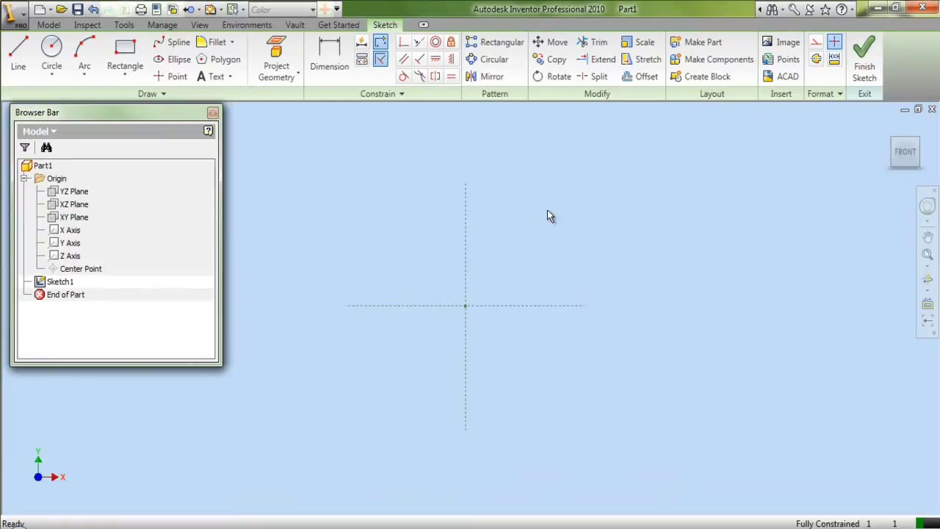
- Sketch a narrow upright rectangle about 0.073 by 0.178 in, above the horizontal axis and on the negative X side of the origin
left_click(124, 53)
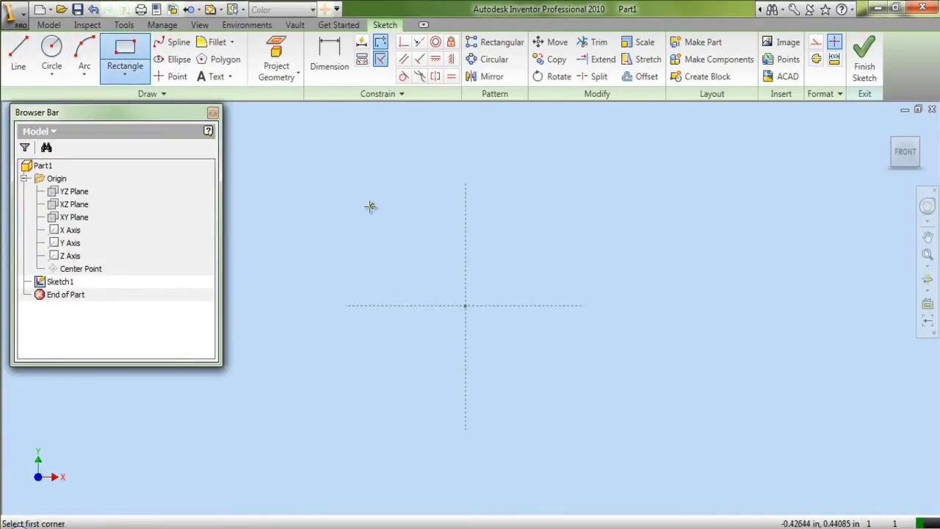
left_click(364, 207)
left_click(380, 246)
right_click(394, 201)
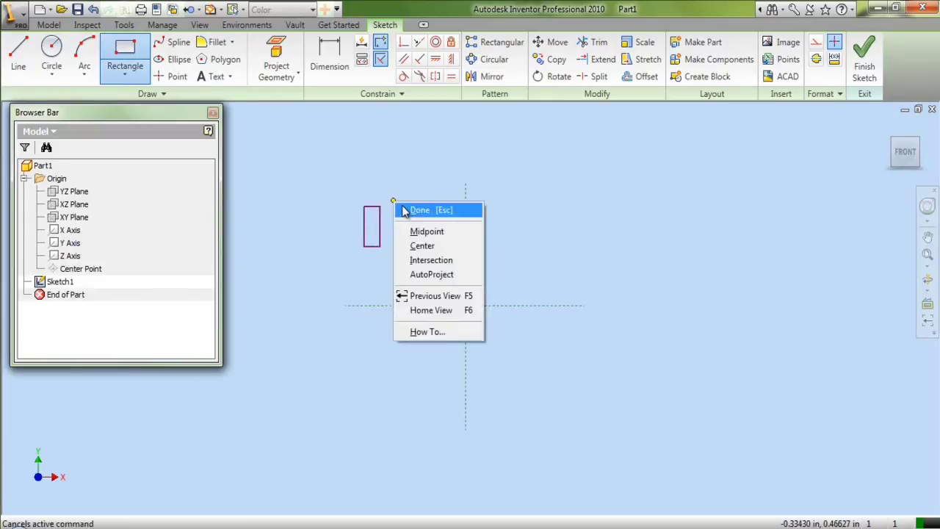
left_click(403, 211)
- Dimension the distance from the rectangle's lower edge to the horizontal axis as 1.01607 in
left_click(331, 64)
left_click(371, 246)
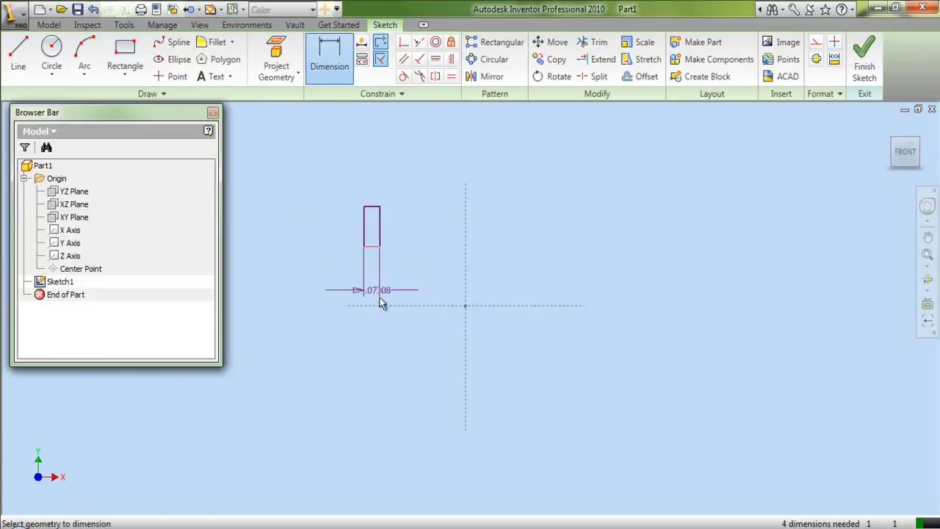
left_click(381, 309)
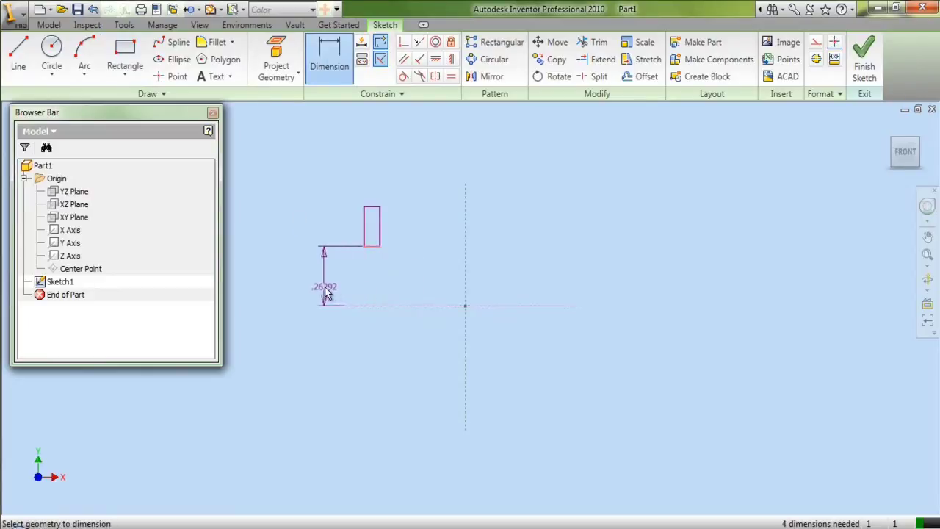
left_click(327, 292)
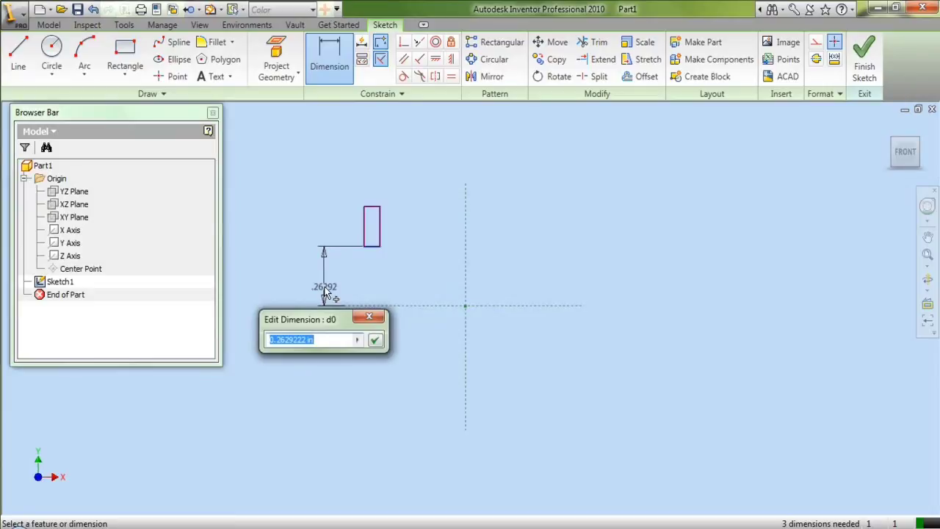
type("1.01607")
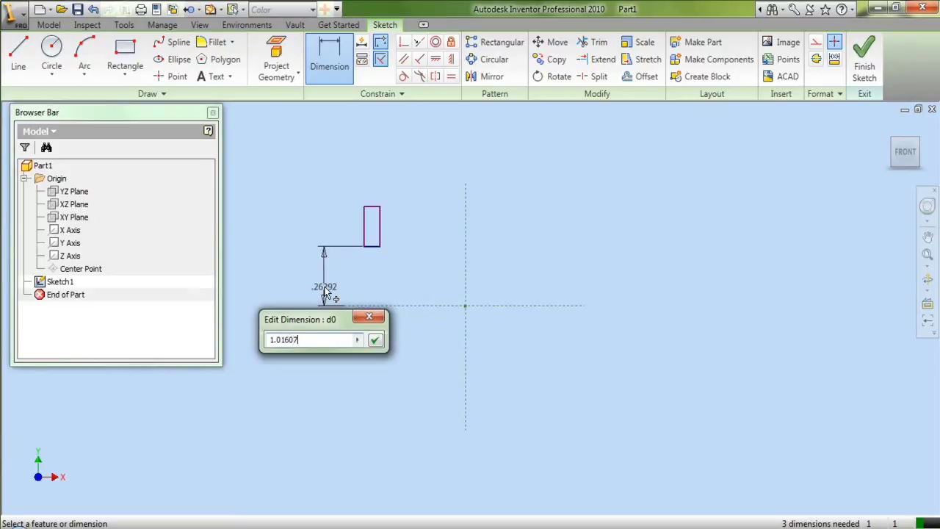
key("Return")
- Dimension the rectangle's height as .50825 in
scroll(392, 367, "up", 4)
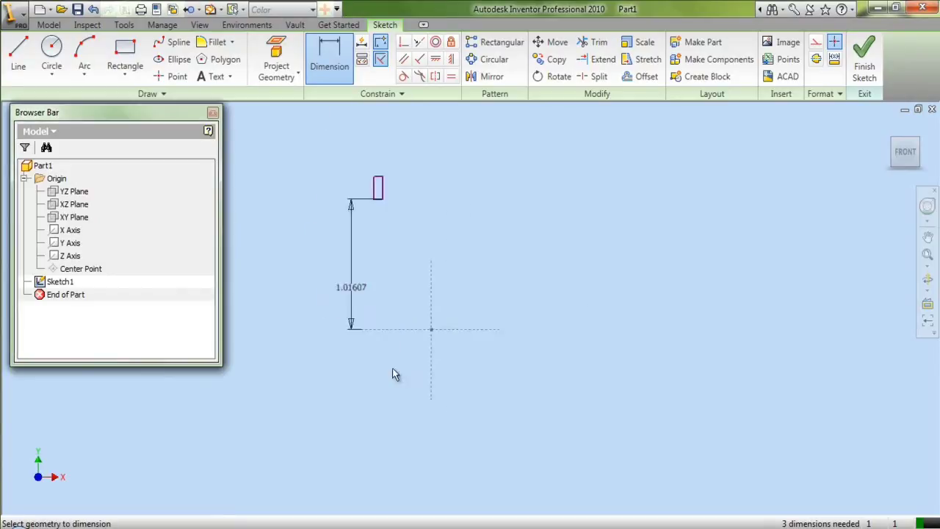
scroll(389, 321, "down", 3)
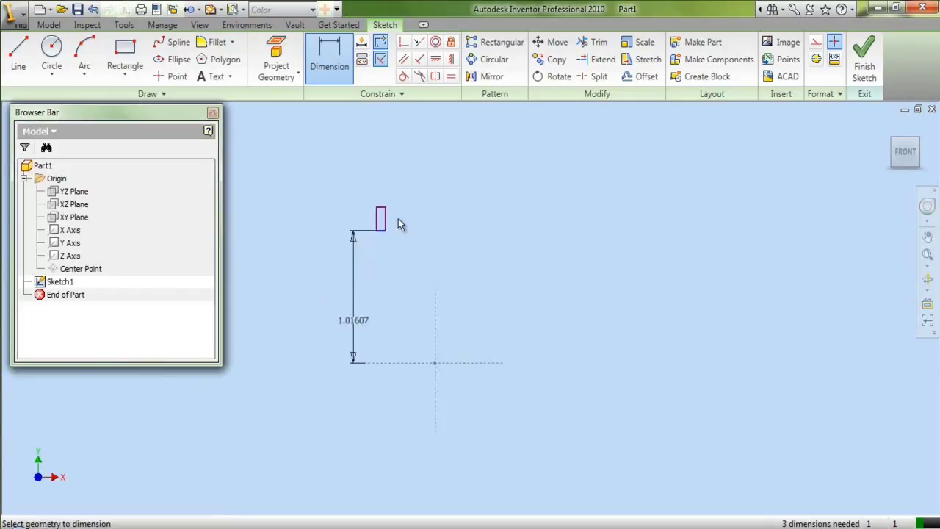
left_click(381, 229)
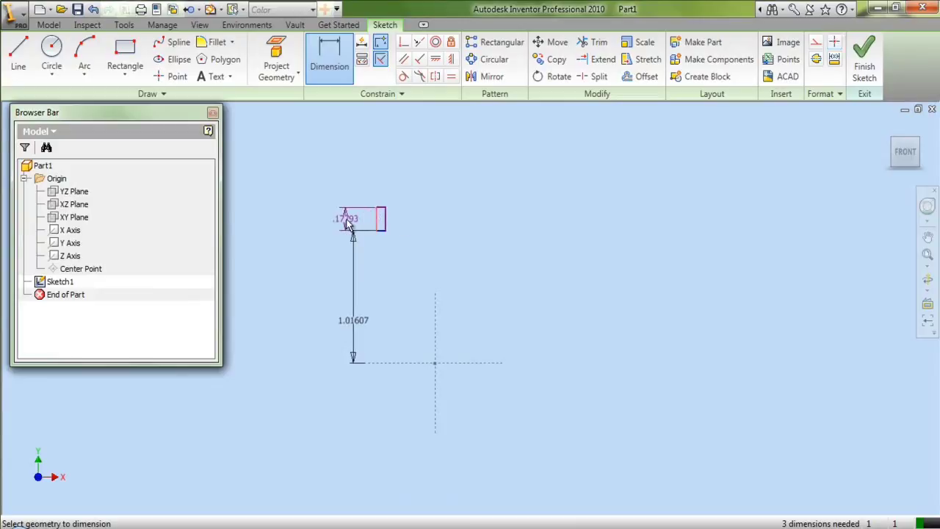
left_click(349, 224)
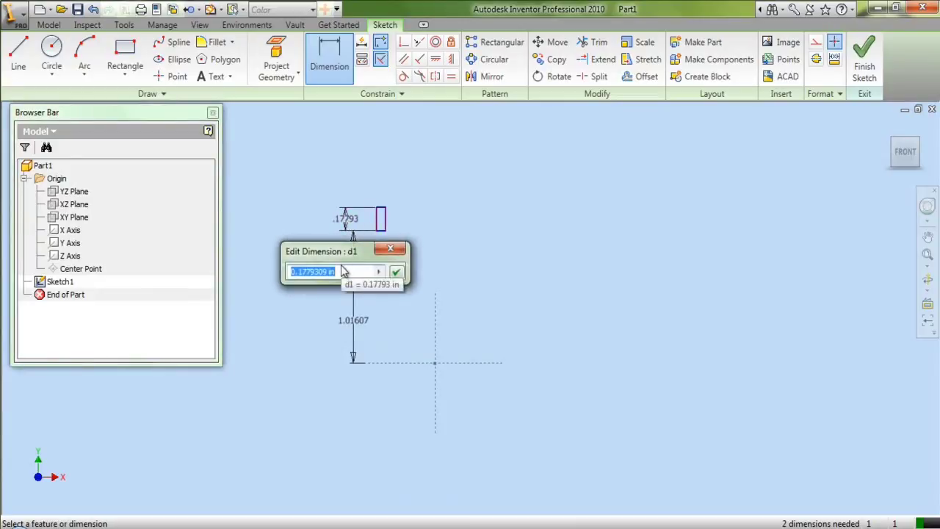
type(".")
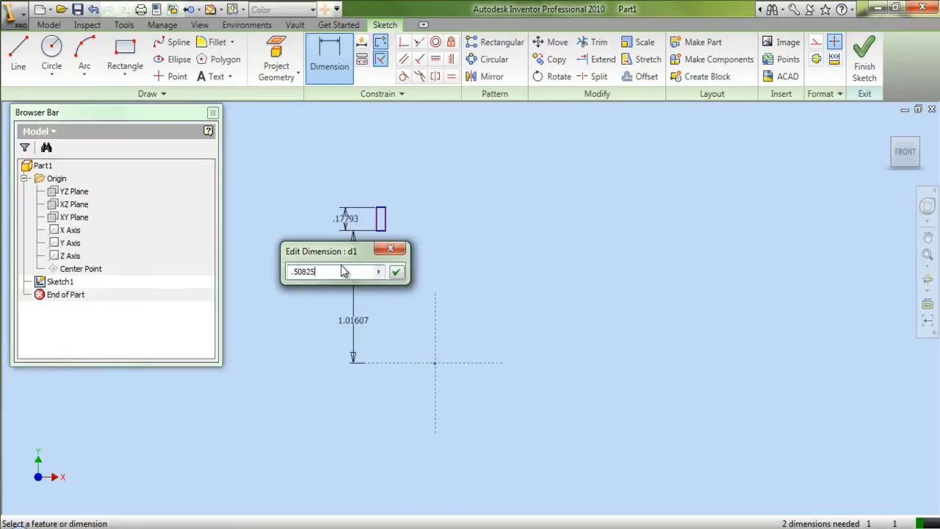
type("50825")
key("Return")
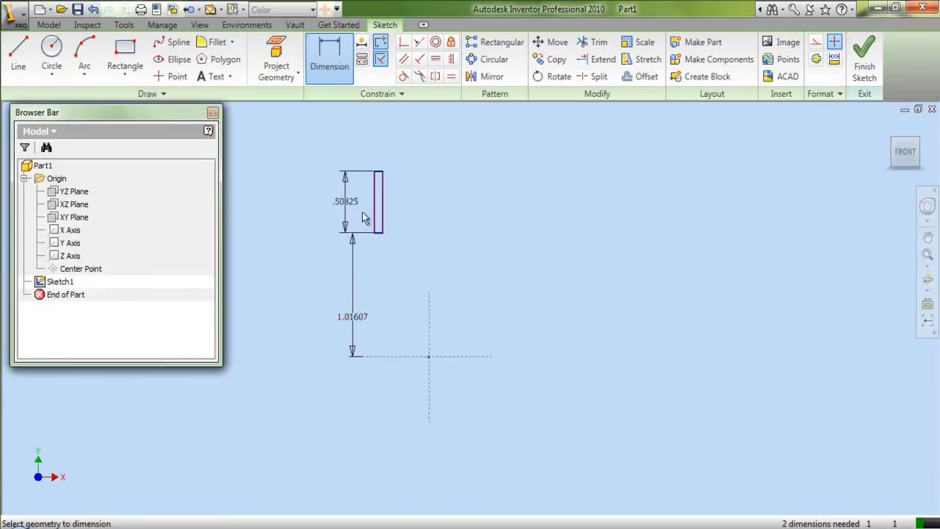
- Dimension the rectangle's width as .03125 in along its upper edge
scroll(382, 174, "up", 2)
left_click(375, 174)
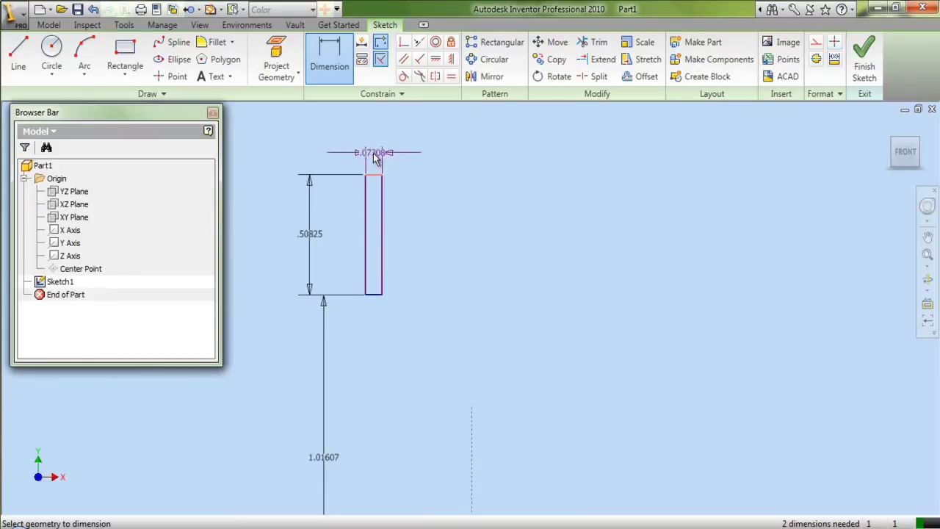
left_click(375, 157)
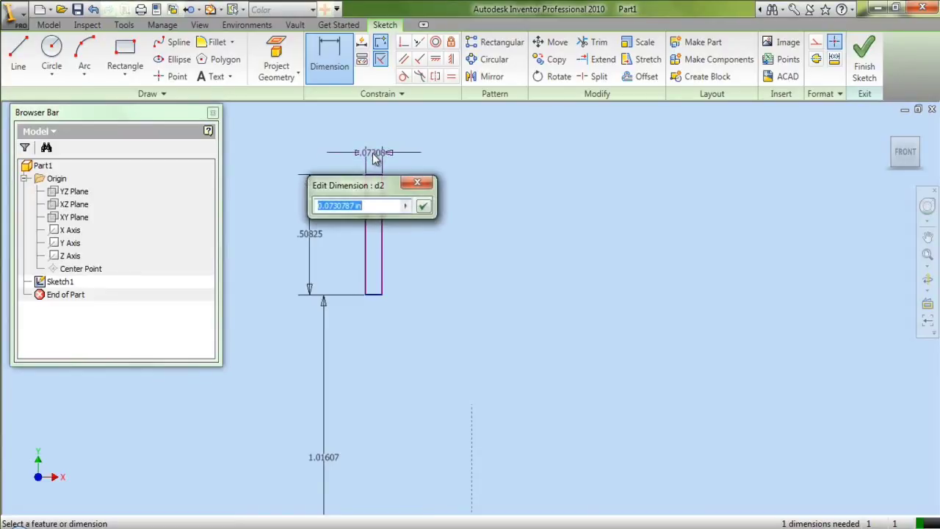
type(".03125")
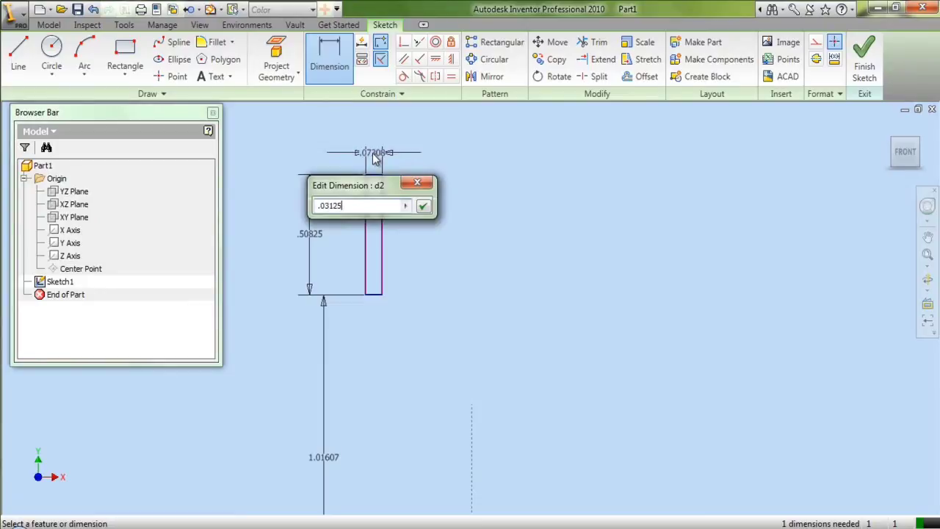
key("Return")
- Dimension the distance from the rectangle's outer long edge to the vertical axis as 1.5625 in and end dimensioning
scroll(387, 172, "up", 3)
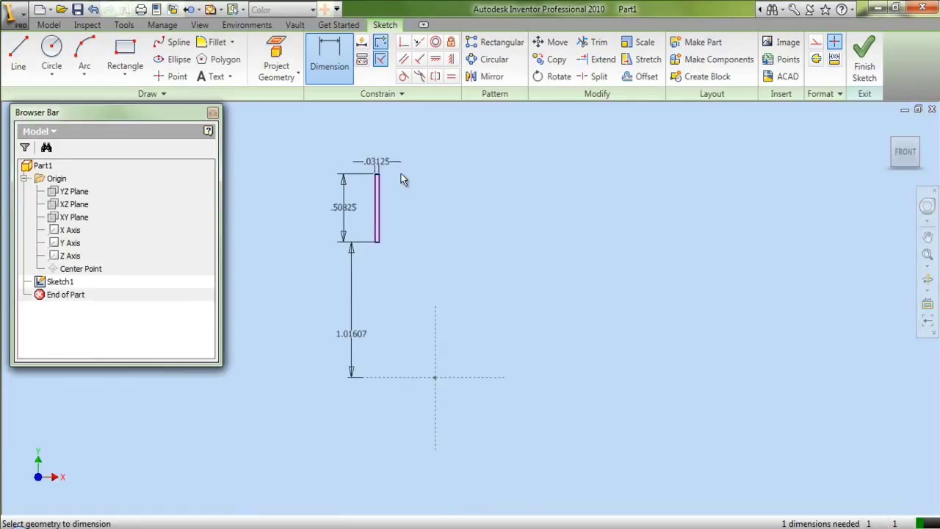
left_click(374, 199)
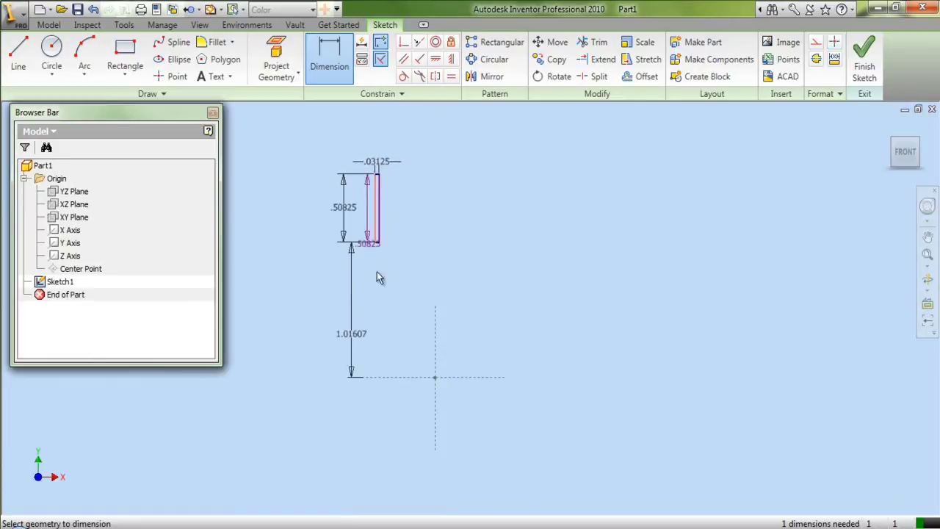
left_click(435, 329)
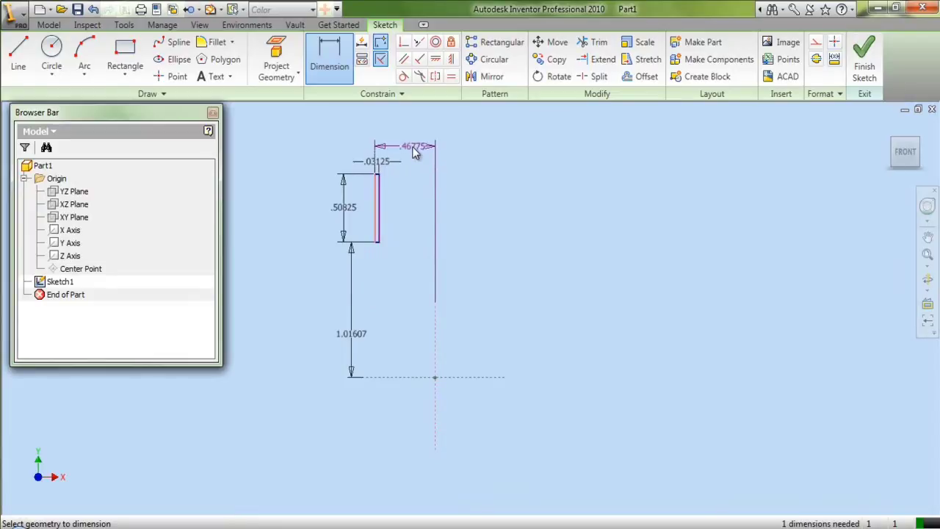
left_click(415, 150)
type("1.5625")
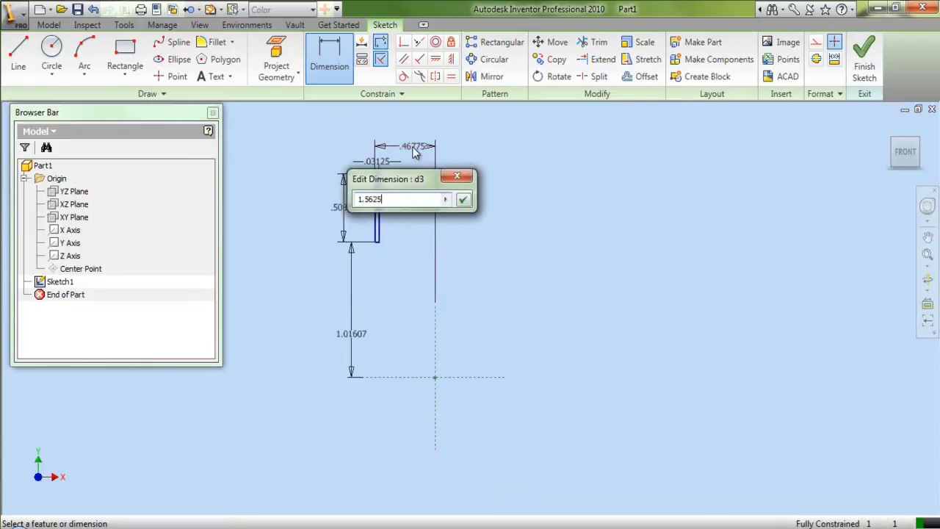
key("Return")
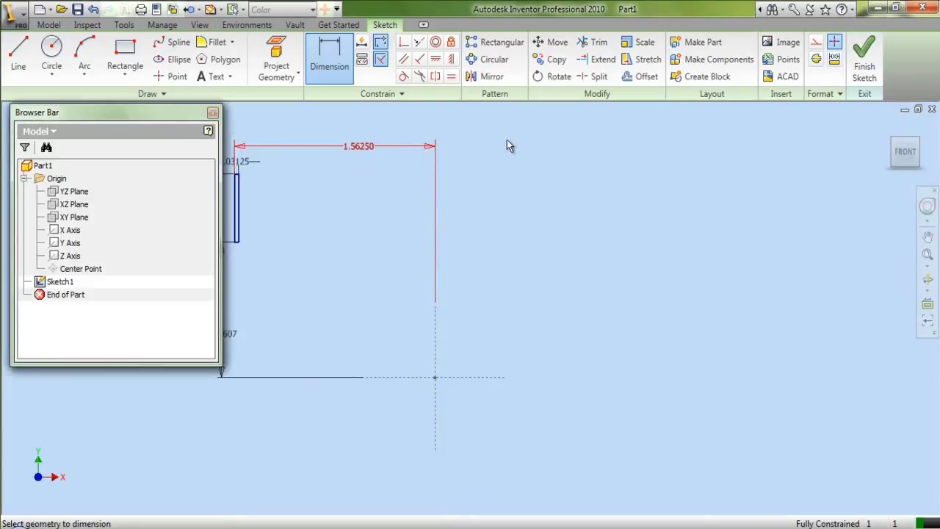
left_click(926, 254)
right_click(676, 207)
left_click(690, 214)
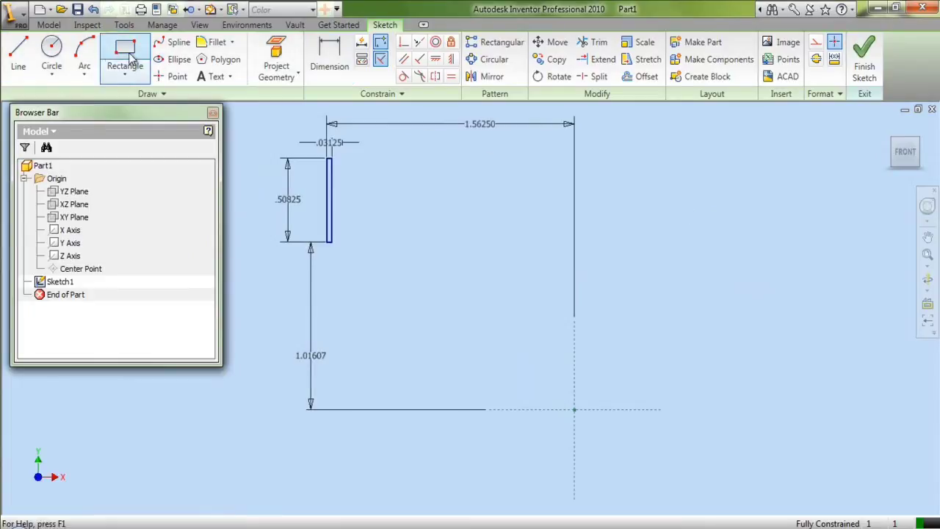
- Draw a three-point arc from the midpoint of the rectangle's lower edge to the origin, bulging below the straight line between them
left_click(84, 52)
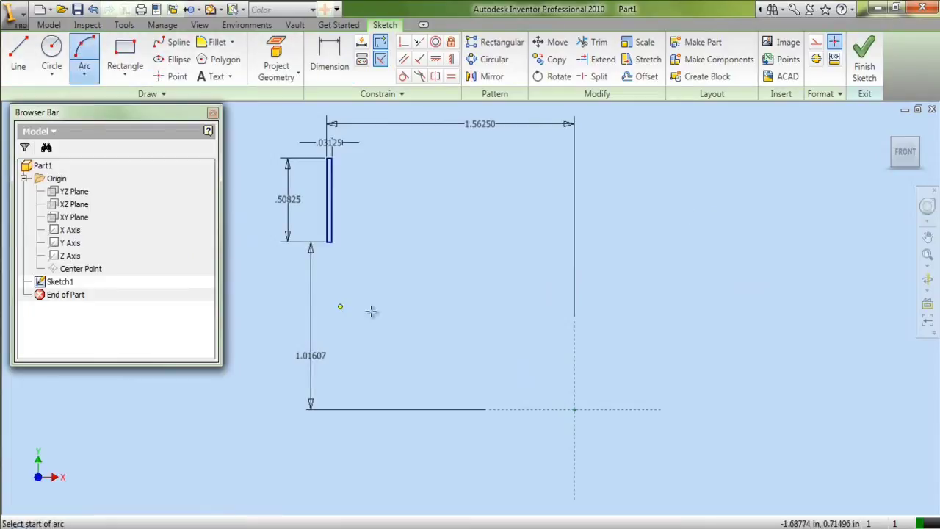
right_click(394, 255)
left_click(428, 285)
scroll(333, 254, "up", 5)
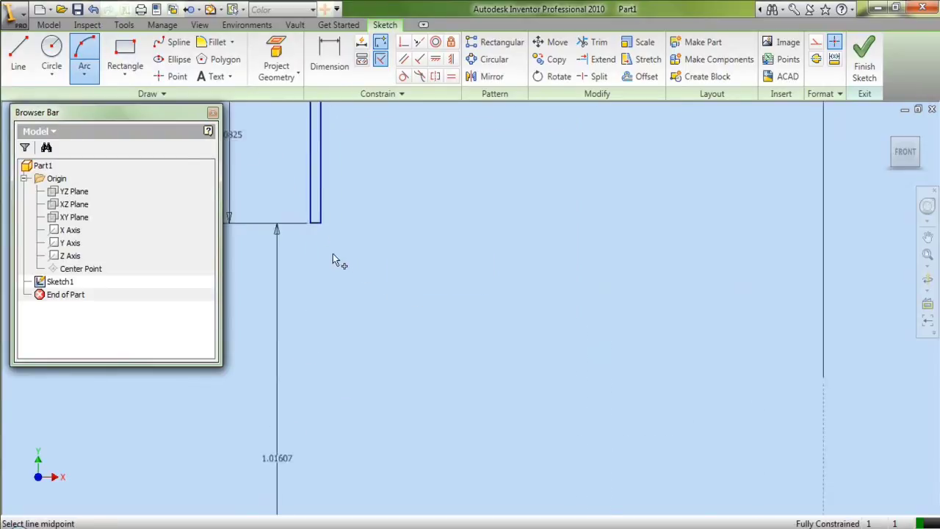
left_click(317, 214)
scroll(324, 234, "down", 3)
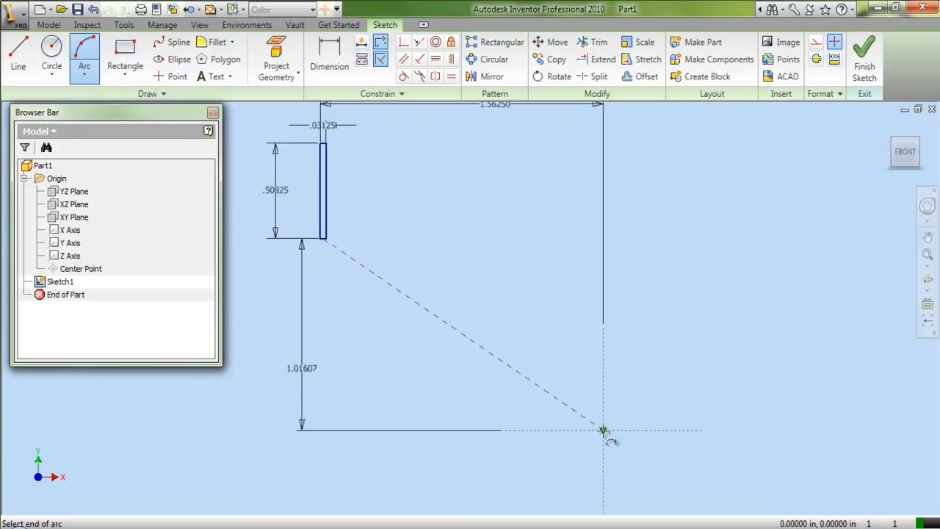
left_click(602, 429)
left_click(561, 411)
right_click(556, 373)
left_click(567, 380)
- Constrain the arc tangent to the horizontal axis
left_click(404, 77)
left_click(557, 407)
left_click(550, 430)
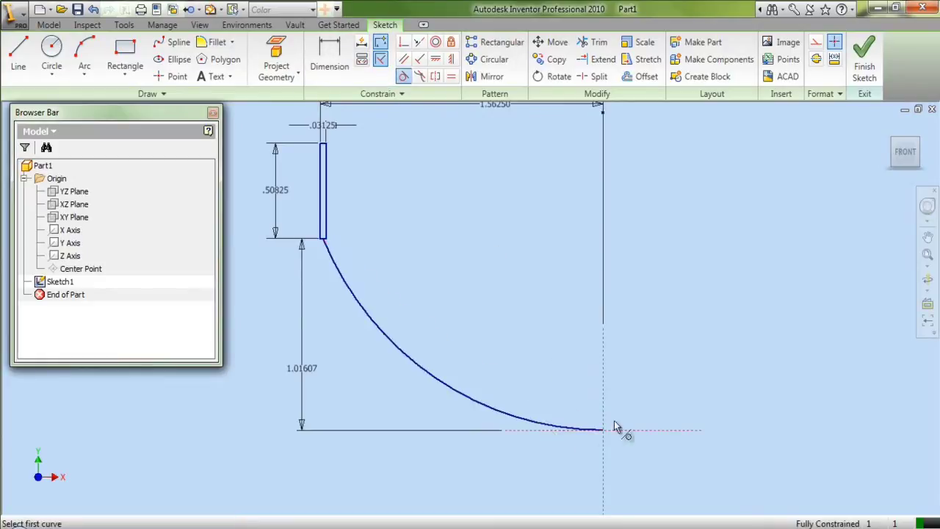
right_click(666, 376)
left_click(694, 384)
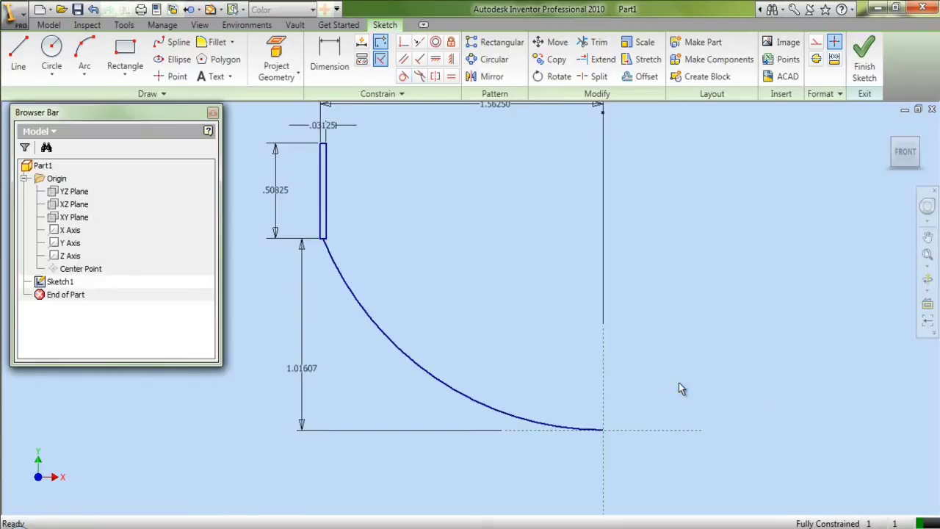
- Offset the arc towards its inner, concave side by about 0.055 in
left_click(640, 76)
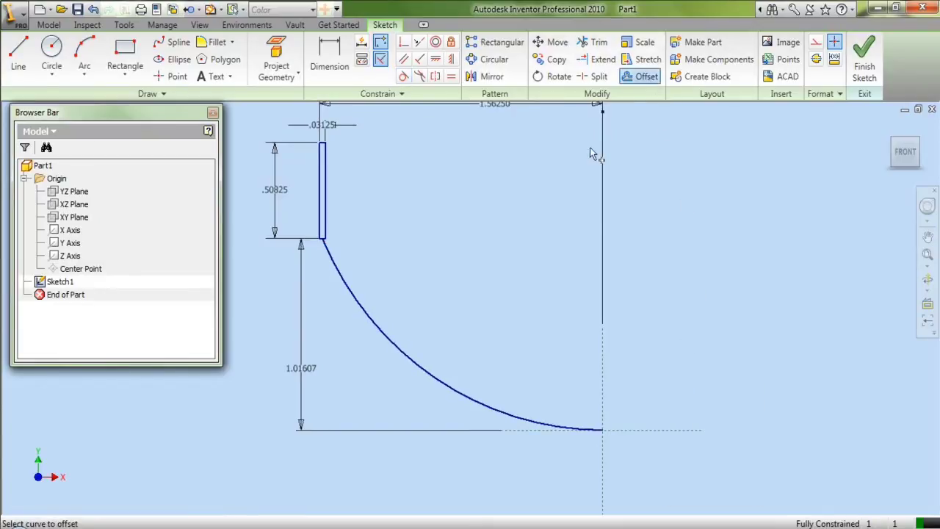
left_click(445, 378)
left_click(442, 358)
- Dimension the spacing between the original arc and its offset copy as 0.01563 in and end dimensioning
left_click(334, 69)
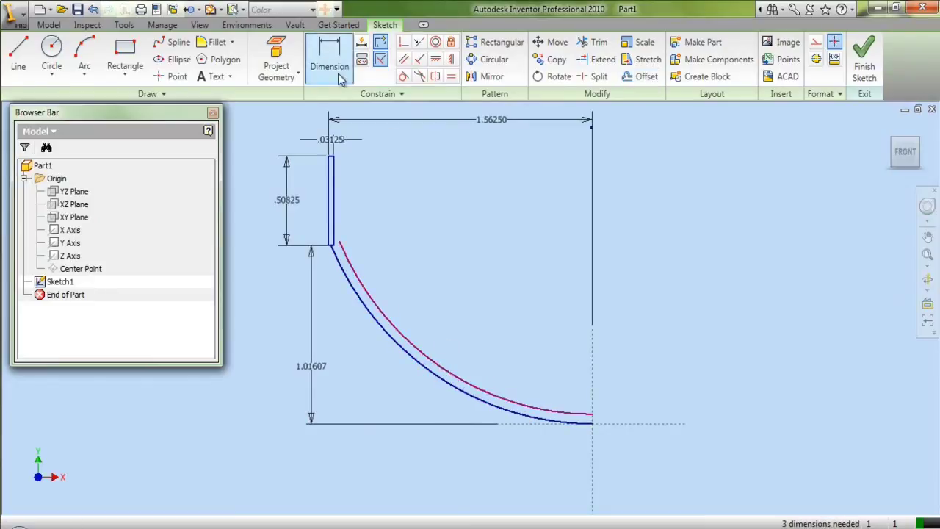
scroll(461, 392, "down", 3)
left_click(460, 393)
left_click(471, 373)
left_click(468, 381)
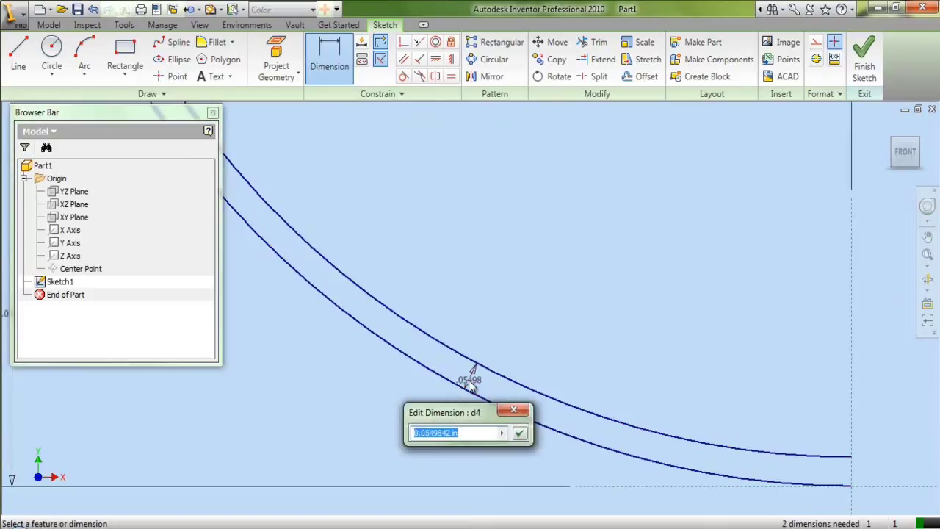
type("0.")
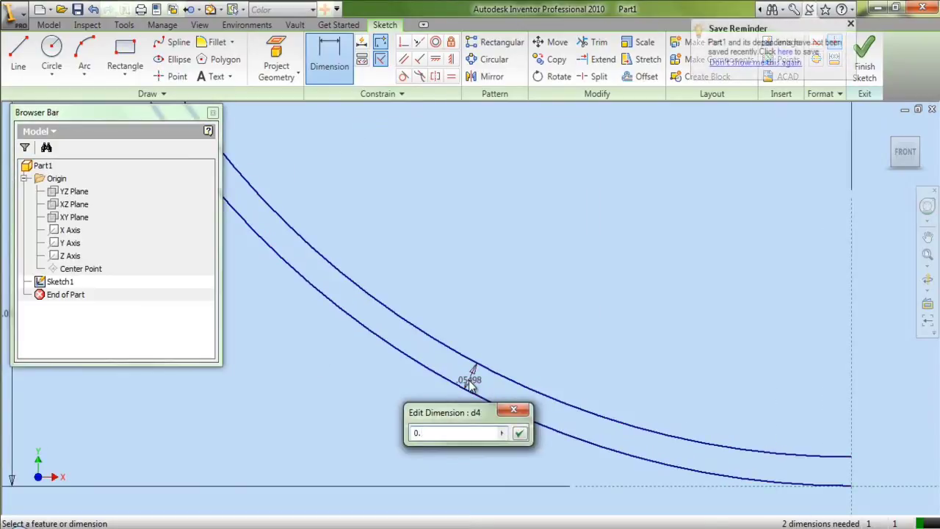
type("01563")
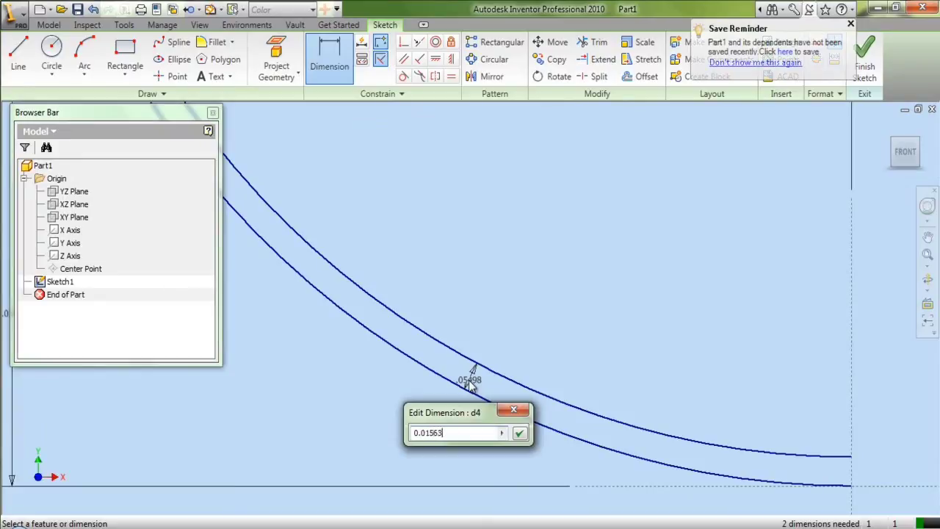
key("Return")
scroll(505, 408, "down", 3)
right_click(505, 327)
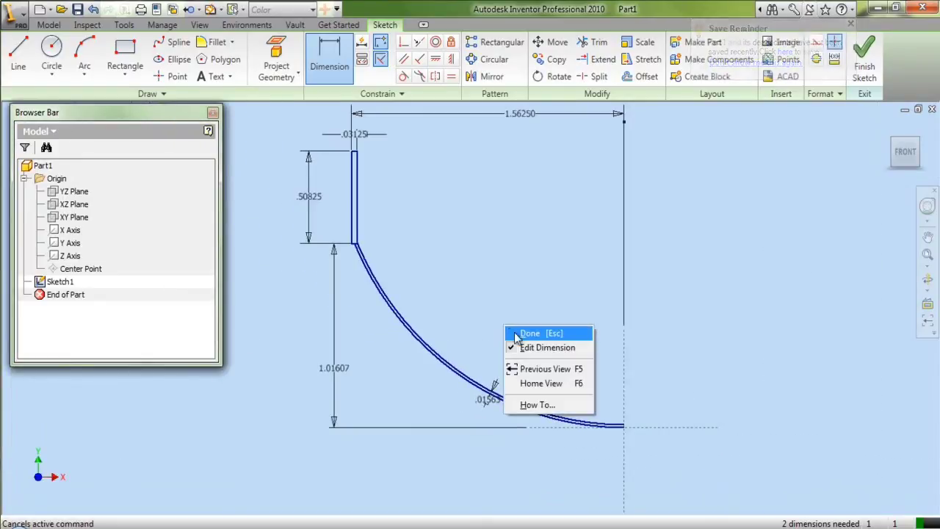
left_click(531, 333)
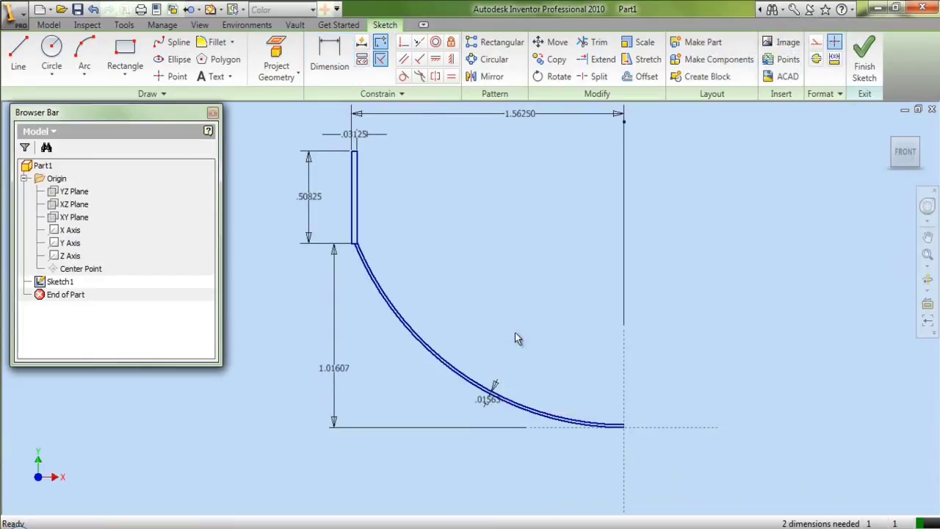
- Draw a short line closing the gap between the lower ends of the two arcs at the vertical axis
left_click(20, 61)
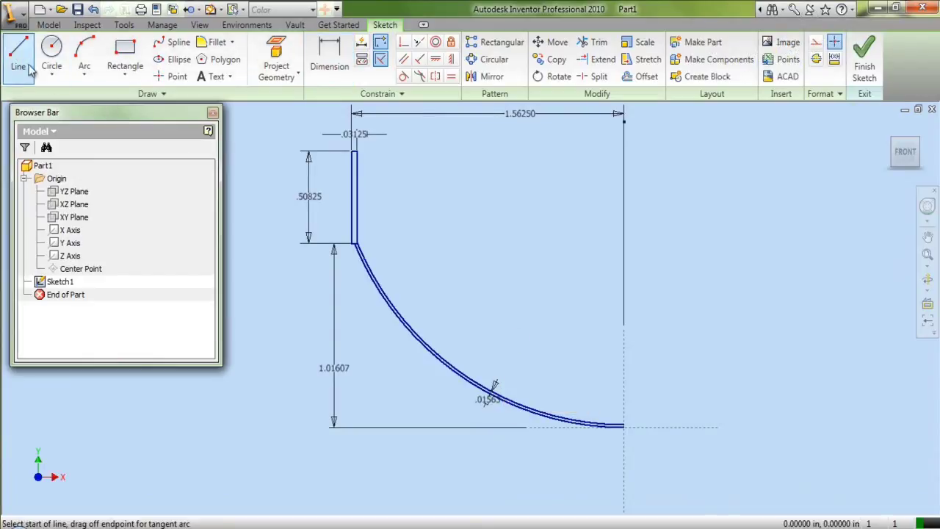
scroll(606, 424, "up", 5)
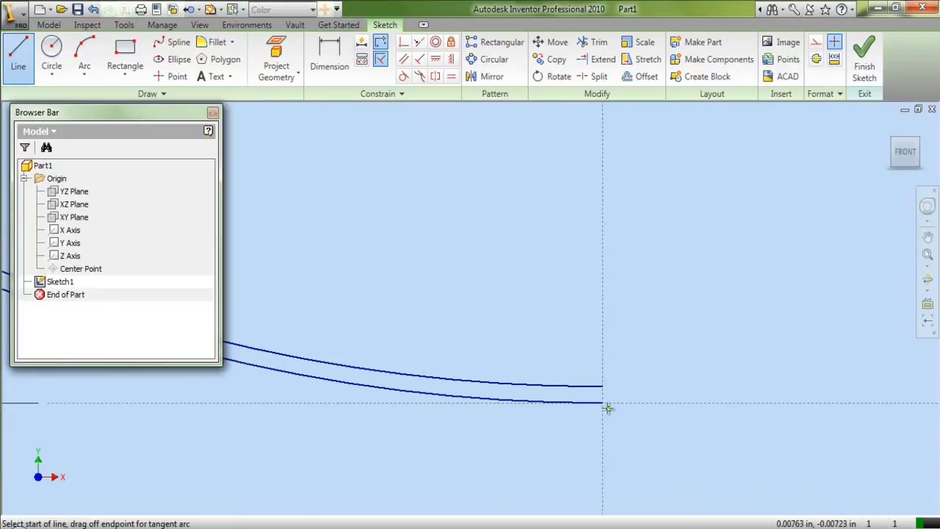
left_click(603, 403)
left_click(602, 386)
right_click(671, 386)
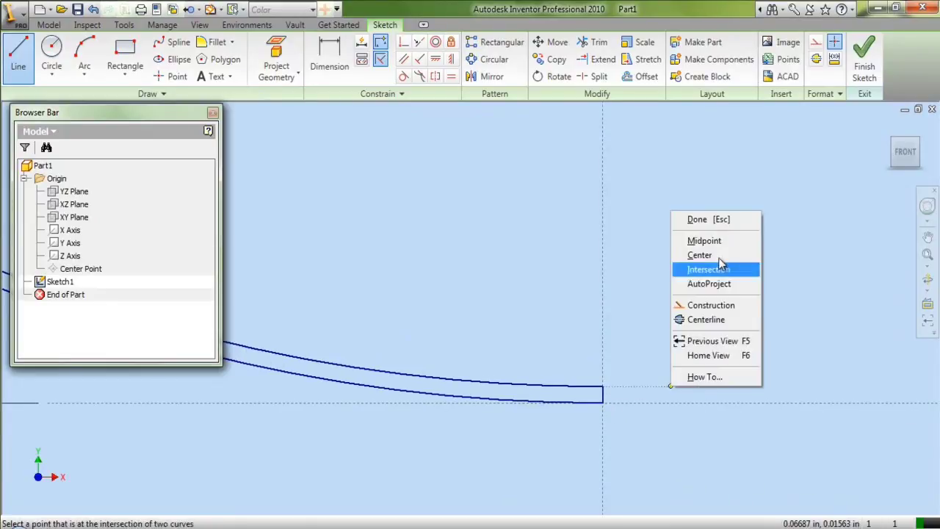
left_click(698, 216)
- Set the spacing dimension between the two arcs to 0.015625 in
scroll(743, 473, "down", 3)
scroll(737, 476, "up", 2)
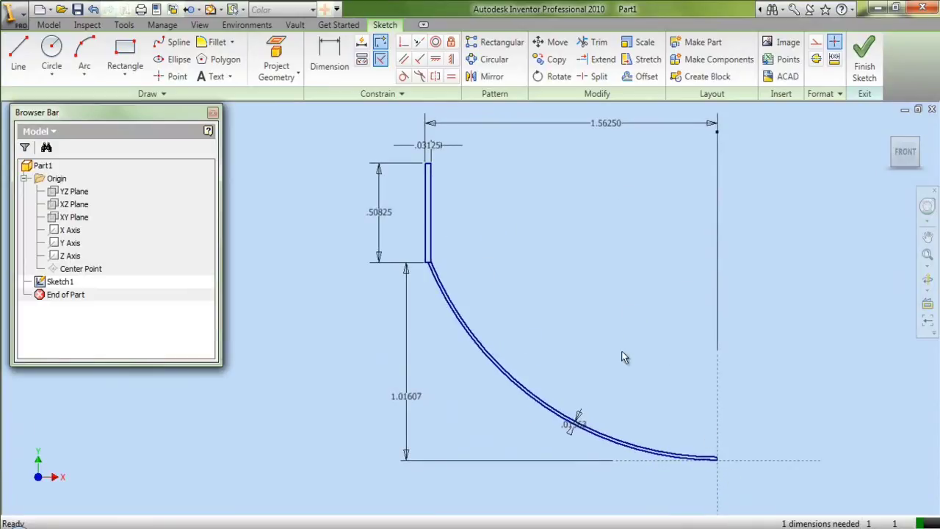
double_click(579, 427)
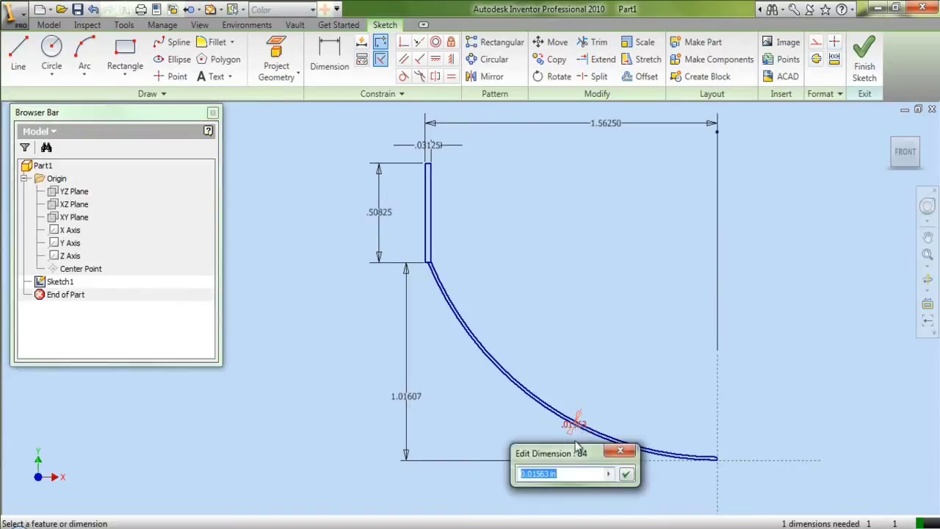
left_click(545, 474)
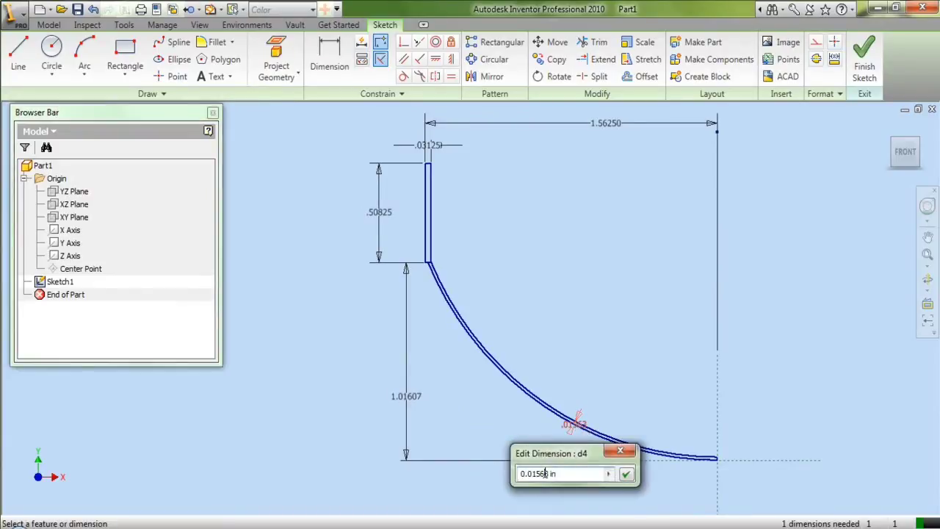
type("25")
left_click(625, 474)
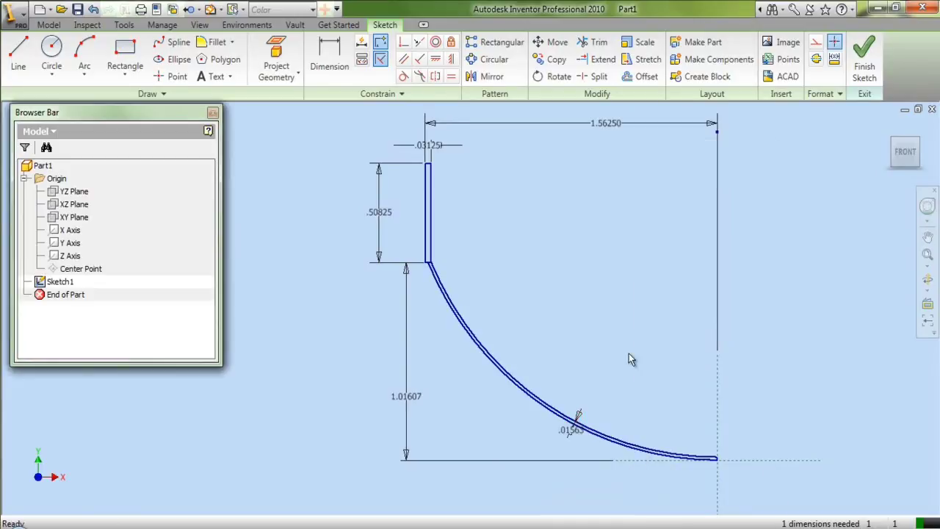
- Draw a small circle centred on the lower inner corner of the rim rectangle
left_click(52, 53)
scroll(451, 220, "up", 5)
scroll(446, 238, "up", 4)
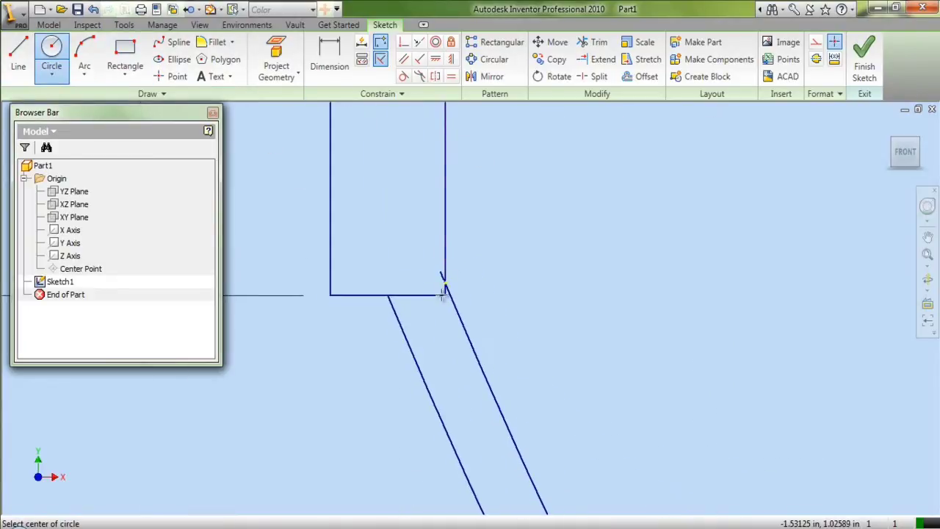
left_click(445, 296)
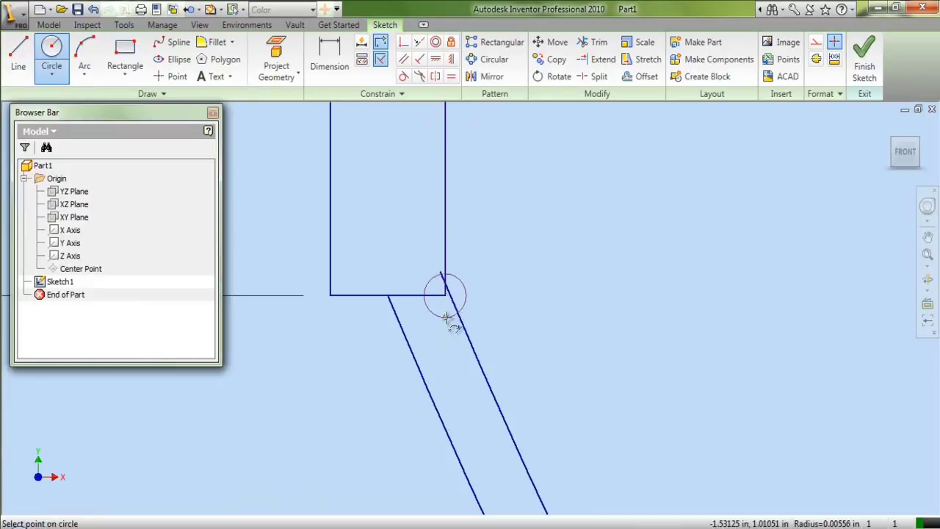
left_click(445, 325)
right_click(508, 264)
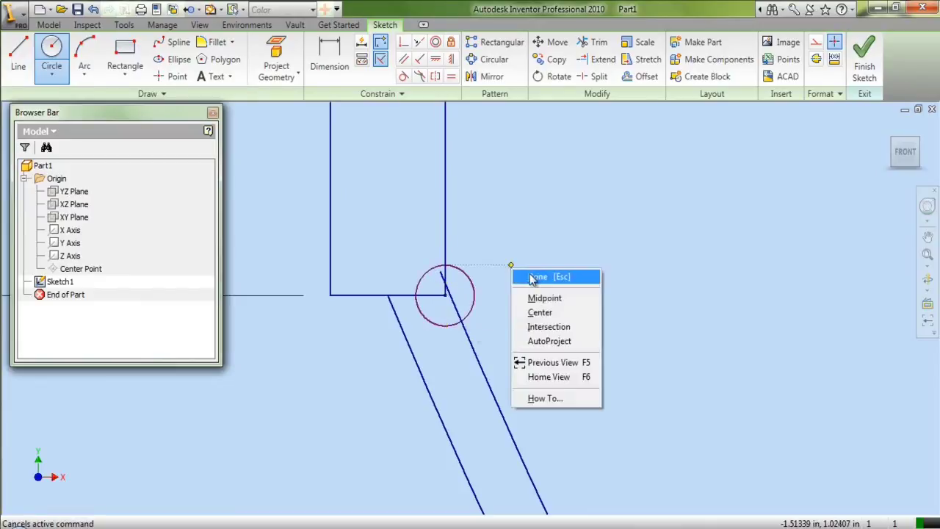
left_click(540, 277)
- Constrain the small circle tangent to the outer arc
left_click(403, 76)
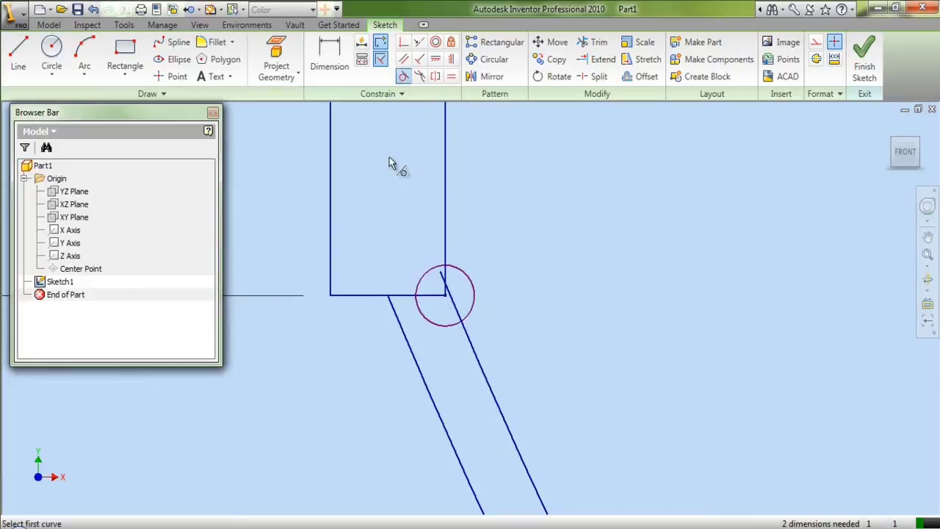
left_click(426, 322)
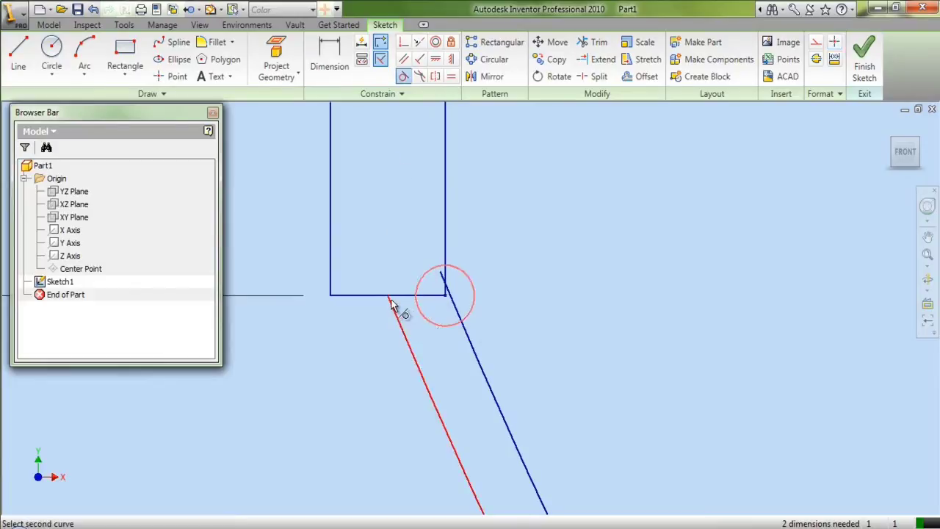
left_click(394, 307)
right_click(529, 247)
left_click(540, 254)
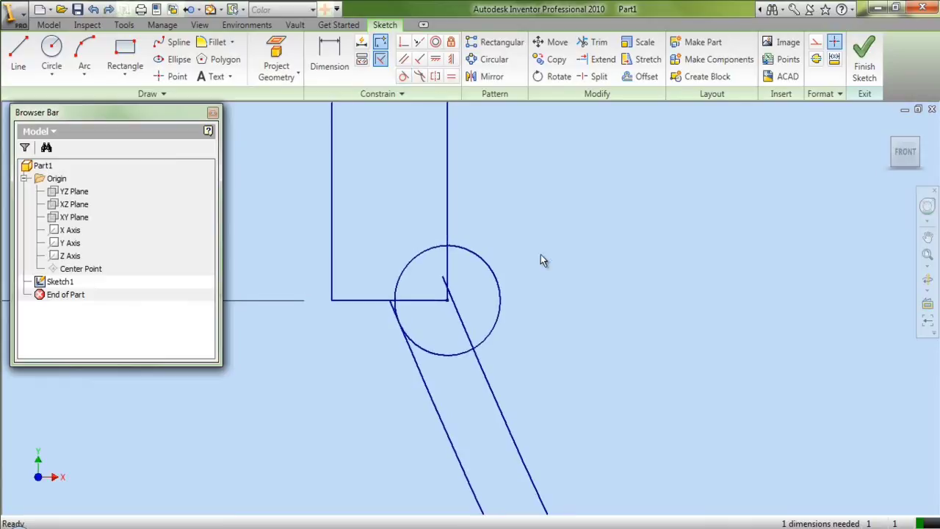
- Pull the inner arc's upper end back outside the circle and constrain that endpoint coincident with the circle
scroll(540, 261, "up", 3)
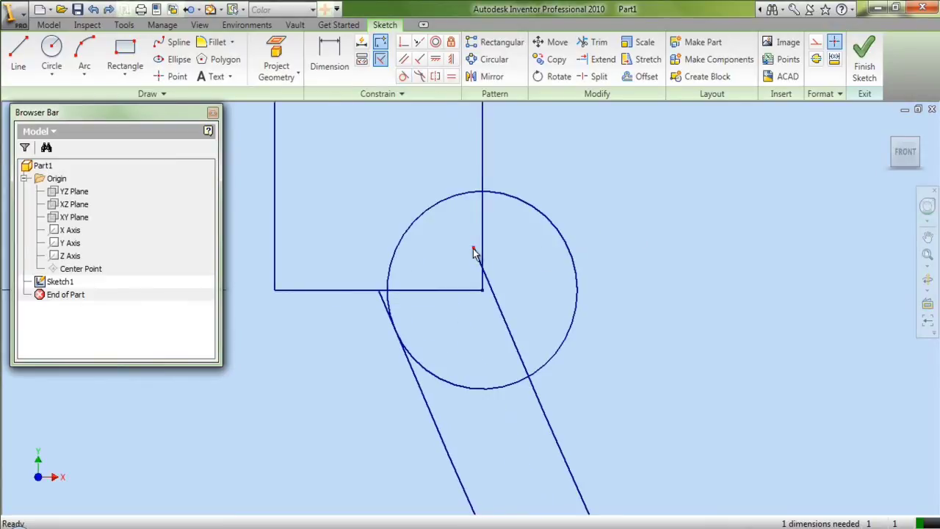
left_click_drag(474, 253, 545, 412)
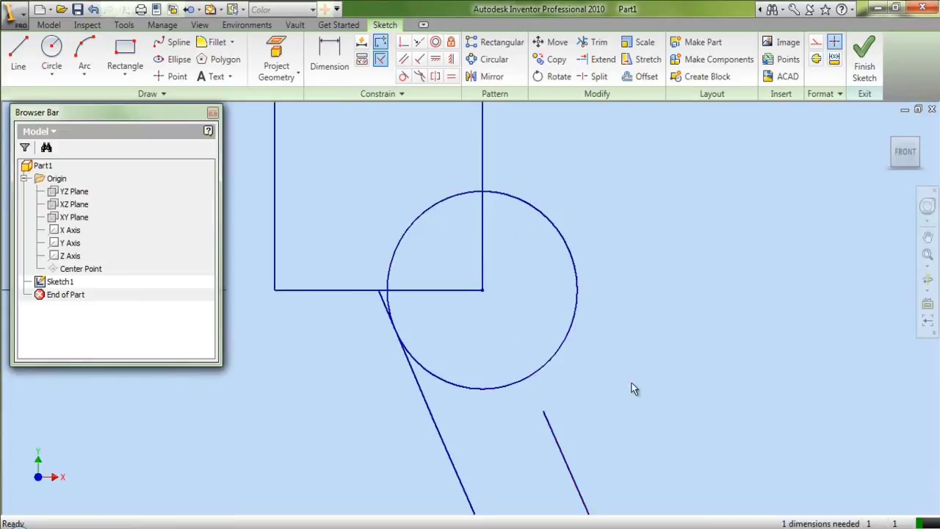
left_click(403, 50)
left_click(546, 415)
left_click(542, 372)
right_click(636, 252)
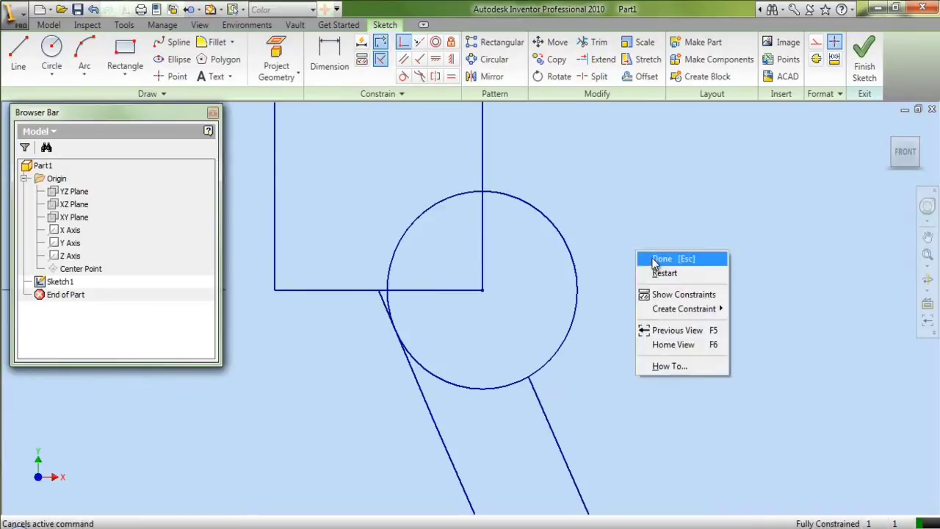
left_click(645, 257)
- Trim the circle to leave only the bulge between the rim's inner edge and the end of the inner arc
left_click(599, 42)
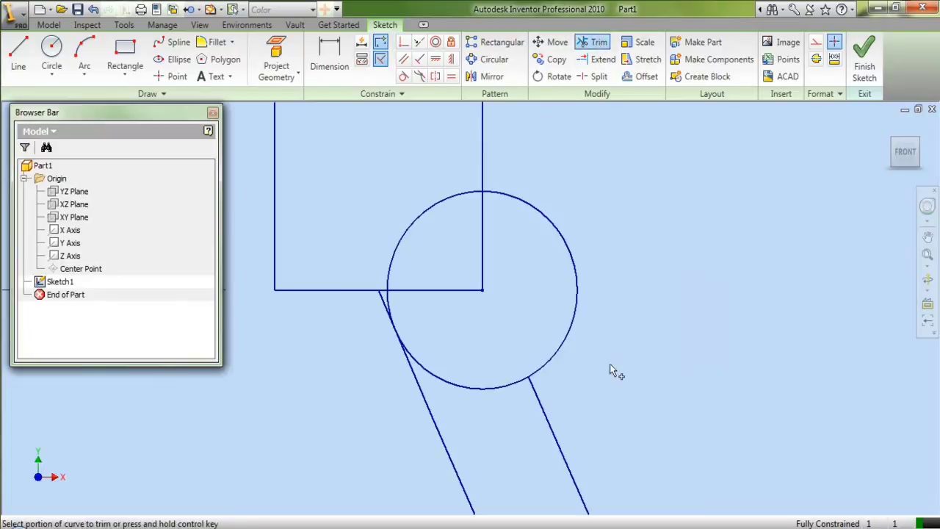
left_click(476, 392)
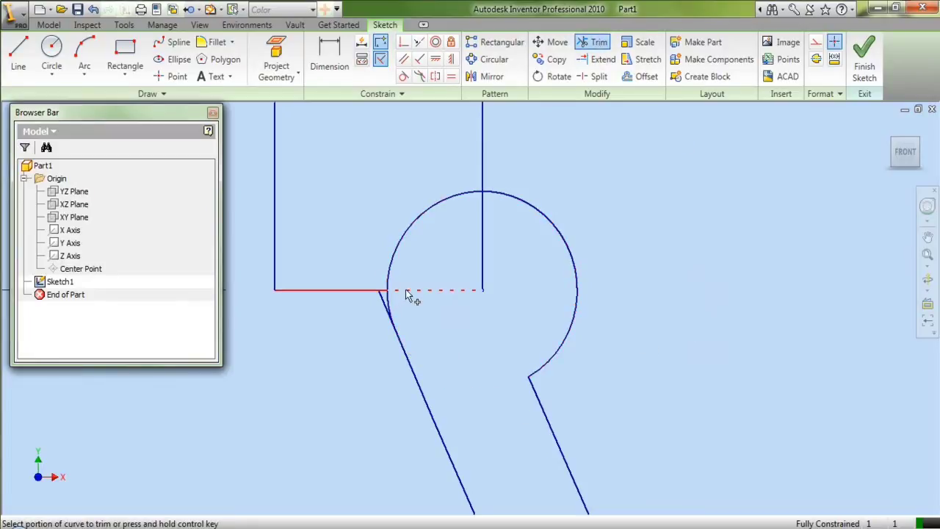
left_click(393, 269)
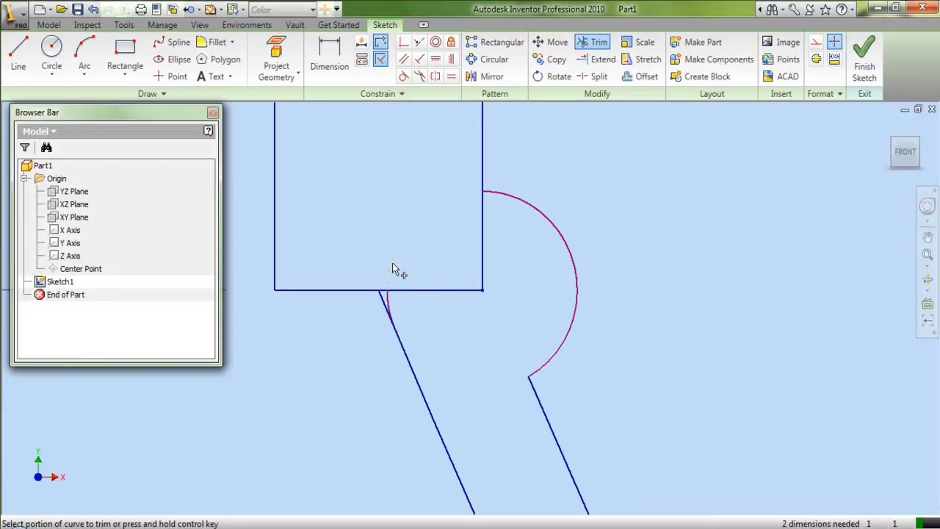
left_click(390, 303)
right_click(444, 325)
left_click(464, 328)
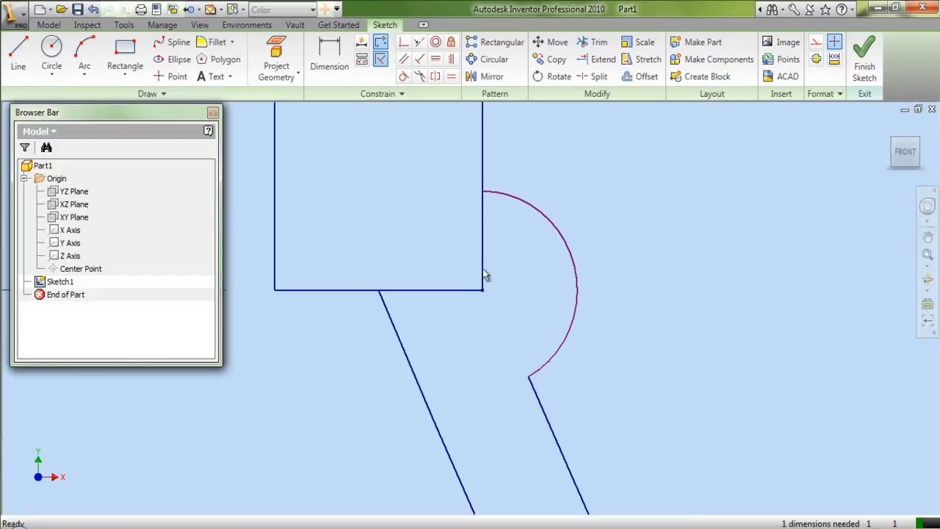
- Convert the rim rectangle's lower edge and inner vertical edge to construction lines
left_click(464, 292)
left_click(484, 274, "ctrl")
left_click(815, 42)
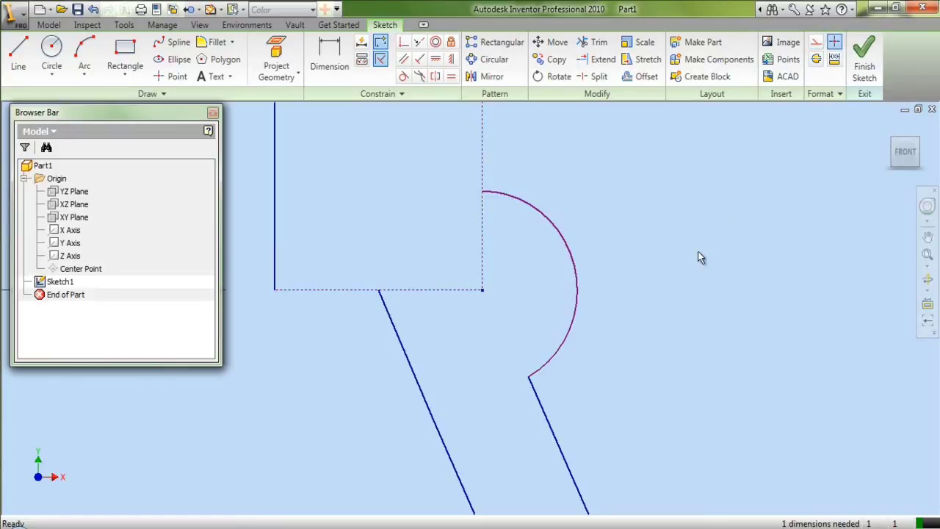
- Draw a small rectangle about 0.022 in wide and 0.065 in high outside the rim's outer edge, near its upper end
scroll(572, 452, "up", 8)
scroll(571, 450, "up", 6)
scroll(570, 254, "down", 4)
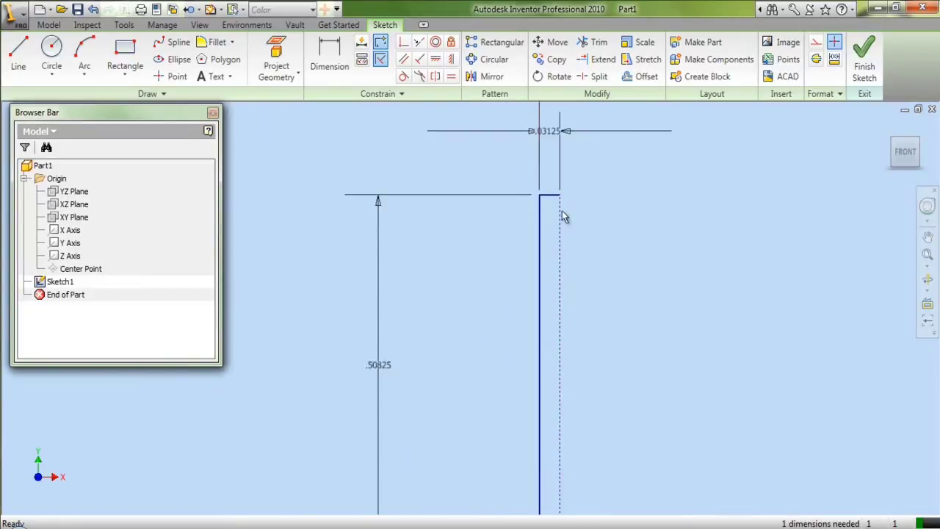
scroll(571, 253, "down", 1)
left_click(125, 55)
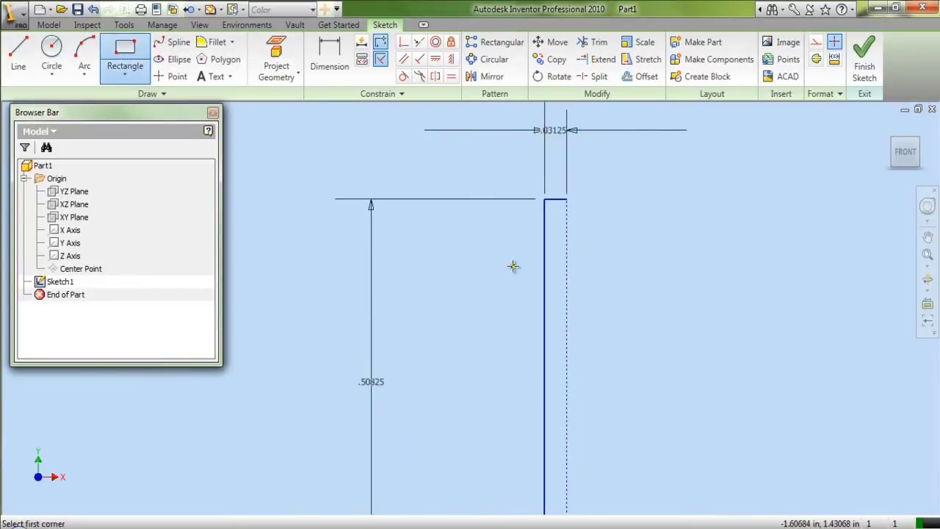
left_click(481, 243)
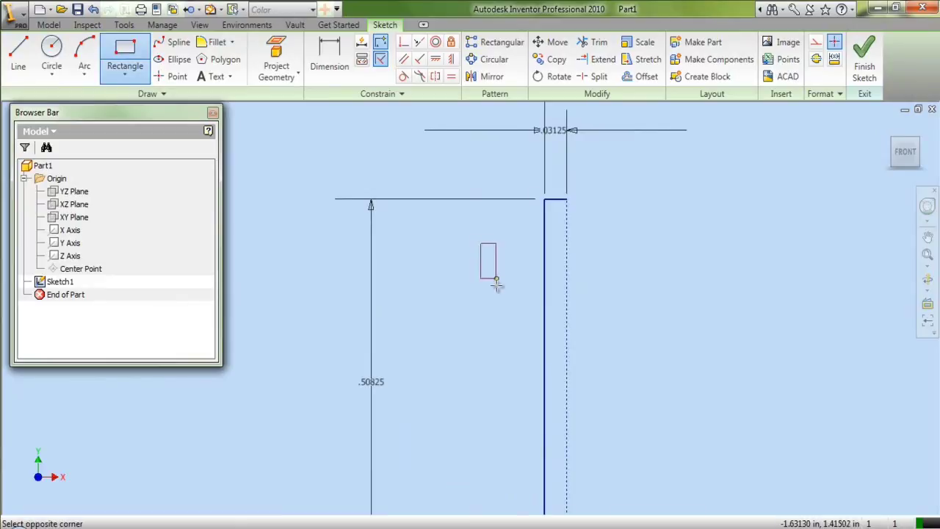
left_click(496, 290)
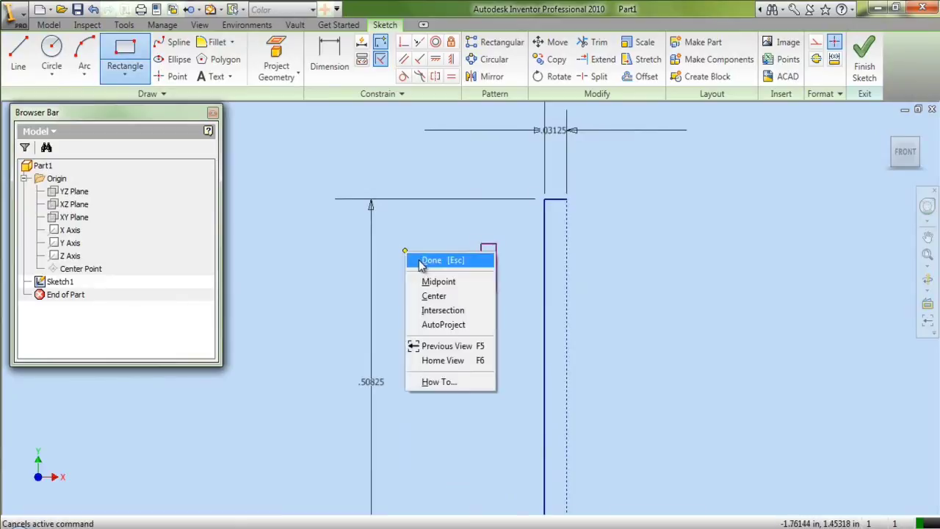
left_click(419, 260)
- Dimension the small rectangle 0.0625 in high and 0.047 in wide
left_click(330, 64)
left_click(481, 274)
left_click(452, 271)
type(".")
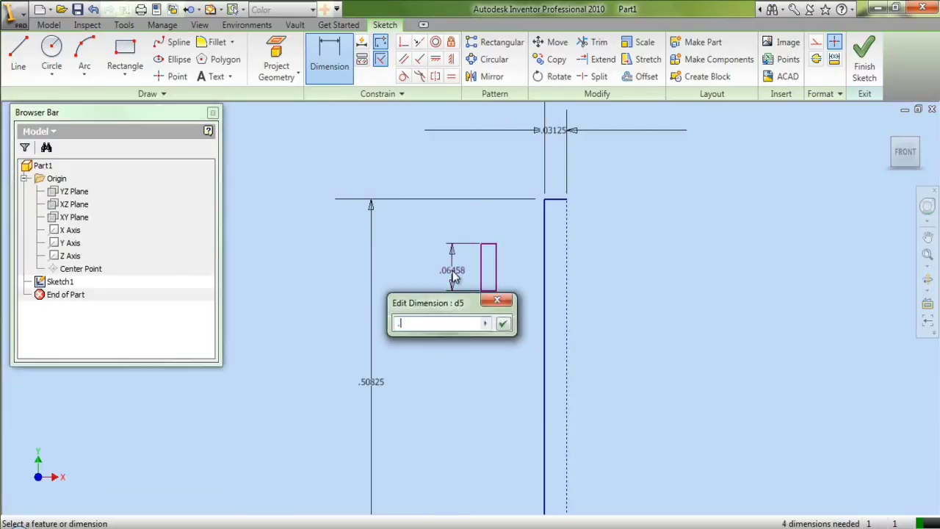
type("0625")
key("Return")
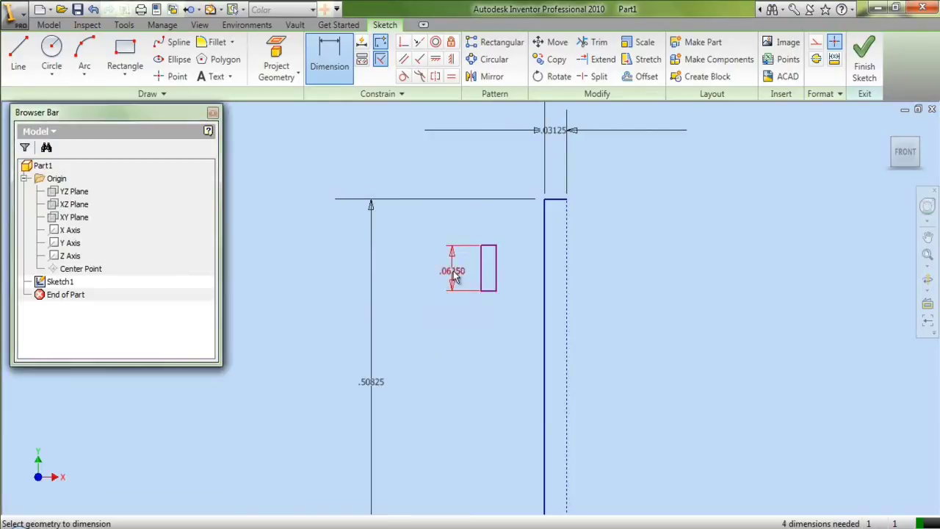
left_click(488, 246)
left_click(491, 229)
type(".047")
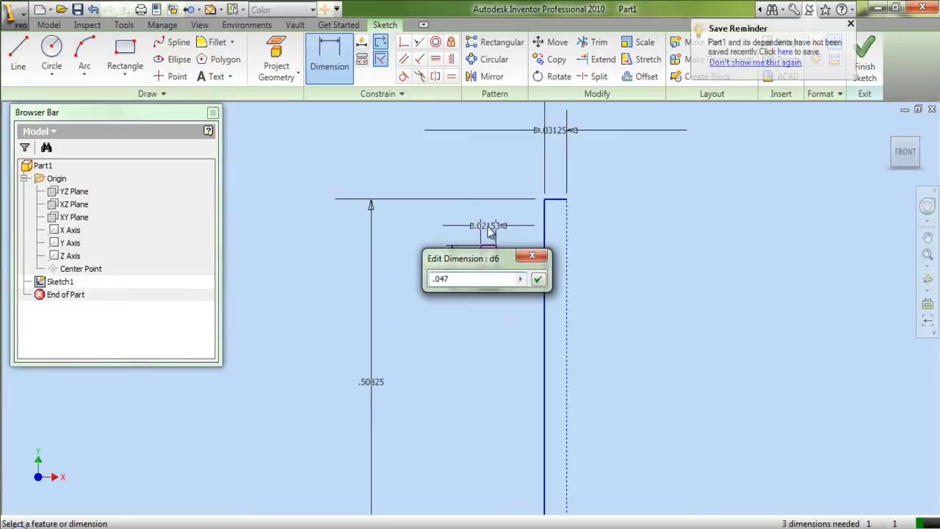
key("Return")
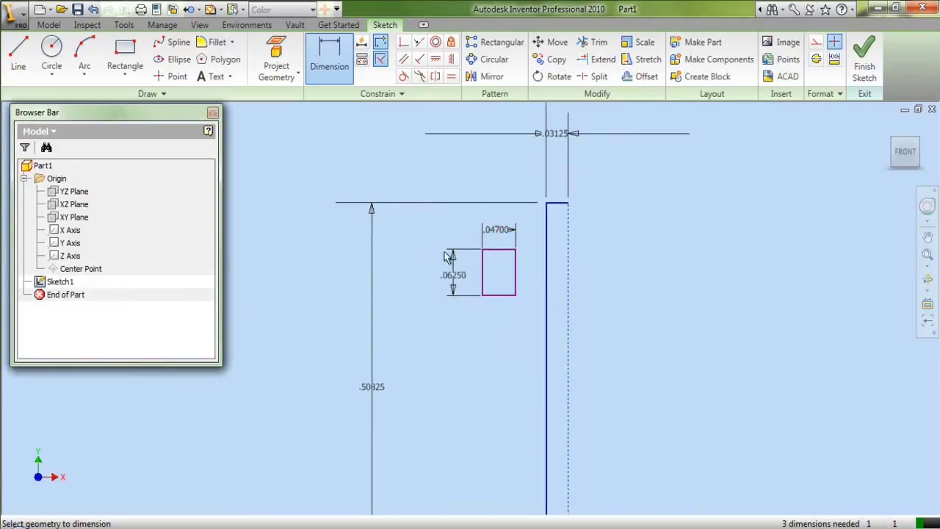
- Dimension the vertical distance from the small rectangle's lower edge to the rim's lower edge as 0.383 in
scroll(495, 219, "down", 2)
scroll(509, 346, "up", 4)
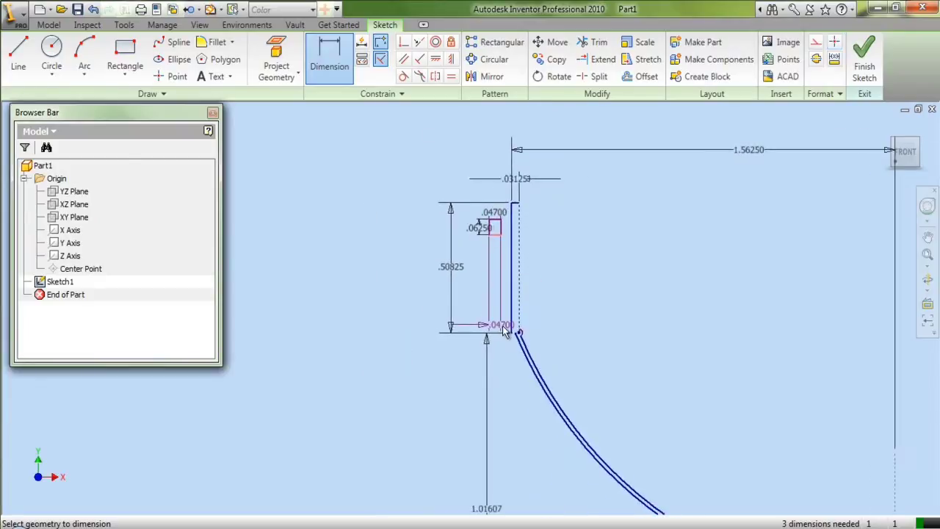
scroll(535, 329, "up", 2)
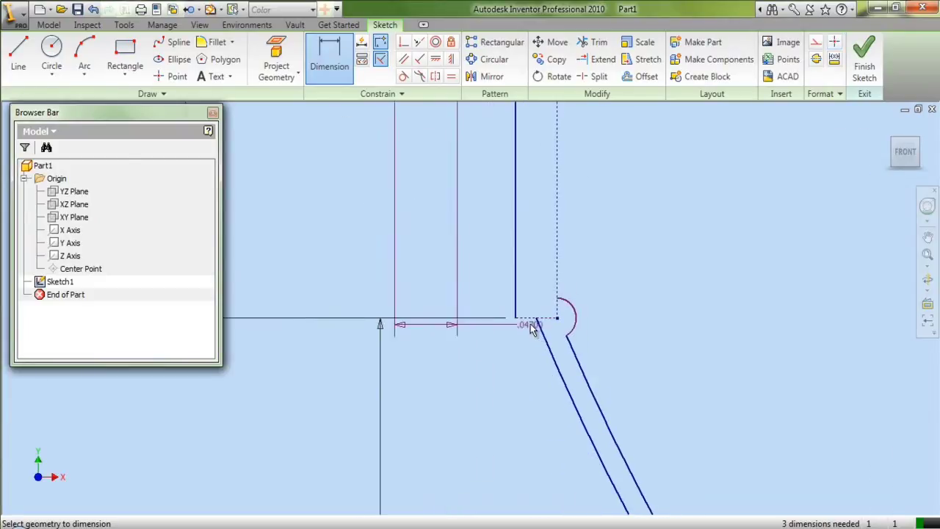
left_click(379, 236)
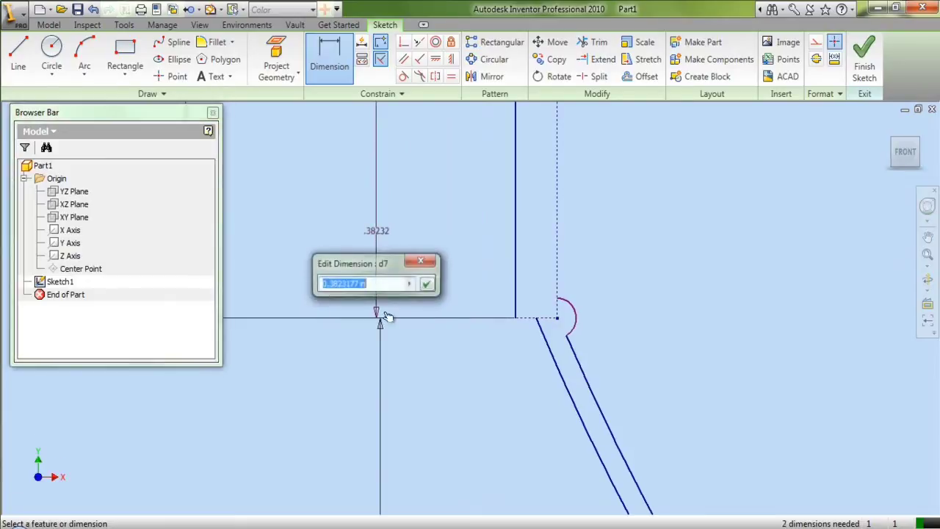
type(".0")
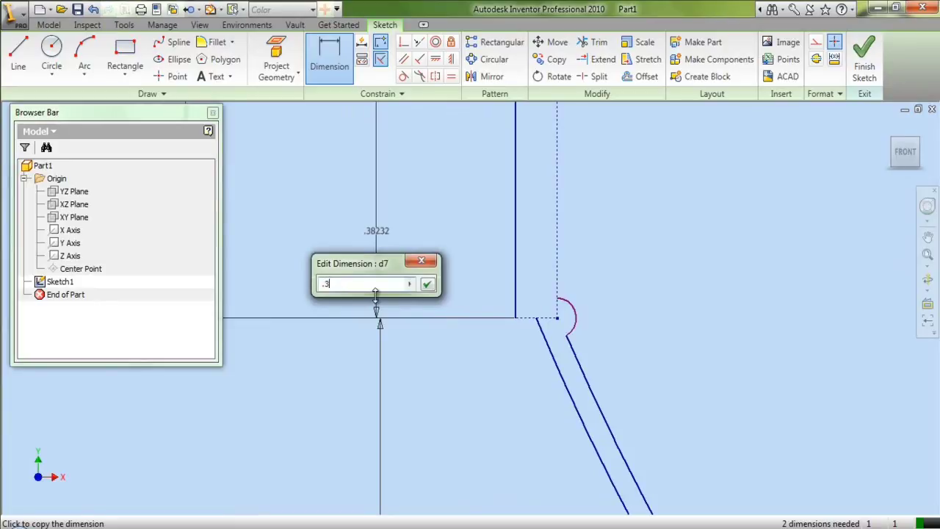
left_click(426, 284)
scroll(453, 406, "down", 5)
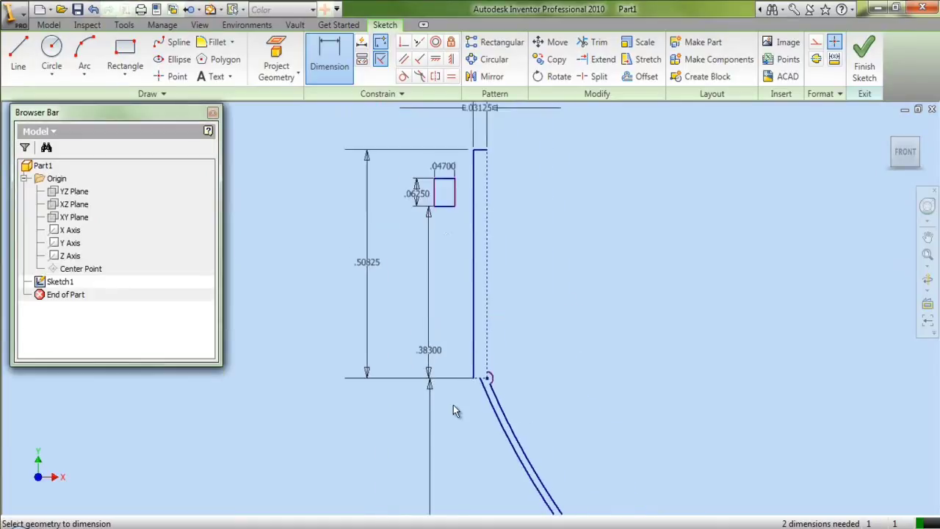
scroll(457, 220, "up", 3)
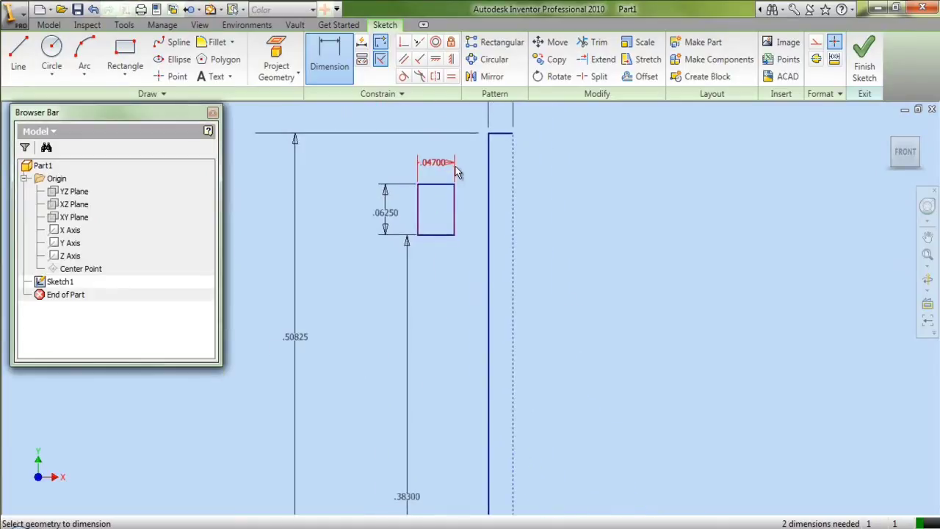
- Make the small rectangle's outer vertical edge collinear with the rim's outer vertical edge, and convert that rim edge to a construction line
left_click(418, 43)
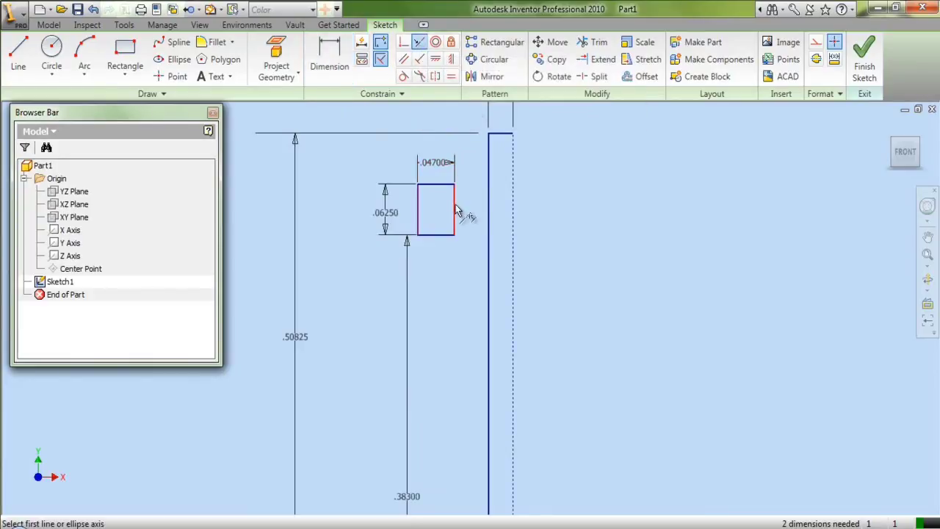
left_click(420, 210)
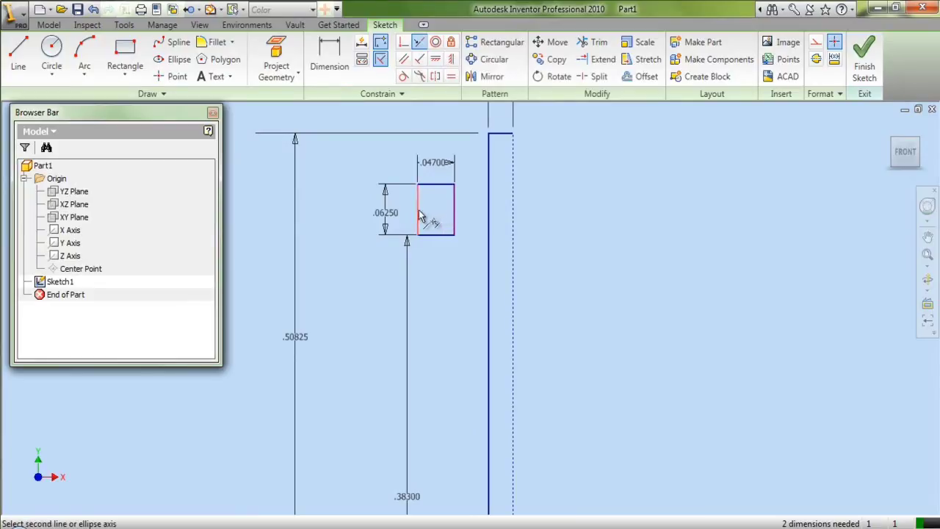
left_click(489, 213)
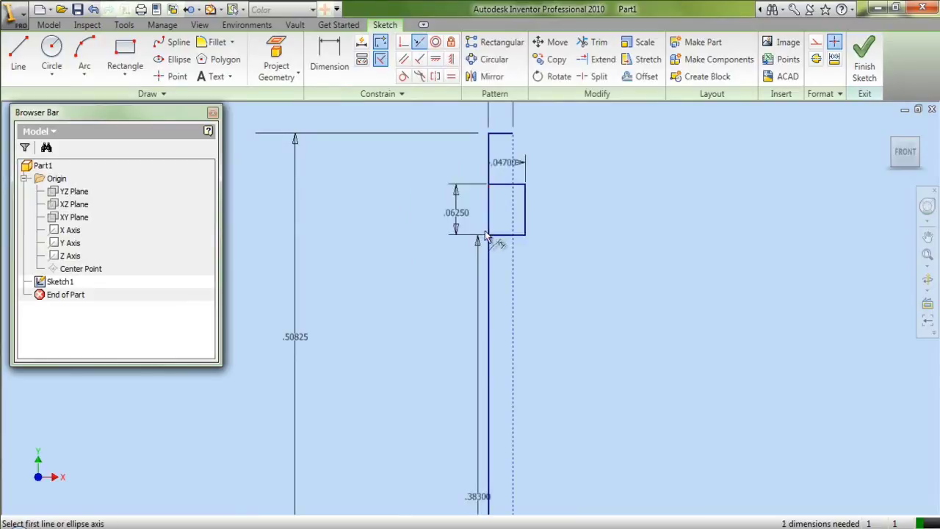
right_click(393, 191)
left_click(407, 193)
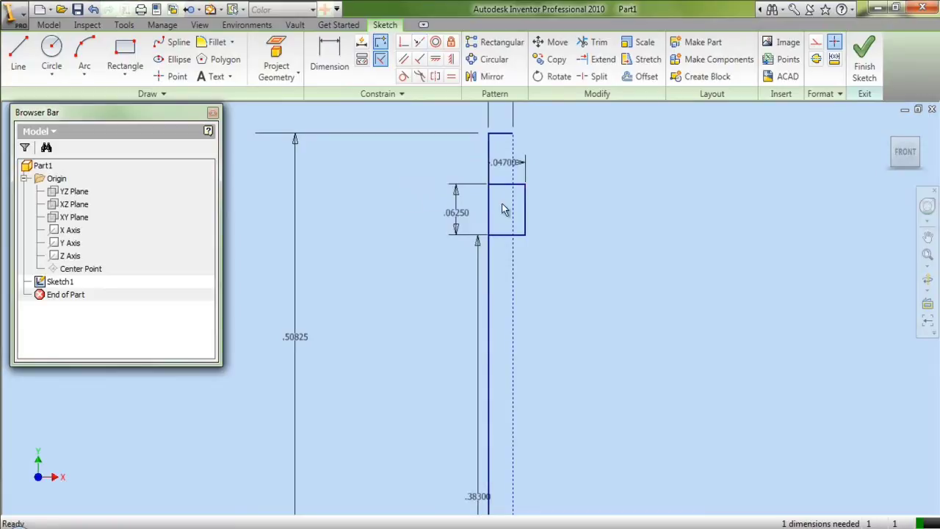
left_click(489, 147)
left_click(815, 43)
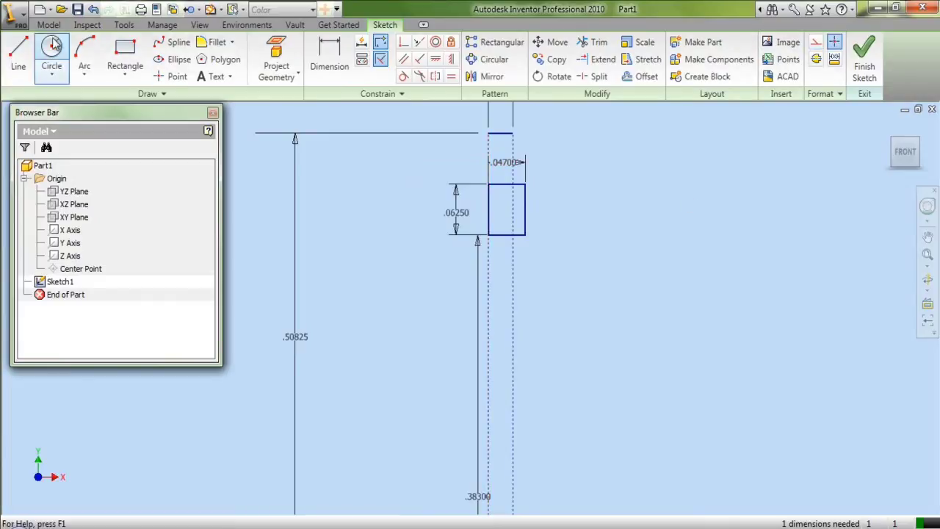
- Draw an inward-bulging three-point arc of about 0.032 in radius between the small rectangle's inner corners, and convert the edge it spans to construction
left_click(85, 53)
left_click(525, 183)
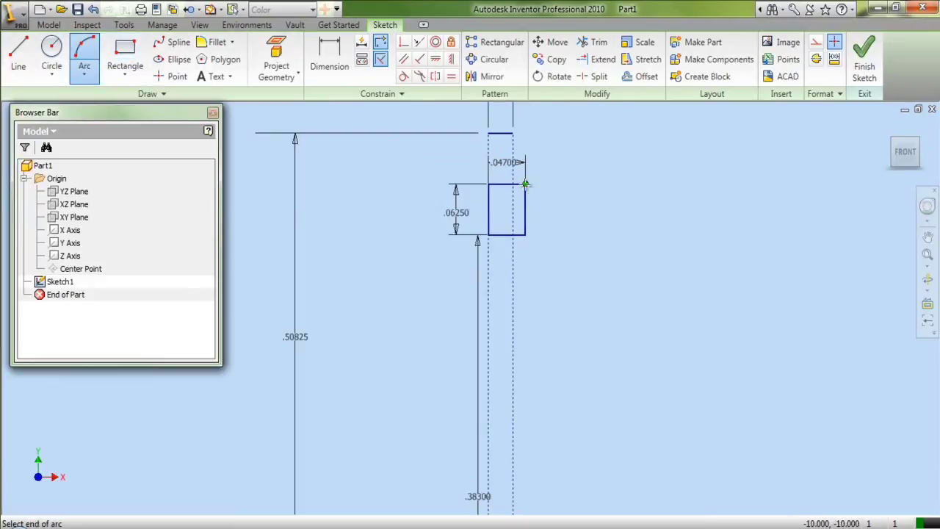
left_click(524, 235)
left_click(544, 210)
right_click(591, 194)
left_click(615, 204)
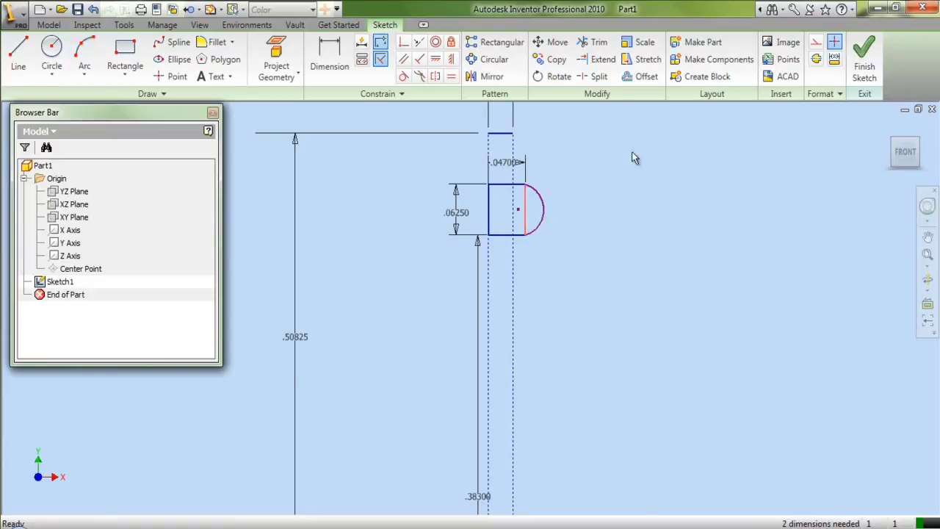
- Dimension the arc's radius as 0.039 in and convert the small rectangle's outer vertical edge to a construction line
left_click(353, 65)
left_click(544, 197)
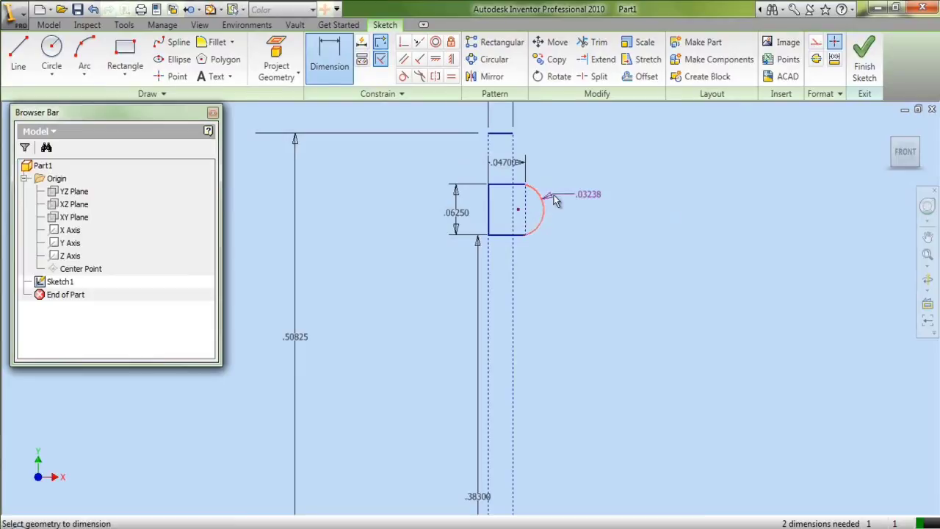
left_click(554, 198)
type(".039")
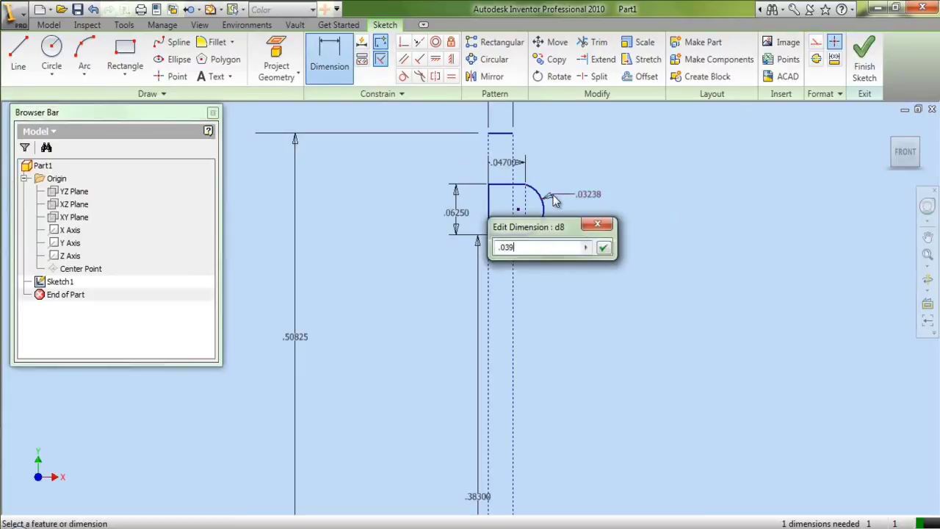
key("Return")
right_click(596, 220)
left_click(605, 228)
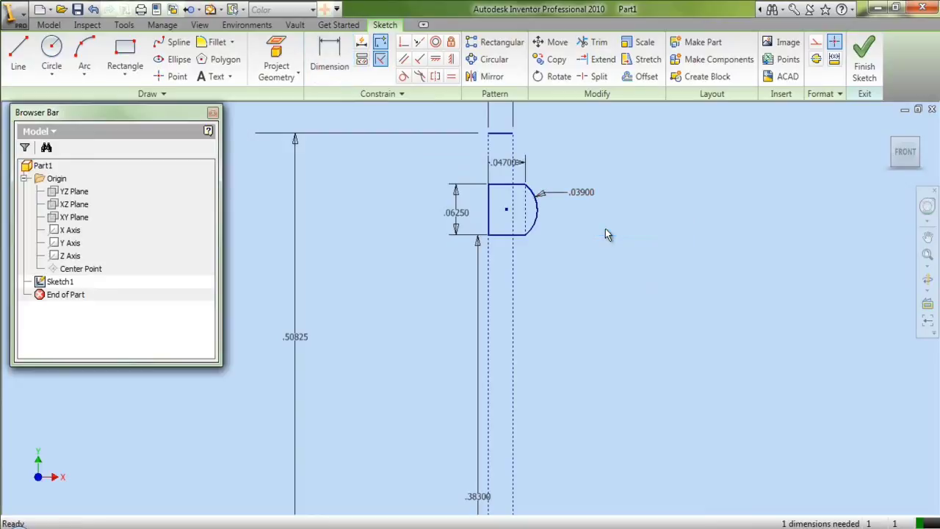
left_click(492, 213)
left_click(816, 42)
- Draw a circle centred on the outer end of the rim's upper edge and passing through that edge's inner end
left_click(51, 55)
scroll(490, 133, "down", 5)
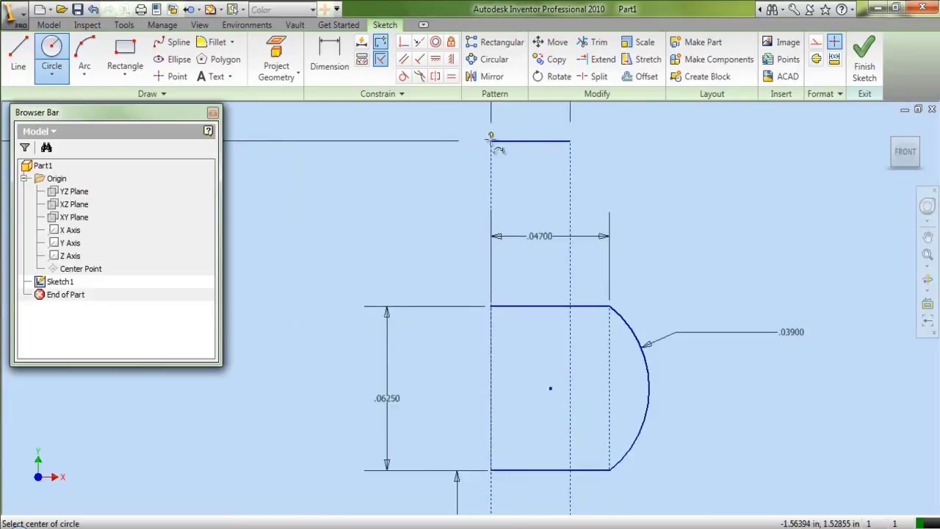
left_click(491, 141)
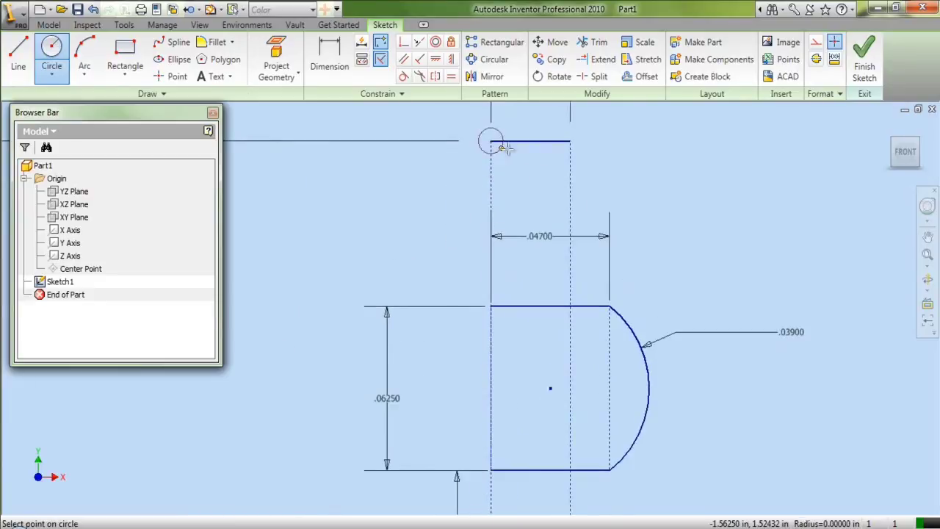
left_click(567, 146)
scroll(569, 163, "up", 3)
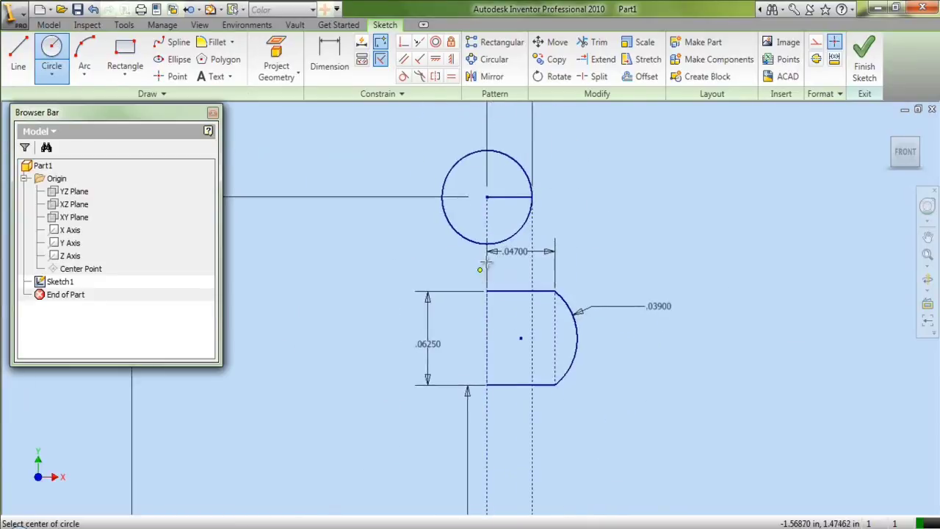
right_click(569, 165)
left_click(581, 176)
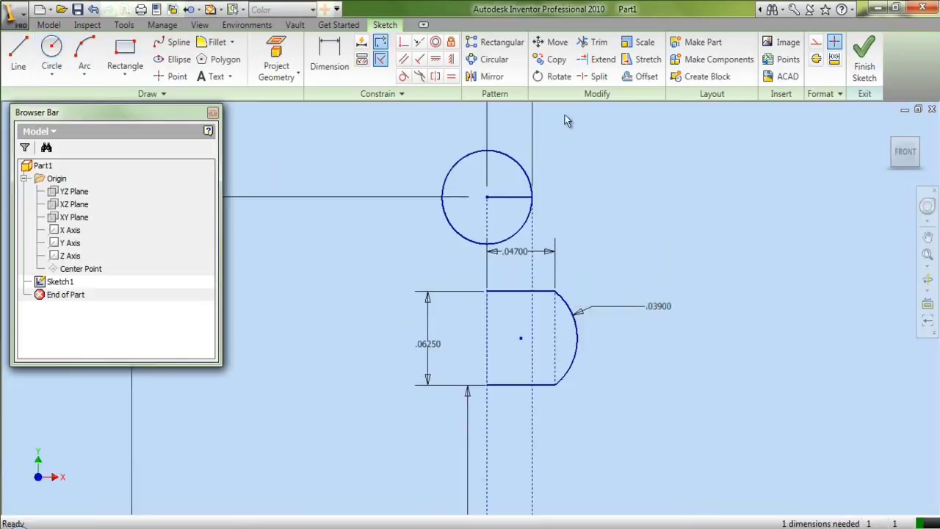
- Trim away the circle's lower inner quarter and convert the rim's upper edge to a construction line
left_click(596, 44)
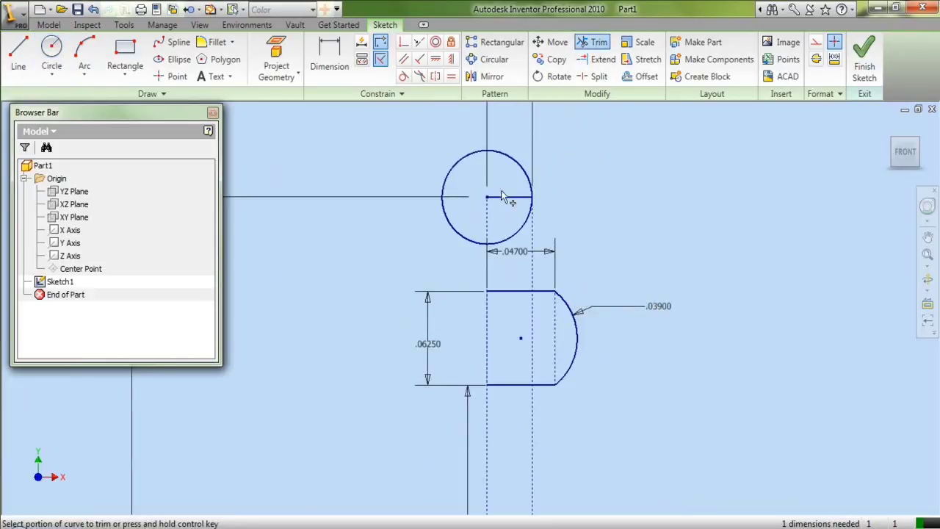
left_click(512, 237)
right_click(511, 236)
left_click(531, 244)
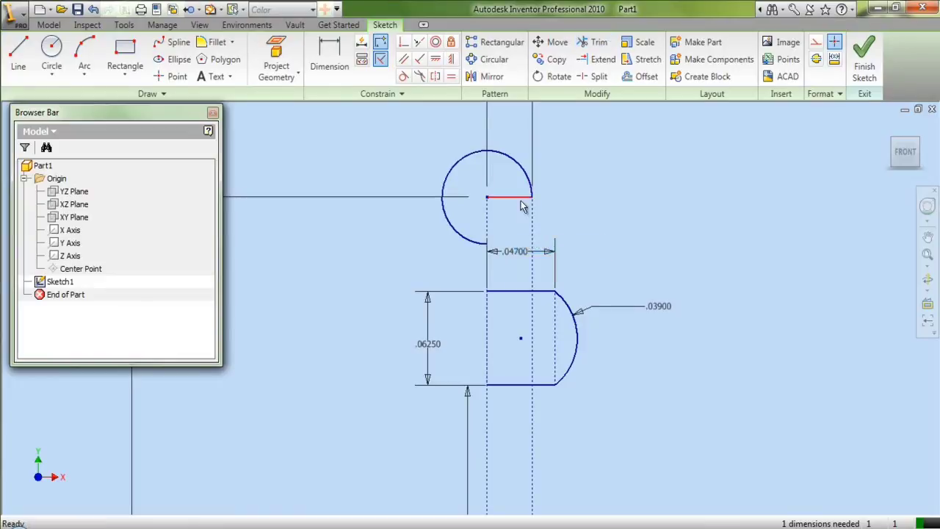
left_click(520, 199)
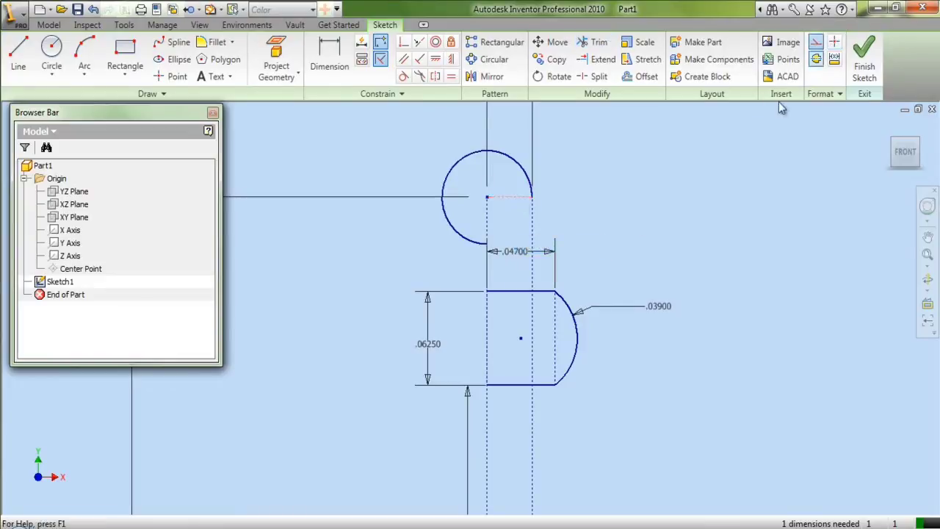
left_click(816, 42)
key("Escape")
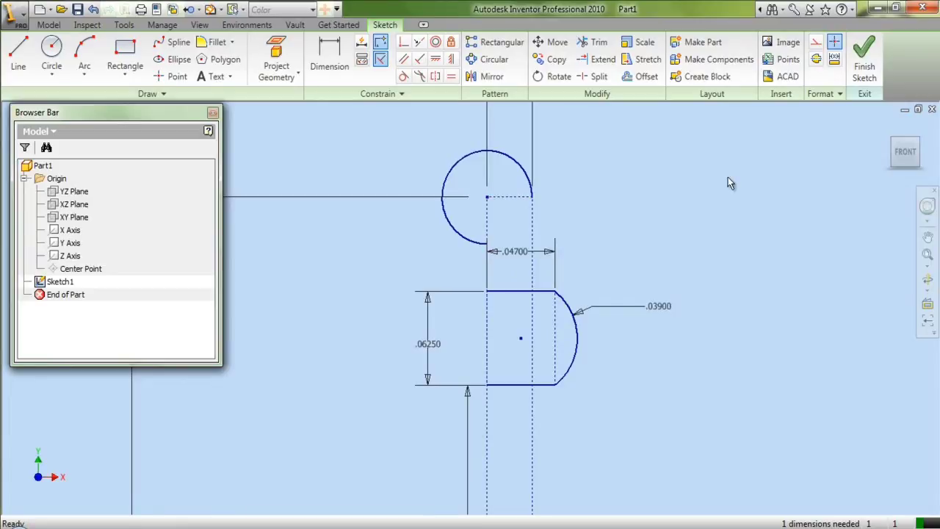
- Draw a vertical line from the trimmed circle's lower end to the small rectangle's upper outer corner
left_click(19, 53)
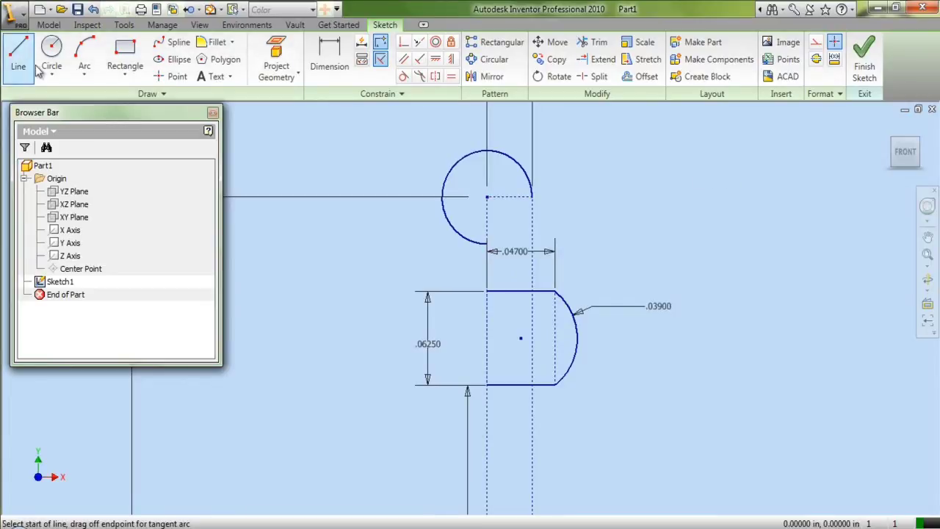
left_click(487, 244)
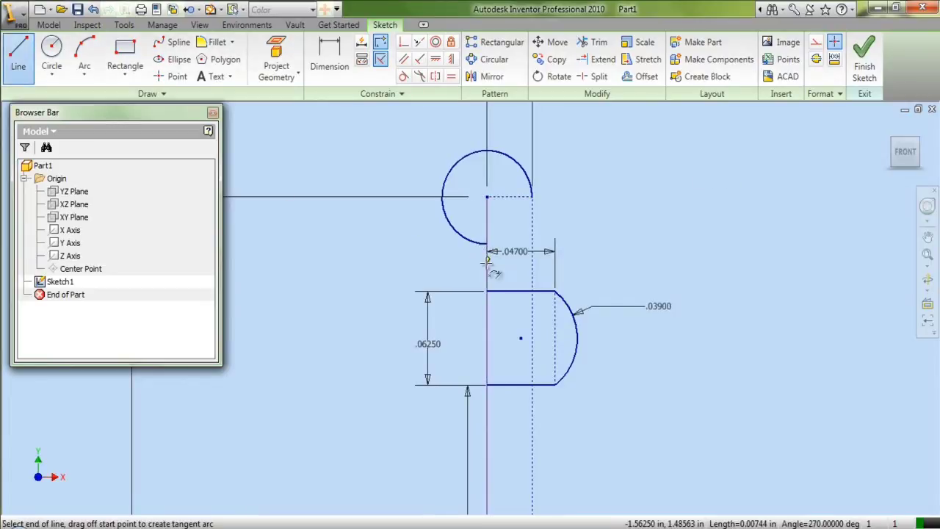
left_click(487, 292)
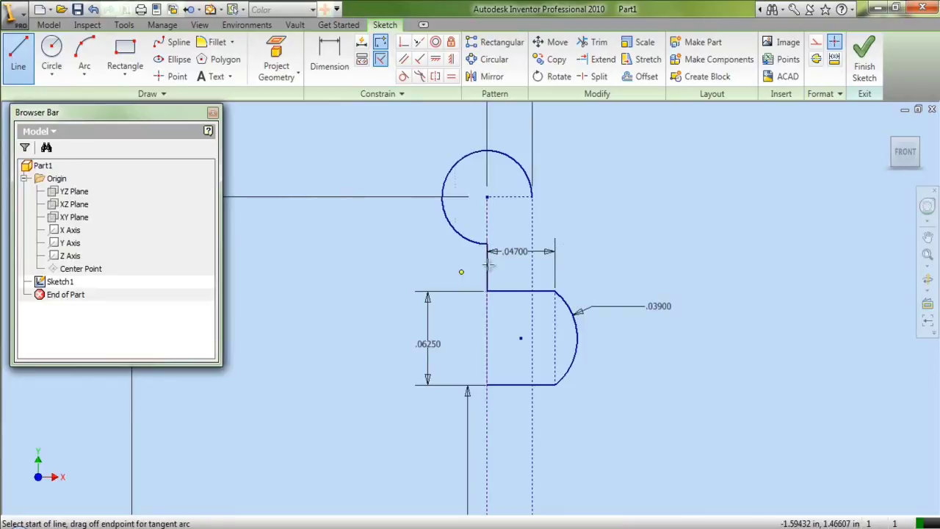
right_click(608, 197)
left_click(636, 206)
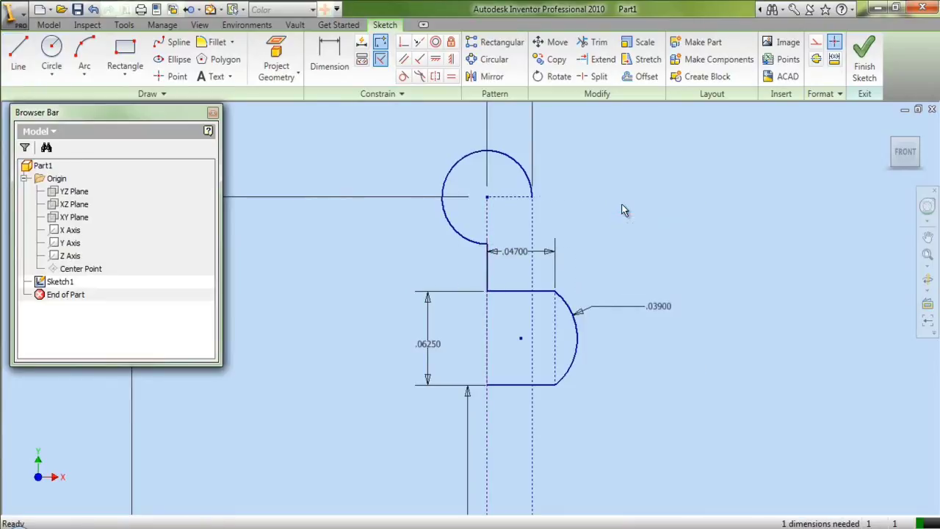
- Draw a three-point arc of about 0.06 in radius around the small bulge, with both ends on the rim's inner construction line
left_click(84, 53)
left_click(532, 253)
left_click(532, 423)
left_click(605, 390)
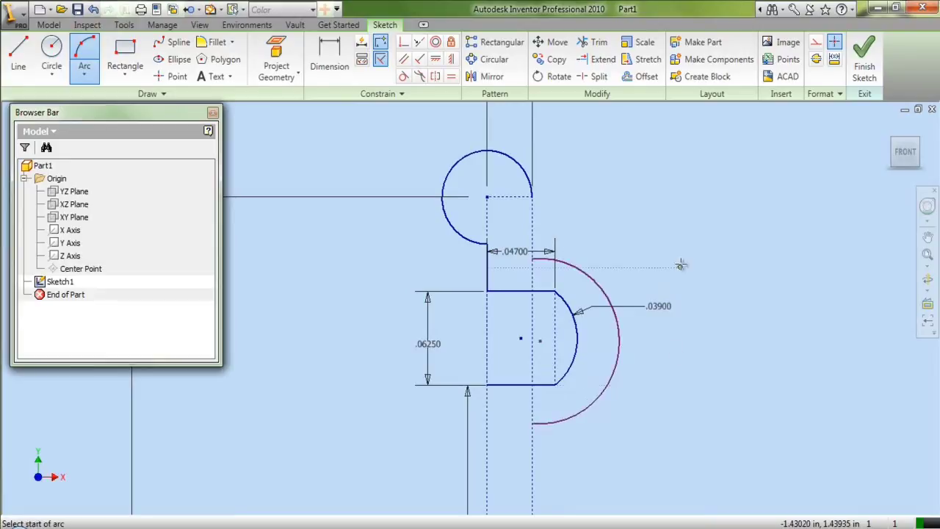
right_click(667, 207)
left_click(690, 213)
- Dimension the vertical distance from the small rectangle's upper edge to the larger arc's upper end as 0.0315 in
key("d")
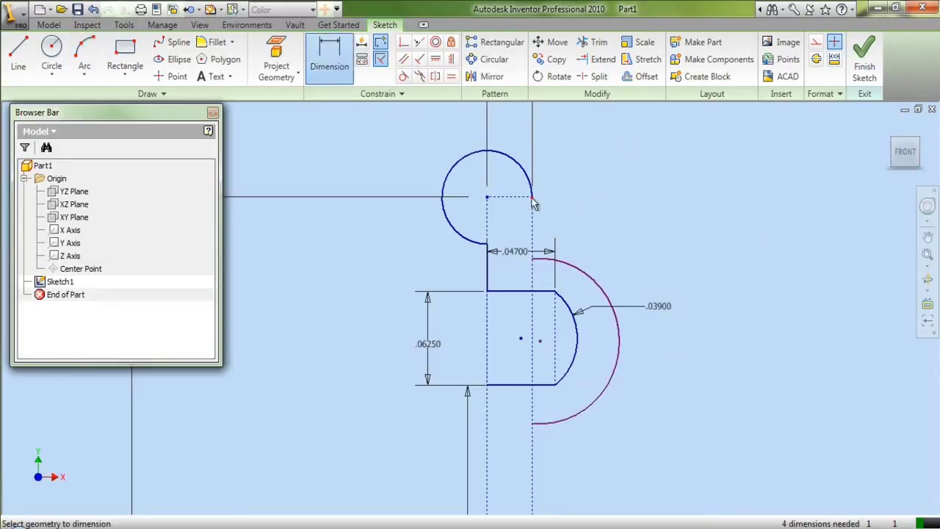
left_click(527, 294)
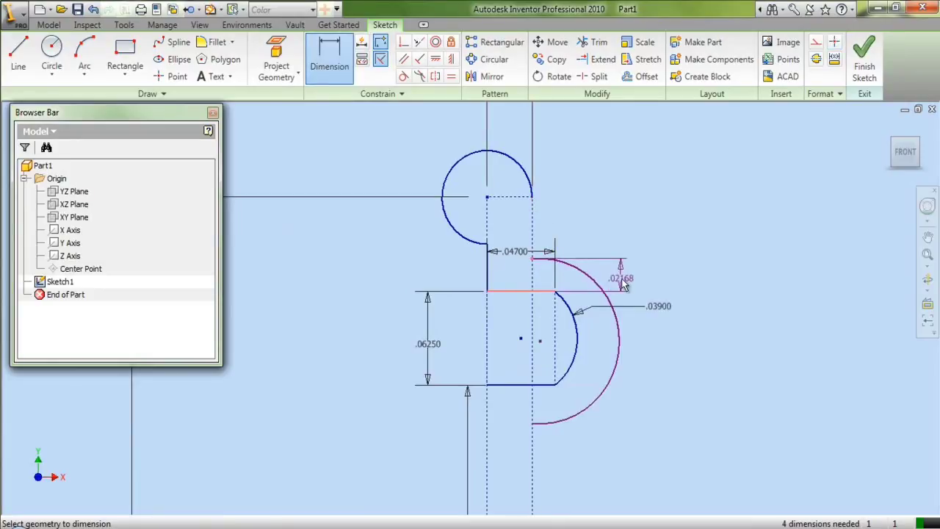
left_click(622, 285)
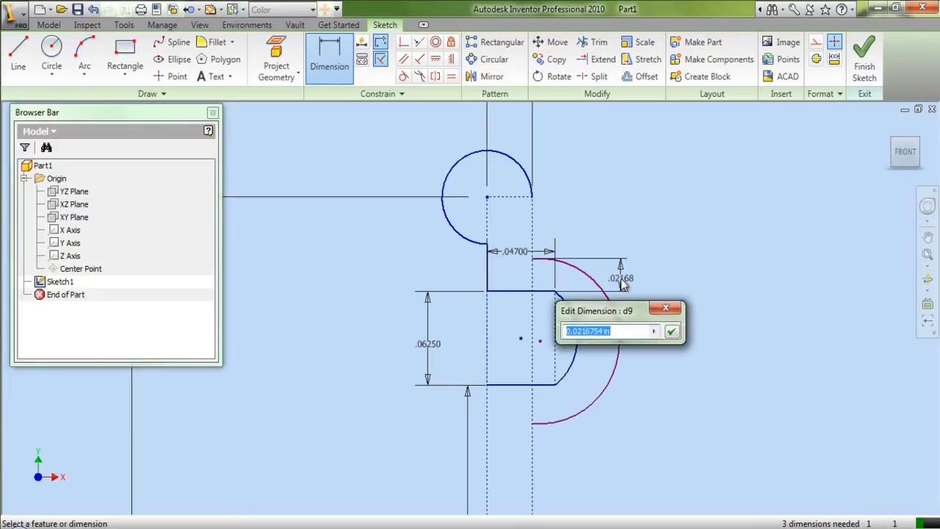
type(".03")
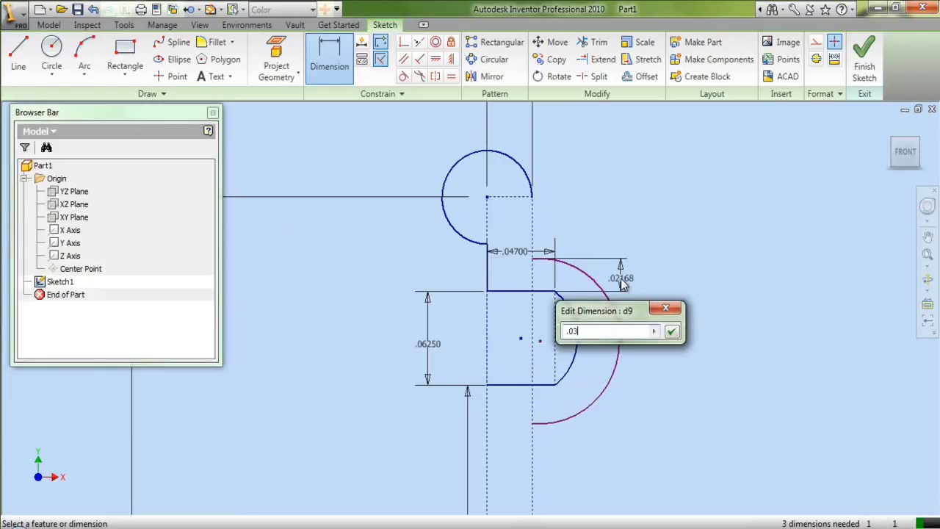
type("15")
key("Return")
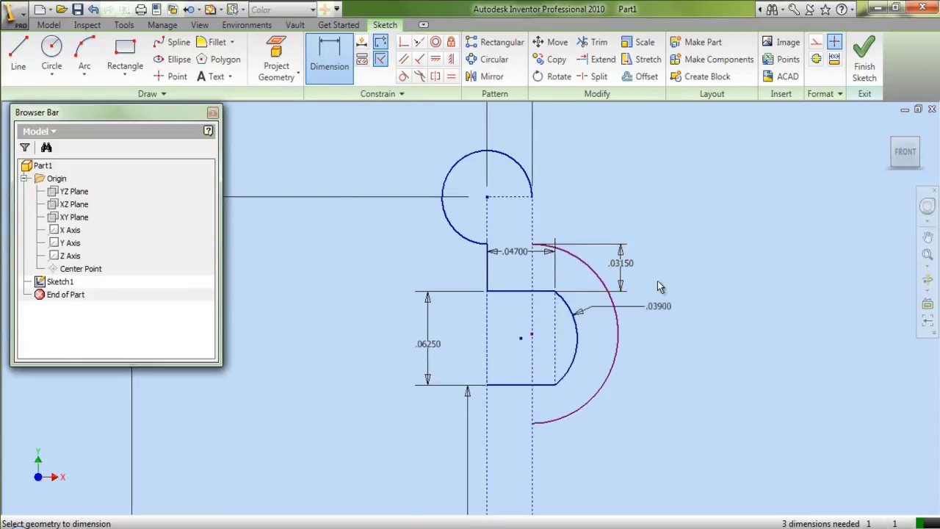
- Dimension the larger arc's radius as 0.0625 in
left_click(616, 366)
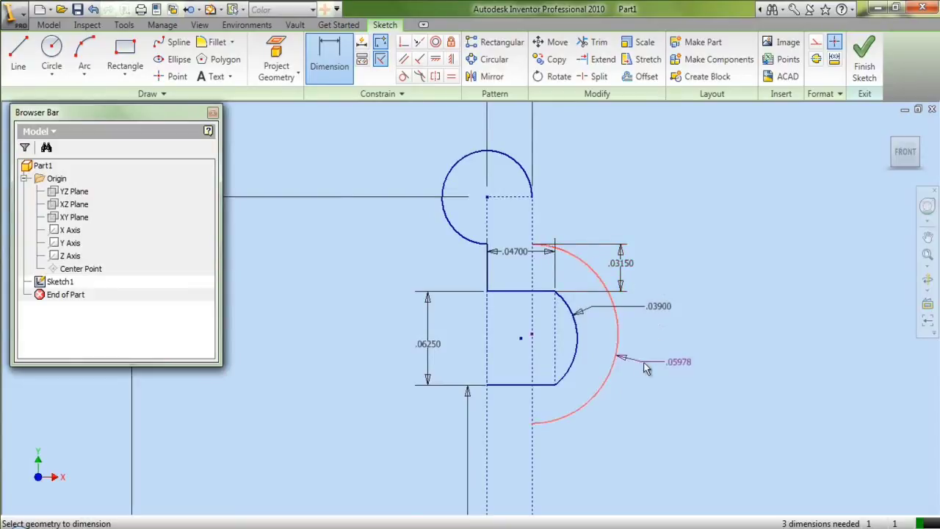
left_click(643, 362)
type(".0625")
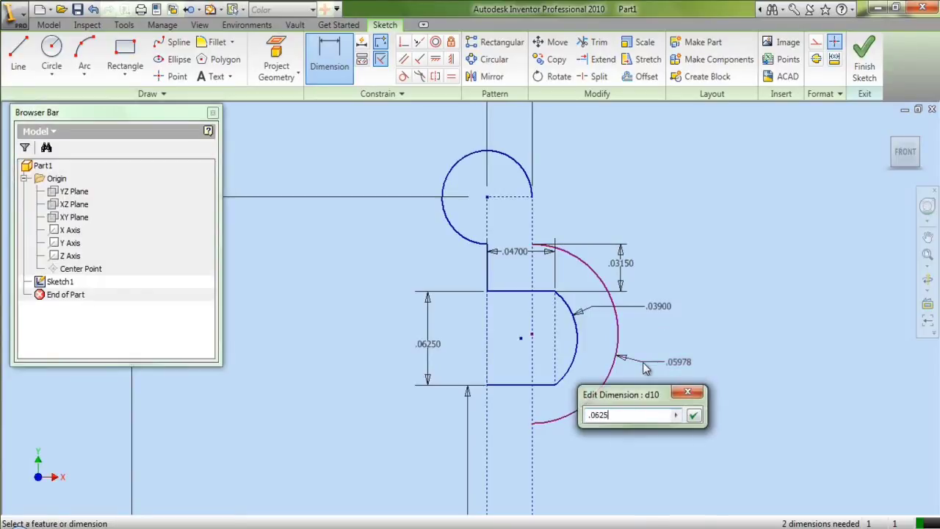
key("Return")
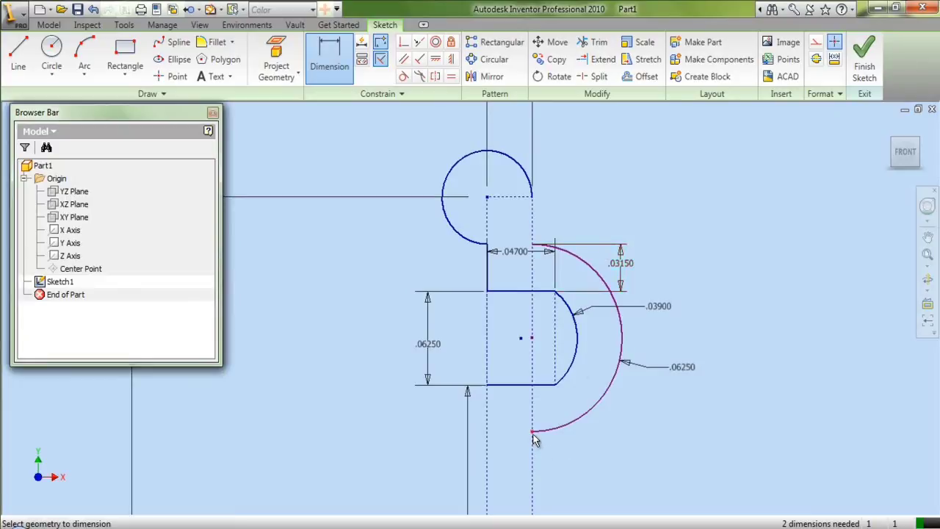
- Dimension the vertical distance from the larger arc's lower end to the rim's lower edge as 0.352 in
scroll(534, 470, "down", 3)
scroll(533, 504, "up", 2)
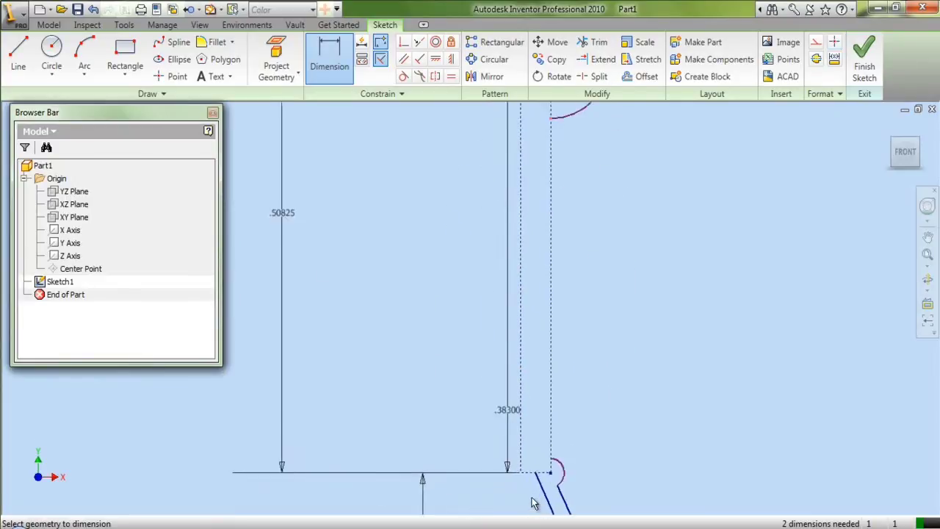
left_click(546, 473)
left_click(644, 376)
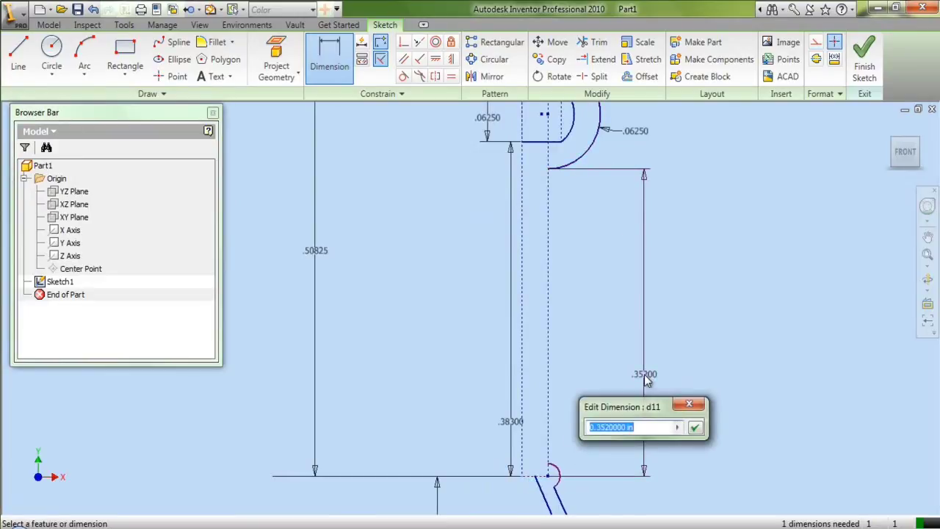
type(".352")
key("Return")
right_click(761, 271)
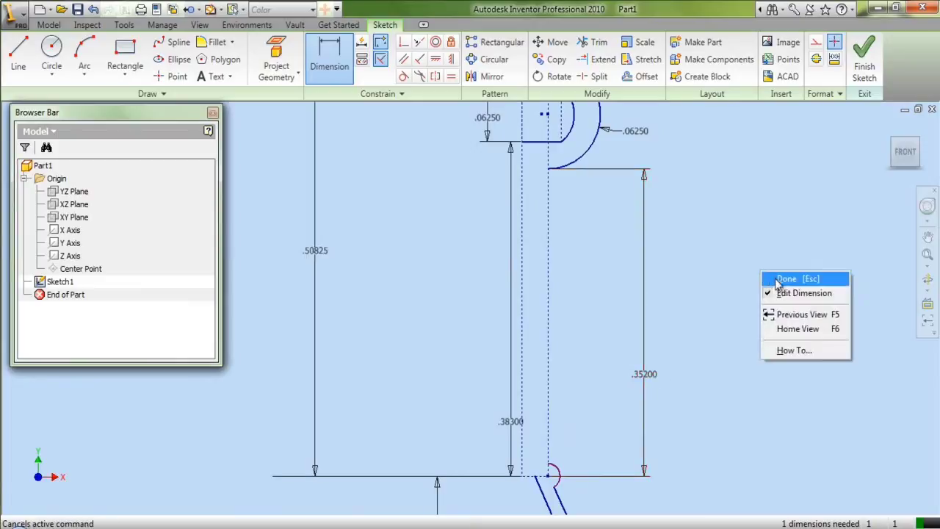
left_click(778, 284)
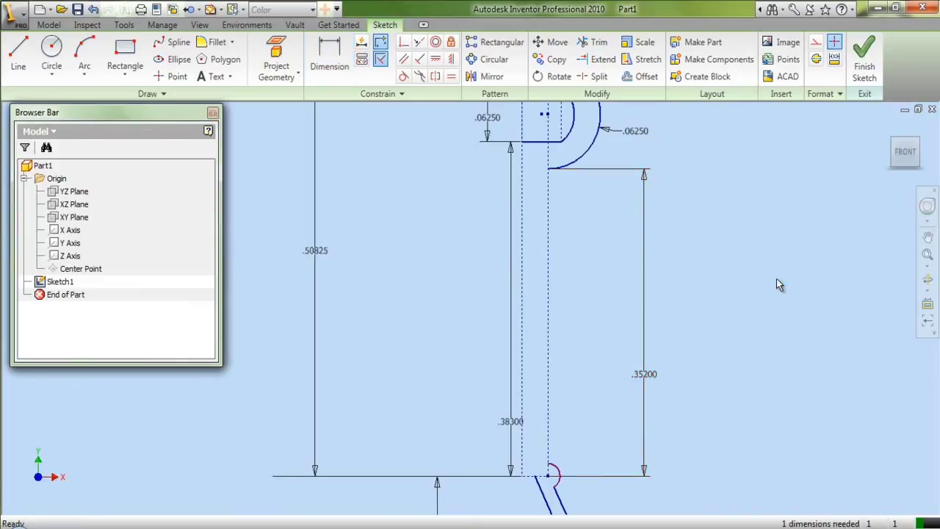
- Draw a vertical line along the rim's inner construction line from the larger arc's lower end to the small bottom arc's upper end
left_click(19, 53)
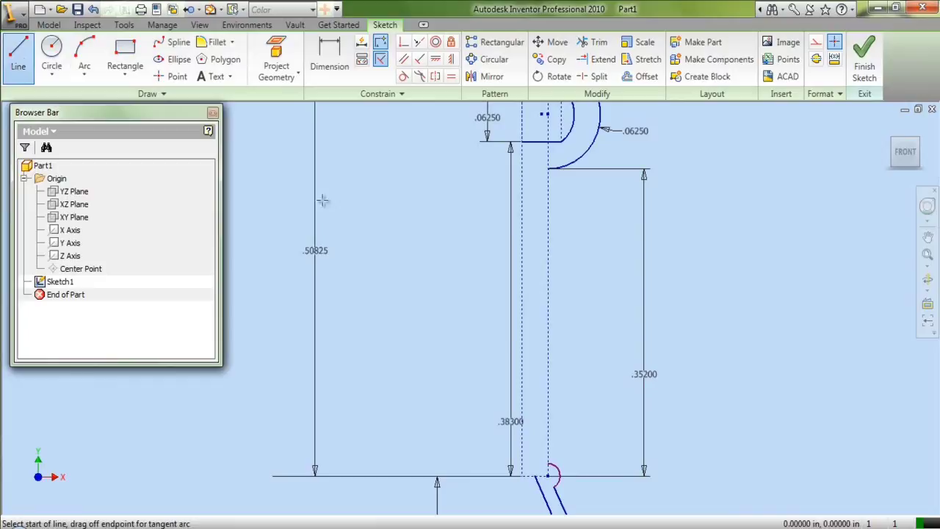
left_click(547, 169)
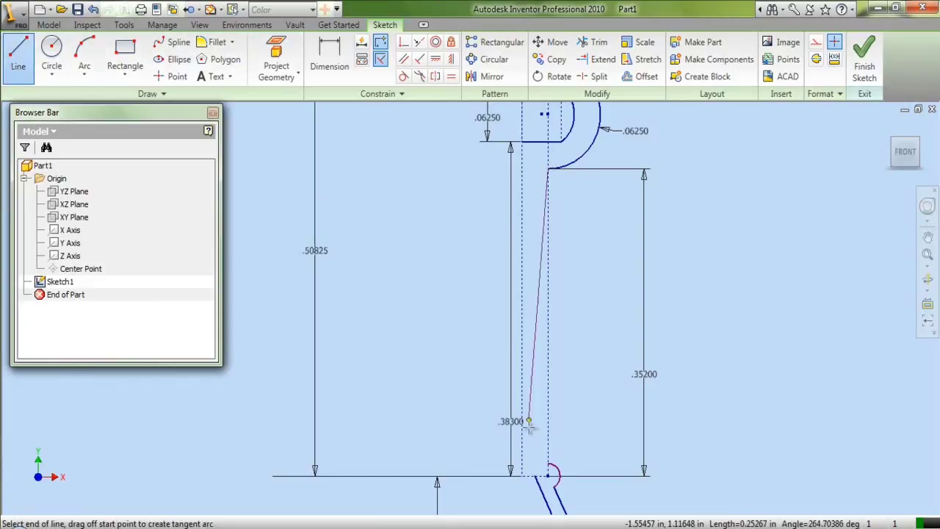
left_click(548, 465)
scroll(540, 481, "up", 3)
scroll(538, 481, "down", 1)
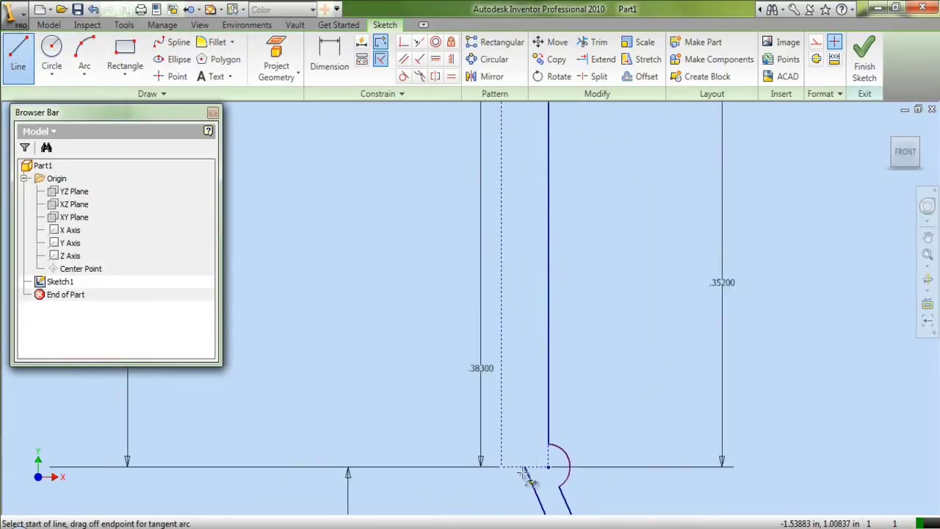
- Close the rim's lower edge with a short horizontal line and draw the outer vertical line up to the small rectangle's lower edge
left_click(507, 466)
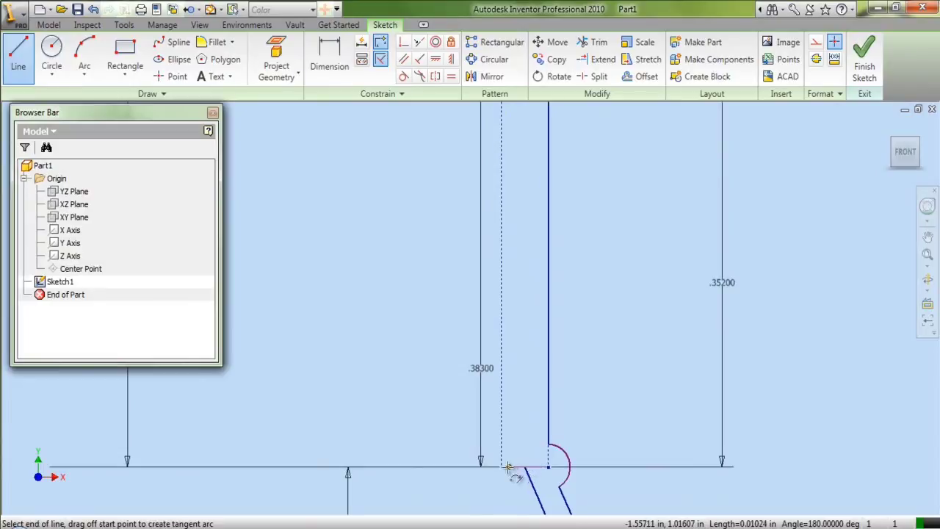
left_click(501, 466)
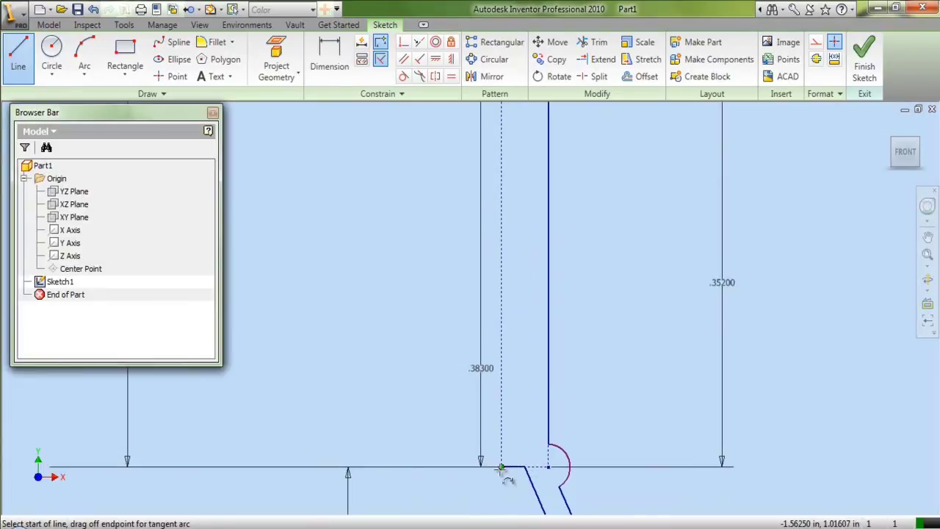
left_click(502, 468)
scroll(481, 484, "down", 3)
scroll(474, 292, "up", 2)
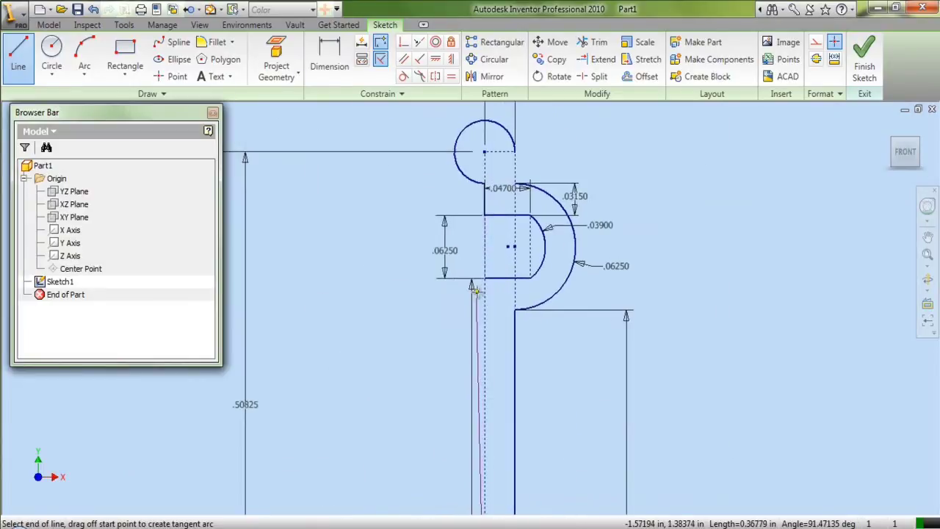
scroll(478, 293, "down", 1)
left_click(485, 280)
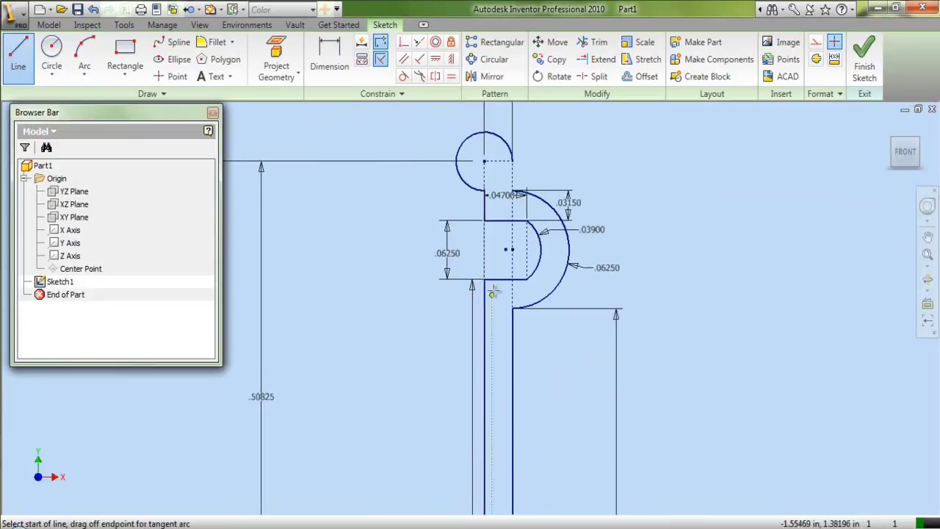
- Draw a vertical line joining the rolled lip arc's inner end to the larger arc's upper end
scroll(512, 161, "up", 3)
scroll(509, 161, "up", 1)
left_click(509, 161)
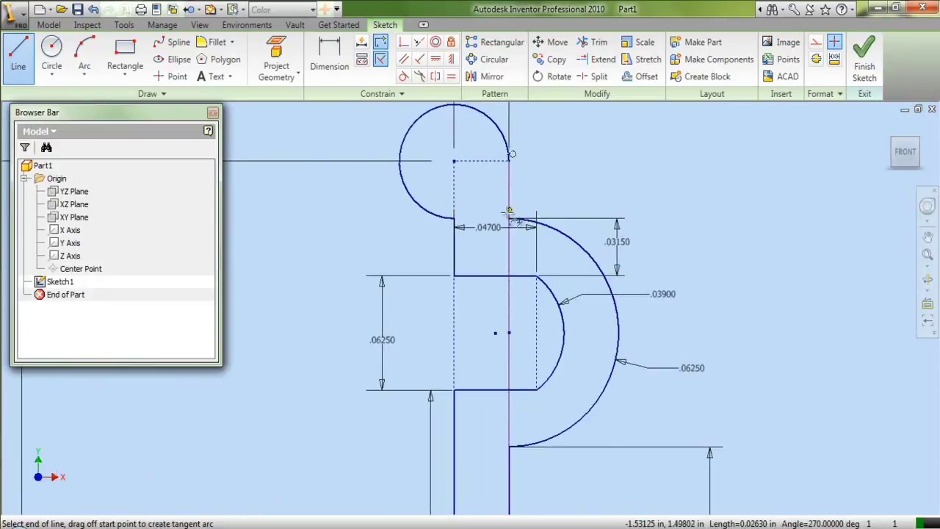
left_click(509, 218)
right_click(556, 173)
left_click(566, 182)
- Check the closed profile from the rim to the bowl's bottom and finish the sketch
scroll(418, 165, "down", 10)
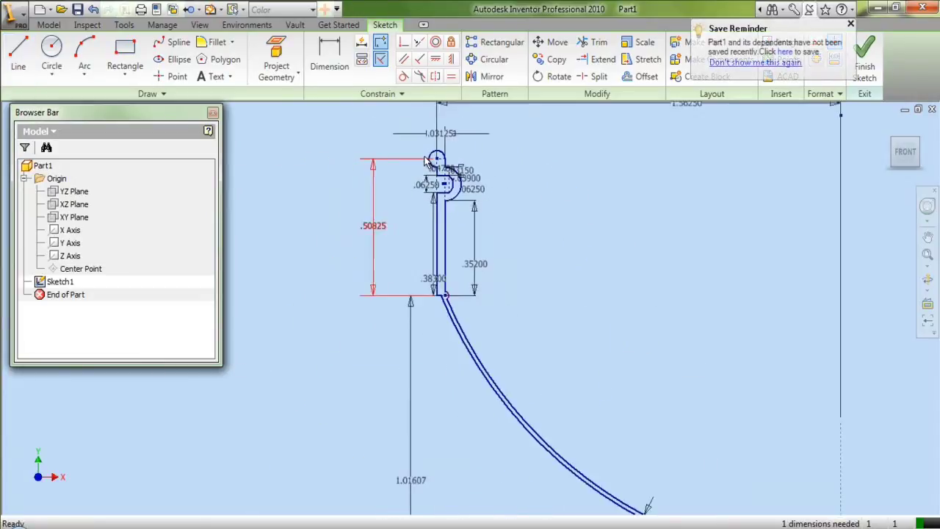
scroll(680, 415, "up", 3)
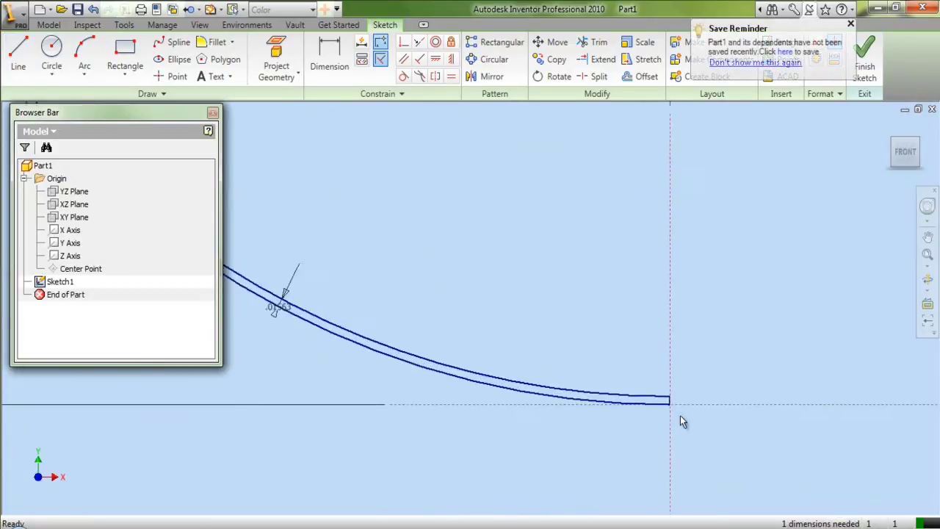
scroll(671, 445, "down", 2)
scroll(671, 445, "down", 1)
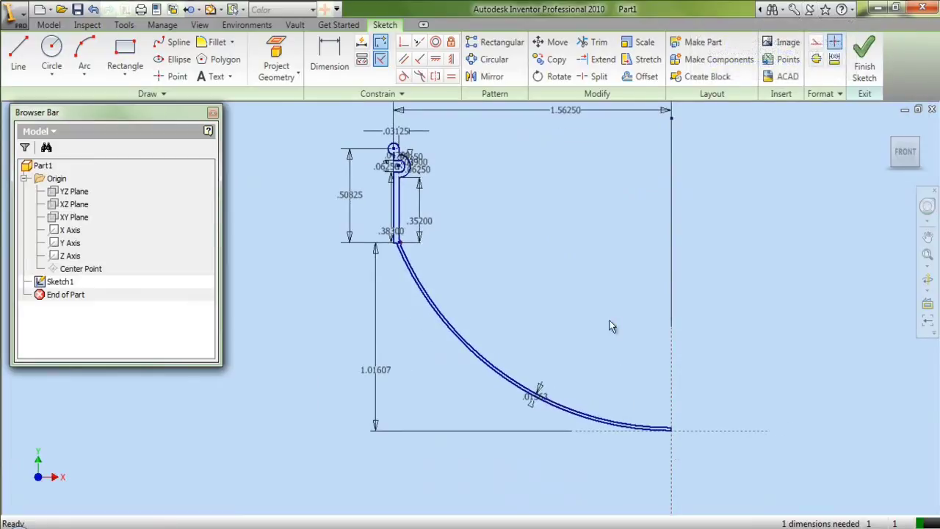
left_click(865, 55)
- Collapse the model tree and revolve the profile with Full extents about the vertical centre line as a solid
left_click(920, 149)
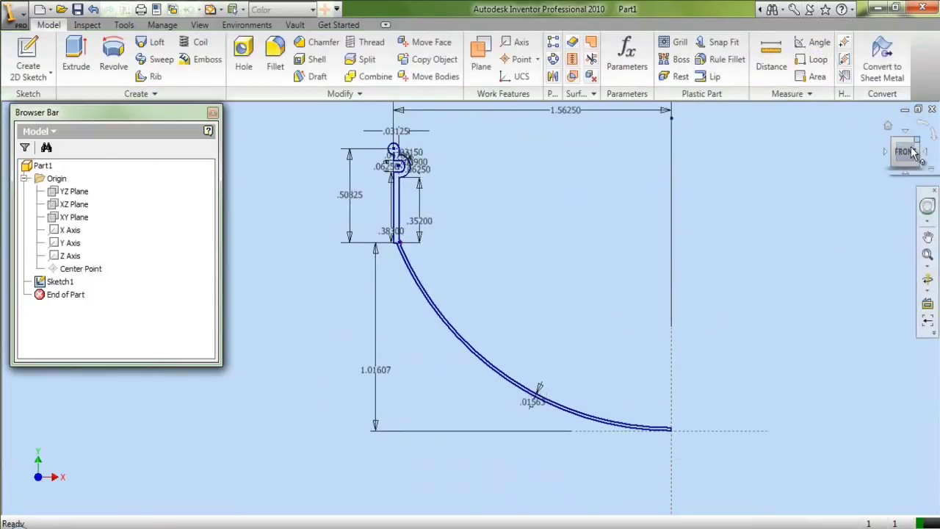
right_click(141, 232)
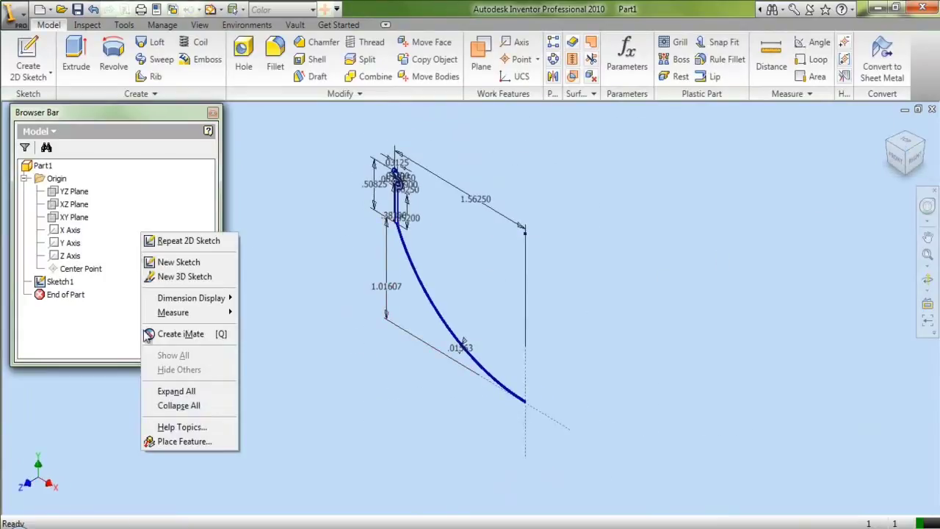
left_click(167, 408)
left_click(118, 66)
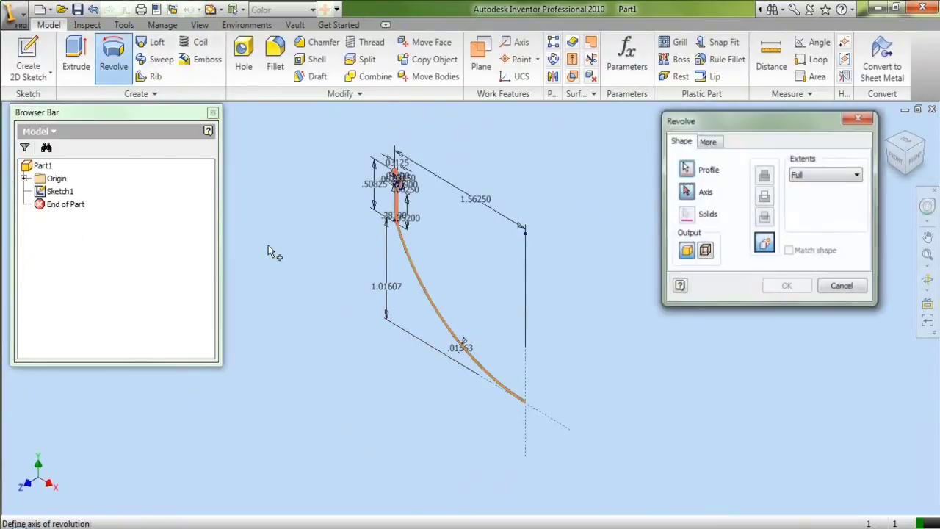
left_click(528, 374)
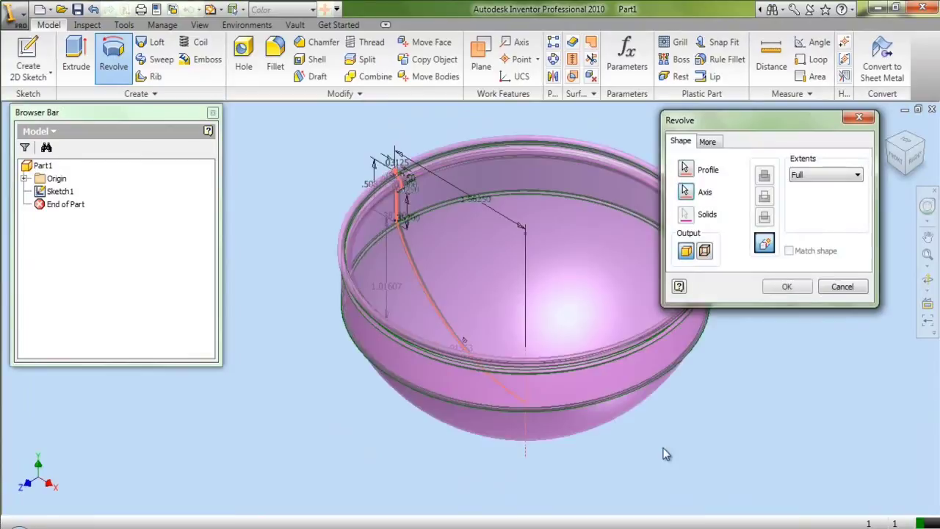
left_click(785, 287)
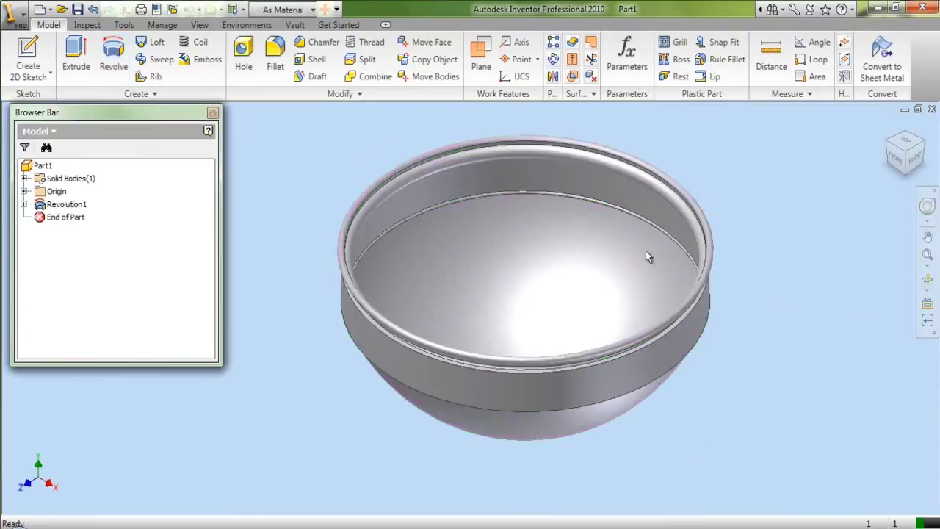
- Save the bowl part as Part1 in the Strainer folder
left_click(927, 254)
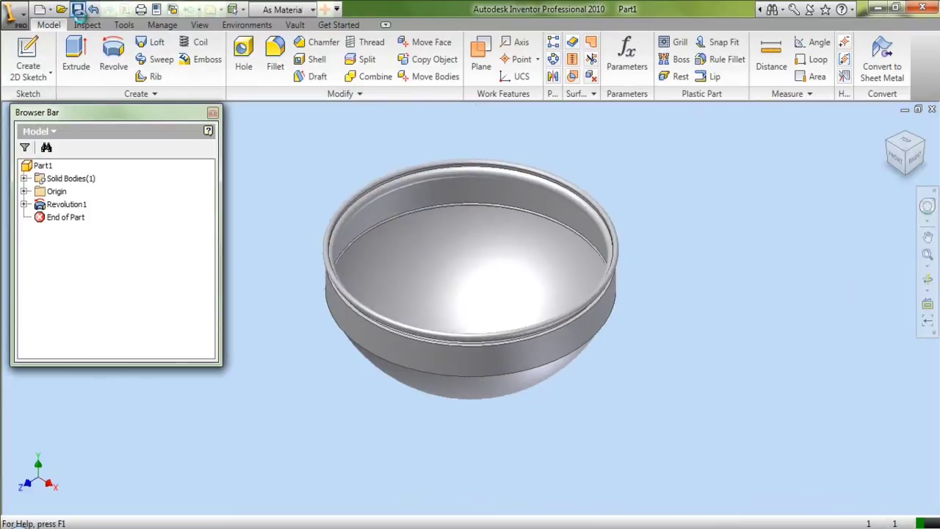
left_click(77, 9)
double_click(390, 229)
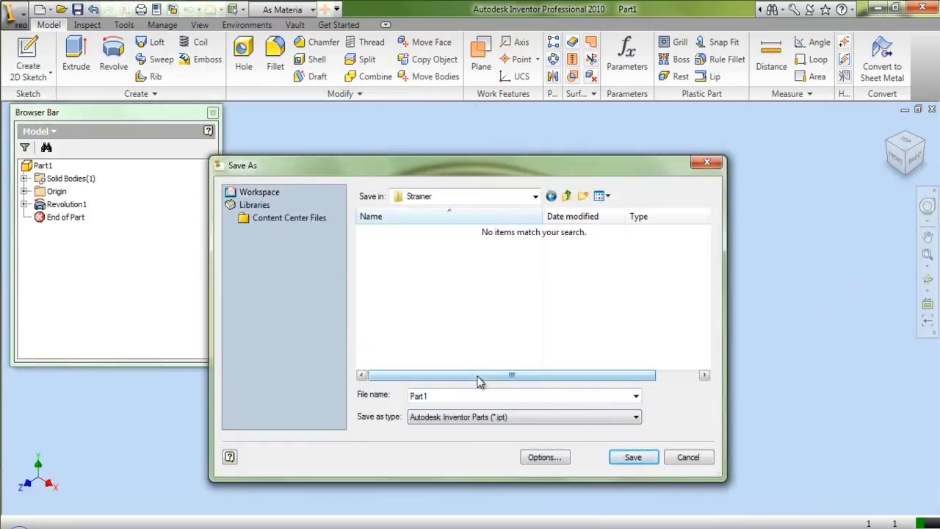
left_click(622, 459)
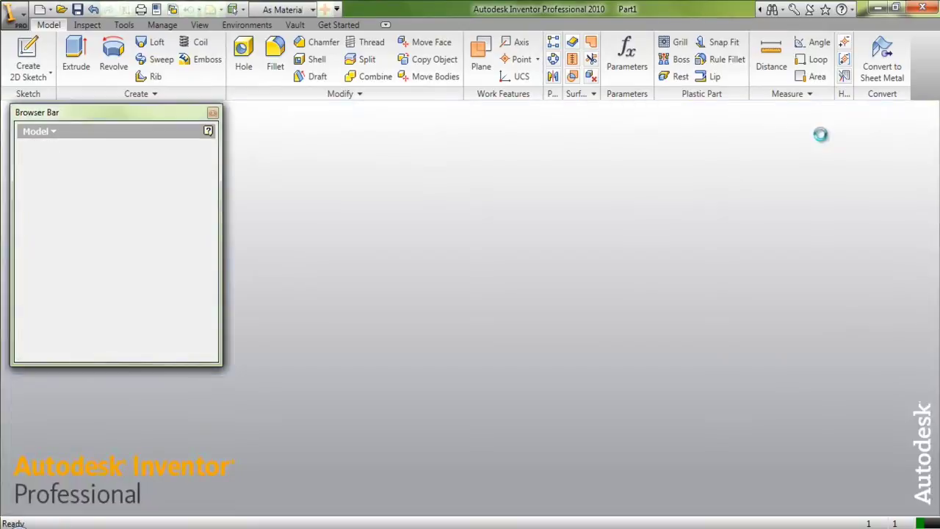
- Close the part and start a new assembly from the Standard.iam template
left_click(932, 109)
left_click(18, 55)
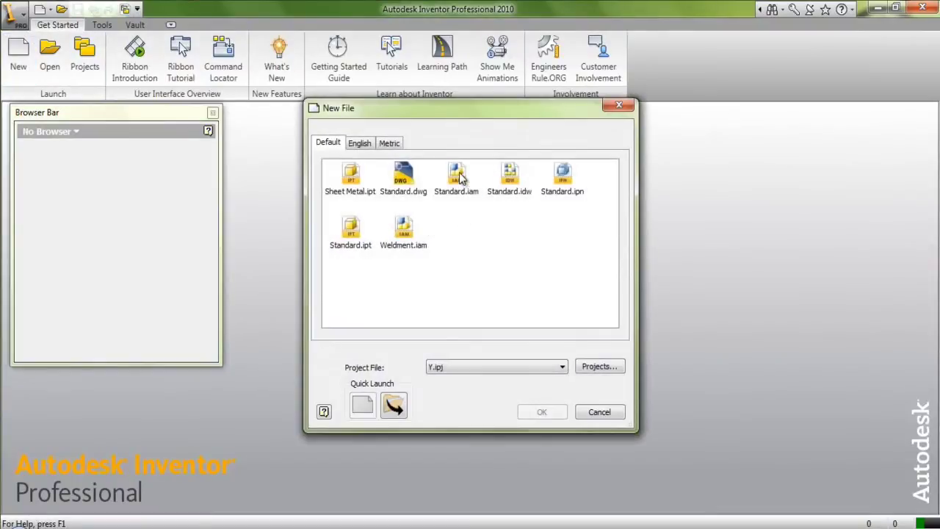
double_click(456, 177)
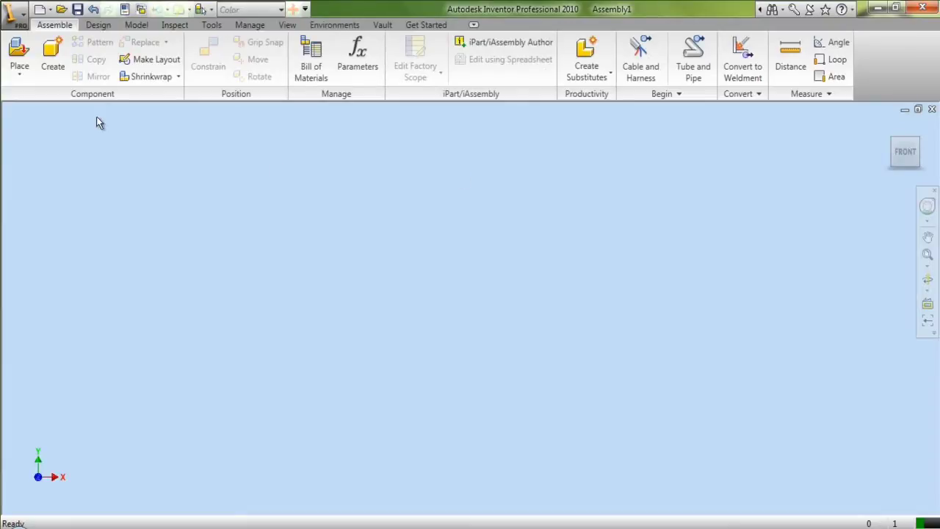
- Place a single instance of Part1 from the Strainer folder into the assembly
left_click(19, 55)
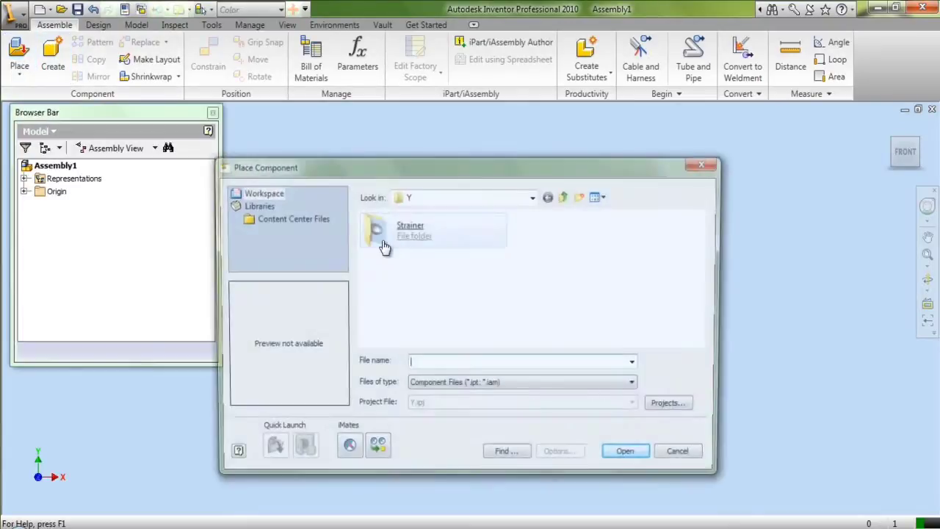
double_click(391, 237)
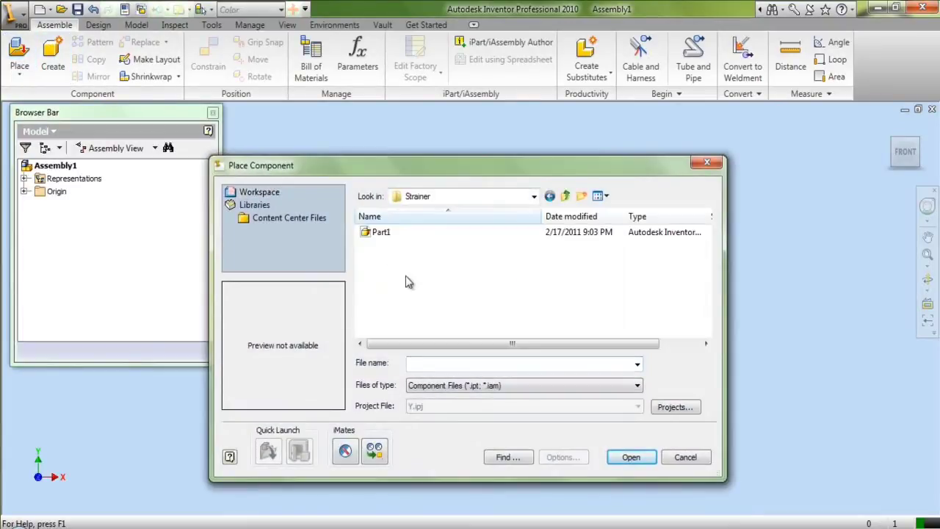
left_click(381, 234)
key("Return")
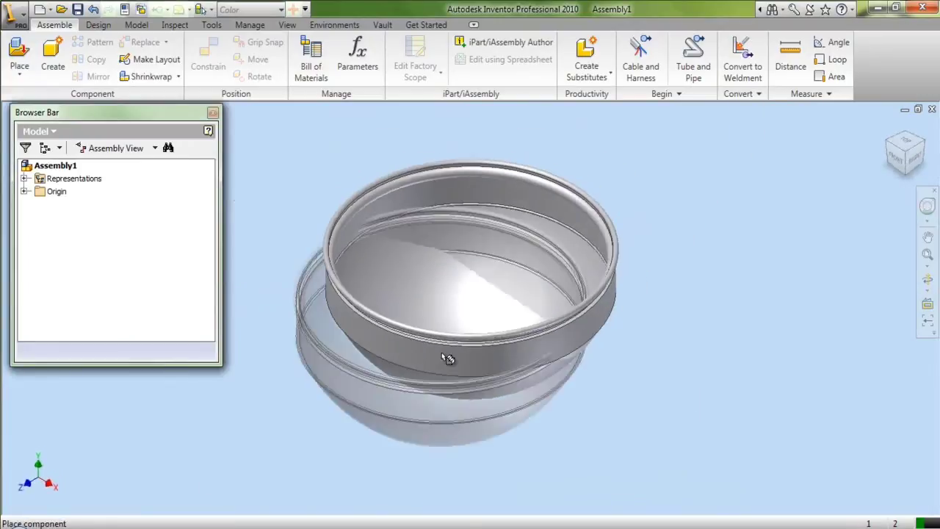
right_click(722, 301)
left_click(743, 302)
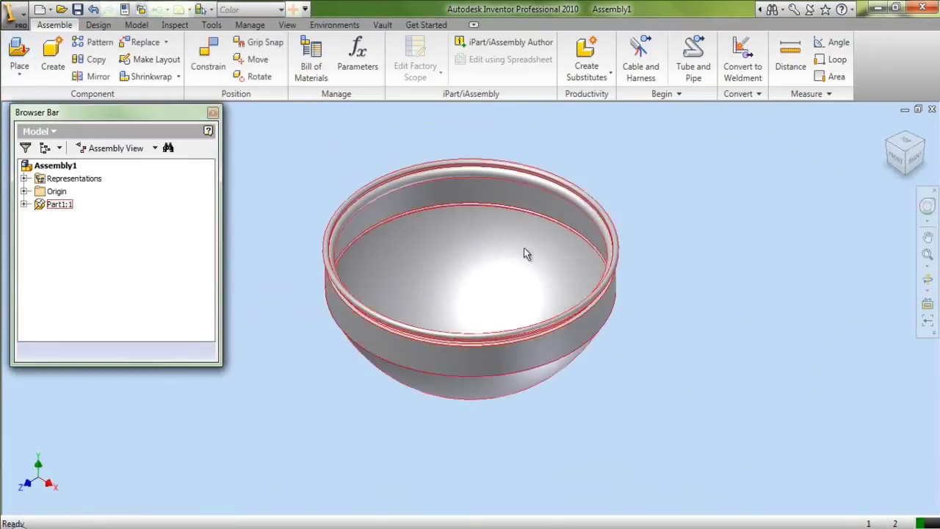
- Save the assembly as Strainer in the Strainer folder
key("ctrl+s")
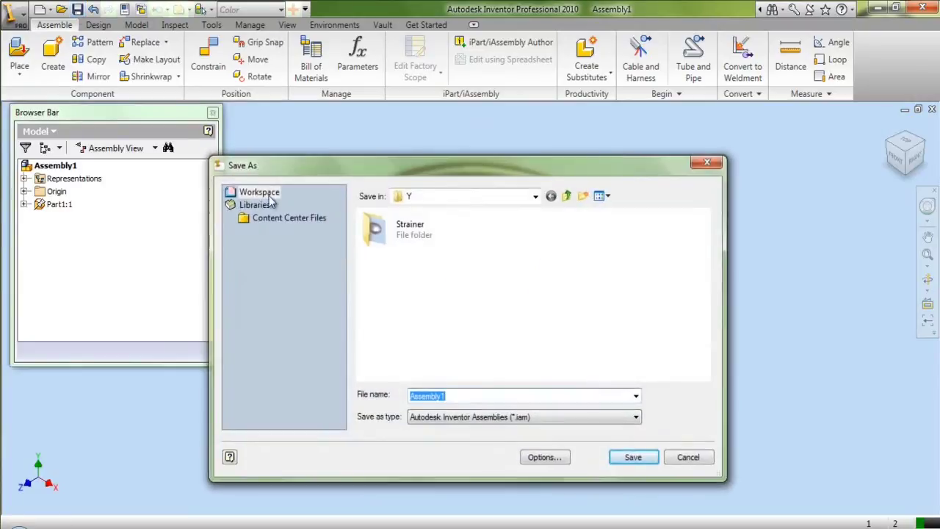
double_click(376, 230)
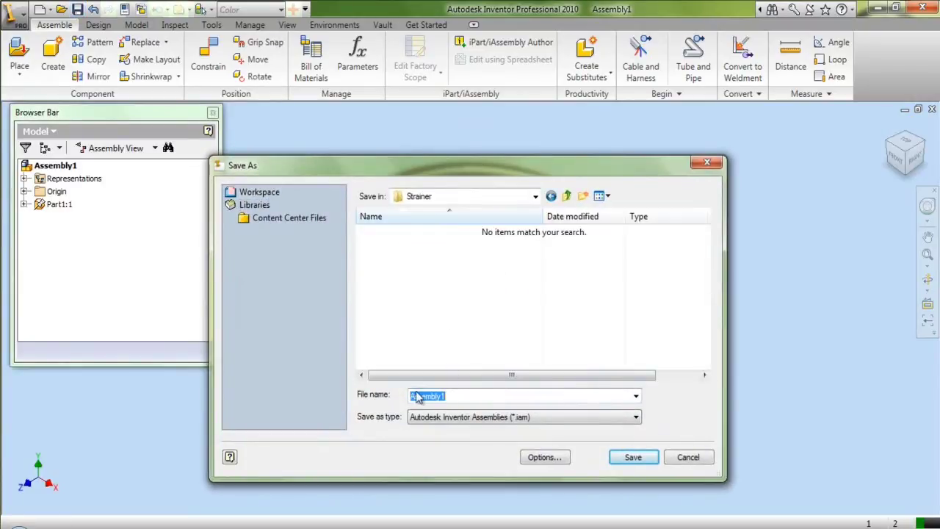
type("Strainer")
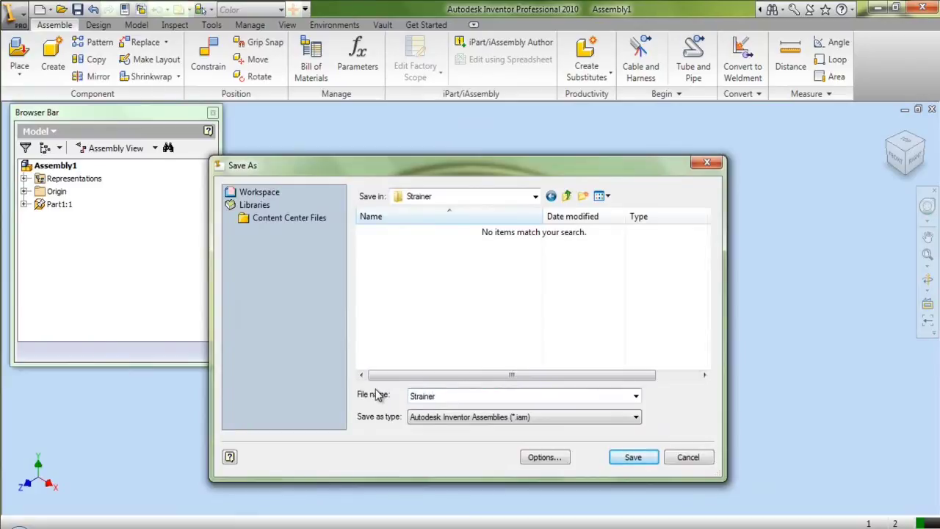
left_click(648, 456)
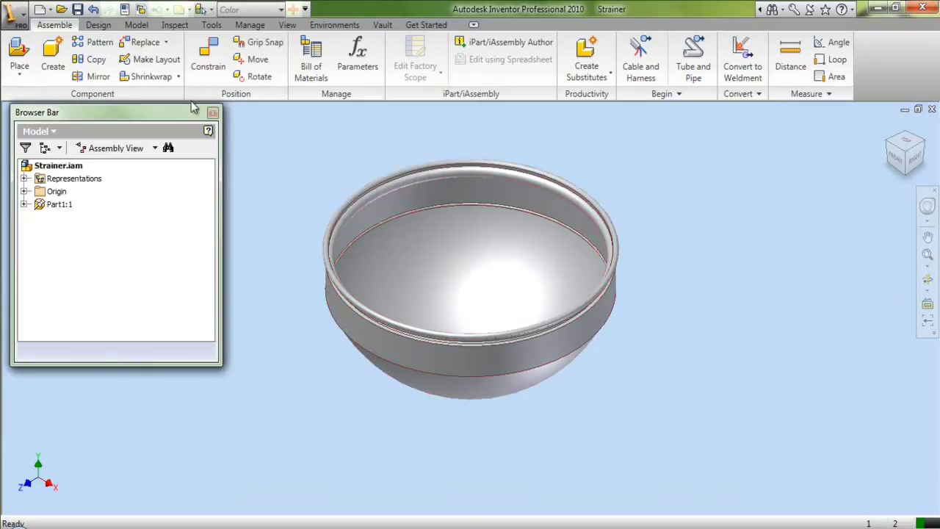
- Create an in-place component Part2 from the Standard.ipt template, with its base sketch on the assembly's YZ plane
left_click(62, 68)
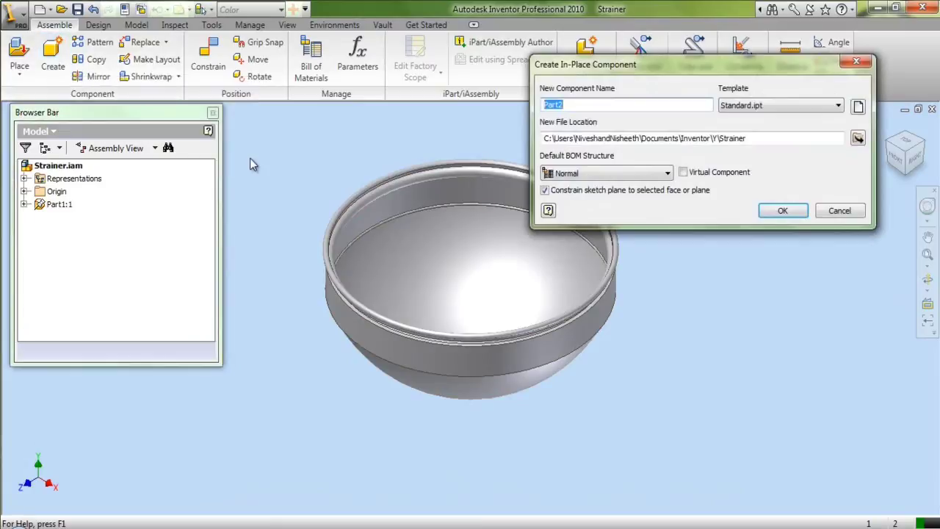
left_click(782, 213)
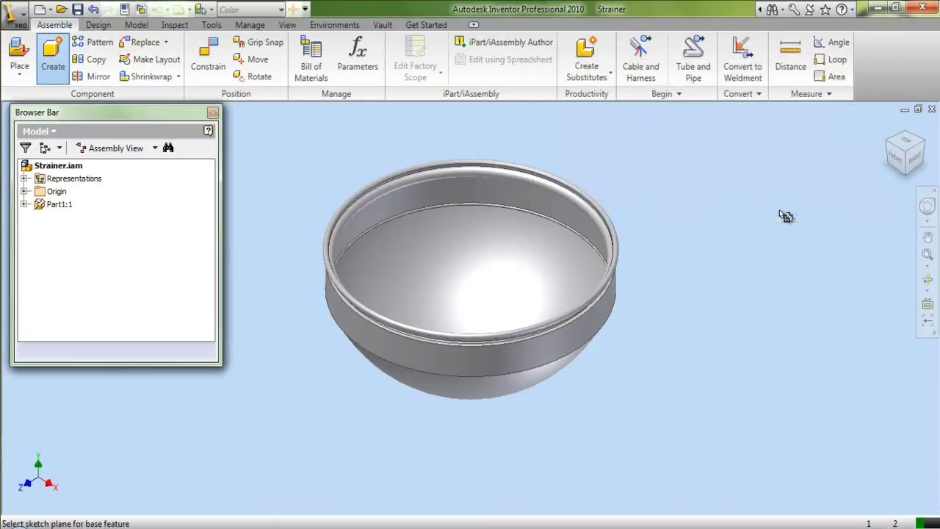
left_click(26, 192)
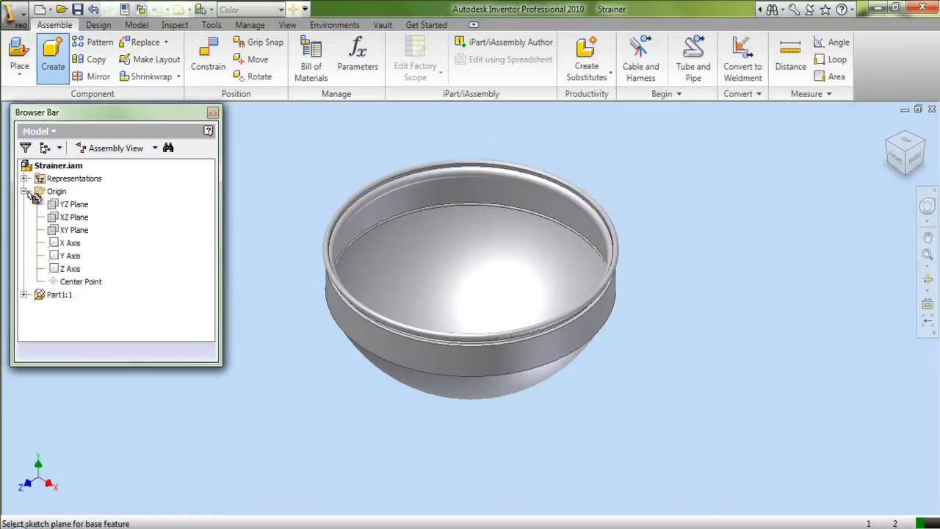
left_click(75, 205)
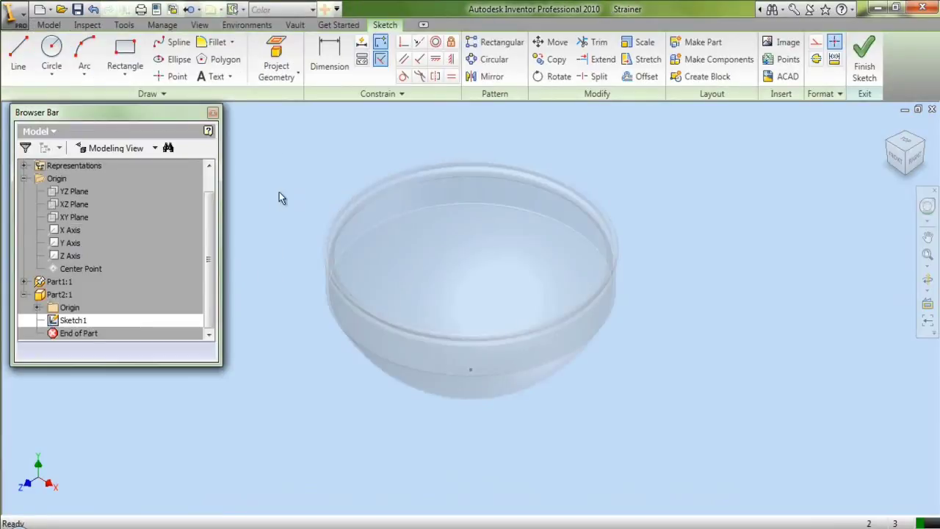
- Project the bowl's cut edges onto the new component's sketch plane
left_click(293, 77)
left_click(308, 129)
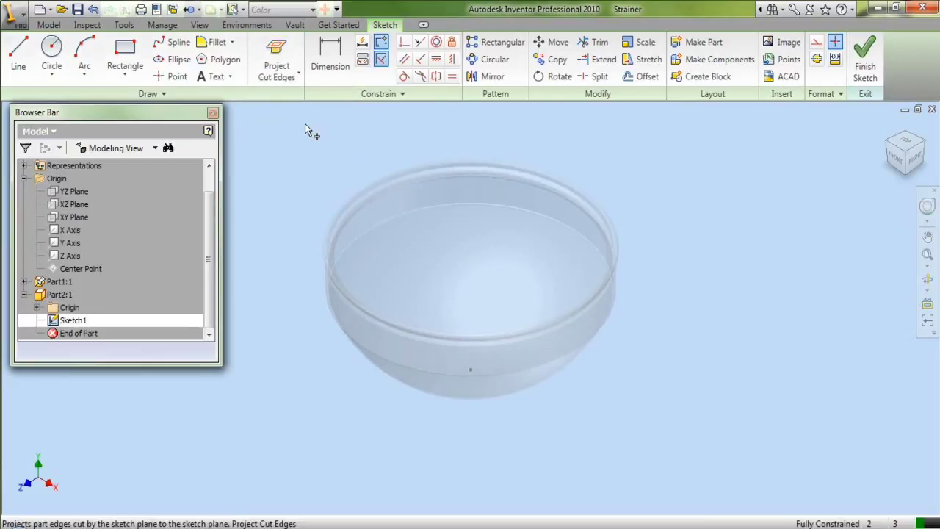
left_click(339, 315)
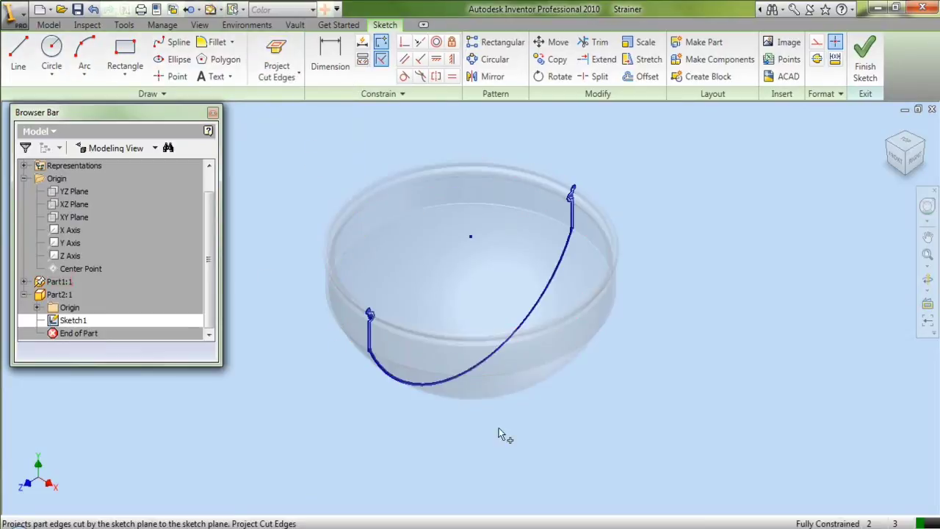
- Convert all the projected bowl edges in Part2's sketch to construction geometry and finish the sketch
right_click(677, 228)
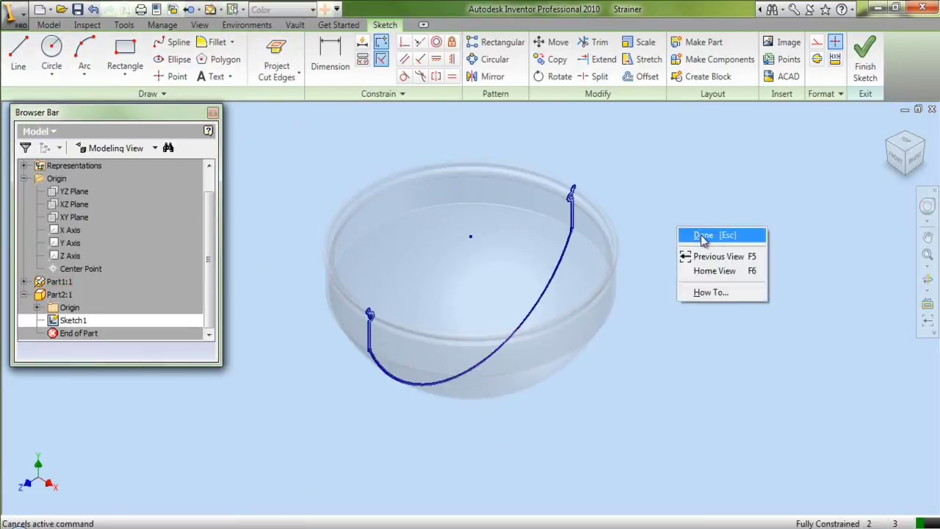
left_click(703, 236)
mouse_move(319, 134)
left_mouse_down()
mouse_move(410, 171)
mouse_move(690, 440)
left_mouse_up()
left_click(816, 42)
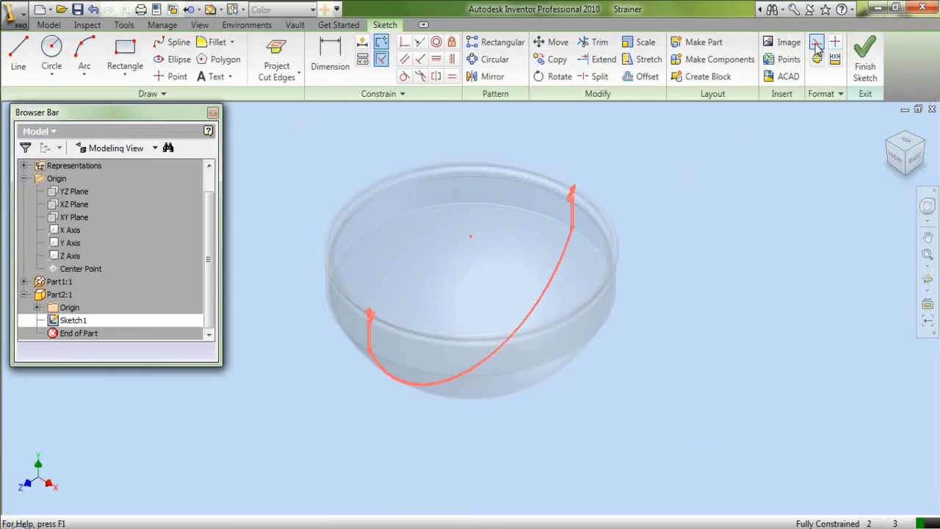
left_click(758, 200)
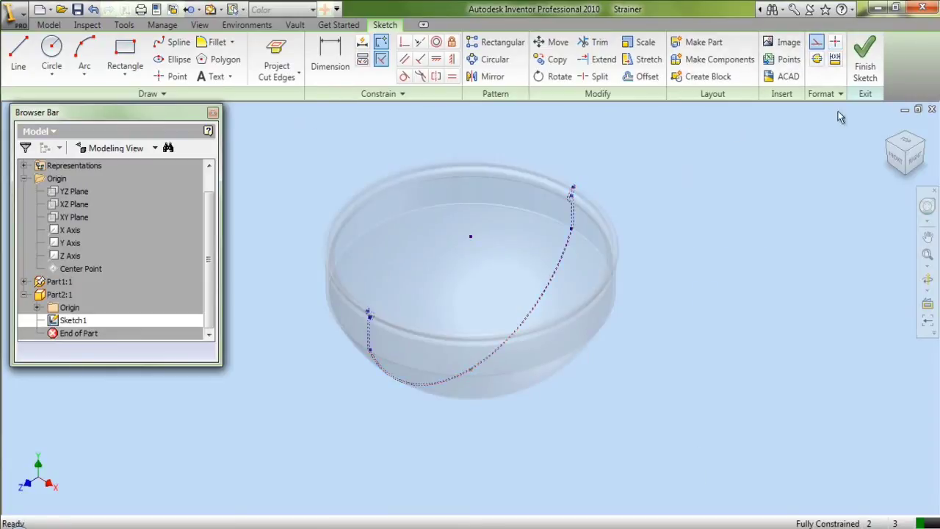
left_click(865, 55)
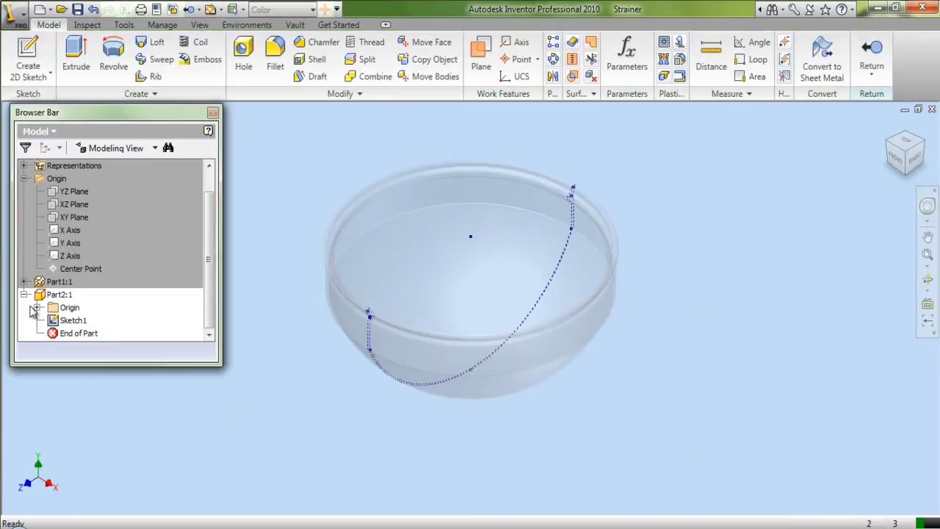
- Make Part2's X axis visible and return to the assembly
left_click(36, 307)
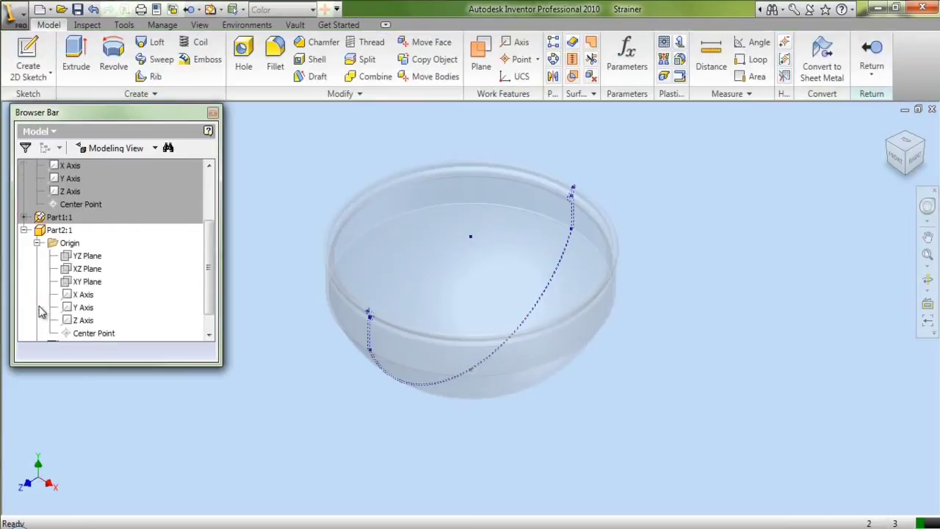
right_click(78, 294)
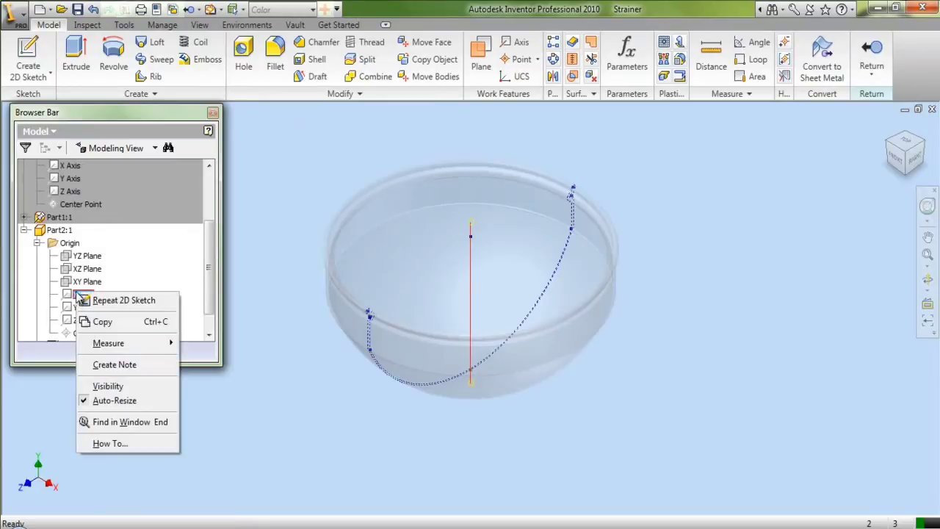
left_click(95, 388)
left_click(874, 50)
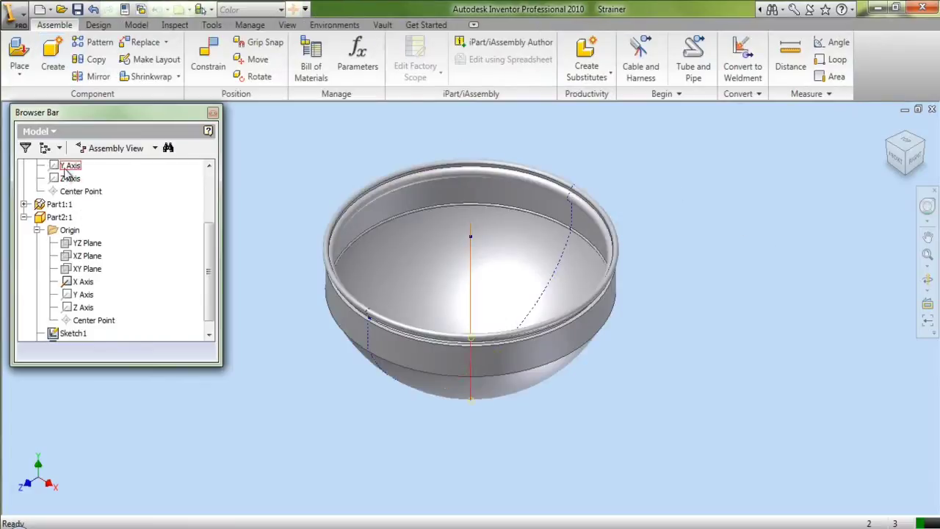
- Mate Part2's X axis to the assembly's Y axis and turn on the degrees of freedom display
left_click(203, 64)
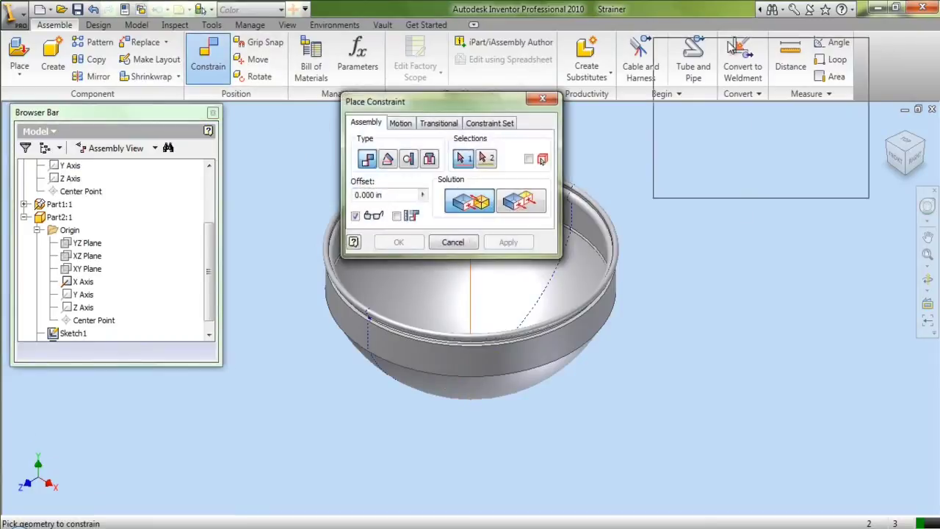
left_click_drag(731, 44, 768, 36)
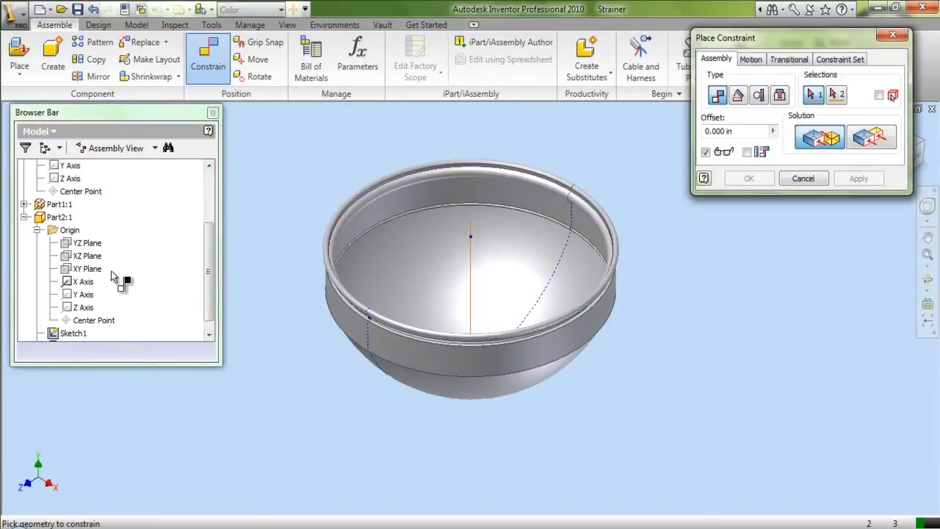
left_click(86, 282)
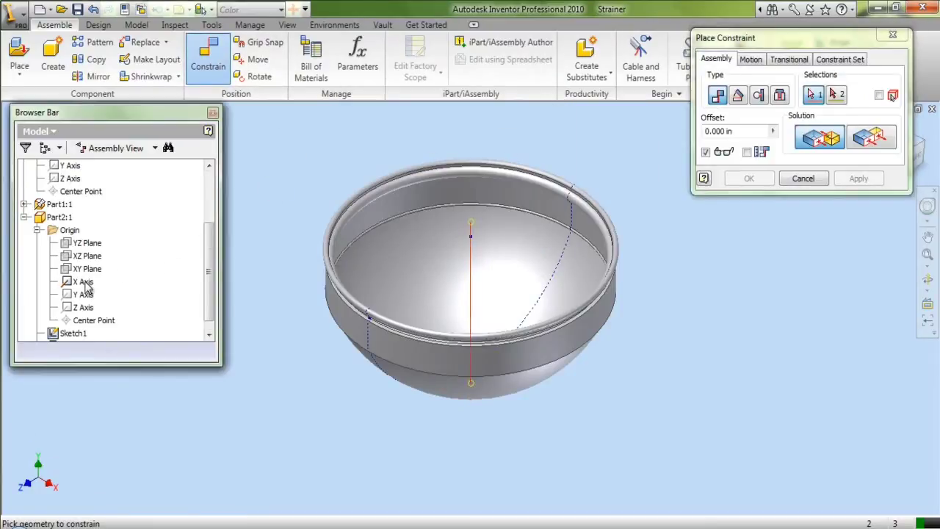
left_click(75, 169)
left_click(859, 182)
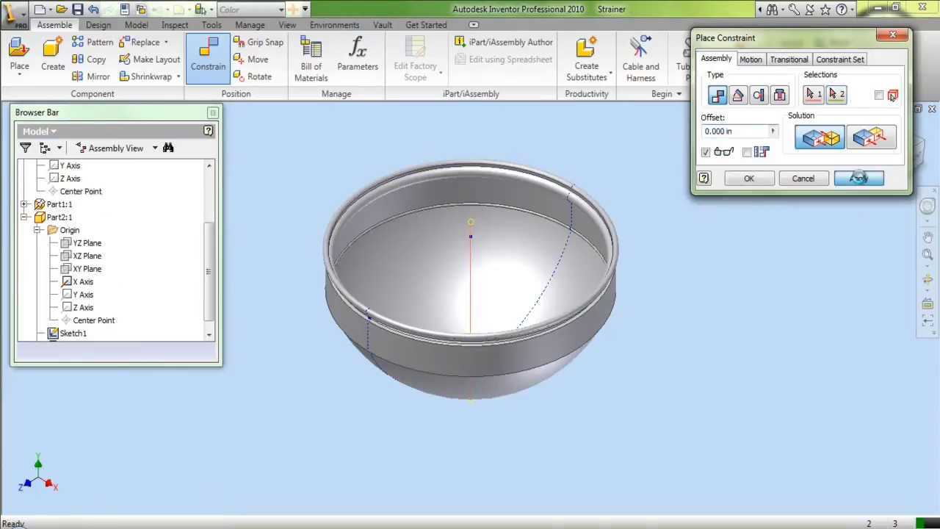
left_click(803, 178)
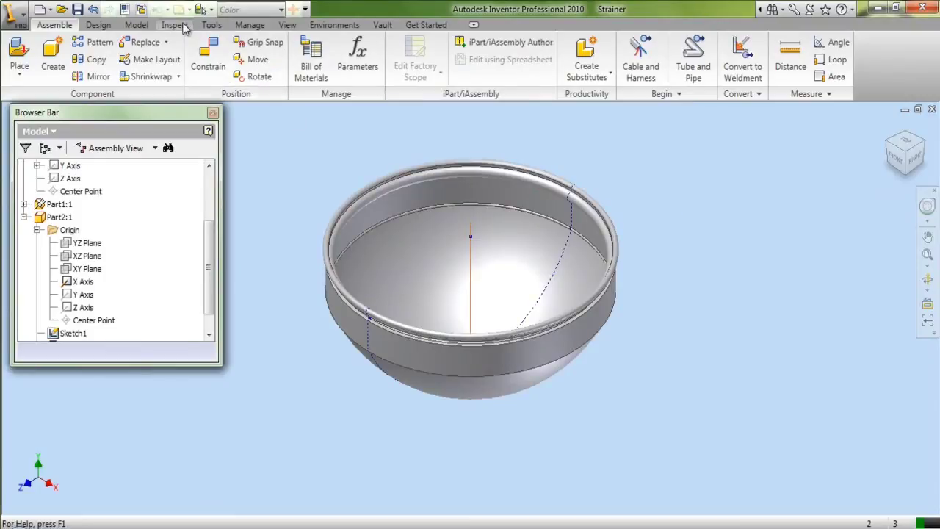
left_click(288, 25)
left_click(110, 62)
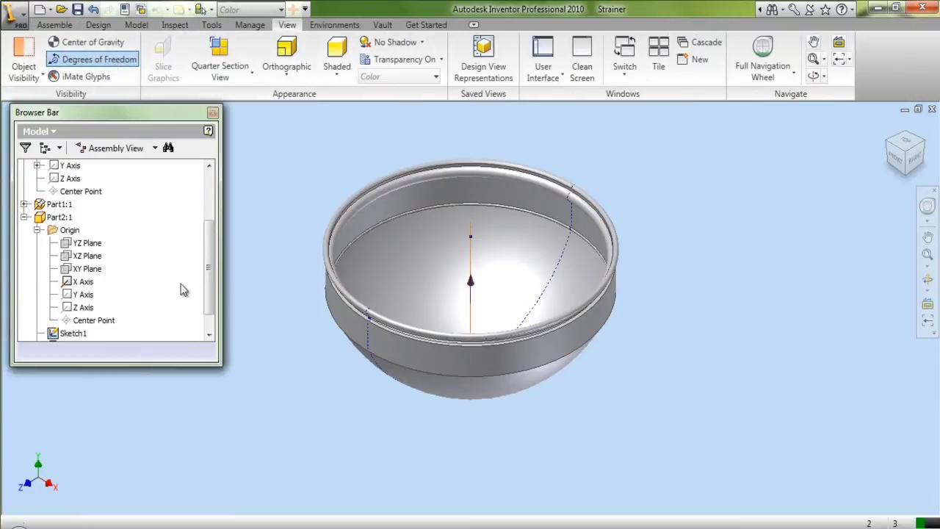
- Constrain Part2's YZ plane to the assembly's XZ plane using the Flush solution with 0.000 in offset
left_click(64, 25)
left_click(211, 59)
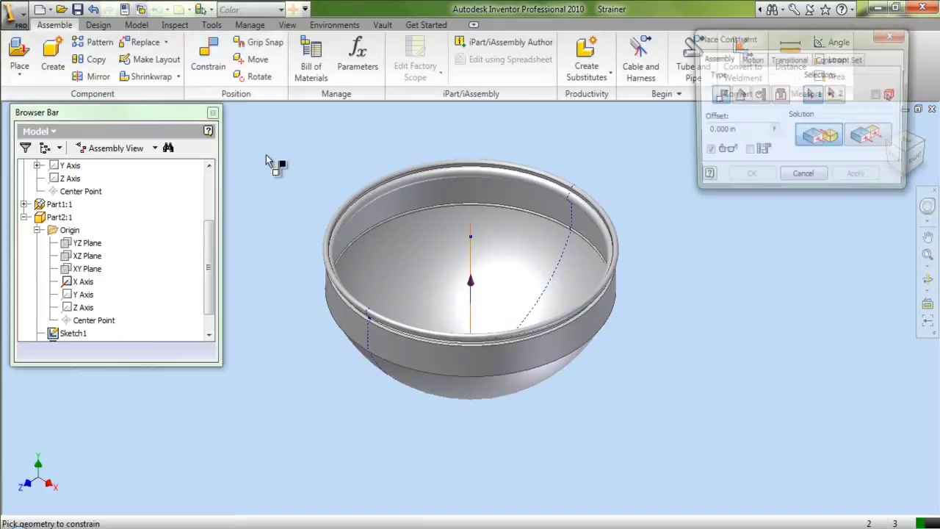
left_click_drag(210, 253, 210, 210)
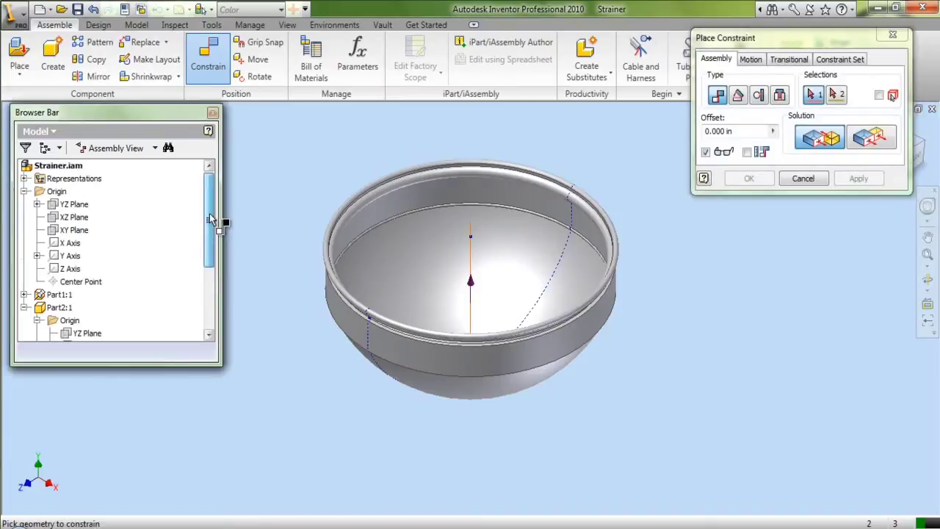
left_click(84, 224)
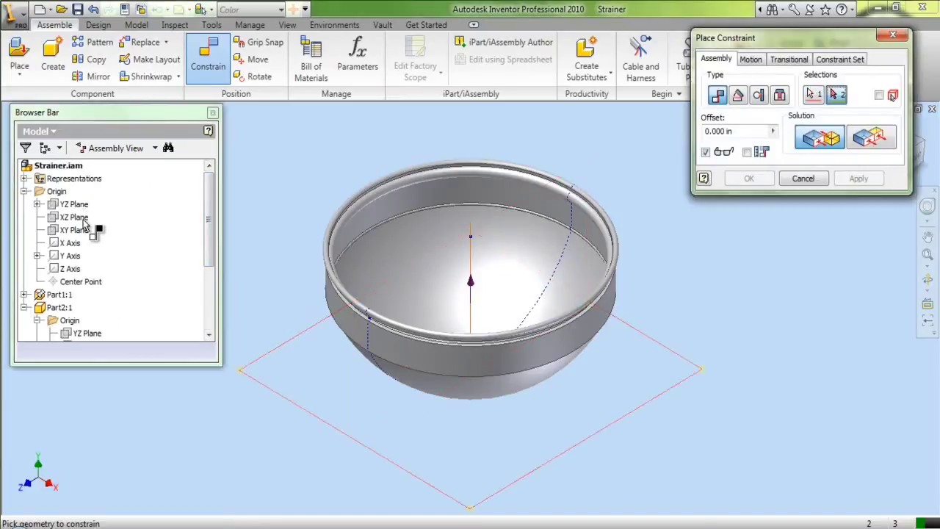
left_click_drag(212, 254, 213, 281)
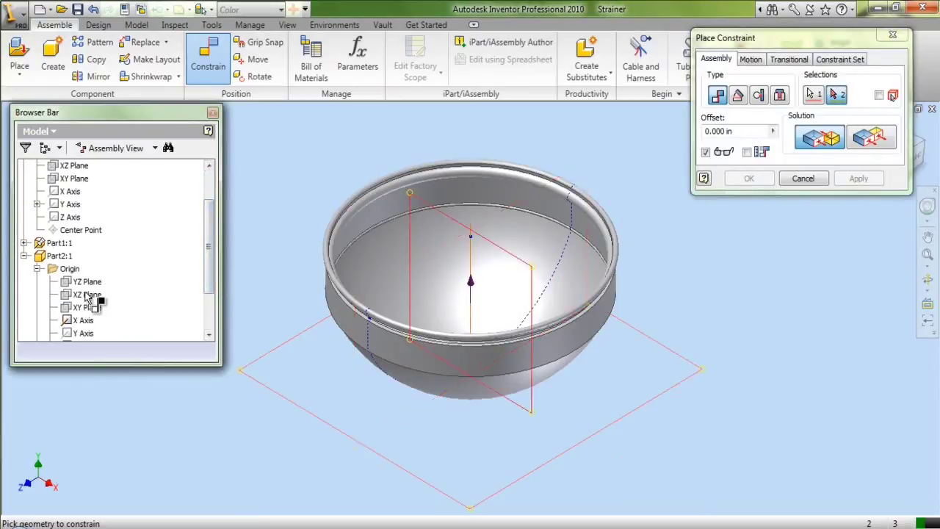
left_click(86, 293)
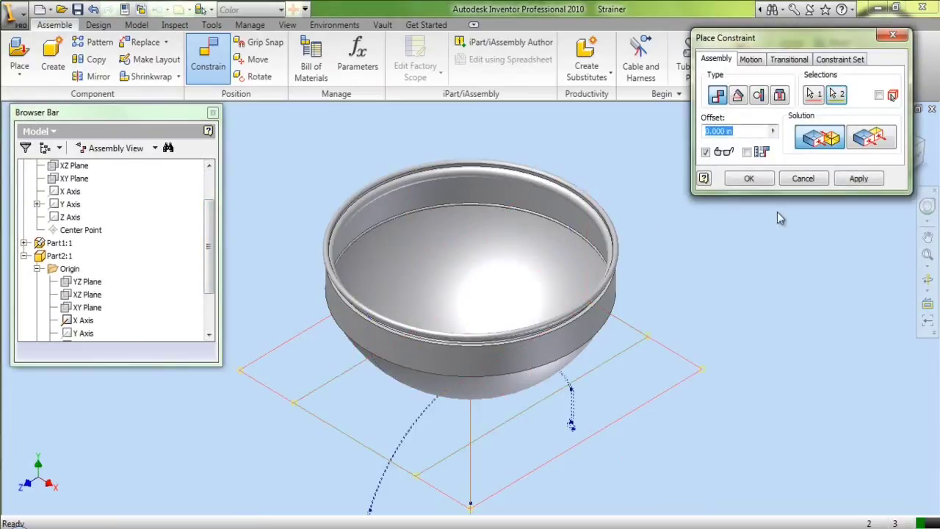
left_click(865, 141)
left_click(858, 179)
left_click(803, 178)
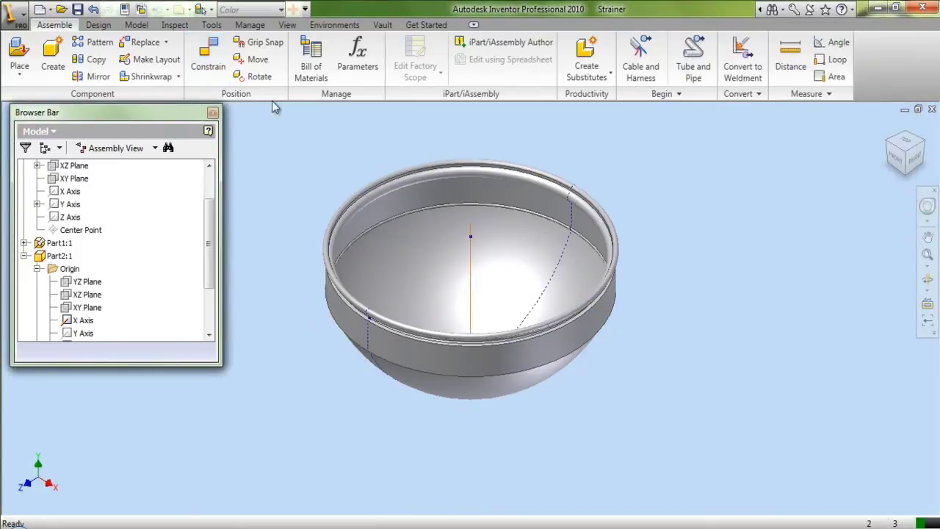
- Turn off the degrees of freedom display and collapse the whole model tree
left_click(287, 25)
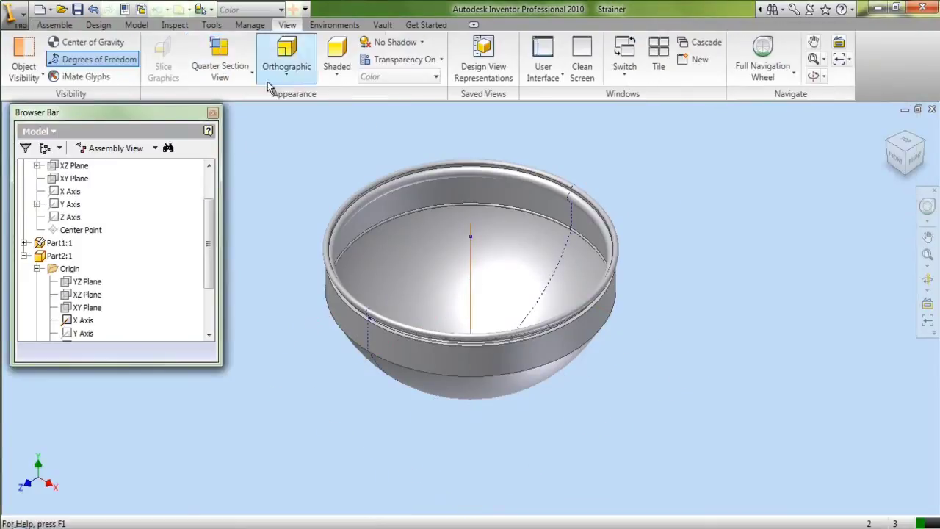
left_click(99, 59)
right_click(137, 229)
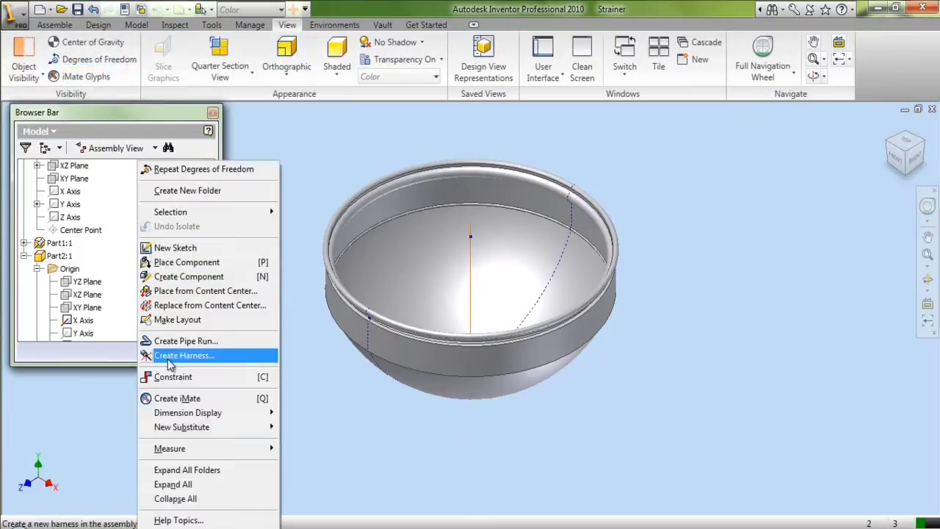
left_click(184, 498)
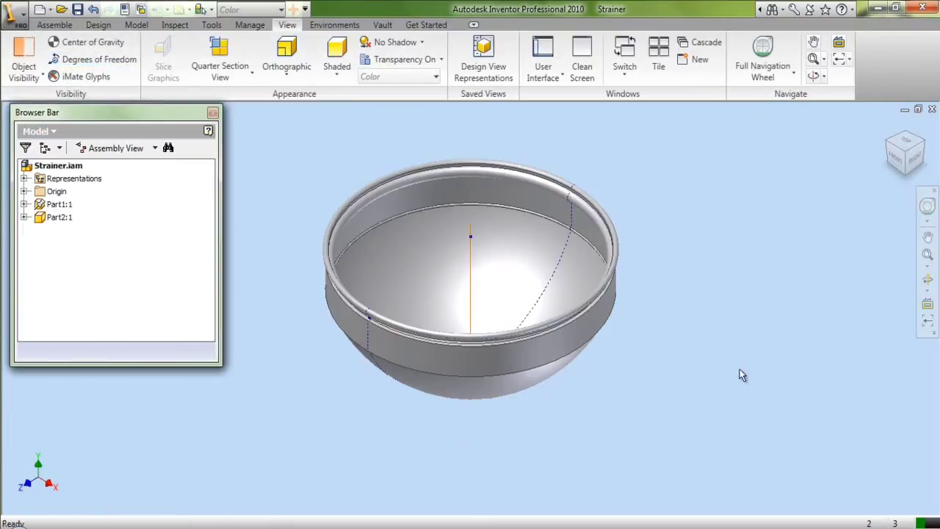
- Save the Strainer assembly together with the new Part2 file
left_click(927, 253)
left_click(55, 24)
left_click(77, 9)
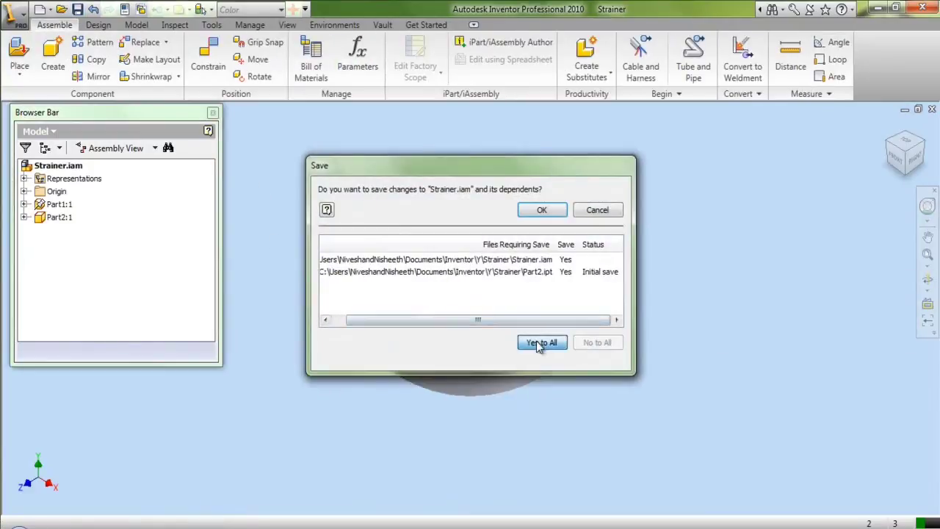
left_click(541, 210)
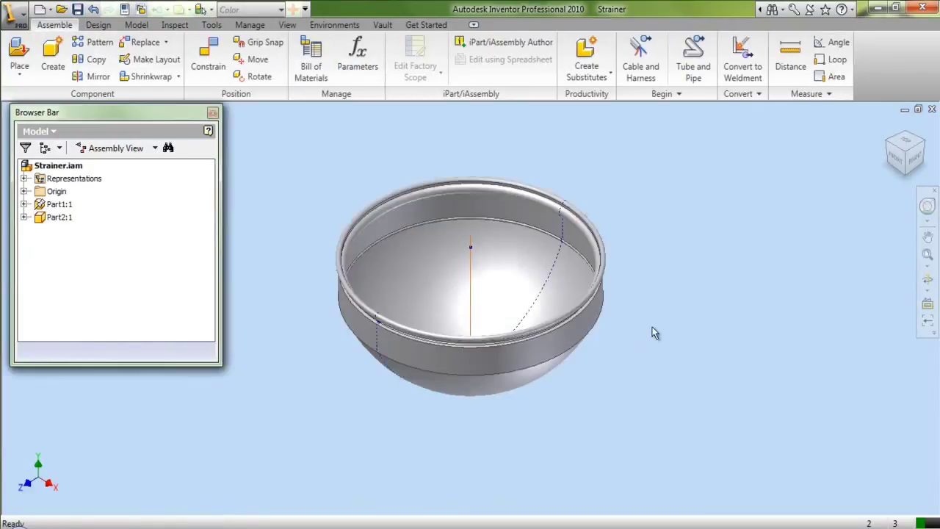
- Edit Part2 in place and create a horizontal work plane near the rim, perpendicular to the sketch's vertical wall line
right_click(43, 224)
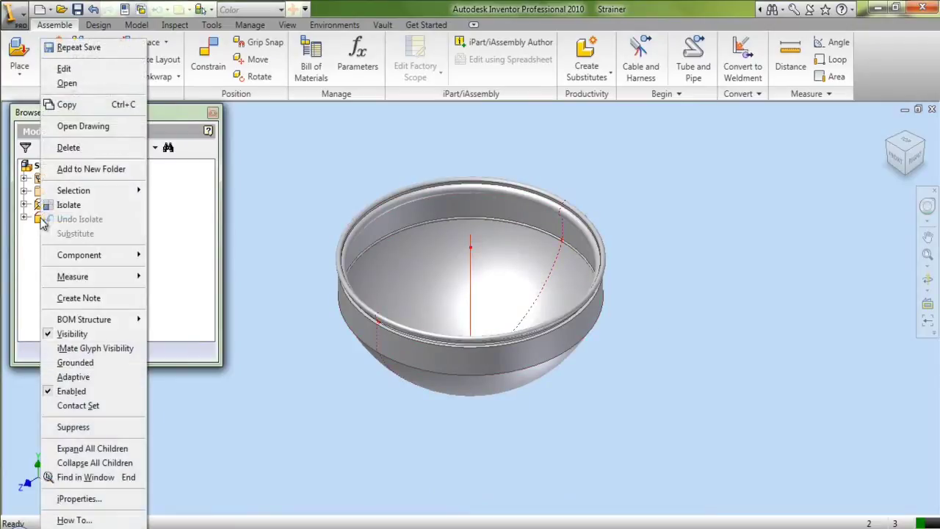
left_click(63, 83)
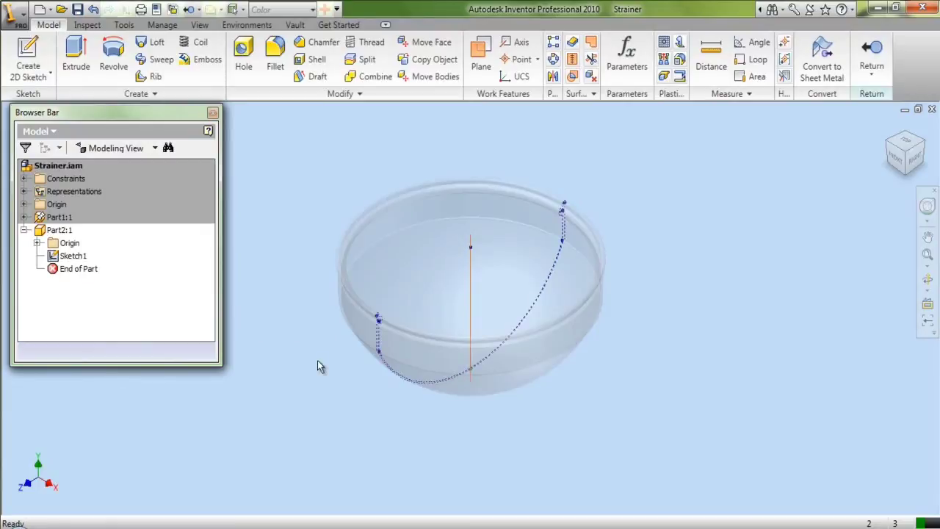
left_click(481, 55)
scroll(371, 327, "up", 2)
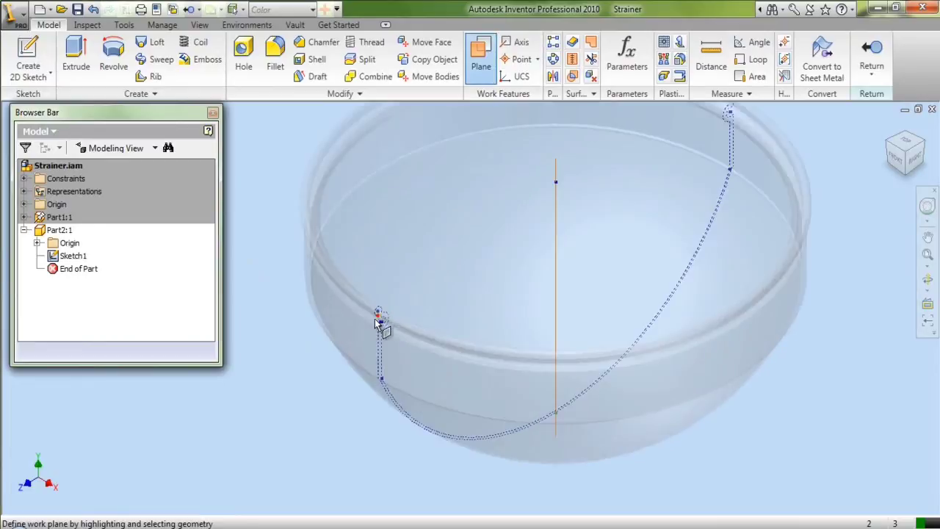
scroll(377, 323, "up", 4)
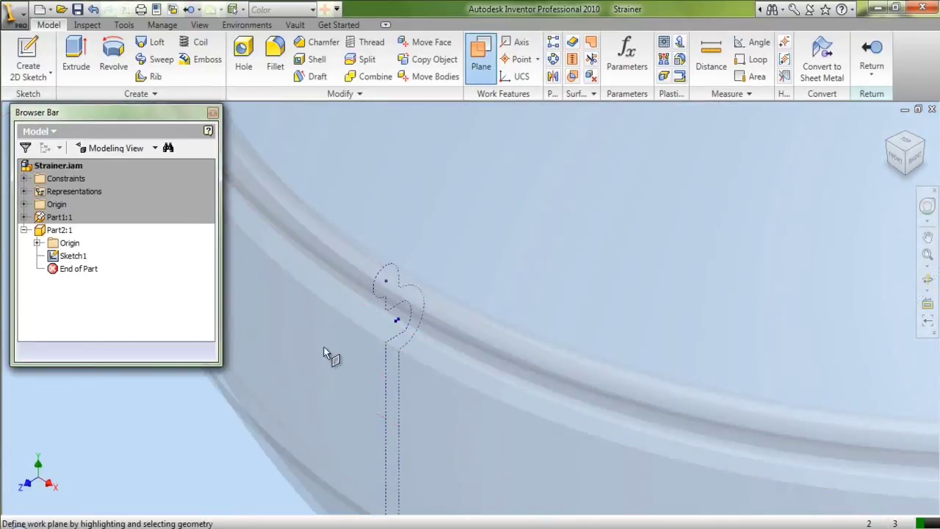
scroll(352, 331, "up", 3)
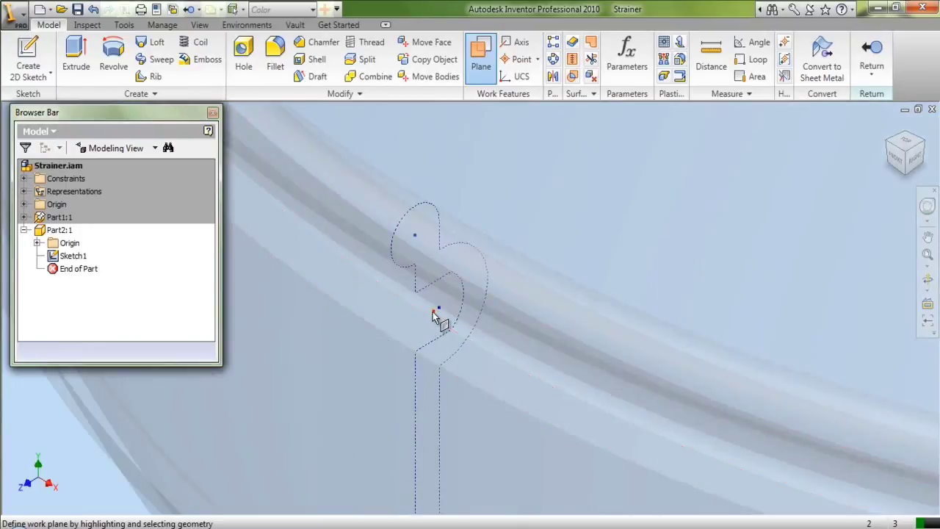
scroll(388, 347, "down", 2)
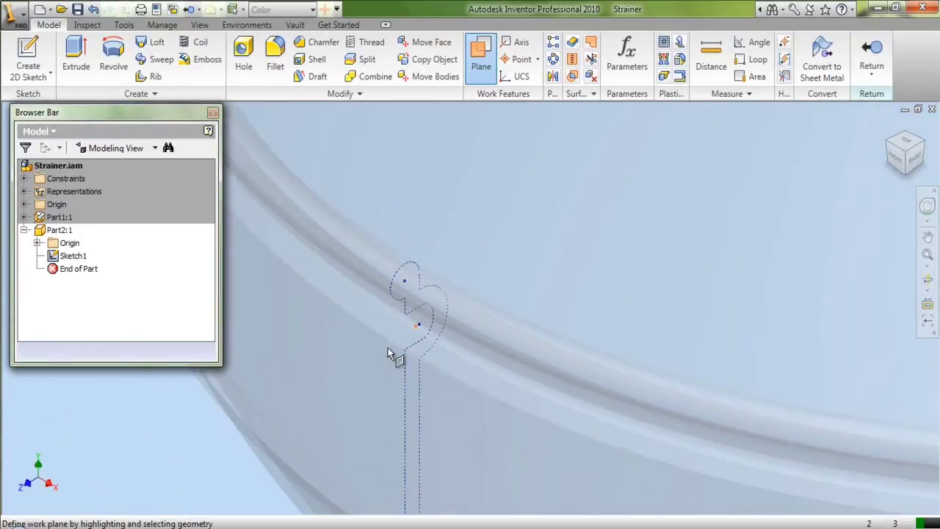
scroll(431, 371, "down", 2)
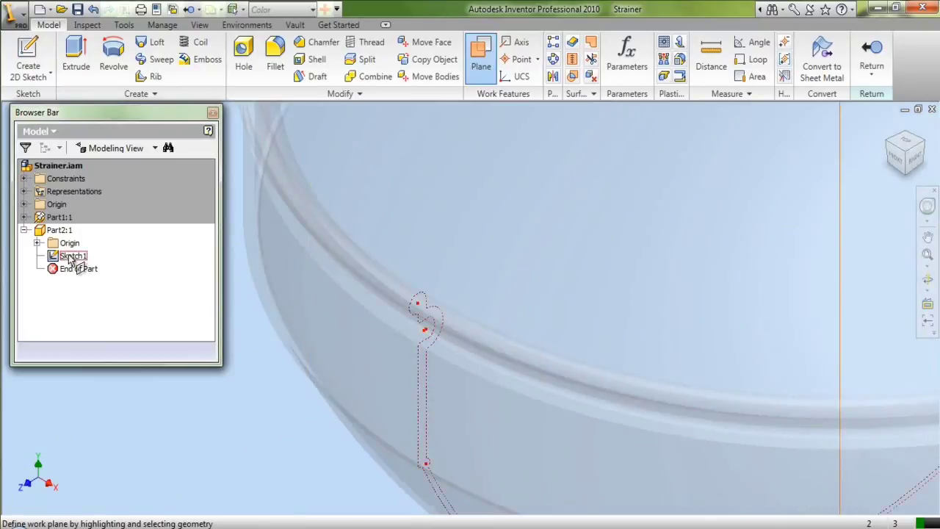
left_click(418, 367)
right_click(252, 416)
left_click(284, 331)
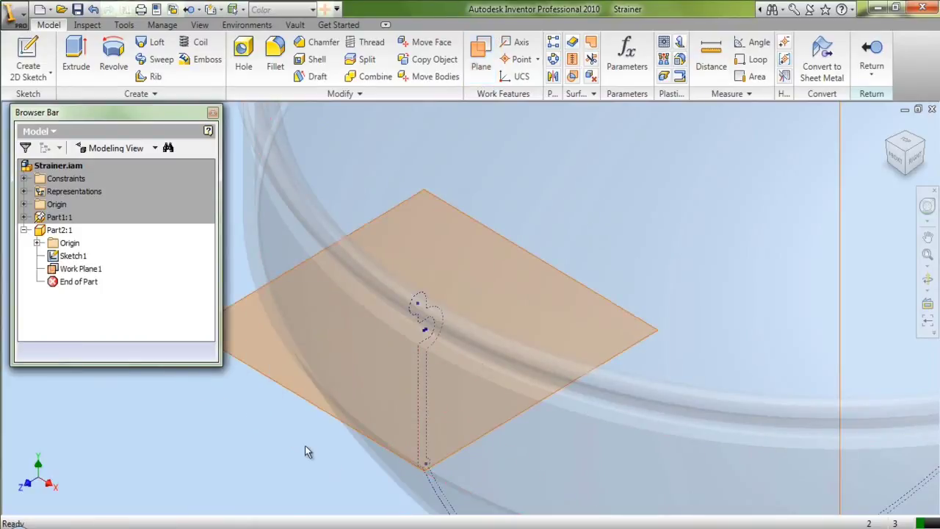
- Turn on Auto-Resize for the new work plane
scroll(283, 446, "up", 3)
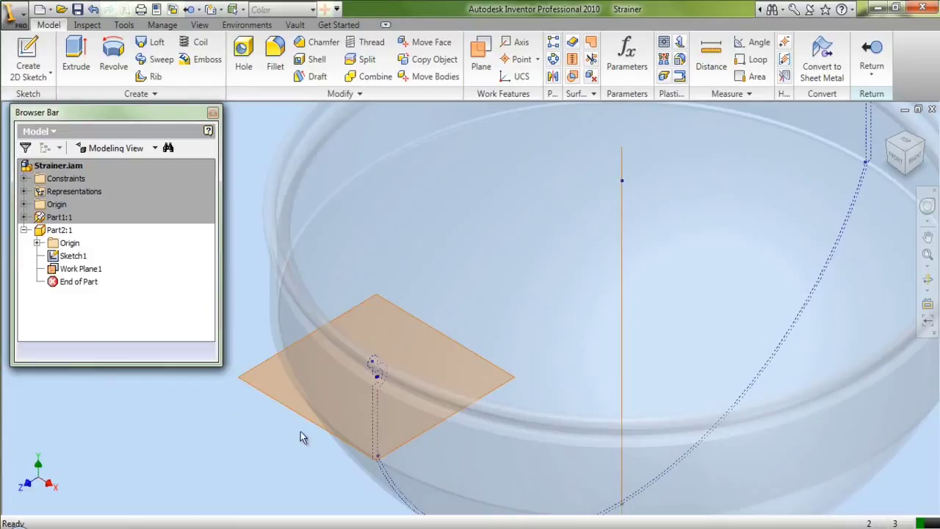
left_click(295, 412)
right_click(295, 417)
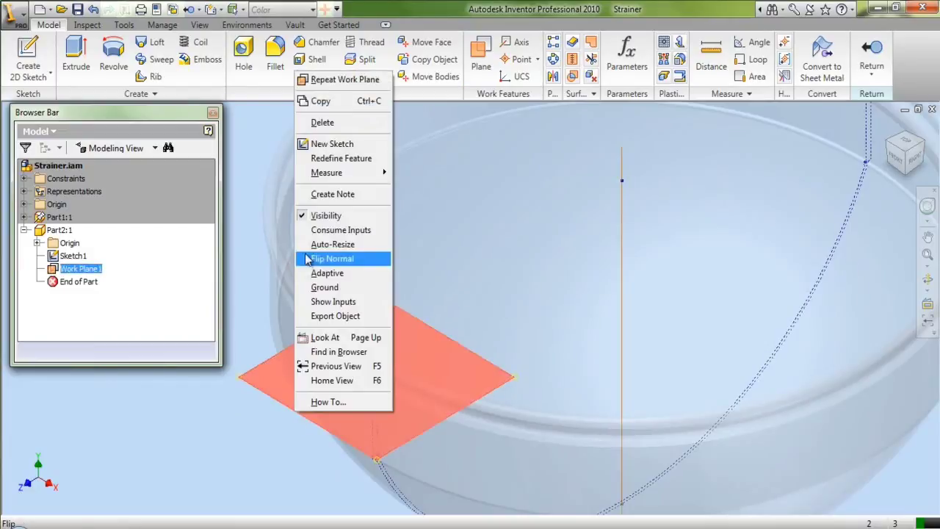
left_click(315, 248)
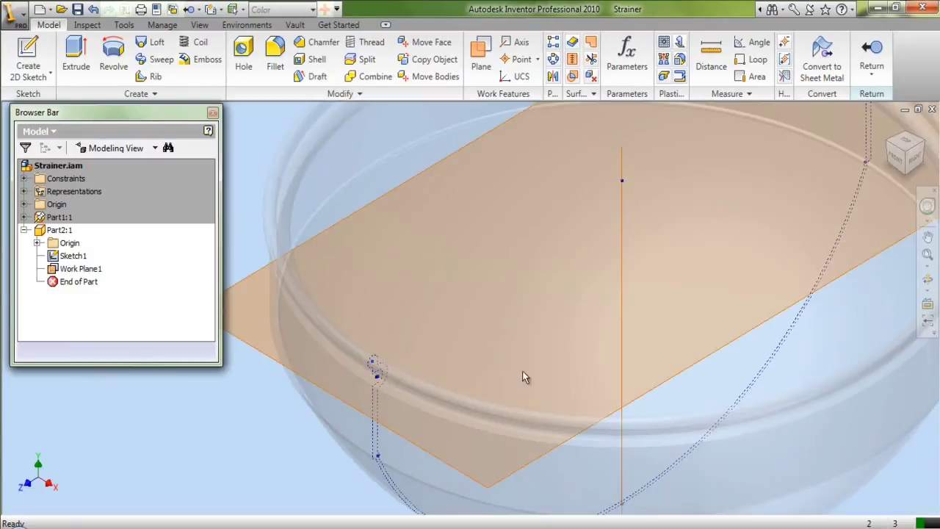
- Start a new 2D sketch on the horizontal work plane near the bowl's rim
left_click(928, 236)
left_click_drag(654, 315, 567, 317)
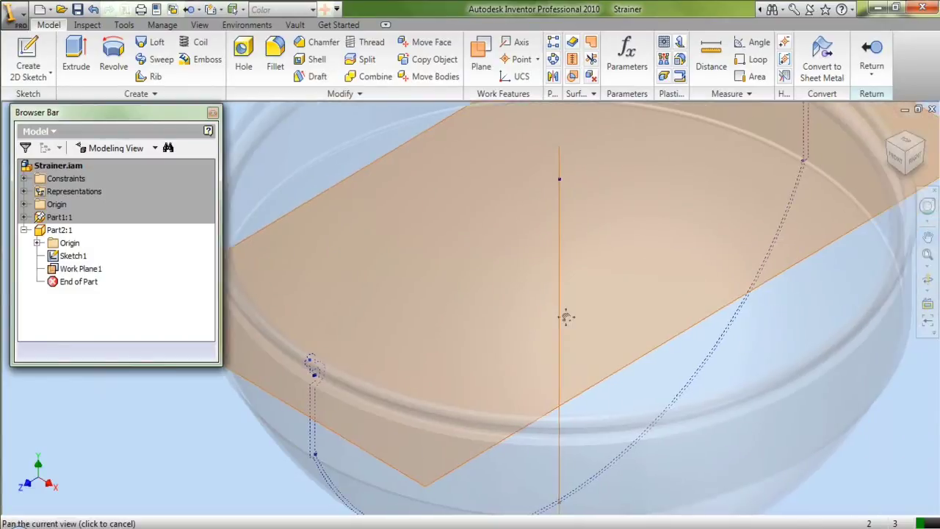
right_click(566, 321)
left_click(572, 353)
left_click_drag(578, 353, 566, 325)
right_click(486, 263)
left_click(503, 270)
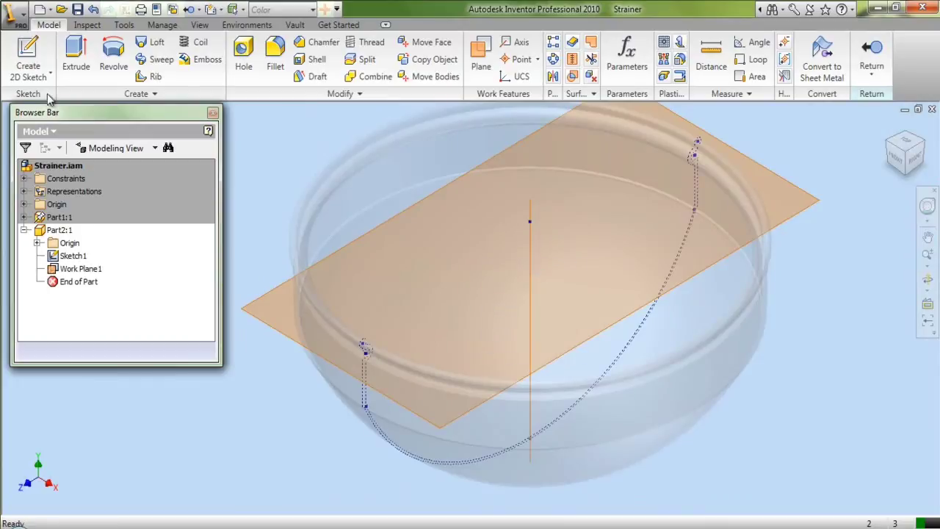
left_click(37, 55)
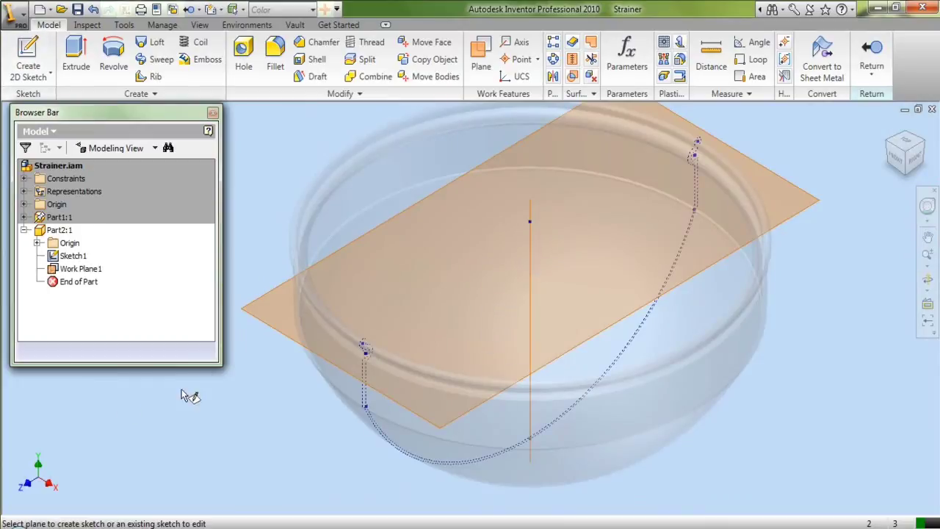
left_click(269, 341)
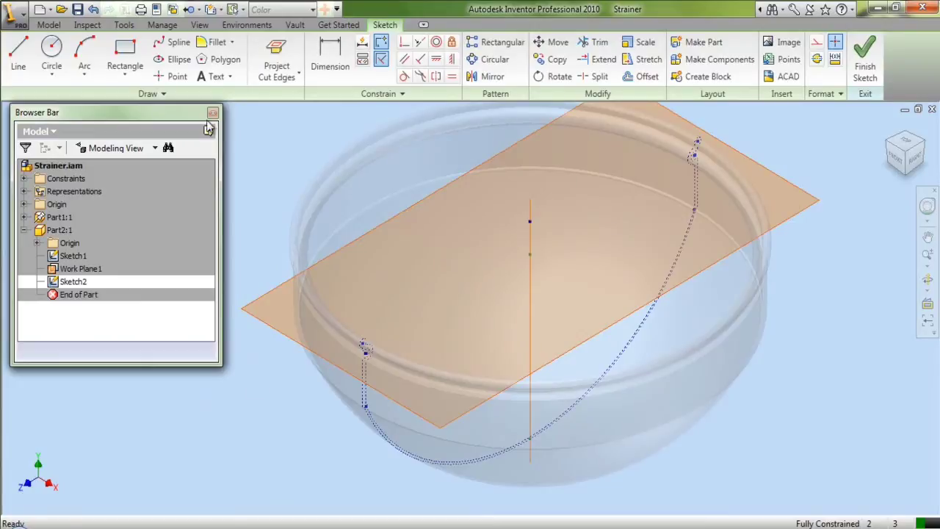
- Project the rim profile's lower arc centre point onto the new sketch plane
left_click(299, 74)
left_click(284, 98)
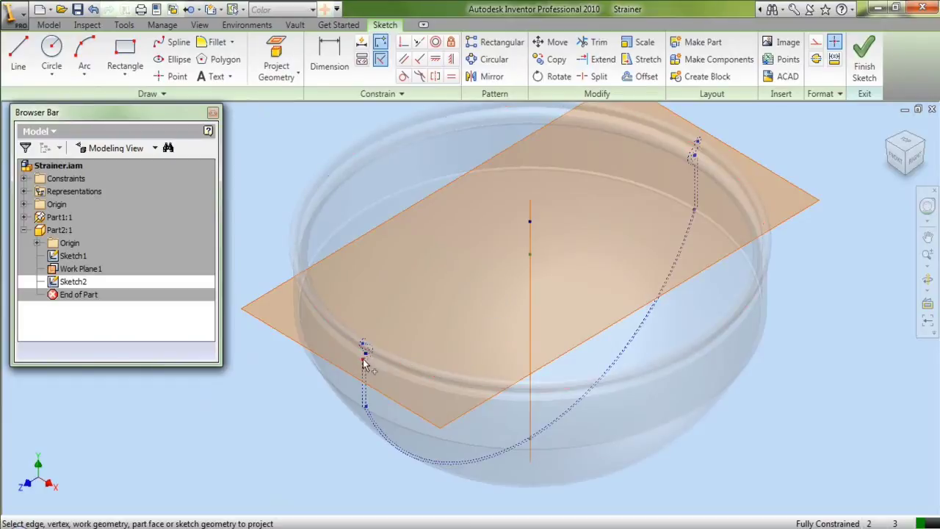
scroll(362, 362, "up", 5)
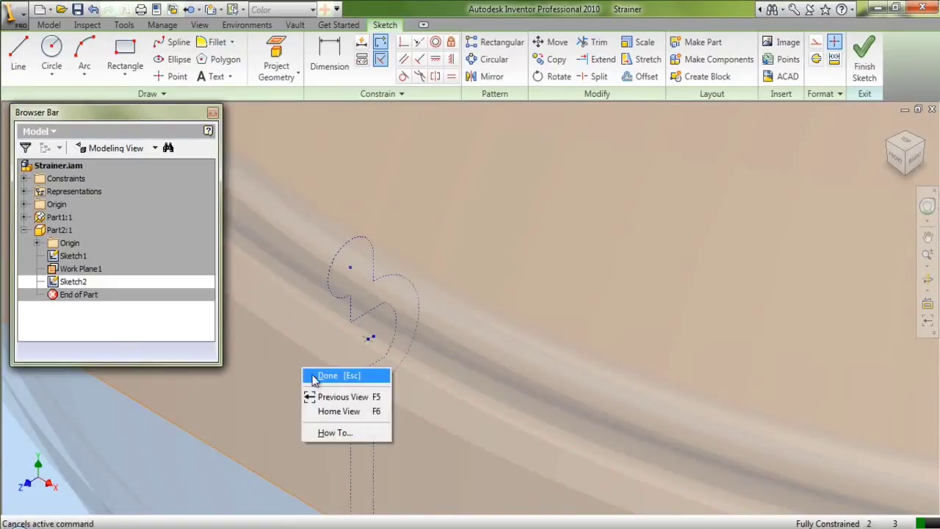
left_click(315, 377)
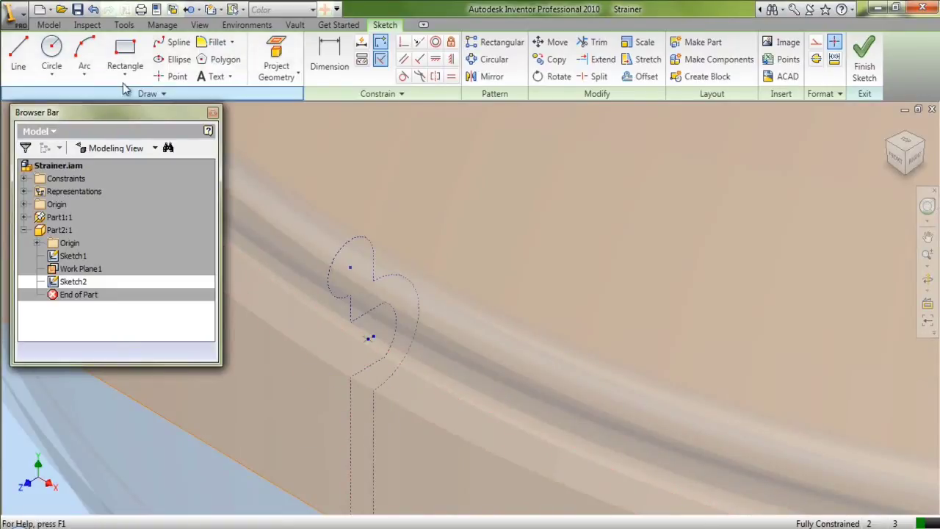
- Draw a circle of about 1.539 in radius, centred on the bowl's axis and passing through the projected rim point
left_click(927, 253)
left_click_drag(575, 328, 591, 200)
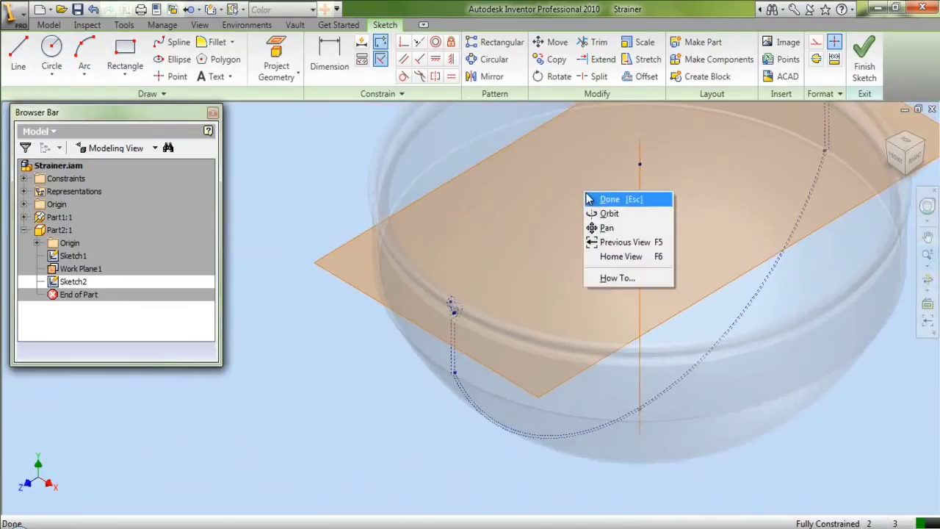
left_click(51, 59)
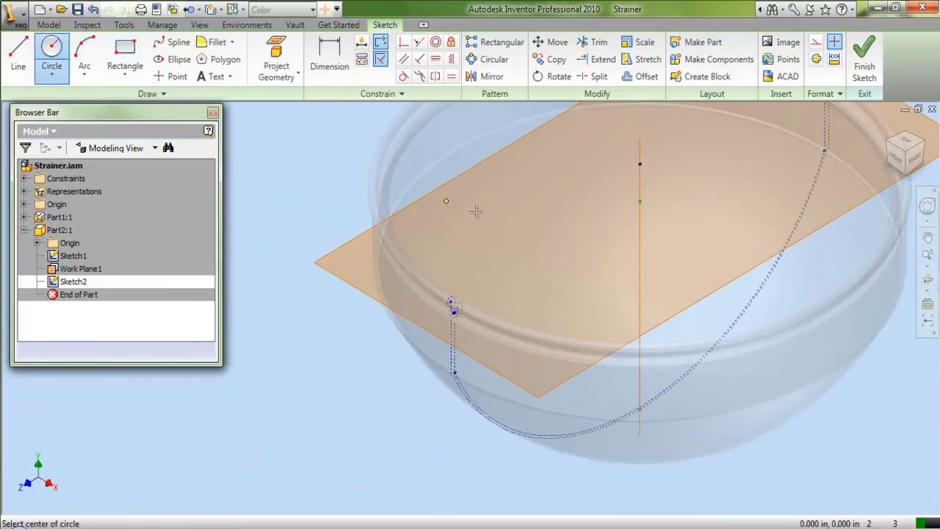
left_click(640, 201)
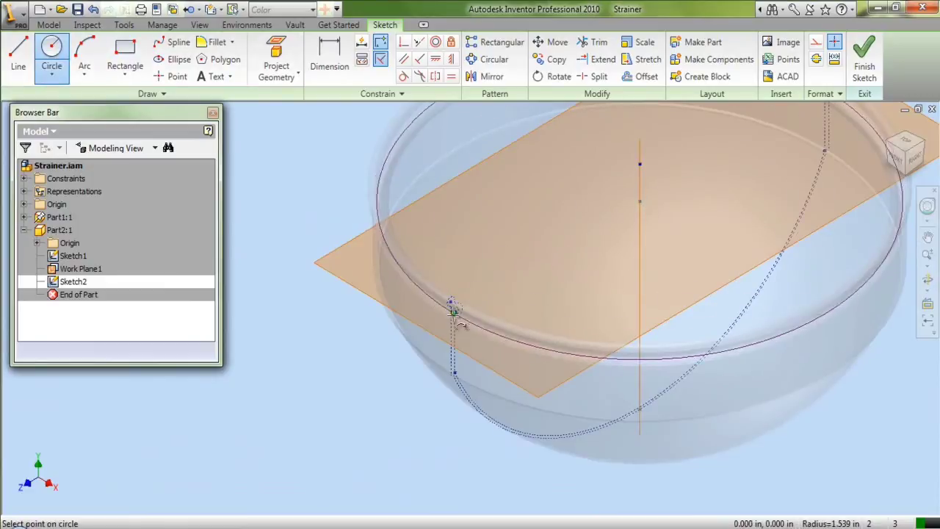
scroll(454, 312, "up", 3)
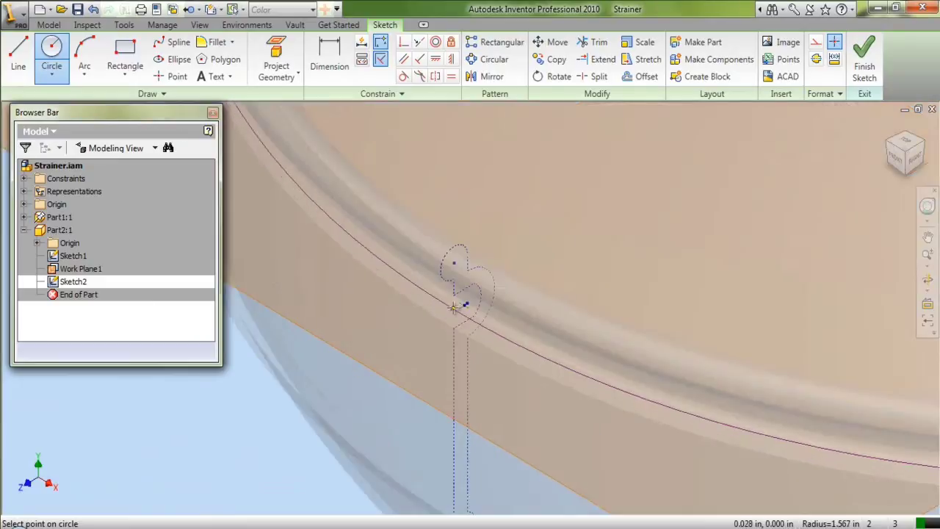
scroll(453, 315, "up", 2)
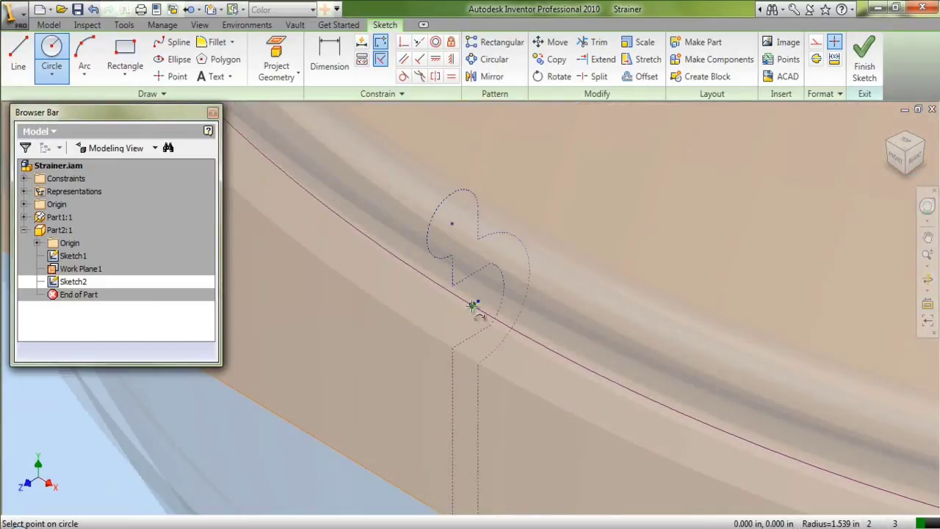
left_click(473, 305)
right_click(397, 357)
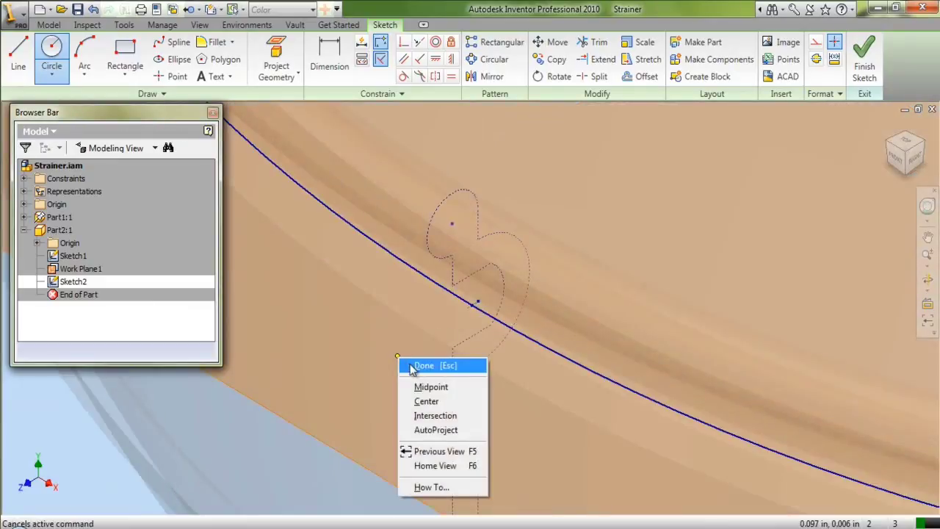
left_click(425, 365)
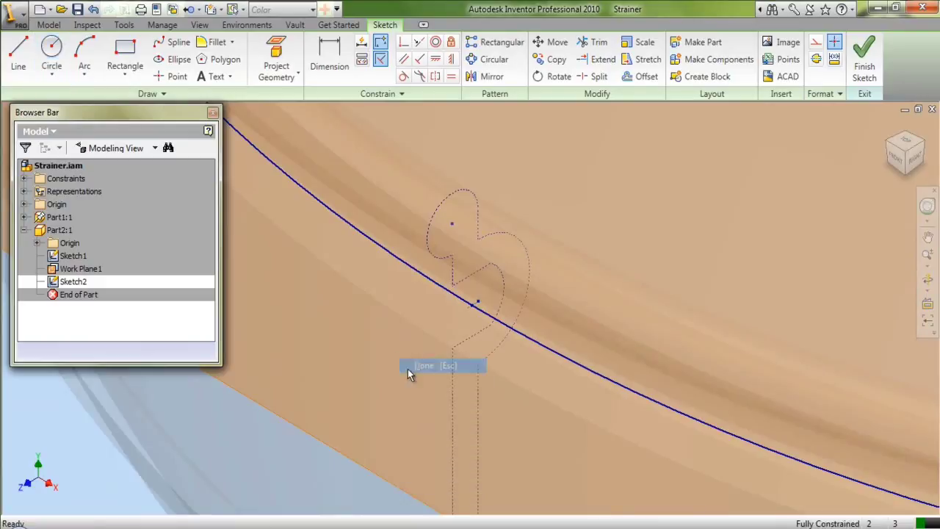
- Change the circle to construction geometry and hide Sketch1
left_click(927, 272)
left_click(861, 294)
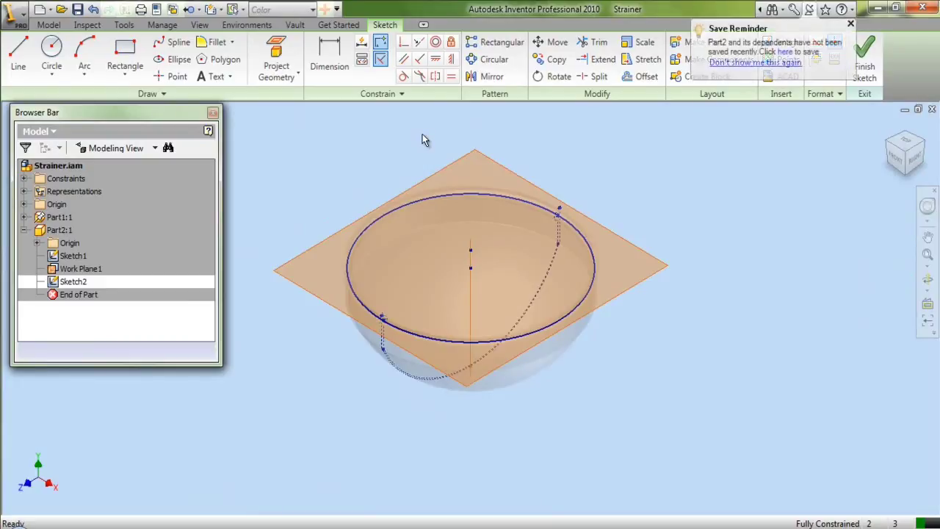
left_click(908, 145)
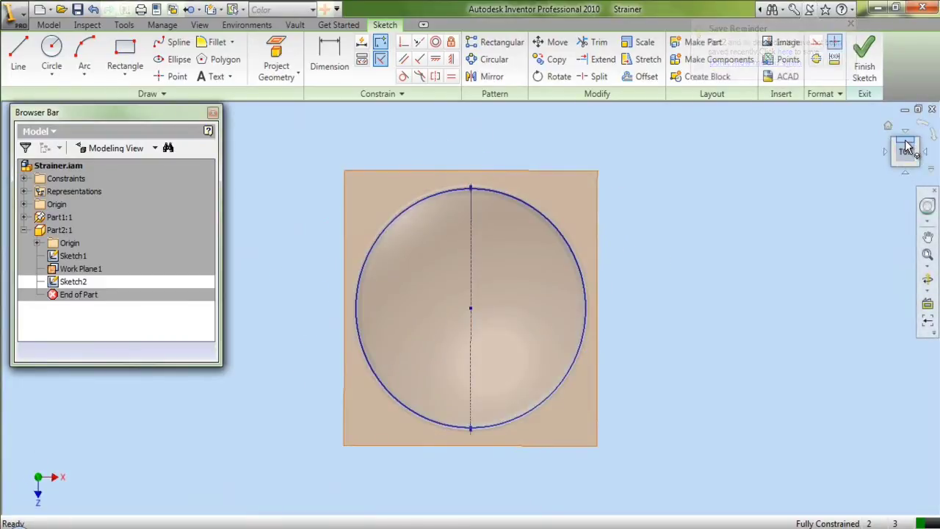
left_click(934, 136)
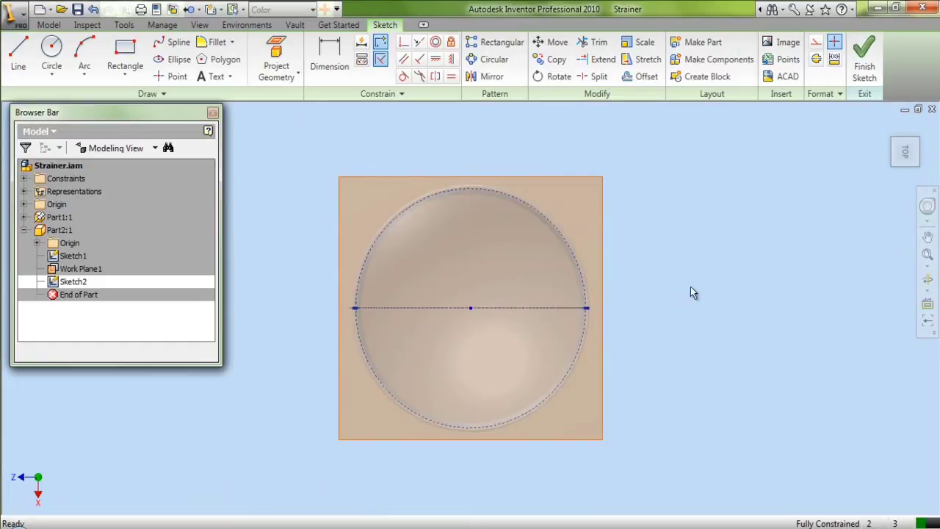
right_click(69, 255)
left_click(106, 420)
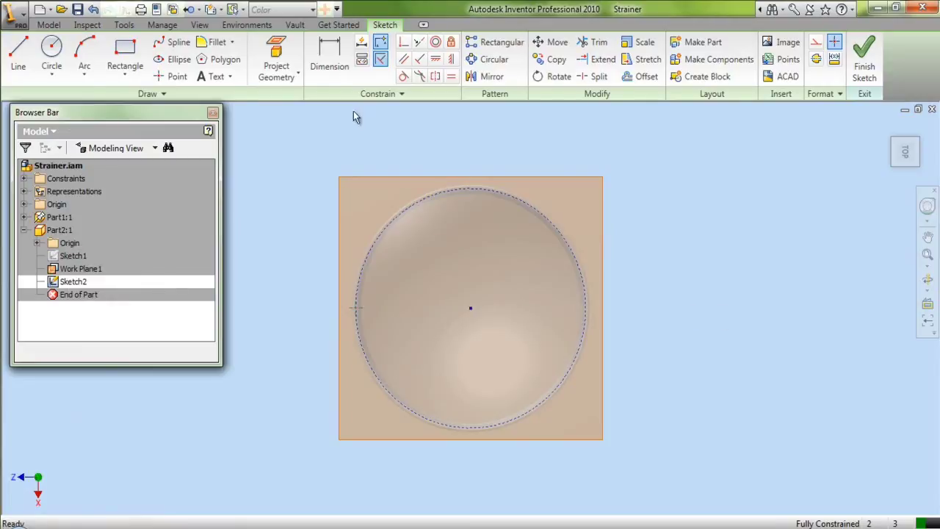
- Project Part2's XY origin plane into the sketch as a horizontal construction line through the circle's centre
left_click(276, 55)
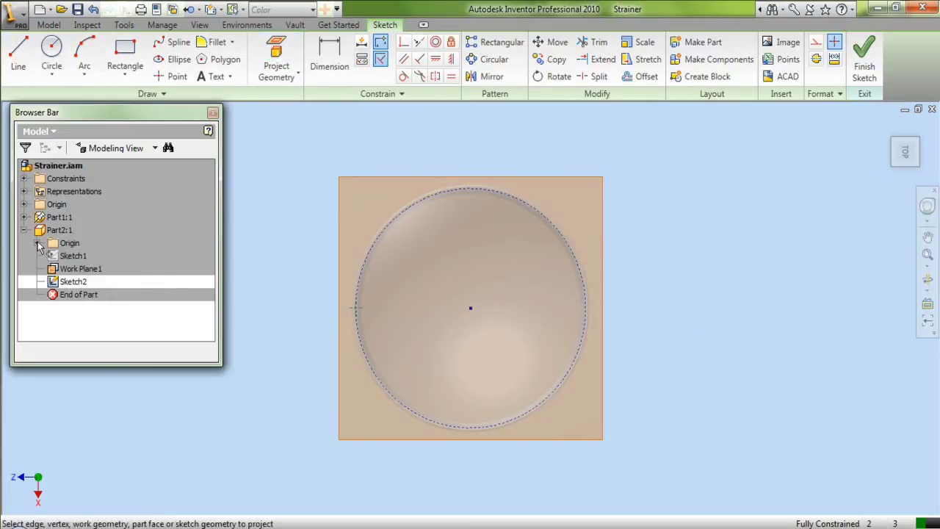
left_click(38, 243)
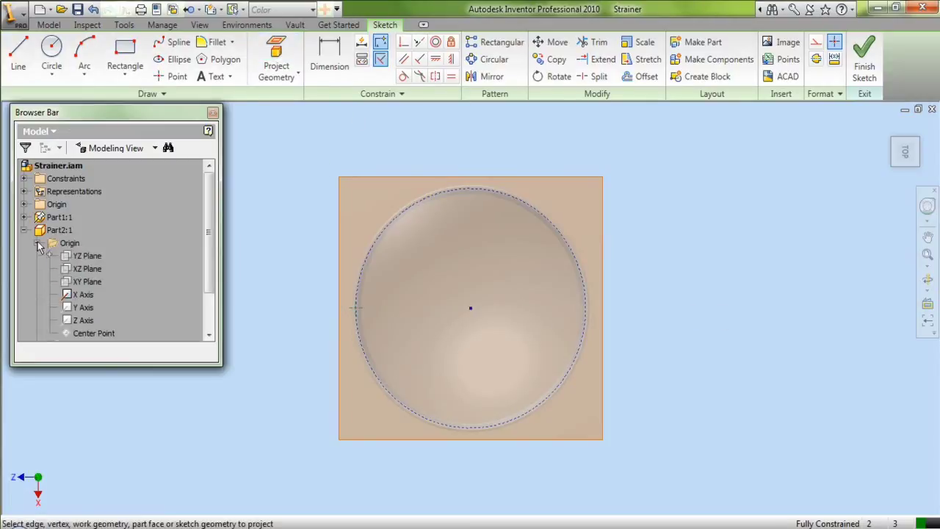
left_click(87, 285)
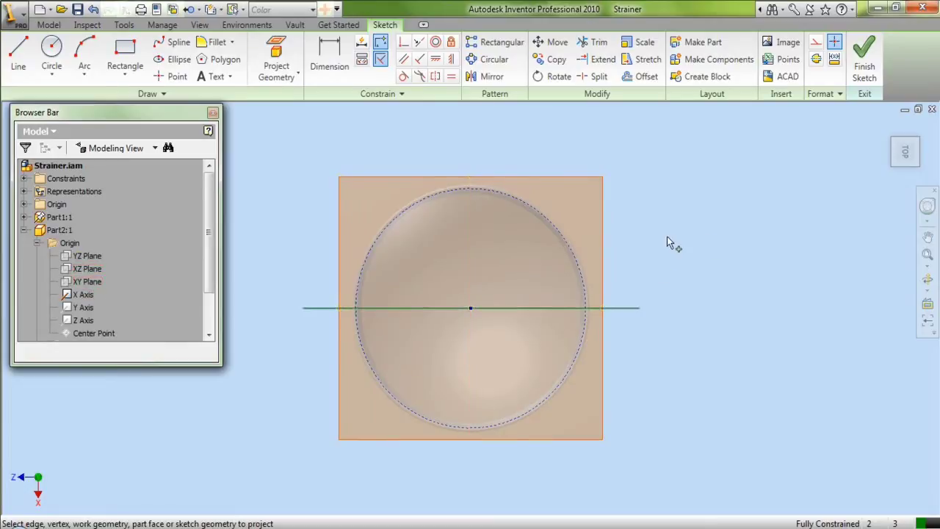
right_click(667, 236)
left_click(690, 246)
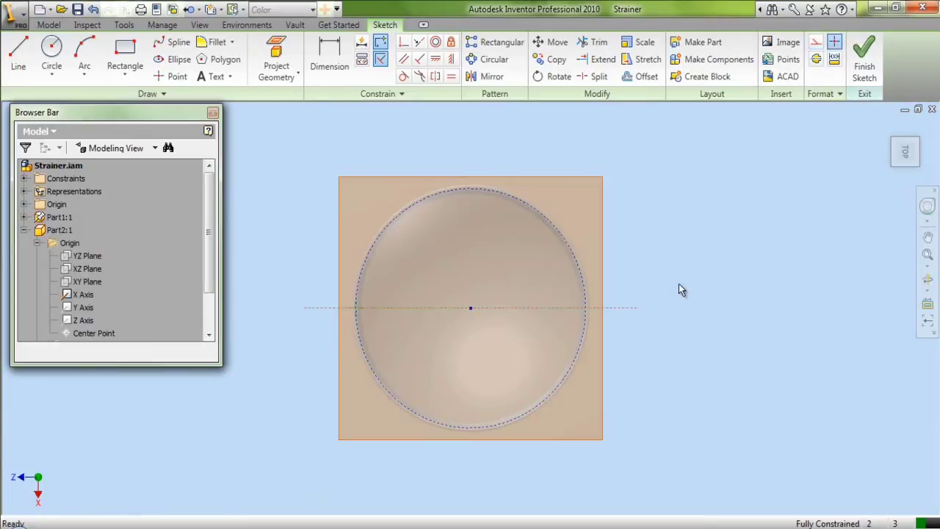
- Project Part2's XZ origin plane into the sketch and turn the resulting vertical line into construction geometry
left_click(276, 59)
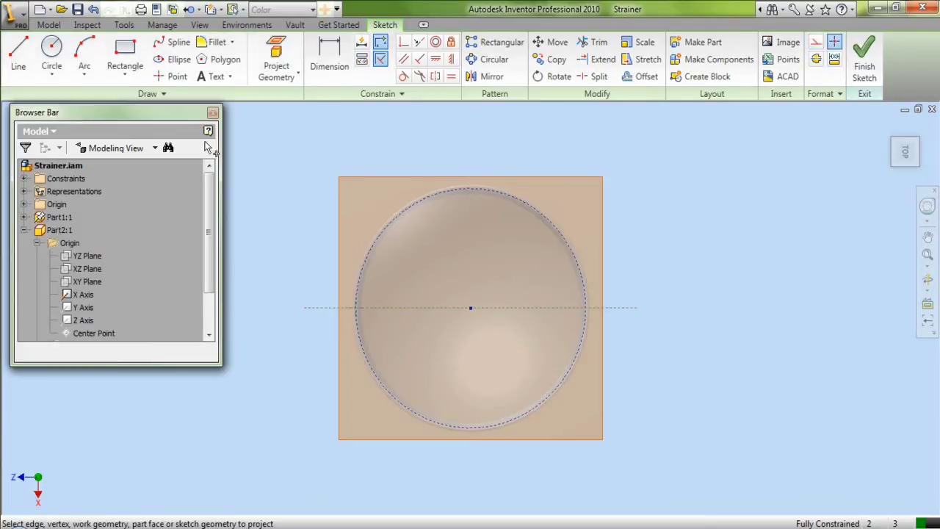
left_click(88, 269)
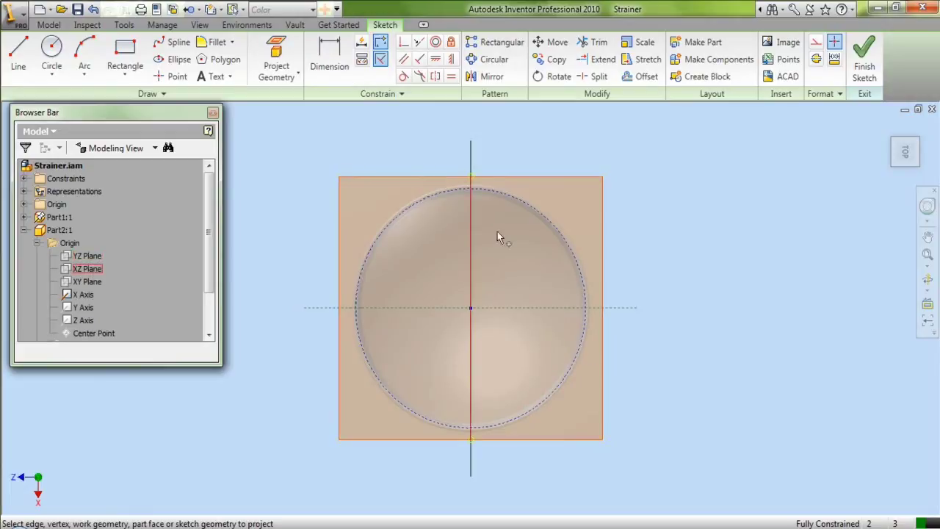
right_click(545, 153)
left_click(565, 157)
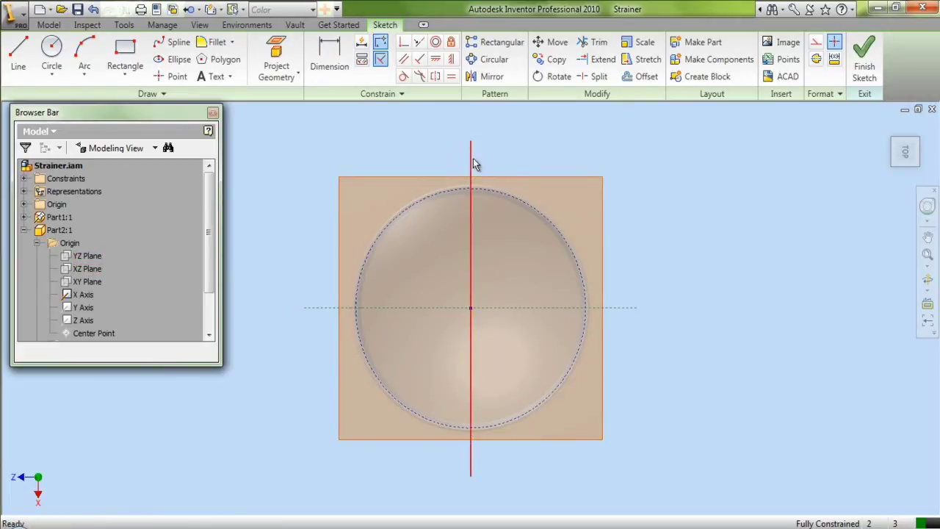
left_click(472, 163)
left_click(816, 42)
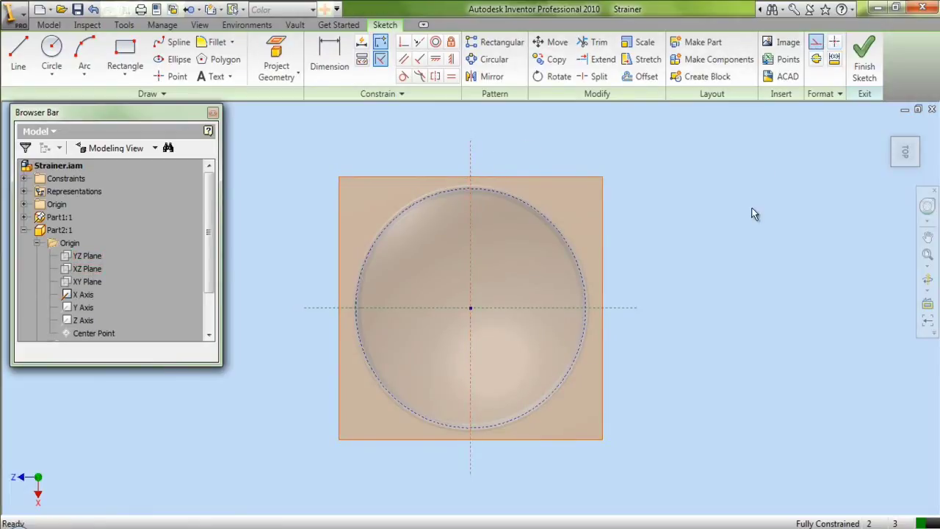
- Draw a vertical line about 0.865 in long to the right of the circle, parallel to the vertical construction line
left_click(18, 55)
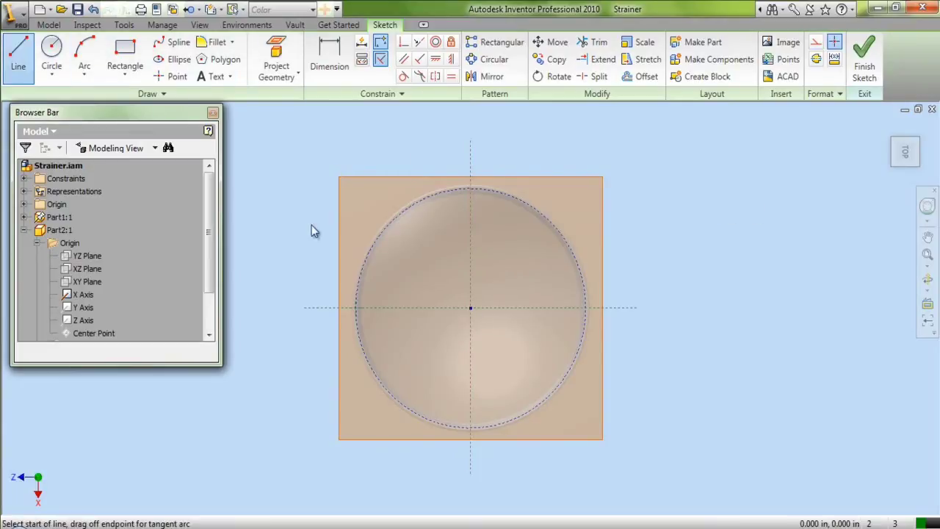
left_click(669, 279)
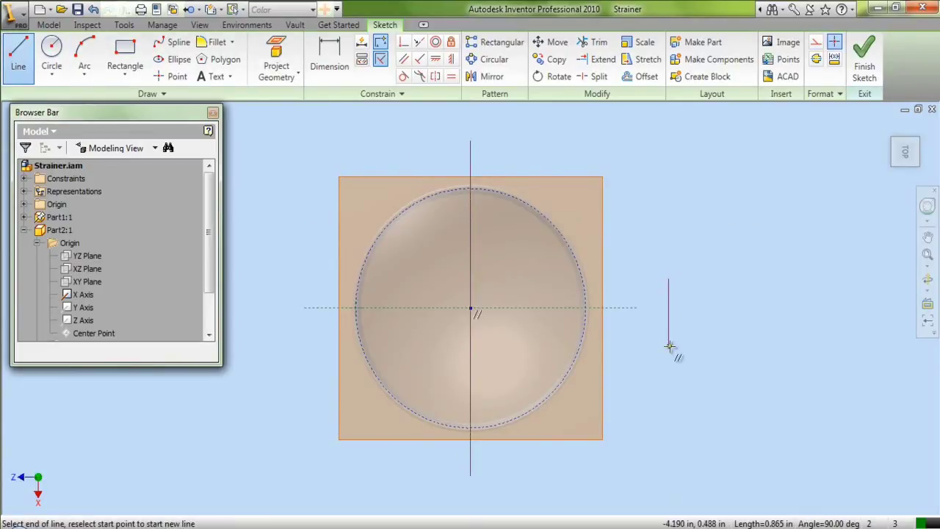
left_click(669, 345)
right_click(669, 345)
left_click(713, 162)
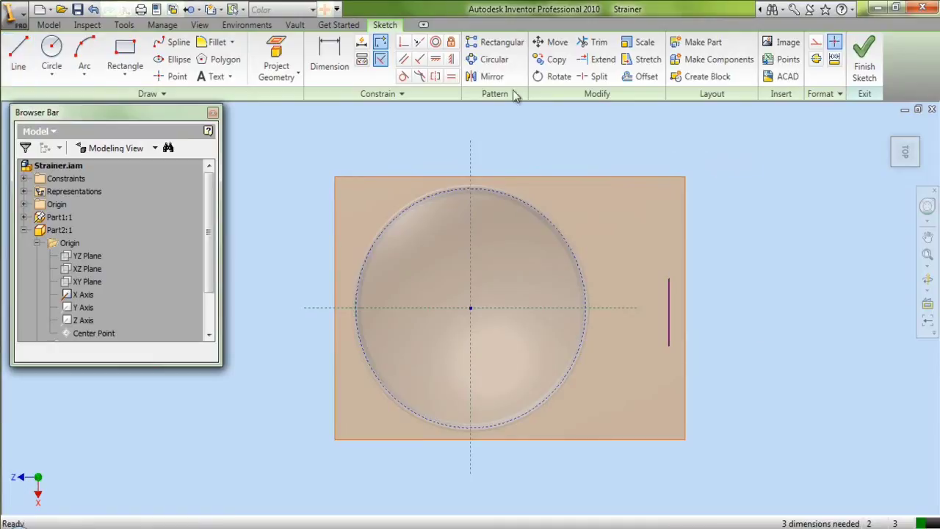
- Constrain the short vertical line's midpoint coincident with the horizontal construction line
left_click(403, 44)
left_click(669, 309)
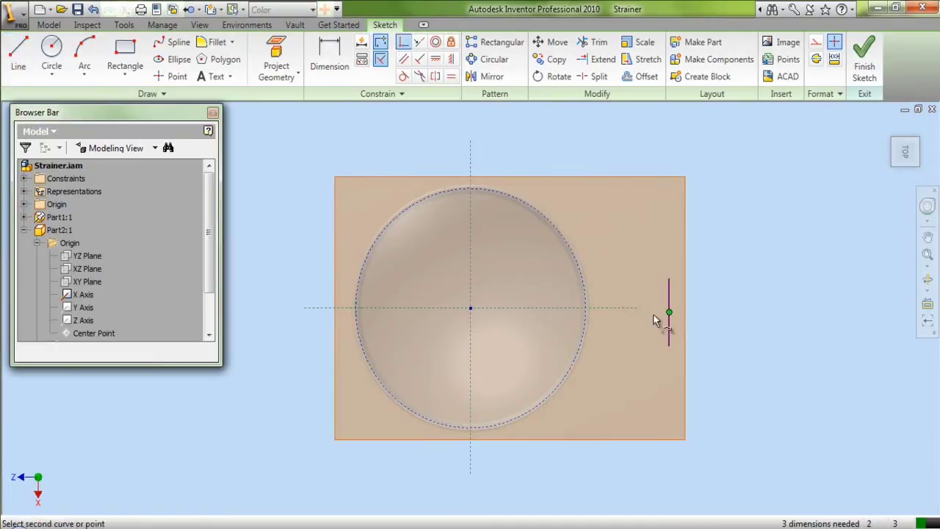
left_click(616, 307)
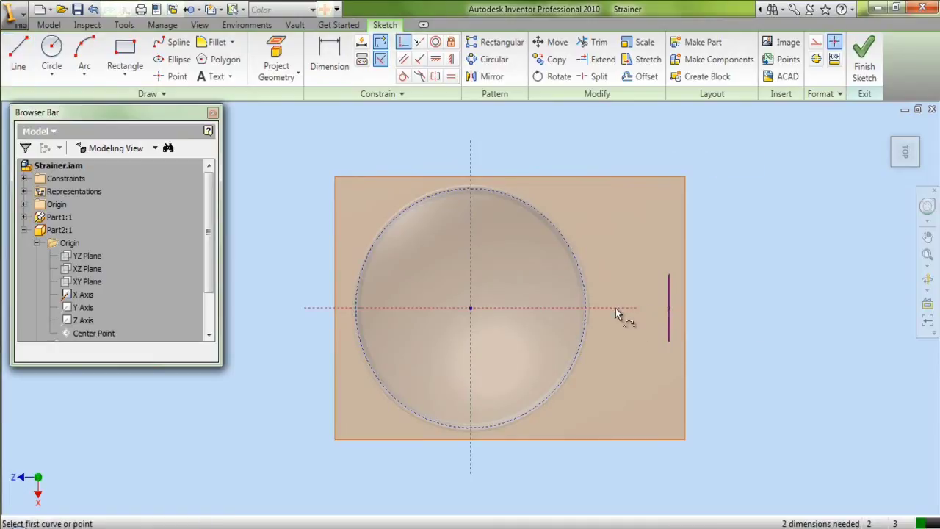
- Dimension the short line's distance from the vertical construction line and set it to 2.341 in
left_click(329, 55)
left_click(470, 267)
left_click(669, 300)
left_click(609, 229)
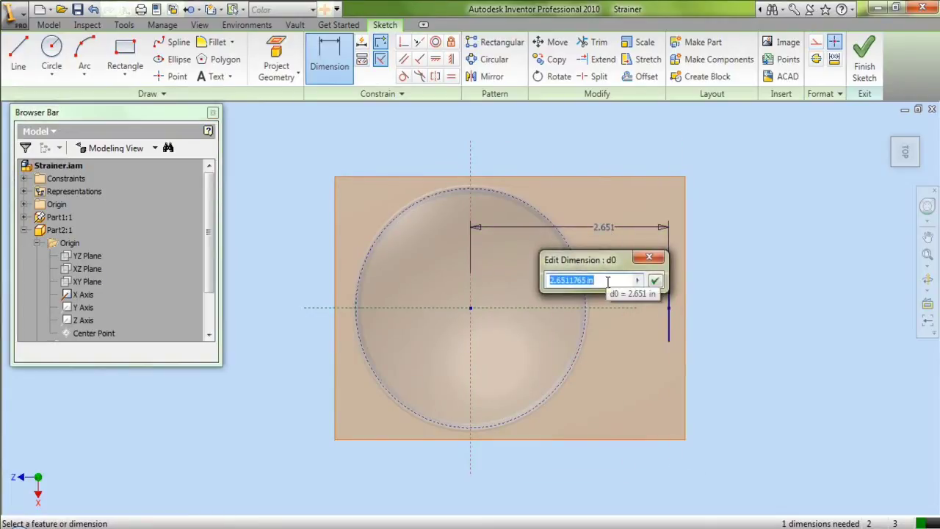
type("2.341")
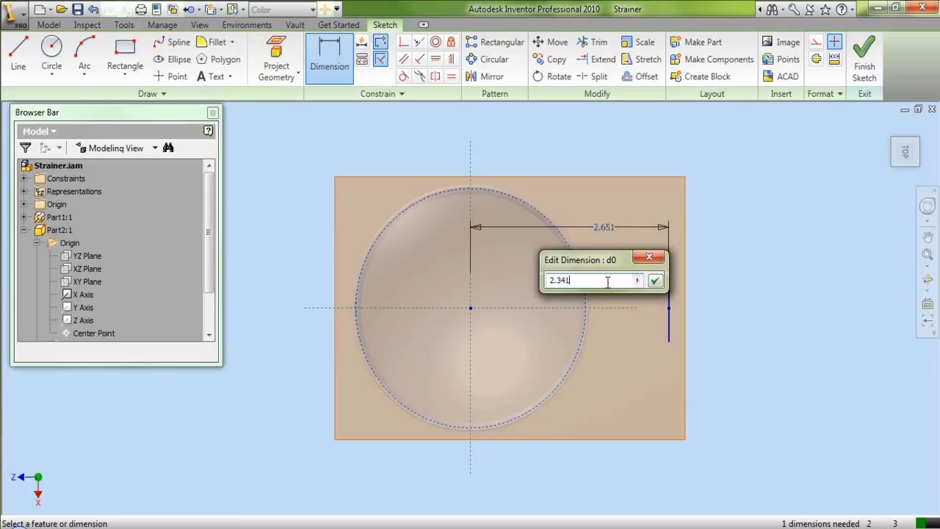
key("Return")
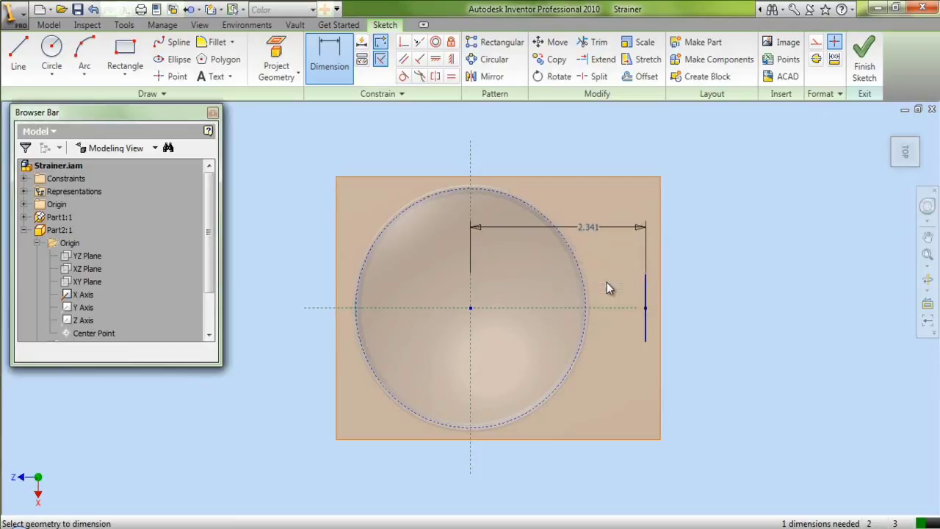
right_click(695, 256)
left_click(720, 265)
- Offset the short vertical line about 0.399 in toward the circle
left_click(645, 78)
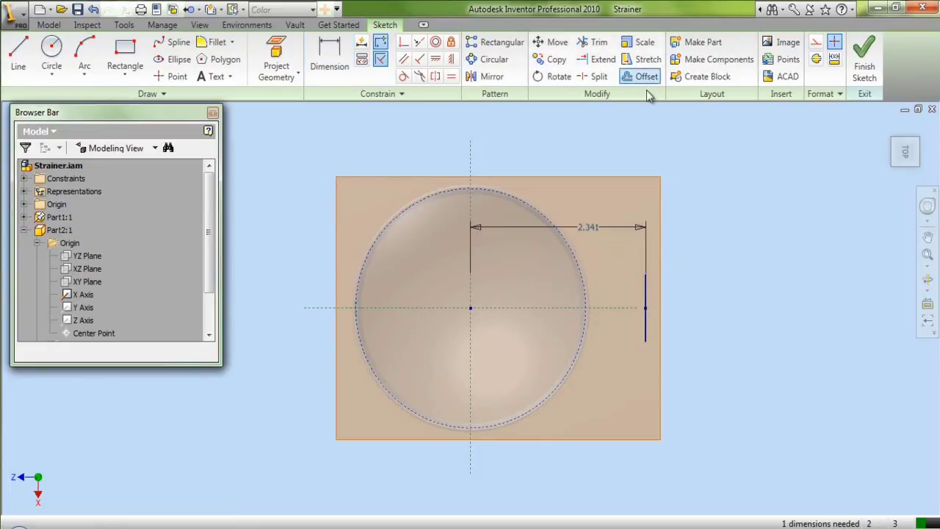
left_click(647, 298)
left_click(619, 297)
right_click(724, 270)
left_click(736, 273)
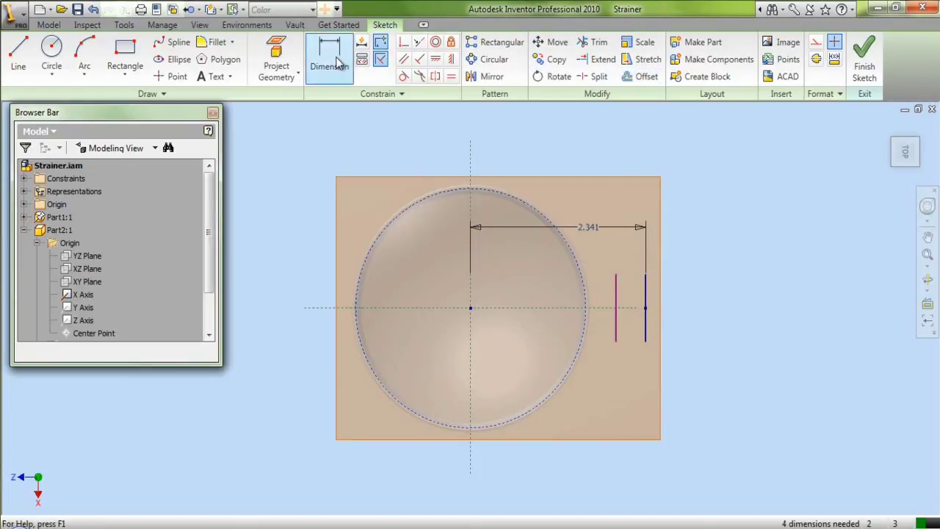
- Constrain the offset line's midpoint coincident with the horizontal construction line
left_click(404, 44)
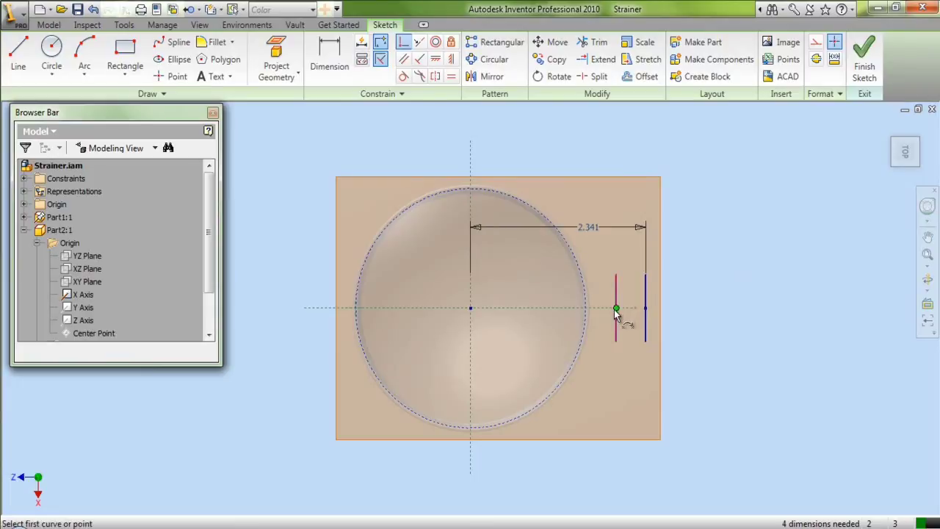
left_click(616, 309)
left_click(607, 307)
- Dimension the spacing between the two short vertical lines and set it to .125 in
left_click(332, 57)
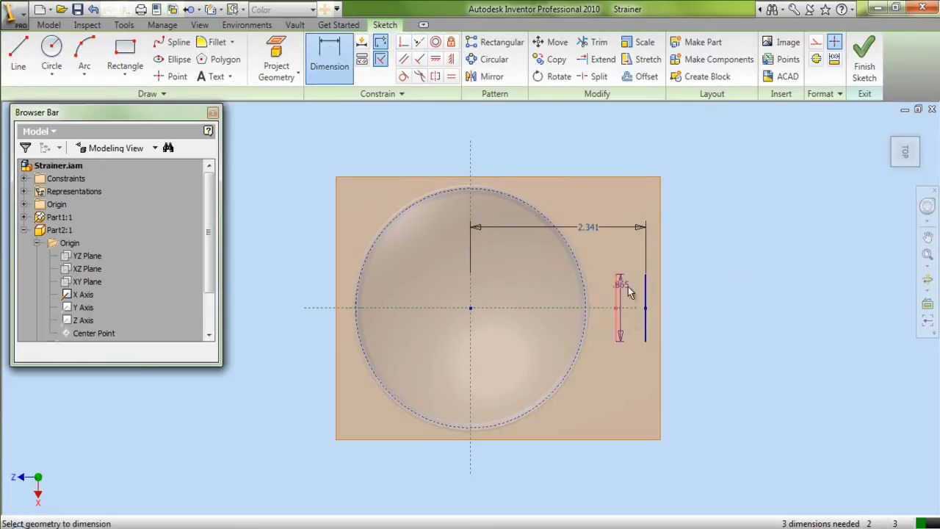
left_click(643, 311)
left_click(627, 362)
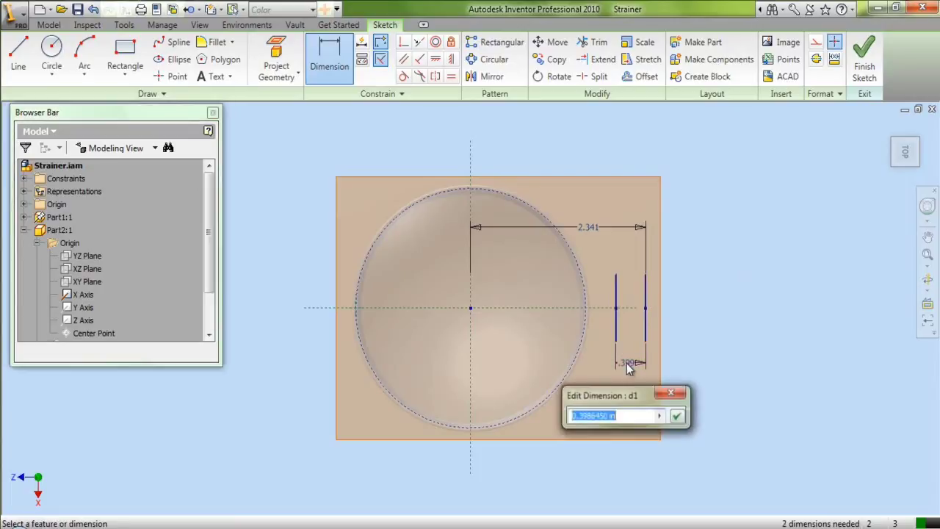
type(".125")
key("Return")
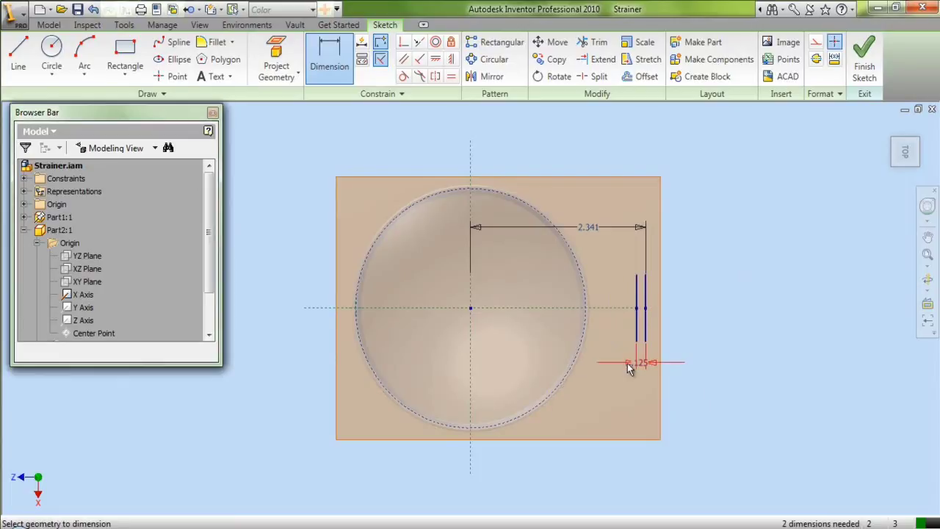
right_click(721, 275)
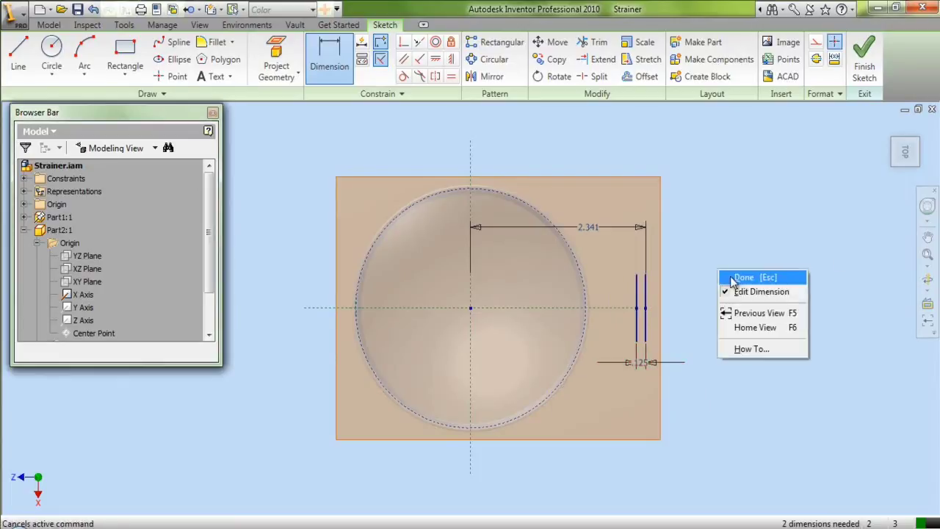
left_click(744, 277)
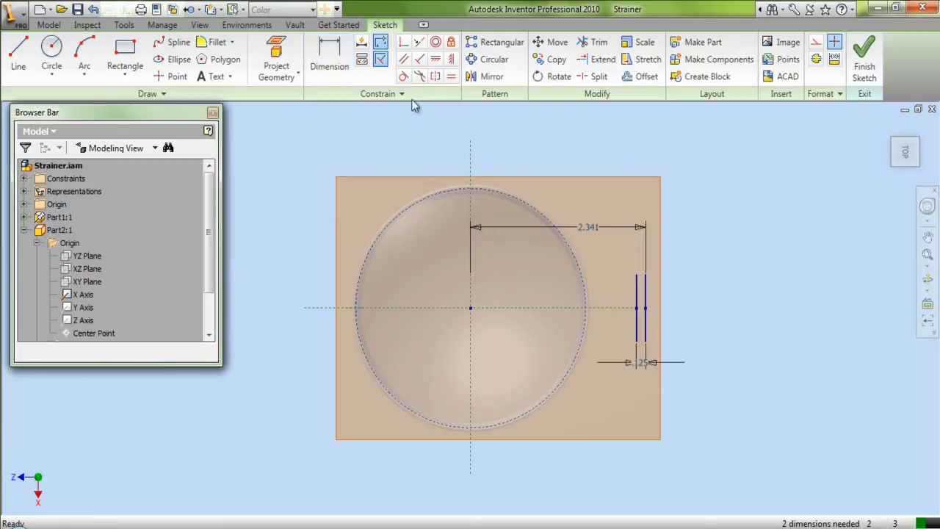
- Dimension the length of the outer short vertical line and set it to .3125 in
left_click(328, 59)
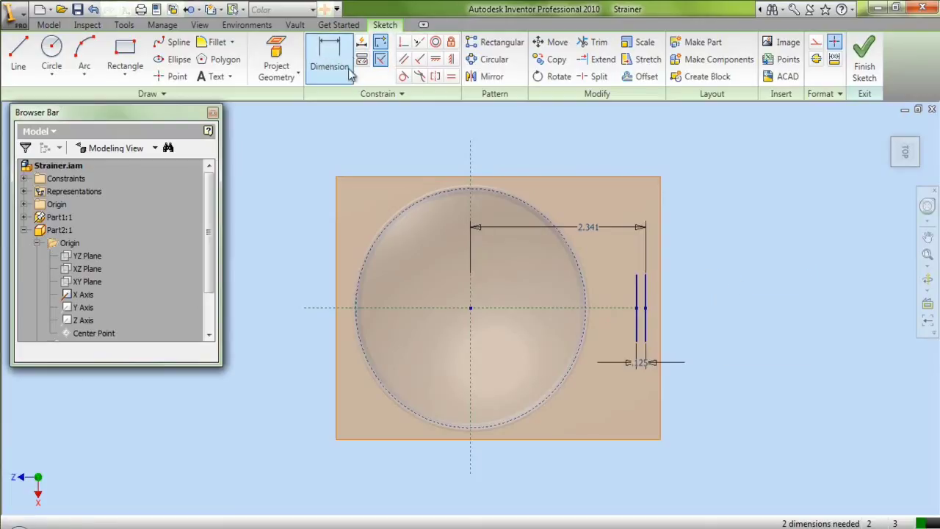
left_click(647, 298)
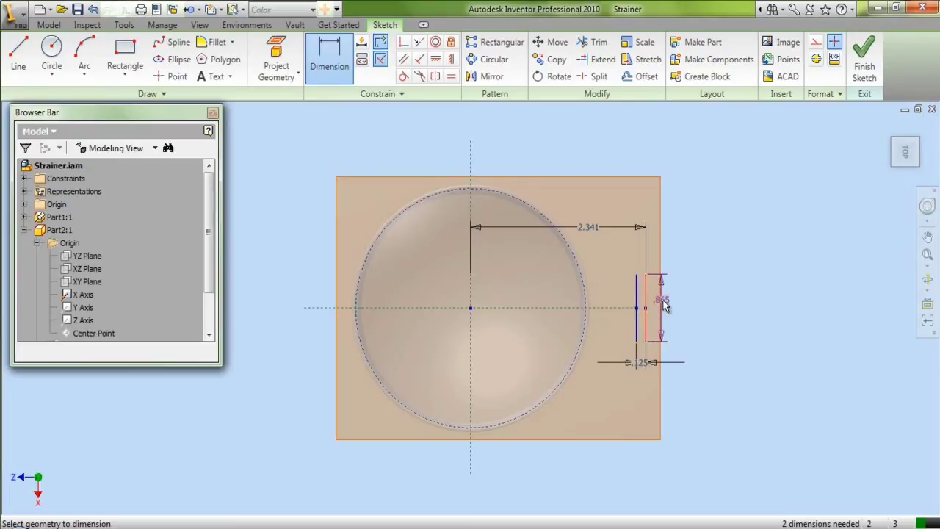
left_click(667, 305)
type(".3125")
key("Return")
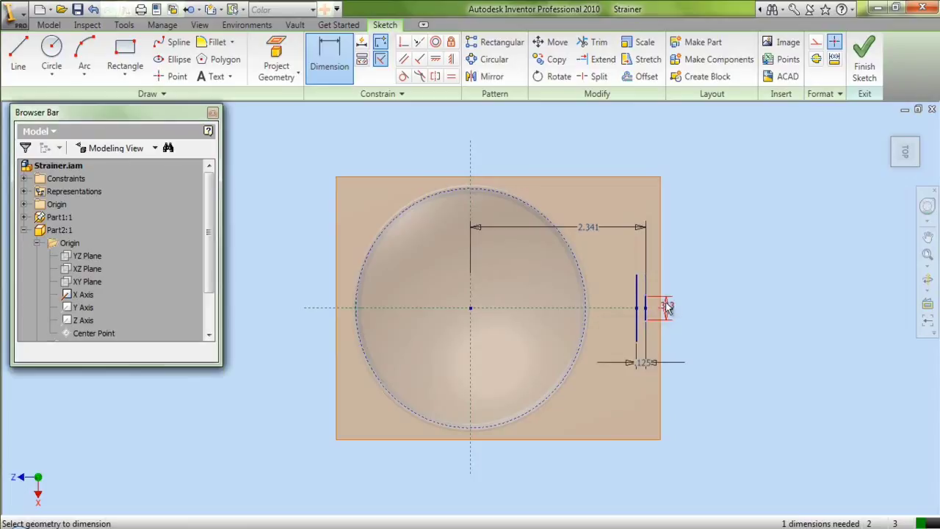
right_click(538, 141)
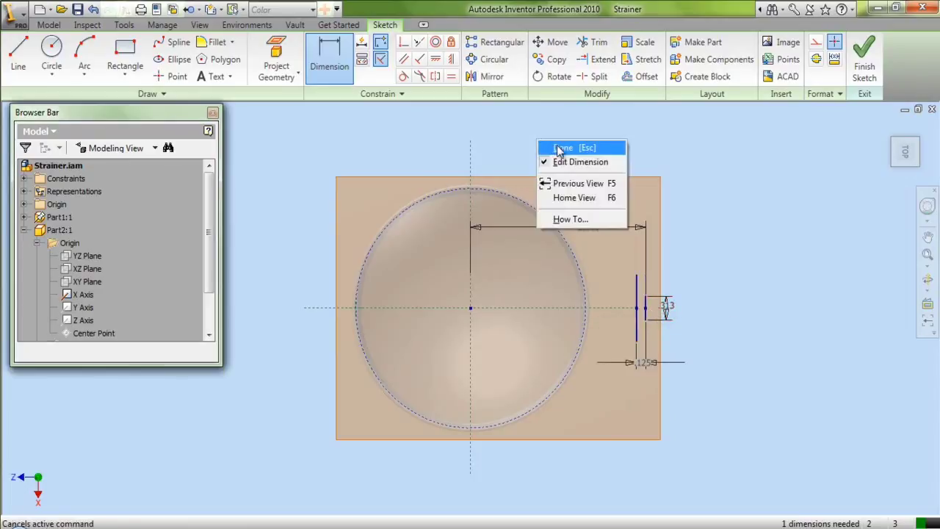
left_click(562, 148)
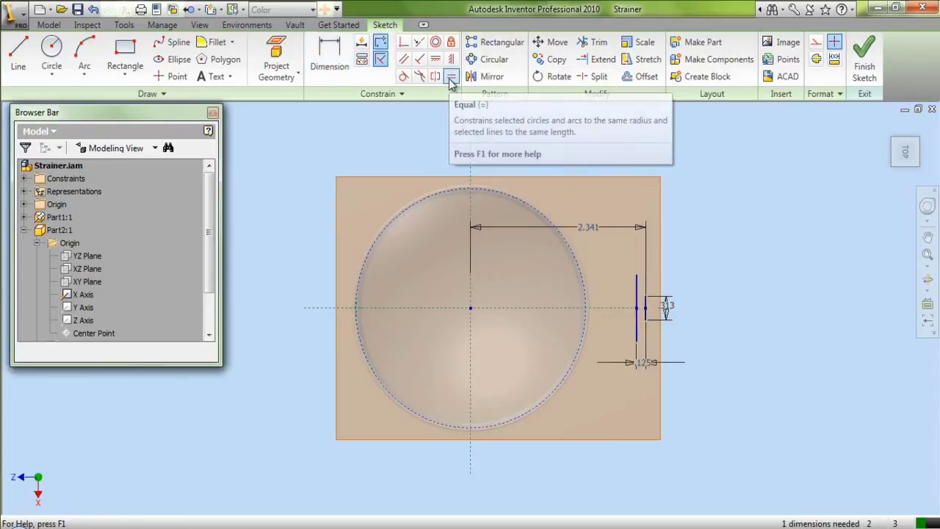
- Make the two short vertical lines equal in length and turn both into construction geometry
left_click(452, 79)
left_click(645, 302)
left_click(646, 306)
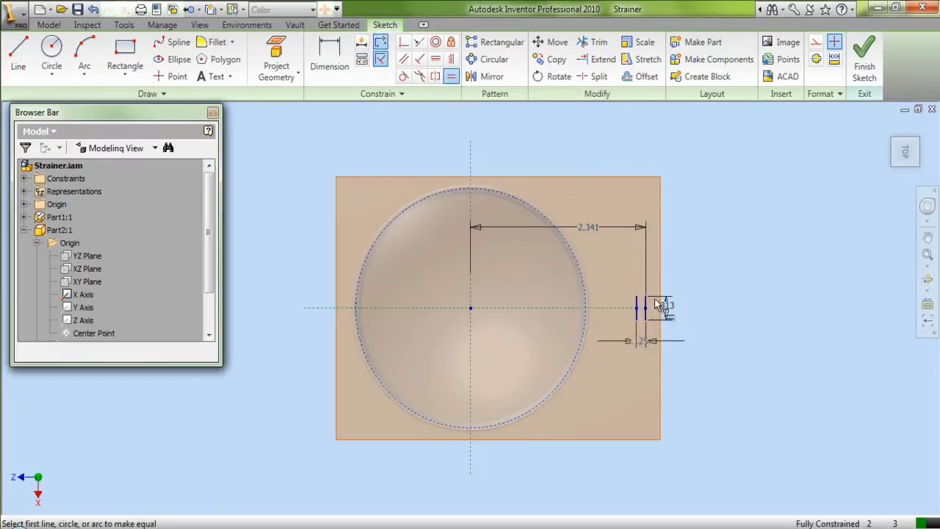
right_click(680, 263)
left_click(683, 267)
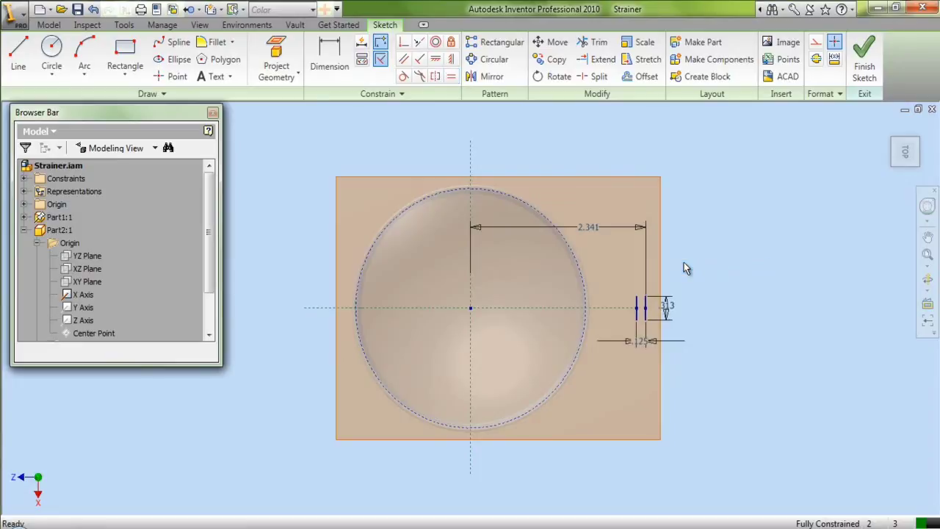
left_click_drag(630, 277, 672, 357)
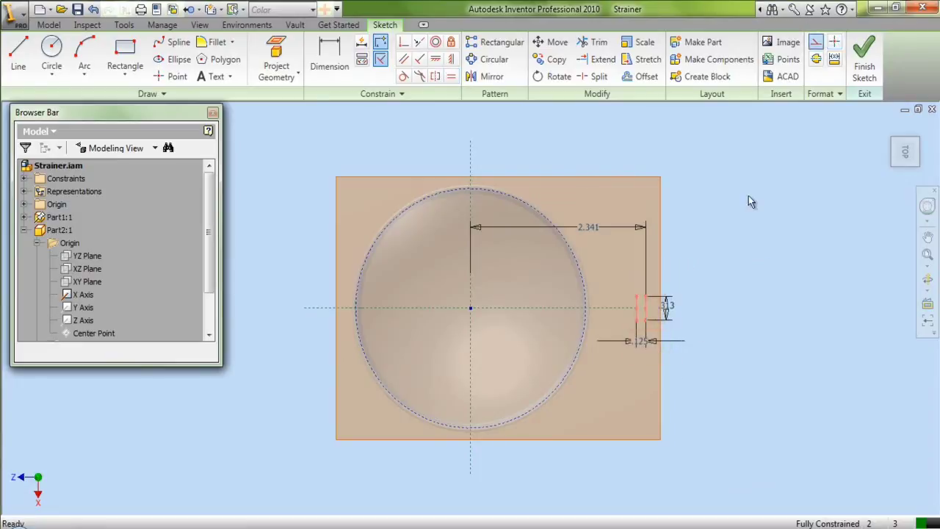
left_click(708, 252)
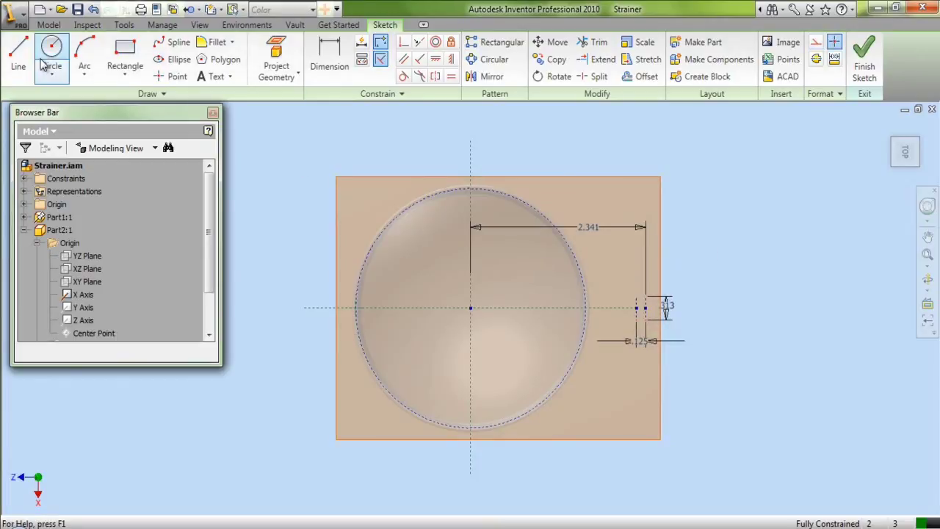
- Draw a three-point arc between the inner construction line's endpoints, passing through the midpoint of the outer construction line
left_click(79, 56)
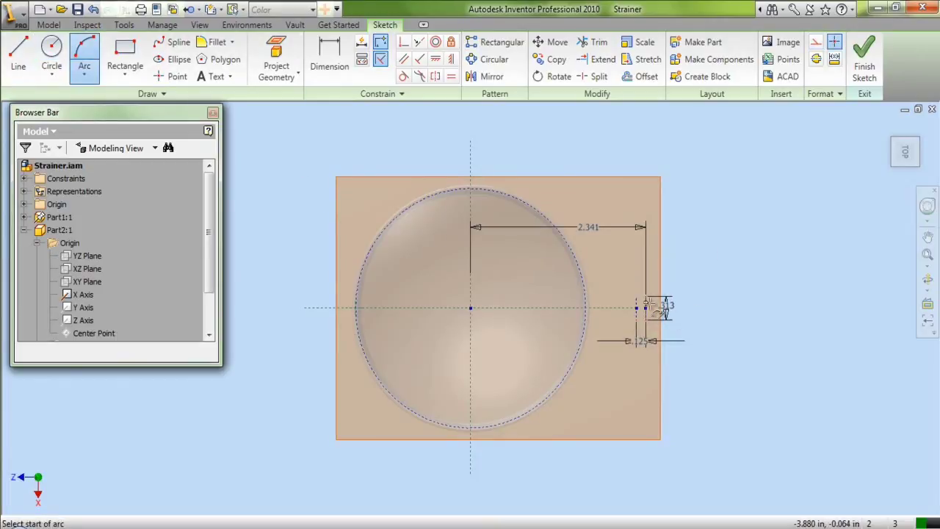
scroll(658, 307, "up", 3)
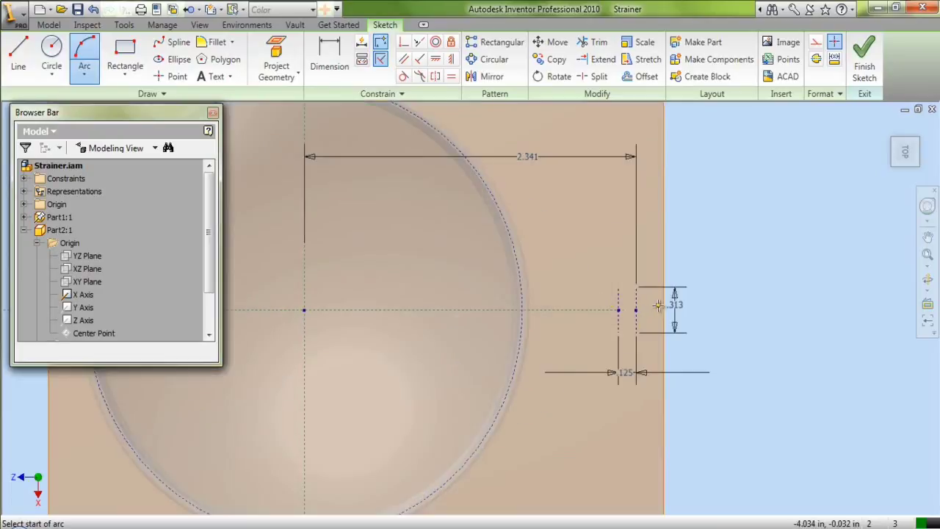
left_click(618, 288)
left_click(618, 331)
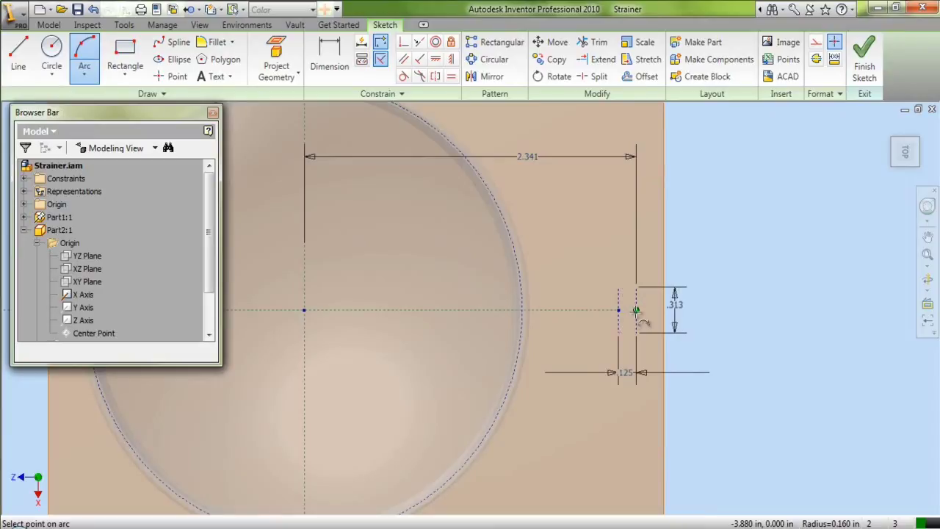
left_click(637, 311)
right_click(699, 251)
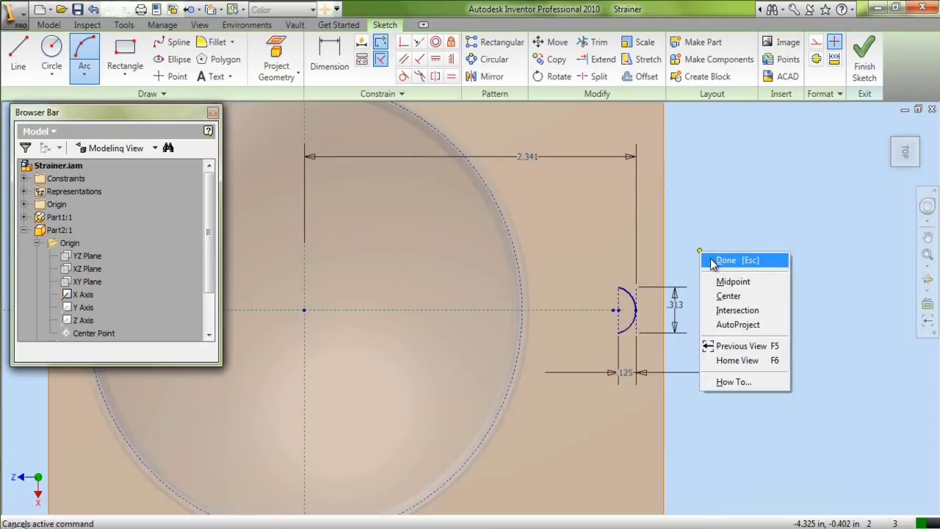
left_click(726, 260)
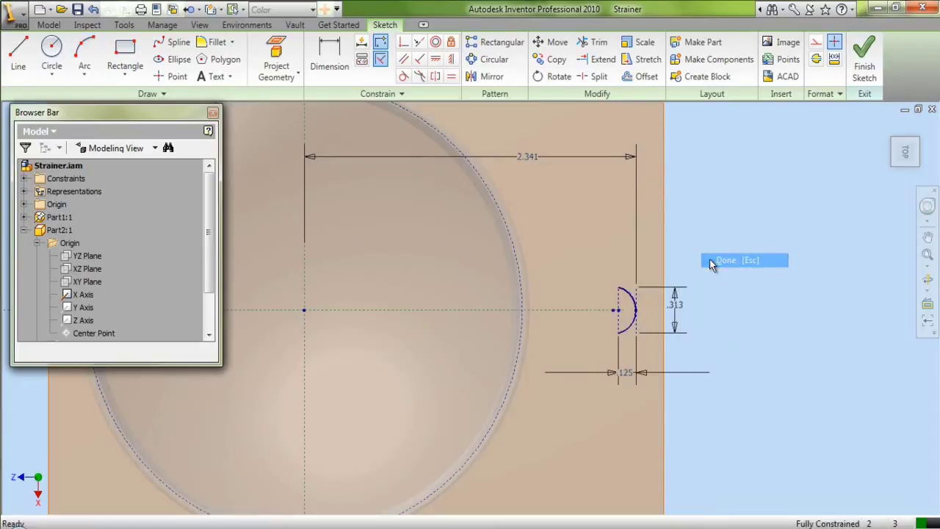
- Draw two parallel horizontal lines, each about 0.685 in long, from the arc's endpoints to the projected circle
left_click(19, 59)
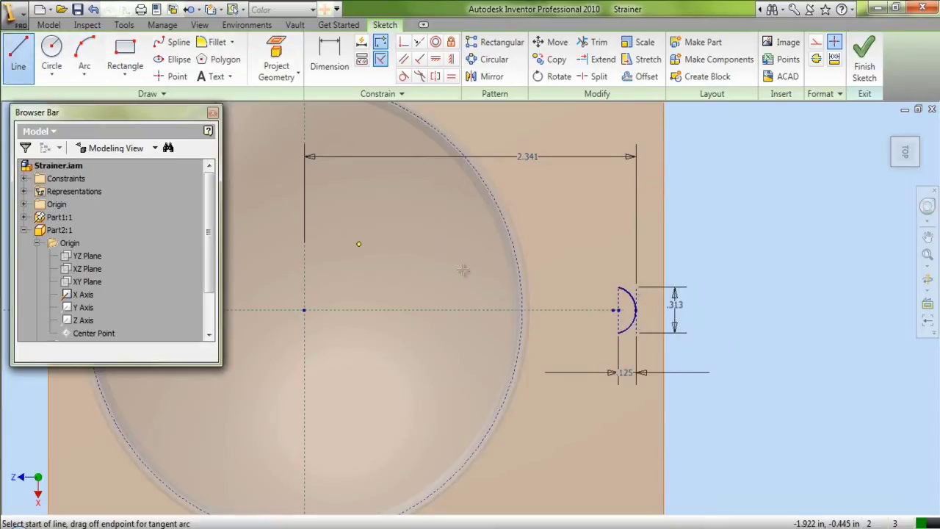
left_click(618, 288)
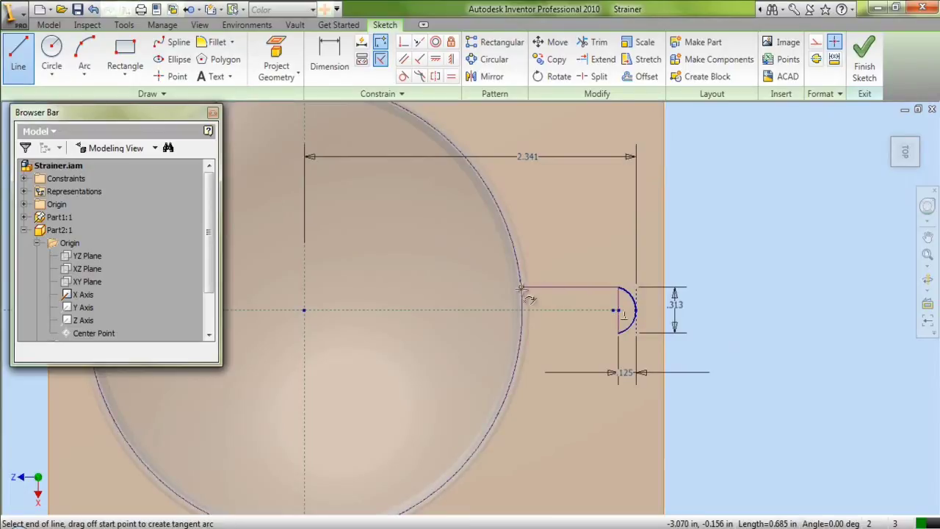
left_click(522, 288)
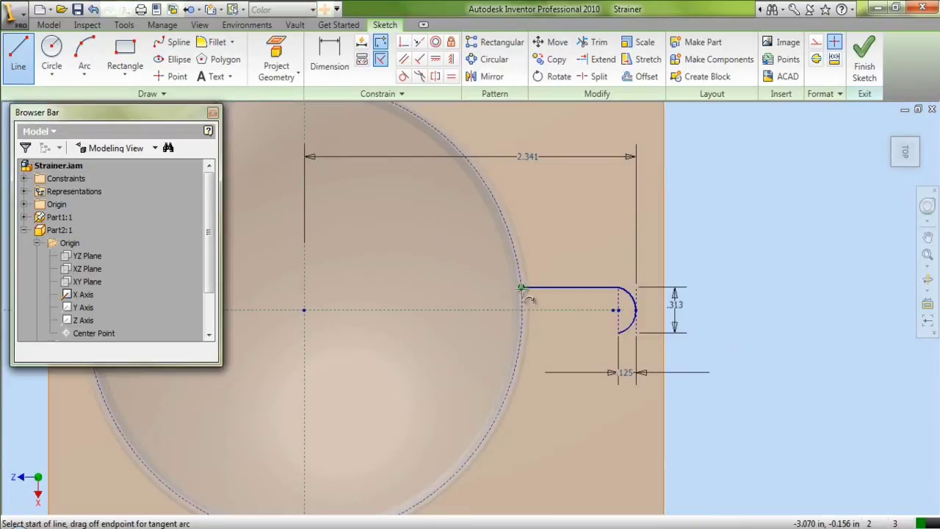
left_click(619, 334)
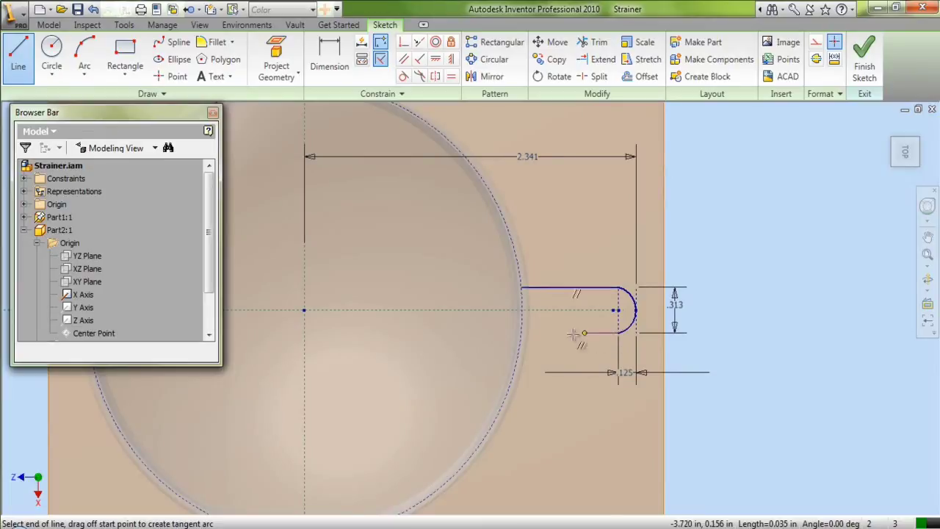
left_click(522, 334)
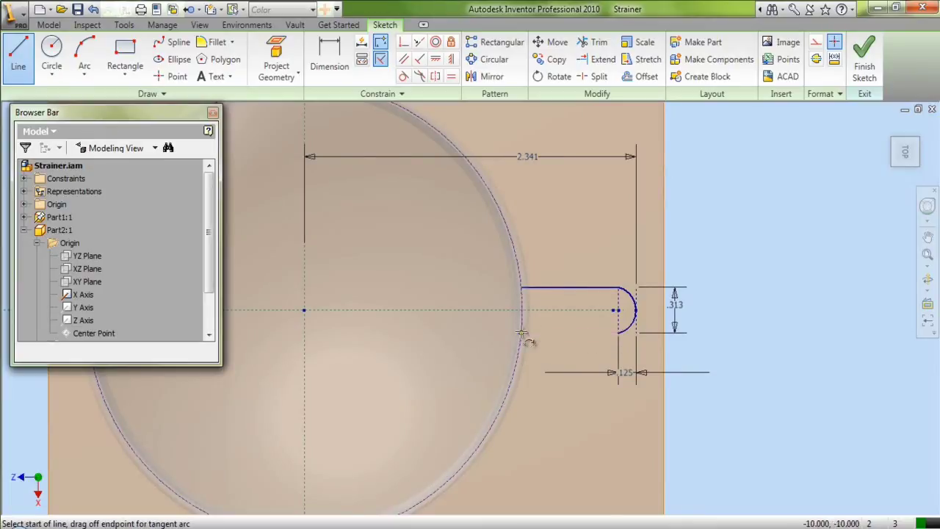
right_click(547, 258)
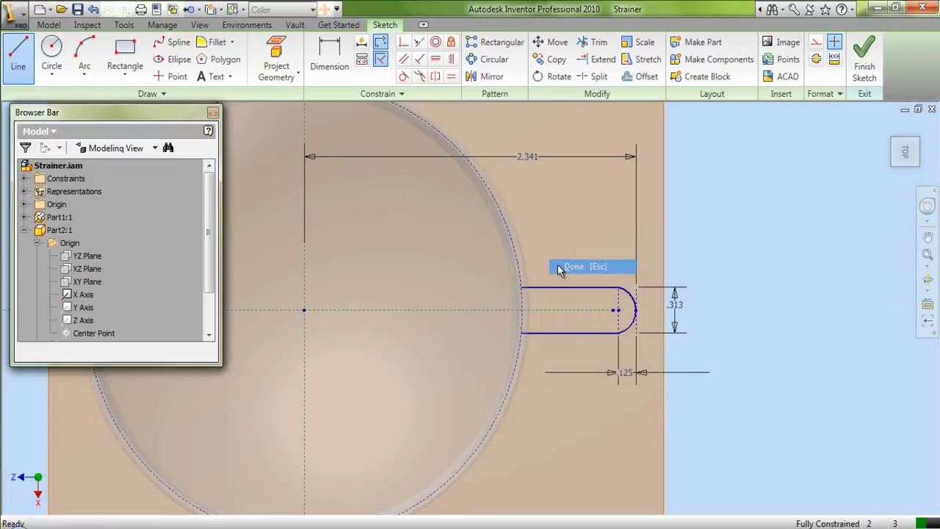
left_click(580, 266)
scroll(661, 372, "down", 3)
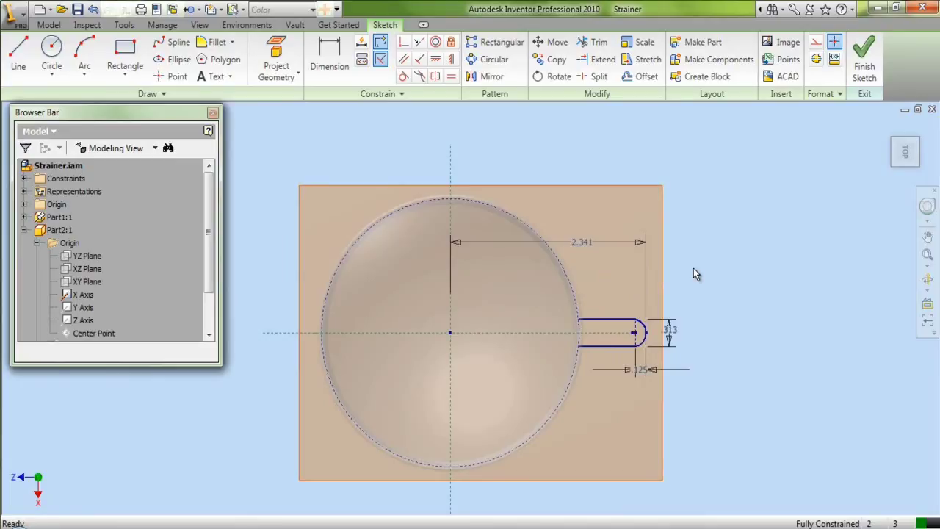
- Draw a vertical line about 0.7 in long across the horizontal construction line, on the opposite side of the circle from the rounded tab
left_click(18, 55)
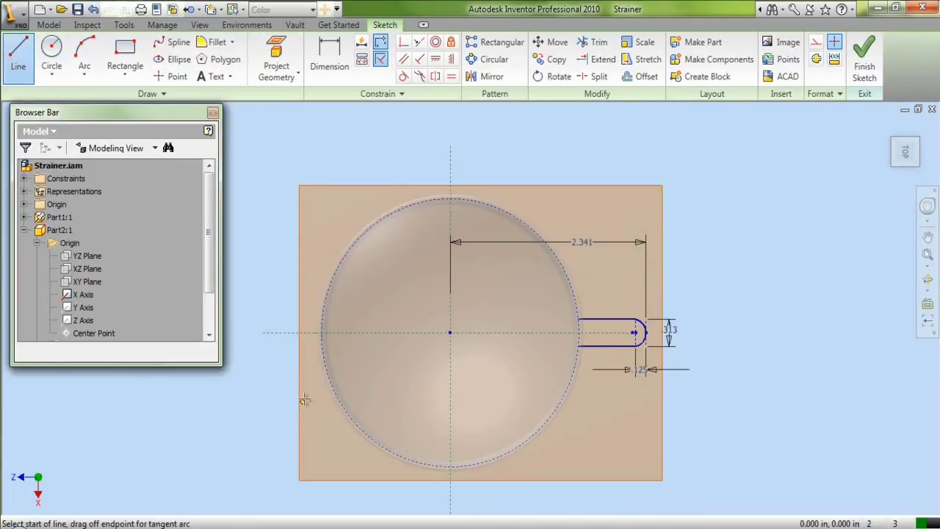
scroll(282, 310, "down", 2)
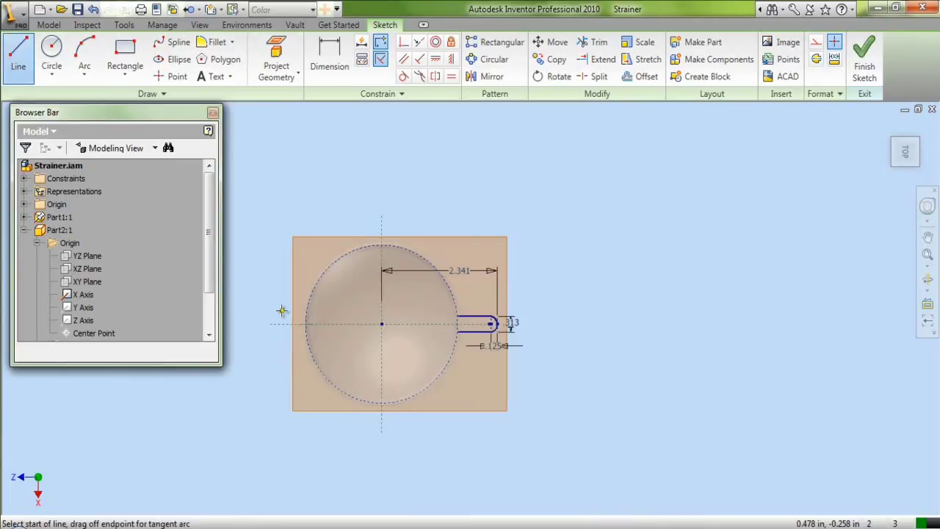
scroll(282, 310, "up", 2)
left_click(282, 311)
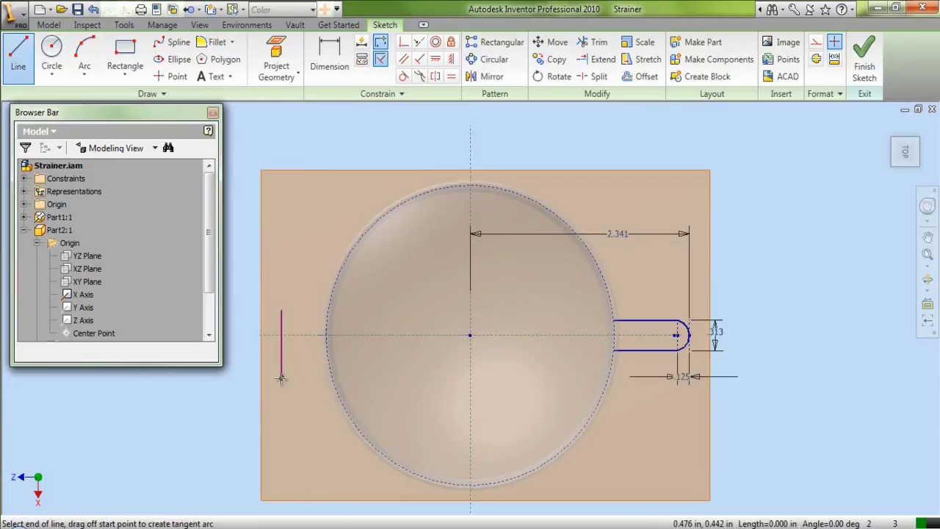
right_click(280, 380)
left_click(300, 197)
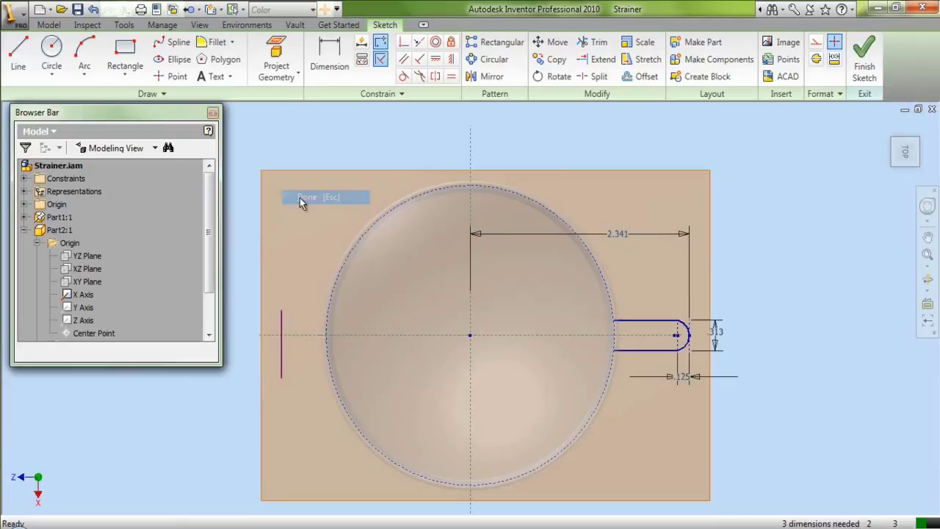
- Constrain the new vertical line's midpoint coincident with the horizontal construction line
left_click(403, 44)
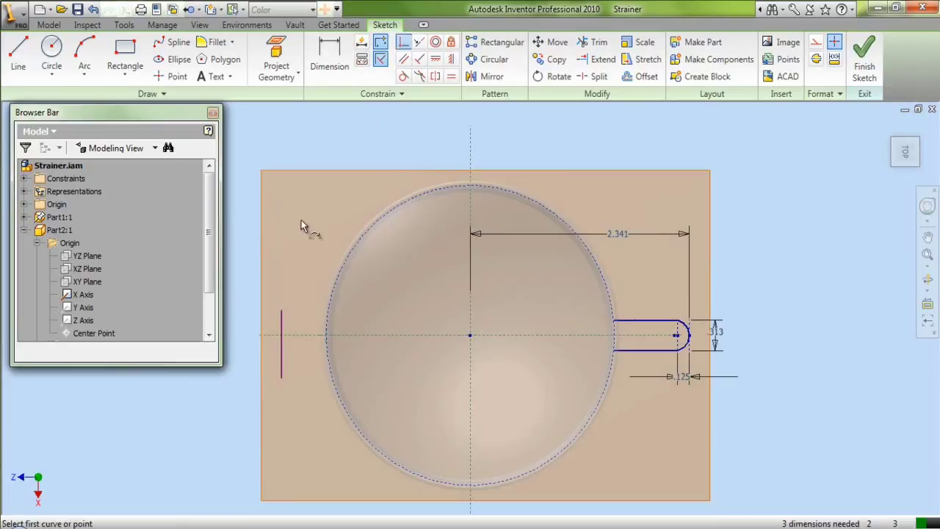
left_click(281, 346)
left_click(270, 337)
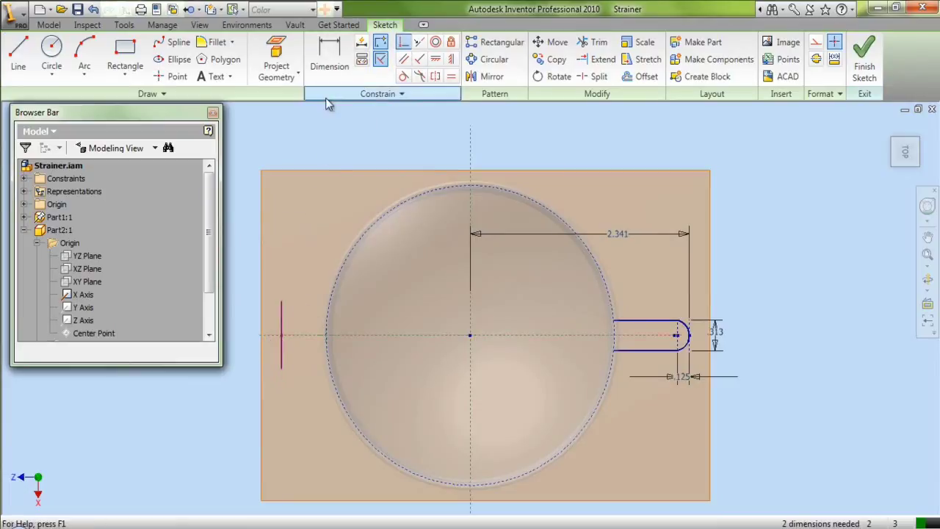
- Dimension the vertical line's length, opposite the rounded tab, at 0.192 in
left_click(331, 59)
left_click(282, 336)
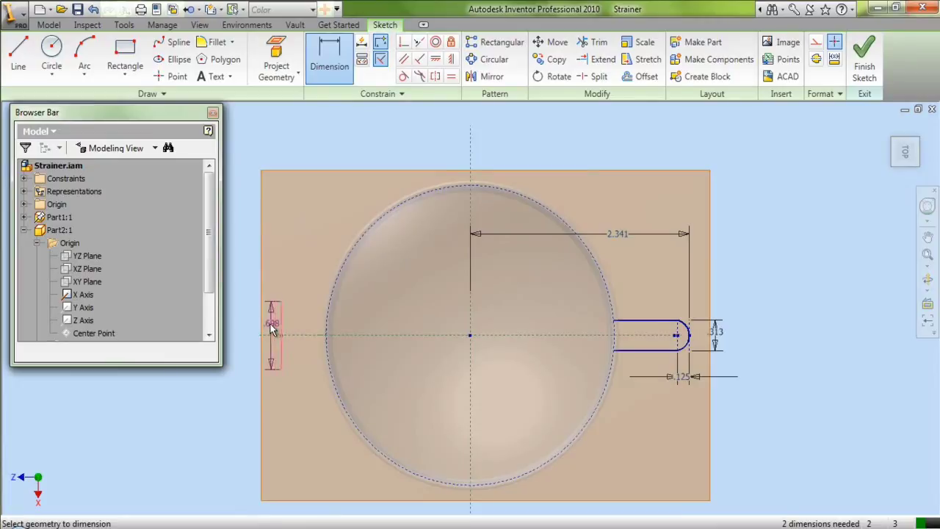
left_click(266, 328)
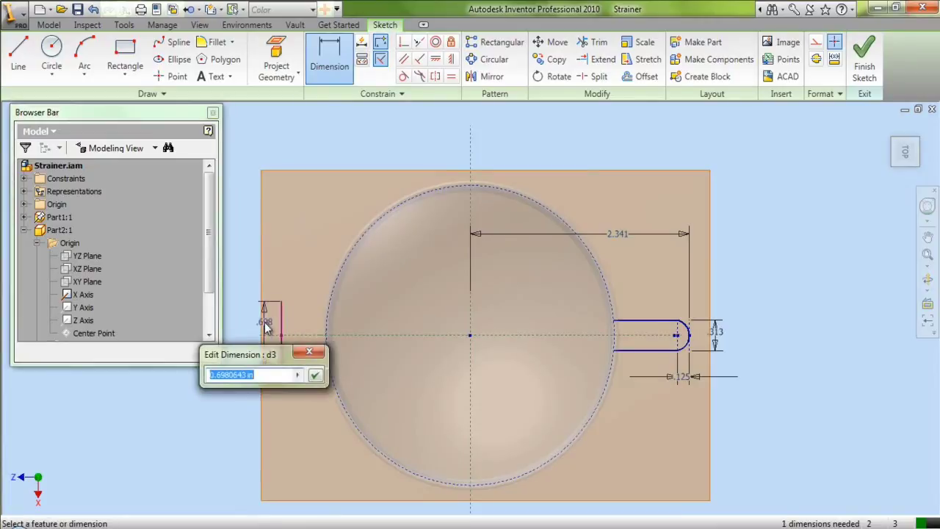
type(".")
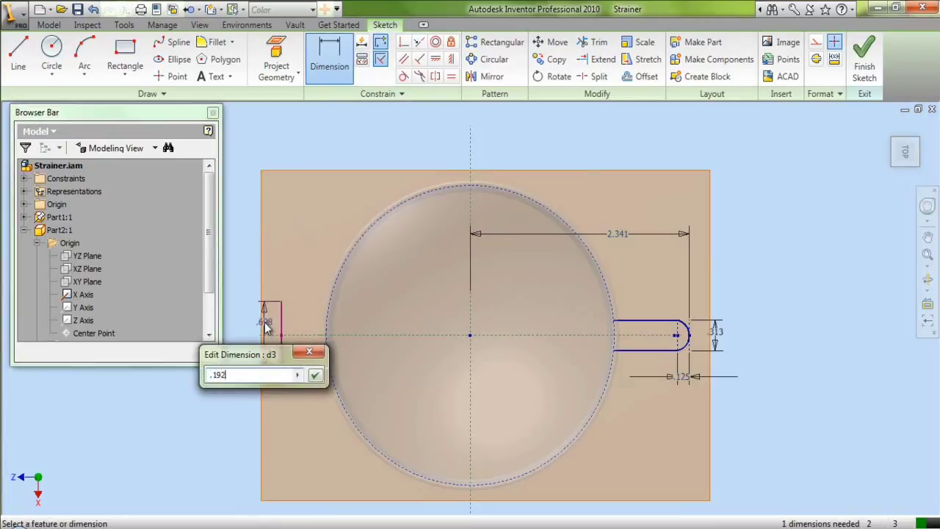
type("192")
key("Return")
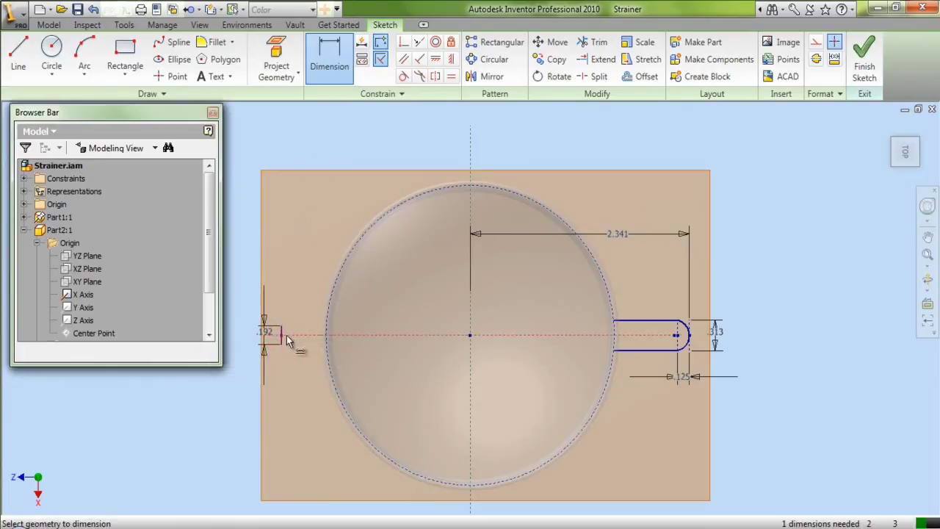
- Dimension the distance between the circle's center and the short vertical line at 2.617 in
left_click(470, 335)
left_click(378, 285)
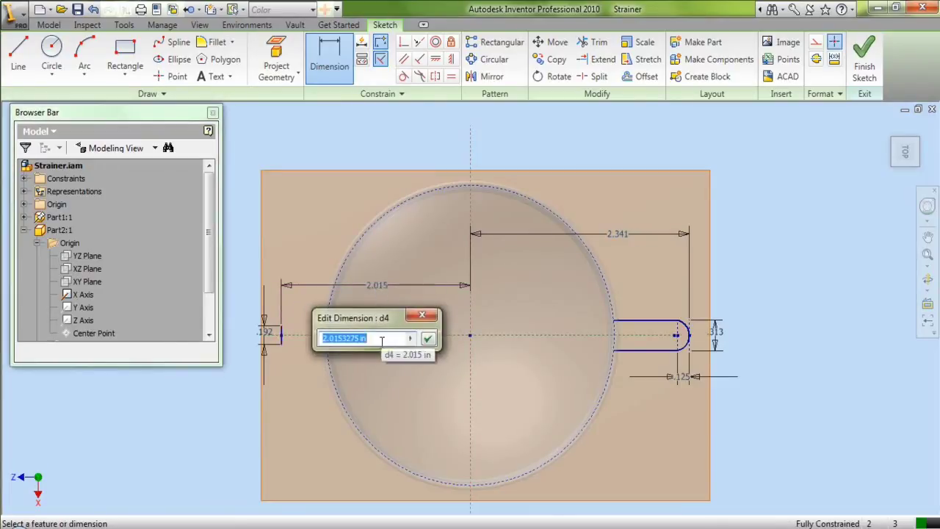
type("2.6")
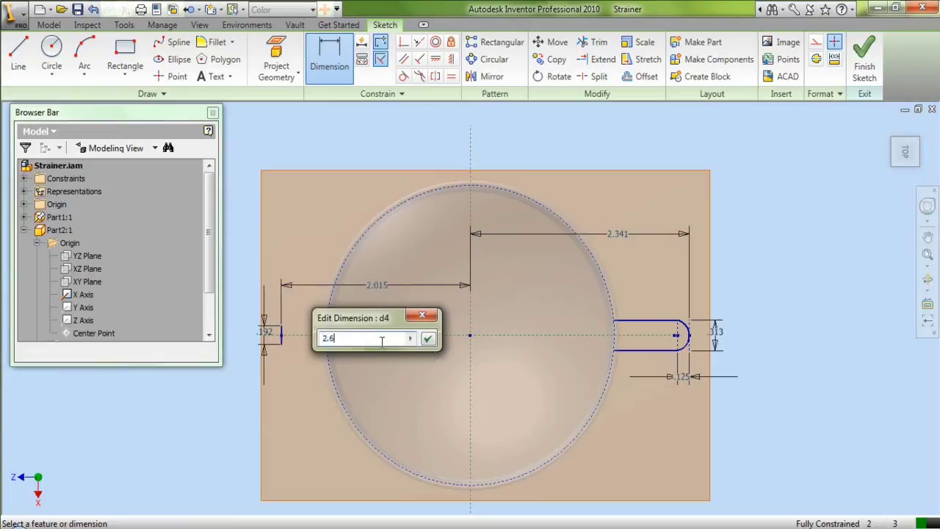
type("17")
key("Return")
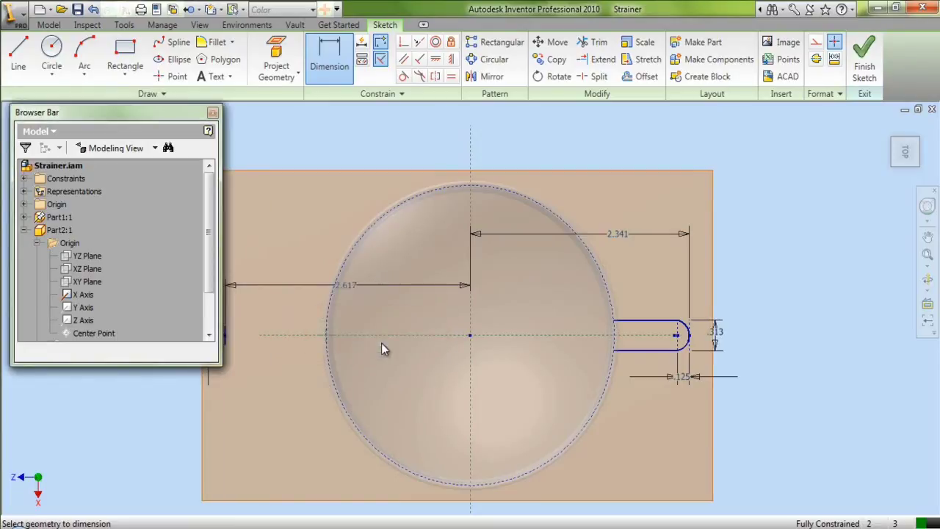
right_click(436, 312)
left_click(452, 315)
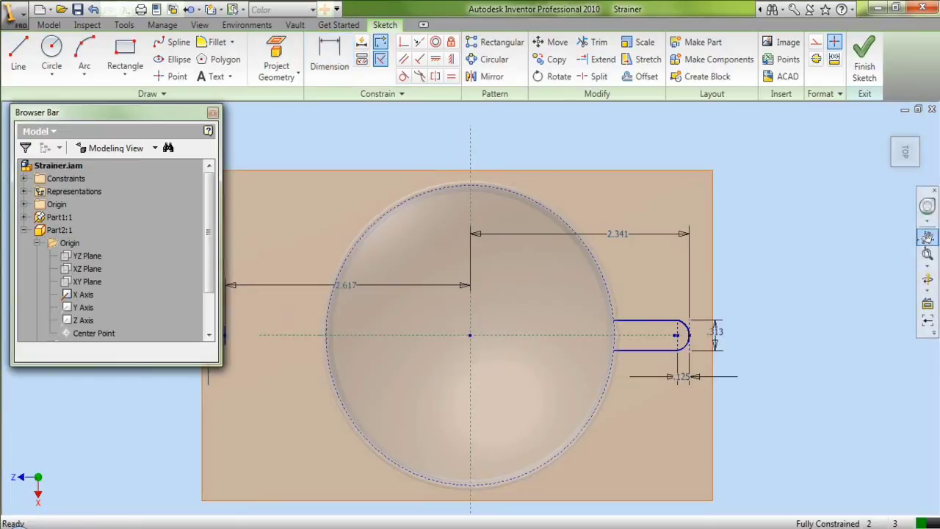
- Draw two parallel horizontal lines from the endpoints of the short vertical line to the projected circle
left_click(927, 237)
left_click_drag(523, 349, 601, 332)
right_click(392, 262)
left_click(417, 268)
left_click(19, 55)
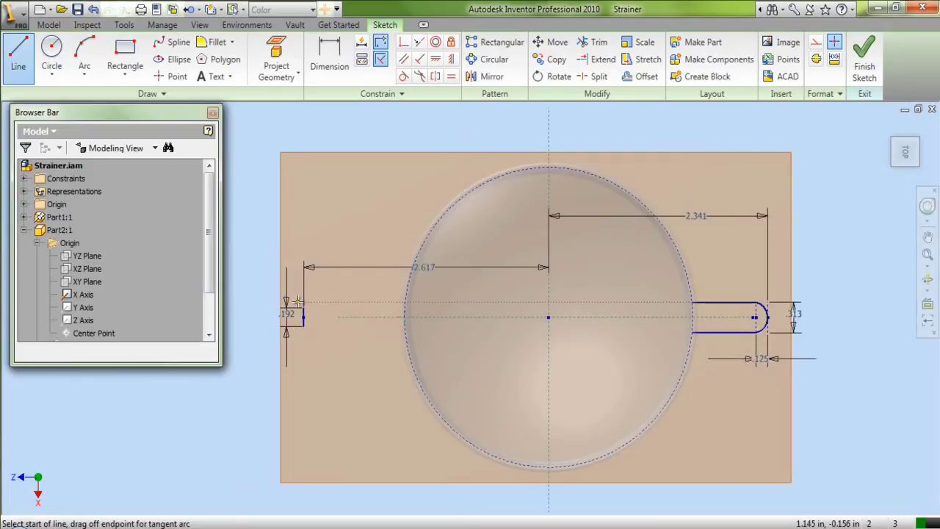
left_click(304, 309)
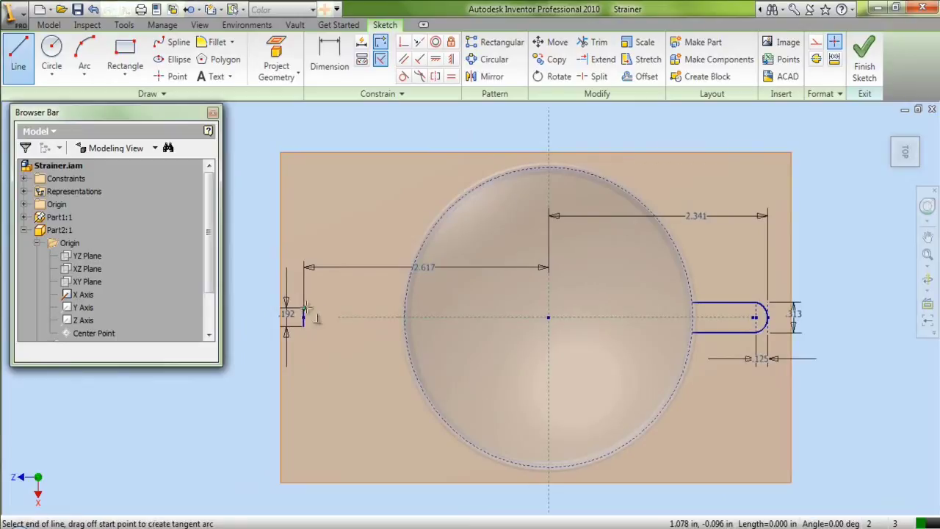
double_click(406, 308)
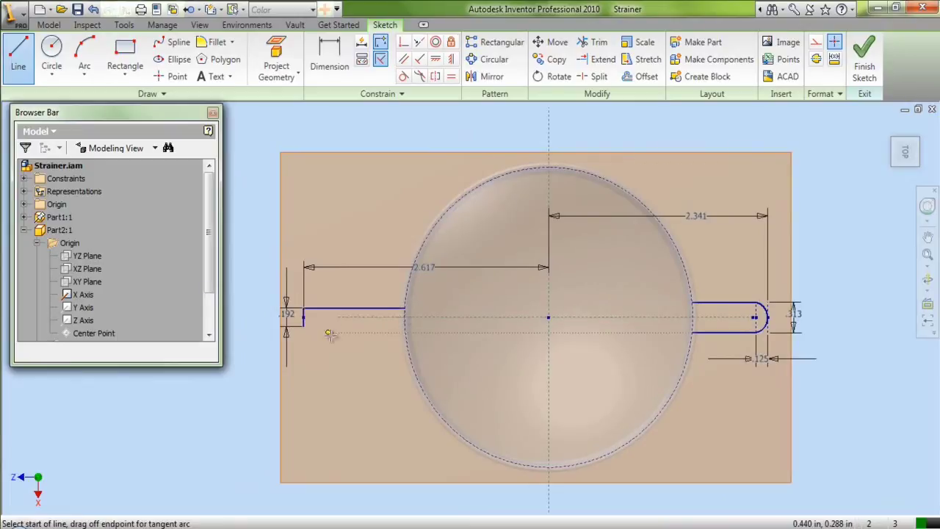
left_click(304, 326)
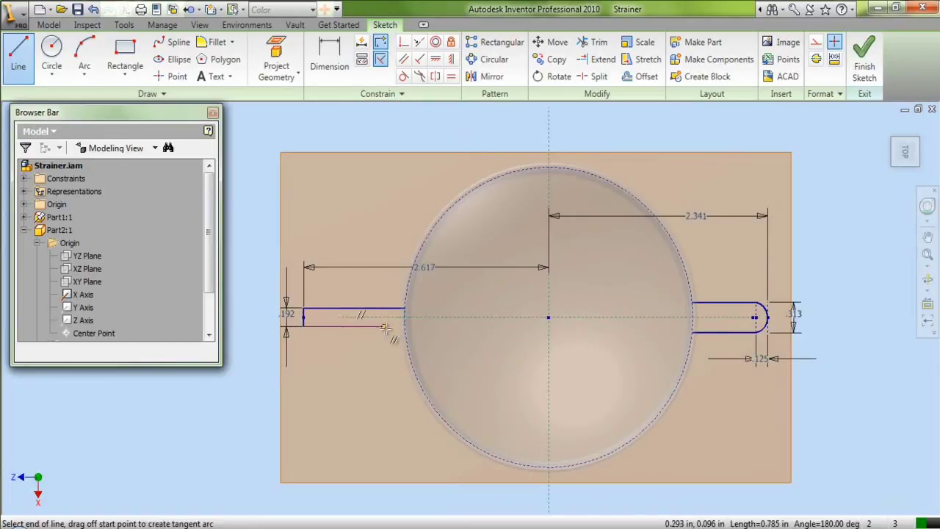
double_click(405, 326)
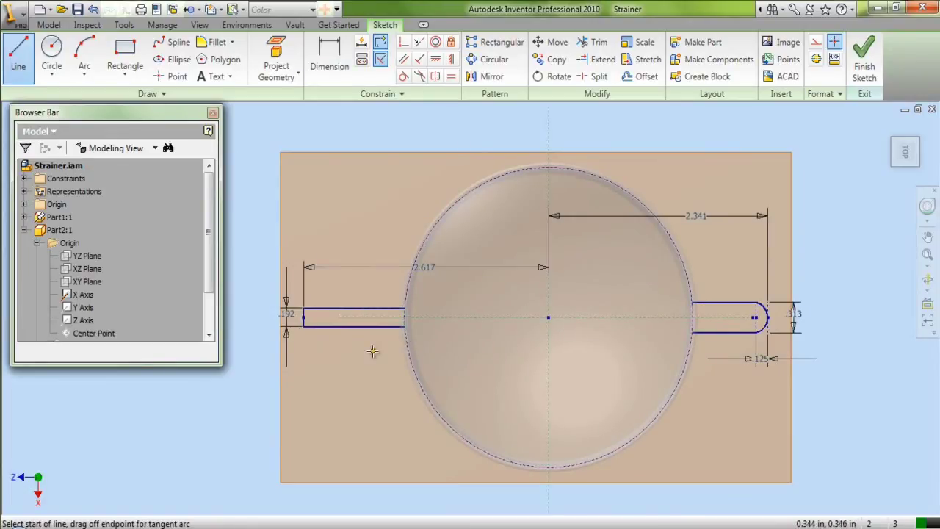
right_click(373, 351)
left_click(385, 360)
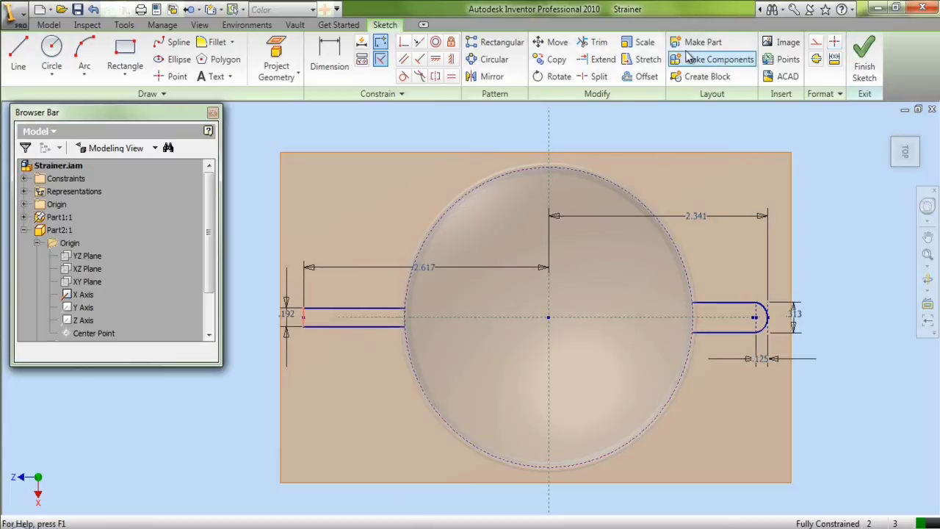
- Convert the 0.192 in vertical line to construction geometry and offset a copy of it about 0.12 in outward, away from the circle
left_click(815, 42)
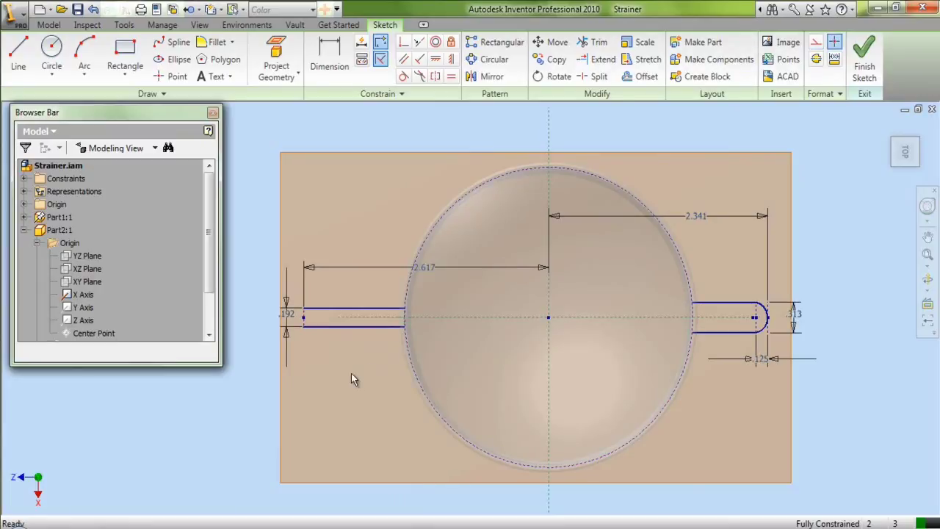
scroll(279, 328, "up", 3)
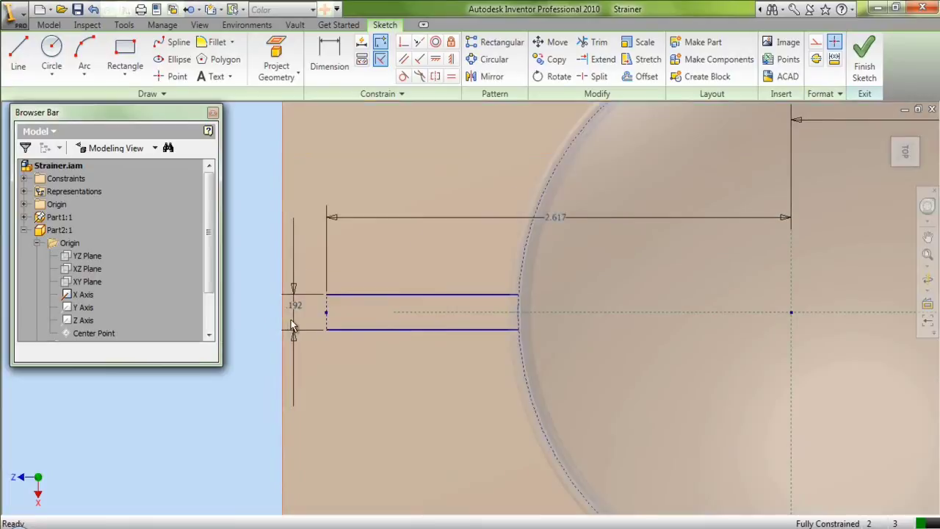
left_click(641, 76)
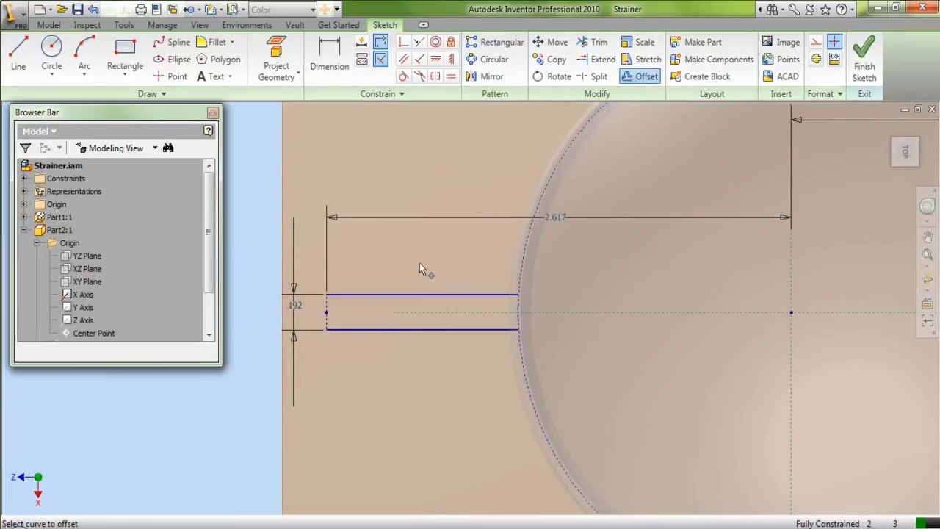
right_click(328, 309)
left_click(347, 277)
right_click(316, 313)
left_click(334, 317)
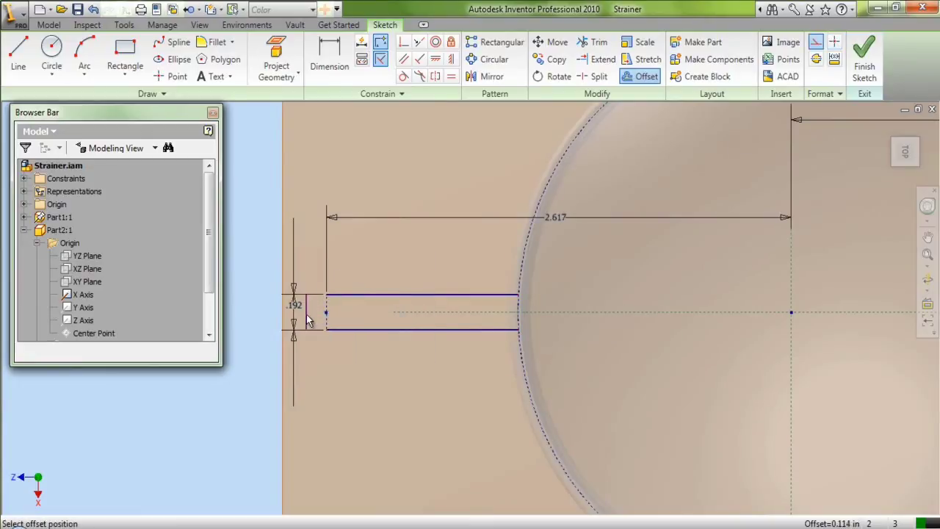
left_click(305, 312)
right_click(309, 196)
left_click(323, 192)
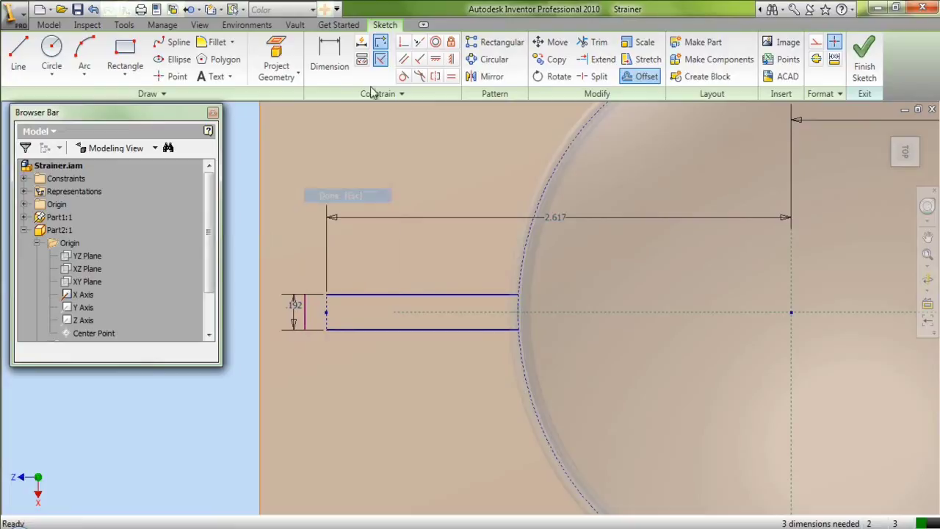
- Constrain the offset line's midpoint coincident with the horizontal construction line
left_click(403, 42)
left_click(304, 312)
left_click(412, 317)
right_click(408, 260)
left_click(431, 269)
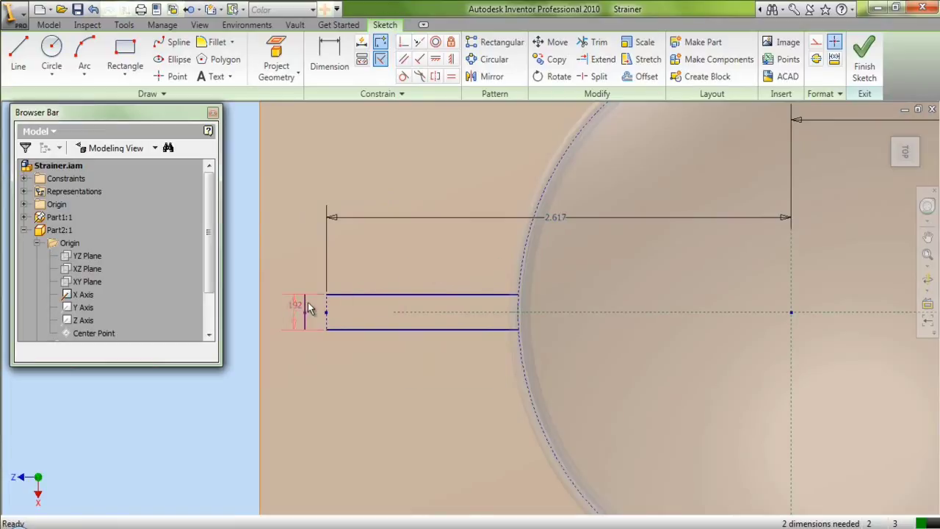
- Move the 0.192 in dimension between the two vertical lines, and dimension the offset line 2.994 in from the circle's vertical construction line
left_click_drag(298, 305, 312, 307)
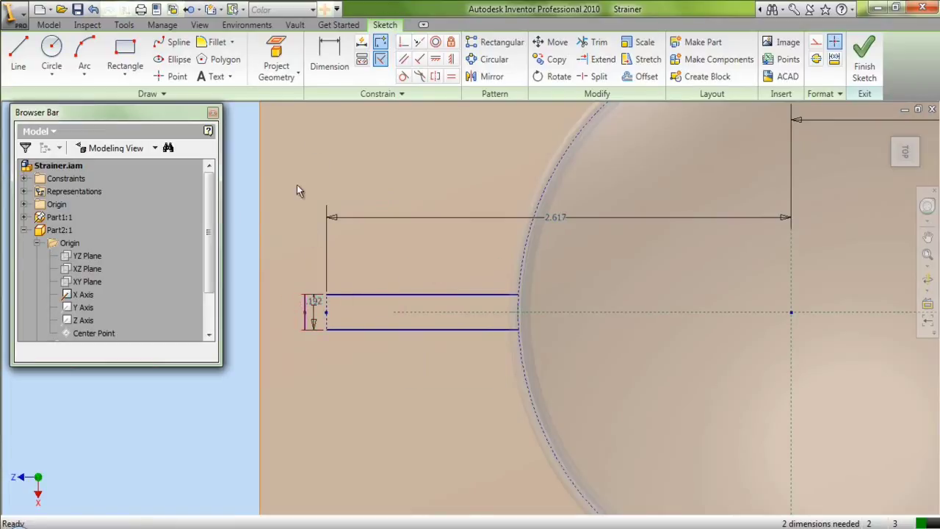
left_click(324, 70)
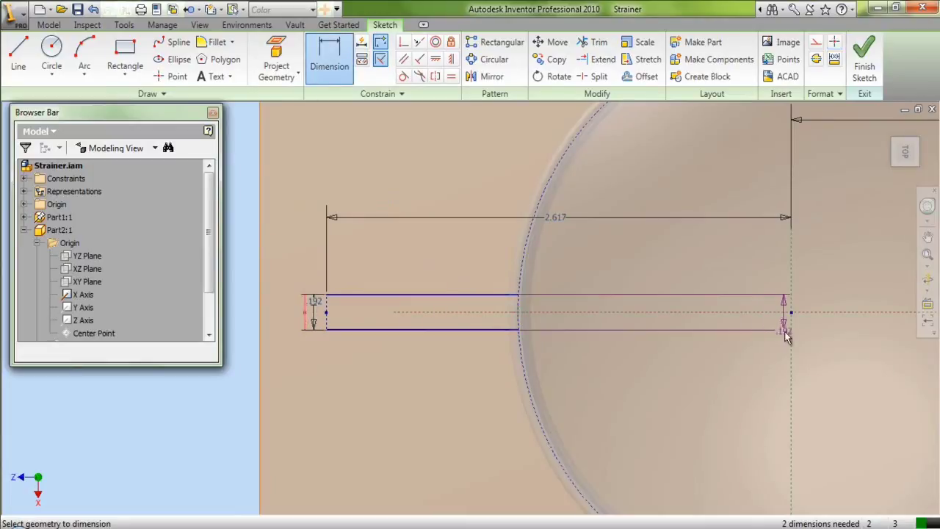
left_click(623, 294)
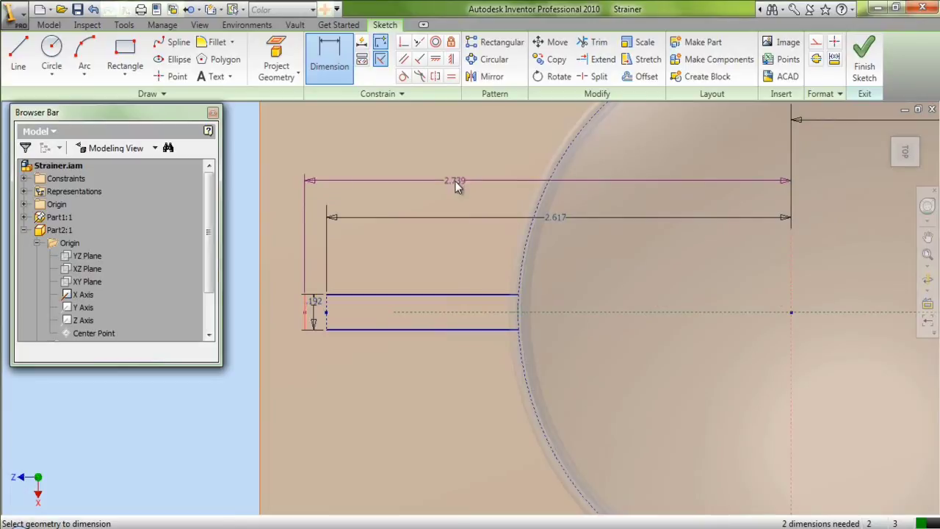
left_click(455, 182)
type("2.994")
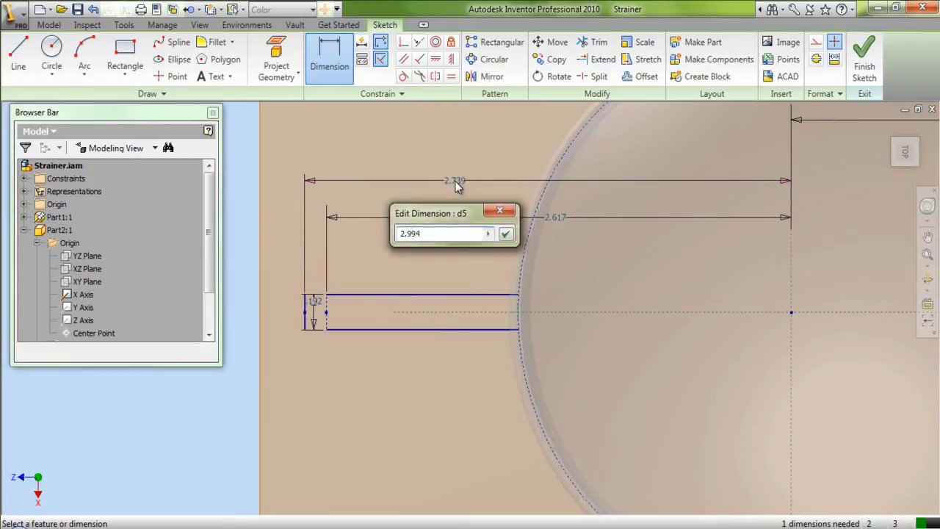
key("Return")
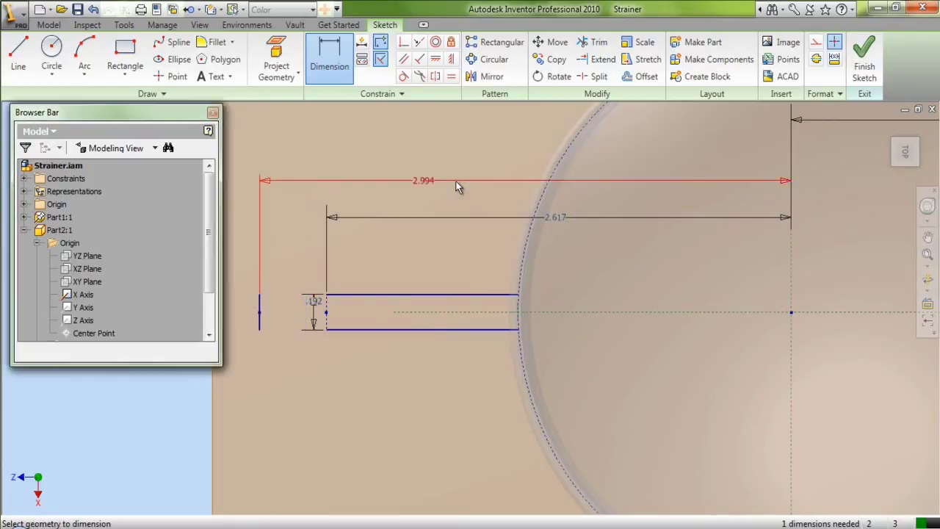
right_click(453, 152)
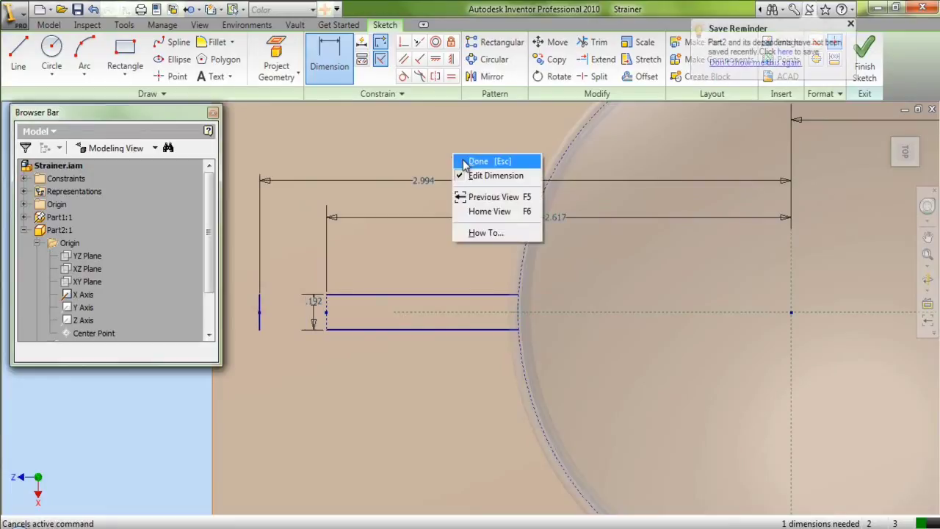
left_click(474, 158)
left_click(20, 63)
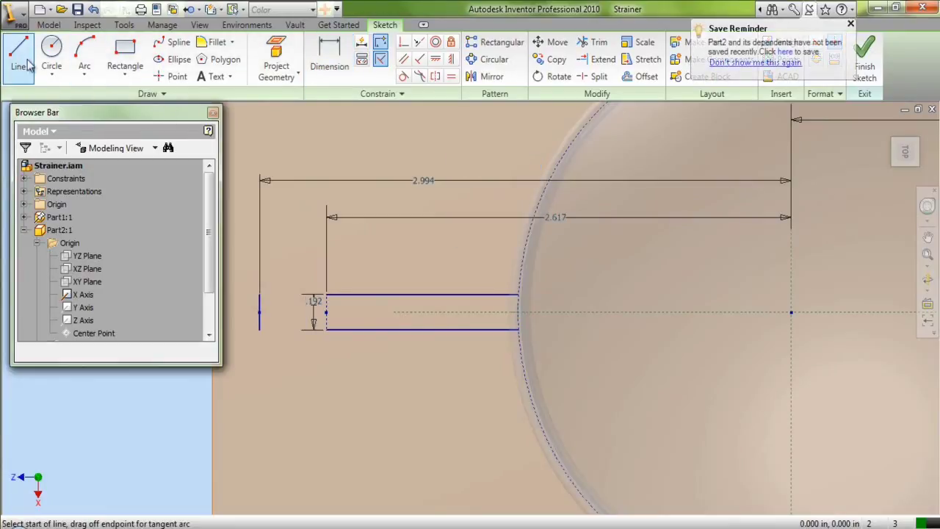
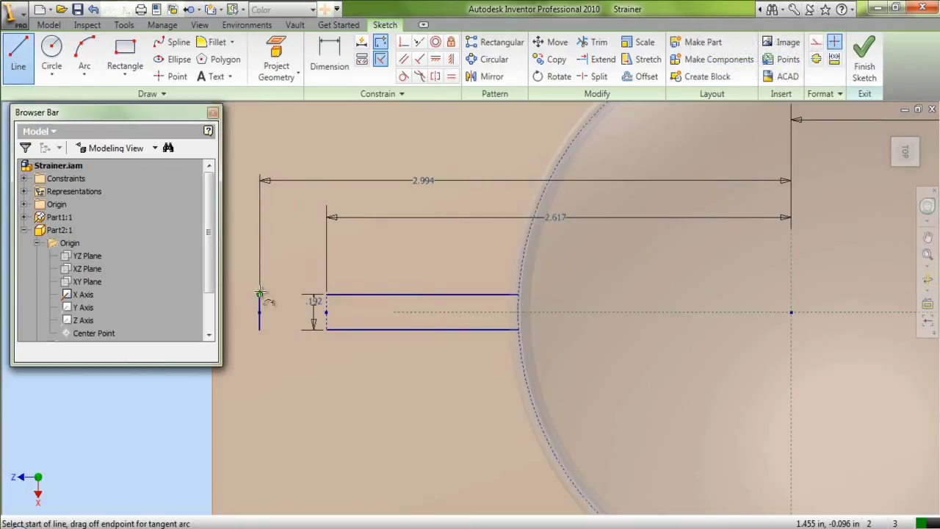
right_click(279, 213)
left_click(294, 218)
- Dimension the outer vertical line's length at 0.254 in
key("d")
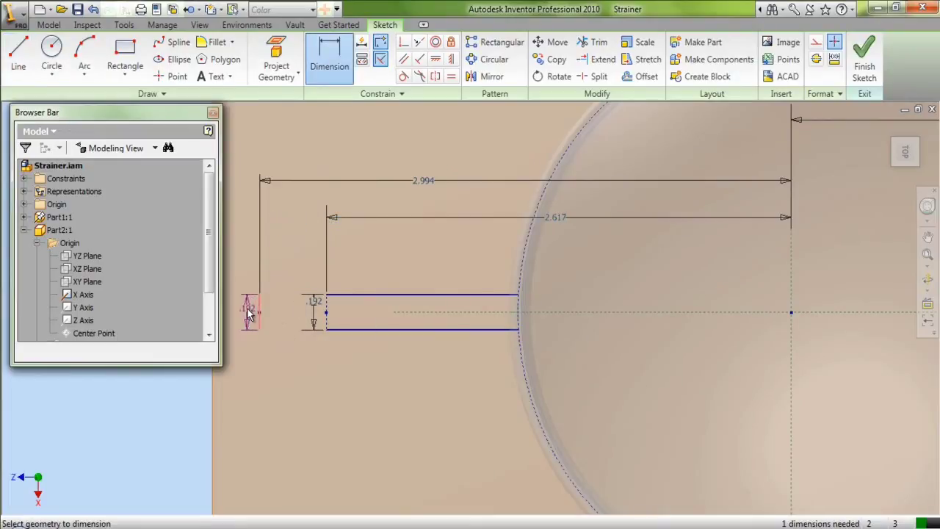
left_click(247, 315)
type(".254")
key("Return")
right_click(285, 253)
left_click(292, 259)
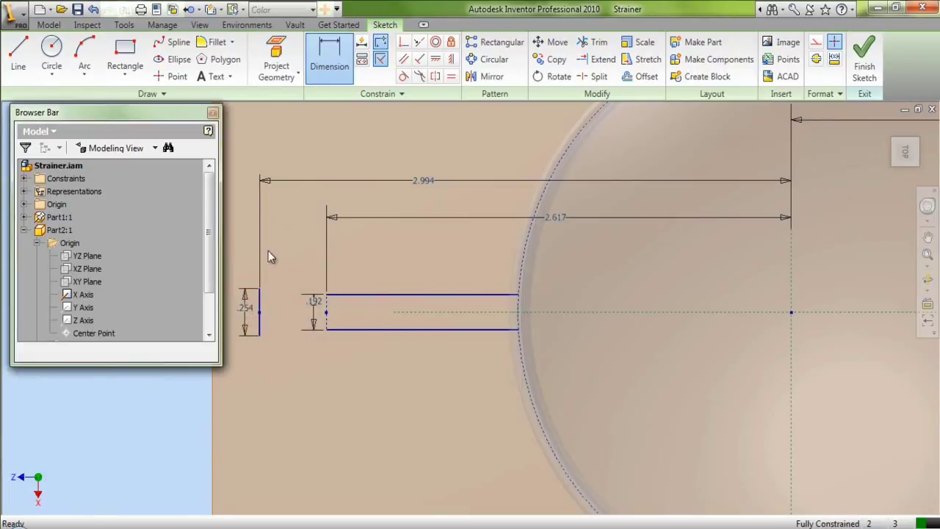
- Draw two tapered lines joining the outer vertical line's endpoints to the matching endpoints of the 0.192 in construction line
key("l")
left_click(260, 290)
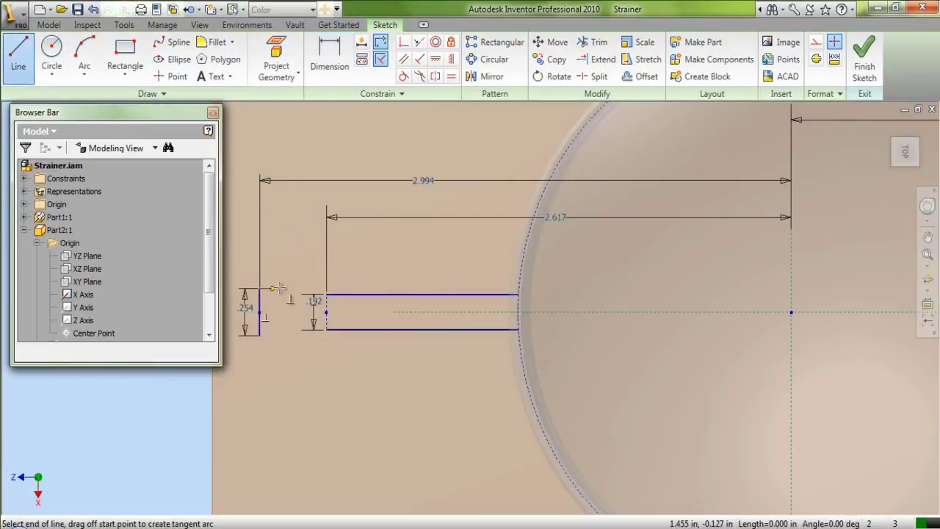
left_click(327, 294)
left_click(258, 335)
left_click(327, 329)
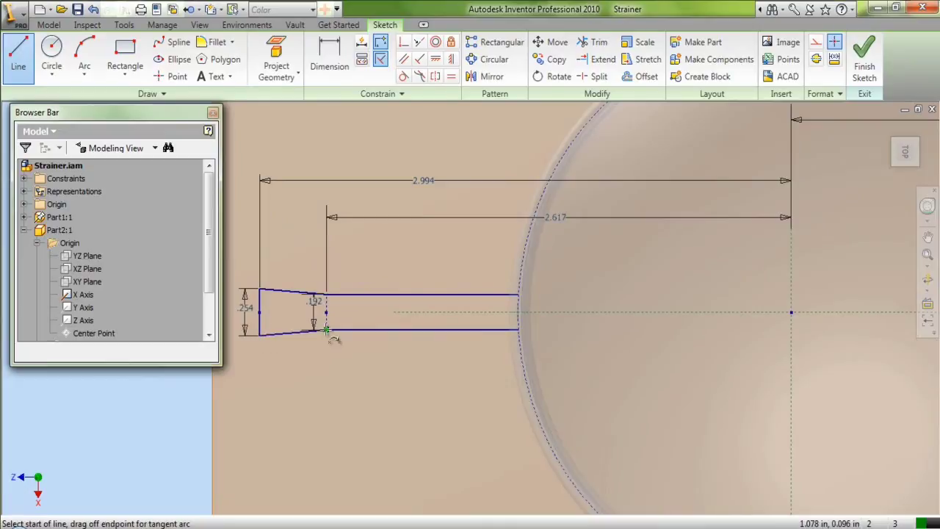
right_click(368, 242)
left_click(394, 251)
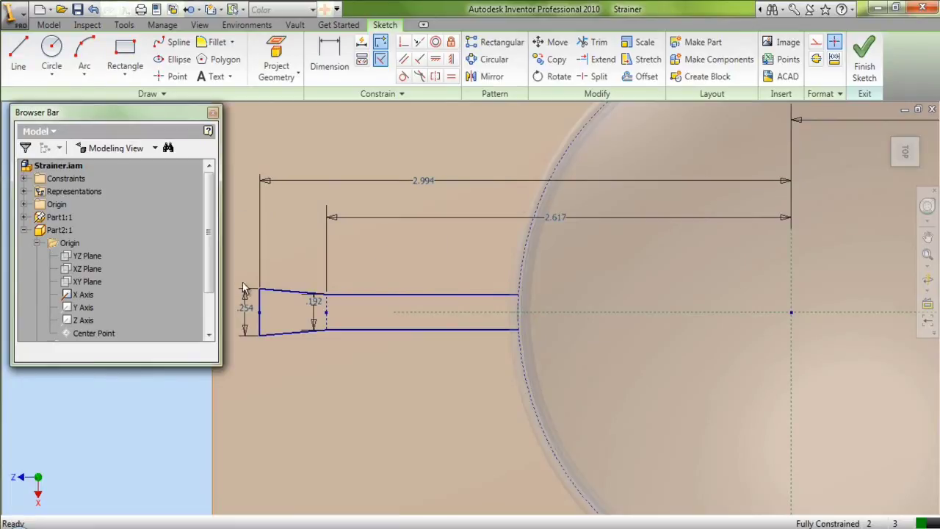
- Convert the outer 0.254 in vertical line to construction geometry
left_click(259, 313)
left_click(816, 41)
left_click(445, 238)
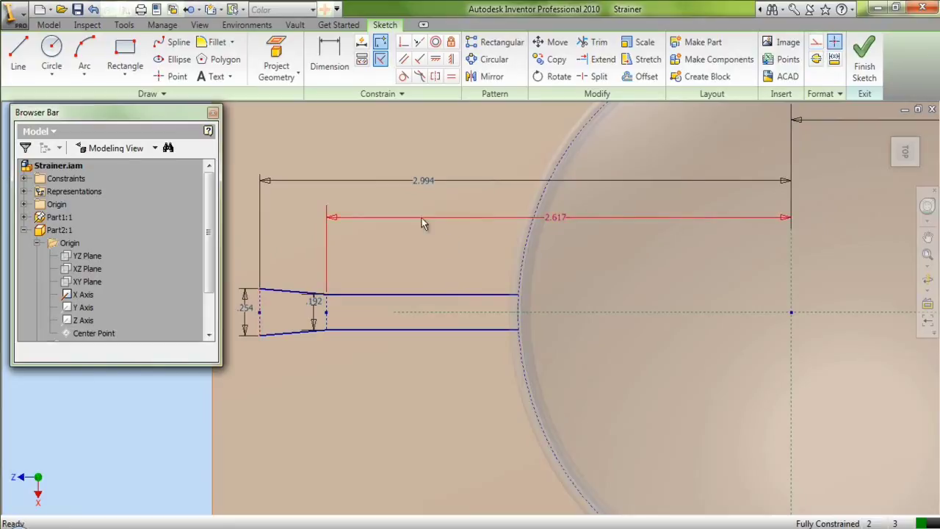
- Offset the 0.254 in vertical construction line outward from the handle, away from the bowl
left_click(928, 237)
left_click_drag(561, 321, 710, 332)
right_click(554, 286)
left_click(588, 294)
left_click(640, 76)
left_click(409, 310)
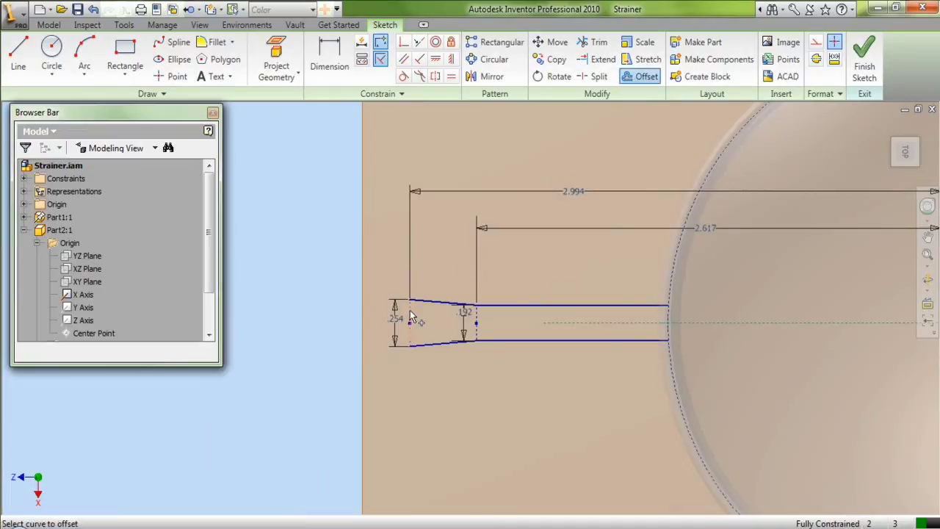
right_click(344, 302)
left_click(348, 315)
left_click(335, 313)
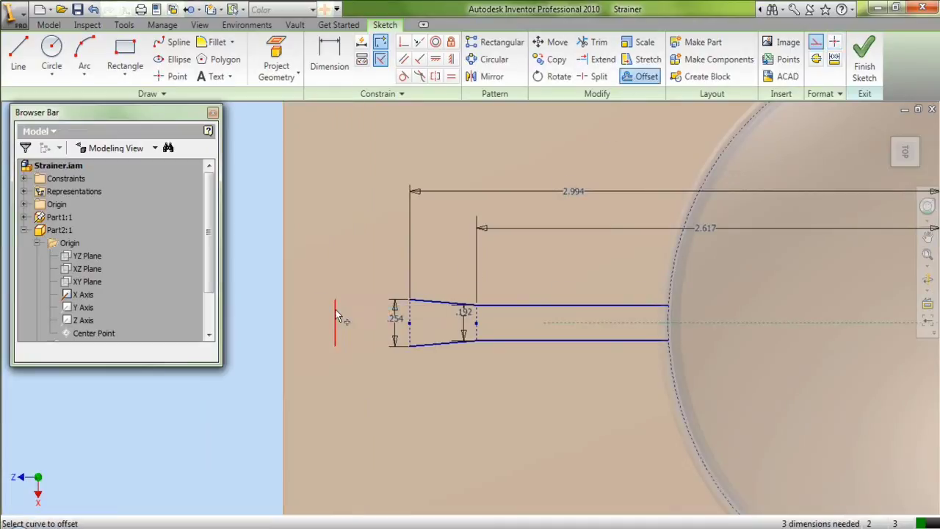
right_click(325, 237)
left_click(346, 246)
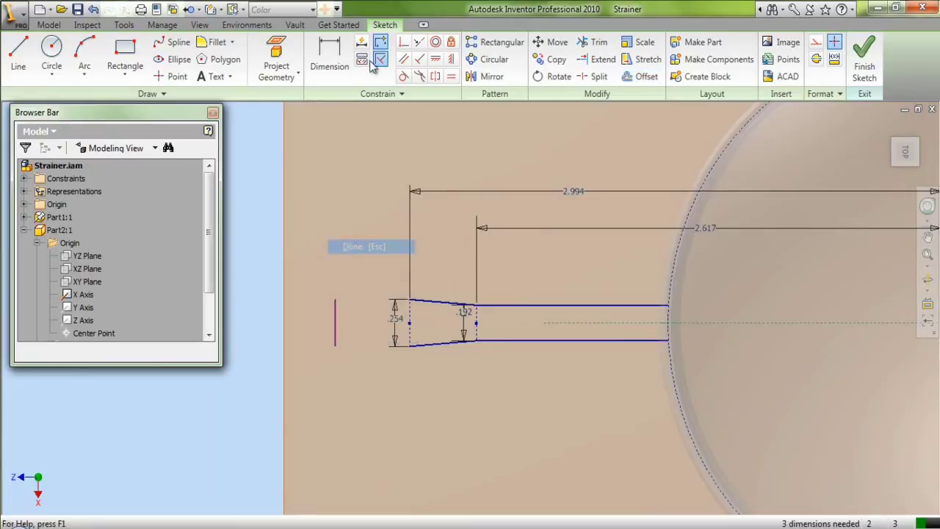
- Constrain the midpoint of the new offset line coincident with the circle's horizontal construction line
left_click(403, 42)
left_click(336, 325)
left_click(616, 324)
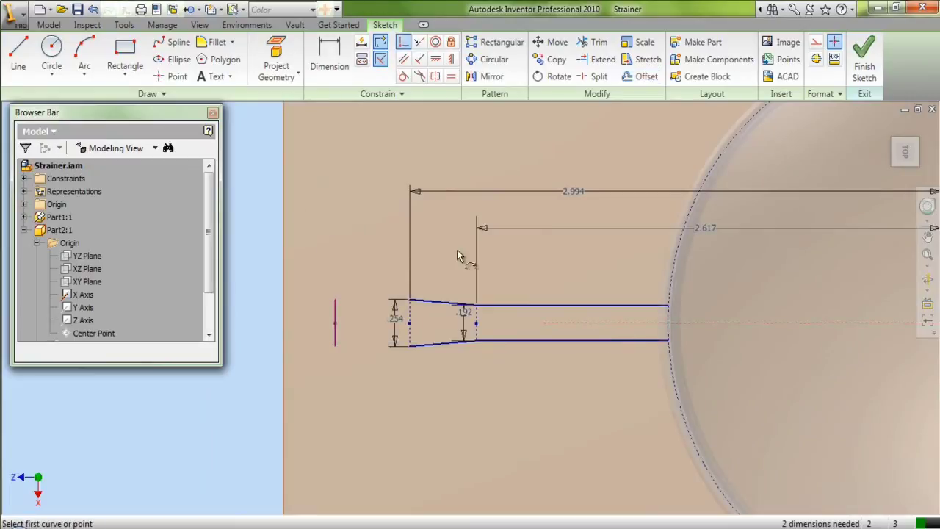
right_click(327, 149)
left_click(349, 151)
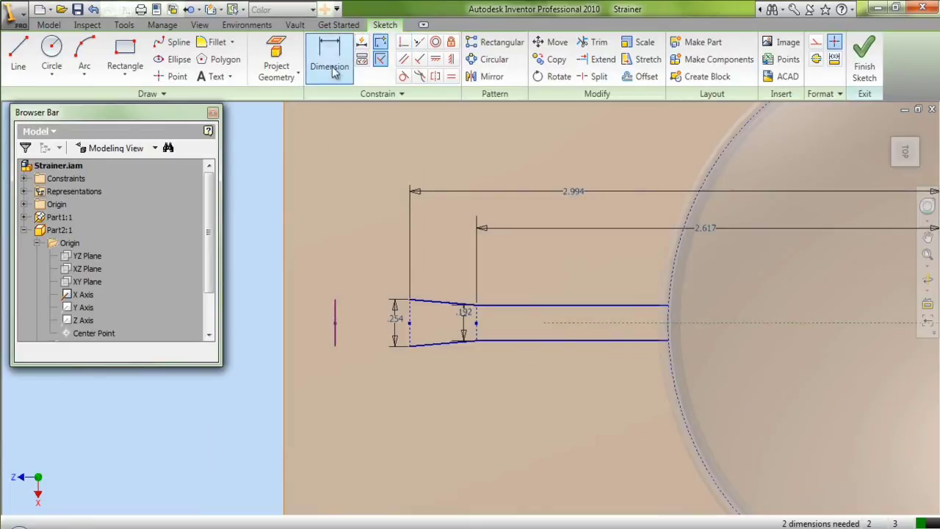
- Dimension the new outer vertical line's length at 0.812 in
left_click(329, 59)
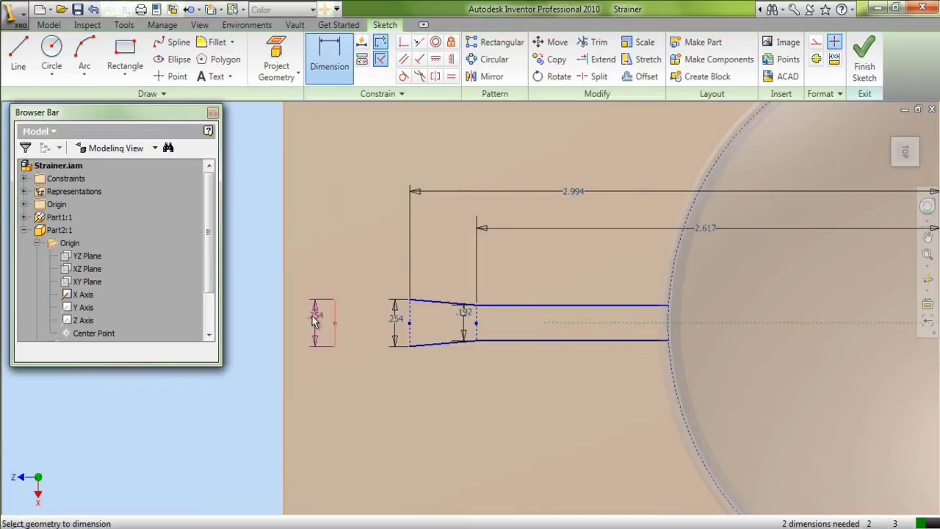
left_click(307, 319)
type(".")
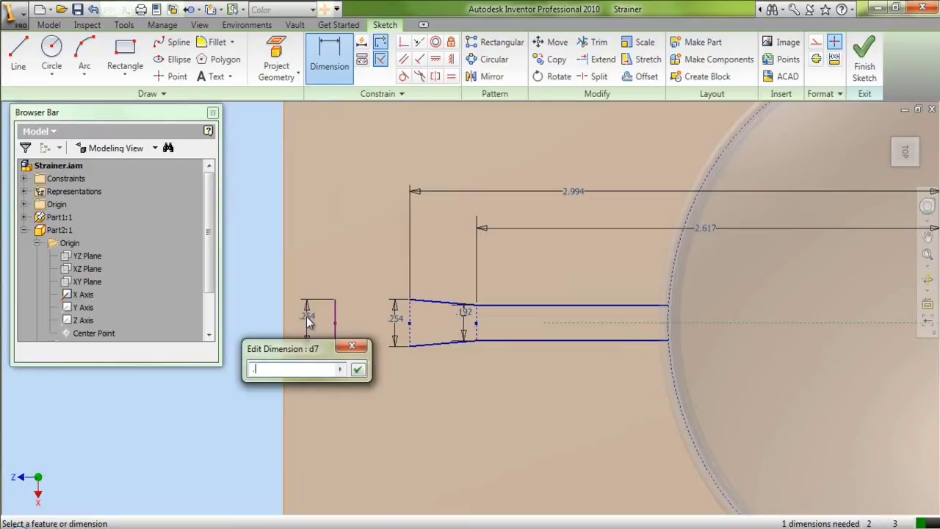
type("812")
key("Return")
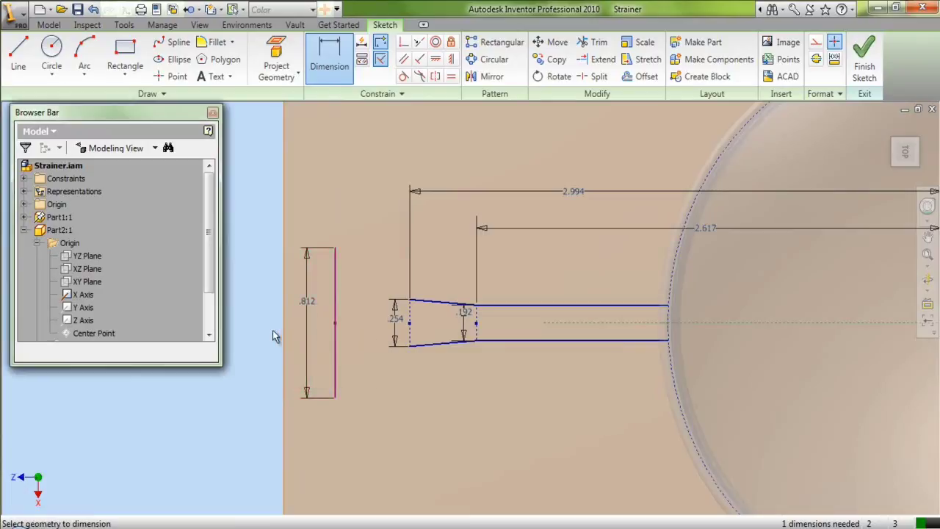
- Dimension the 0.812 in line 5.755 in from the circle's vertical construction line
scroll(273, 323, "up", 2)
left_click(306, 296)
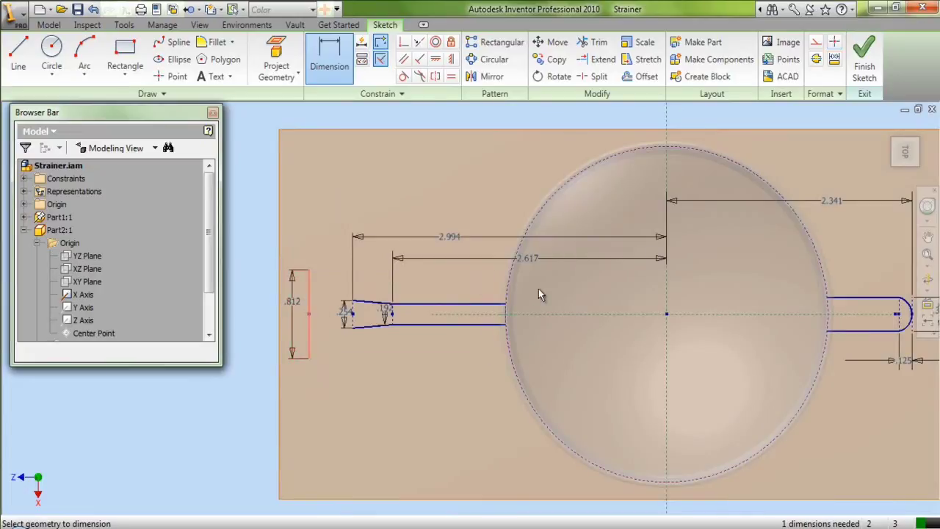
left_click(668, 292)
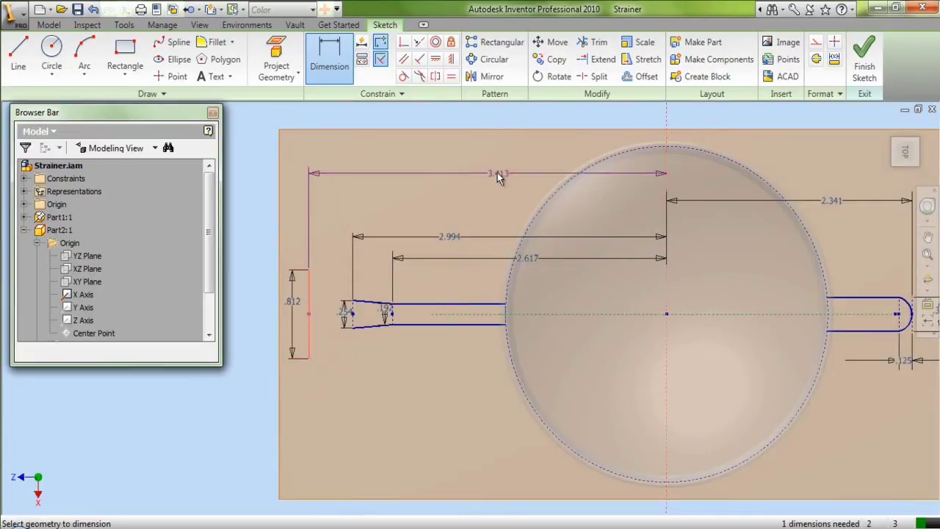
left_click(481, 165)
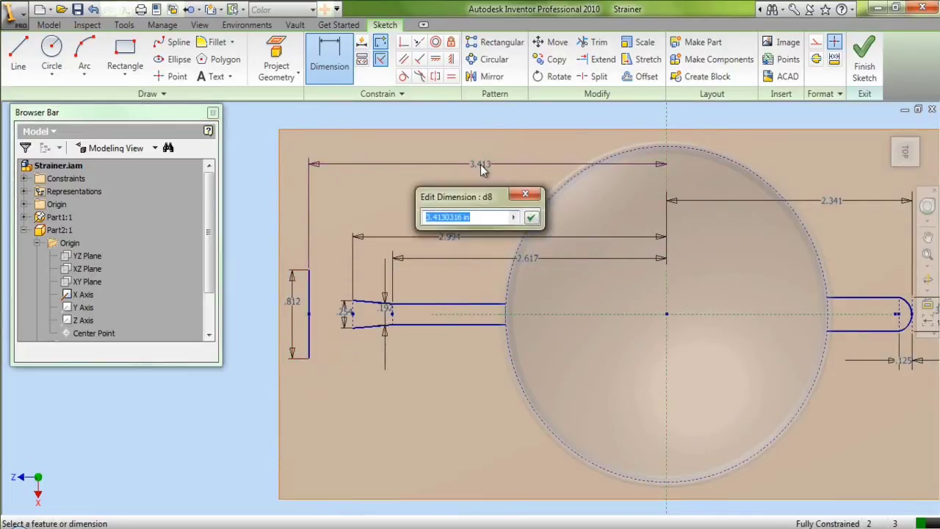
type("5.7")
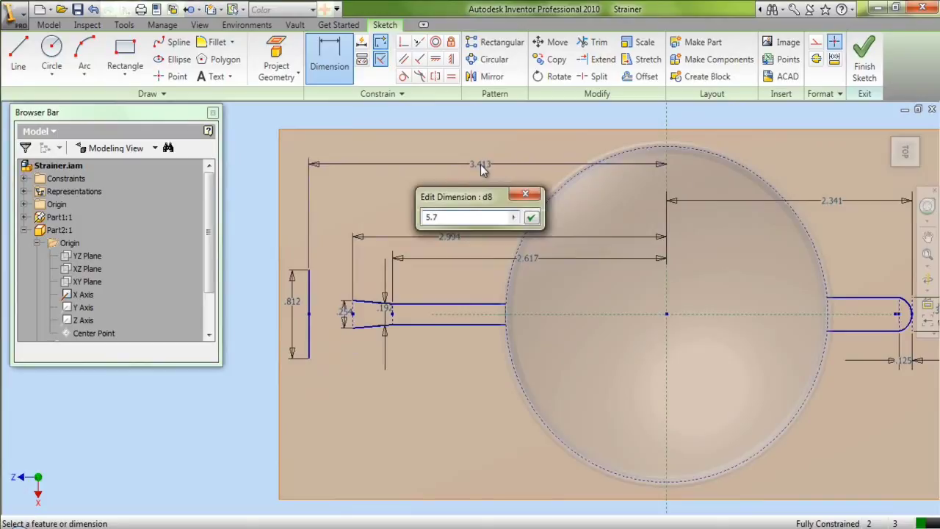
type("55")
key("Return")
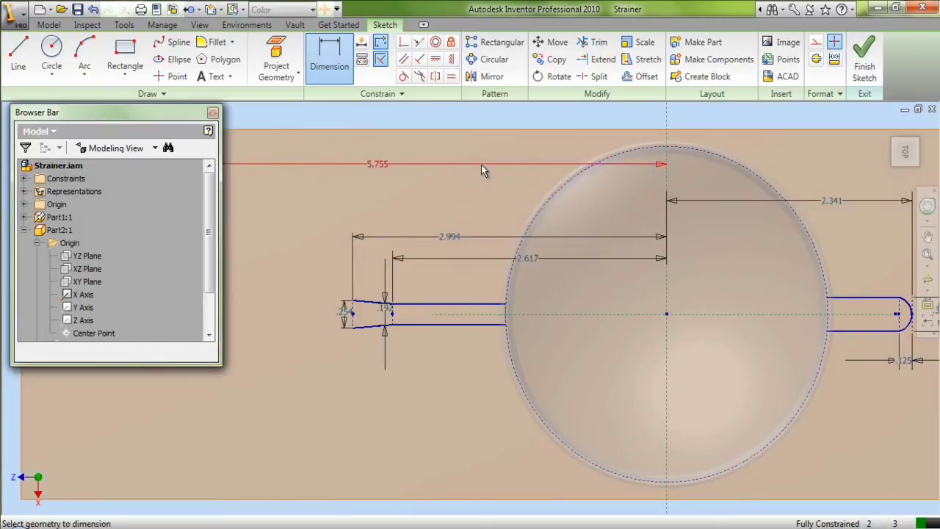
right_click(460, 176)
left_click(473, 184)
- Draw two tapered lines joining the 0.812 in line's endpoints to the 0.254 in line's, and convert the 0.812 in line to construction geometry
left_click(927, 254)
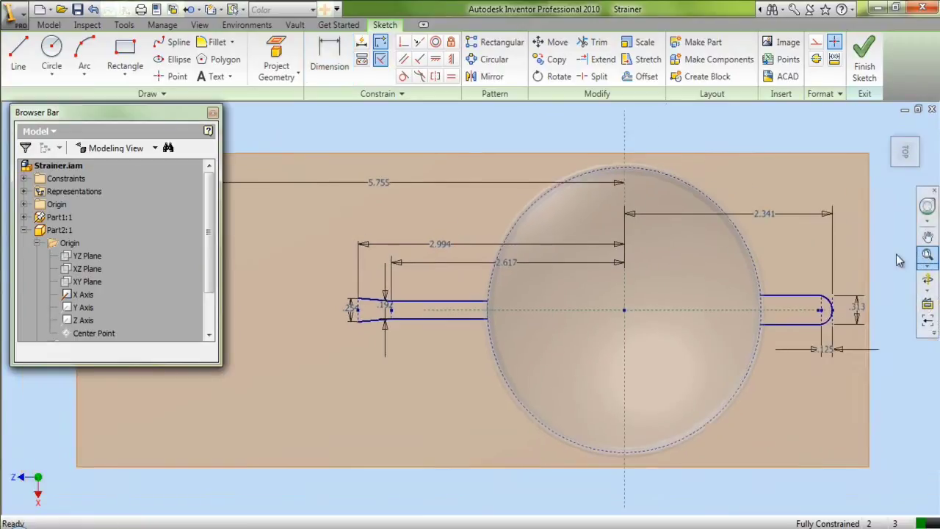
scroll(379, 290, "up", 1)
left_click_drag(150, 364, 152, 246)
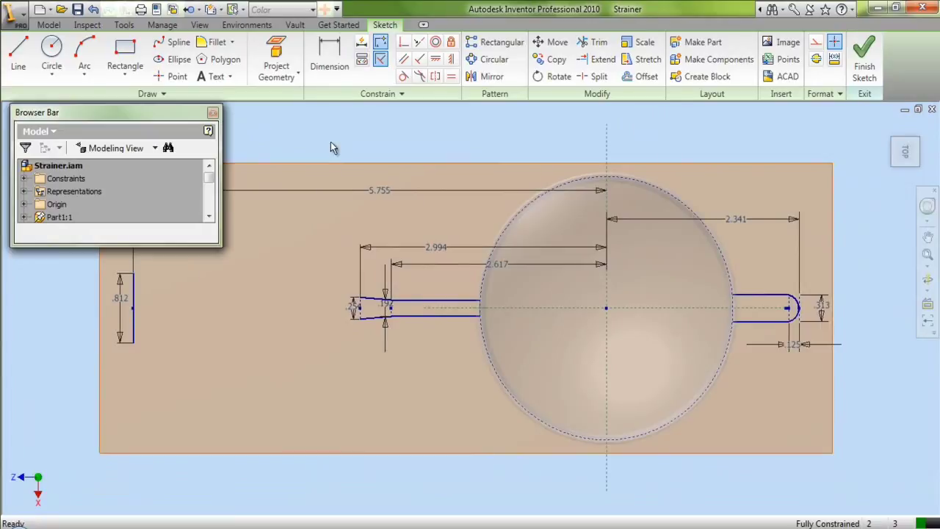
left_click(18, 64)
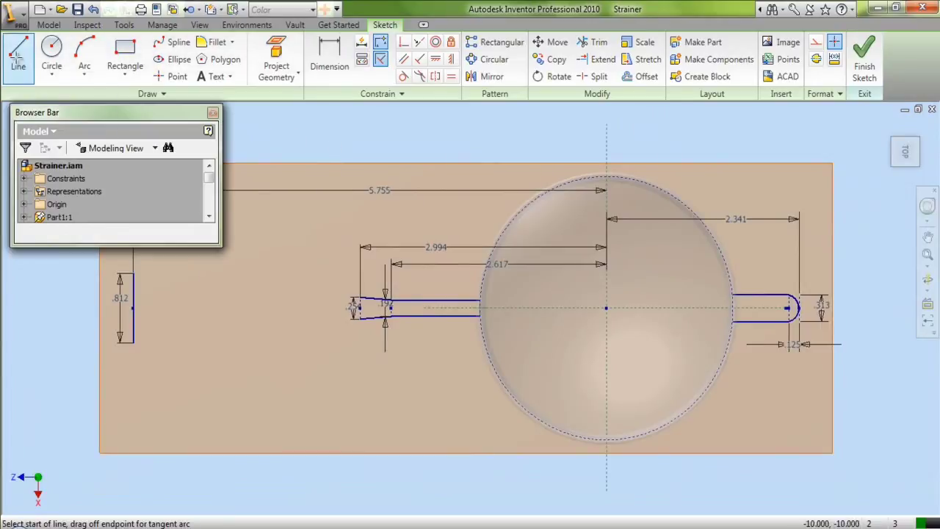
left_click(134, 343)
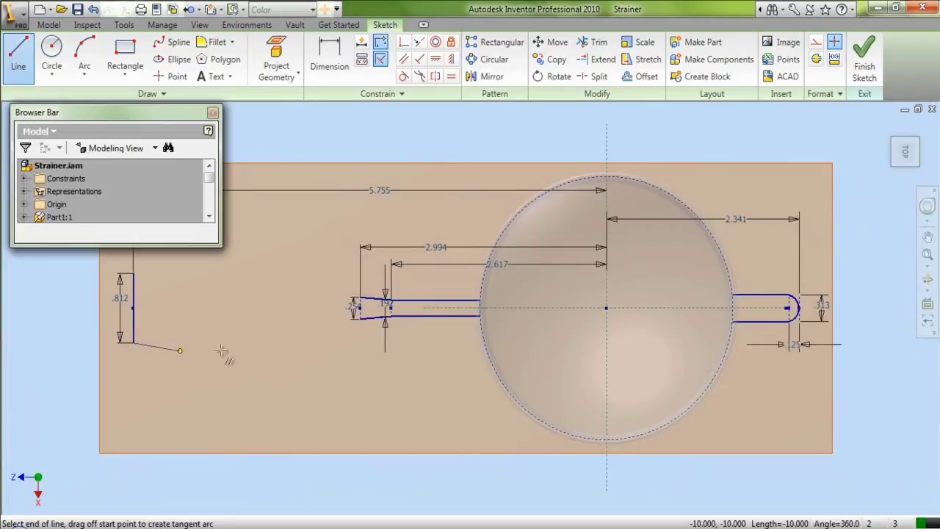
left_click(359, 321)
left_click(133, 273)
left_click(359, 298)
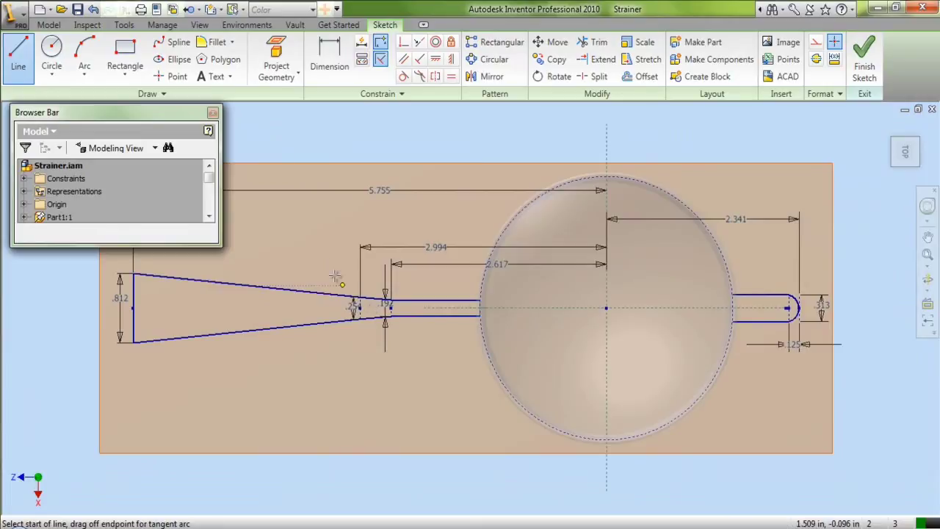
right_click(321, 259)
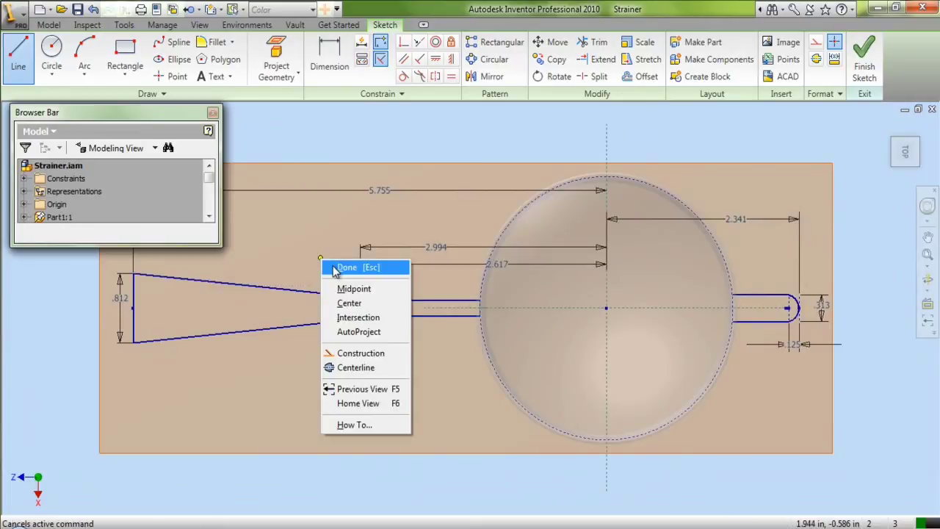
left_click(346, 267)
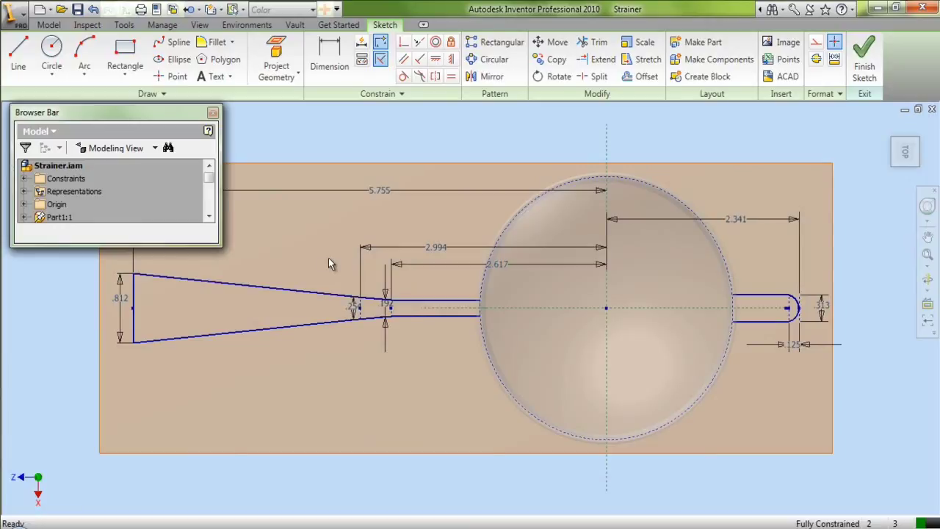
left_click(133, 320)
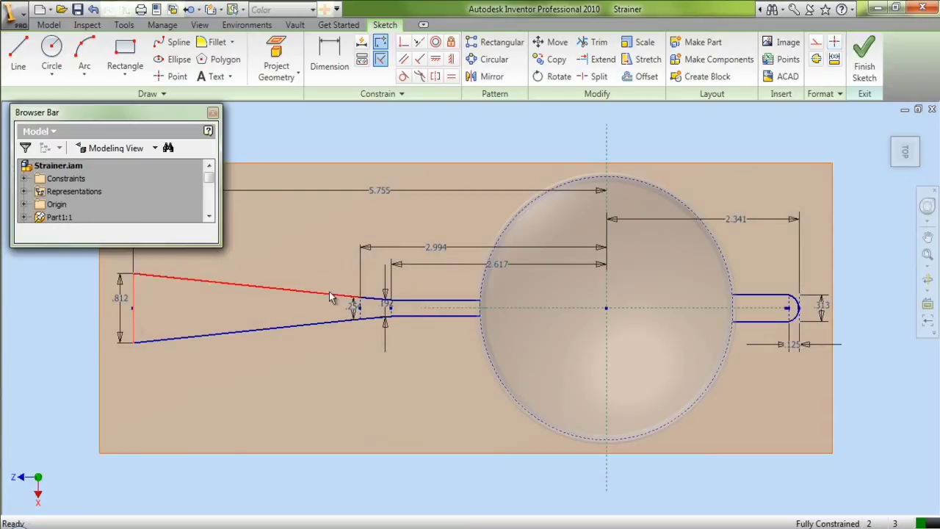
left_click(835, 41)
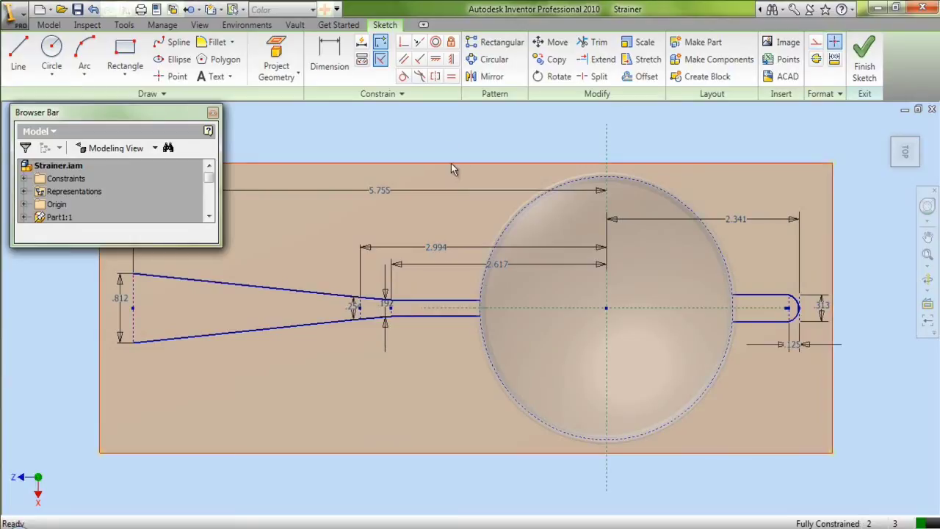
- Turn off the visibility of the work plane behind the sketch
left_click(451, 163)
right_click(450, 218)
left_click(470, 335)
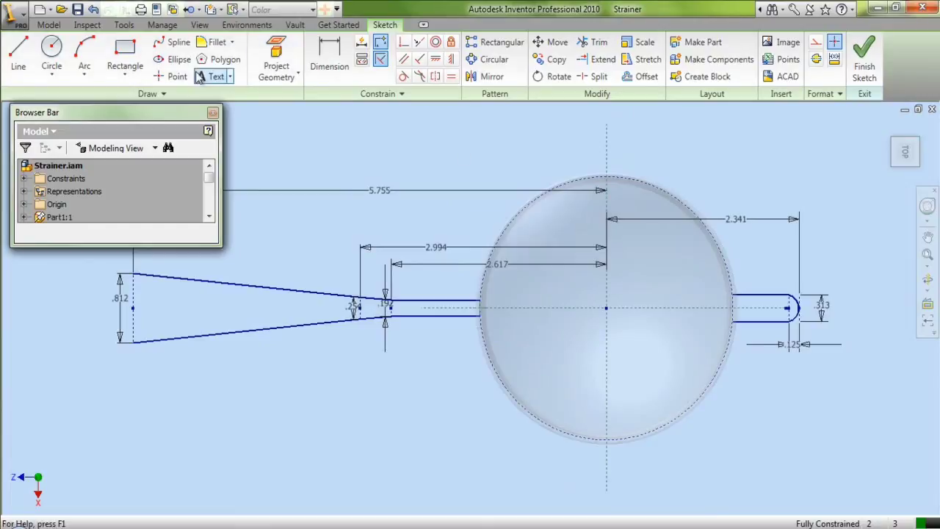
- Place a sketch point beyond the handle's wide end and constrain it coincident with the horizontal construction line
left_click(173, 77)
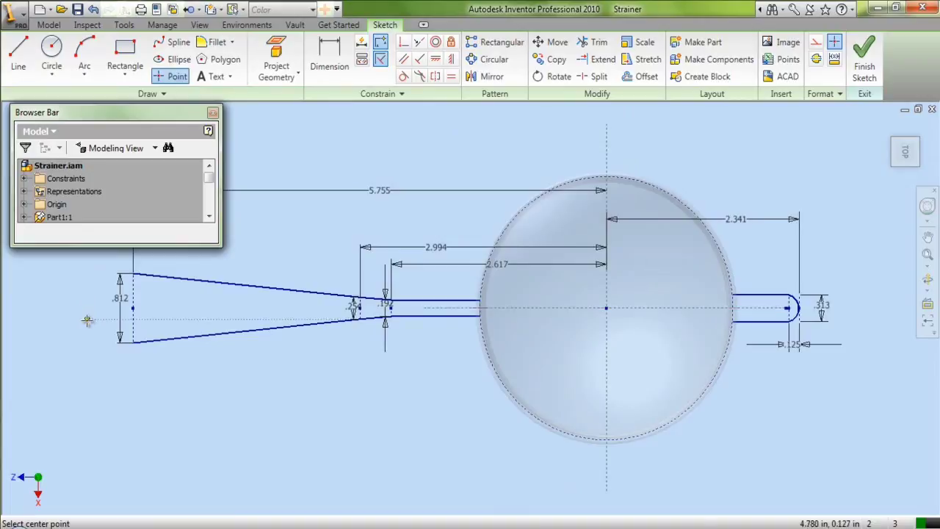
right_click(343, 132)
left_click(371, 142)
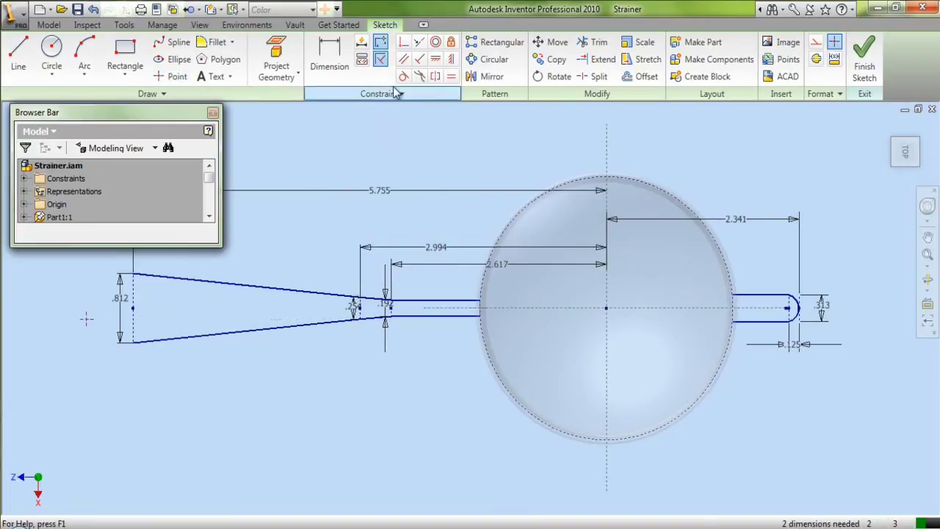
left_click(403, 42)
left_click(88, 318)
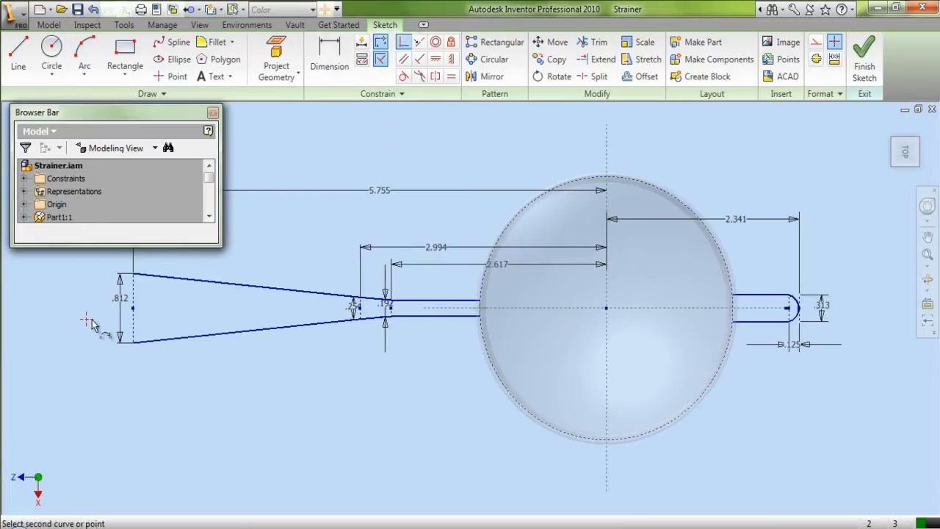
left_click(456, 311)
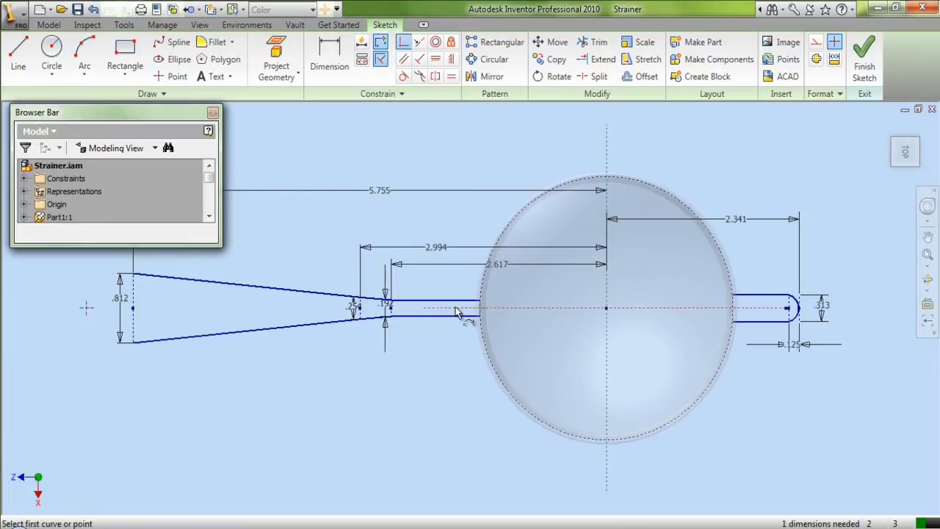
- Dimension the sketch point 8.545 in from the outer end of the rounded support tab
left_click(333, 70)
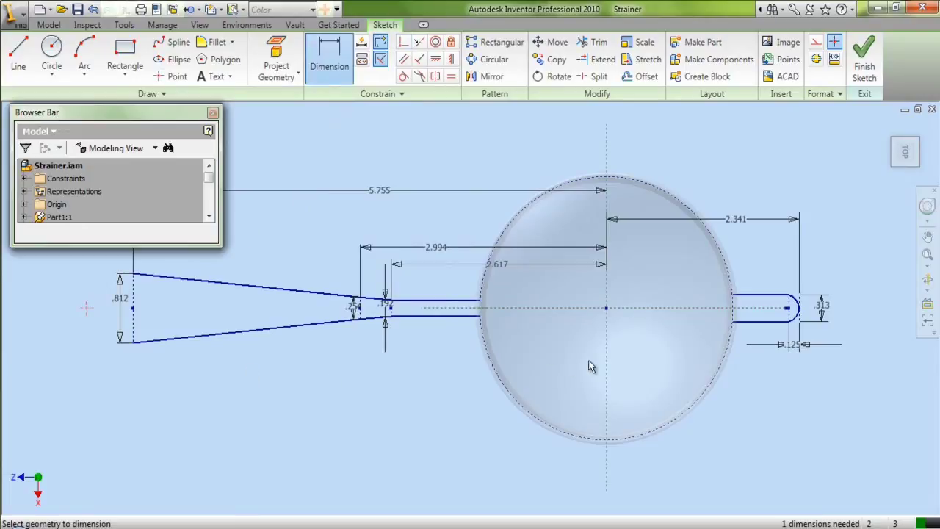
left_click(803, 325)
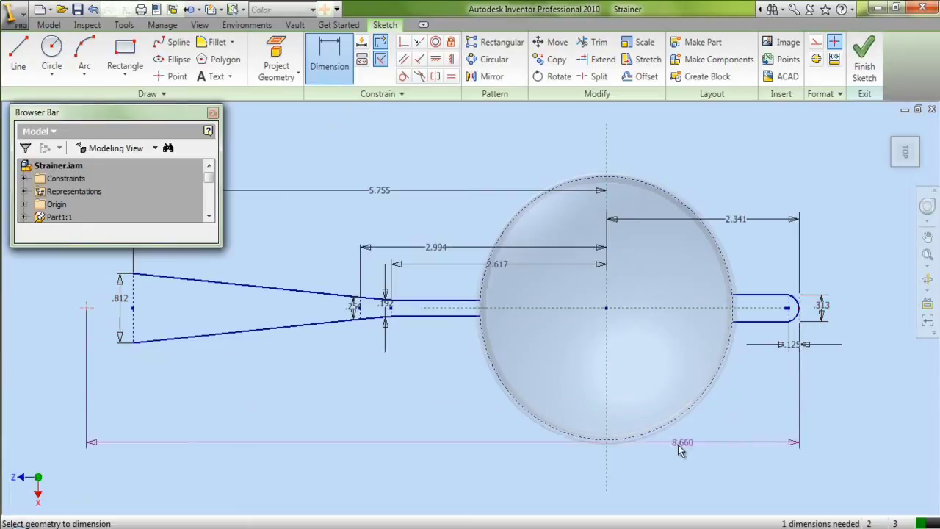
left_click(437, 445)
type("8.545")
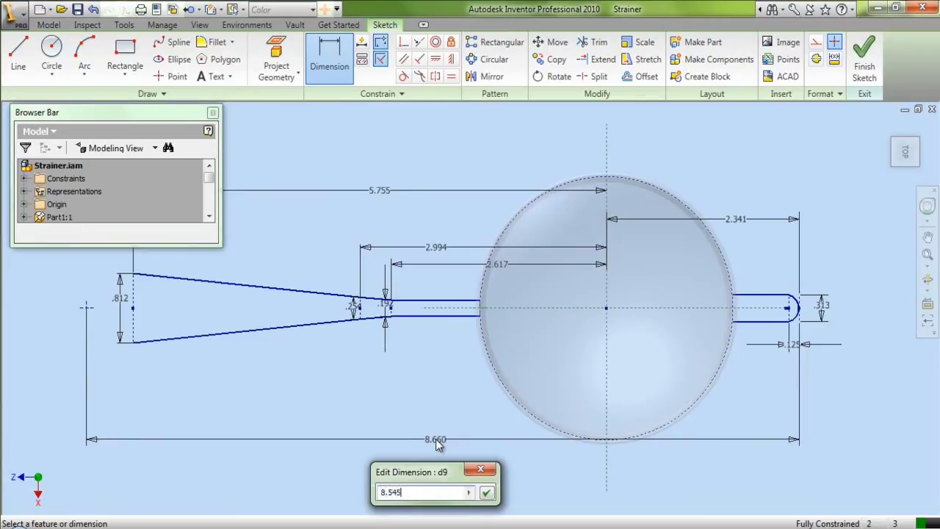
key("Return")
right_click(295, 361)
left_click(306, 371)
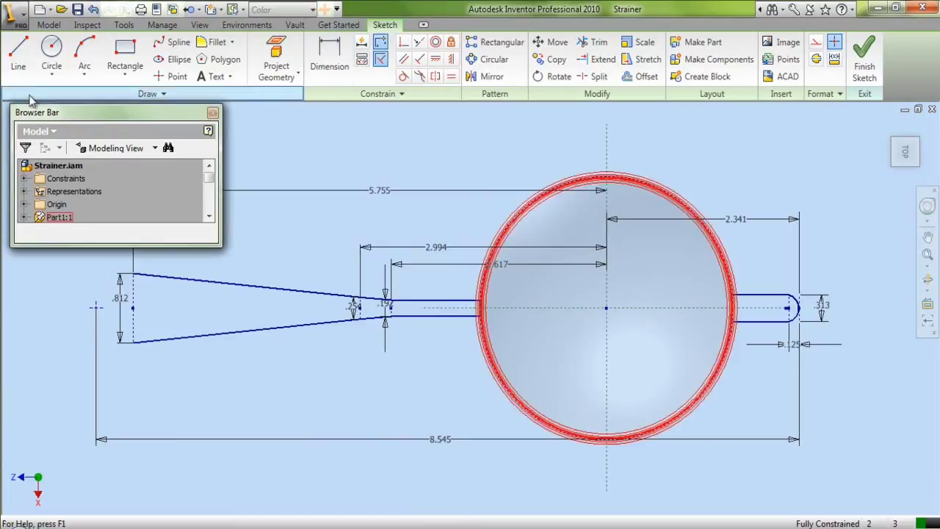
- Draw a three-point arc between the 0.812 in line's endpoints, passing through the sketch point, to round the handle's end
left_click(84, 57)
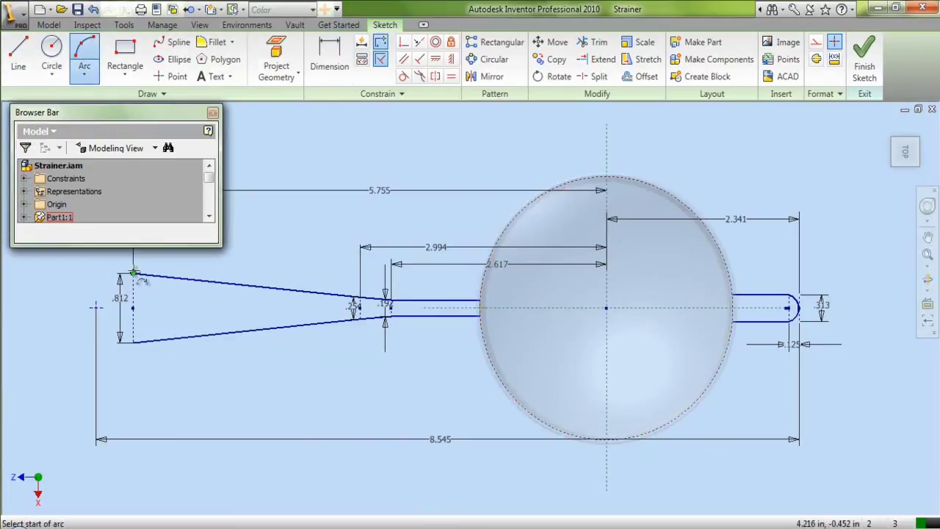
left_click(132, 273)
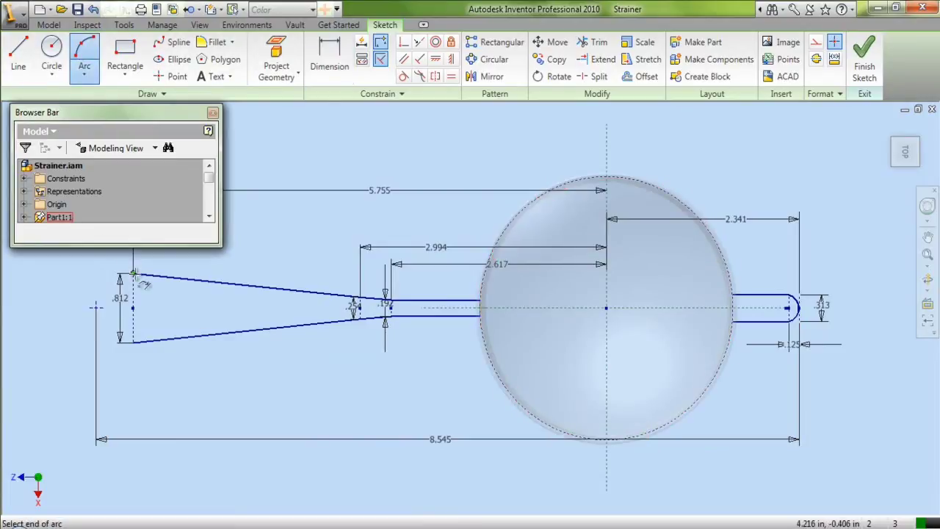
left_click(133, 342)
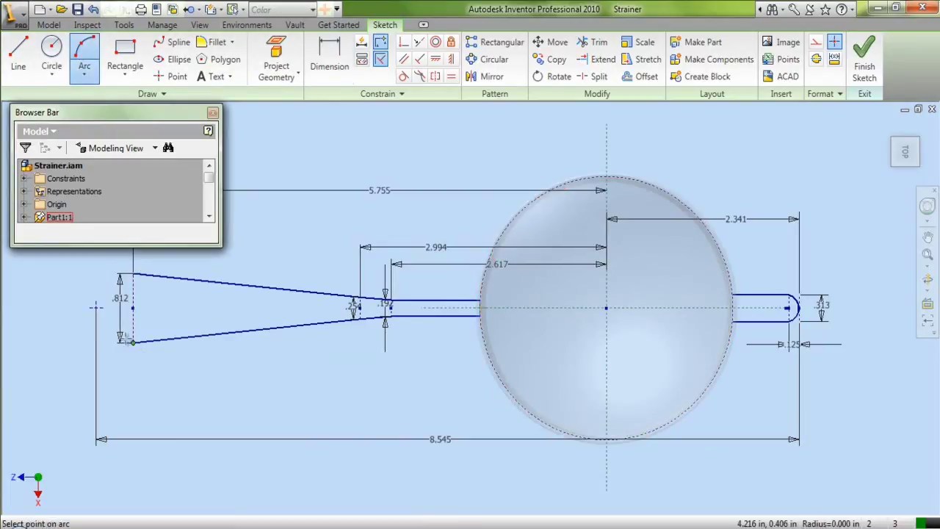
left_click(96, 307)
right_click(170, 309)
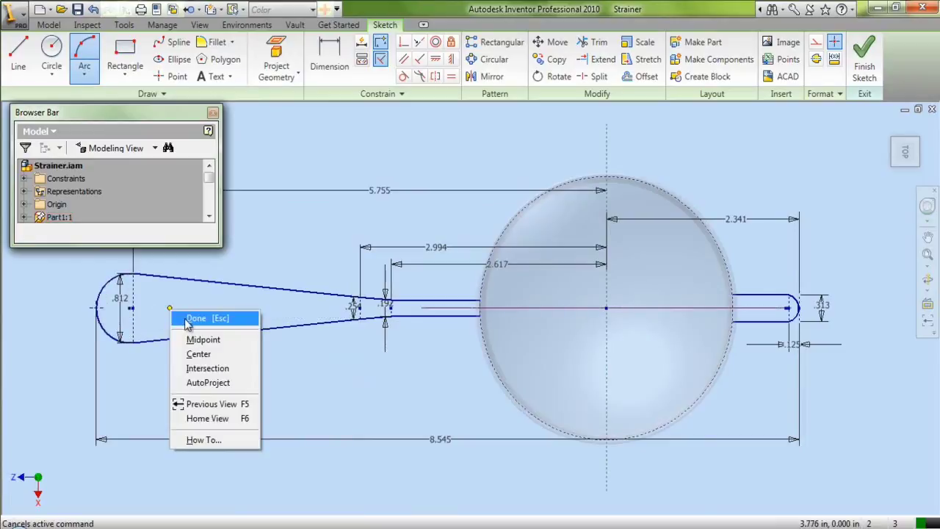
- Draw a center-point arc about the bowl's center along the upper rim, from the handle's upper edge to the support tab's upper edge
left_click(195, 318)
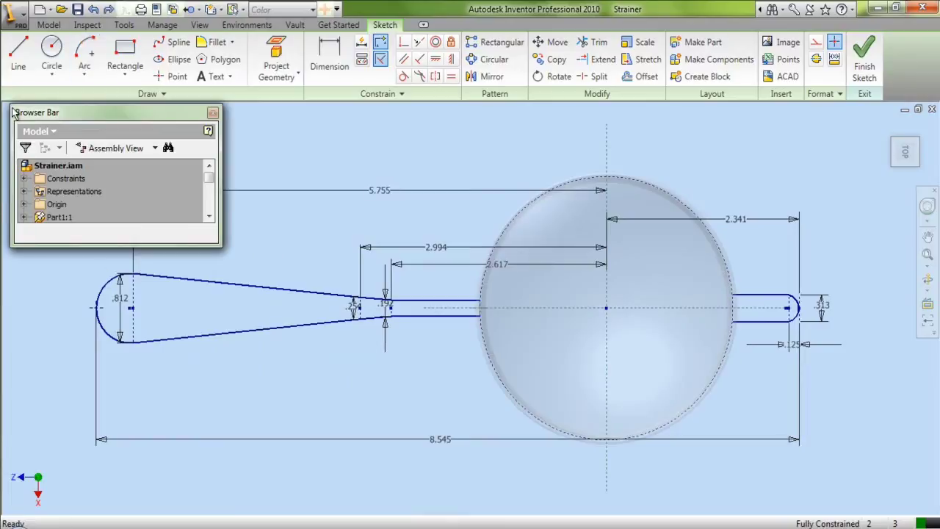
left_click(86, 80)
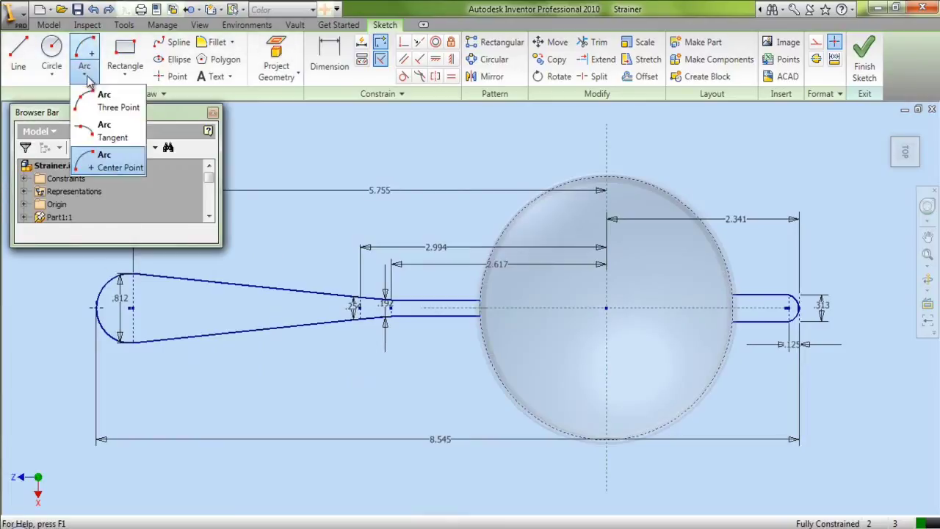
left_click(105, 162)
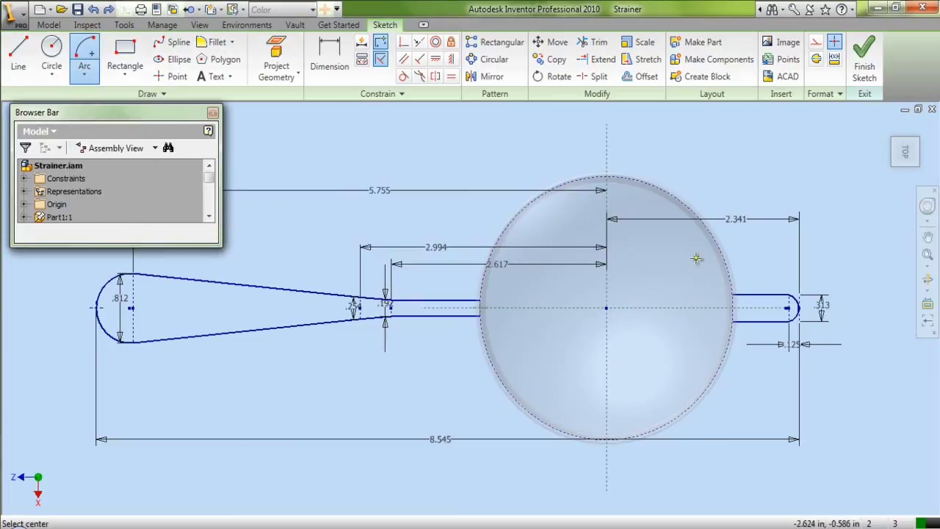
scroll(696, 258, "down", 3)
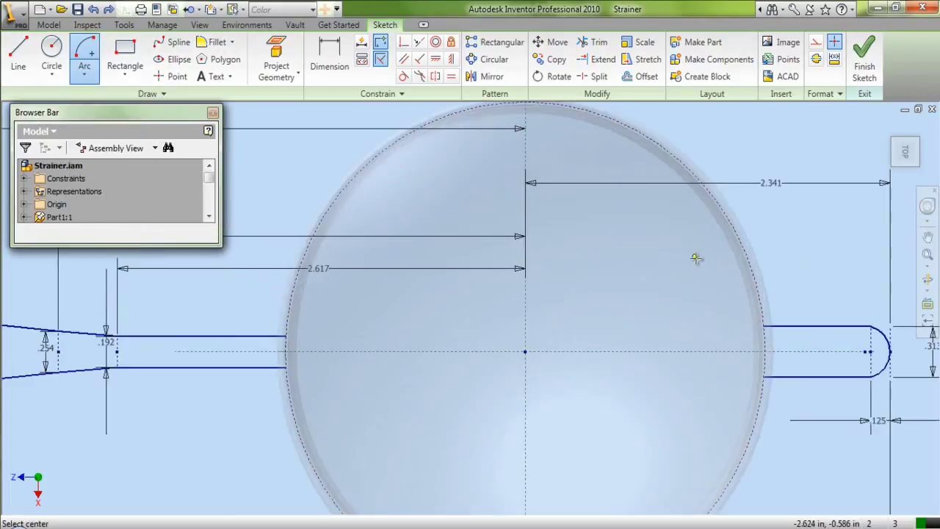
left_click(525, 352)
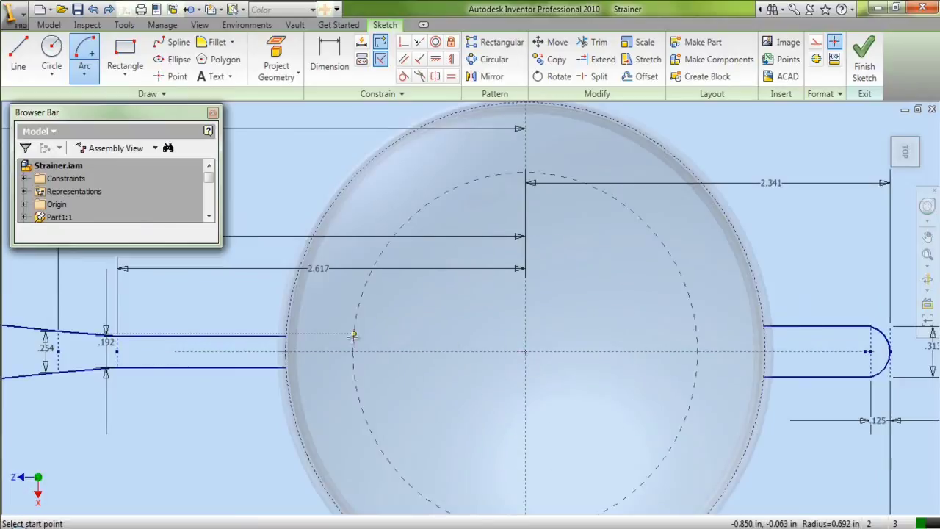
left_click(290, 338)
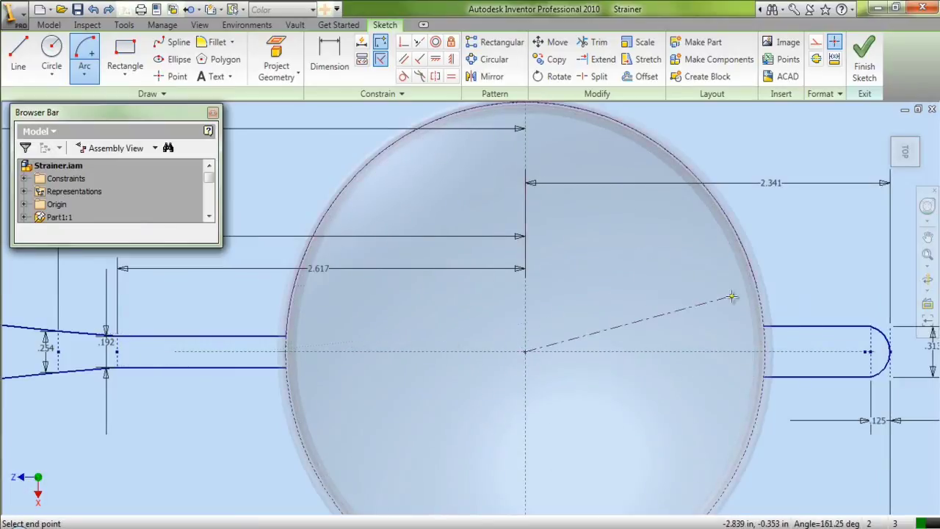
left_click(764, 326)
- Draw a matching center-point arc along the lower rim, from the handle's lower edge to the support tab's lower edge
left_click(928, 236)
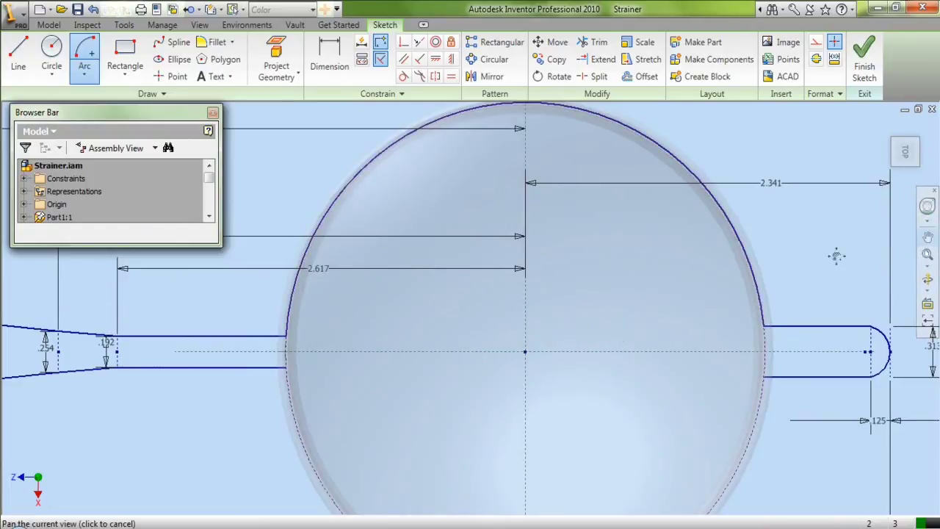
left_click_drag(600, 314, 602, 194)
right_click(592, 189)
left_click(613, 197)
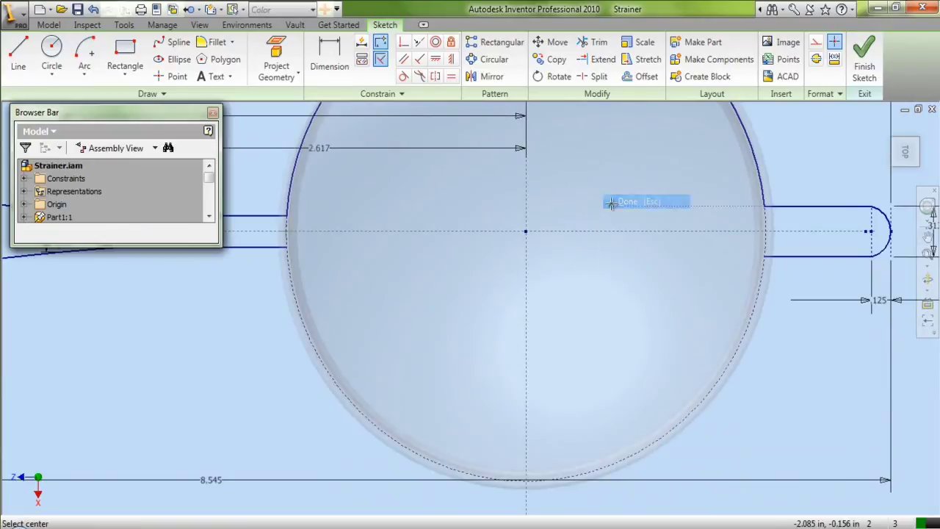
left_click(526, 232)
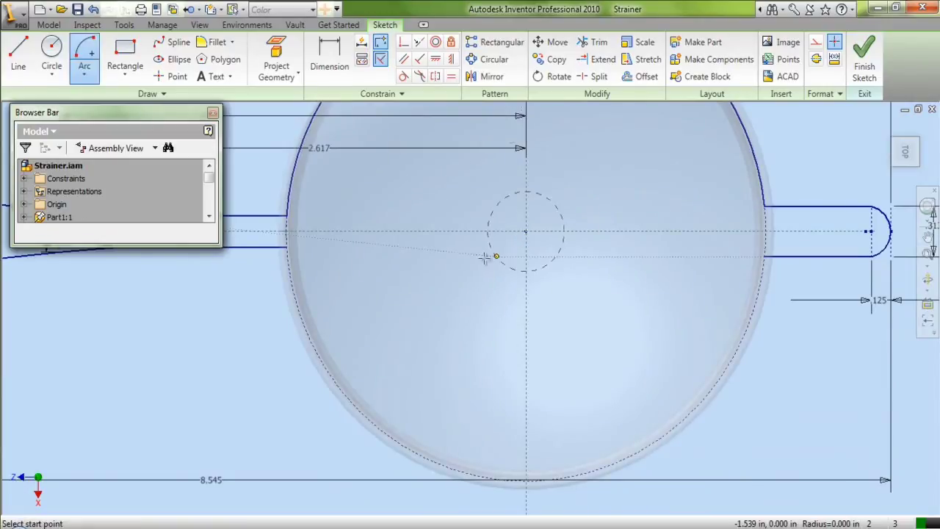
left_click(288, 247)
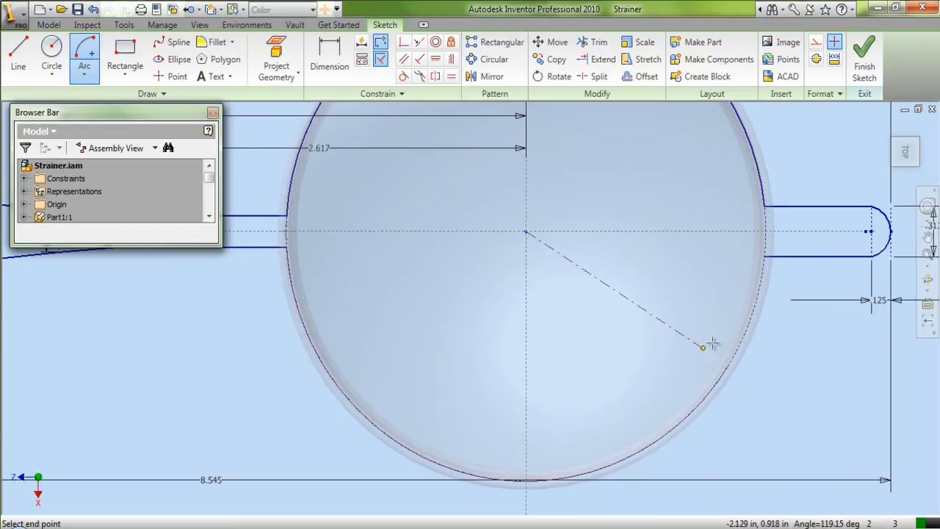
left_click(765, 257)
right_click(661, 316)
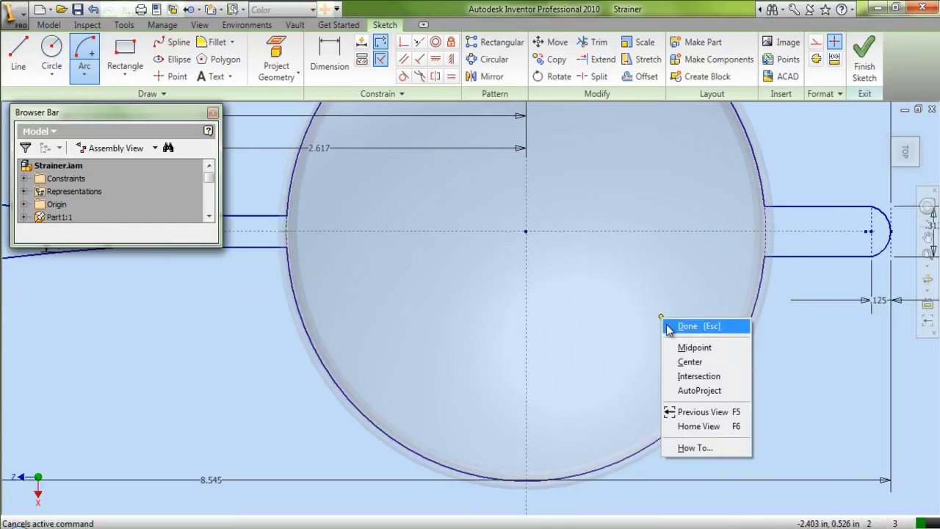
left_click(687, 326)
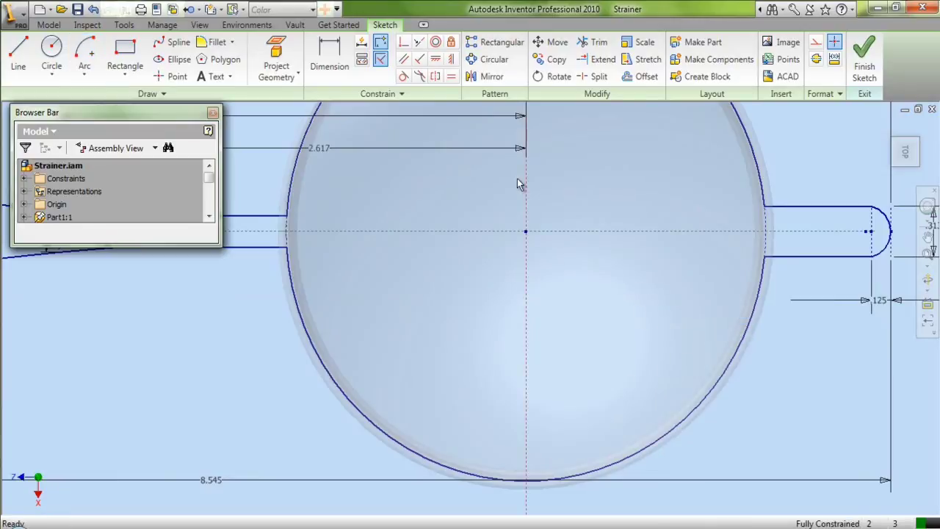
- Fillet both corners where the support tab meets the rim arcs with a 0.125 in radius
left_click(213, 41)
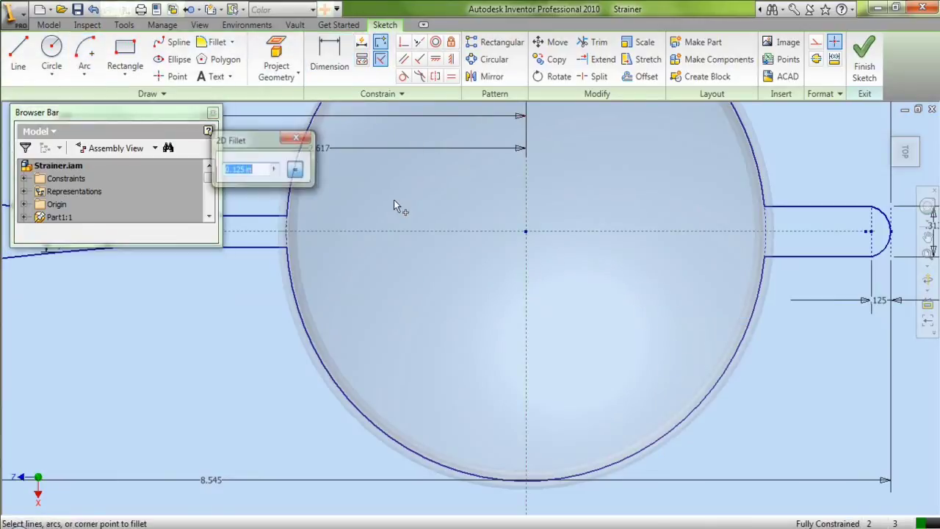
left_click(764, 194)
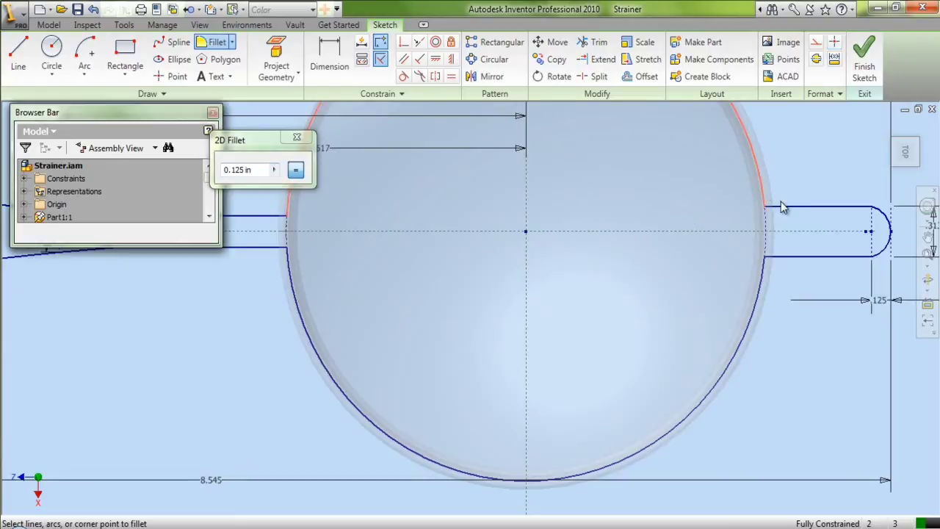
left_click(784, 209)
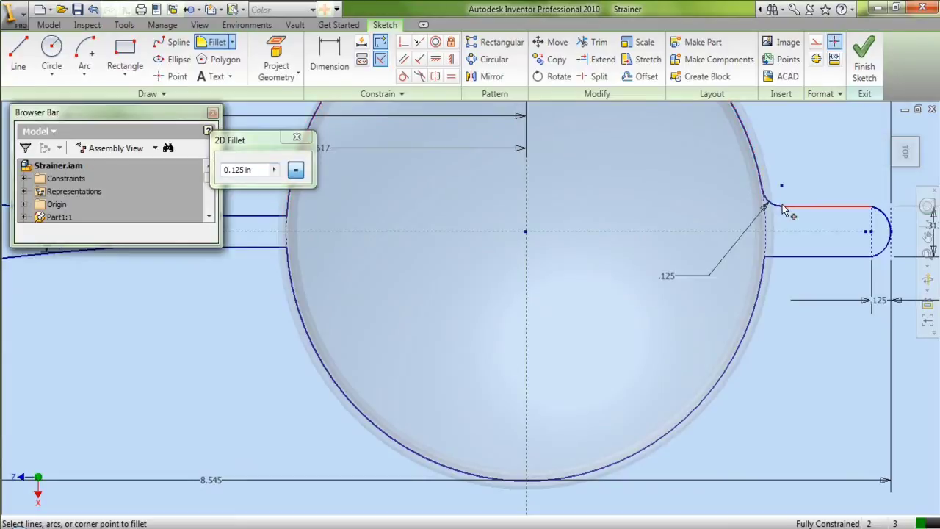
left_click(777, 257)
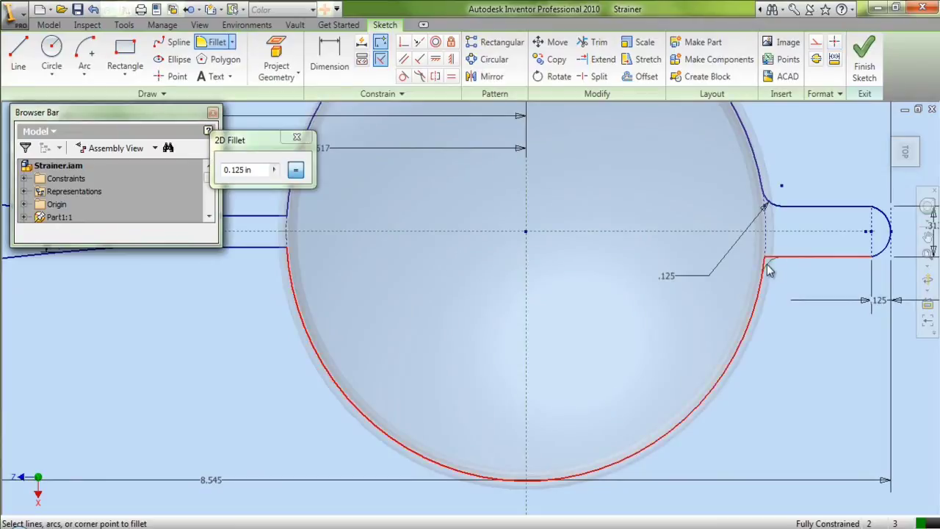
left_click(765, 271)
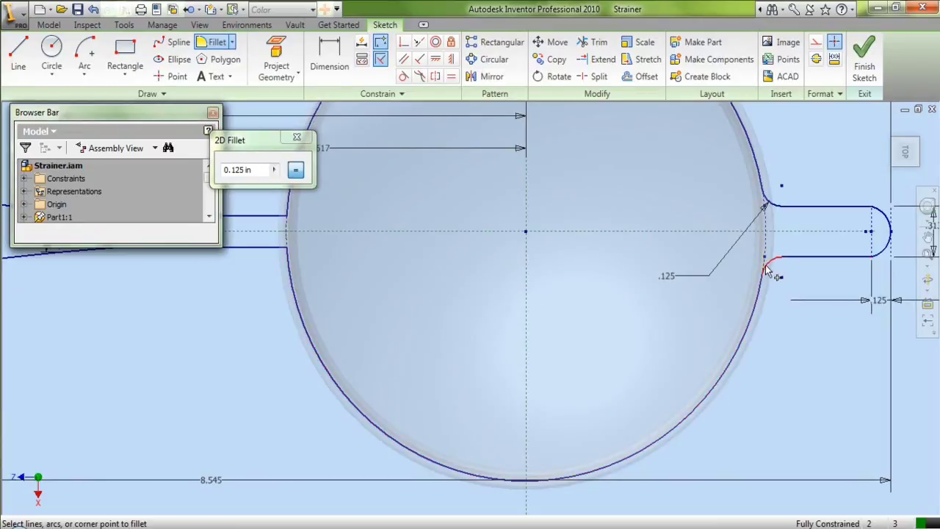
- Fillet both corners where the handle meets the rim arcs with a 0.125 in radius and finish the sketch
left_click(280, 248)
left_click(289, 268)
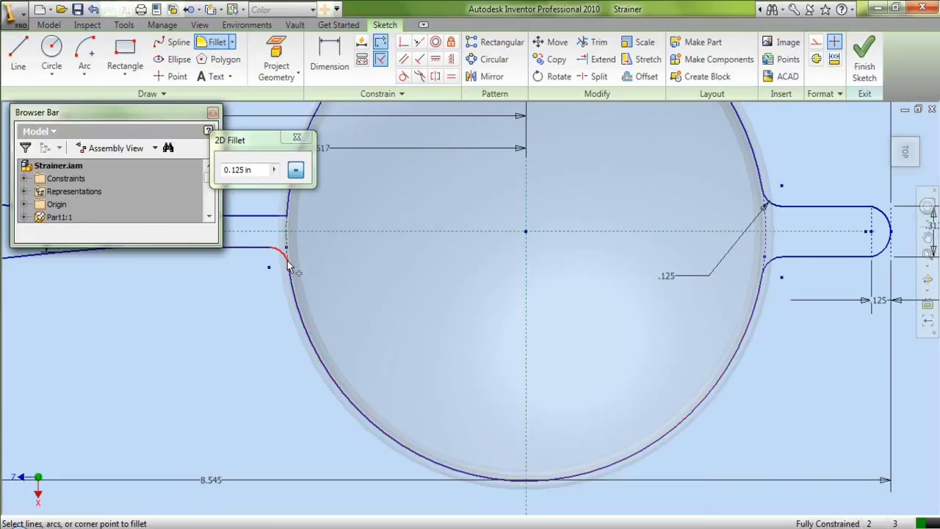
left_click(270, 215)
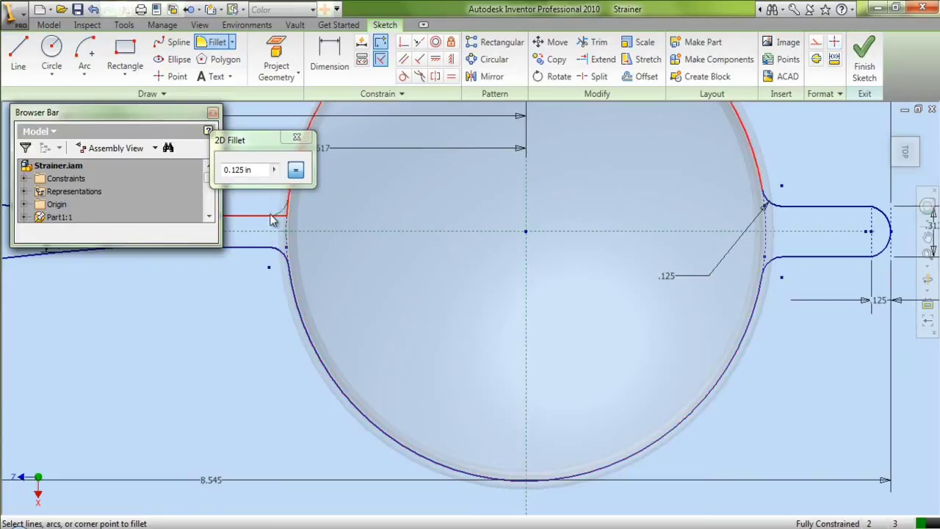
right_click(378, 187)
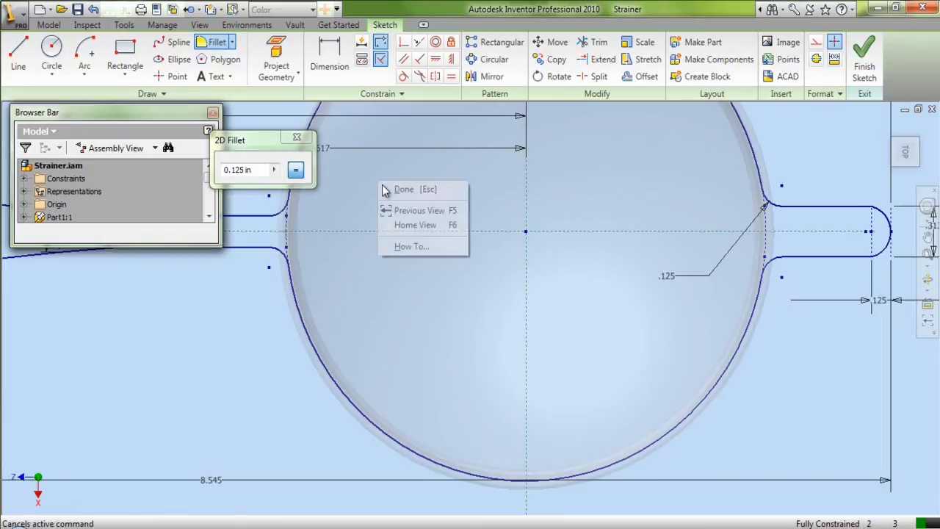
left_click(399, 192)
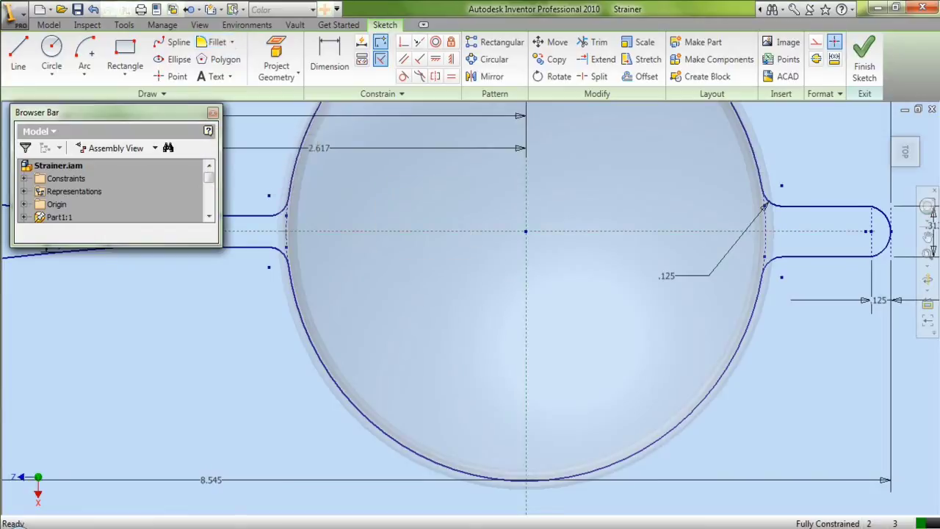
left_click(928, 254)
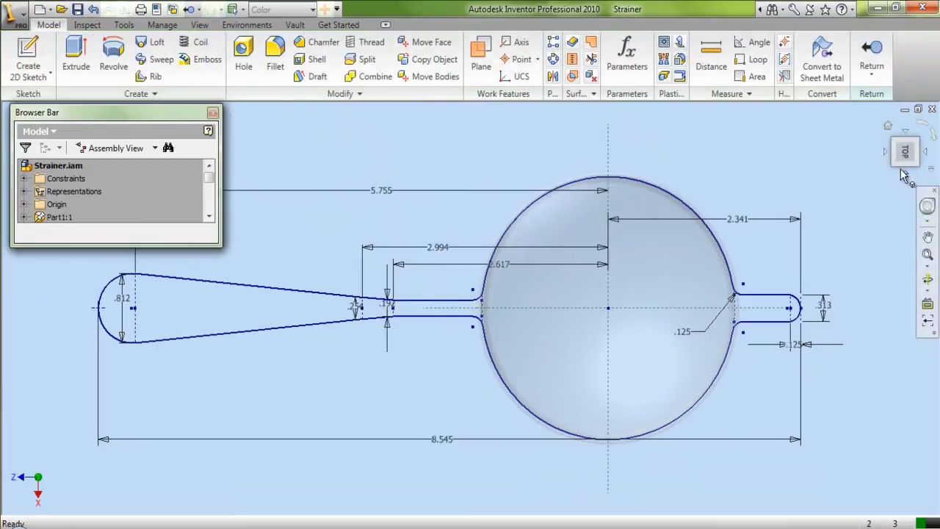
- Expand Part2's origin planes and start a new sketch on its XZ Plane
left_click(908, 178)
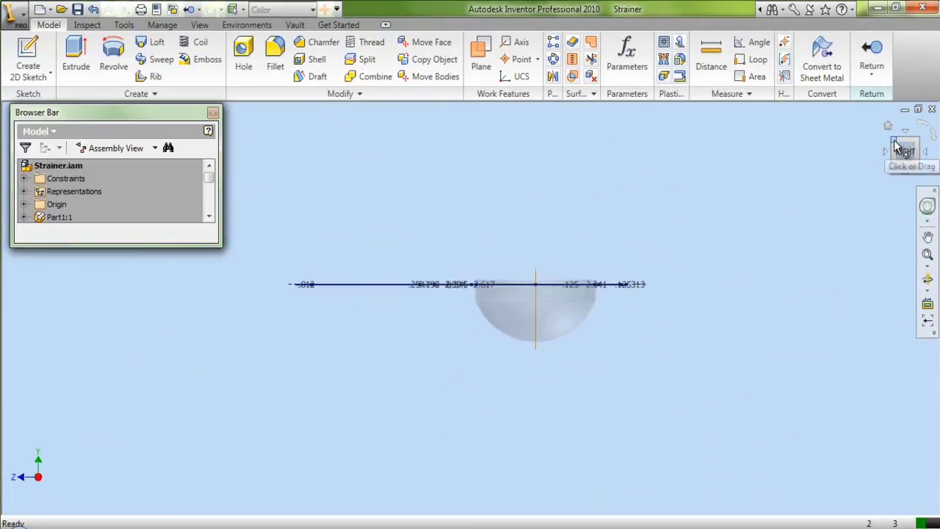
left_click(914, 147)
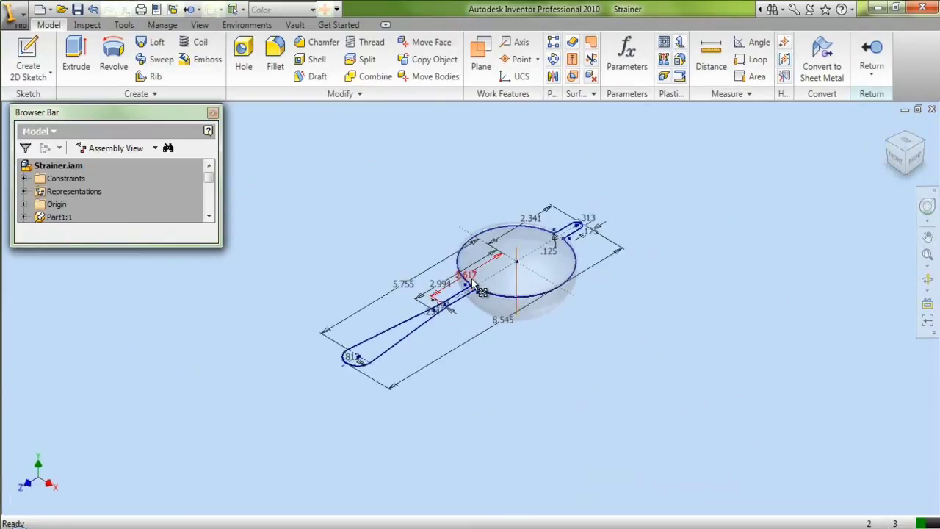
left_click_drag(185, 219, 193, 301)
left_click(25, 230)
left_click(37, 217)
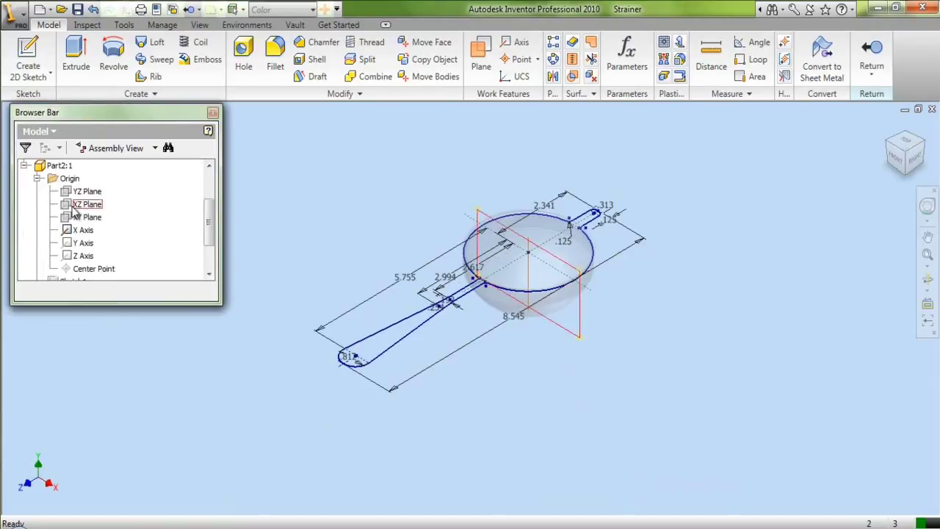
left_click(81, 204)
right_click(73, 211)
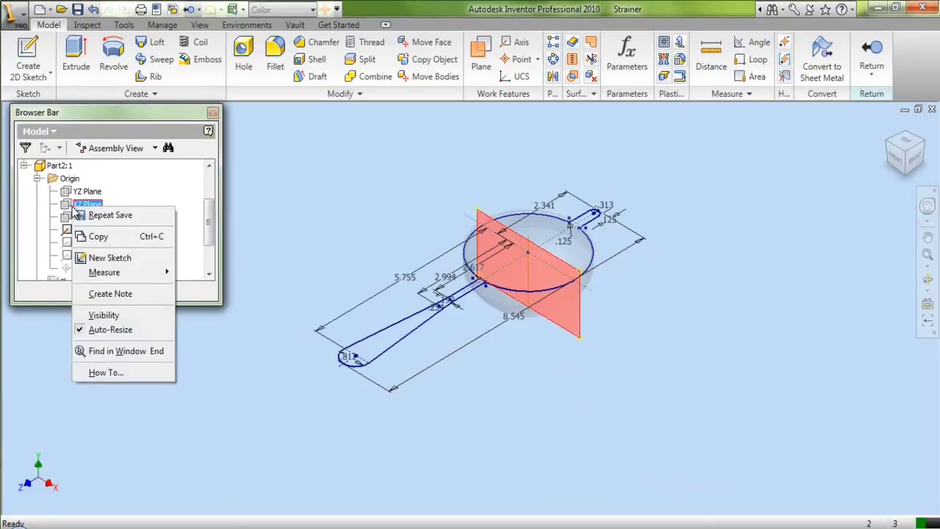
left_click(103, 260)
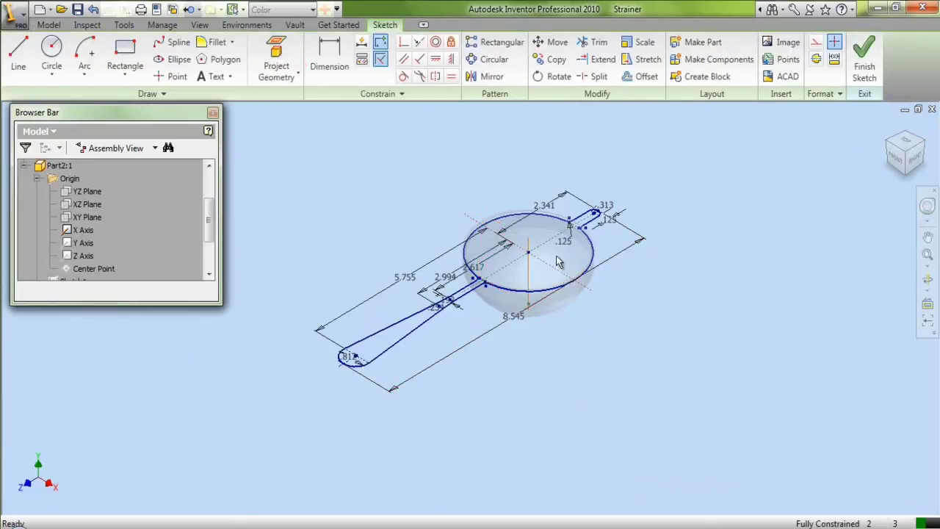
- Project the bowl's cut edges onto the sketch plane as construction geometry
scroll(557, 262, "down", 2)
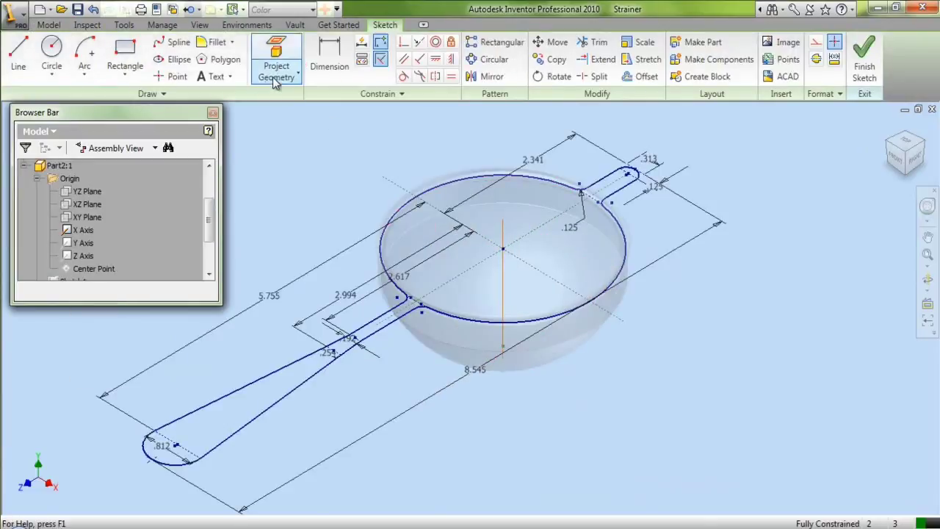
left_click(816, 42)
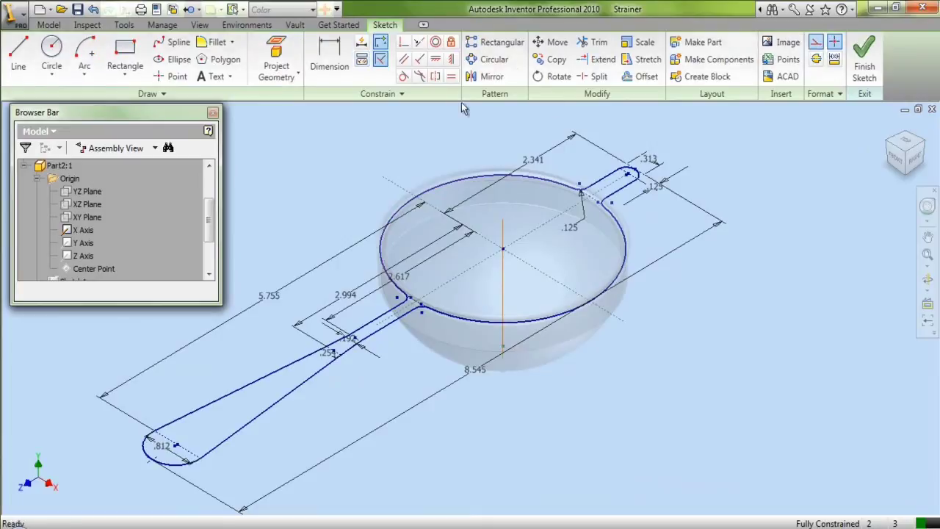
left_click(298, 75)
left_click(316, 128)
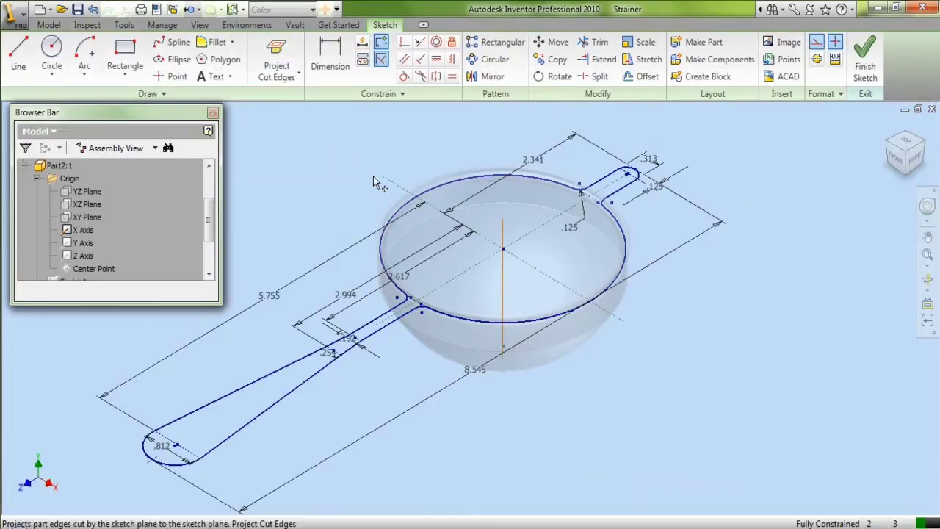
right_click(310, 144)
left_click(327, 156)
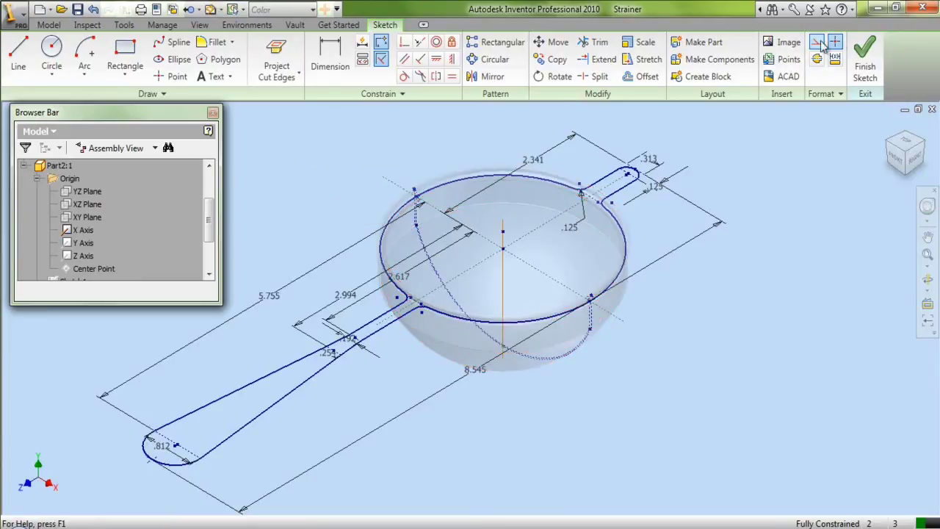
- Draw a circle inside the rim's curled cross-section, centred on the point where the wire outline crosses the sketch plane, and finish the sketch
left_click(928, 236)
right_click(608, 297)
left_click(620, 332)
mouse_move(590, 298)
left_mouse_down()
mouse_move(603, 343)
mouse_move(600, 384)
left_mouse_up()
right_click(585, 308)
left_click(617, 339)
left_click_drag(718, 328, 565, 372)
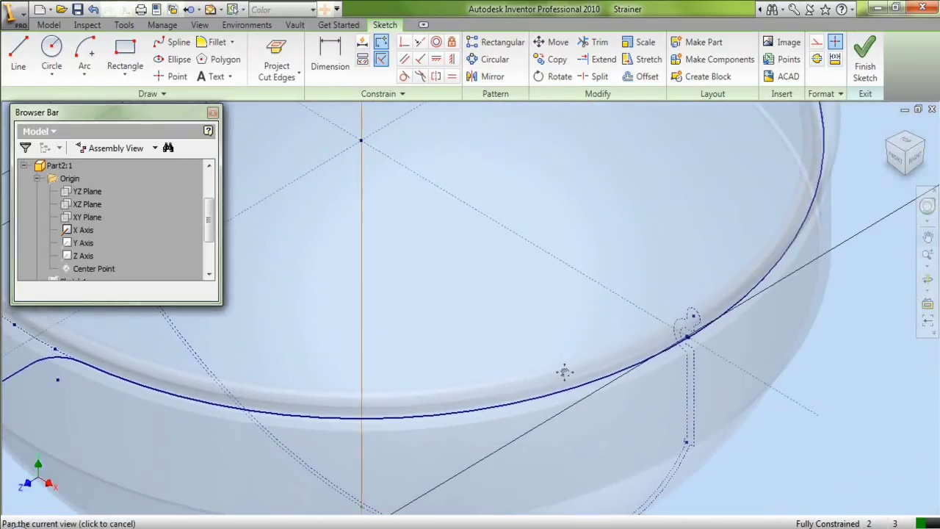
right_click(722, 340)
left_click(727, 344)
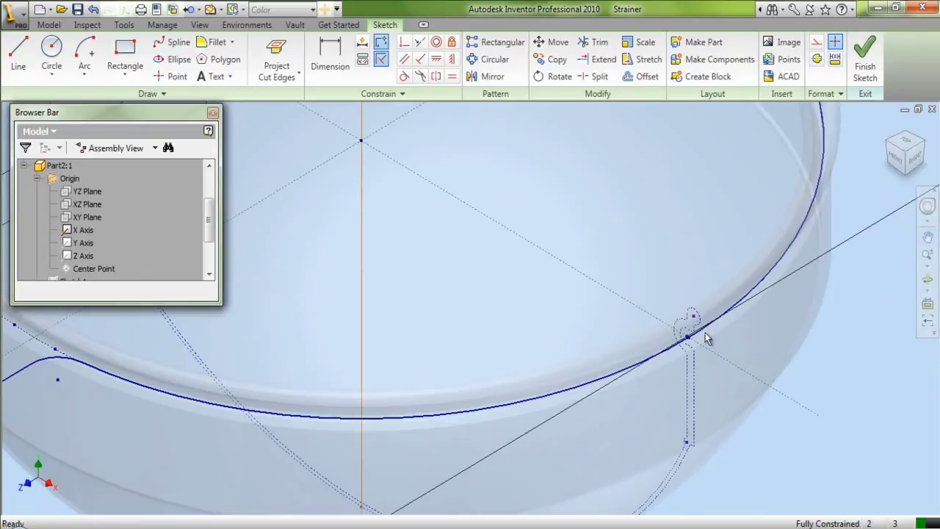
scroll(706, 338, "down", 2)
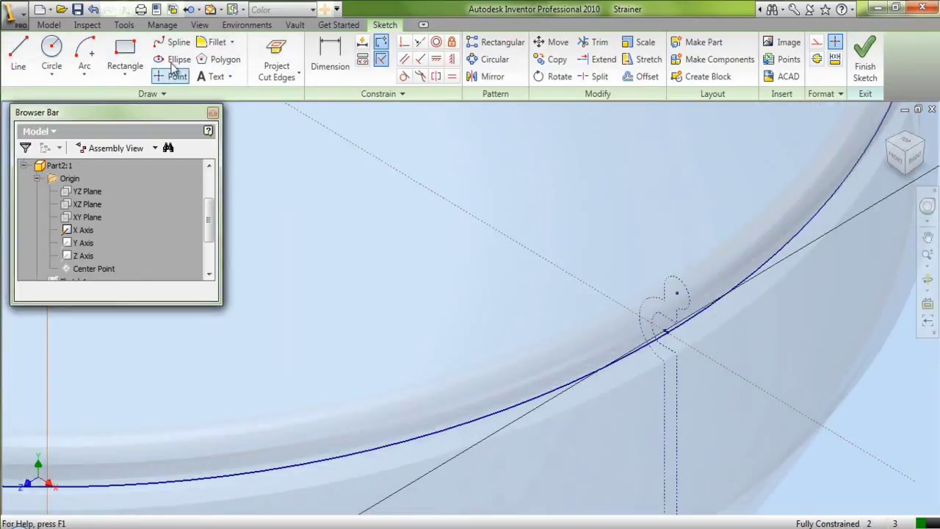
left_click(51, 48)
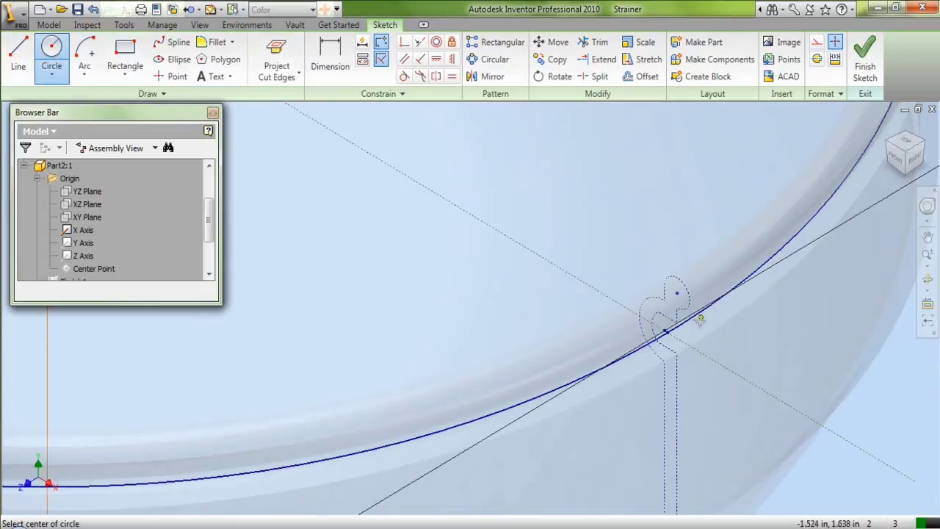
scroll(672, 332, "down", 1)
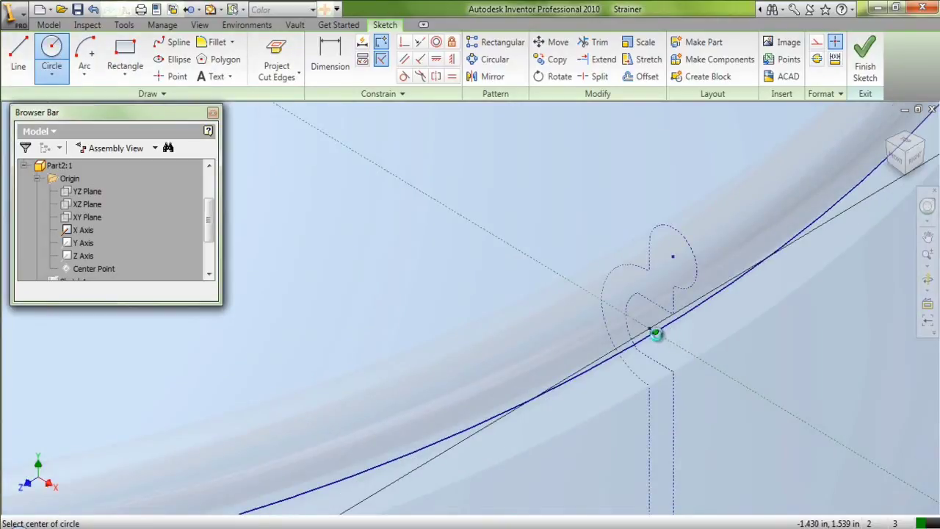
scroll(656, 335, "down", 1)
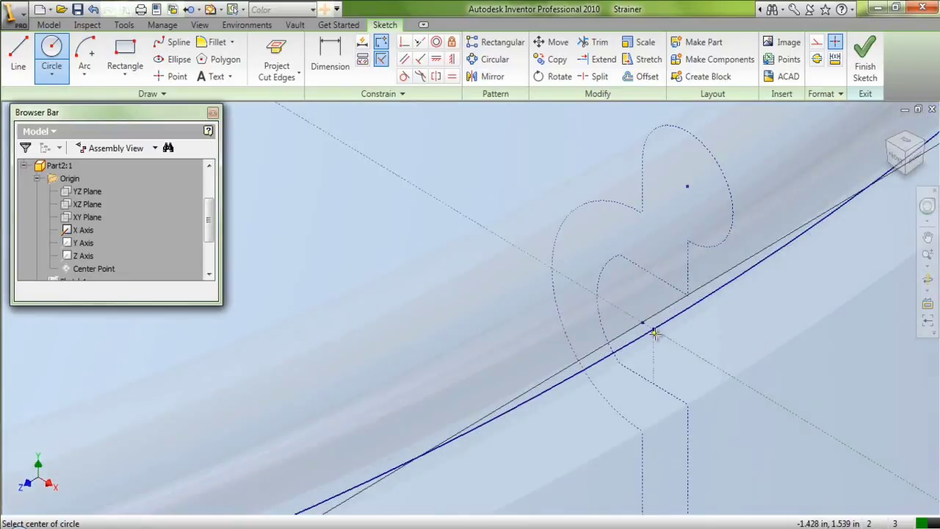
left_click(654, 329)
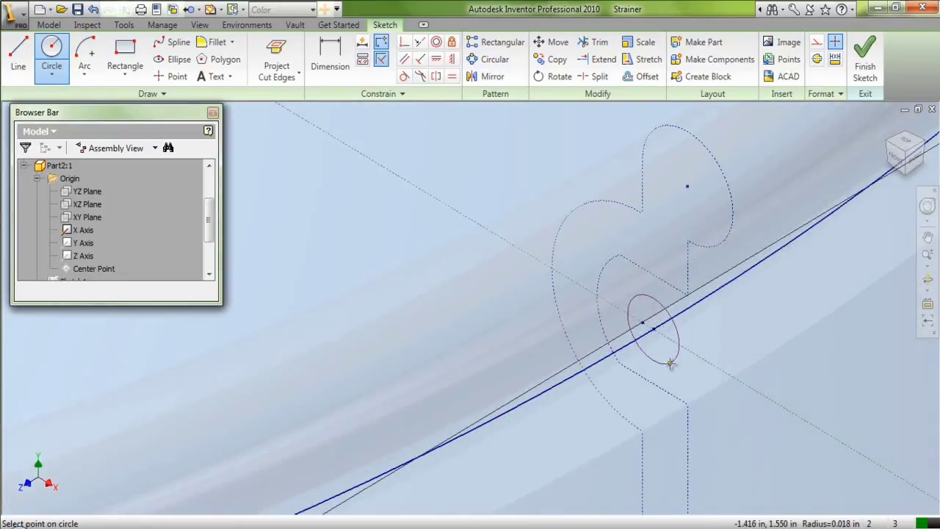
left_click(667, 390)
right_click(772, 311)
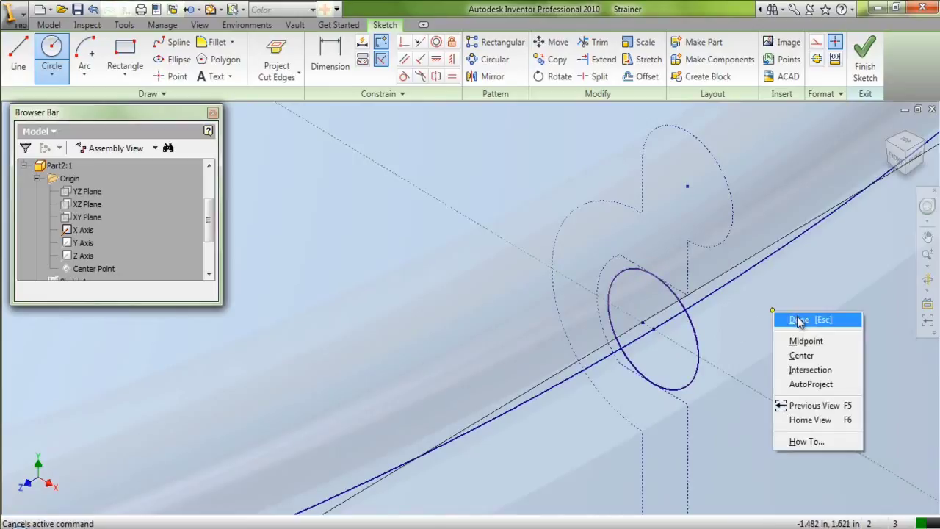
left_click(806, 318)
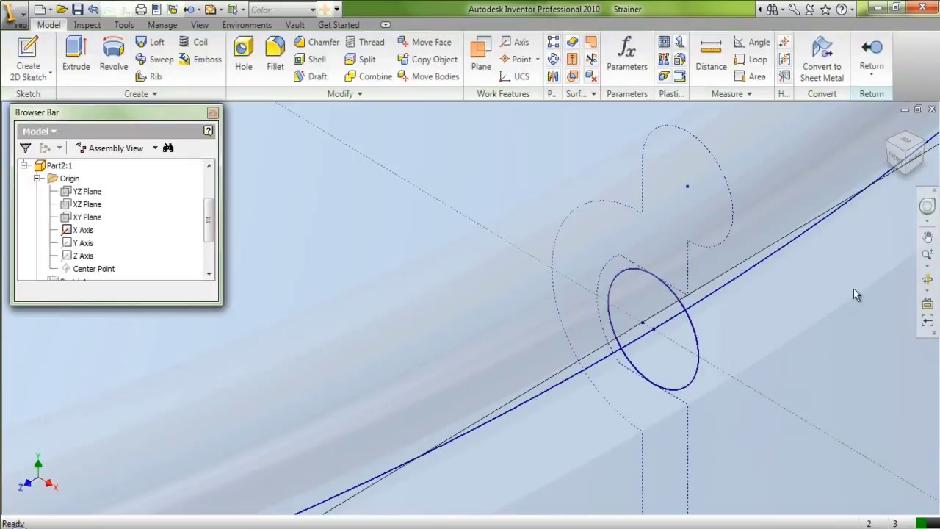
- Sweep the small circle along the closed handle outline to form the wire frame, and return to the Strainer assembly
left_click(928, 266)
left_click(849, 294)
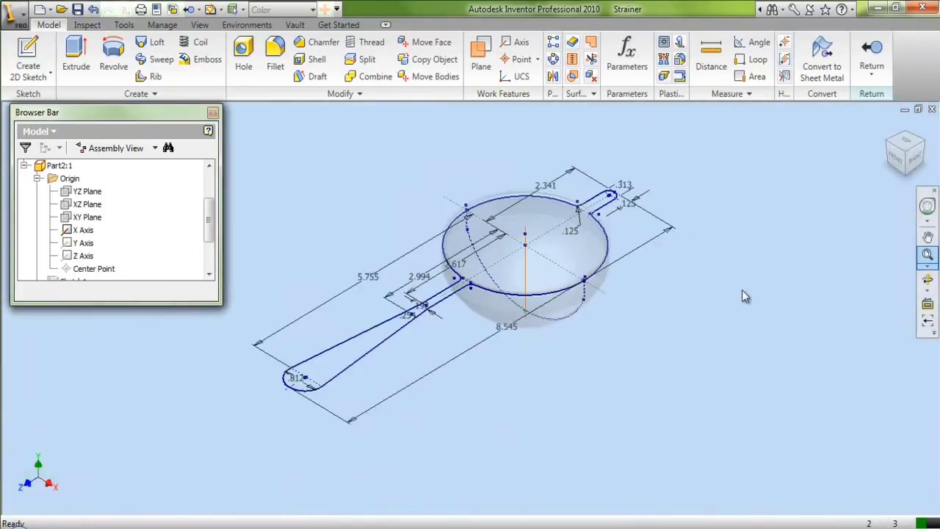
left_click(160, 59)
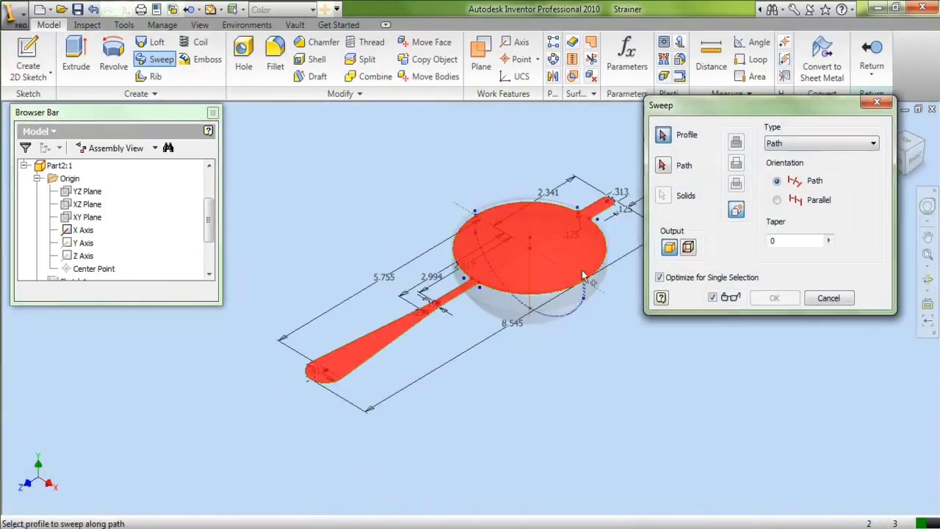
scroll(591, 279, "up", 5)
left_click(563, 286)
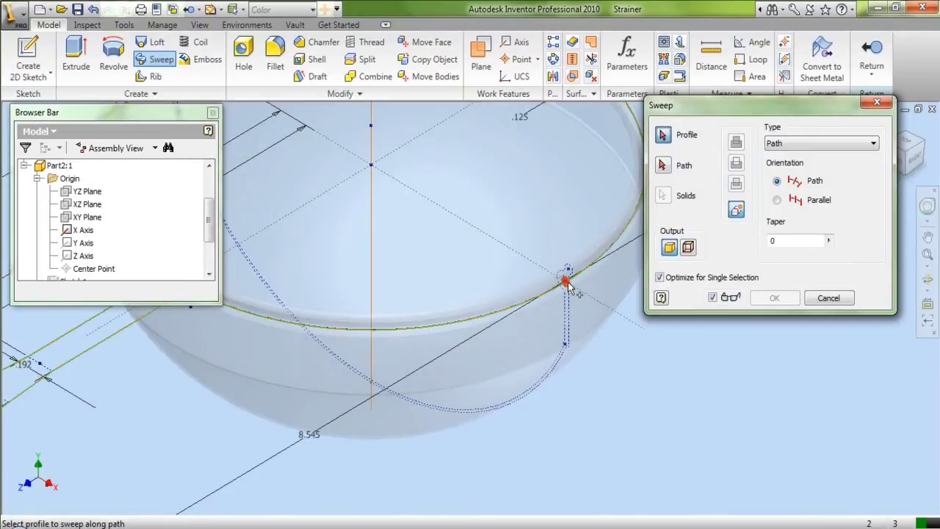
scroll(613, 337, "down", 2)
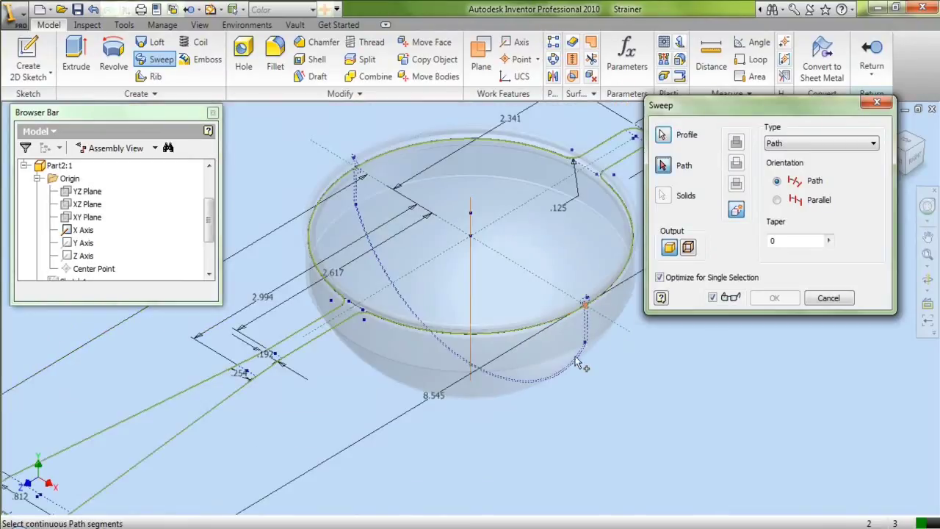
left_click(324, 336)
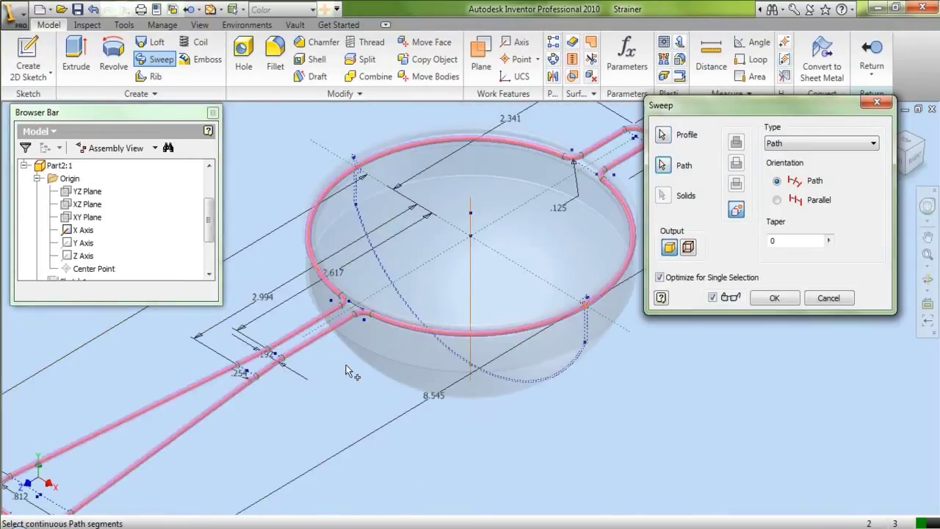
left_click(771, 297)
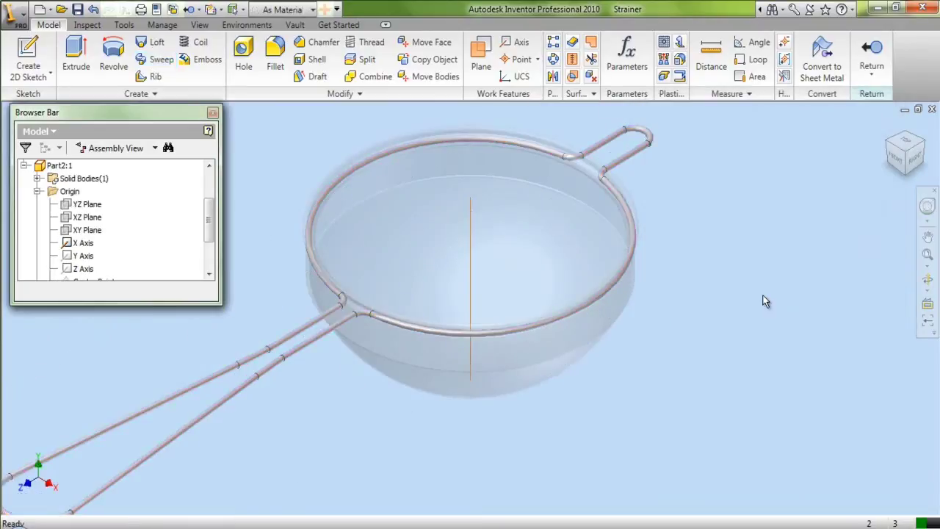
left_click(872, 51)
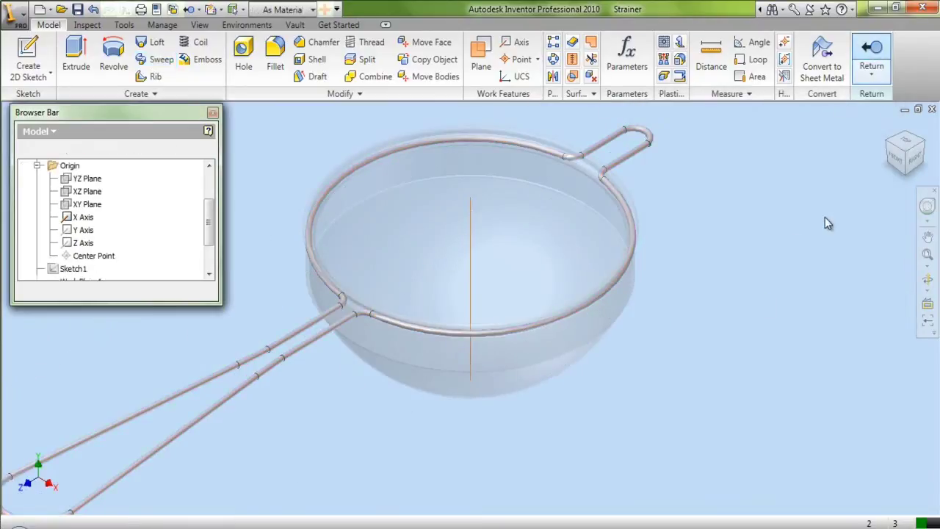
left_click(928, 255)
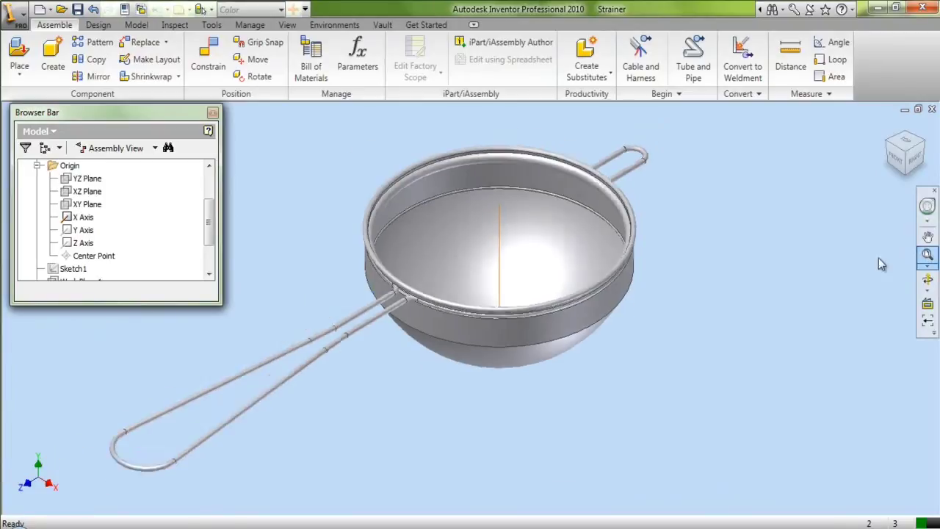
- Collapse all items in the model browser and turn on the display of the components' degrees of freedom
right_click(149, 211)
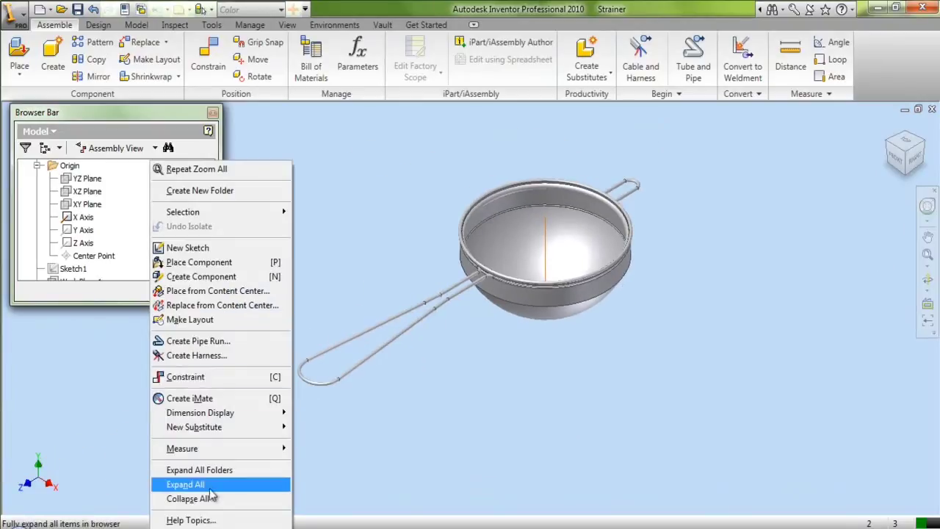
left_click(187, 499)
left_click(287, 24)
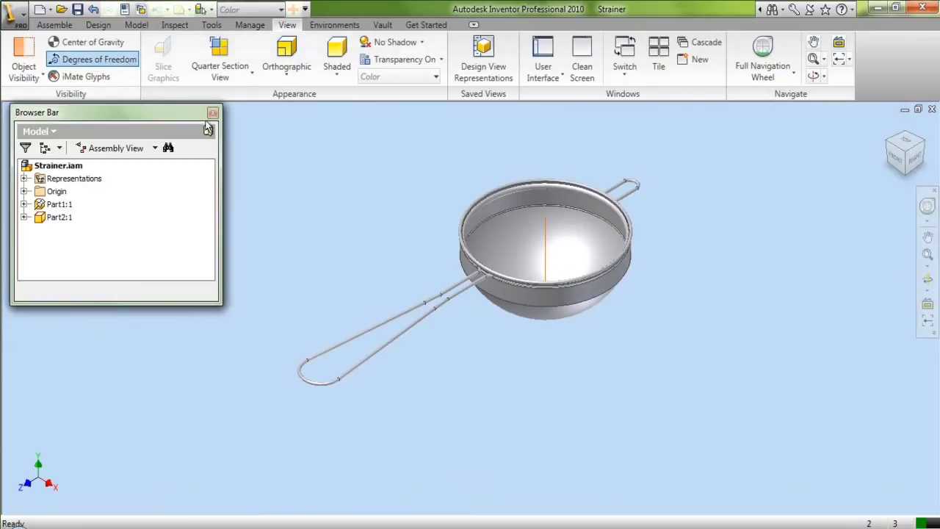
left_click(110, 60)
- Run an interference analysis with Part1:1 as the first set and Part2:1 as the second set
left_click(176, 26)
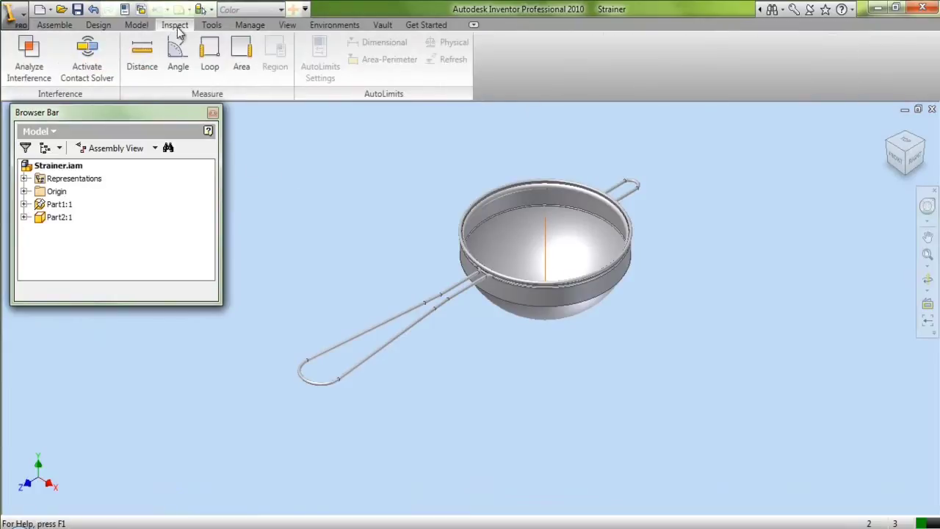
left_click(30, 53)
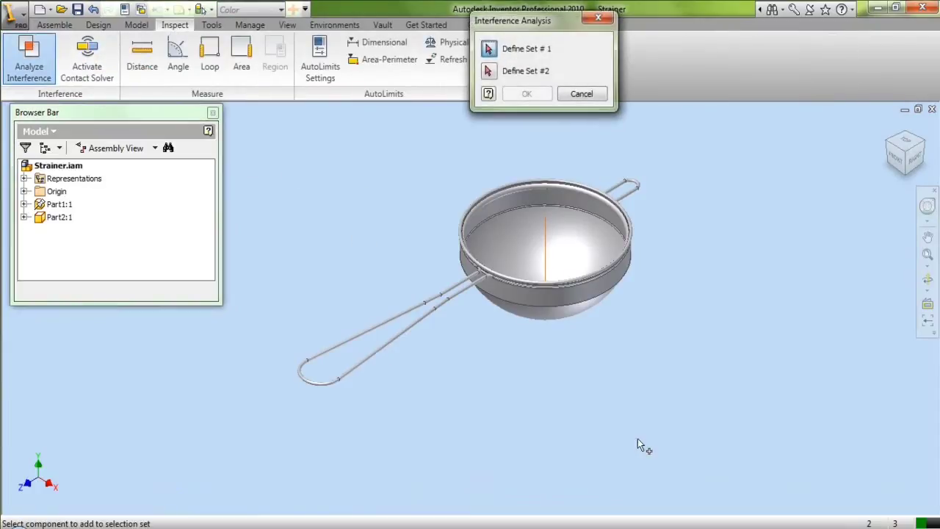
left_click(61, 204)
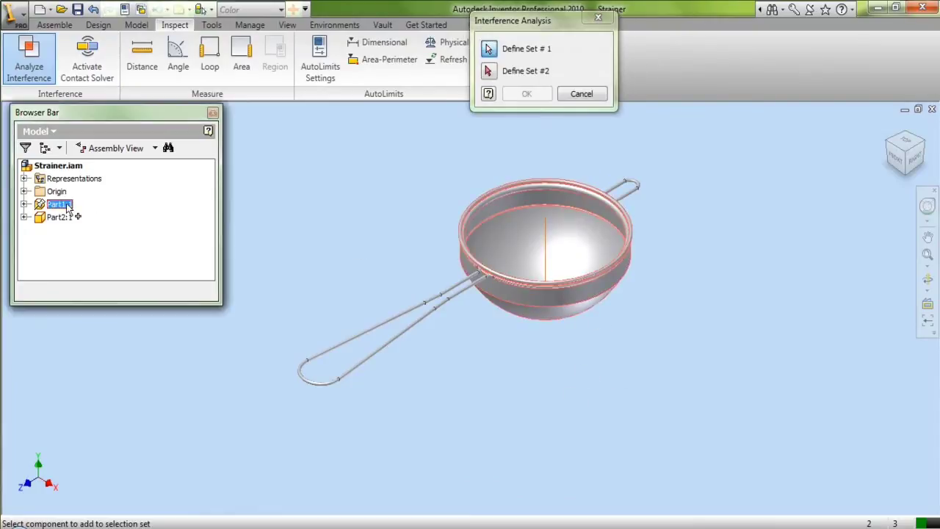
left_click(488, 70)
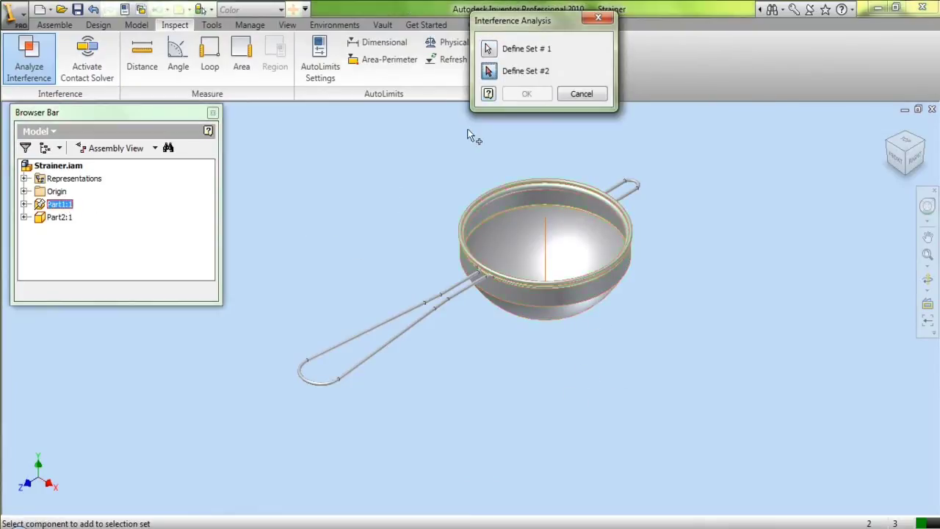
left_click(62, 218)
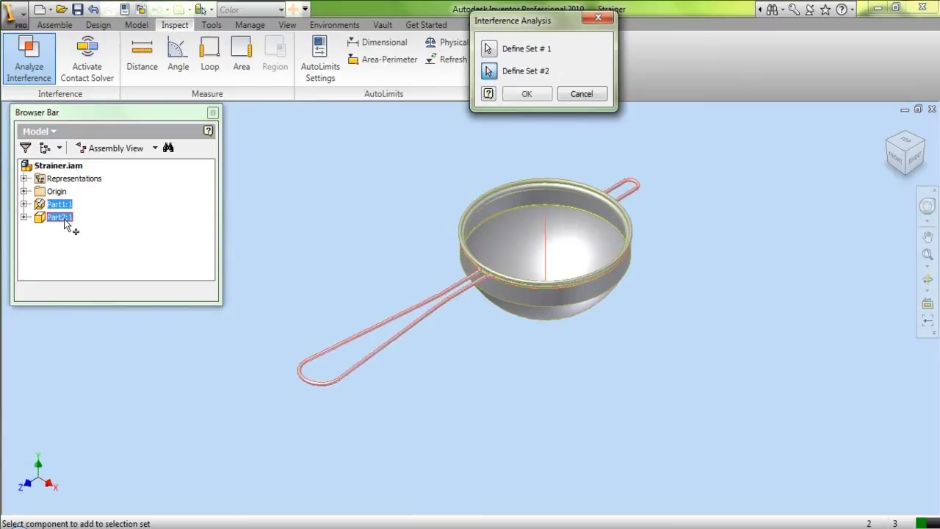
left_click(527, 94)
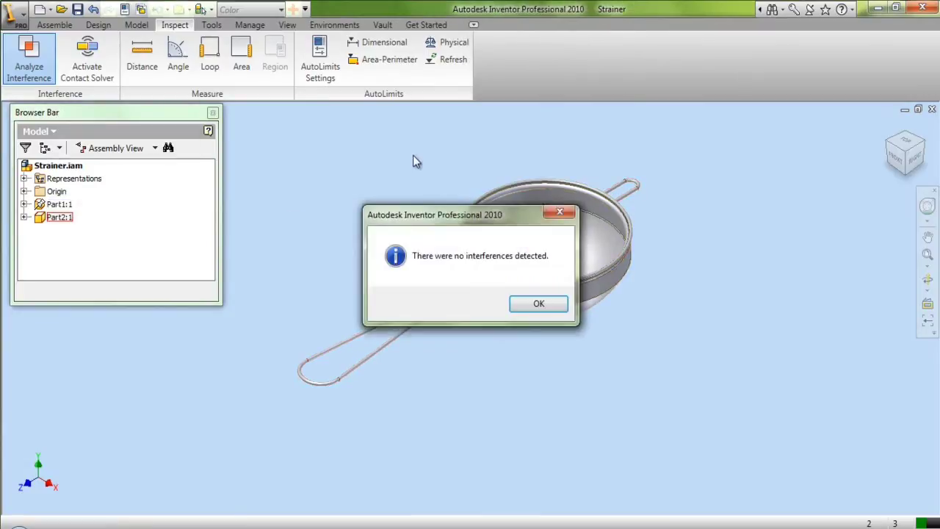
left_click(538, 305)
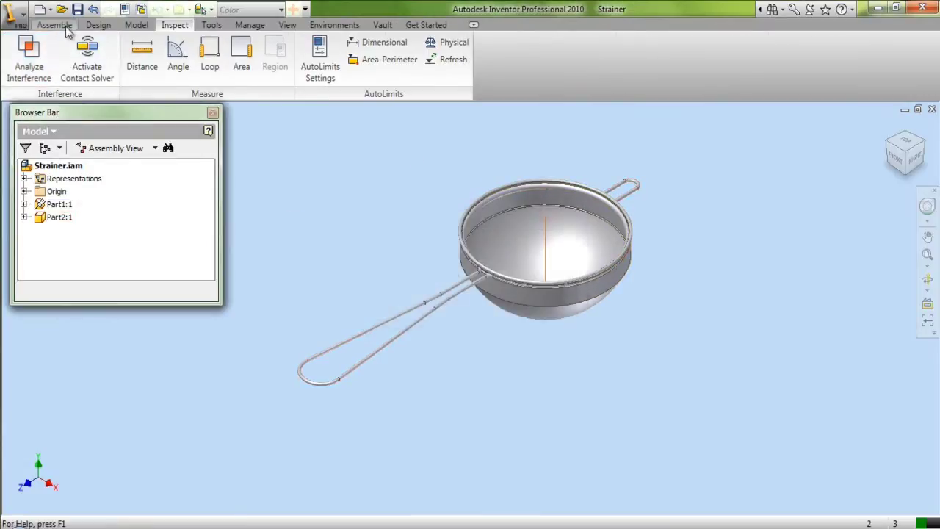
- Set the selection filter to sketch features, hide the work axis inside the bowl, and fit the whole strainer in view
left_click(54, 24)
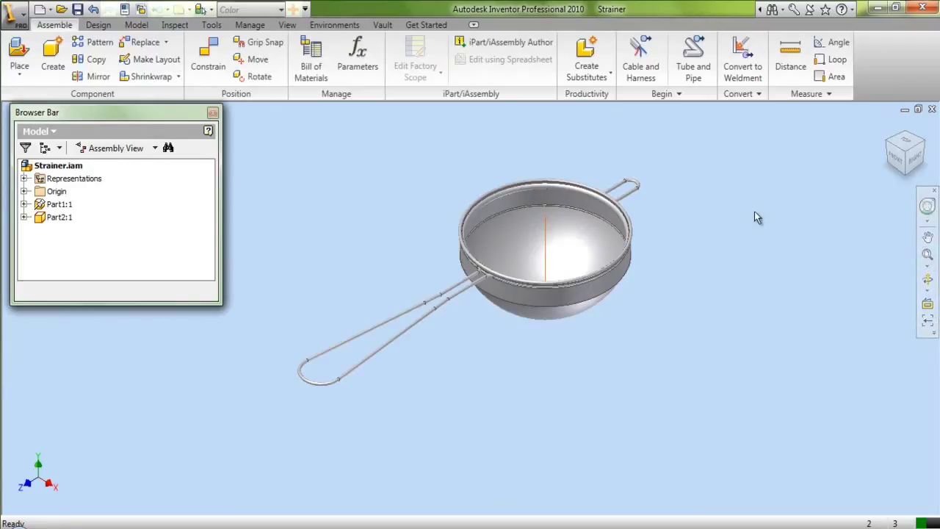
left_click(208, 9)
left_click(229, 97)
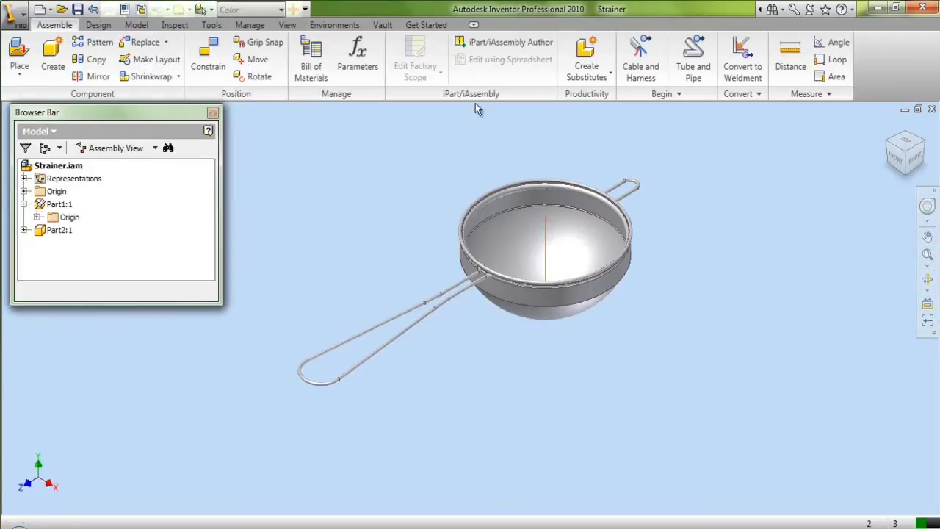
right_click(550, 235)
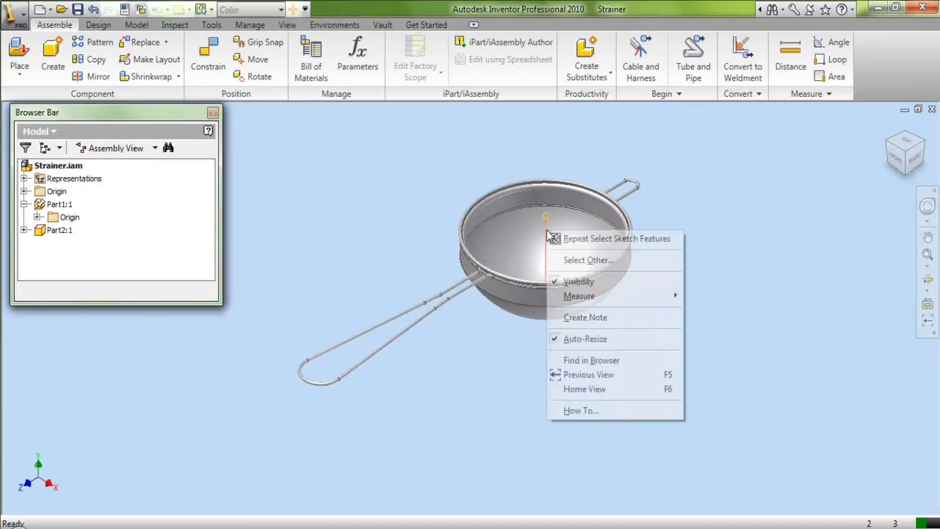
left_click(574, 281)
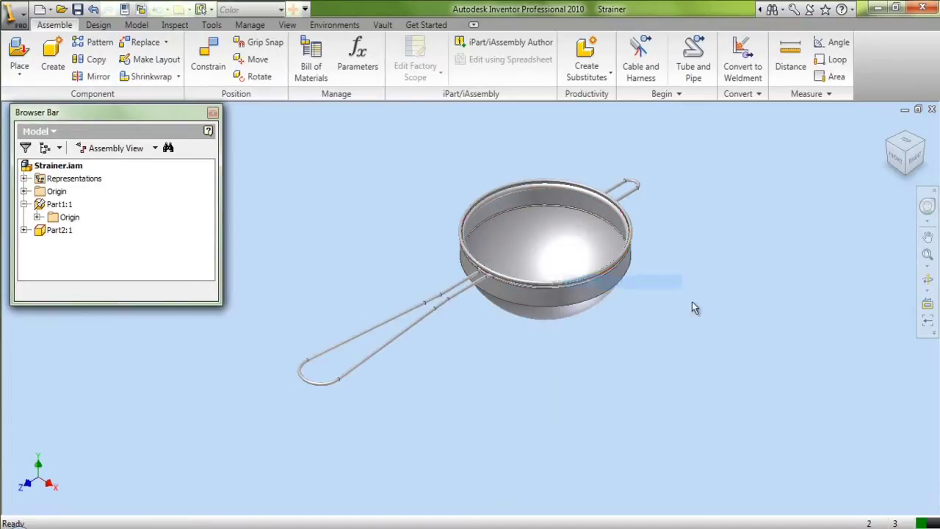
left_click(927, 255)
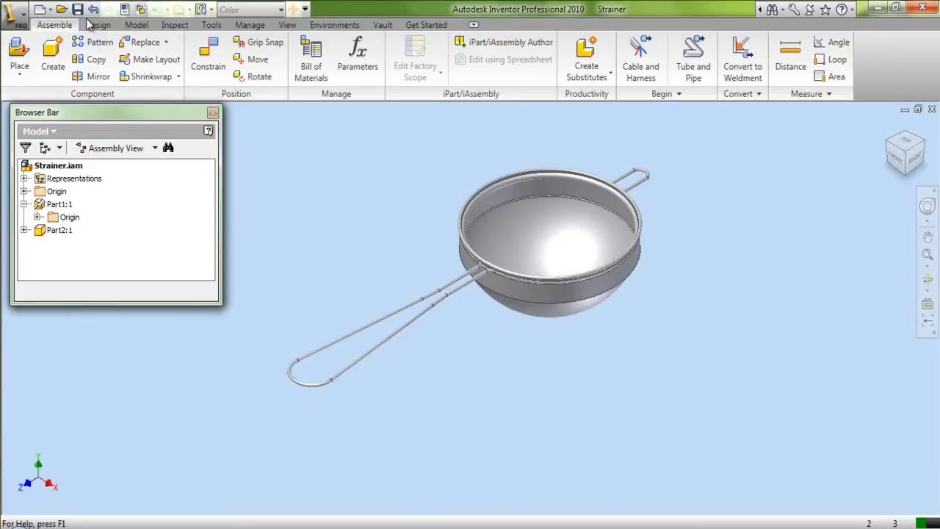
- Collapse all items in the model browser and save Strainer.iam together with its changed Part2.ipt
right_click(137, 234)
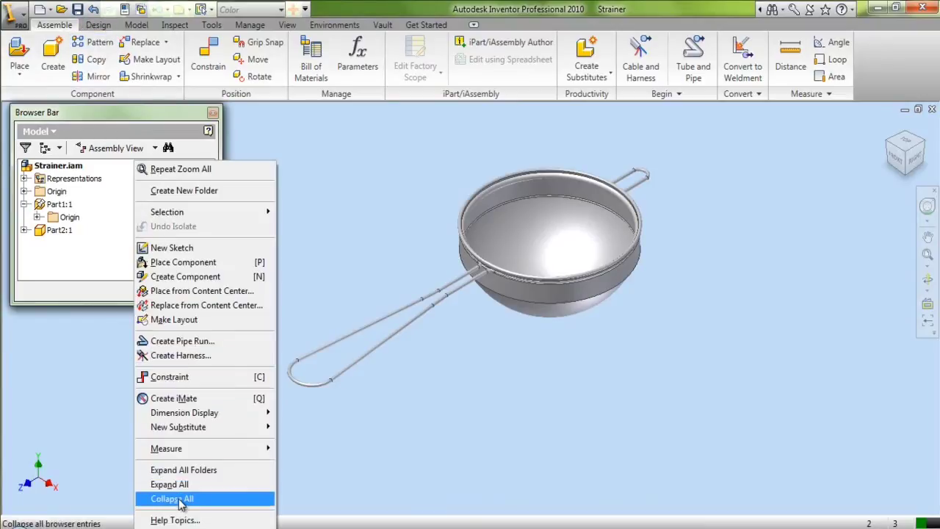
left_click(179, 499)
left_click(77, 9)
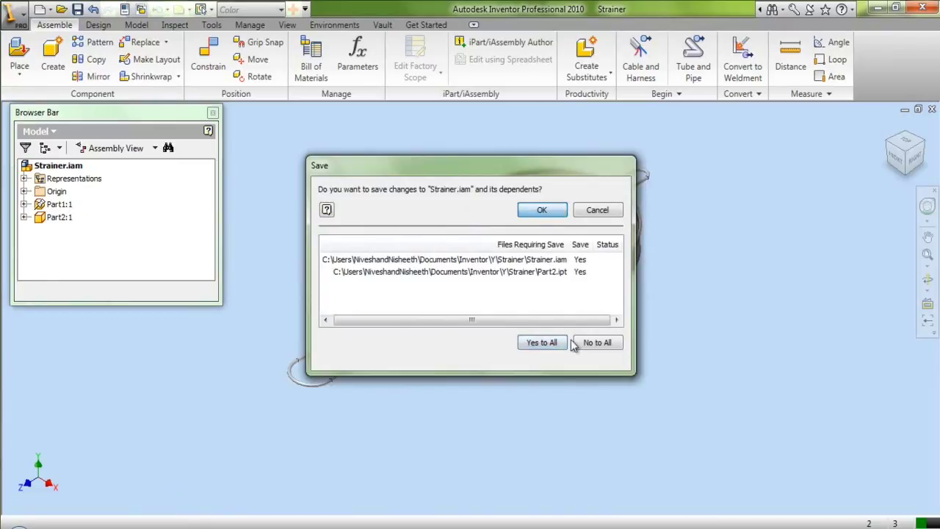
left_click(542, 210)
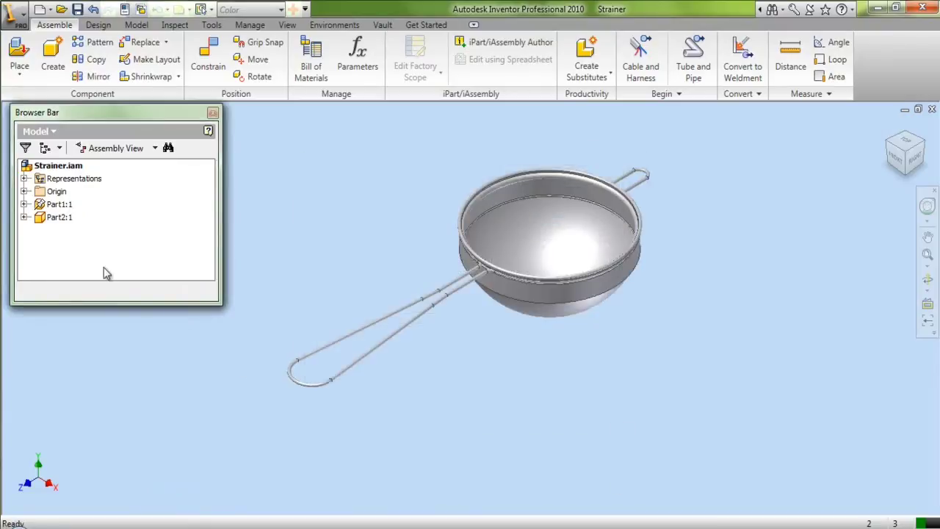
- Apply the White color to both Part1:1 and Part2:1 and save the assembly
left_click(66, 205)
left_click(60, 218, "ctrl")
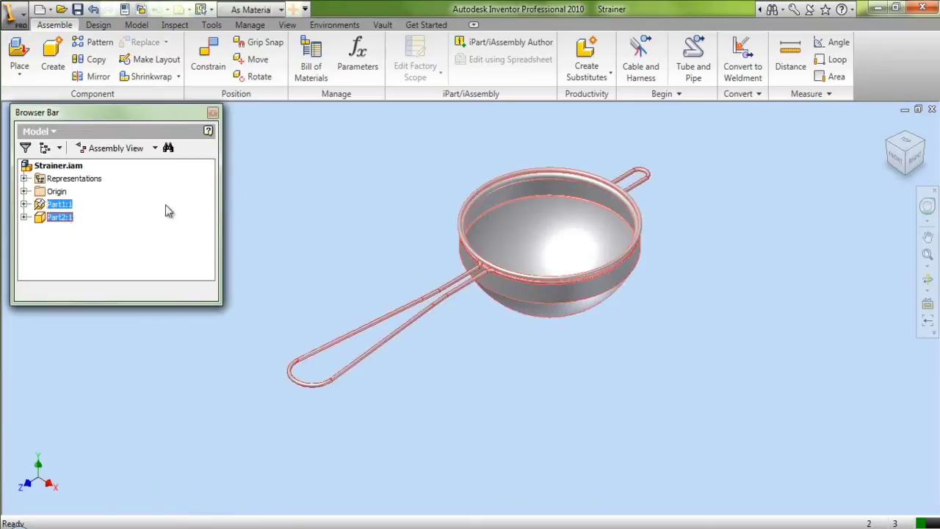
left_click(279, 10)
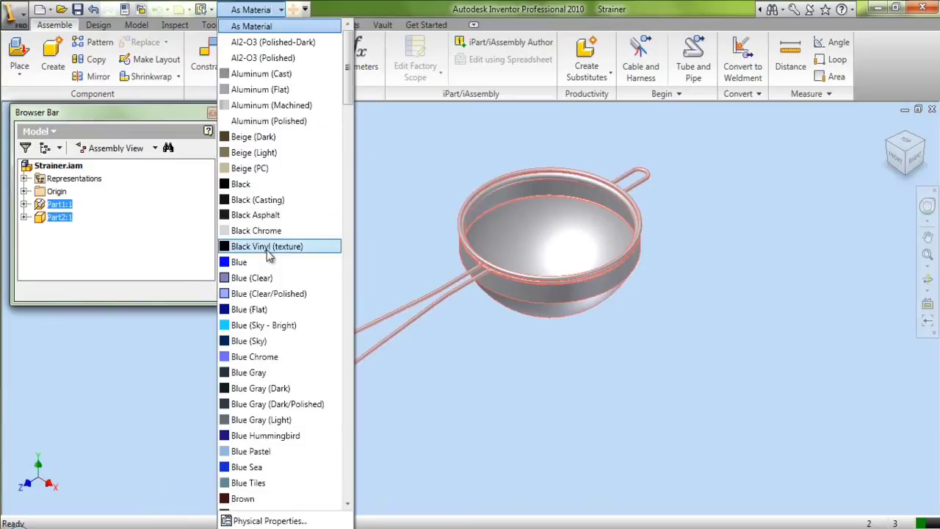
scroll(279, 294, "down", 20)
scroll(285, 437, "down", 1)
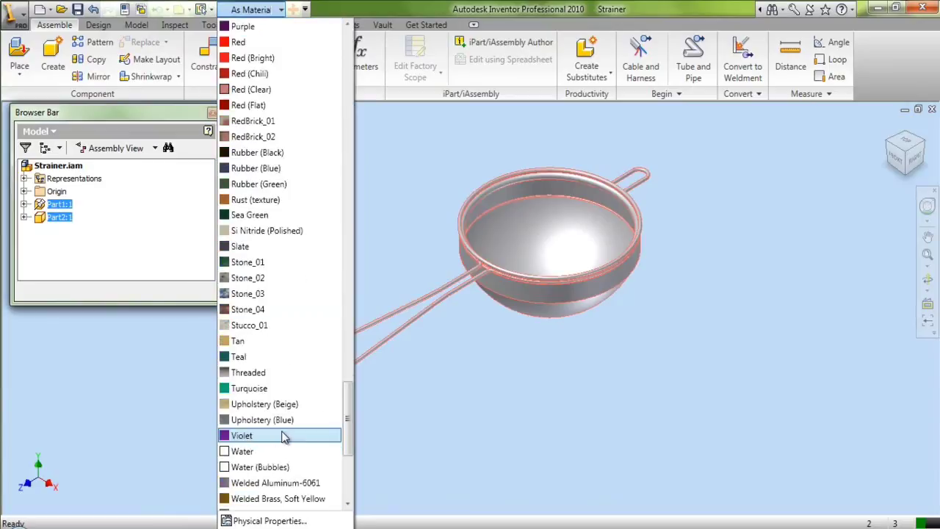
scroll(275, 434, "down", 1)
scroll(265, 470, "down", 1)
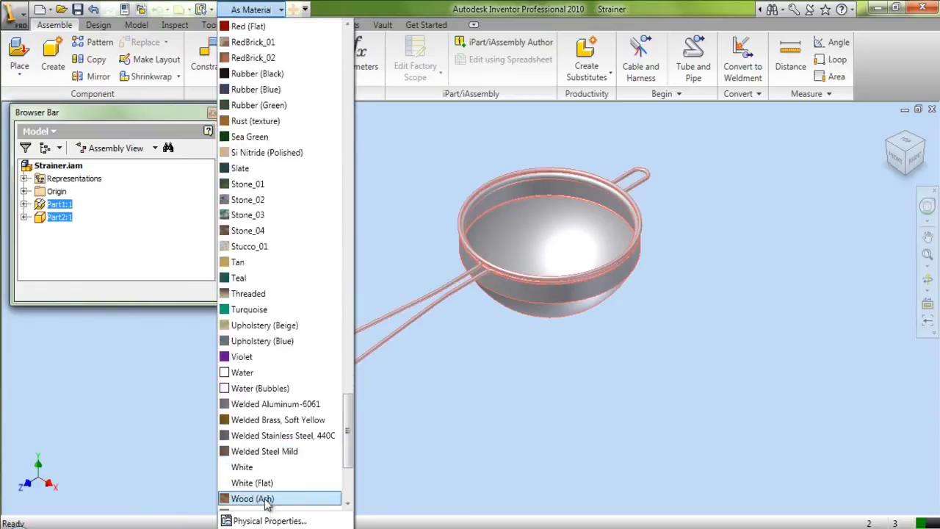
left_click(264, 469)
left_click(525, 406)
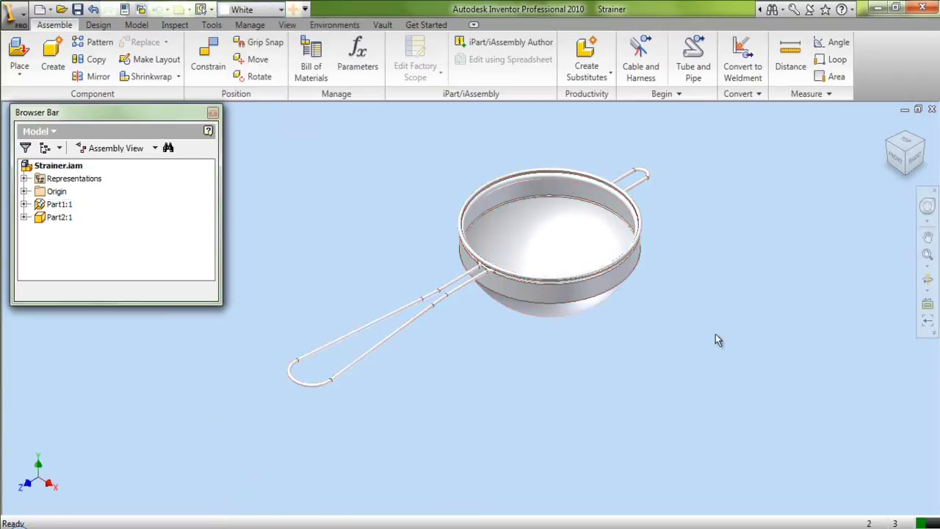
left_click(79, 10)
- Create a new in-place component named Part3 in the Strainer folder using the Standard.ipt template
left_click(53, 56)
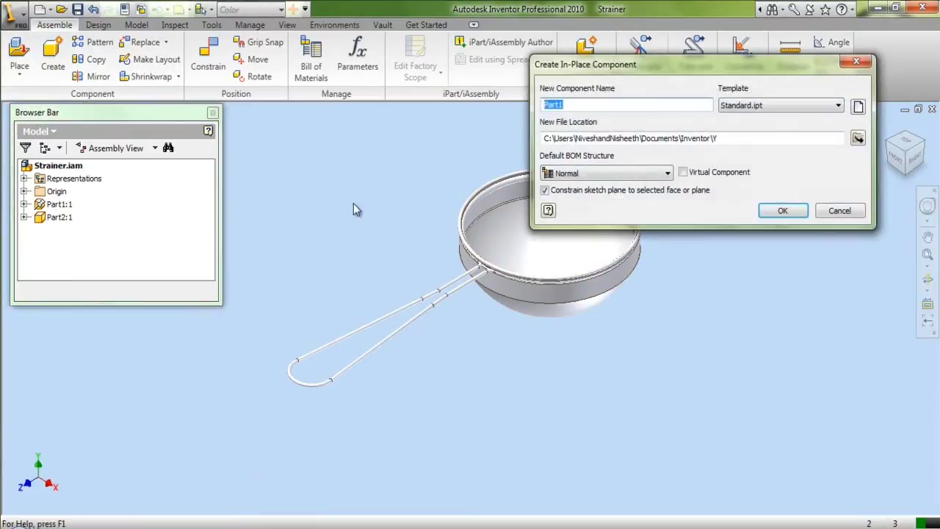
left_click(858, 139)
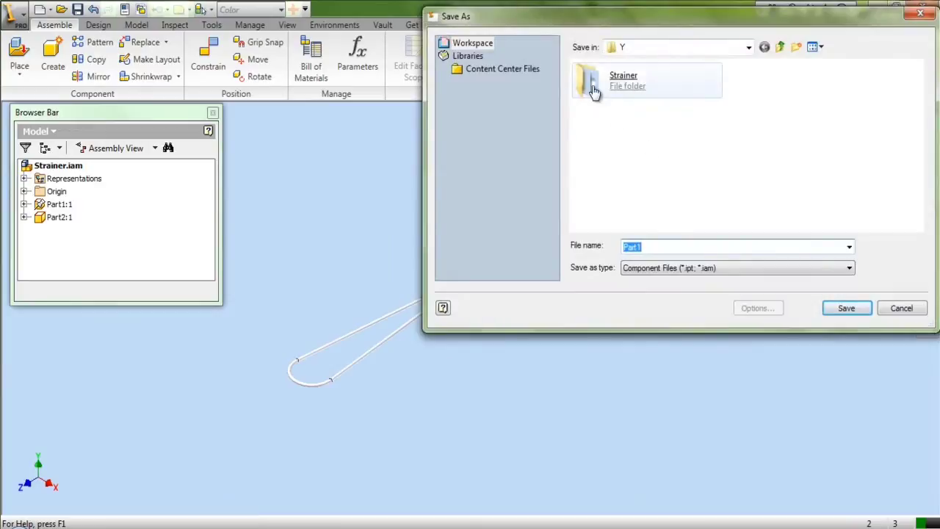
left_click(658, 246)
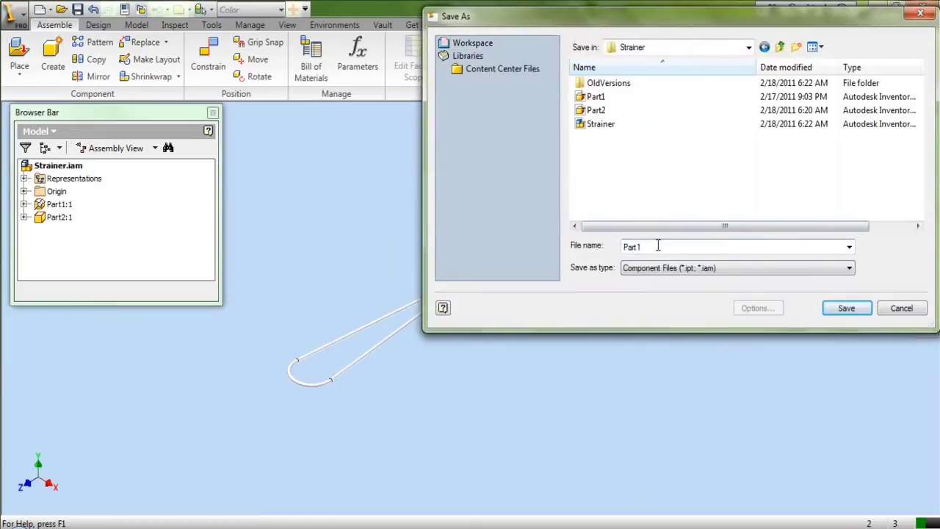
key("BackSpace")
type("3")
left_click(846, 307)
left_click(783, 211)
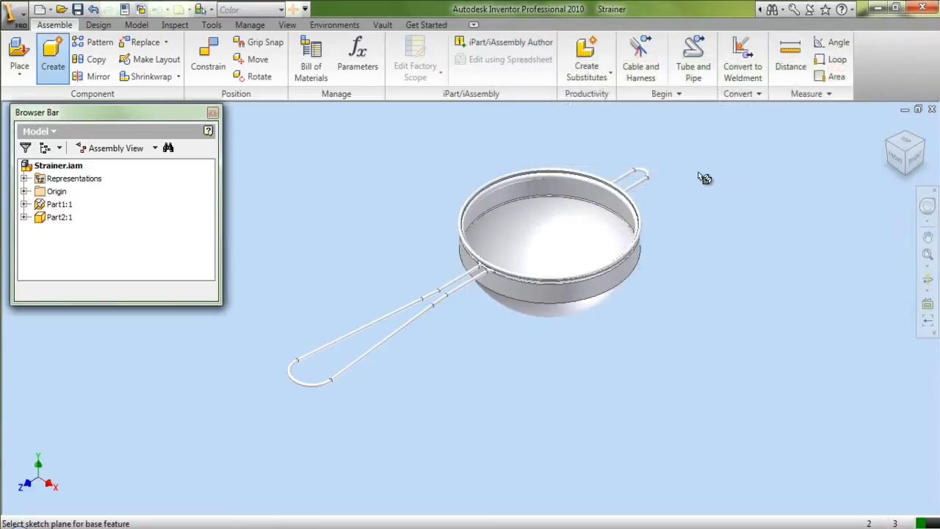
- Place Part3's base sketch using the assembly's origin geometry and finish the sketch without drawing anything
left_click(24, 191)
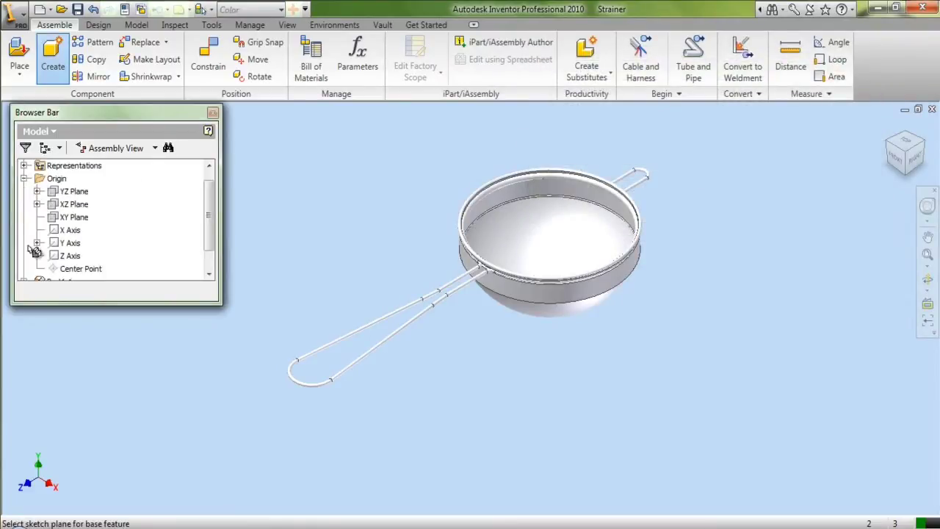
left_click(63, 270)
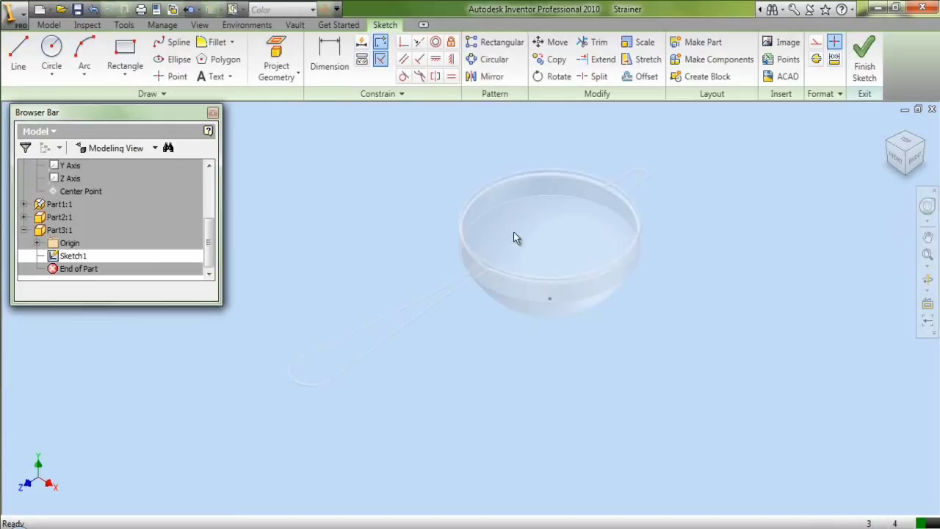
left_click(863, 56)
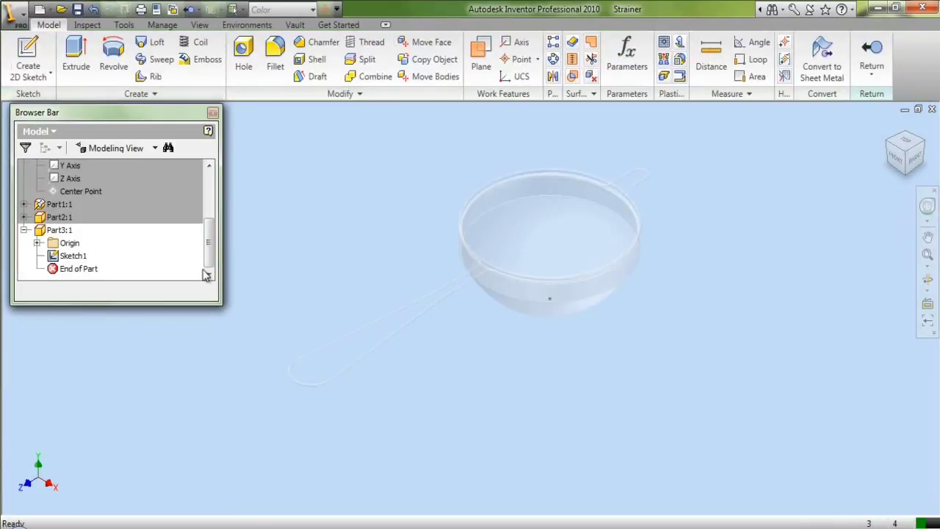
- Make Part3's origin Y Axis visible and return to the Strainer assembly
left_click(38, 243)
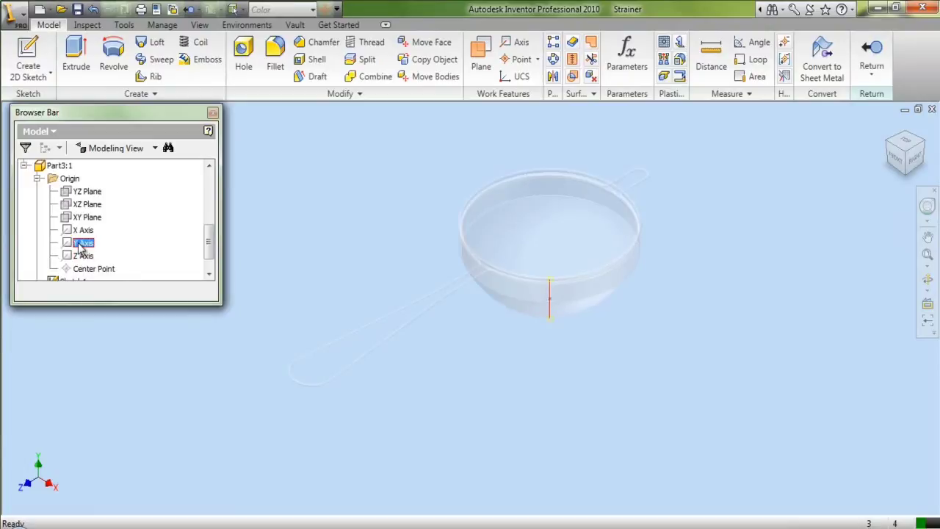
right_click(80, 249)
left_click(102, 334)
left_click(871, 55)
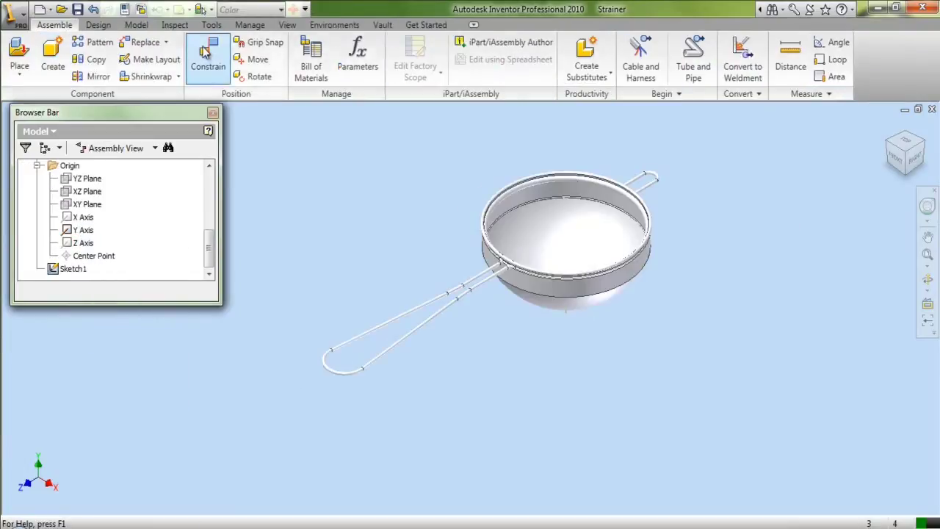
- Mate Part3's Y Axis to the assembly's Y Axis with 0.000 in offset and display the components' degrees of freedom
left_click(206, 51)
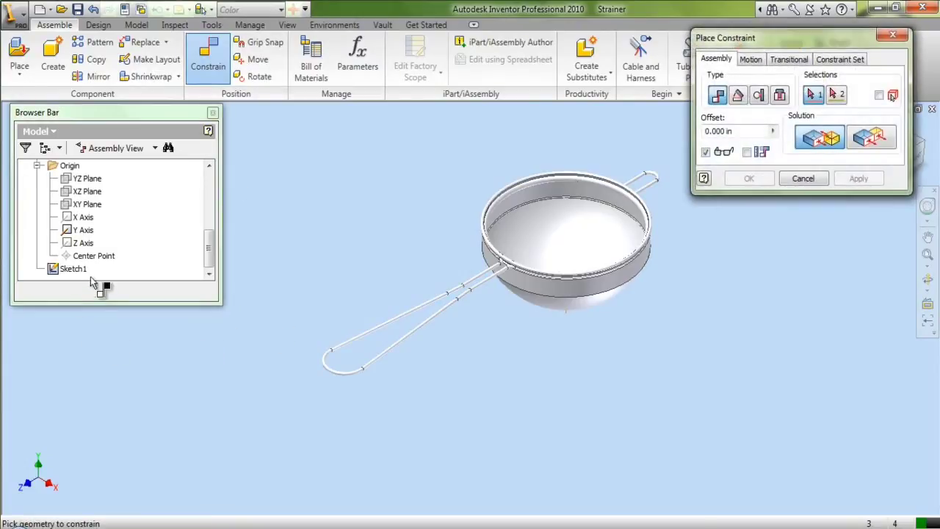
left_click(84, 231)
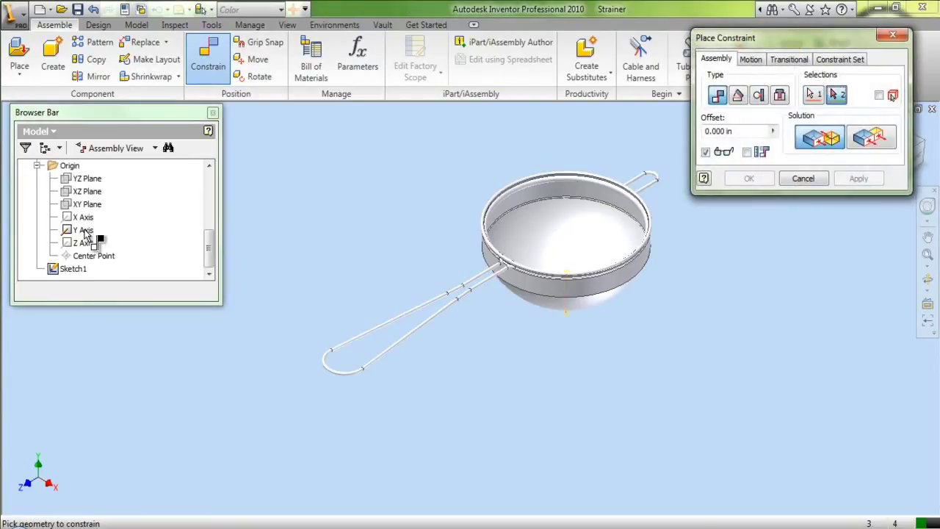
scroll(144, 214, "up", 2)
scroll(139, 220, "down", 2)
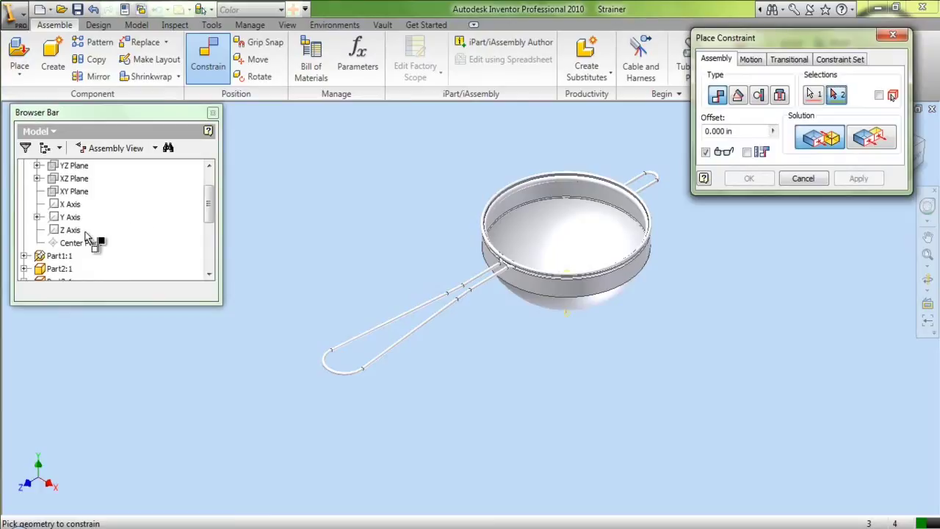
scroll(71, 235, "down", 1)
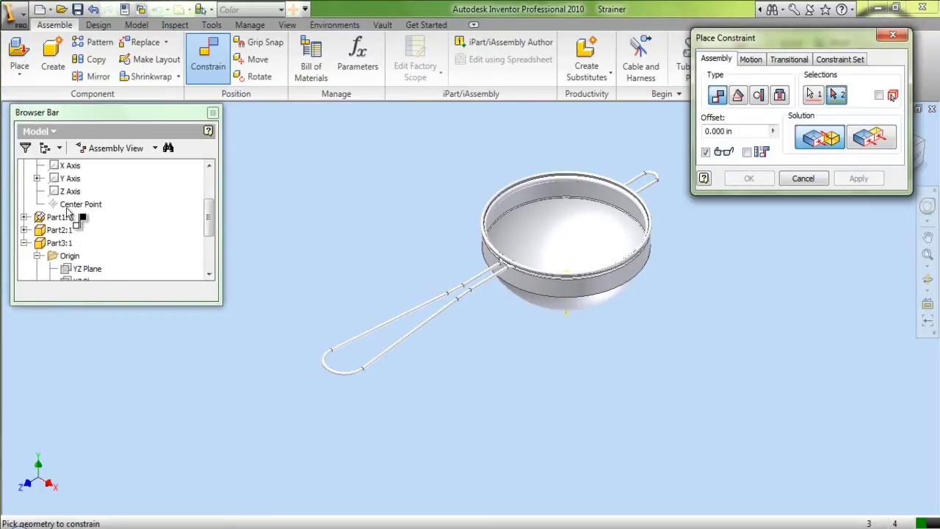
left_click(71, 180)
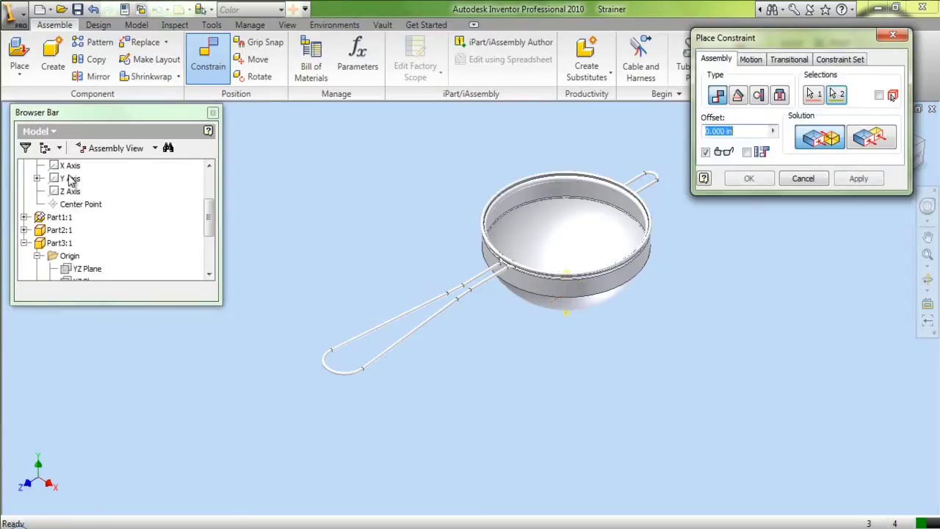
left_click(858, 179)
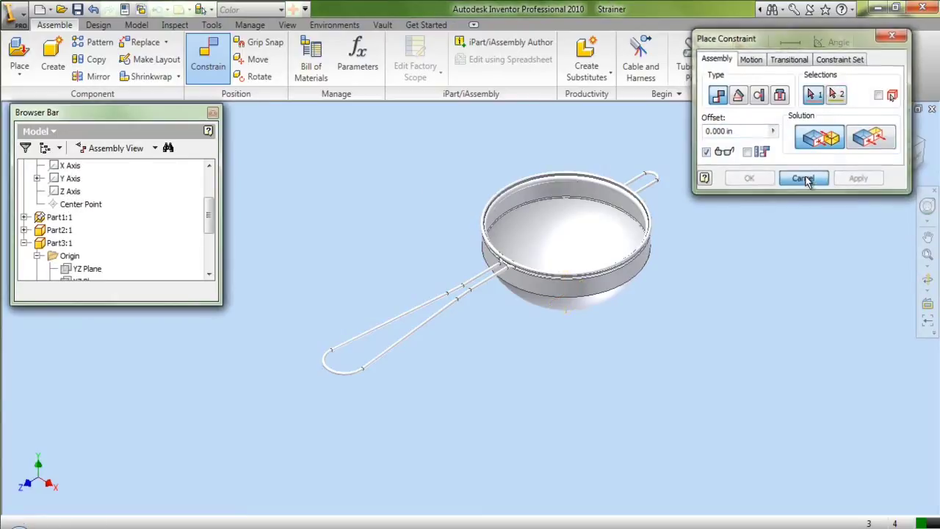
left_click(804, 178)
left_click(287, 24)
left_click(103, 62)
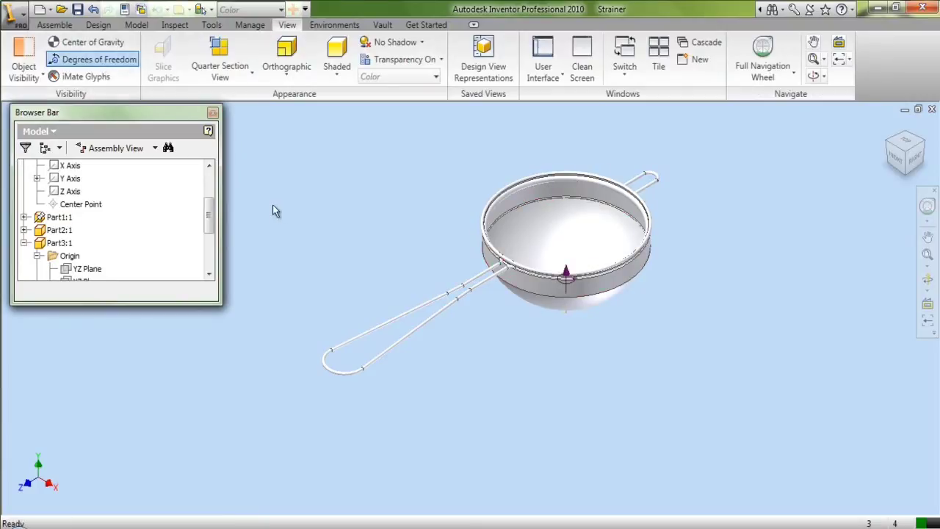
- Mate the assembly's origin Center Point with Part3's Center Point at 0.000 in offset
left_click(54, 24)
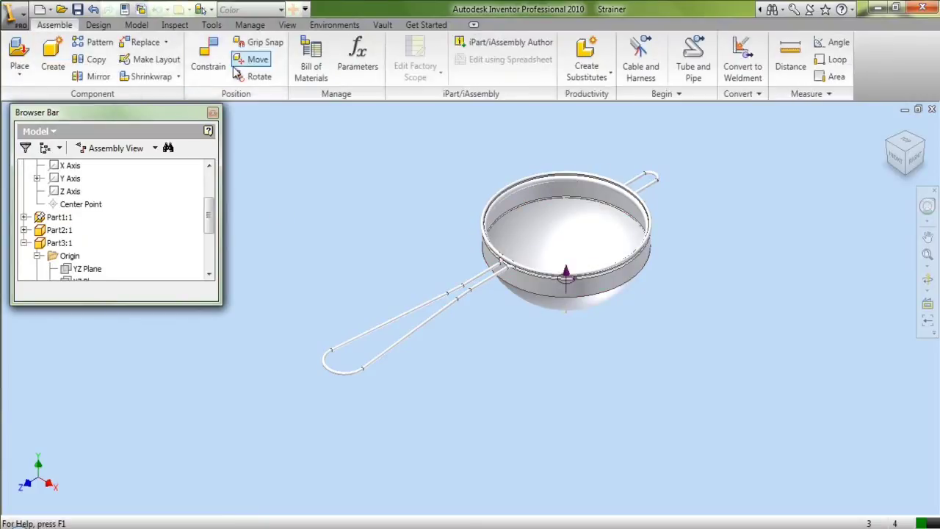
scroll(153, 205, "up", 2)
scroll(120, 244, "down", 1)
left_click(107, 251)
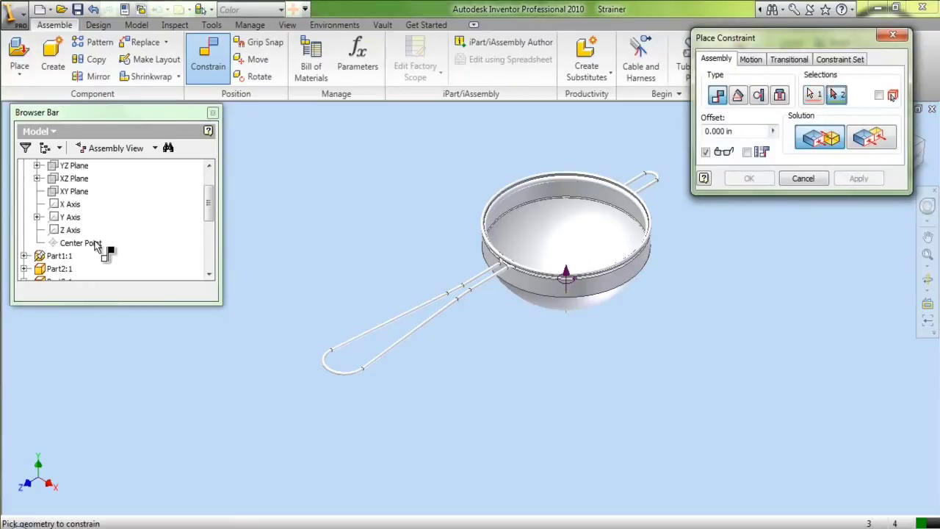
left_click(99, 243)
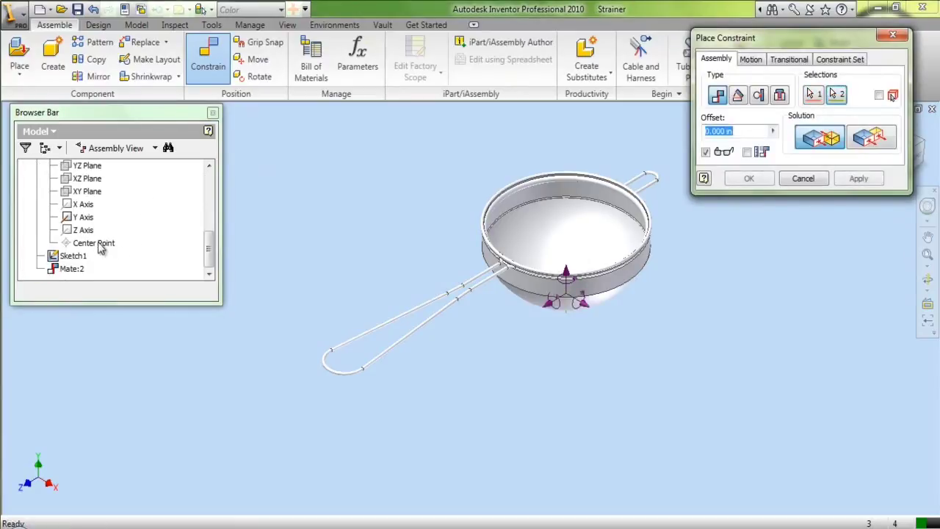
left_click(858, 179)
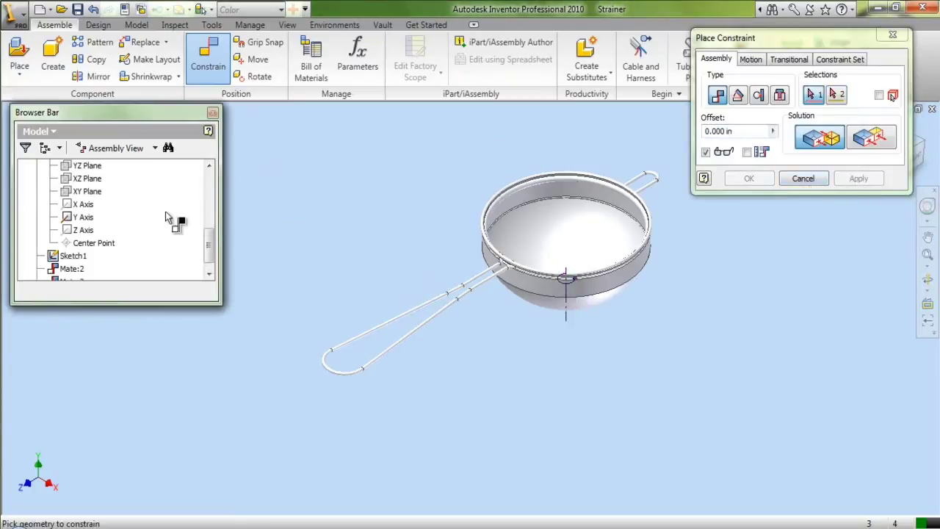
- Mate Part3's YZ Plane to the assembly's origin YZ Plane with 0.000 in offset
scroll(162, 218, "up", 2)
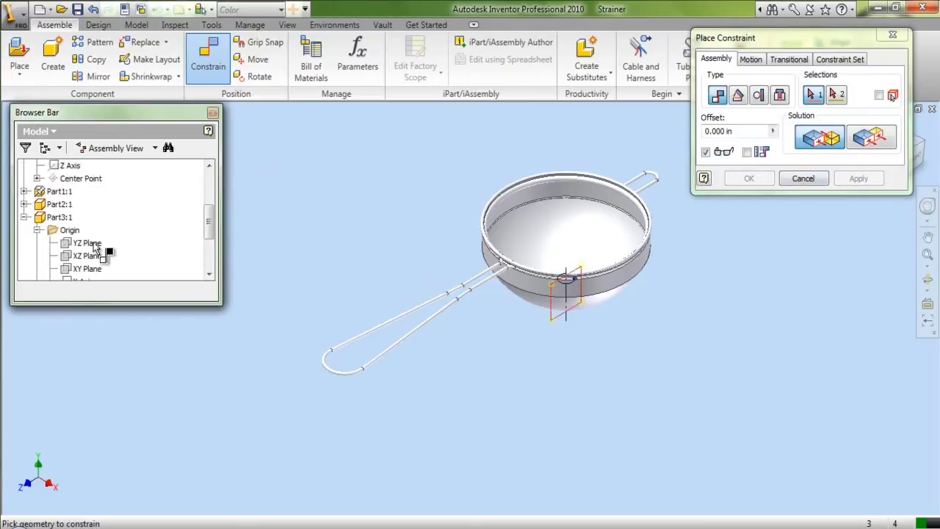
left_click(94, 248)
scroll(107, 250, "up", 3)
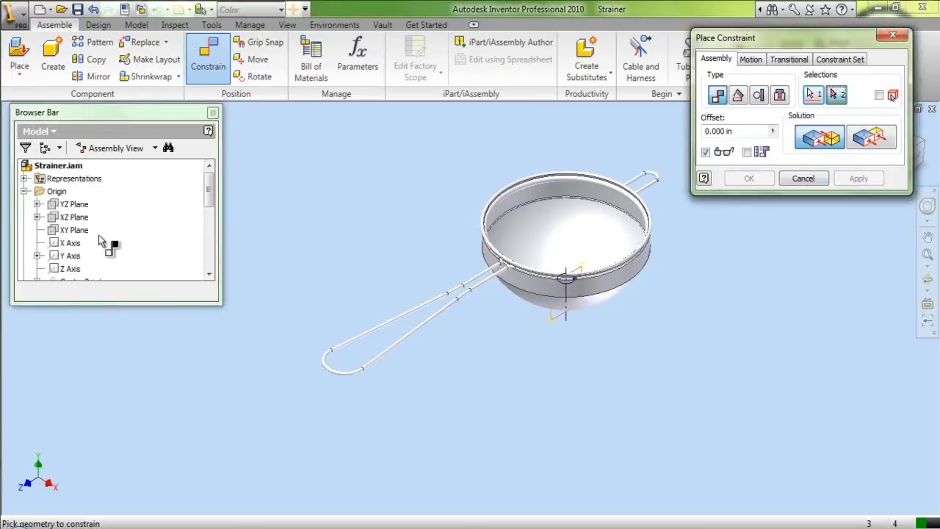
left_click(81, 218)
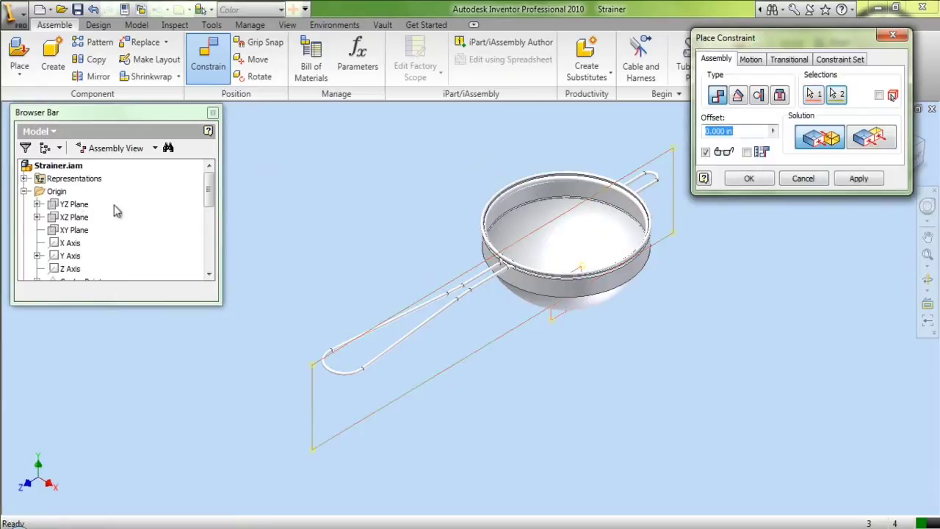
left_click(857, 179)
left_click(800, 180)
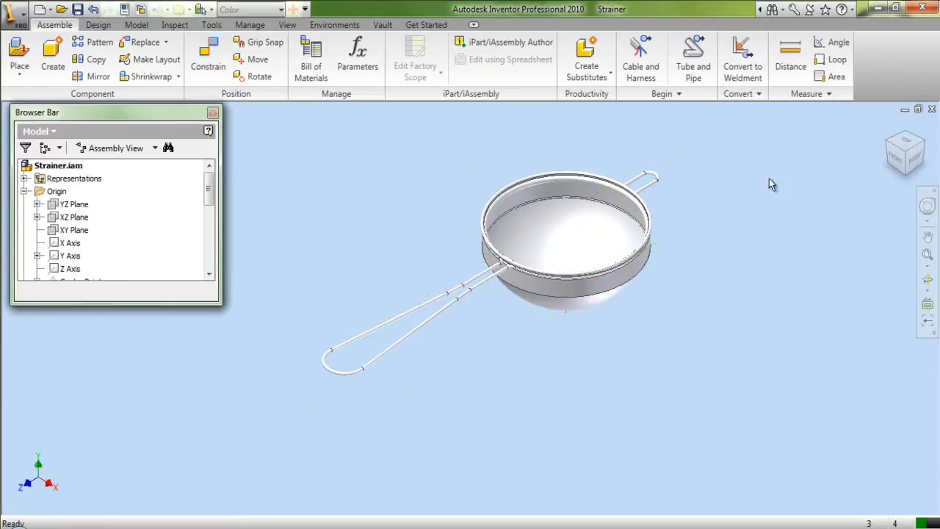
- Collapse the whole browser tree and save Strainer.iam together with the new Part3.ipt
left_click(286, 28)
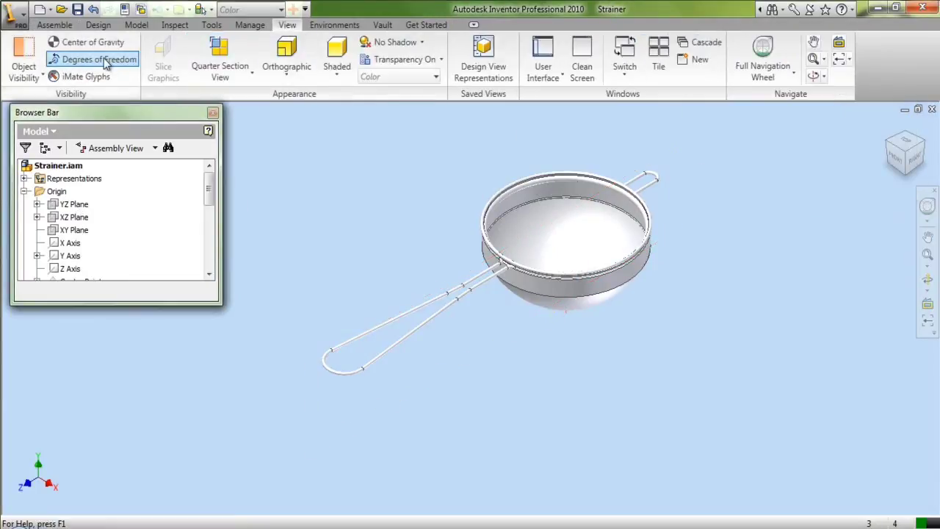
left_click(66, 27)
right_click(146, 208)
left_click(190, 502)
left_click(927, 254)
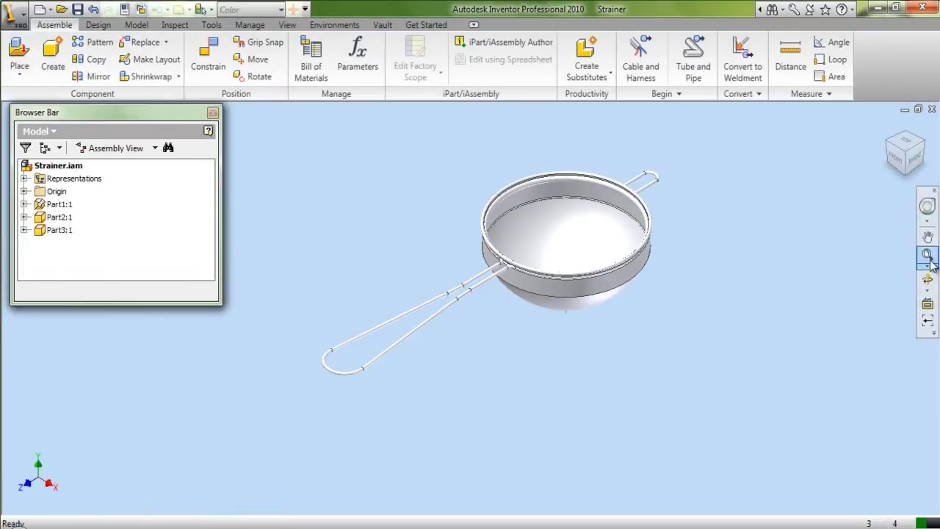
left_click(77, 9)
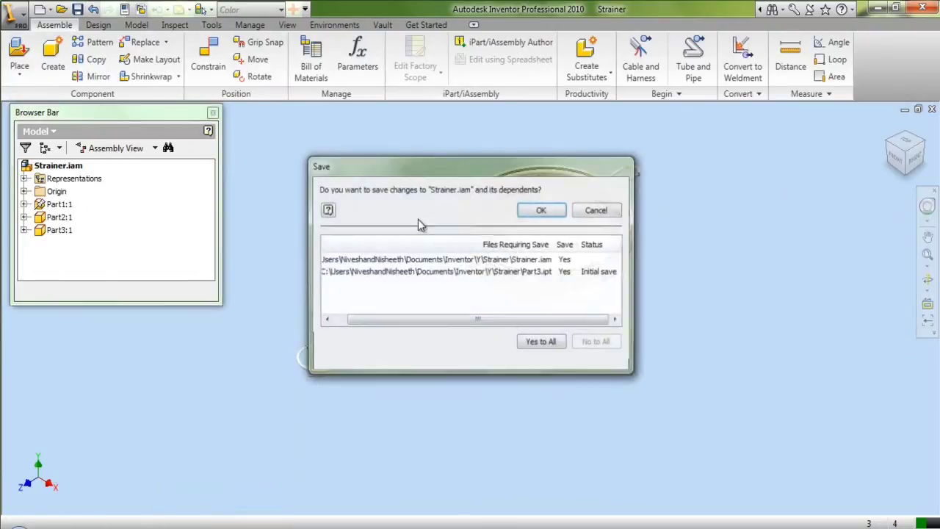
left_click(542, 211)
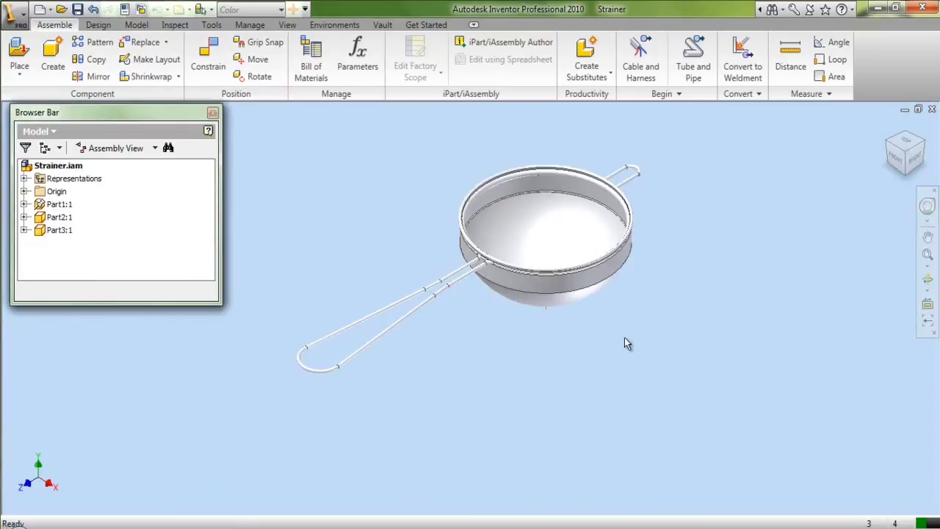
- Make Sketch2, the path sketch under Part2's Sweep1, visible and return to the Strainer assembly
left_click(25, 218)
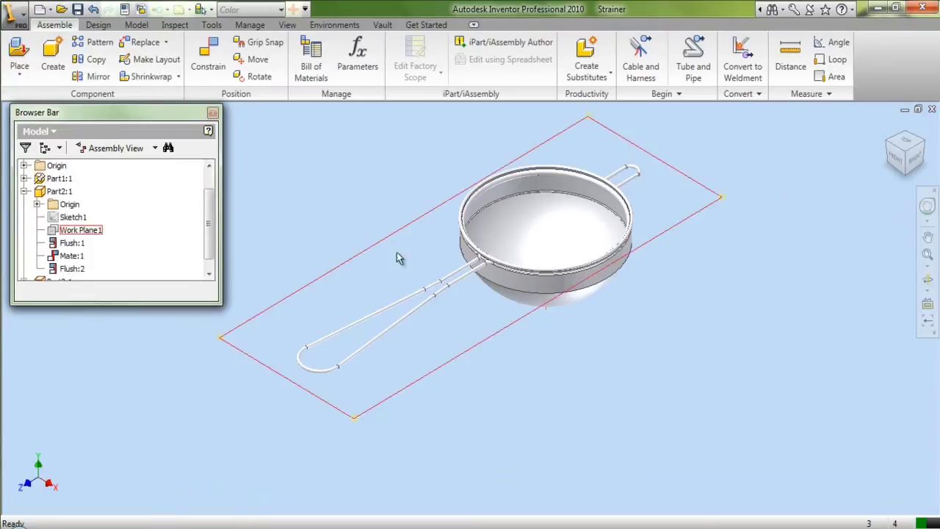
double_click(438, 297)
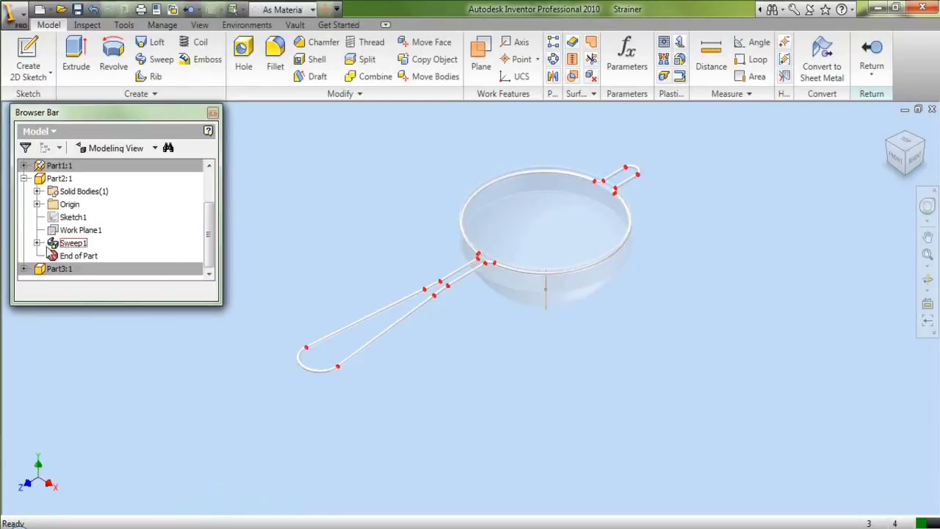
left_click(37, 243)
left_click(71, 258)
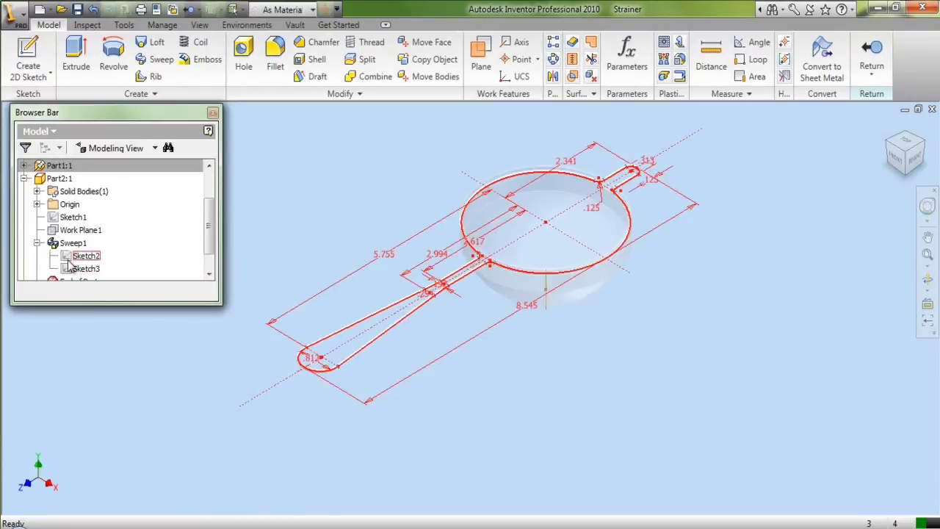
right_click(70, 264)
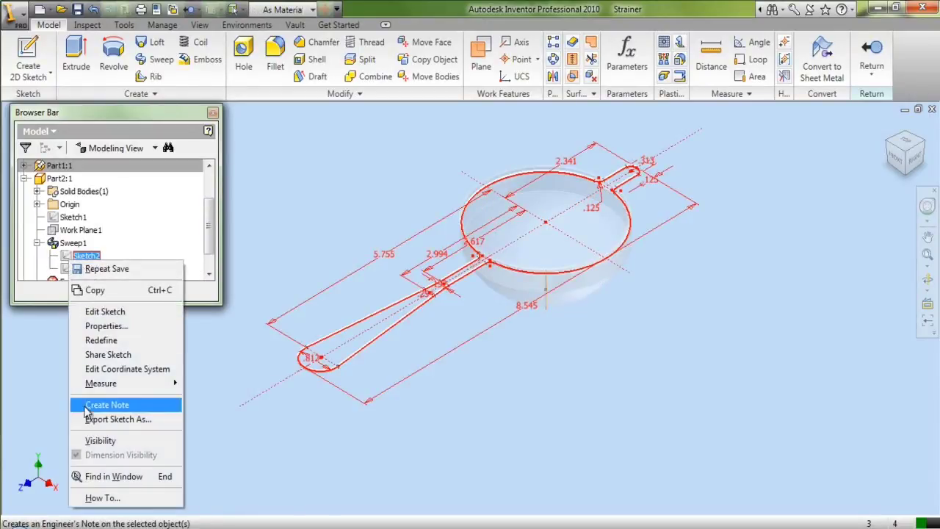
left_click(103, 439)
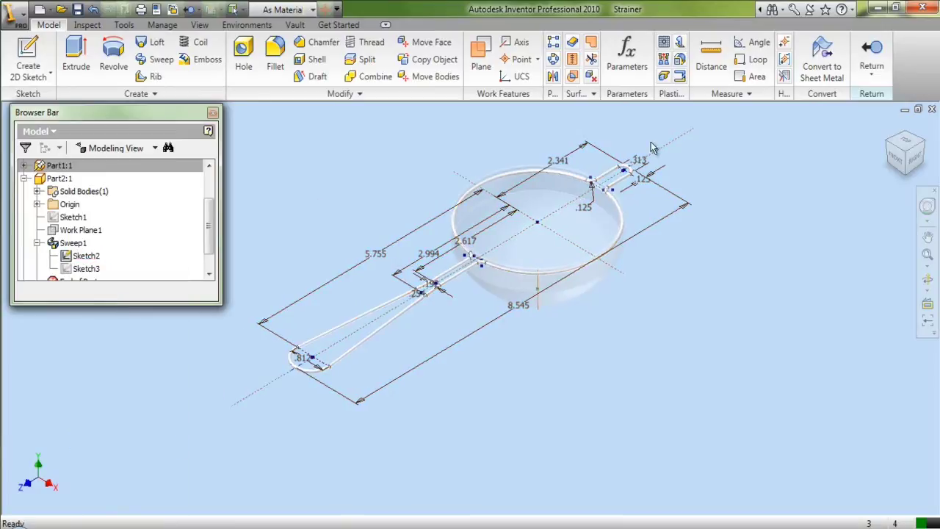
left_click(872, 55)
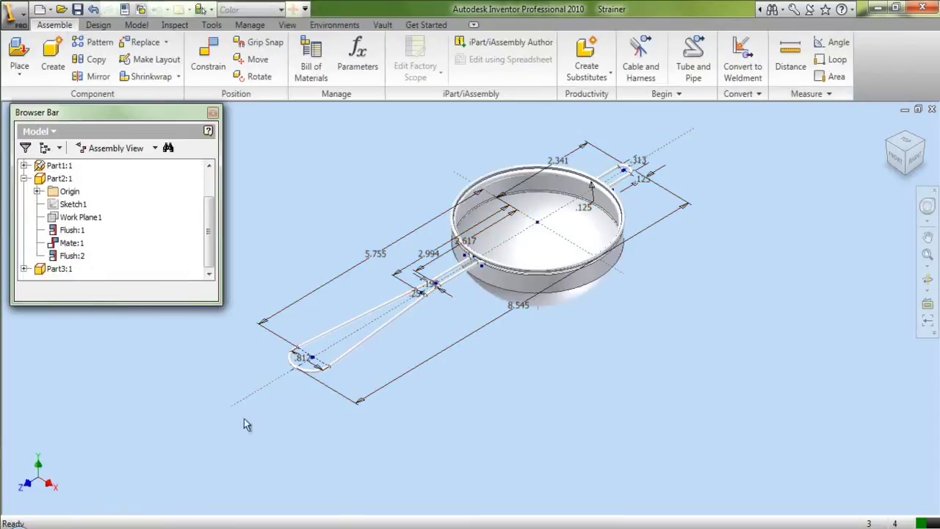
- In Part3, create two work planes perpendicular to the handle, one at the 0.192 wire spacing and one where the wires start bending at the bowl
left_click(42, 271)
double_click(44, 270)
scroll(480, 190, "up", 2)
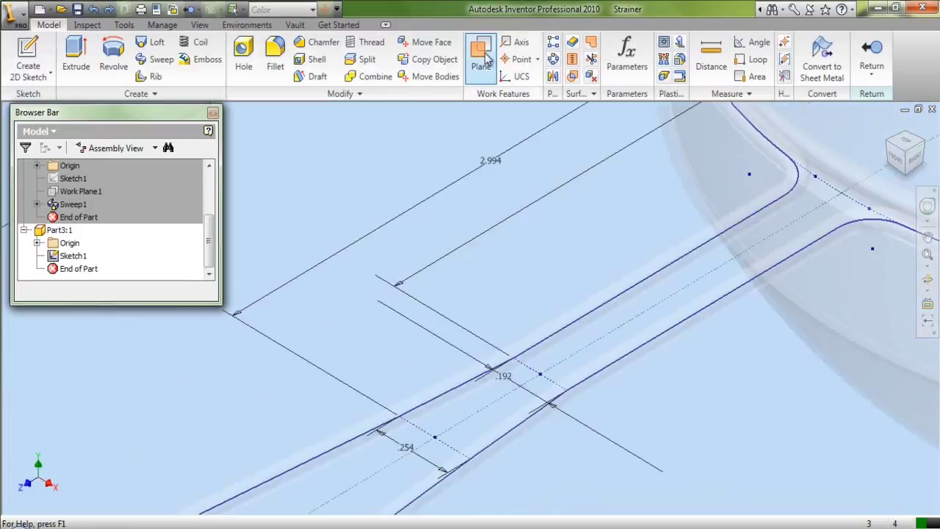
left_click(481, 57)
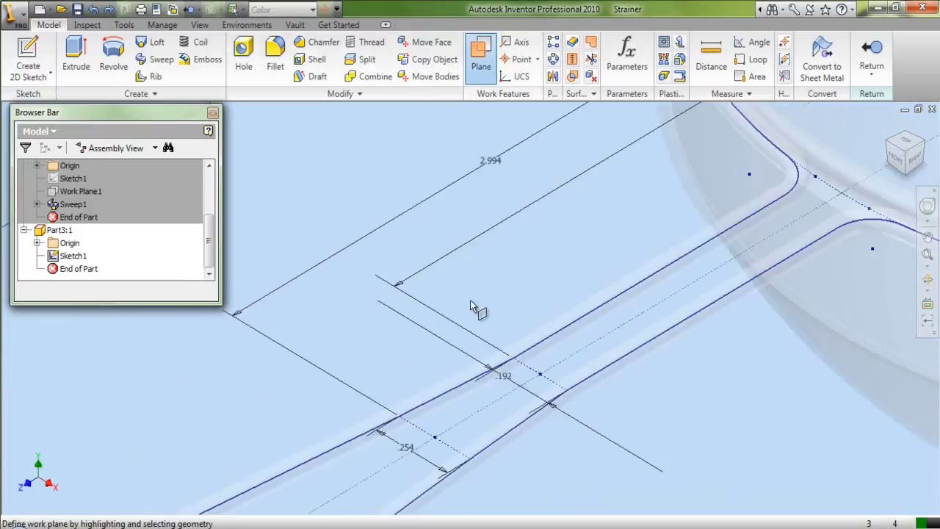
left_click(516, 363)
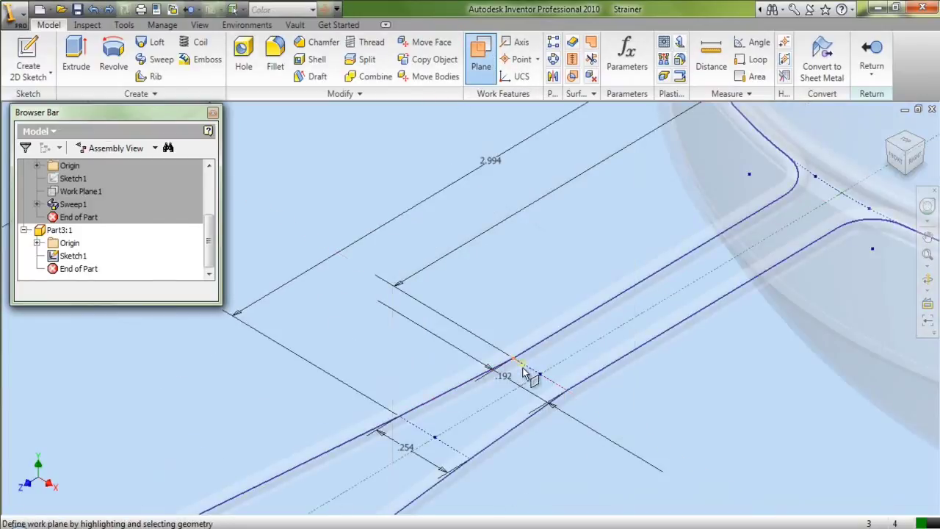
left_click(534, 378)
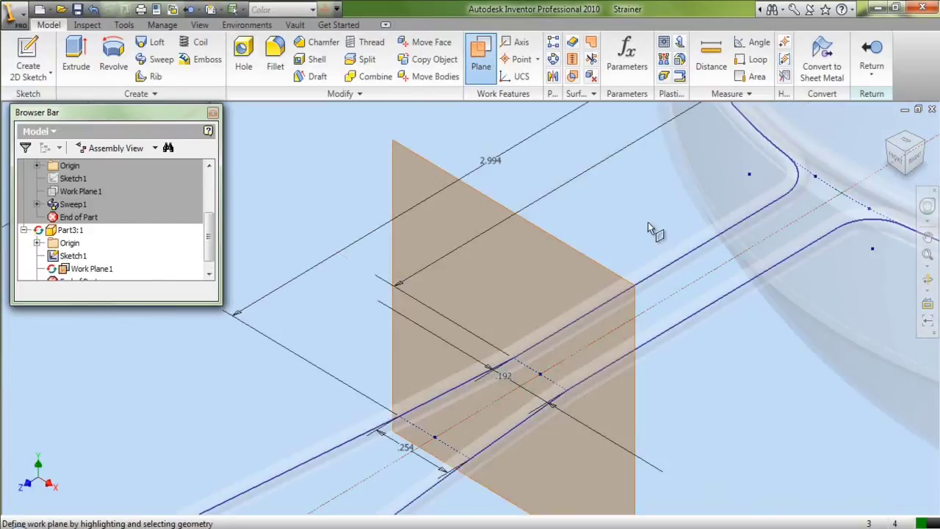
left_click(785, 203)
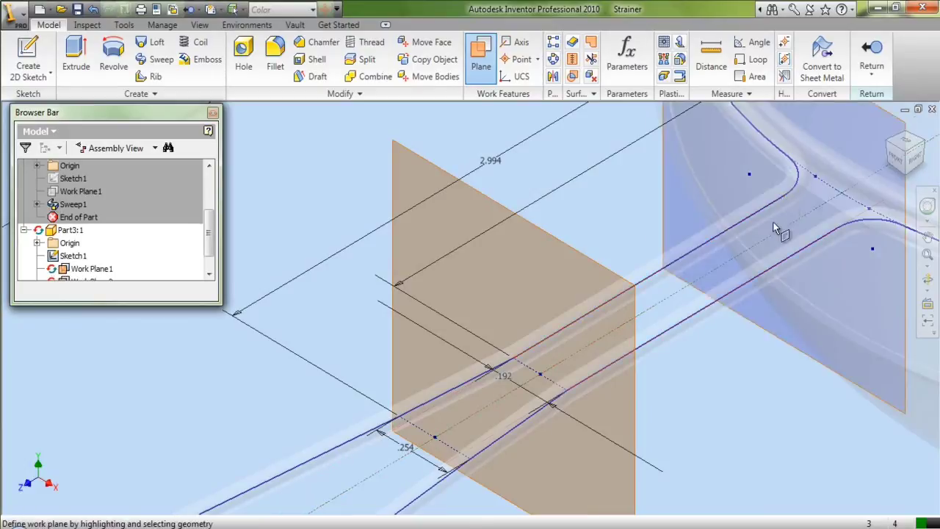
right_click(593, 212)
left_click(635, 252)
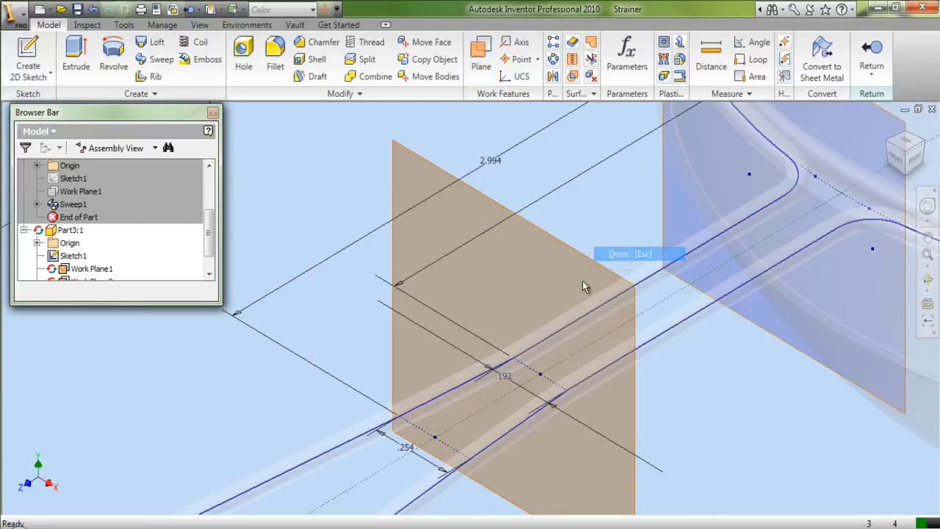
- Start a sketch on the work plane at the 0.192 wire spacing and project the cut edges of the two handle wires
scroll(321, 277, "down", 3)
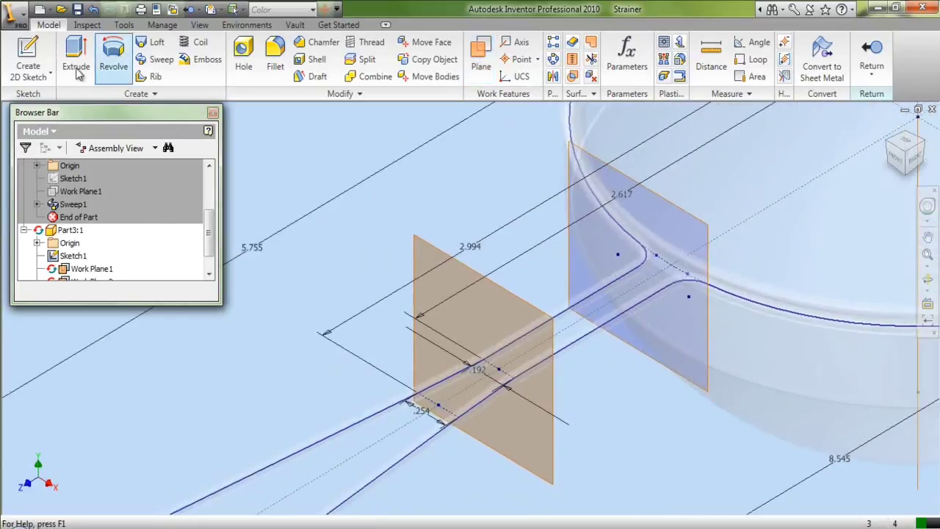
left_click(28, 58)
left_click(438, 255)
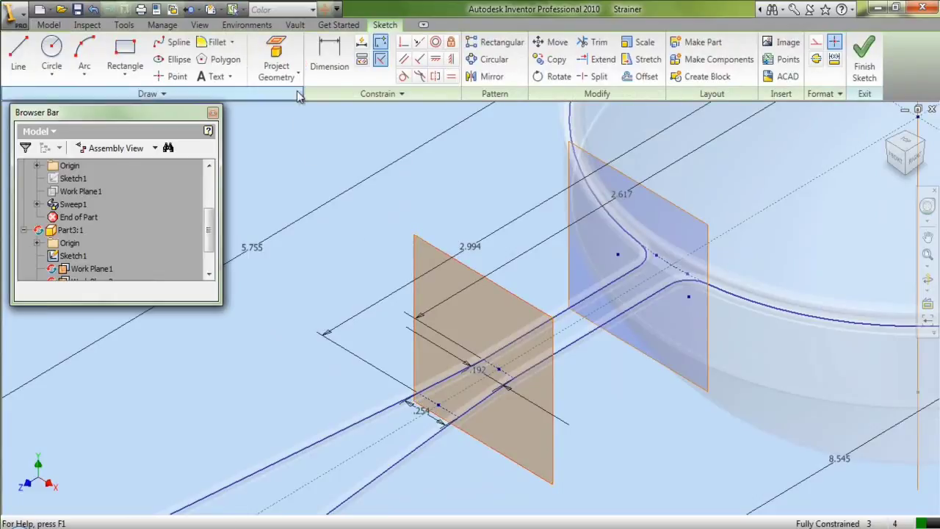
left_click(297, 77)
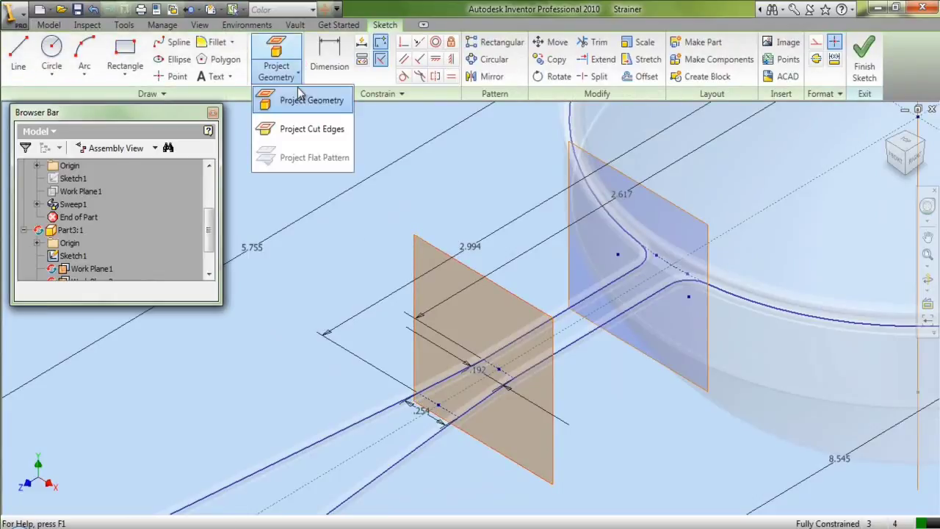
left_click(315, 128)
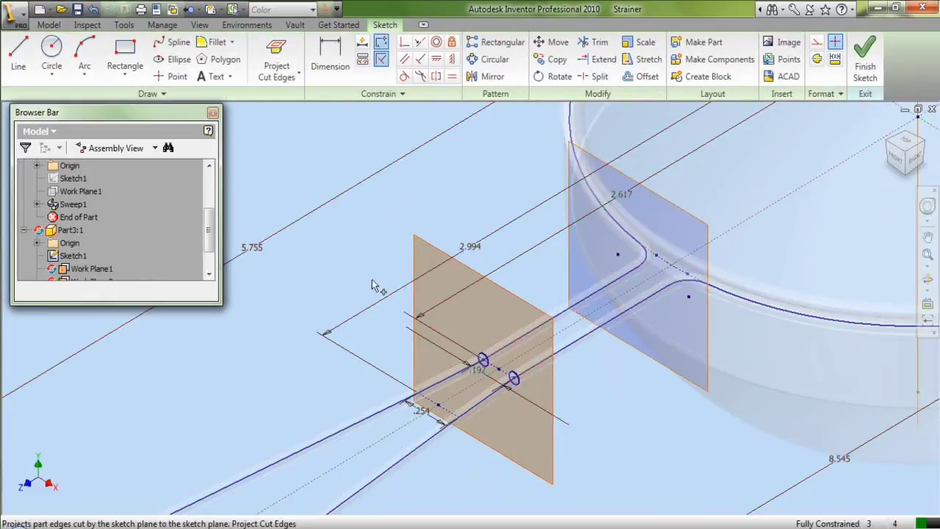
right_click(364, 225)
left_click(396, 233)
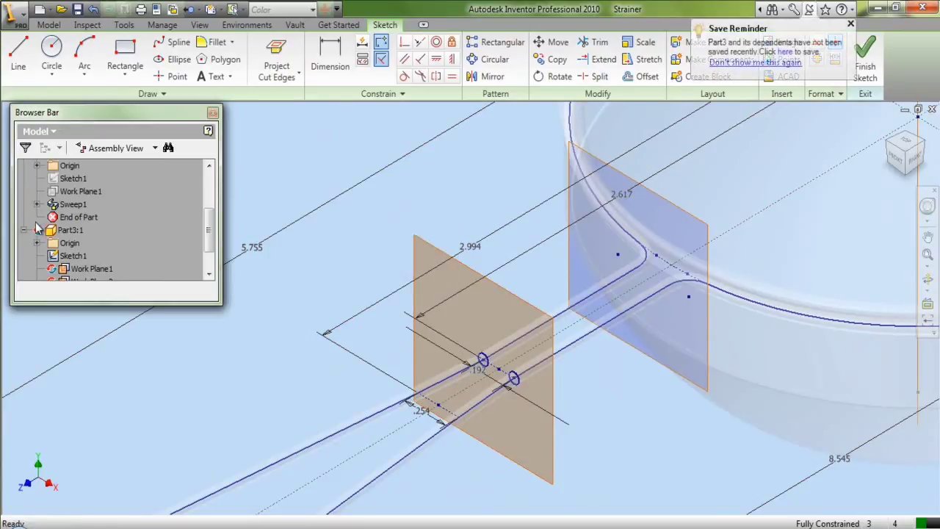
- Hide Part2's sweep path Sketch2, collapse the browser tree and expand only Part3
left_click(36, 205)
left_click(80, 217)
right_click(74, 217)
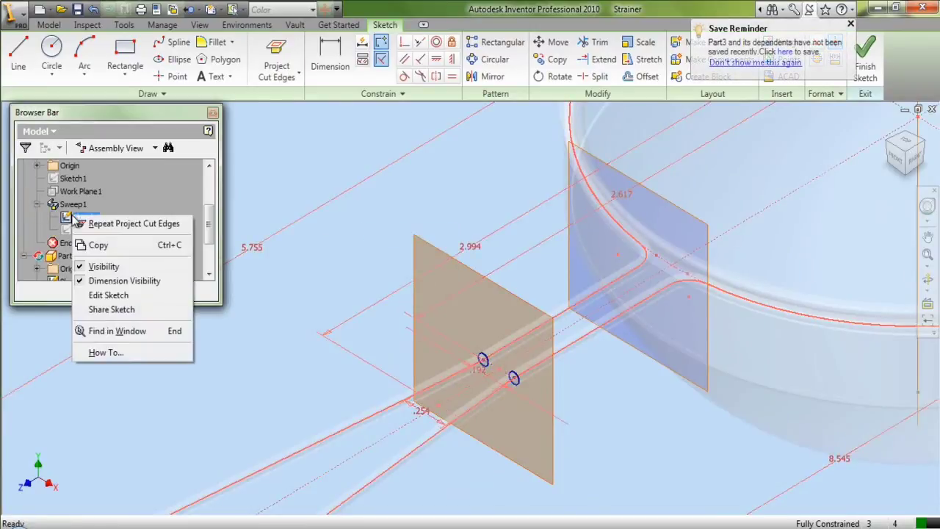
left_click(103, 267)
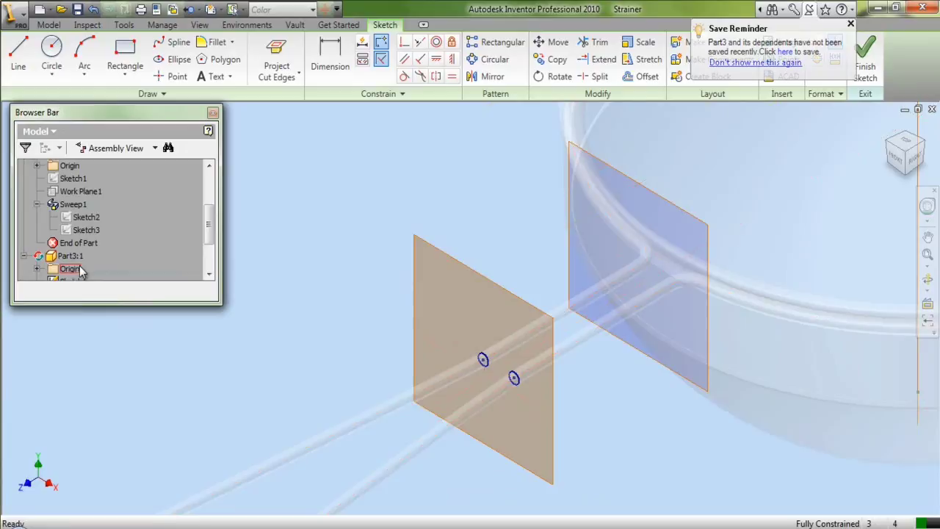
right_click(142, 219)
left_click(155, 483)
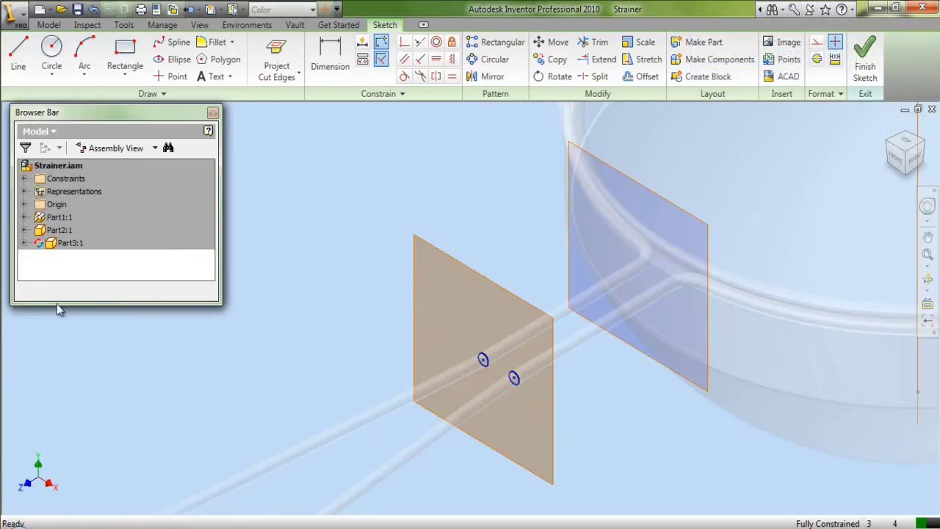
left_click(23, 242)
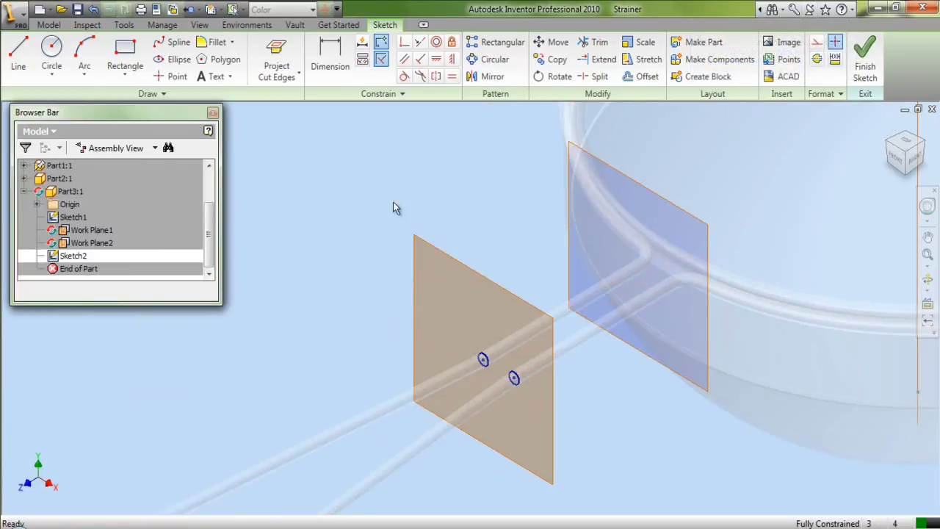
- In the front view, sketch a rectangle enclosing both projected wire circles
left_click(896, 165)
scroll(467, 301, "up", 3)
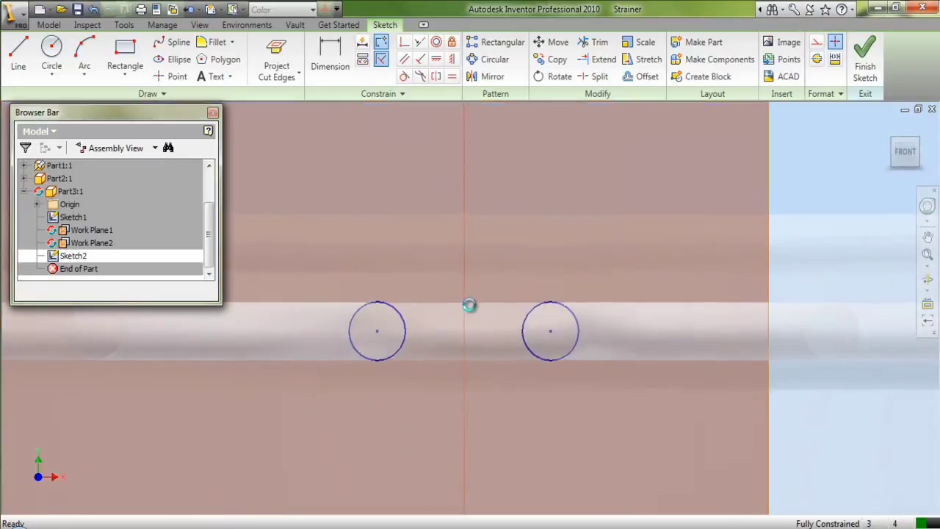
left_click(117, 52)
left_click(329, 257)
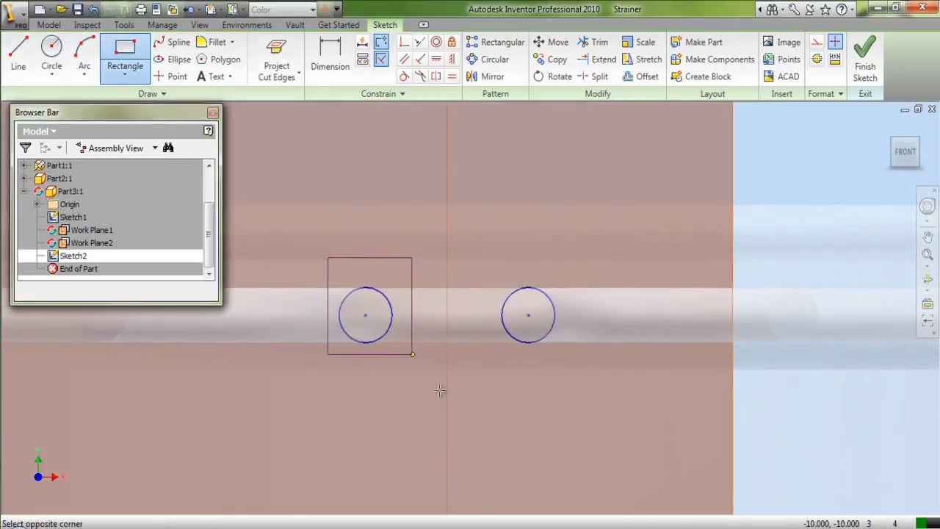
left_click(568, 403)
right_click(548, 184)
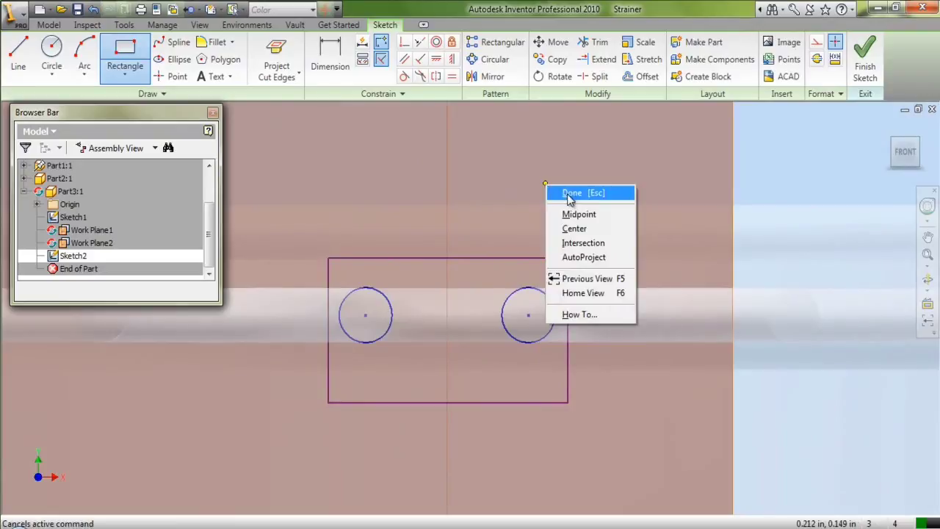
left_click(580, 192)
- Constrain the rectangle's upper and lower edges tangent to the left projected wire circle
left_click(402, 77)
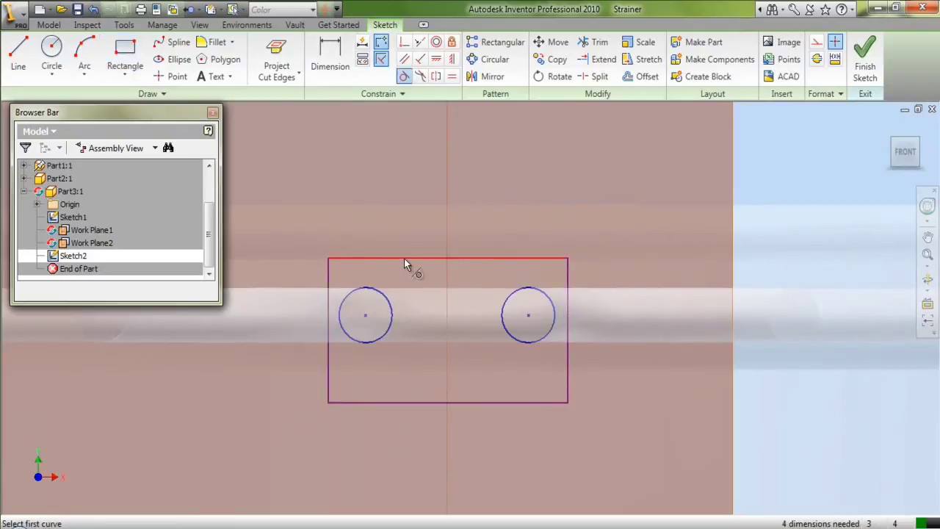
left_click(404, 258)
left_click(381, 295)
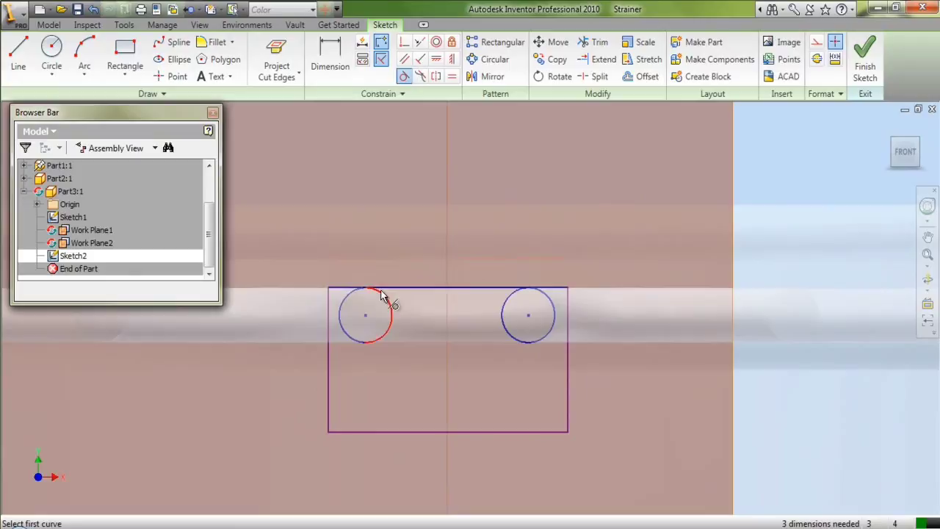
left_click(423, 431)
left_click(386, 341)
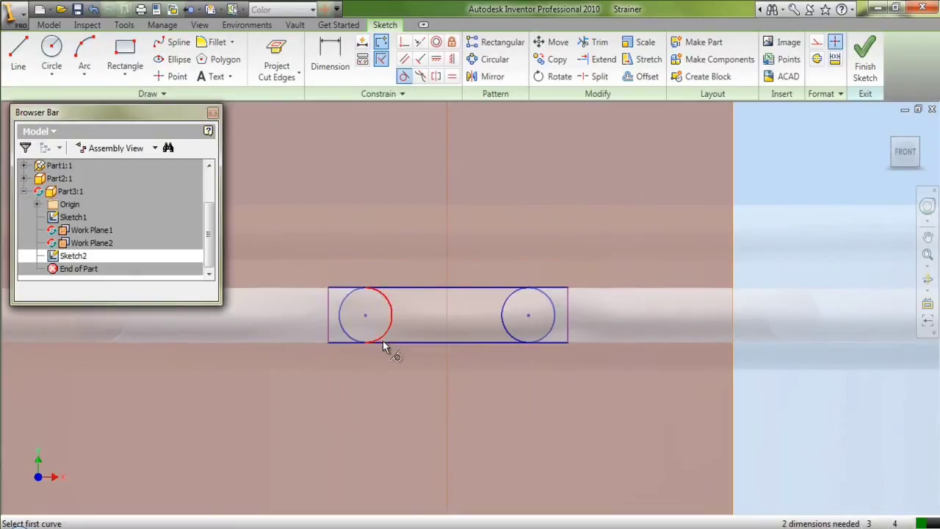
- Constrain the rectangle's left and right edges tangent to the nearest wire circles and convert both circles to construction geometry
left_click(328, 330)
left_click(339, 330)
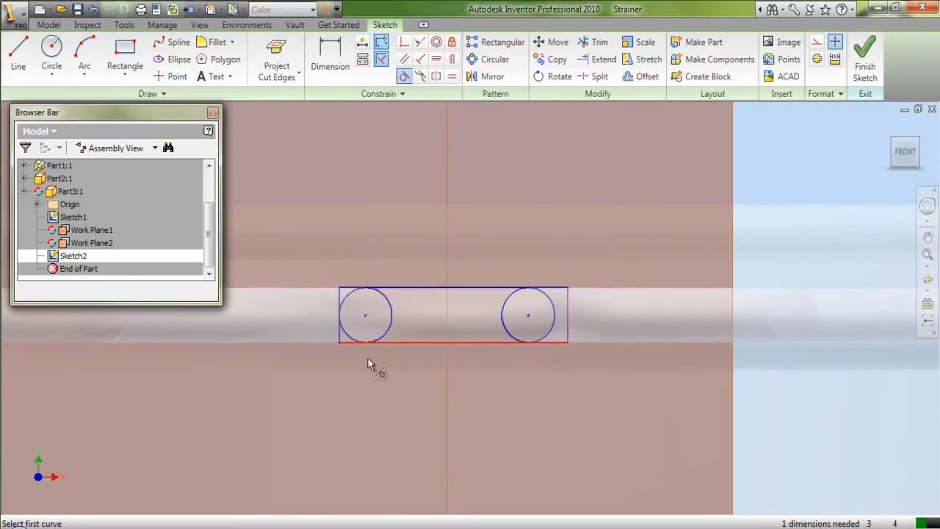
left_click(567, 323)
left_click(553, 323)
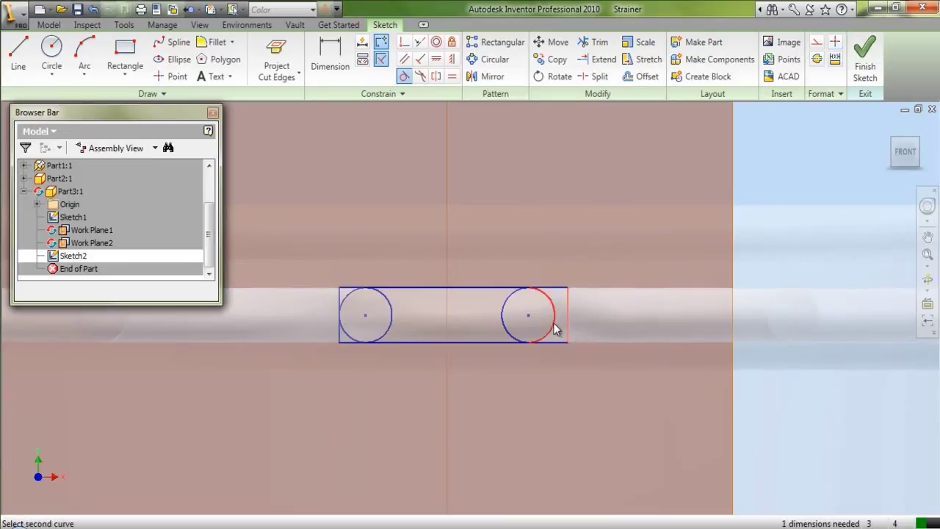
right_click(385, 198)
left_click(410, 205)
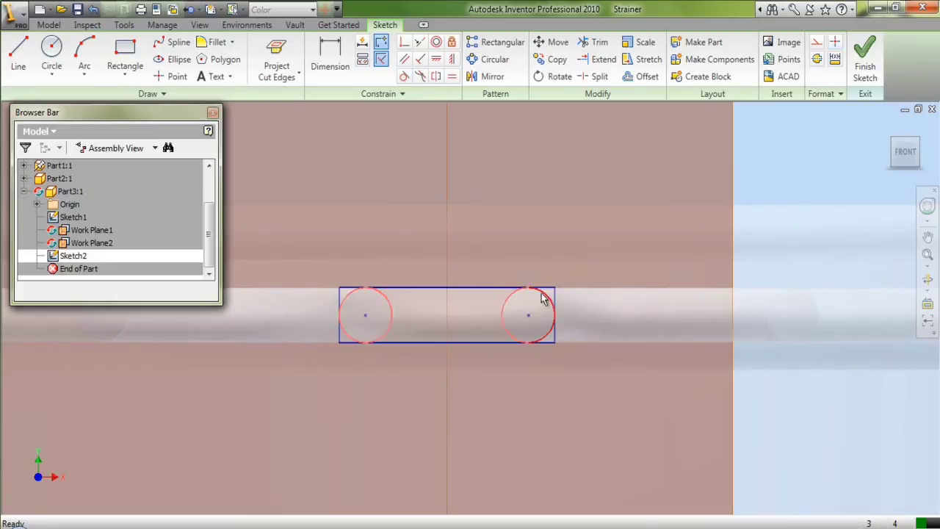
left_click(816, 42)
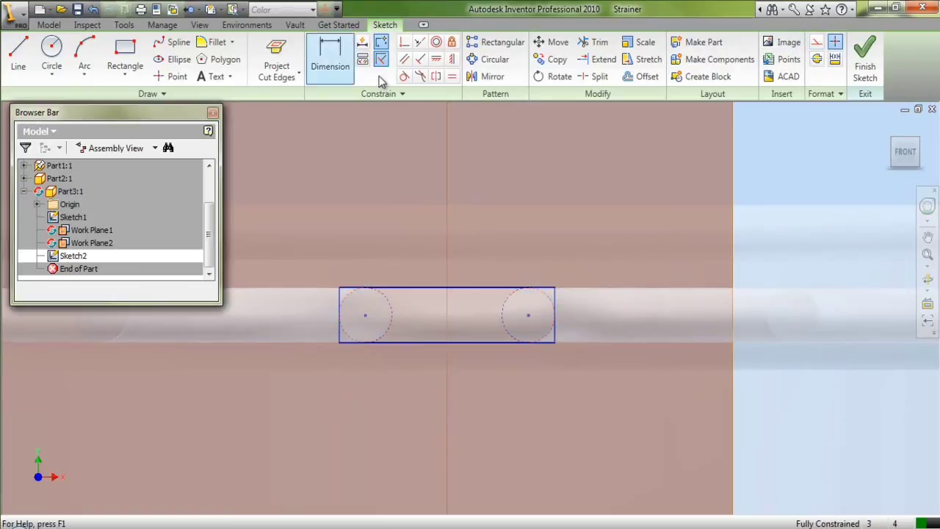
- Fillet all four corners of the rectangle with a radius of .015625 in
left_click(217, 44)
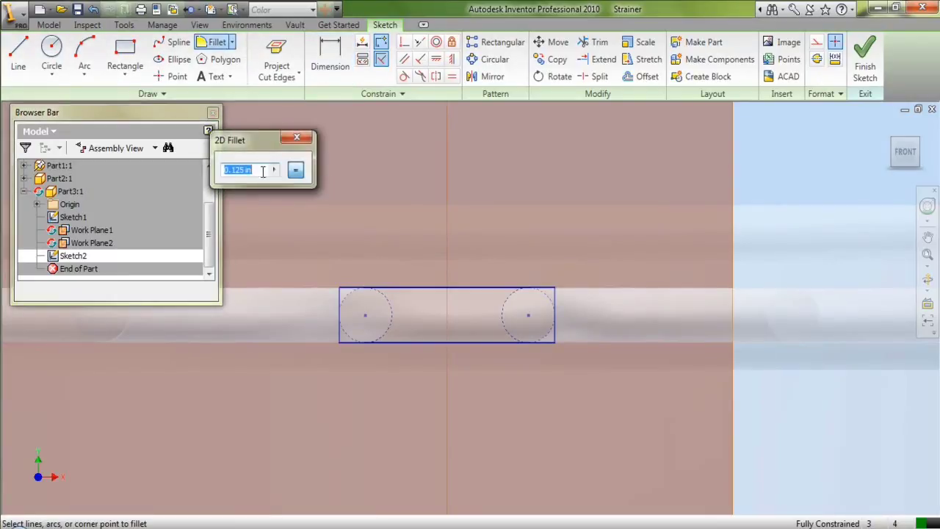
type(".0156")
left_click(341, 290)
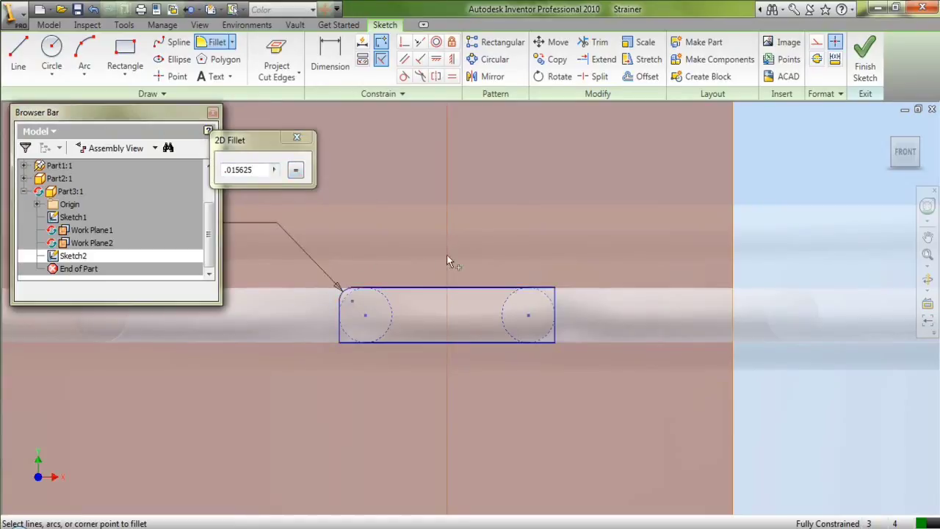
left_click(553, 291)
scroll(564, 307, "up", 3)
scroll(564, 311, "down", 1)
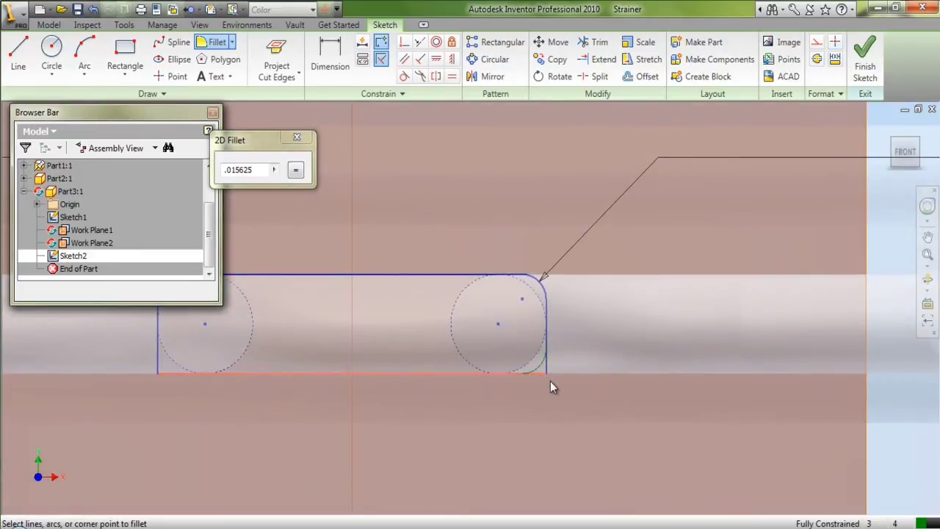
left_click(547, 371)
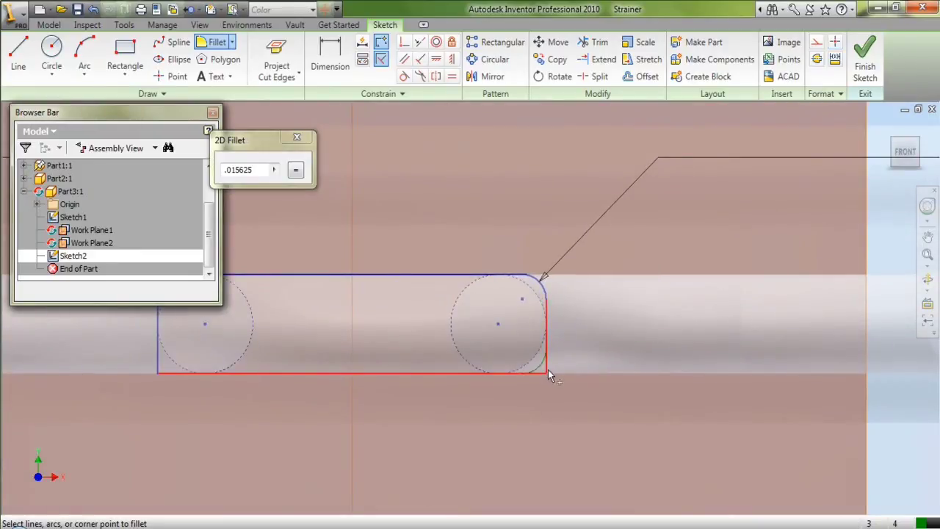
left_click(158, 368)
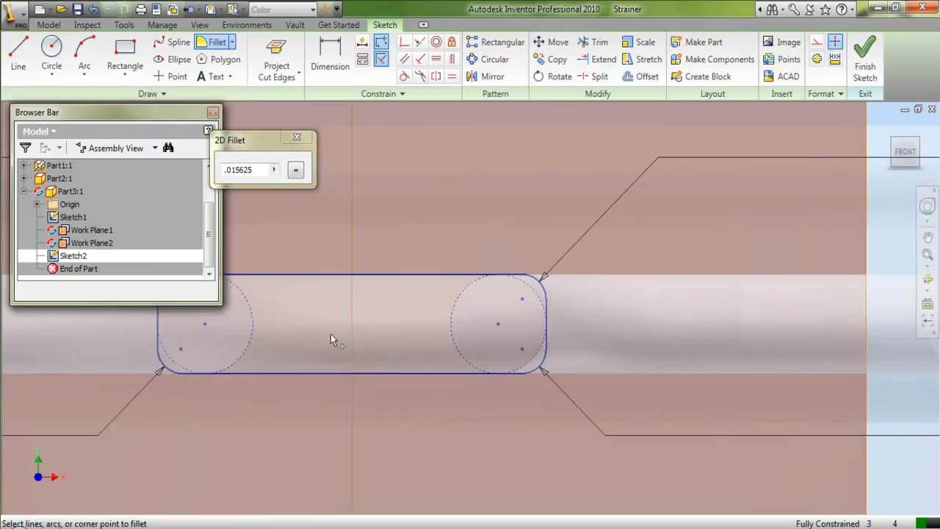
right_click(389, 150)
left_click(415, 153)
- Offset the complete rounded rectangle loop outward to form a surrounding outline
scroll(559, 406, "down", 3)
left_click(644, 76)
right_click(493, 258)
left_click(502, 276)
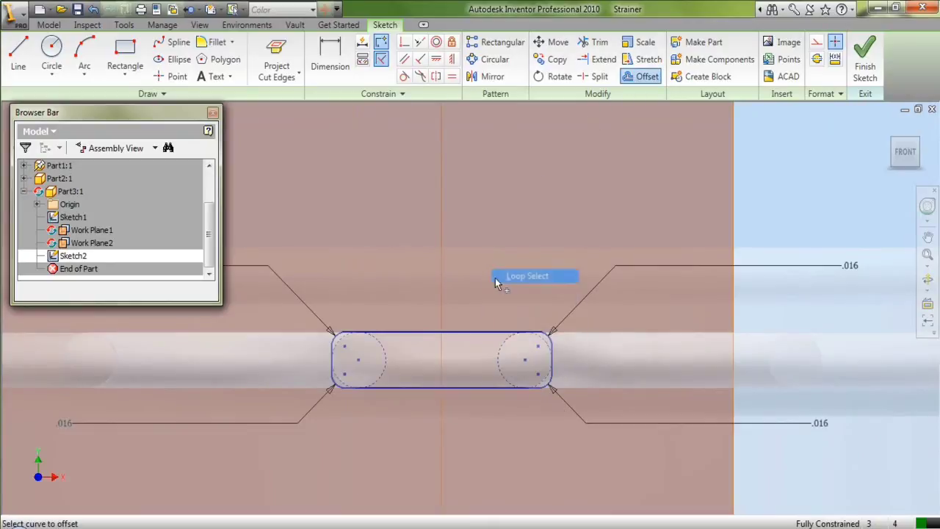
left_click(484, 329)
left_click(487, 322)
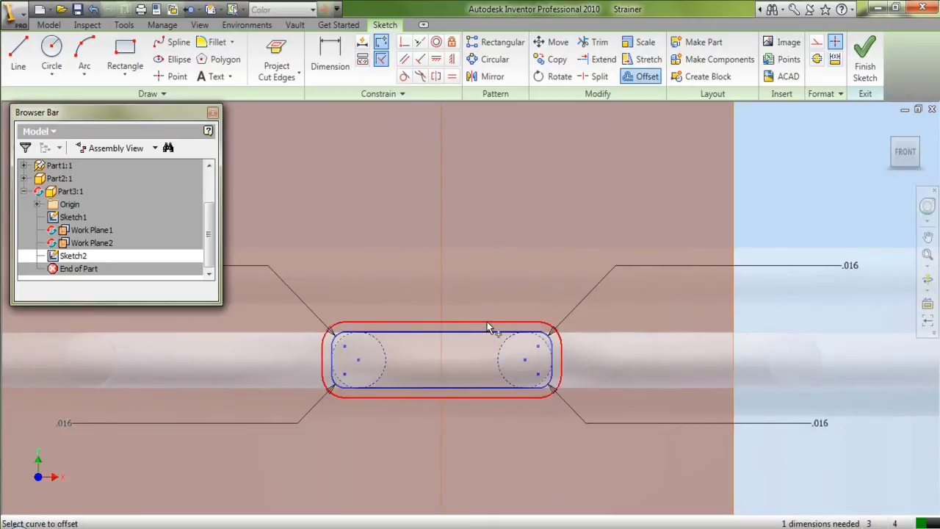
- Dimension the gap between the inner and outer loops' upper edges as .03125 in
left_click(328, 67)
left_click(438, 324)
left_click(438, 328)
left_click(454, 329)
type(".031")
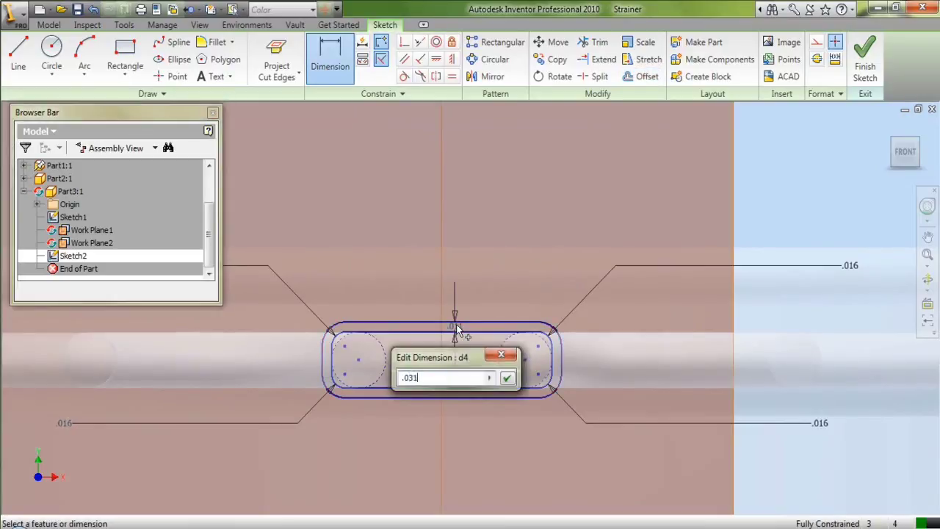
type("25")
key("Return")
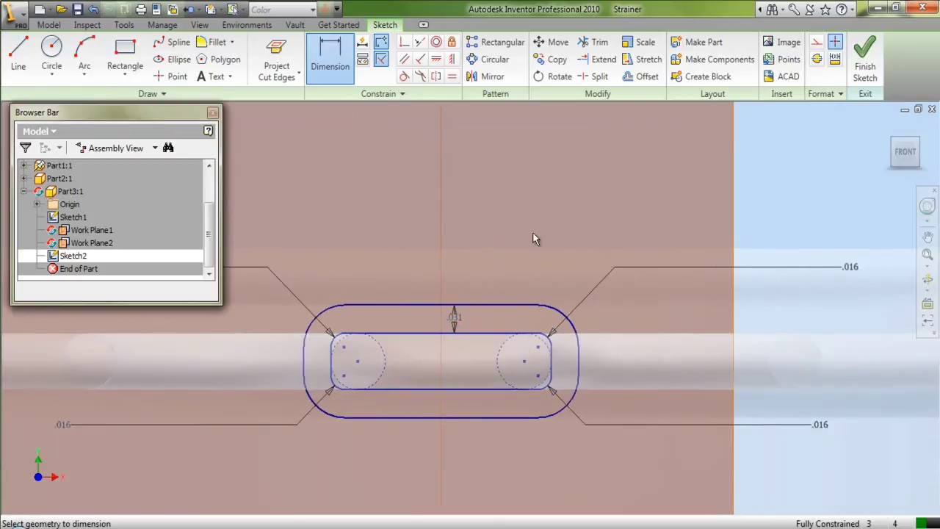
- Finish the sketch and extrude the ring between the two loops up to the work plane nearest the strainer bowl
left_click(864, 63)
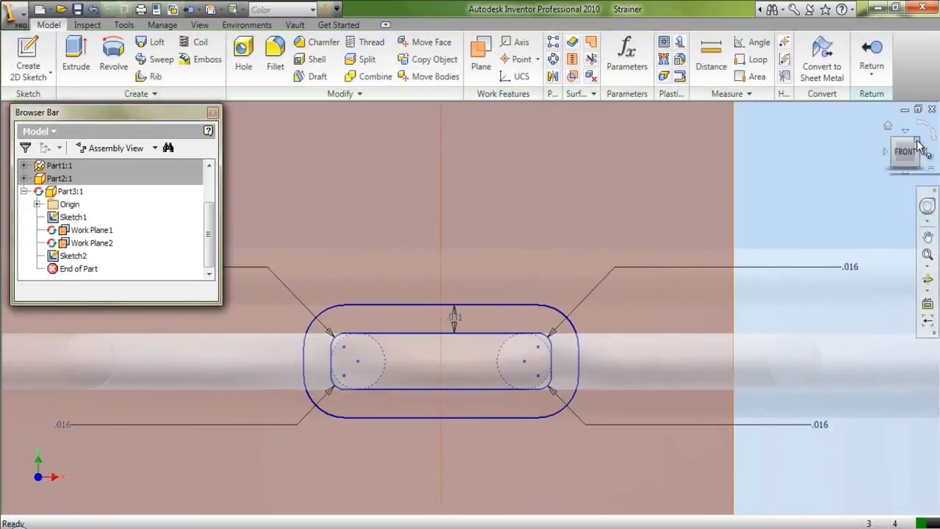
left_click(75, 55)
scroll(495, 358, "up", 5)
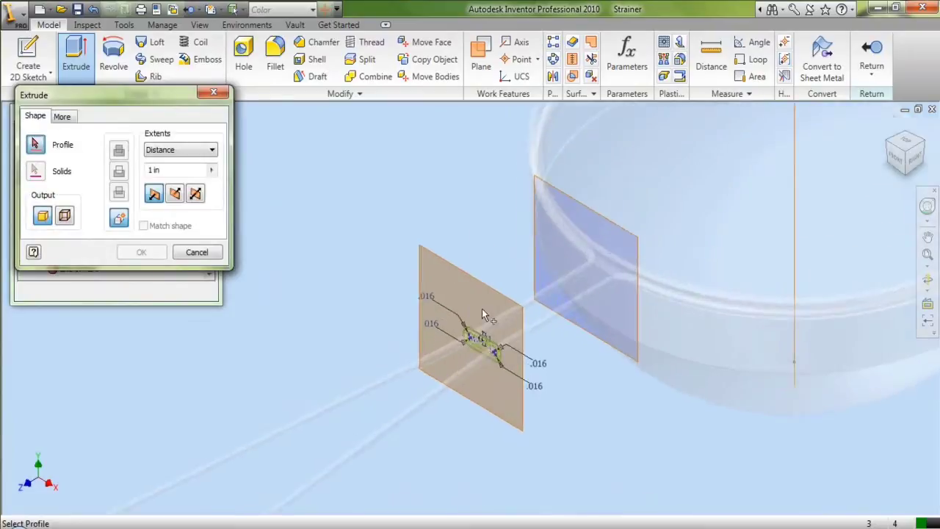
left_click(485, 386)
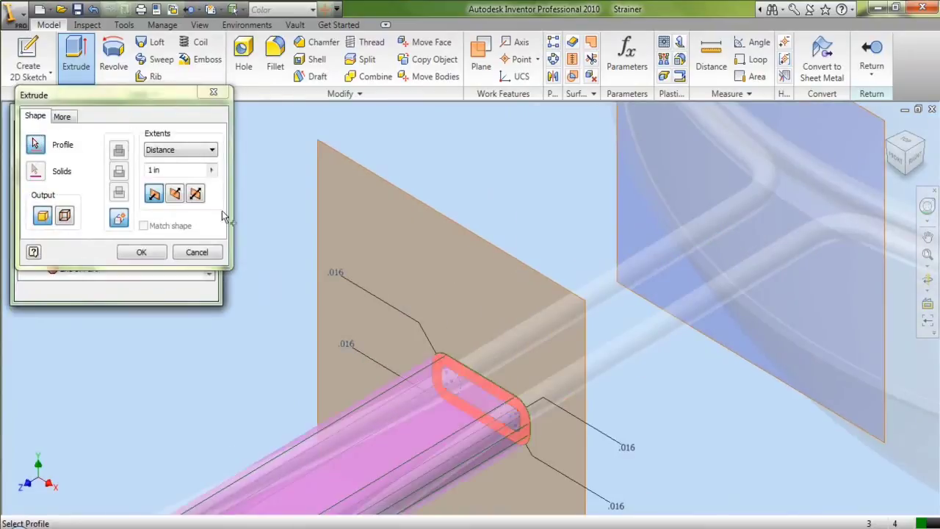
left_click(176, 150)
left_click(182, 171)
scroll(268, 263, "down", 3)
scroll(452, 165, "up", 3)
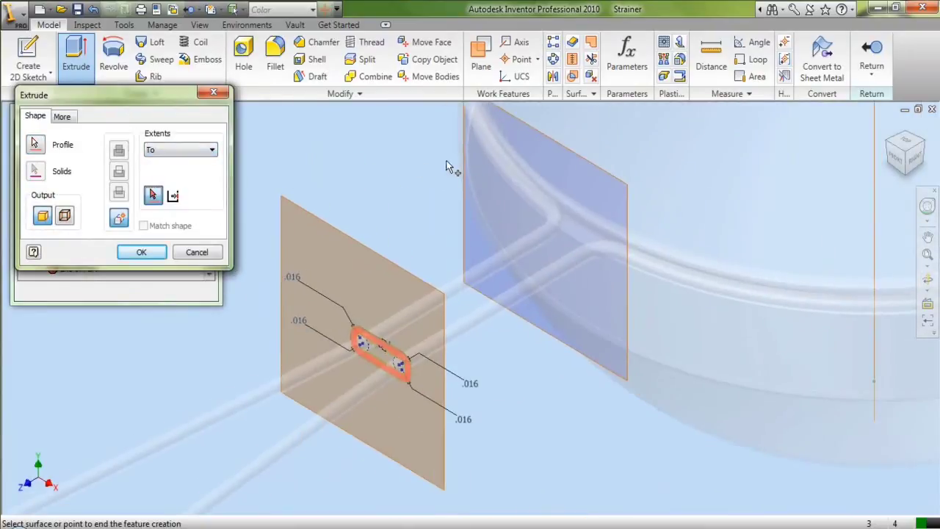
left_click(463, 171)
left_click(136, 252)
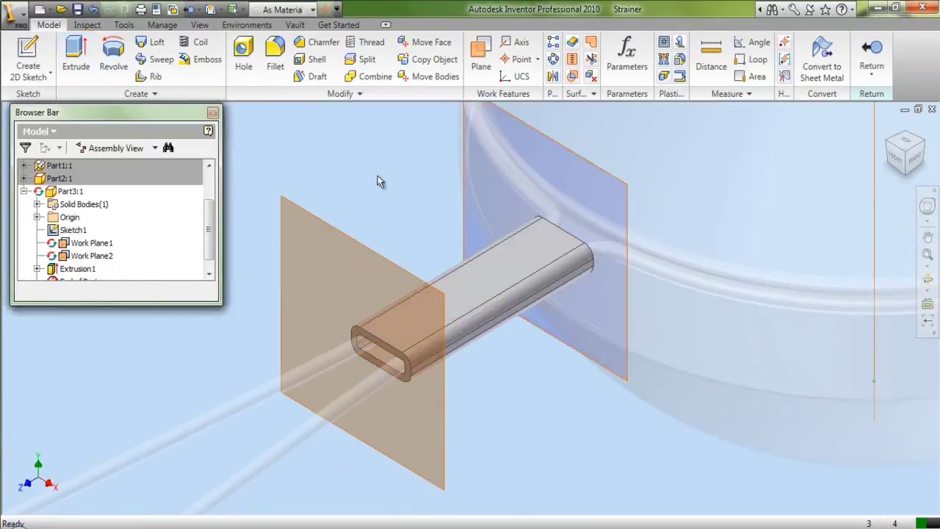
- Hide Work Plane2 and Work Plane1 of Part3
right_click(102, 258)
left_click(116, 377)
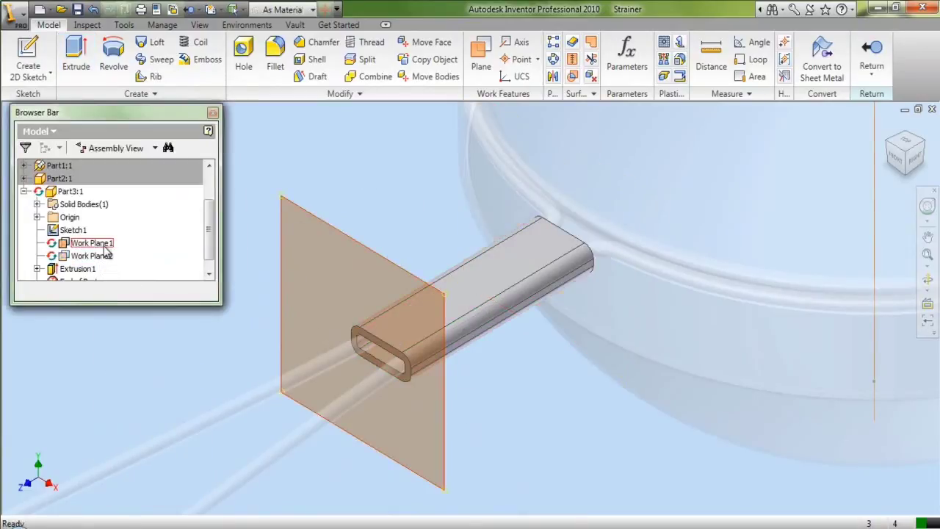
right_click(105, 250)
left_click(117, 367)
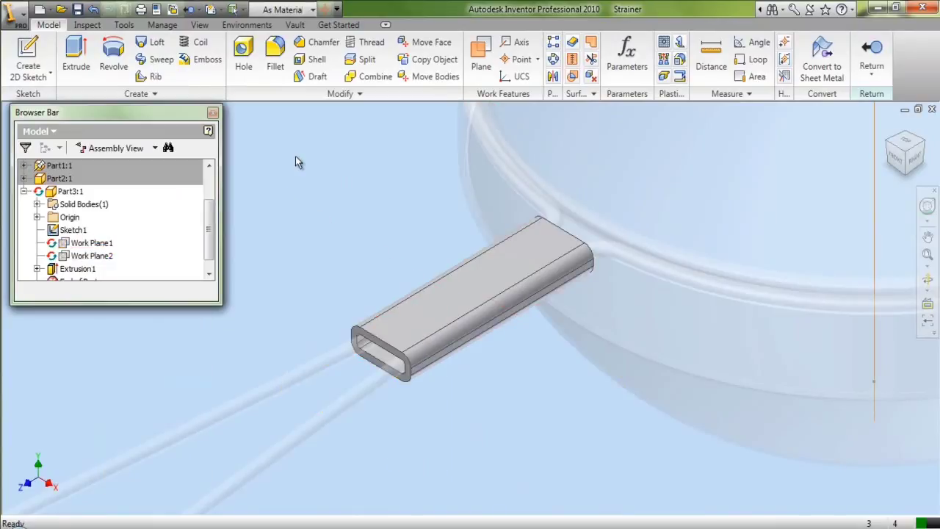
- Change the connector part's color to White
left_click(301, 10)
scroll(310, 310, "down", 20)
scroll(310, 316, "down", 4)
left_click(301, 449)
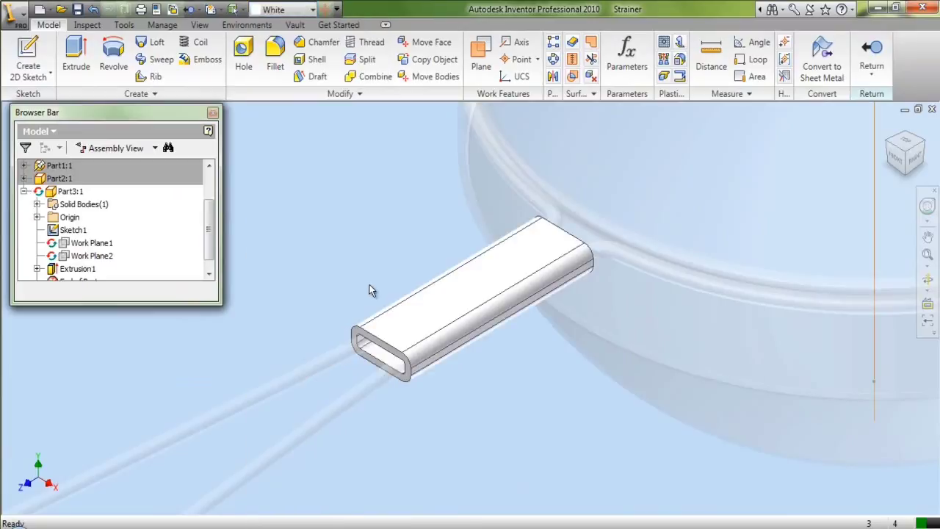
- Start a sketch on the connector's flat top face and project that face's edges in the top view
left_click(28, 53)
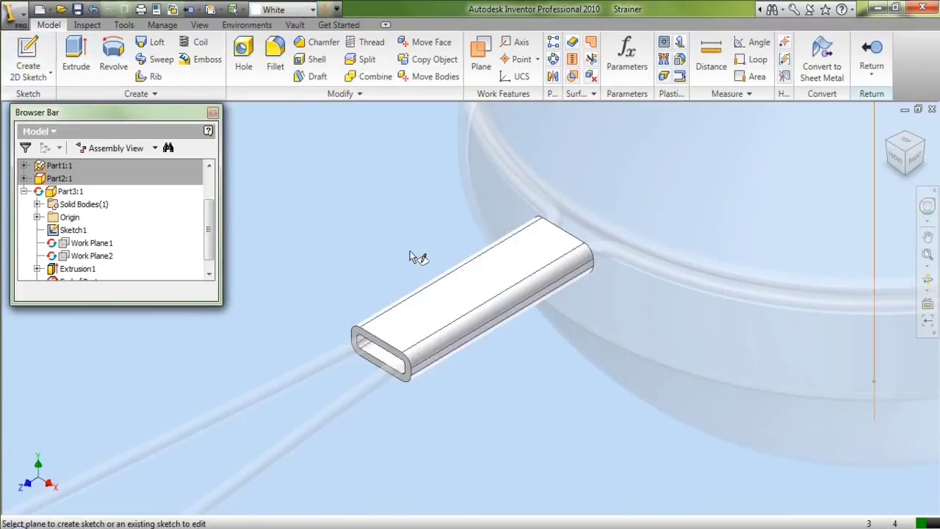
left_click(457, 291)
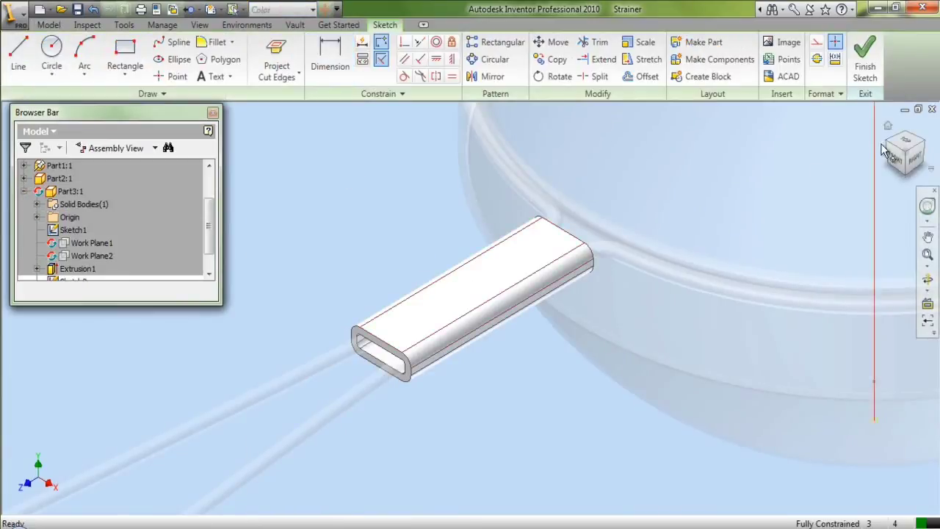
left_click(906, 145)
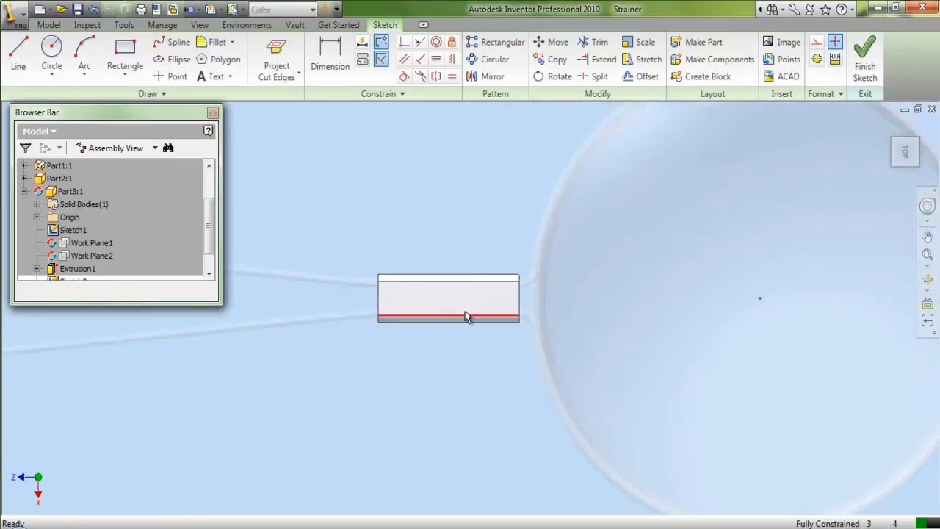
left_click(297, 76)
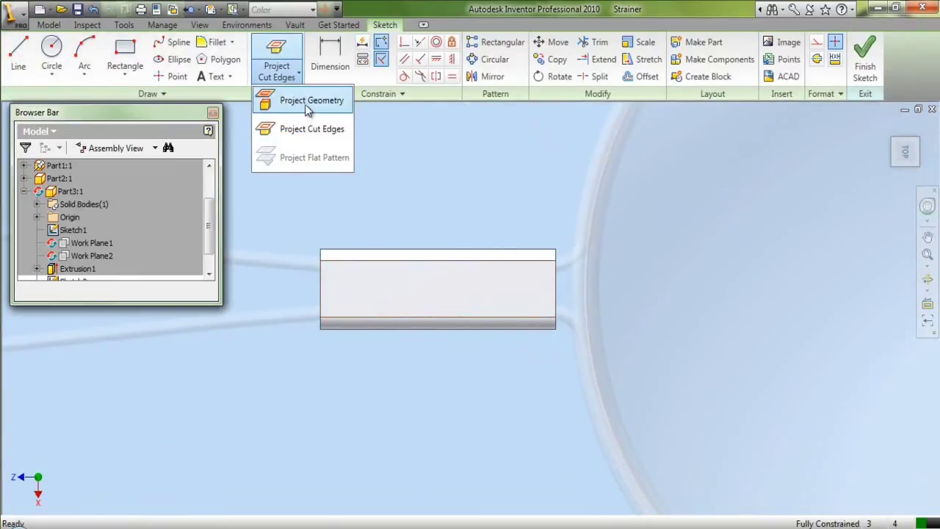
left_click(312, 103)
left_click(434, 281)
right_click(430, 197)
left_click(443, 203)
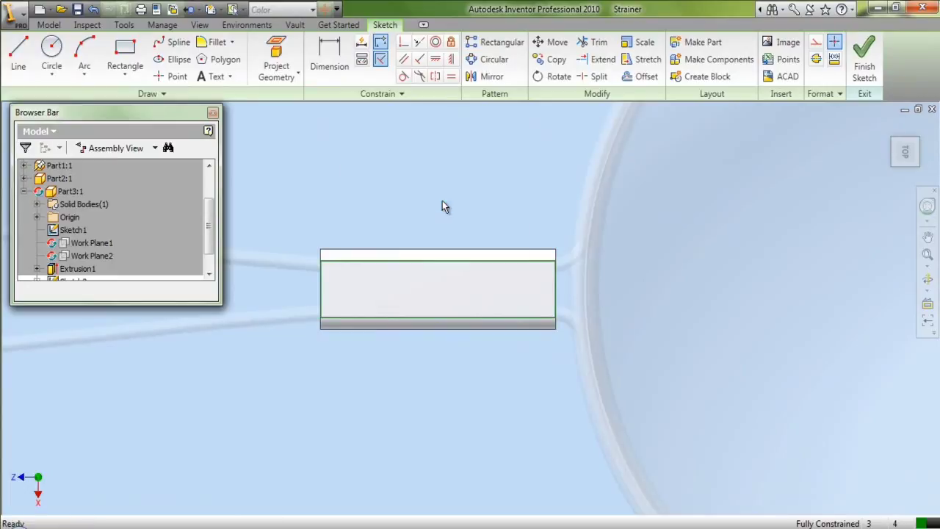
- Place a sketch text reading STAINLESS STEEL on the connector's top face
left_click(230, 77)
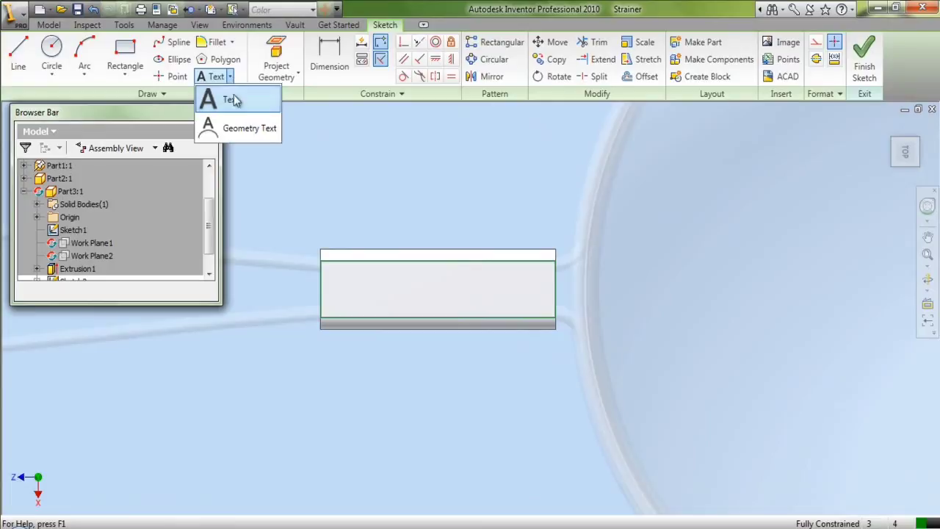
left_click(234, 98)
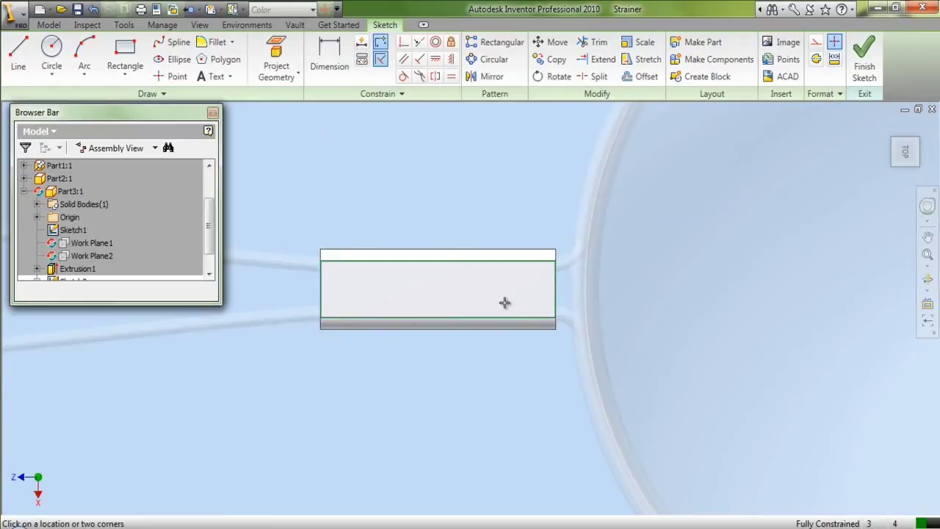
left_click(517, 304)
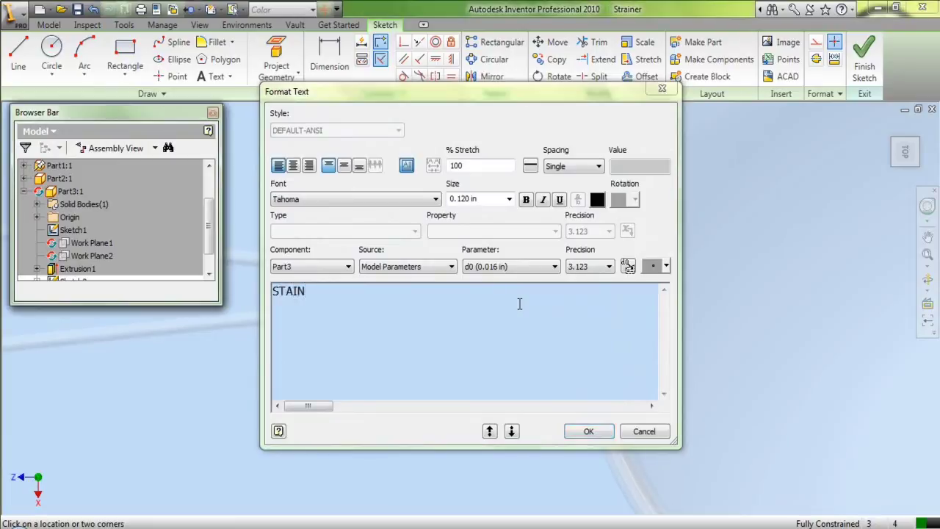
left_click(328, 297)
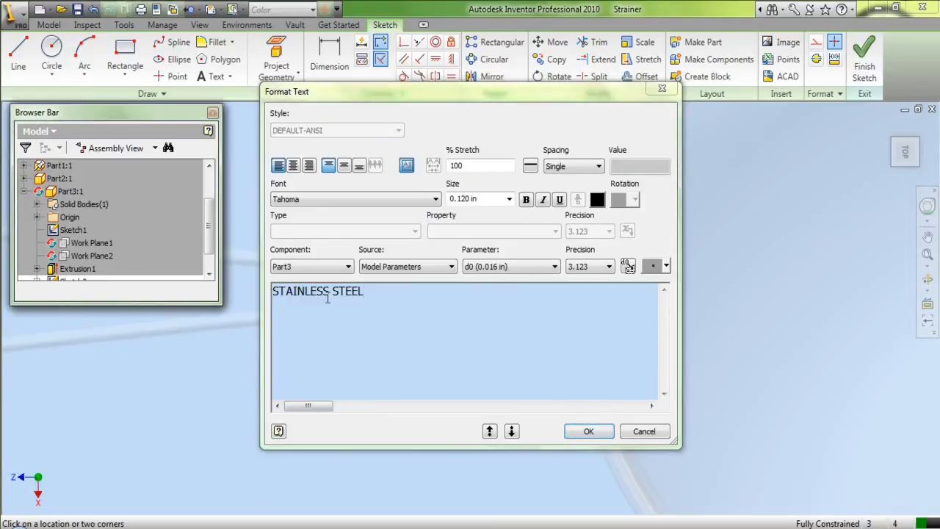
type("L")
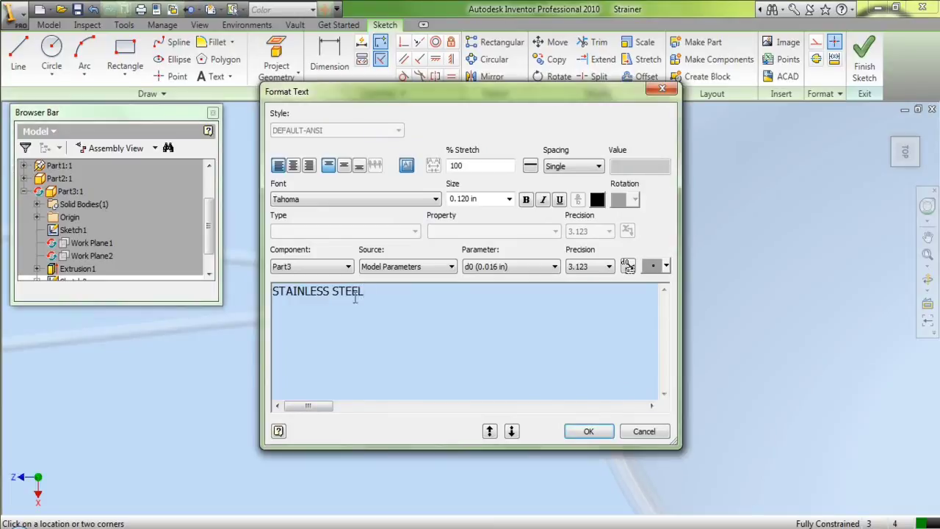
- Center the STAINLESS STEEL text horizontally and vertically and set its font to Calibri
left_click_drag(355, 296, 273, 299)
left_click(344, 166)
left_click(293, 166)
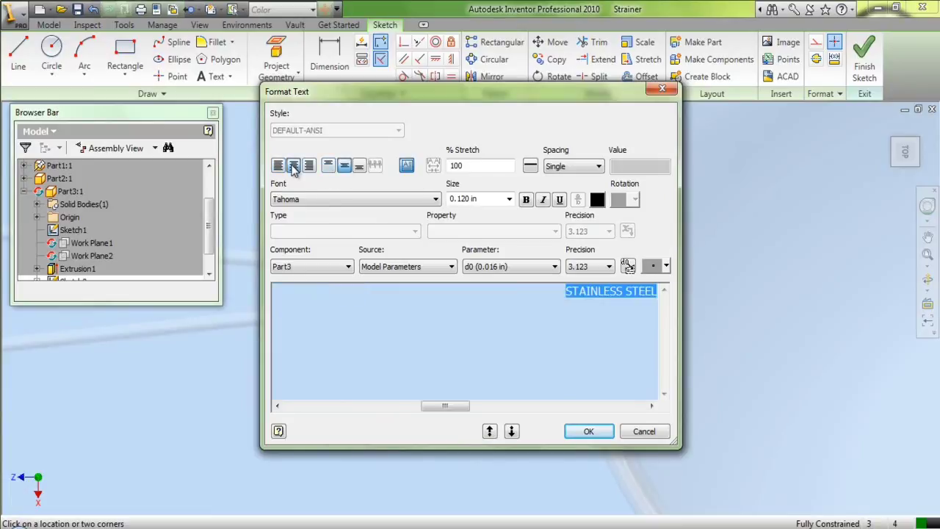
left_click(337, 200)
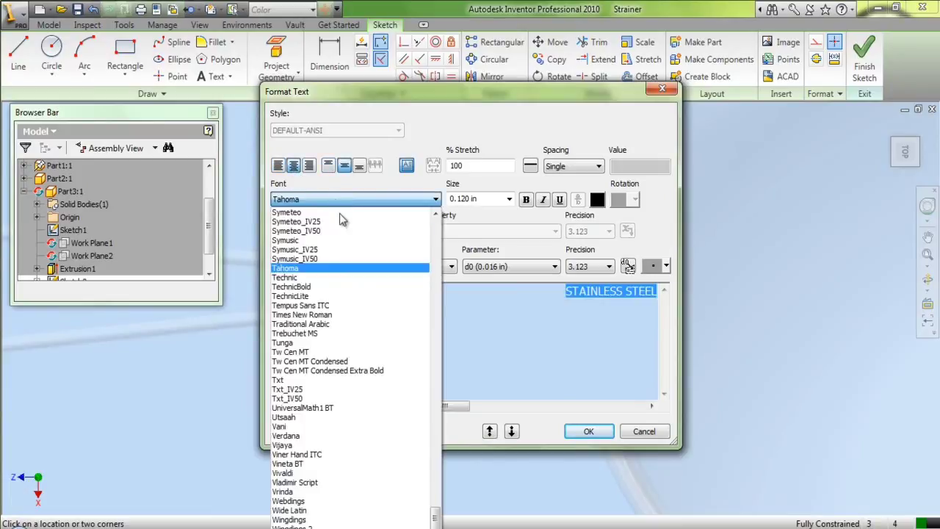
scroll(334, 353, "up", 20)
left_click(341, 213)
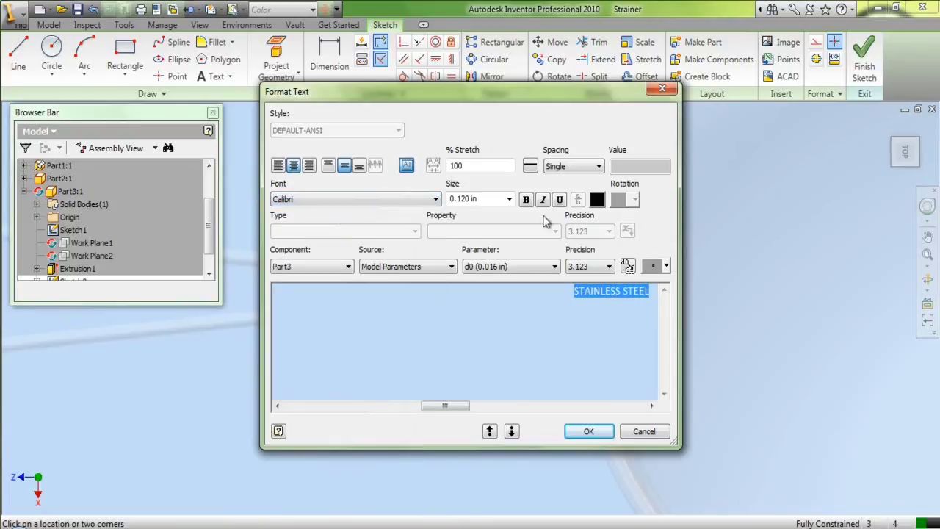
- Set the text size to 0.075 in, color it red and apply the formatting to the sketch text
left_click(489, 199)
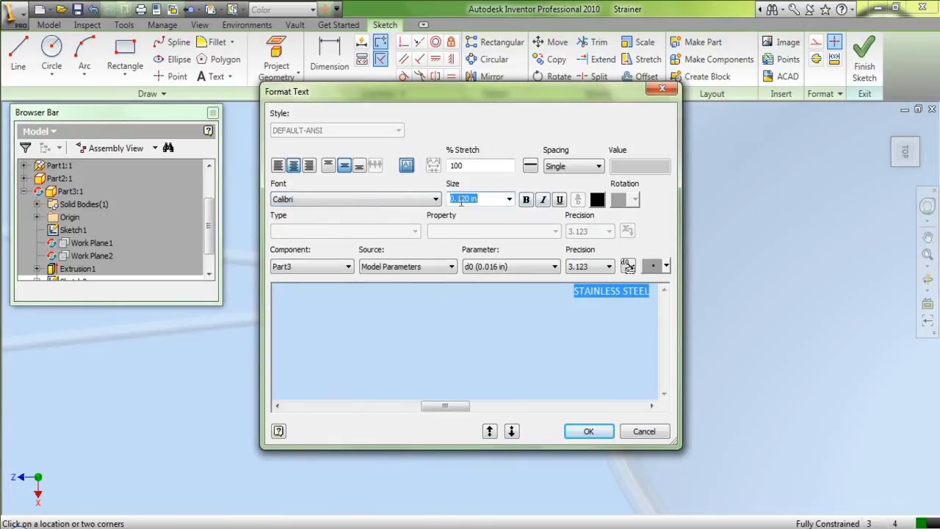
type(".075")
left_click(596, 199)
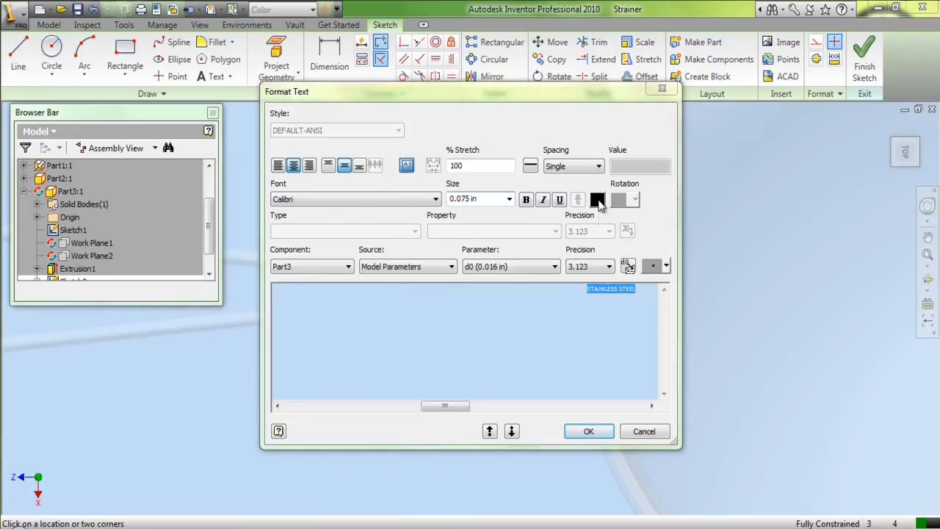
left_click(407, 212)
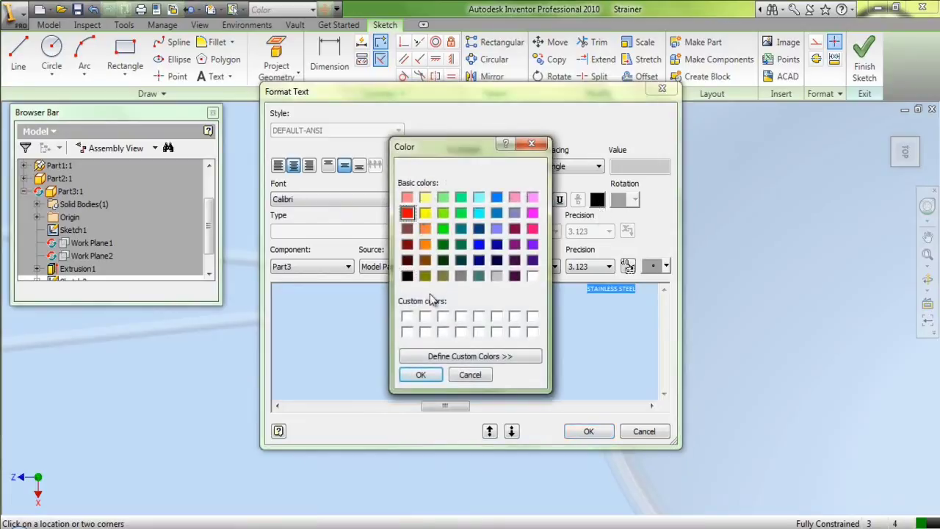
left_click(421, 375)
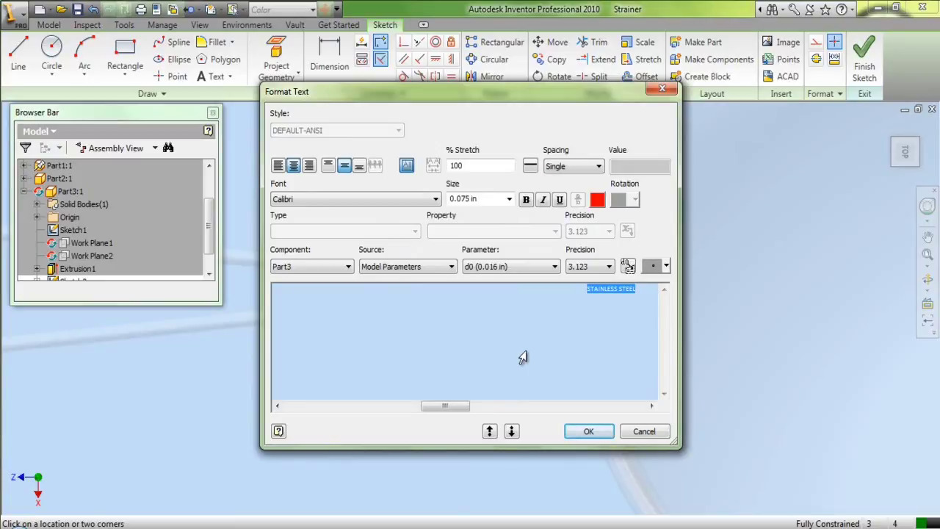
left_click(591, 431)
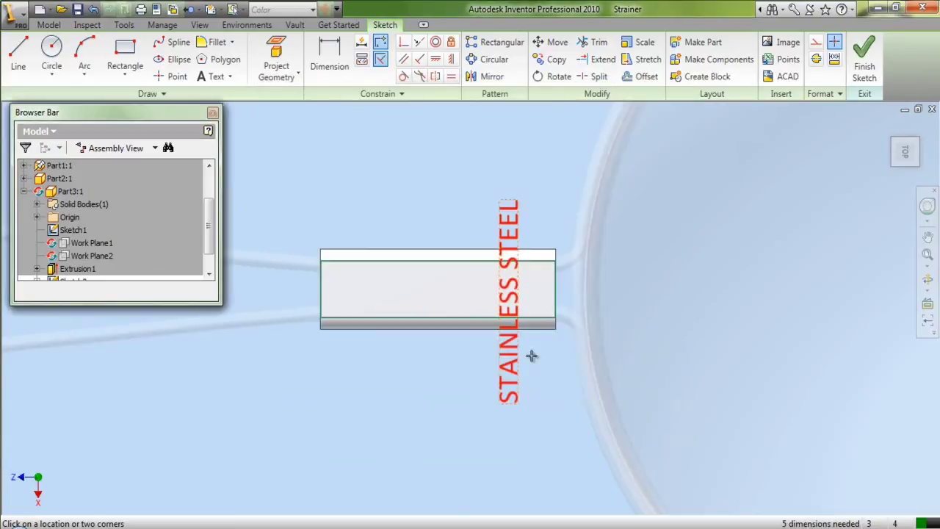
right_click(553, 180)
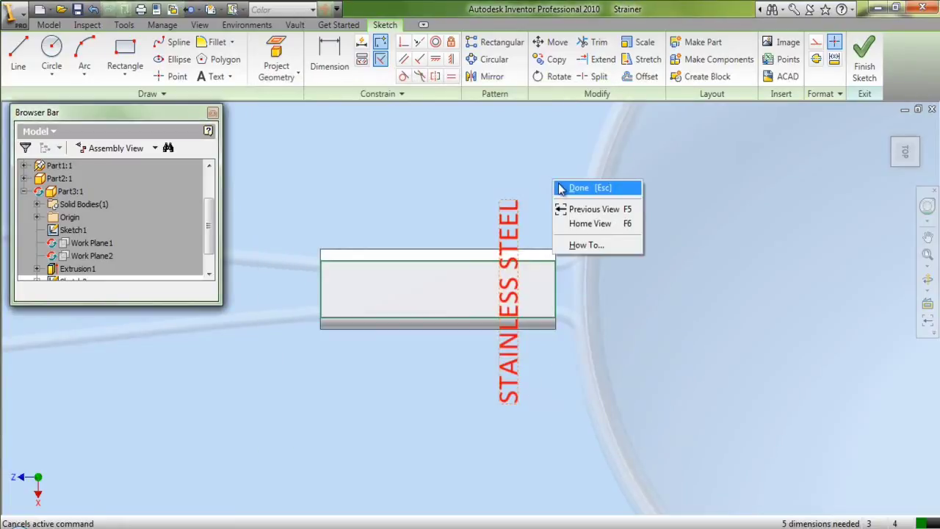
left_click(562, 188)
- Rotate the text about its lower corner to run along the connector's length and move it onto the top face
left_click(554, 76)
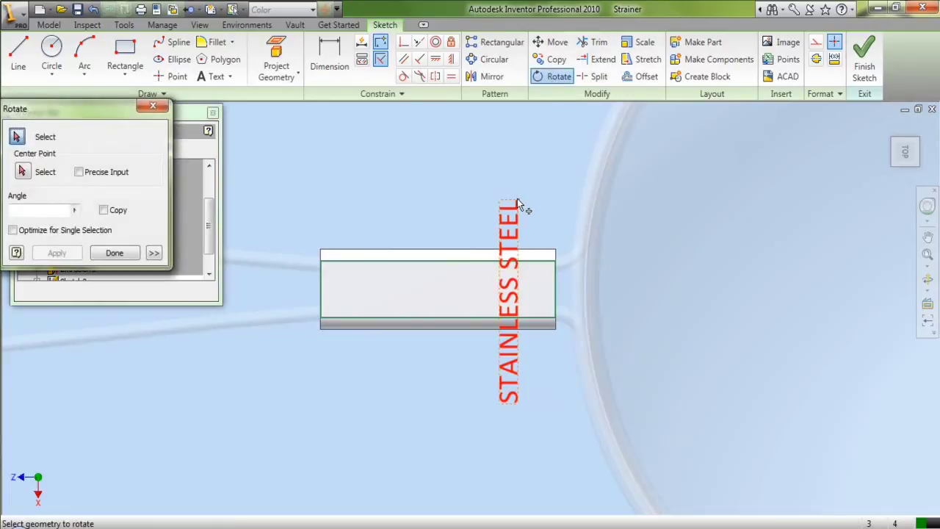
left_click_drag(490, 174, 548, 441)
right_click(535, 185)
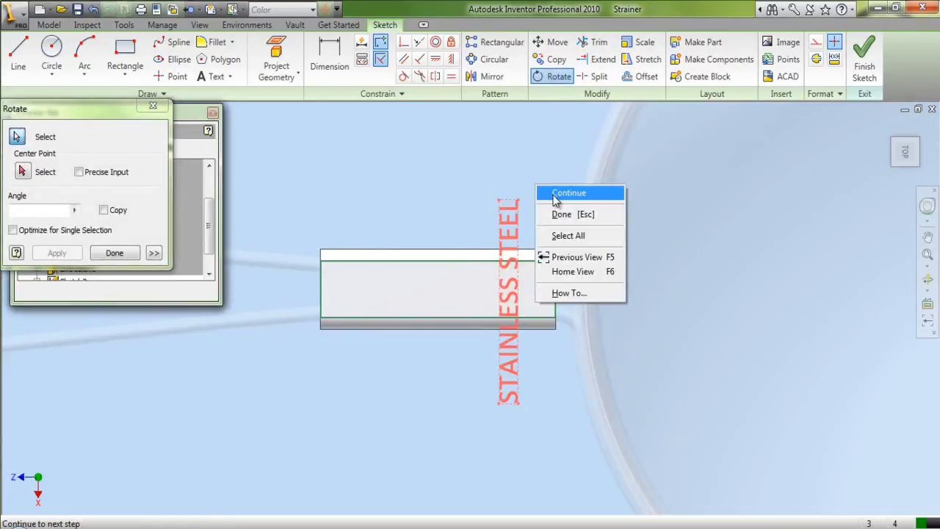
left_click(556, 196)
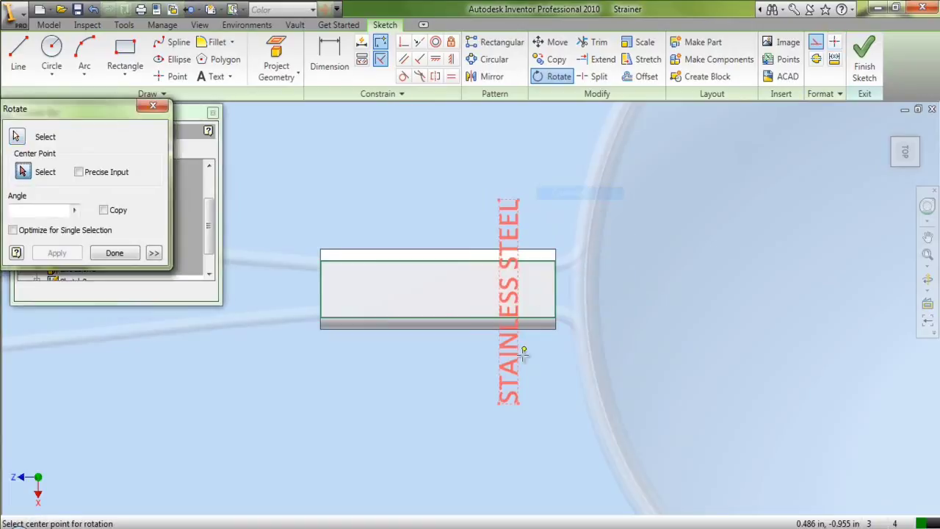
left_click(518, 403)
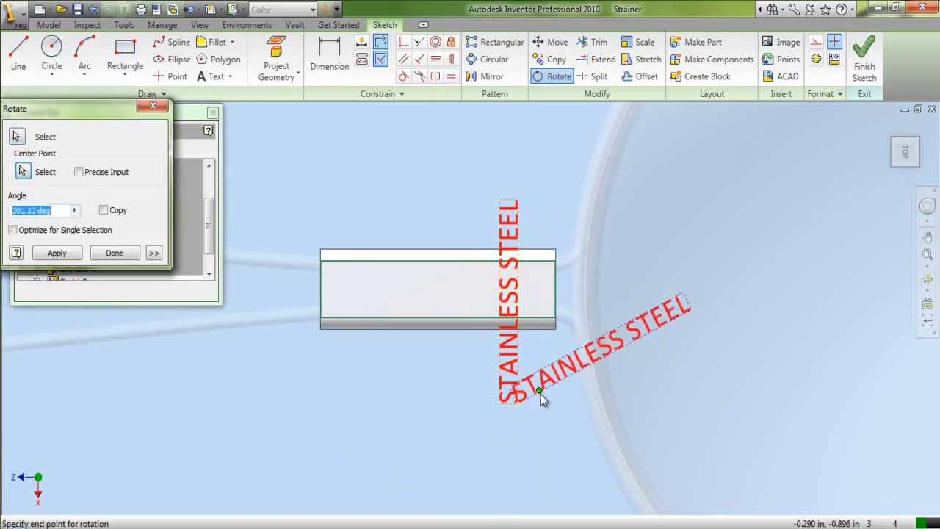
left_click(542, 403)
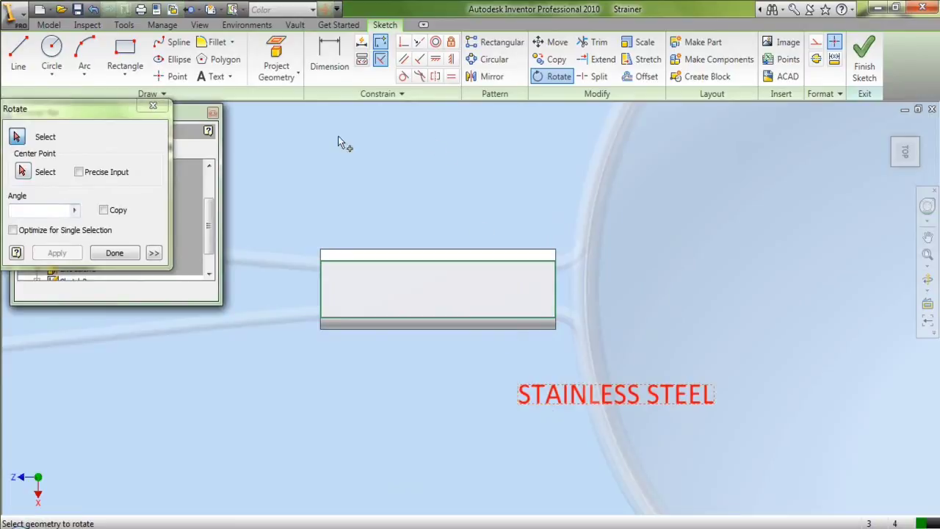
left_click(115, 253)
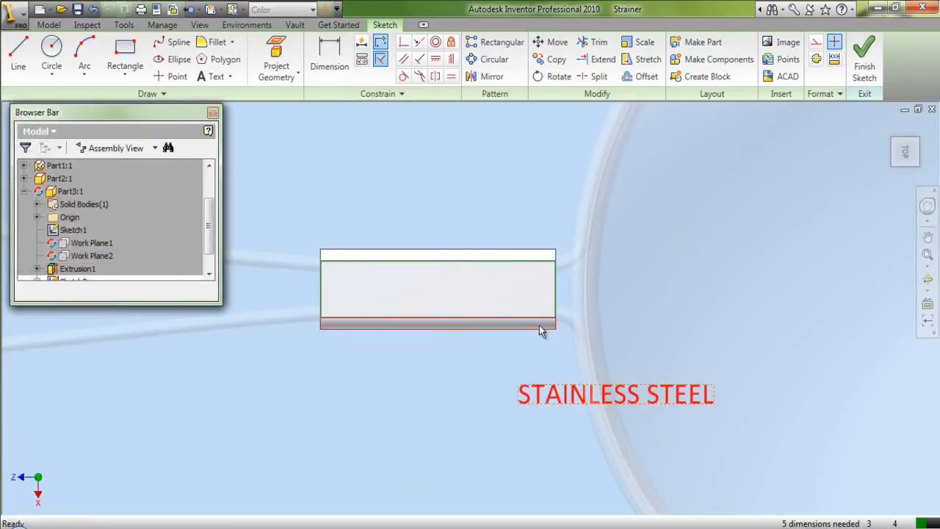
left_click_drag(568, 396, 405, 292)
- Change the color of the STAINLESS STEEL sketch text to black
right_click(414, 293)
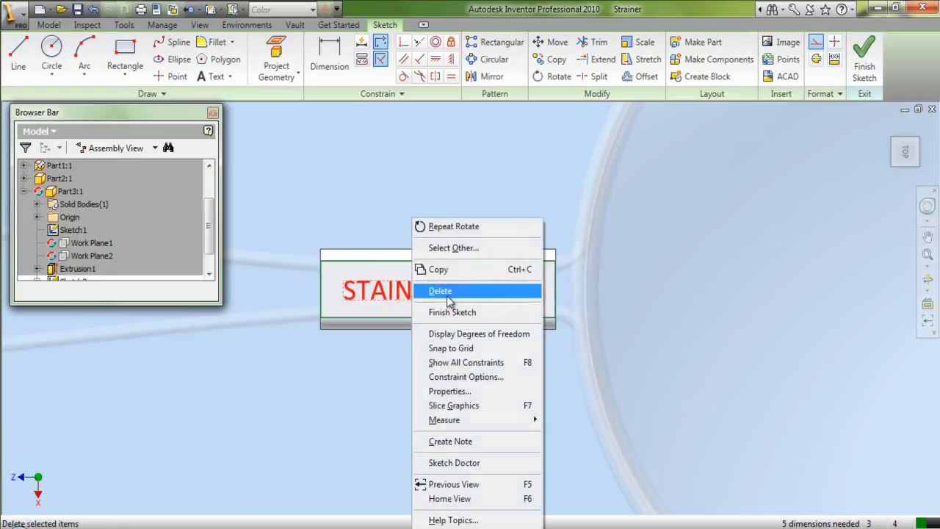
left_click(387, 293)
right_click(391, 294)
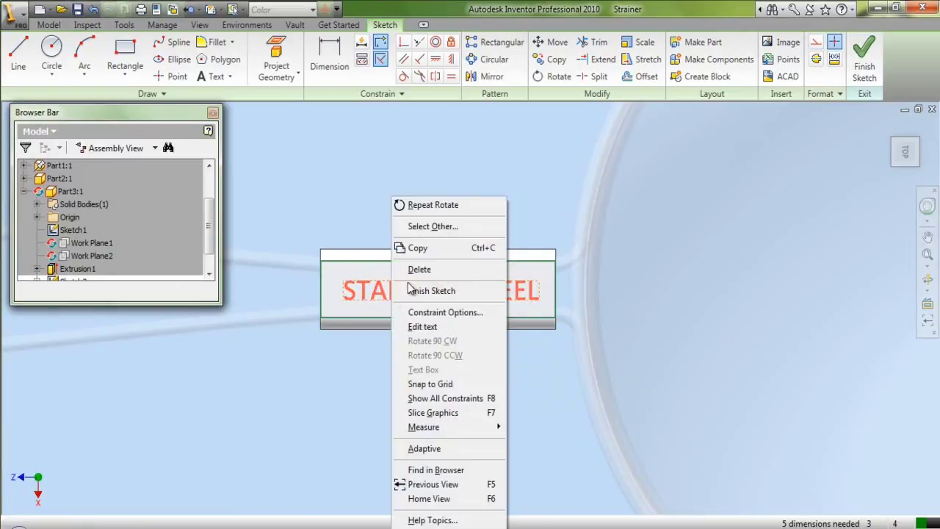
left_click(419, 330)
left_click_drag(353, 291, 301, 291)
left_click(597, 200)
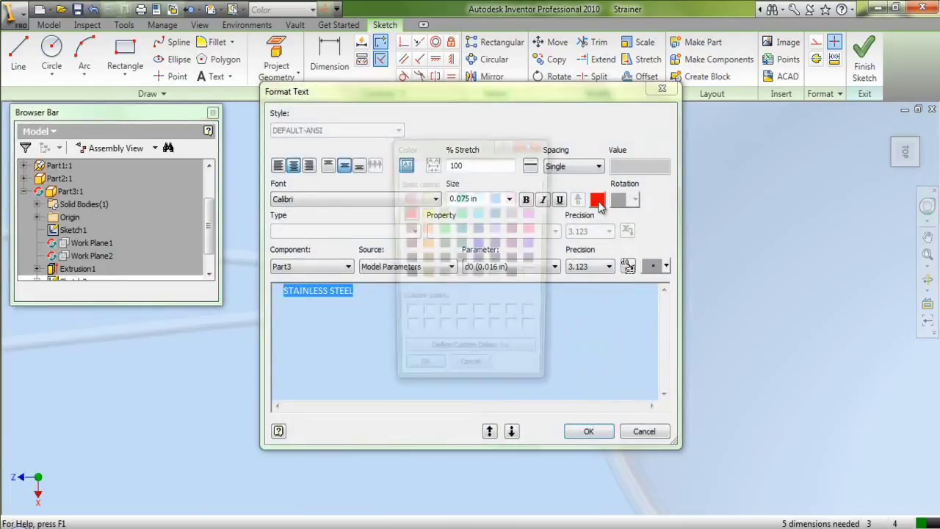
left_click(407, 276)
left_click(421, 375)
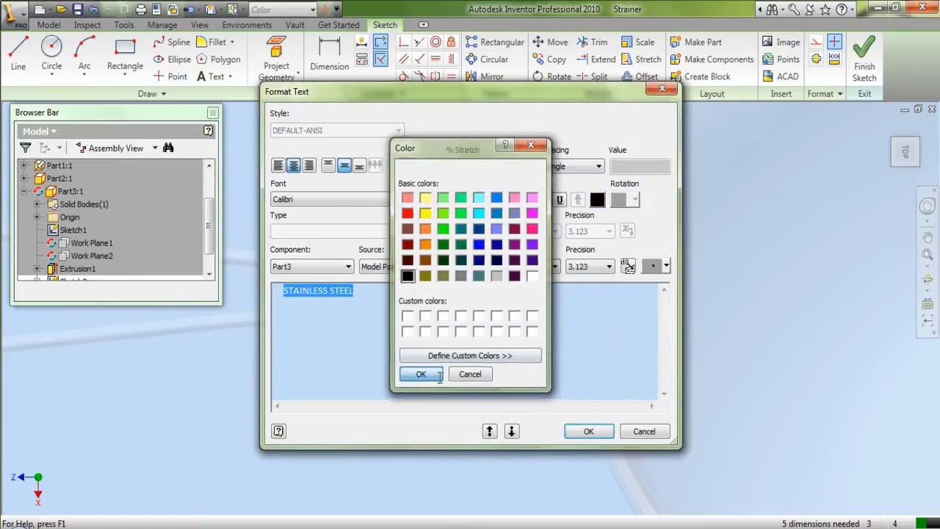
left_click(587, 430)
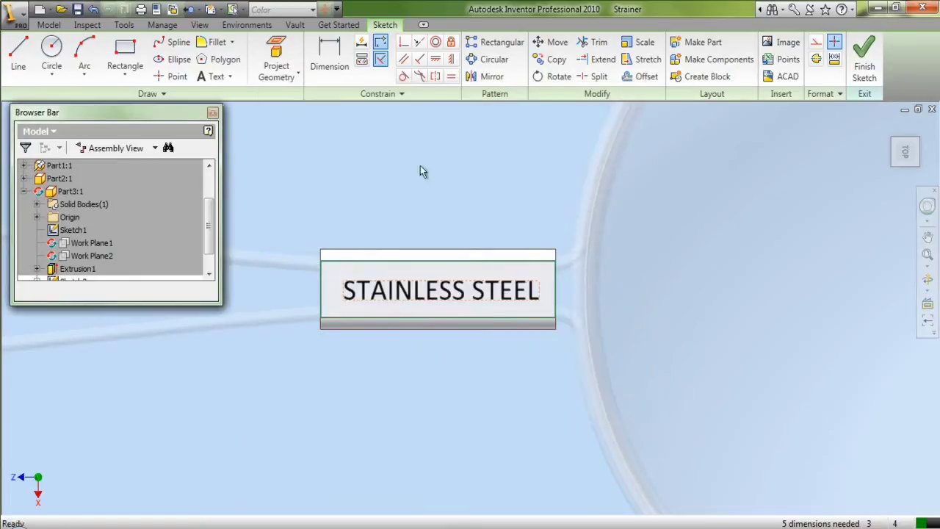
- Center the text on the top face with coincident constraints between text box and face edge midpoints, and finish the sketch
left_click(403, 44)
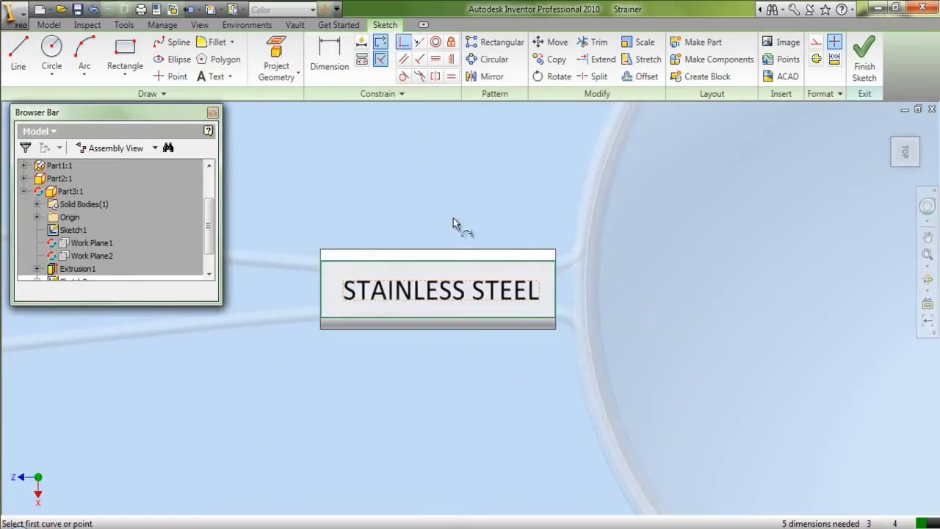
left_click(441, 280)
left_click(442, 262)
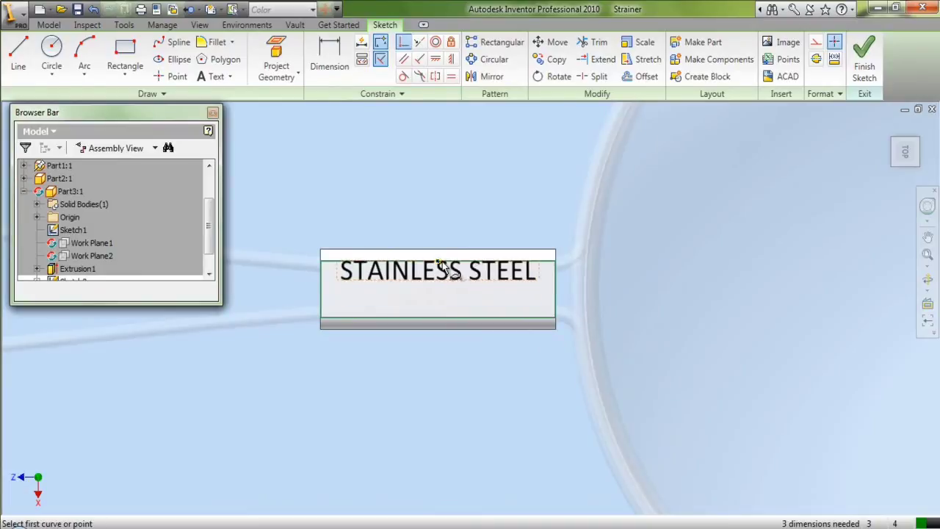
left_click(337, 272)
left_click(320, 290)
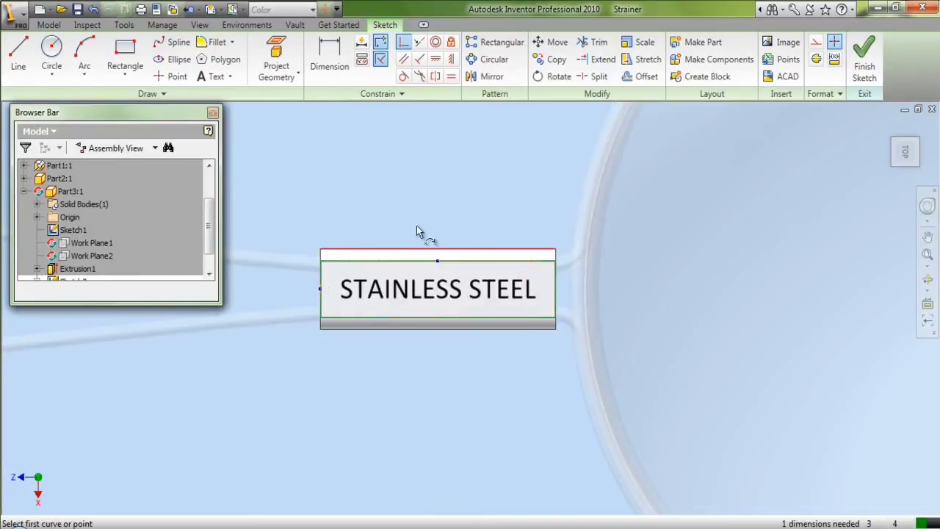
right_click(422, 188)
left_click(428, 197)
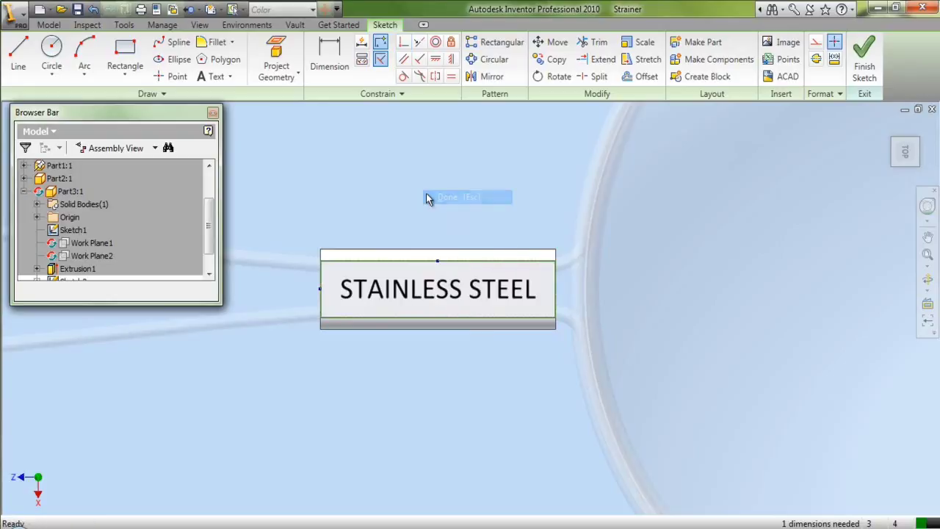
left_click(866, 56)
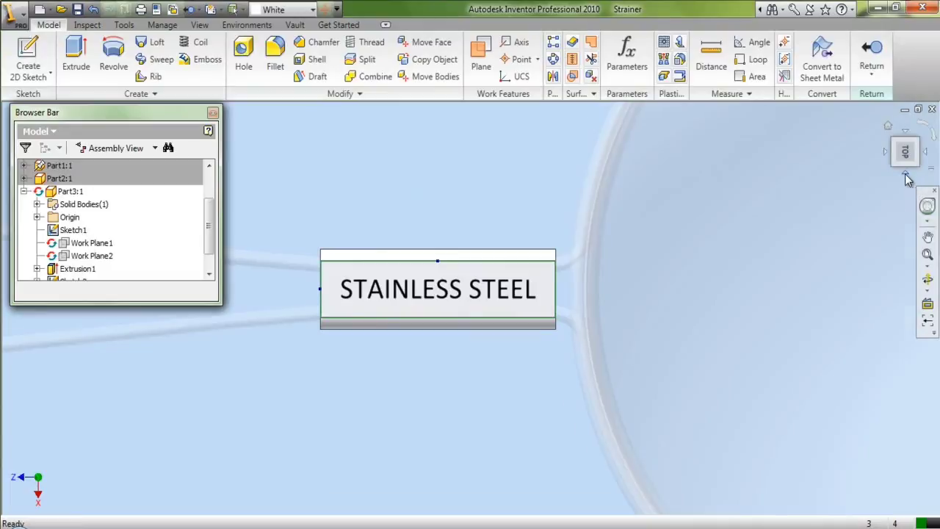
- Set up an Emboss of the STAINLESS STEEL text as an engraving cut 1/64 in down into the connector's top face
left_click(908, 180)
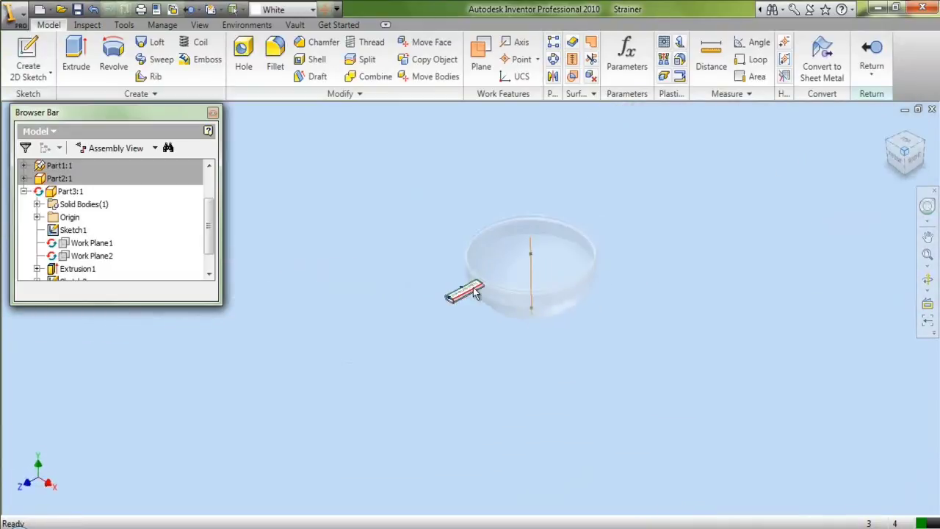
scroll(462, 289, "down", 5)
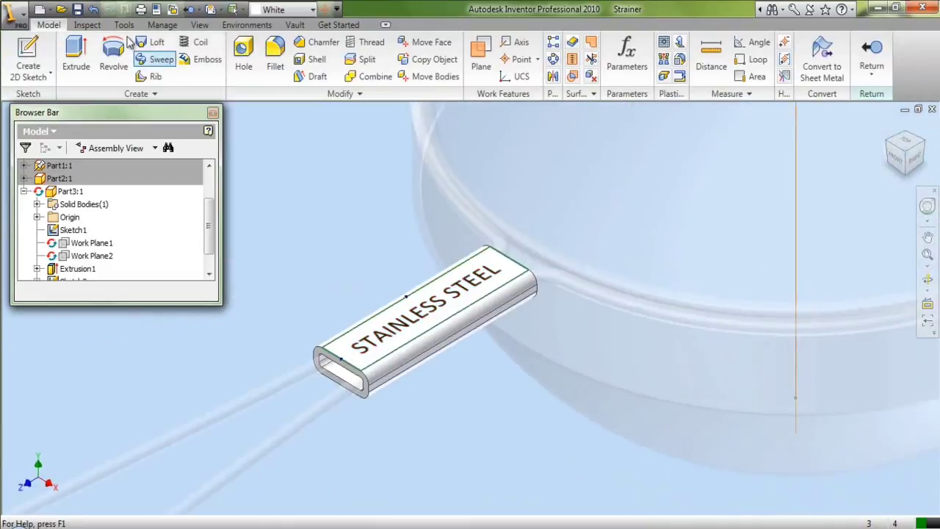
left_click(206, 59)
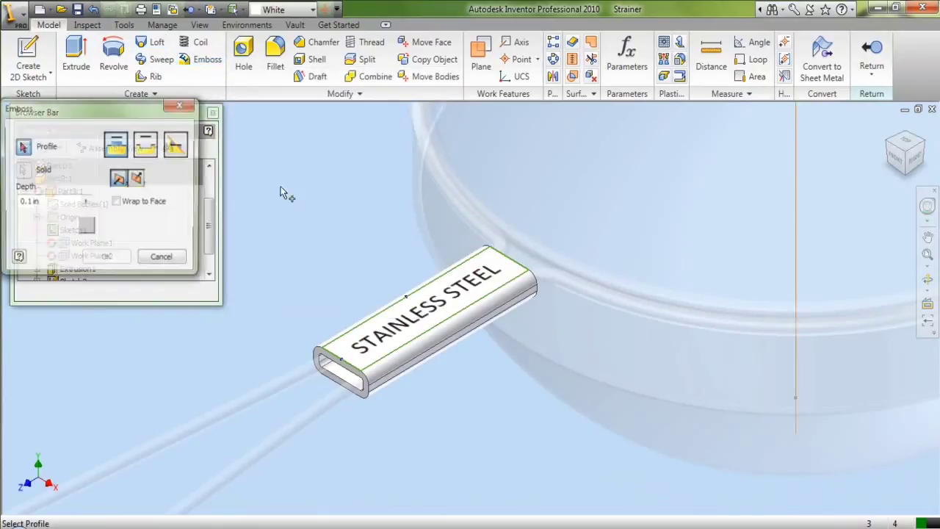
left_click(391, 329)
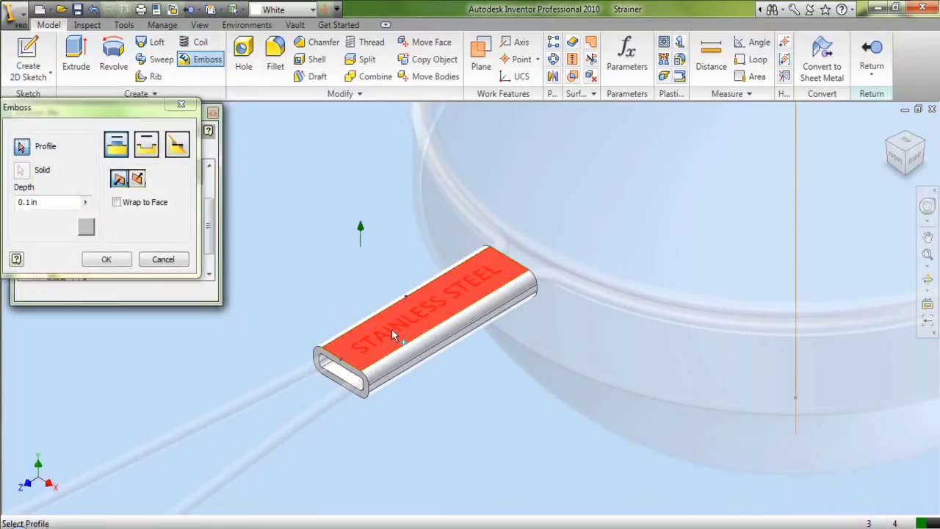
left_click(146, 144)
left_click(138, 178)
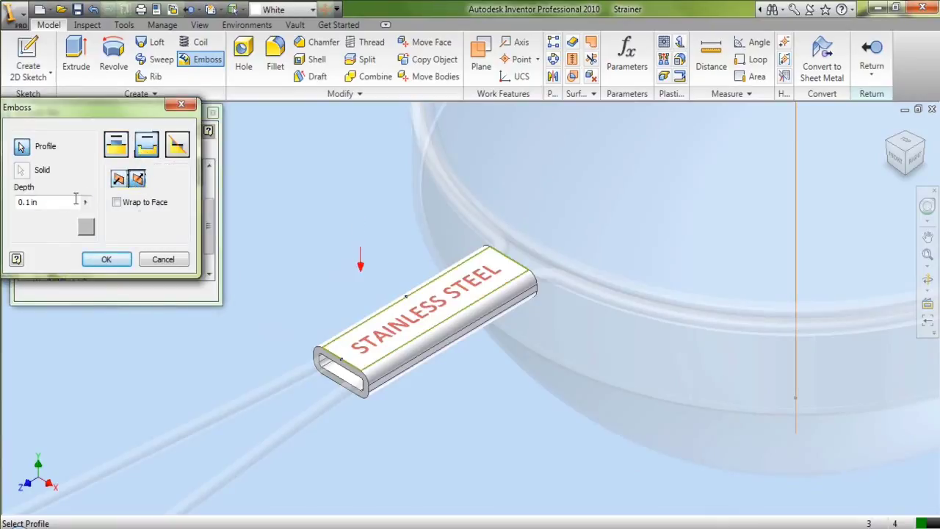
double_click(31, 202)
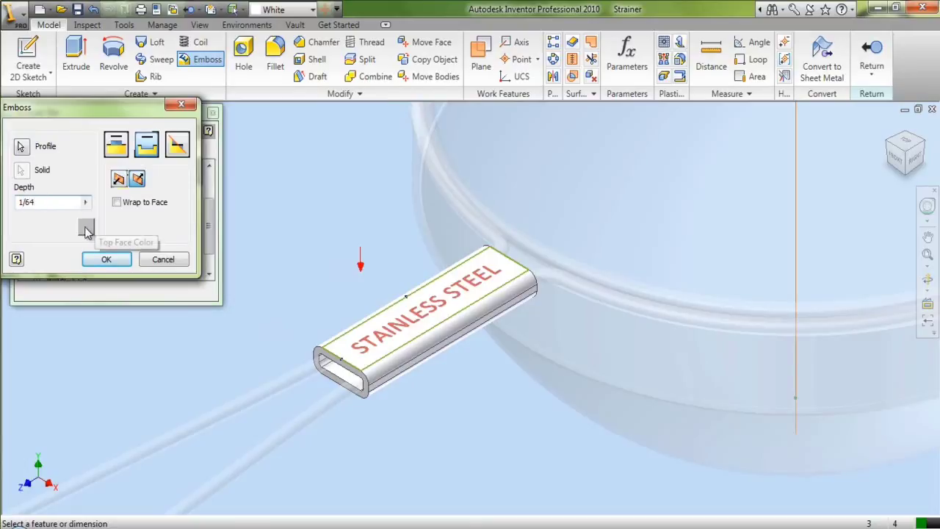
- Set the engraving's top face color to White and create the engraved text
left_click(86, 227)
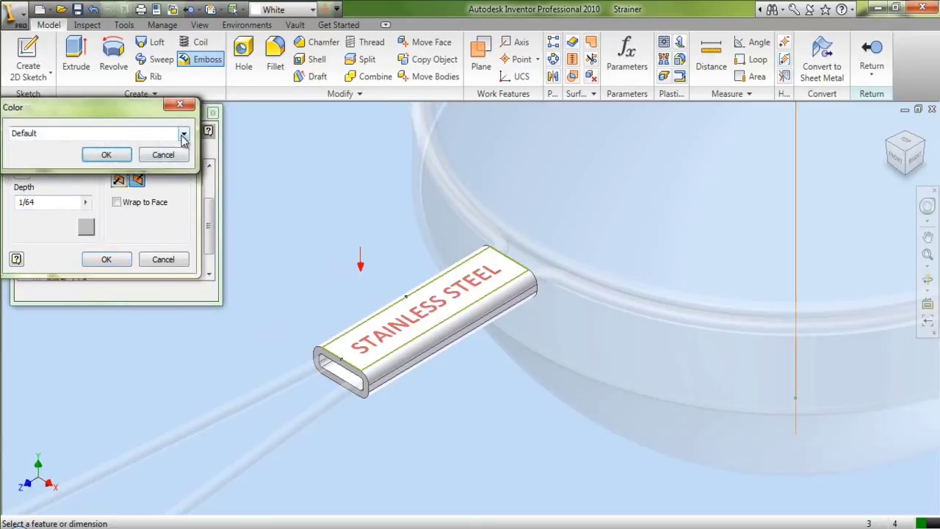
left_click(184, 135)
type("W")
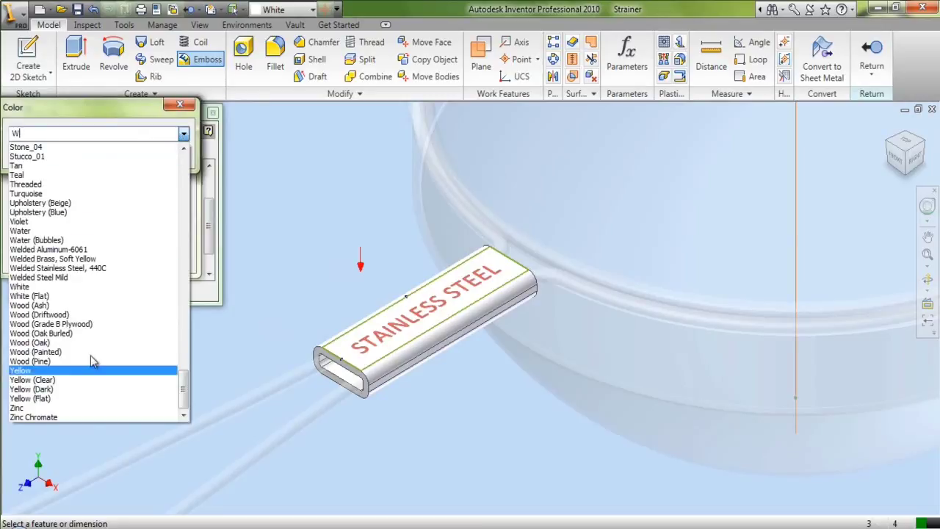
left_click(88, 287)
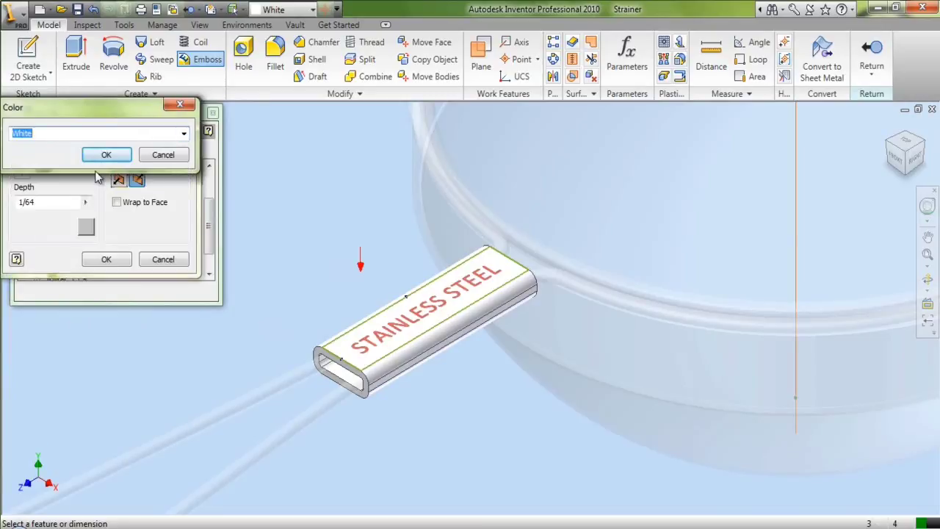
left_click(106, 154)
left_click(106, 259)
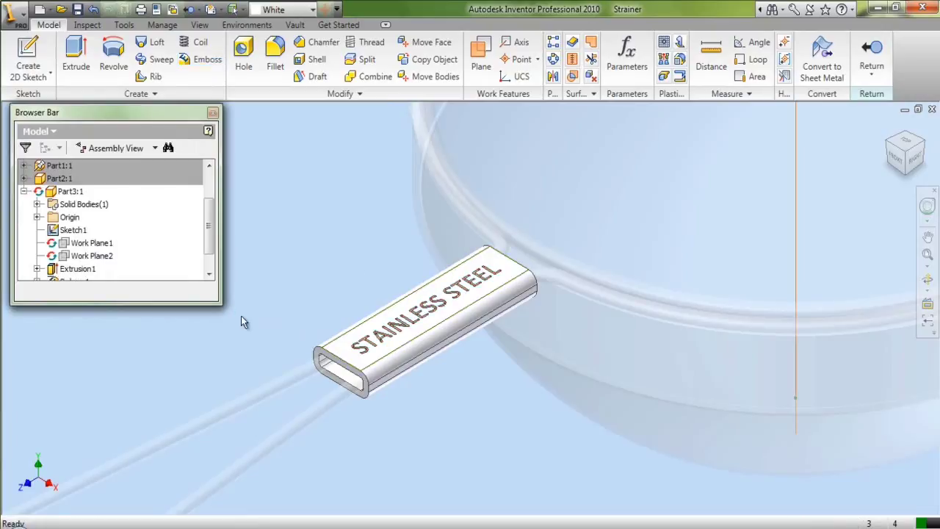
- Set the color style of the connector's embossed text feature to White in its feature properties
scroll(176, 273, "down", 2)
right_click(82, 256)
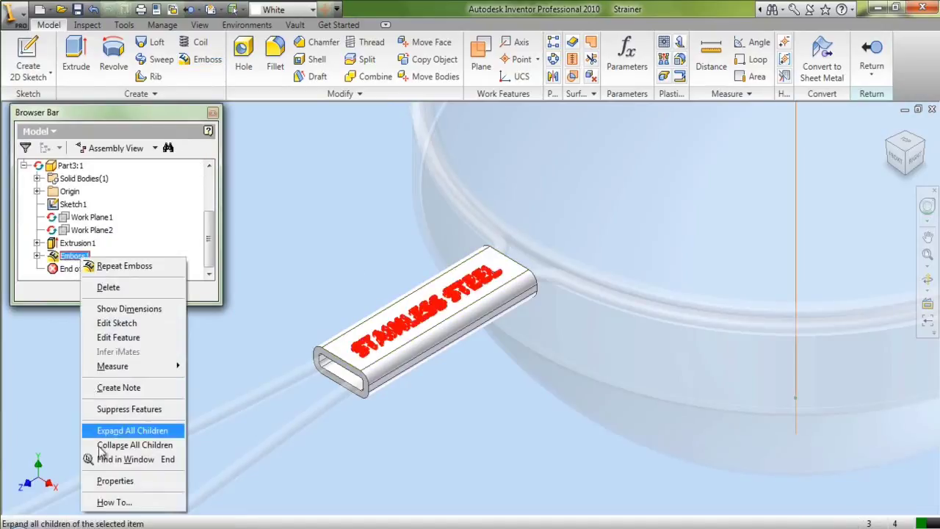
left_click(116, 480)
left_click(183, 302)
key("w")
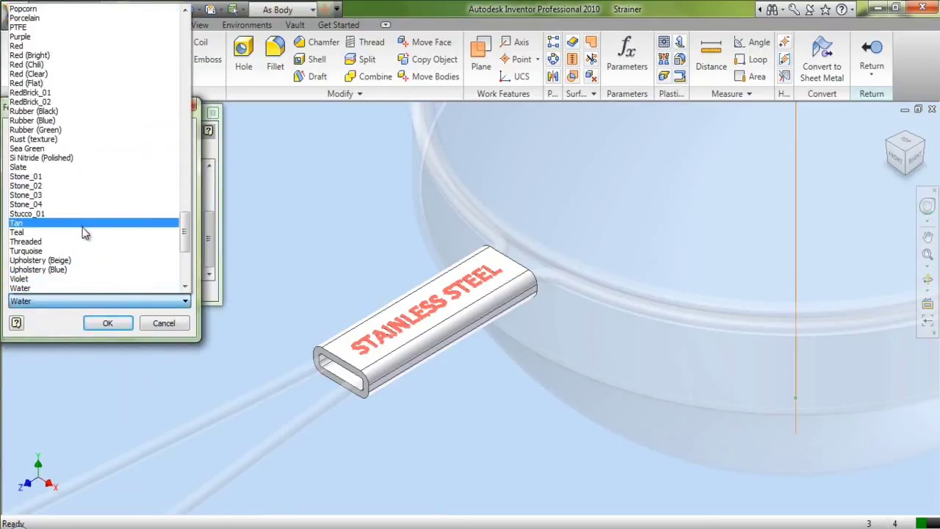
scroll(107, 251, "down", 1)
scroll(107, 251, "down", 1)
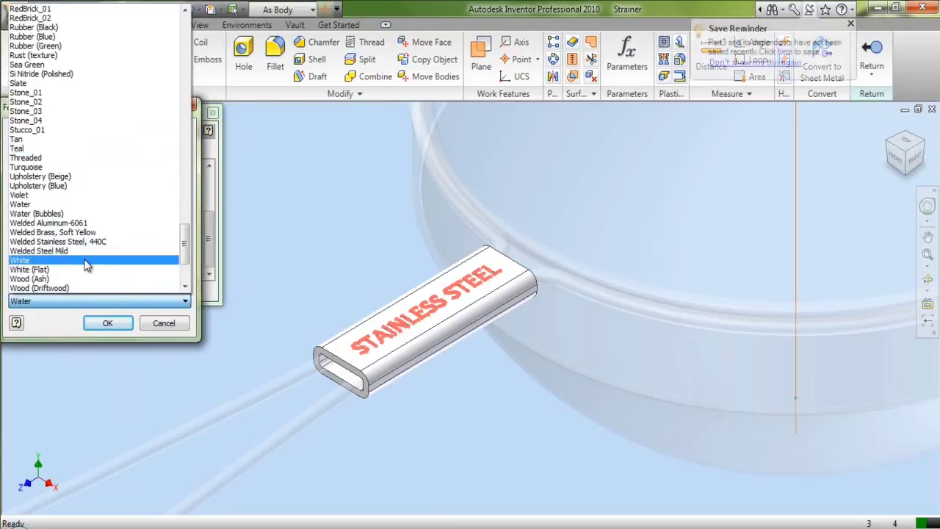
left_click(86, 264)
left_click(124, 323)
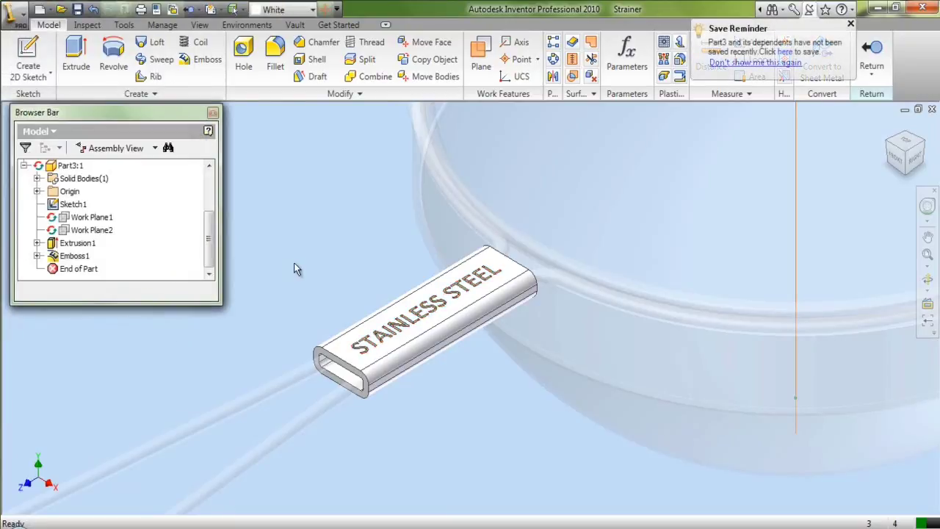
- Return to the assembly, switch the selection filter to sketch features, and hide the axis through the bowl's center
left_click(25, 165)
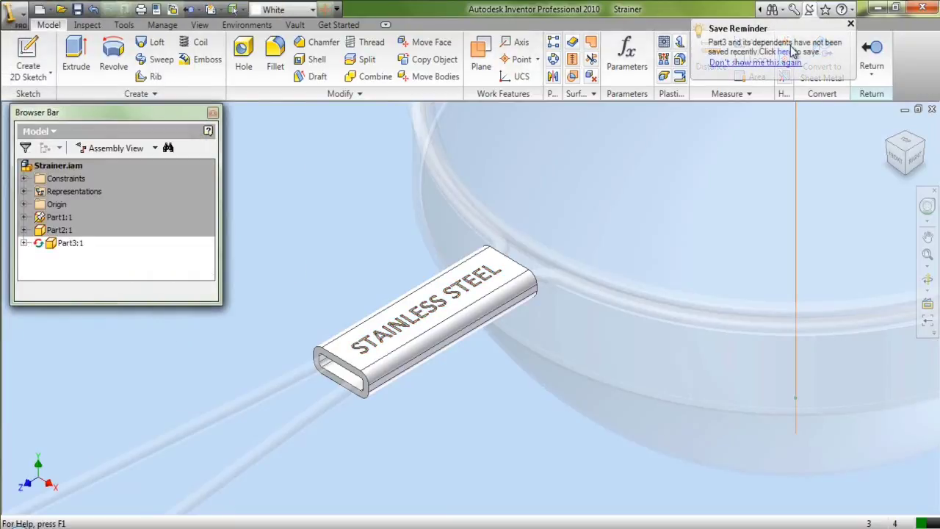
left_click(873, 56)
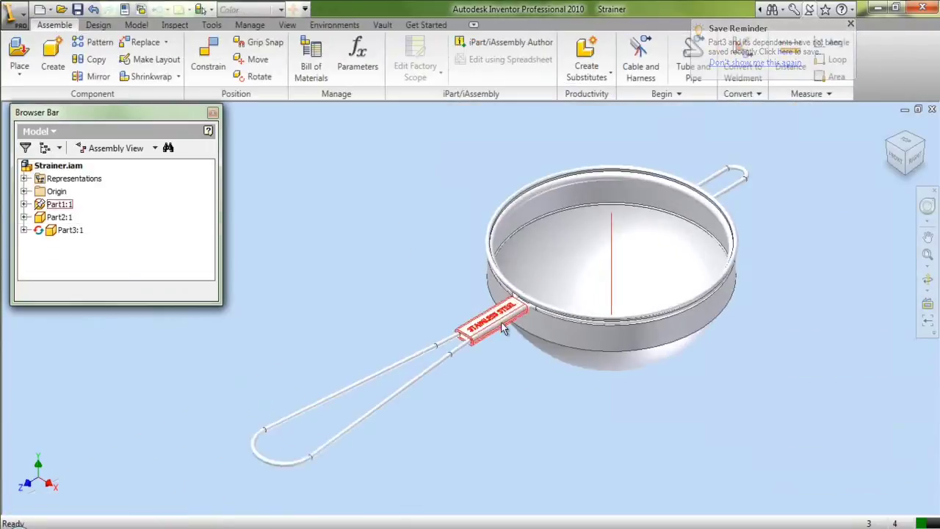
left_click(205, 9)
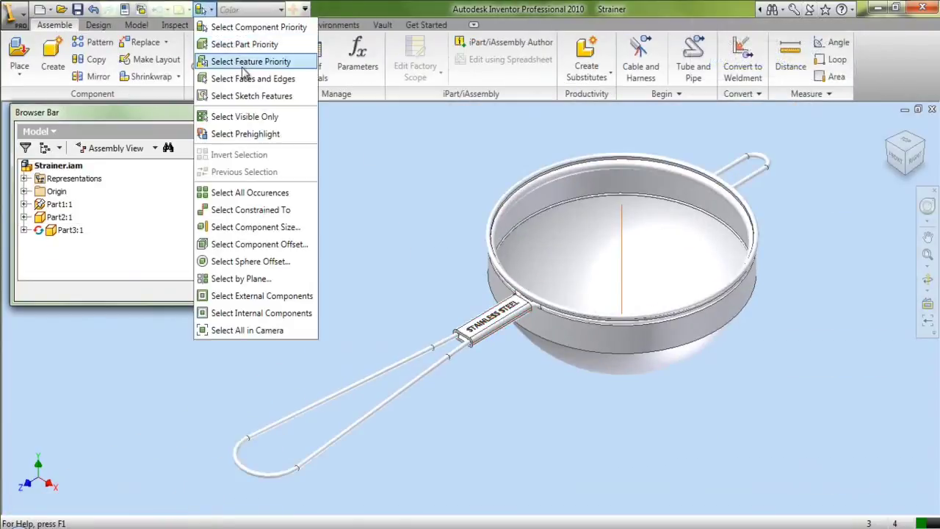
left_click(270, 99)
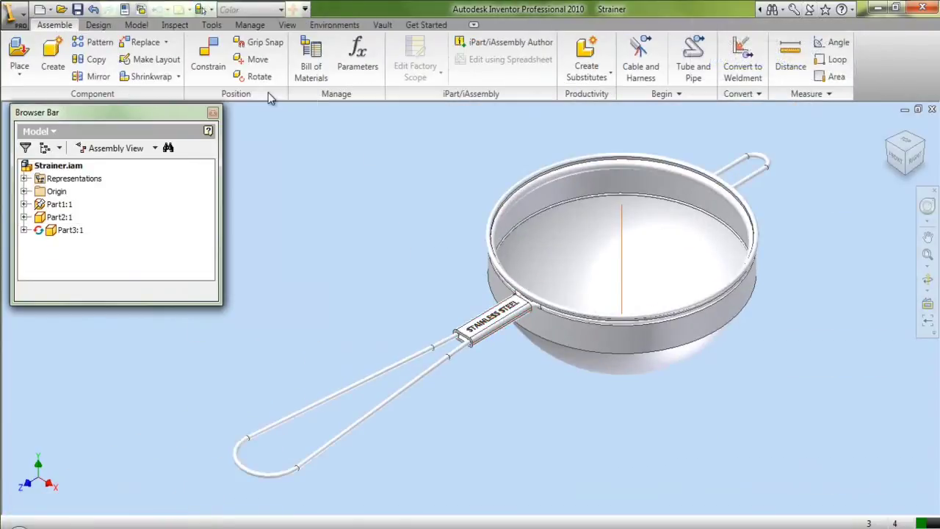
right_click(624, 220)
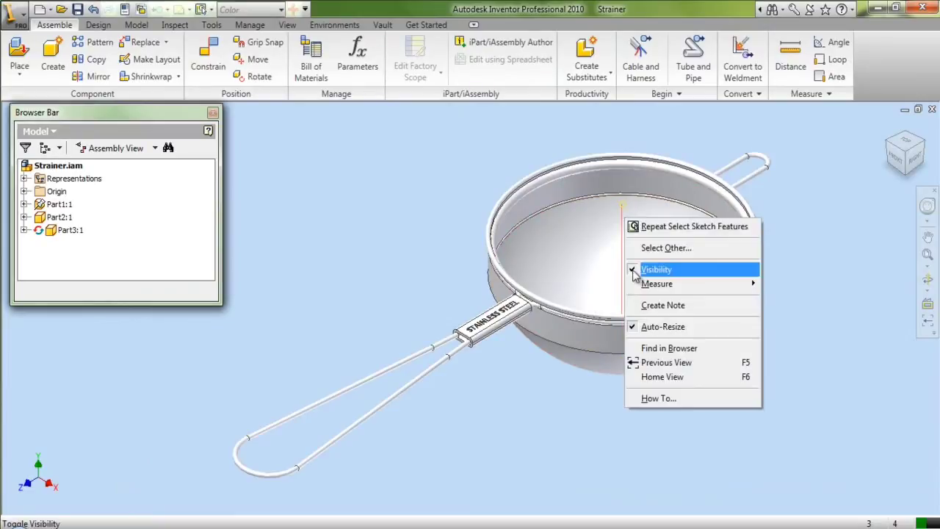
left_click(656, 270)
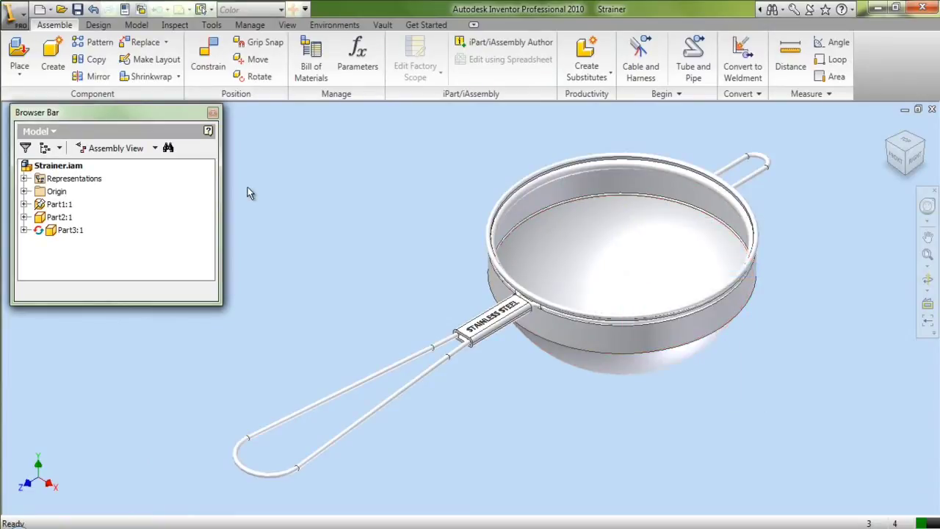
- Analyze interference between the connector as set 1 and the handle wire as set 2, and dismiss the result
left_click(175, 25)
left_click(30, 59)
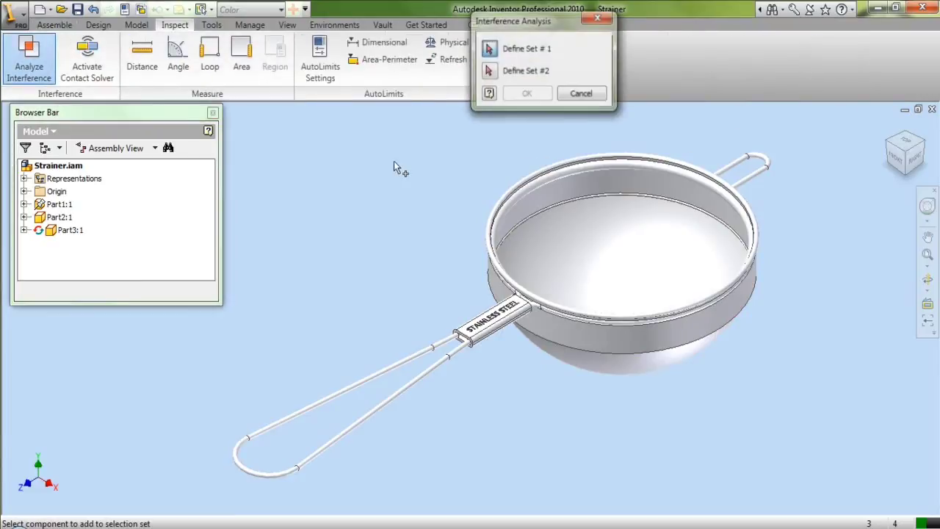
left_click(487, 322)
right_click(404, 167)
left_click(430, 177)
left_click(426, 354)
right_click(462, 180)
left_click(488, 191)
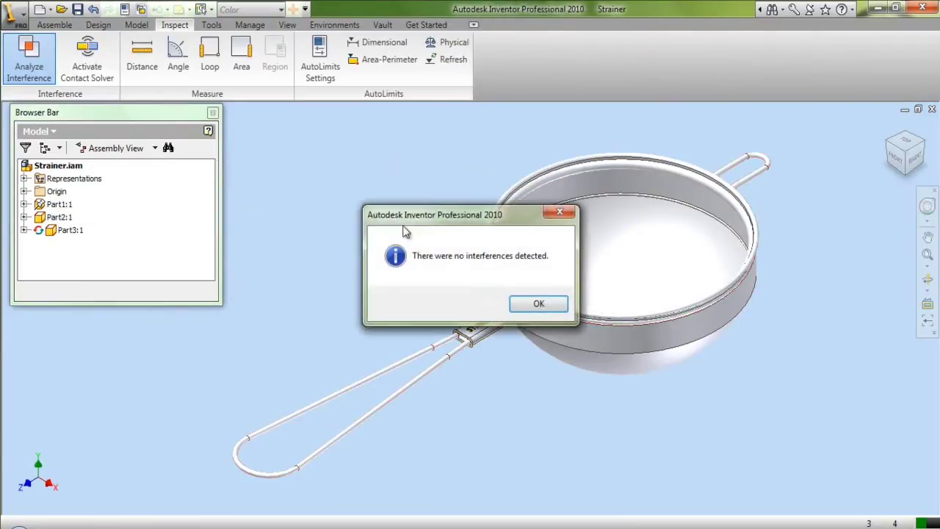
left_click(539, 304)
- Save the strainer assembly together with its unsaved dependent parts
left_click(71, 25)
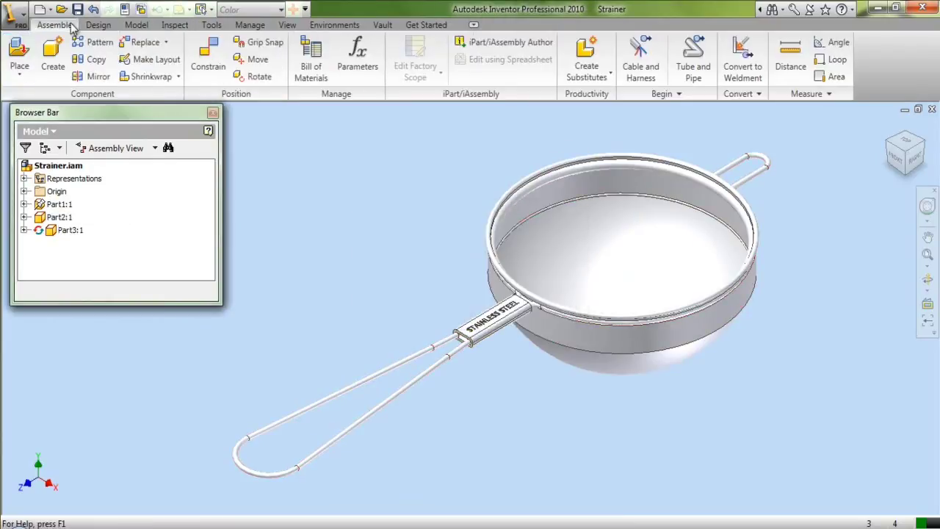
left_click(77, 8)
left_click(549, 343)
left_click(541, 211)
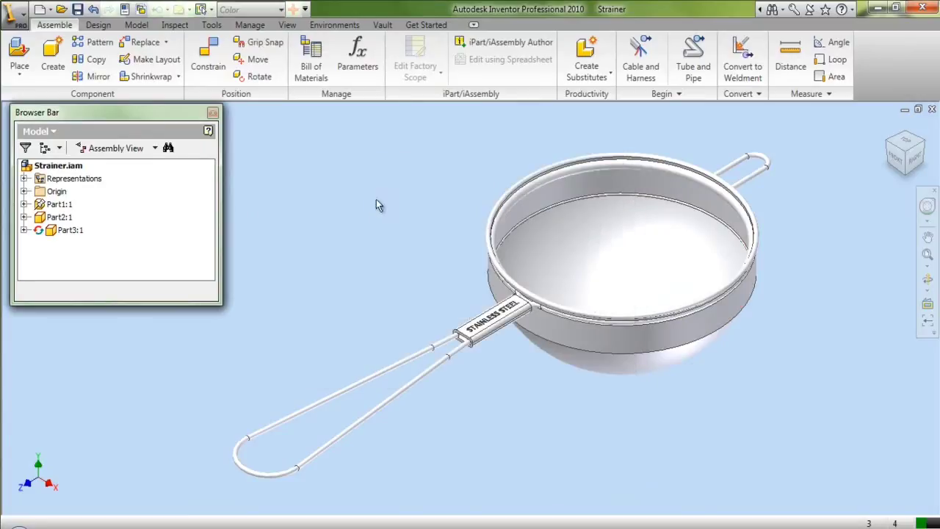
- Open the bowl part for in-place editing and start a new sketch on its XY origin plane
double_click(606, 344)
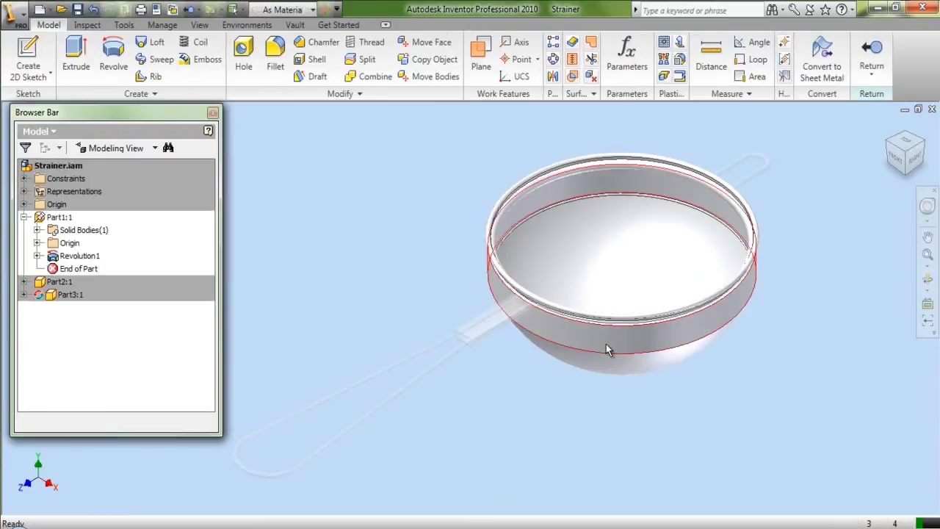
left_click(37, 243)
left_click(72, 257)
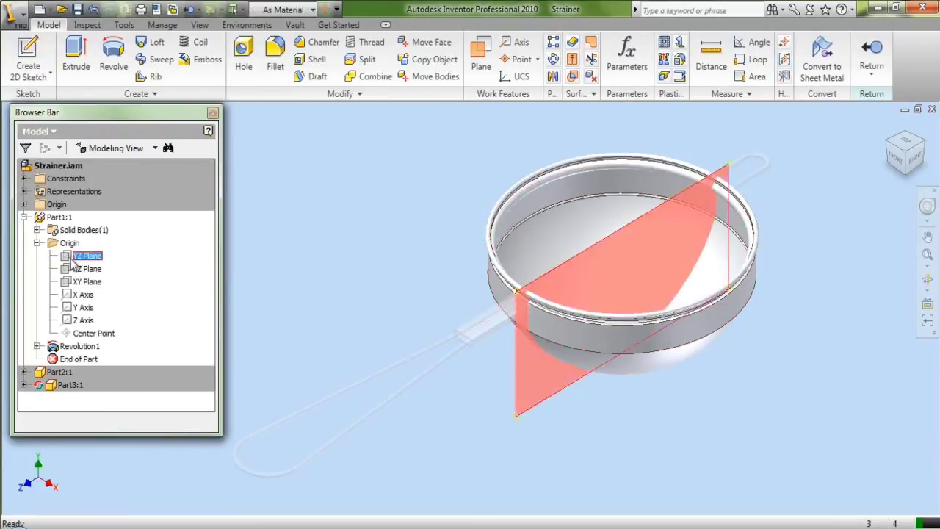
left_click(76, 269)
left_click(81, 282)
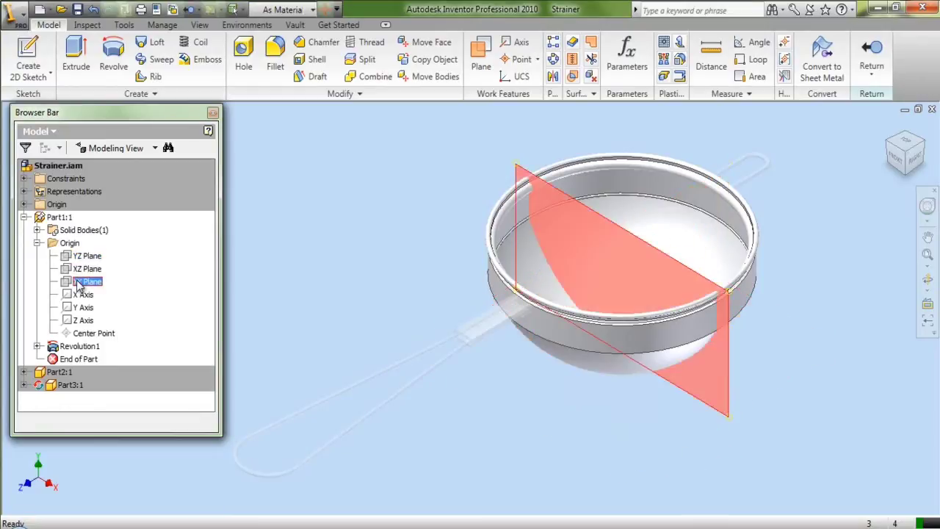
right_click(80, 282)
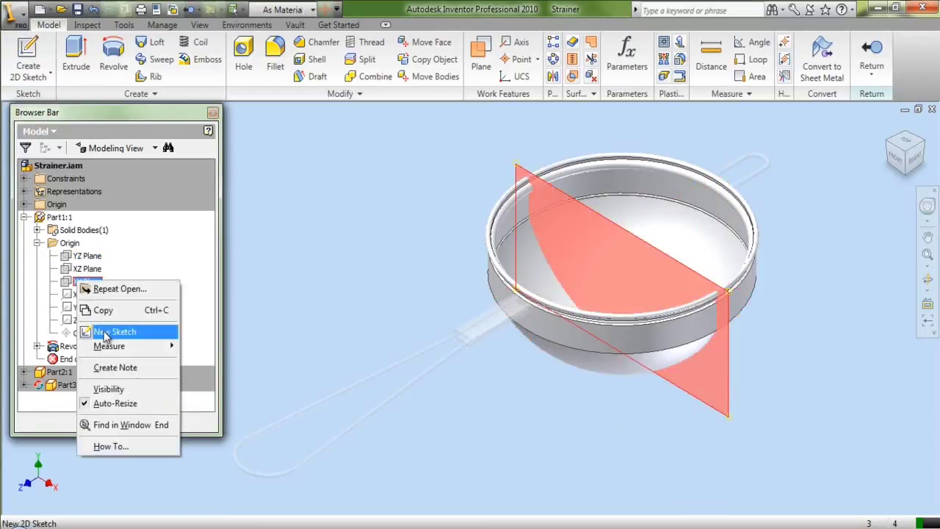
left_click(110, 331)
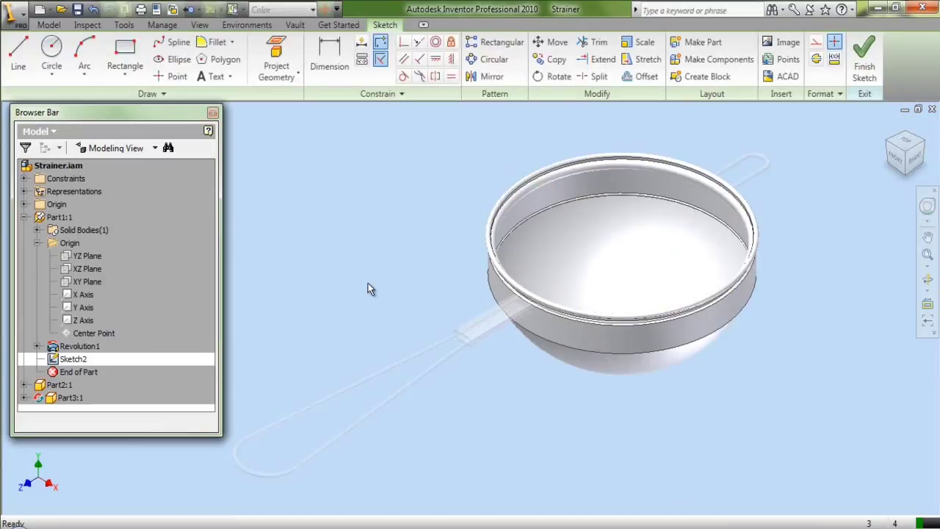
- Project the bowl's cut edges into the sketch and convert all of the projected edges to construction geometry
left_click(279, 74)
left_click(290, 126)
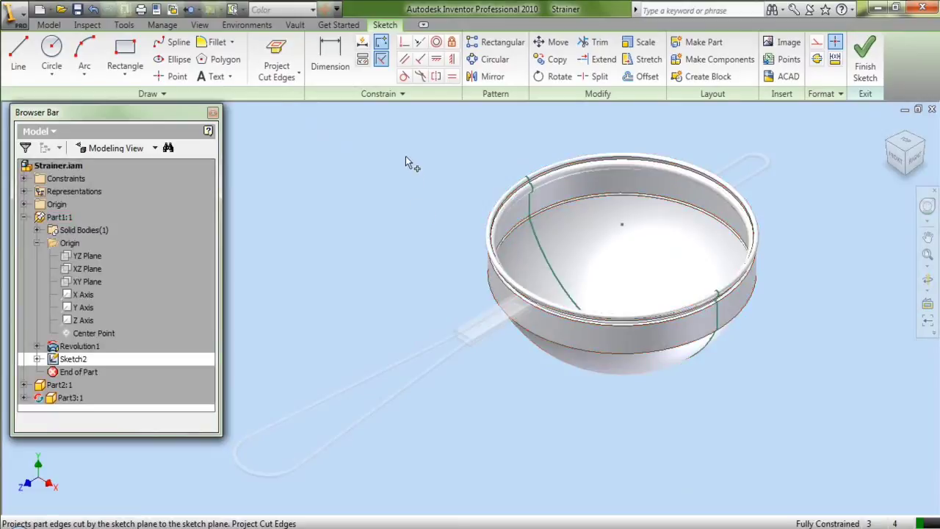
right_click(406, 158)
left_click(432, 162)
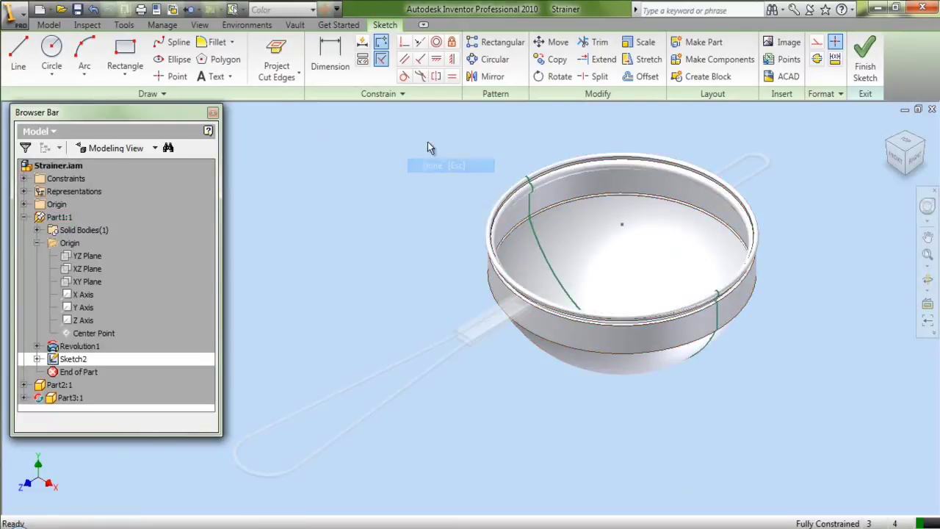
mouse_move(616, 232)
left_mouse_down()
mouse_move(776, 410)
mouse_move(779, 429)
left_mouse_up()
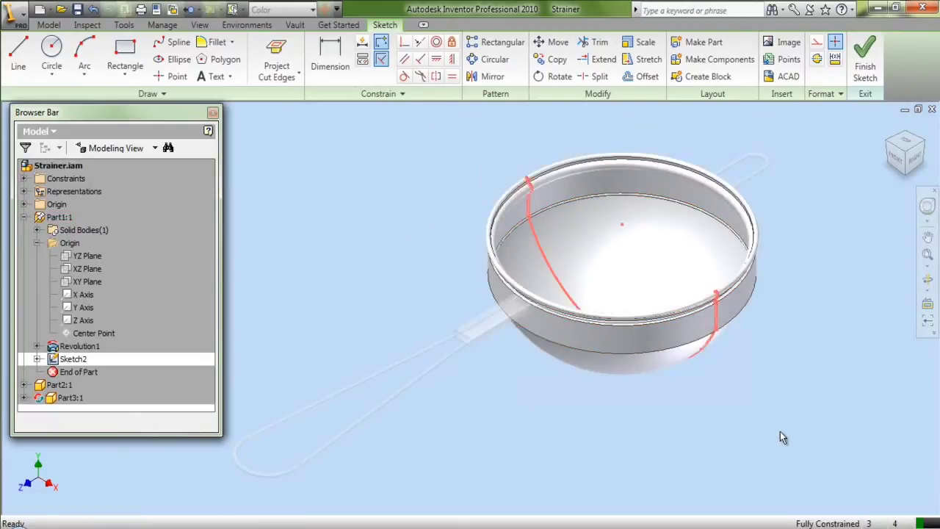
left_click(821, 42)
left_click(835, 42)
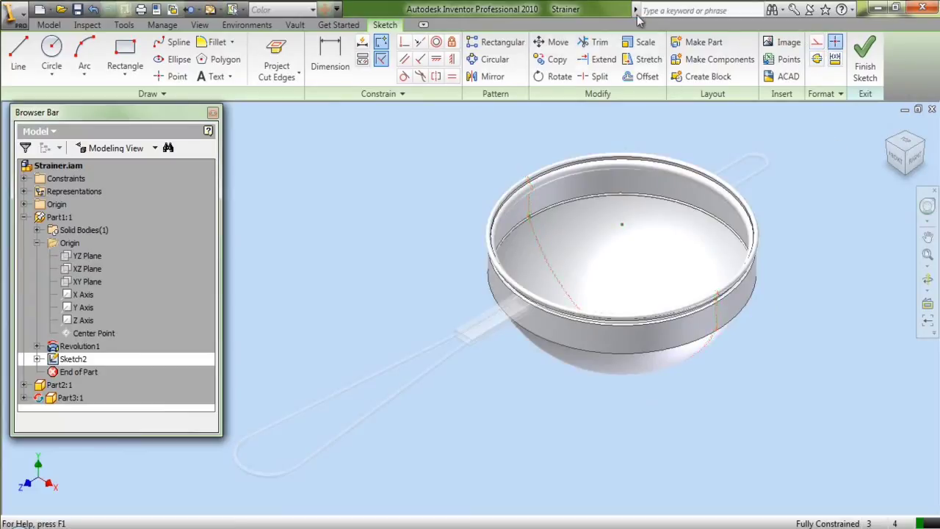
- Orient the sketch to the front view and slice the graphics at the sketch plane to expose the bowl's wall section
left_click(898, 158)
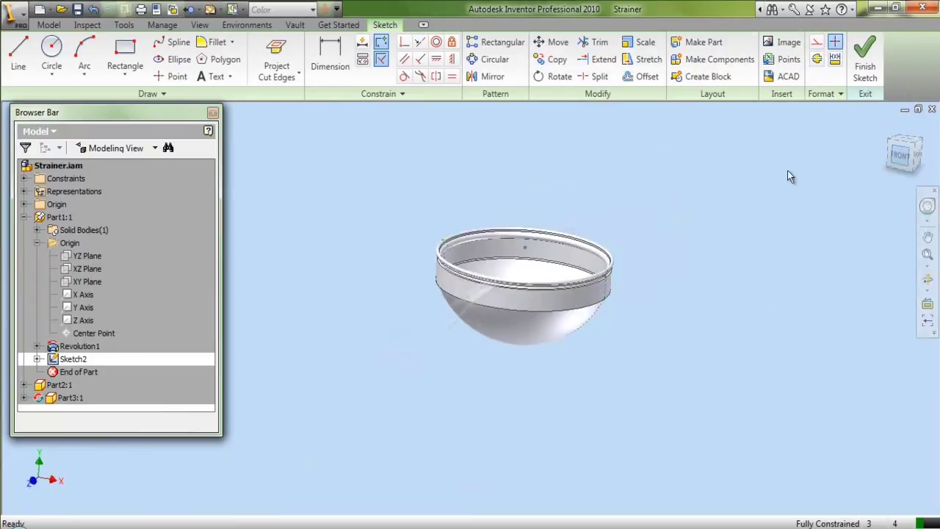
right_click(447, 181)
left_click(499, 325)
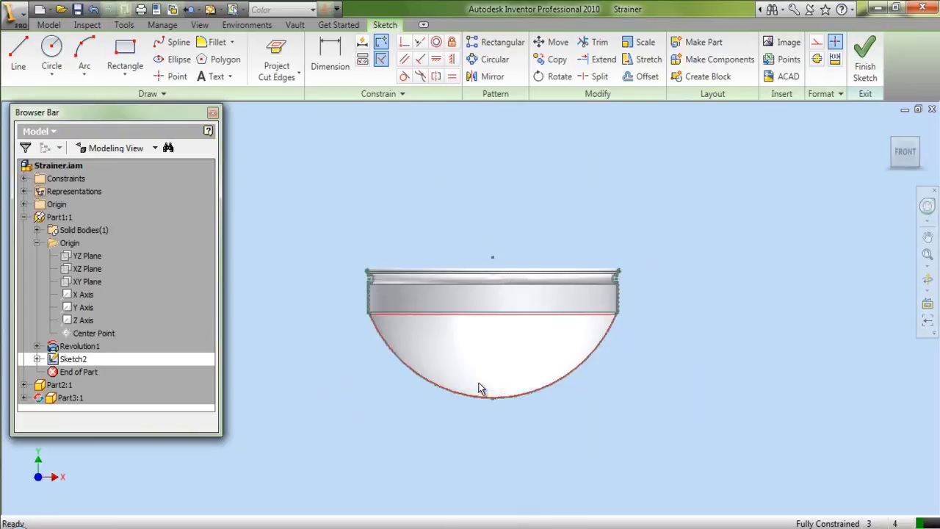
scroll(394, 295, "up", 5)
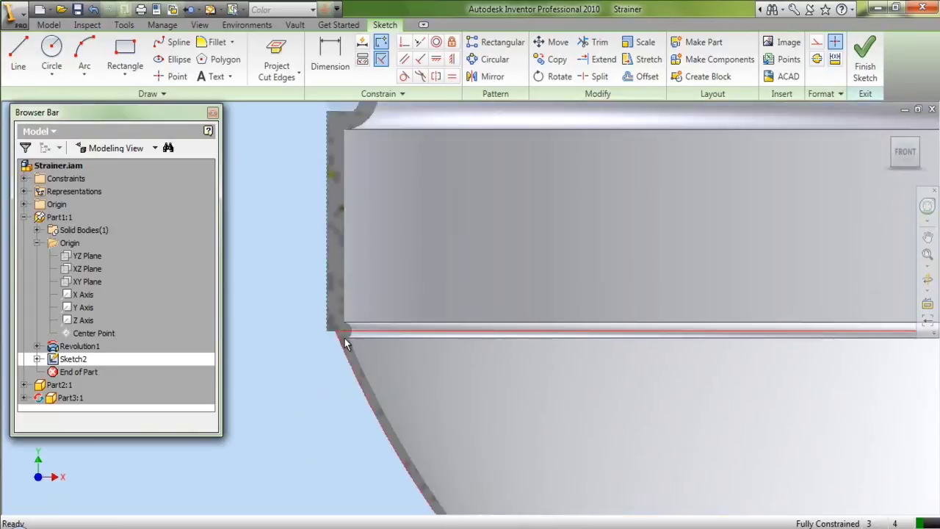
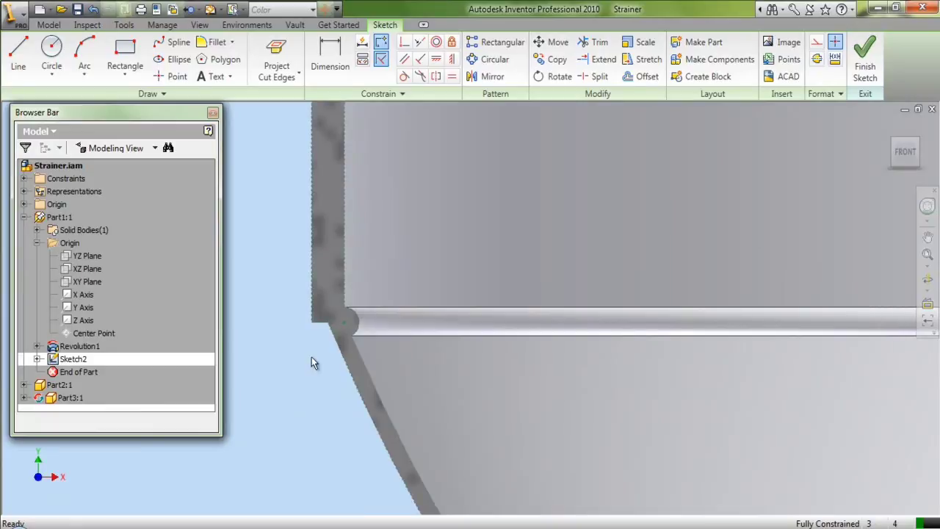
- Sketch a horizontal line about 3.08 in long between the bowl's outer wall edges, just below the straight rim band
left_click(18, 55)
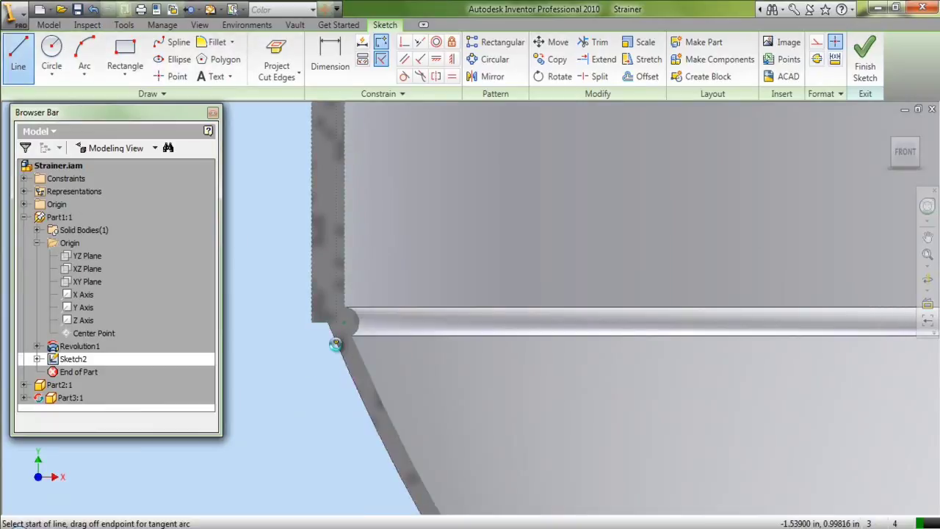
scroll(335, 344, "up", 2)
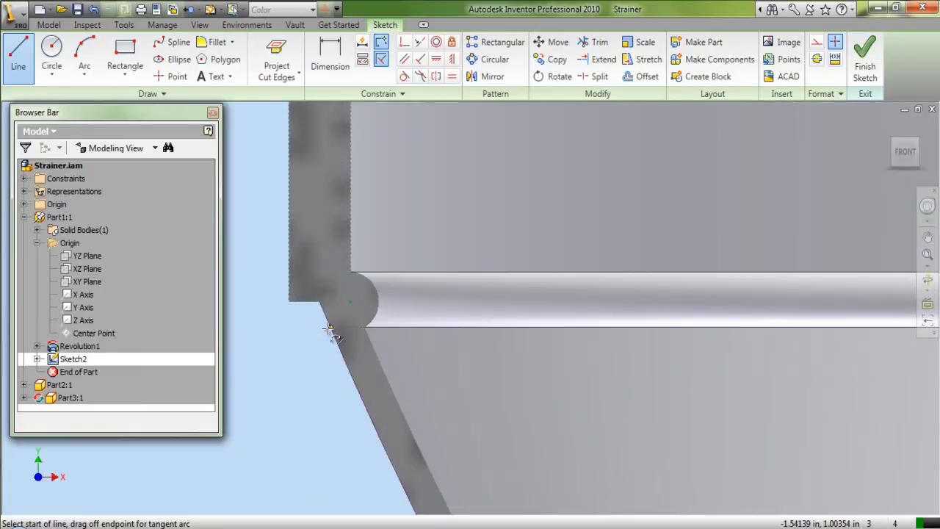
left_click(328, 330)
scroll(287, 335, "down", 5)
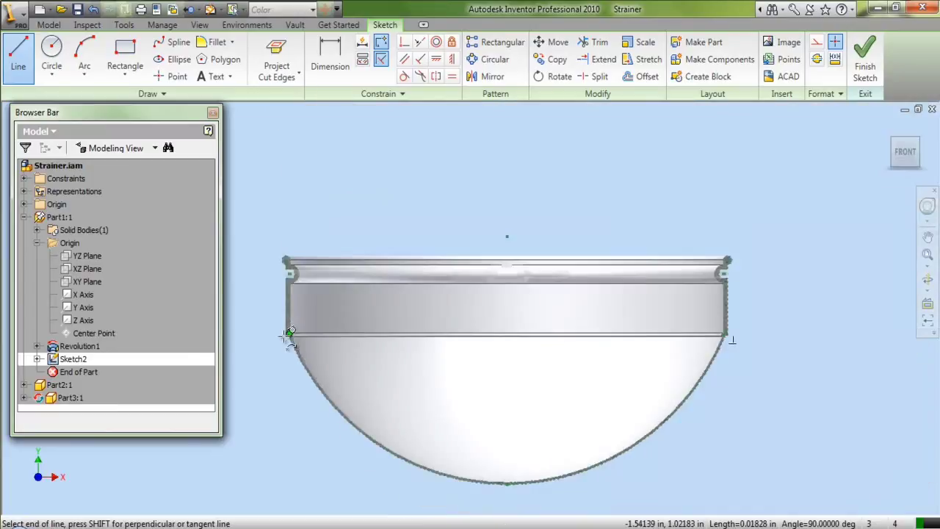
scroll(724, 338, "up", 4)
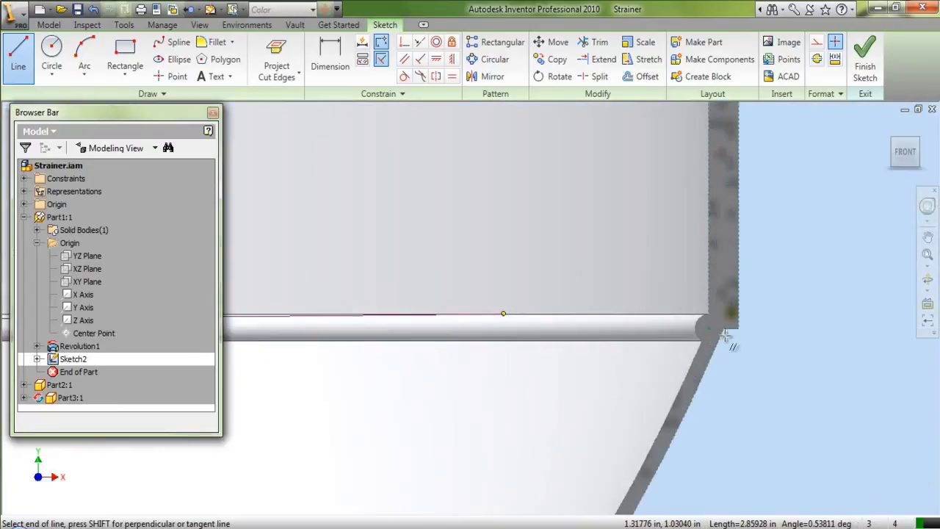
scroll(723, 338, "up", 2)
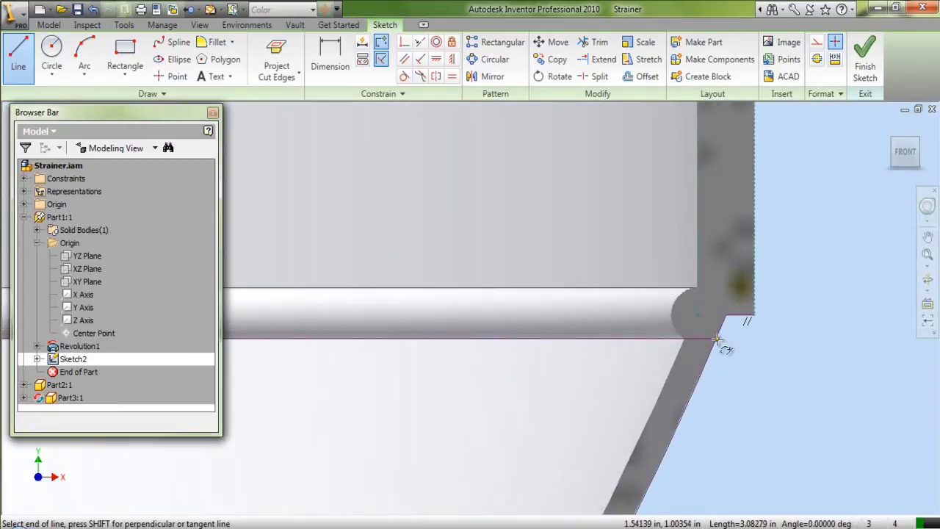
left_click(717, 339)
right_click(752, 350)
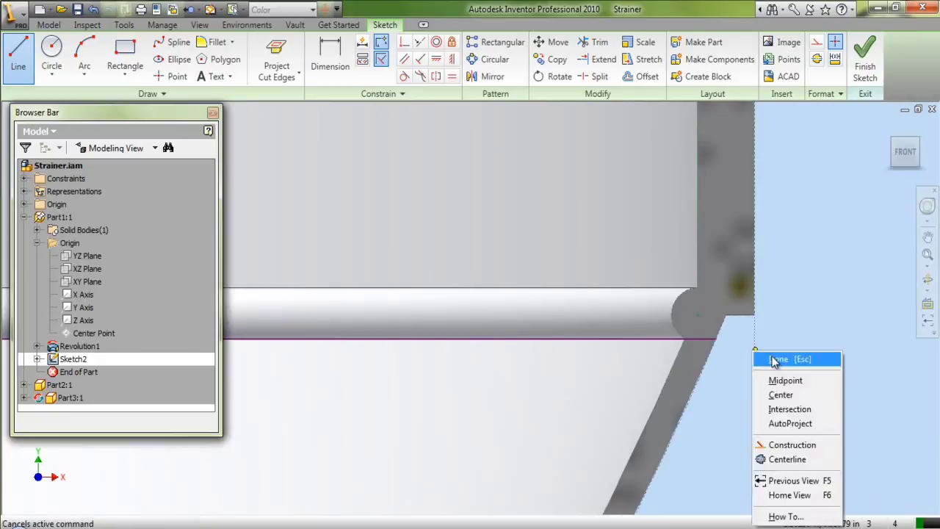
left_click(772, 361)
- Project the bowl's YZ origin plane into the sketch and make the projected vertical line construction geometry
scroll(812, 356, "down", 3)
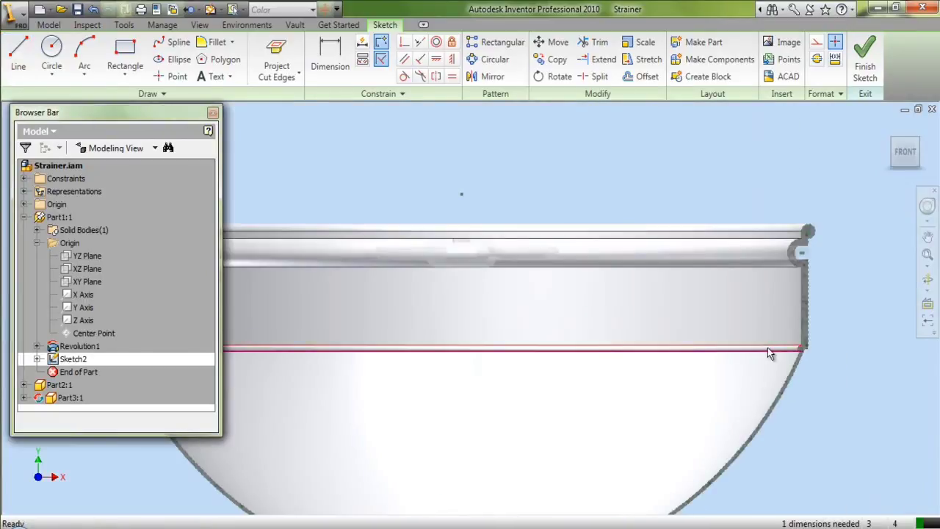
scroll(769, 348, "down", 2)
left_click(291, 84)
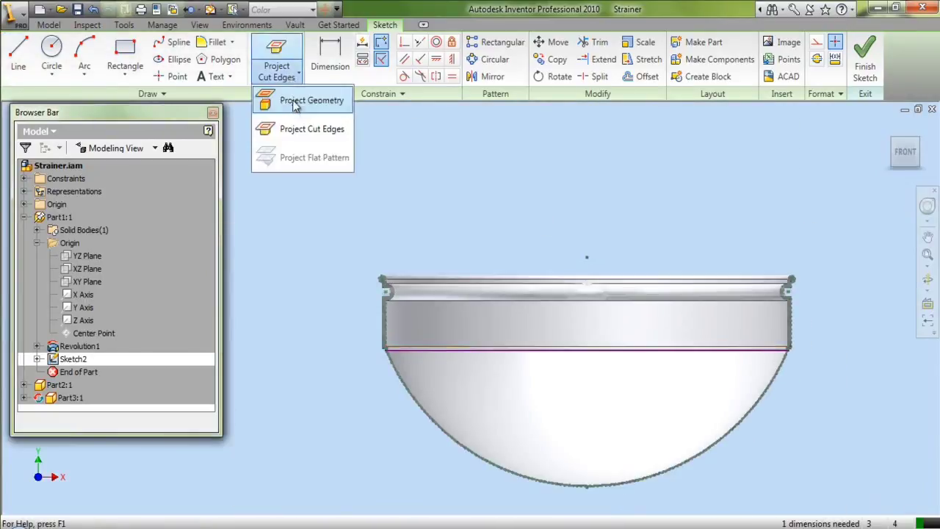
left_click(295, 103)
left_click(87, 256)
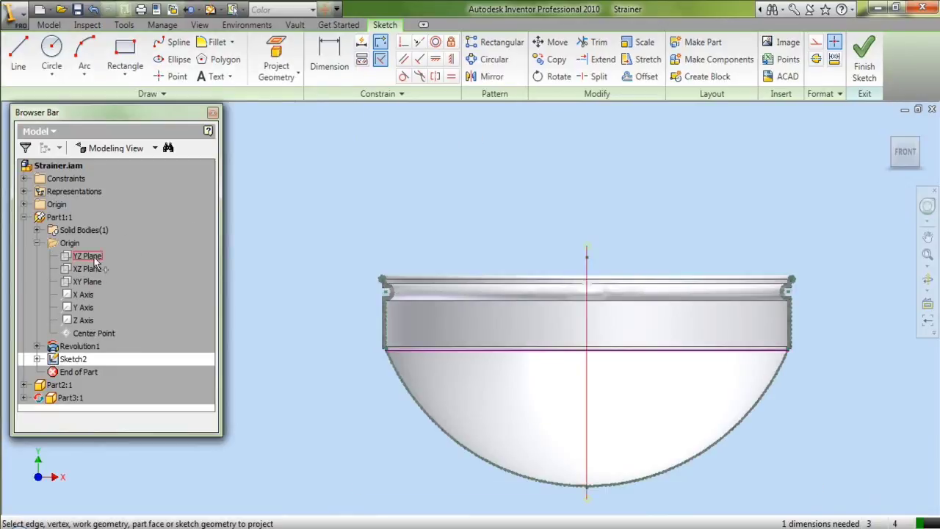
right_click(530, 189)
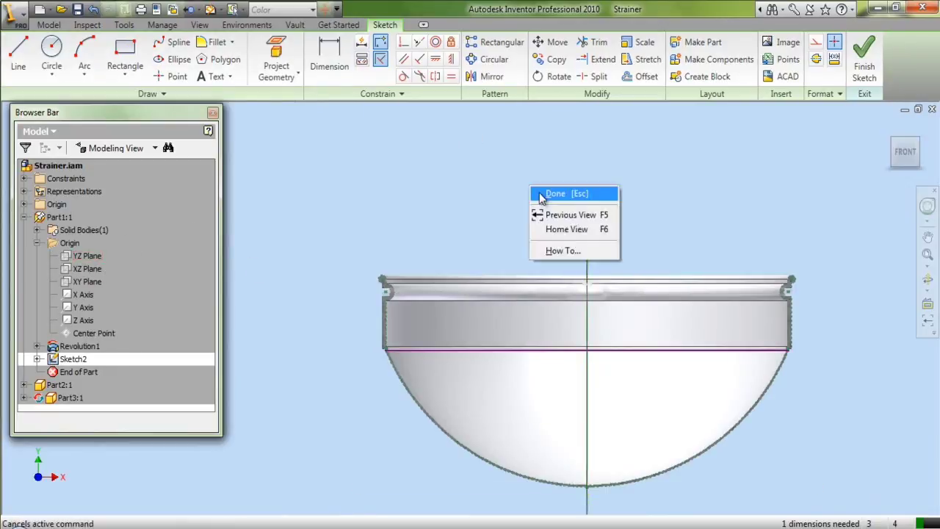
left_click(541, 194)
left_click(815, 43)
- Constrain the horizontal line's midpoint coincident with the projected vertical construction line
left_click(403, 42)
left_click(587, 353)
left_click(588, 377)
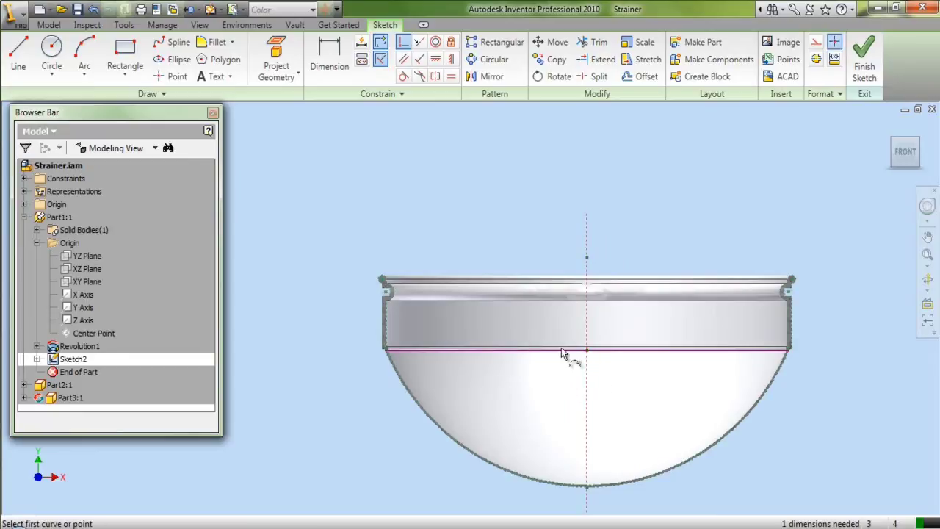
right_click(499, 212)
left_click(527, 213)
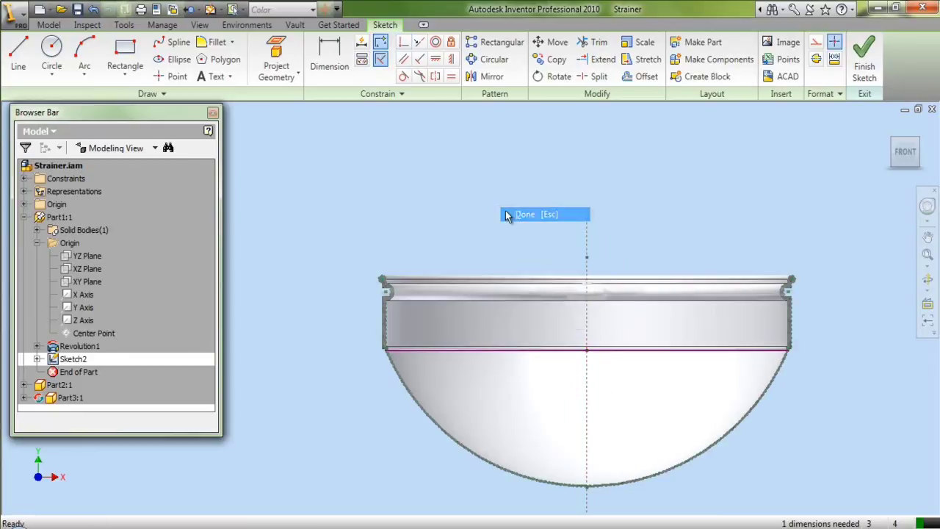
- Dimension the horizontal line's full length, placing the dimension above the bowl's rim and accepting its current value
left_click(340, 65)
left_click(553, 351)
left_click(562, 368)
left_click(566, 254)
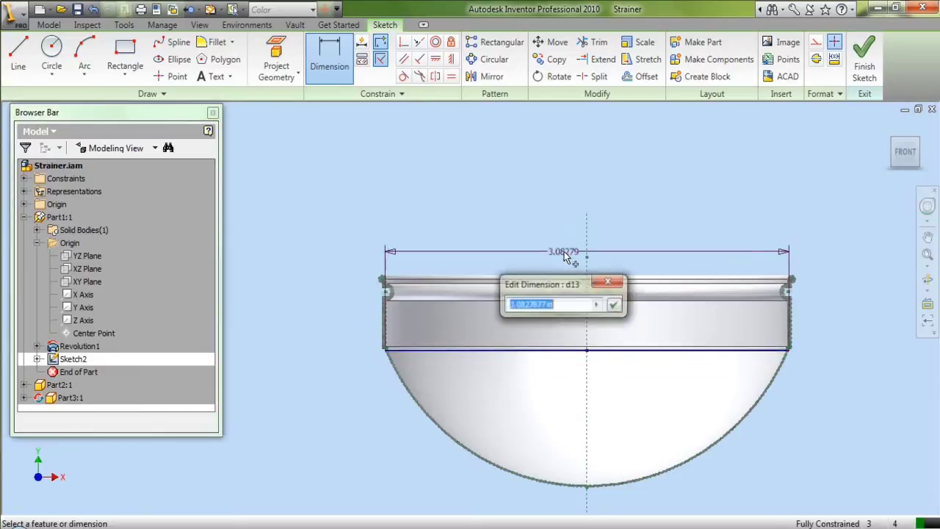
left_click(614, 304)
right_click(482, 162)
left_click(493, 171)
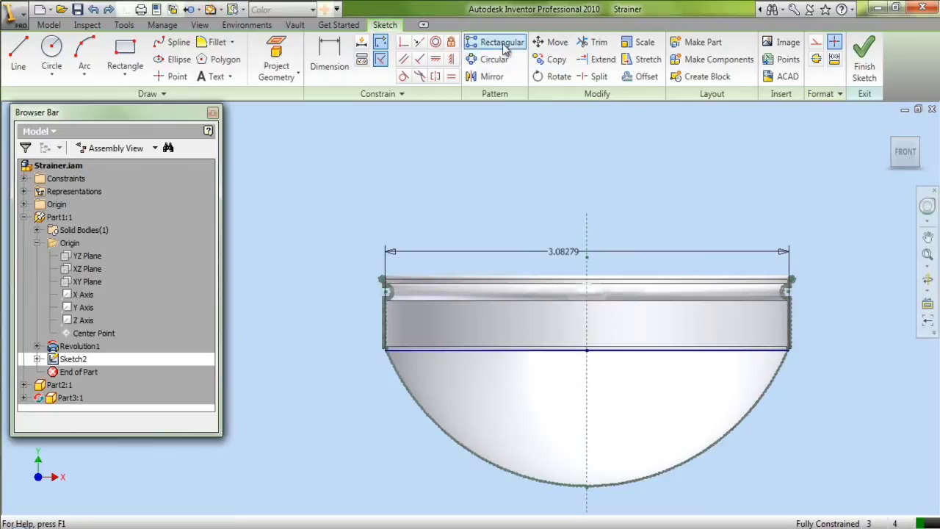
- Create a rectangular pattern of the horizontal line down the projected vertical line, with 16 instances spaced 0.0625 in apart
left_click(496, 43)
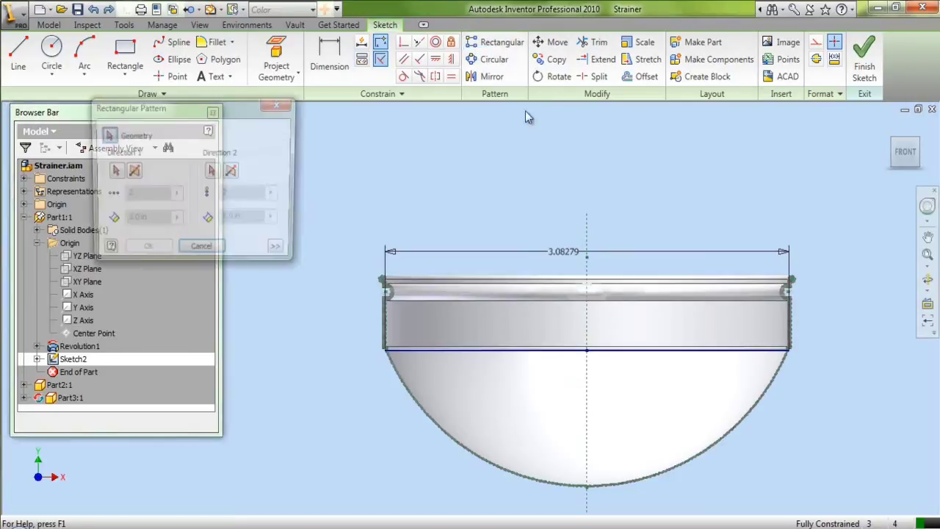
left_click(450, 351)
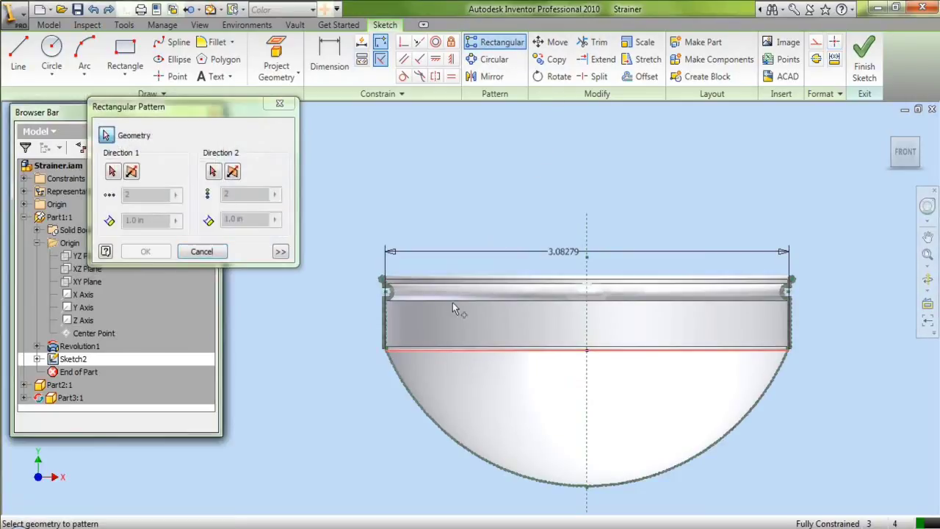
left_click(114, 172)
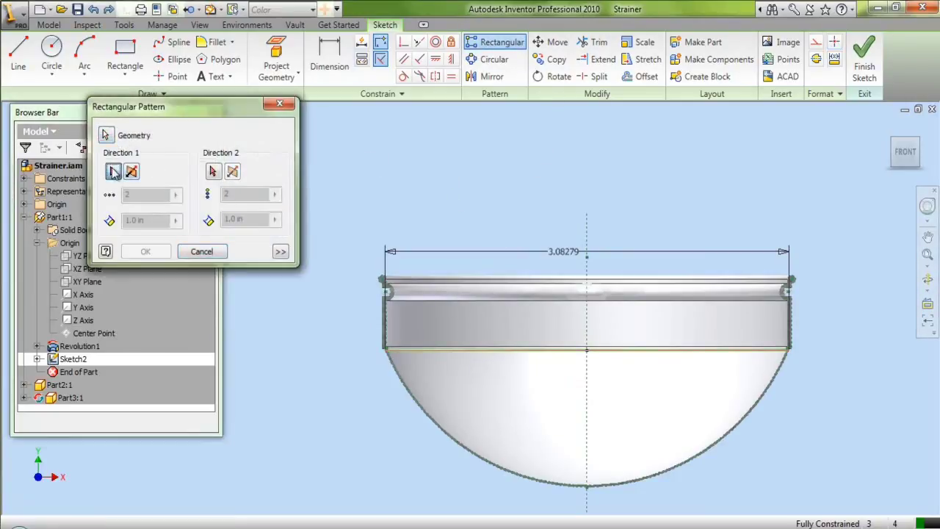
left_click(587, 234)
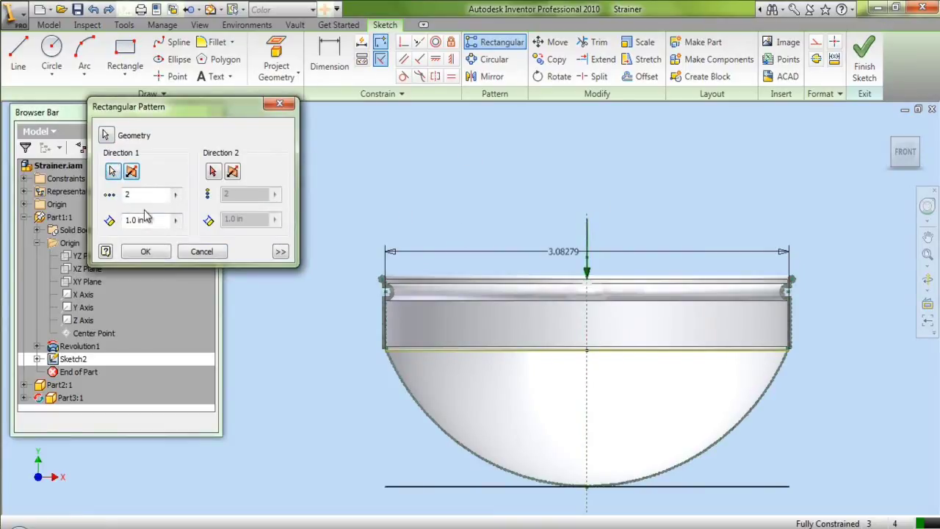
double_click(126, 196)
type("16")
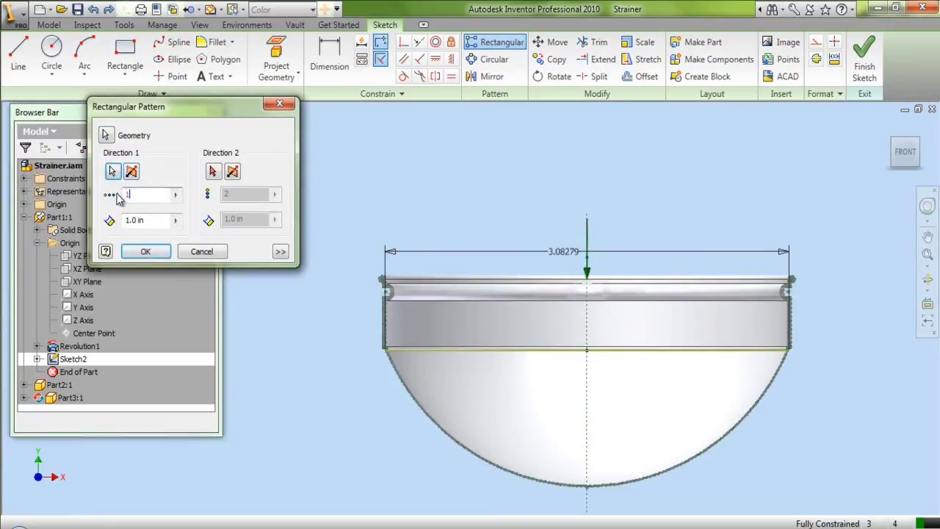
left_click(144, 220)
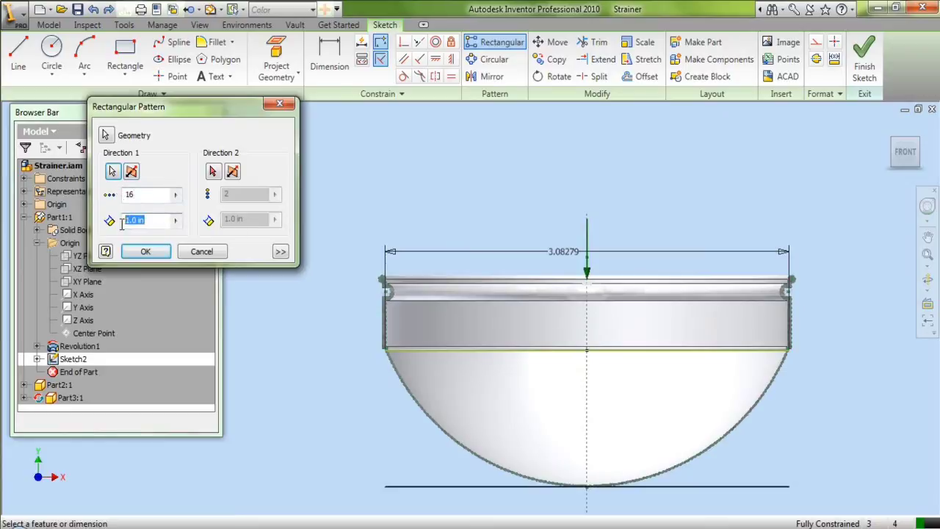
type(".06")
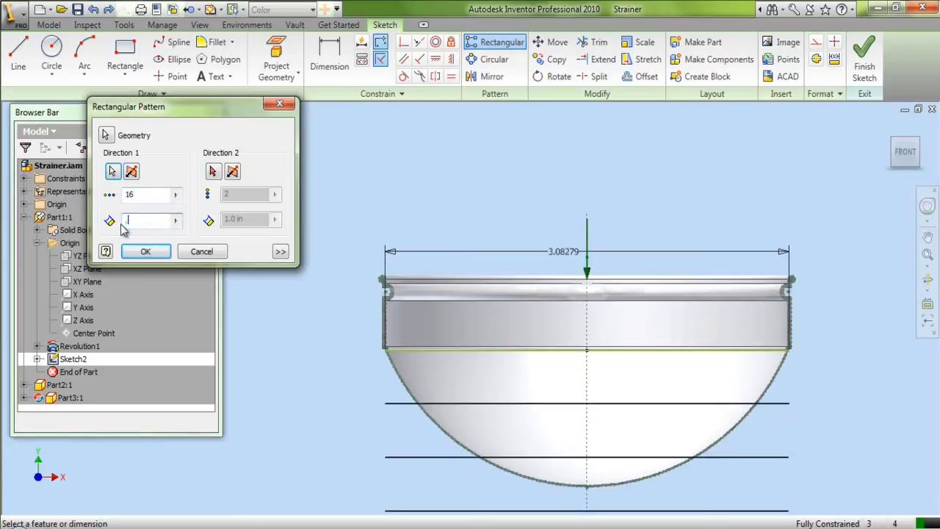
type("25")
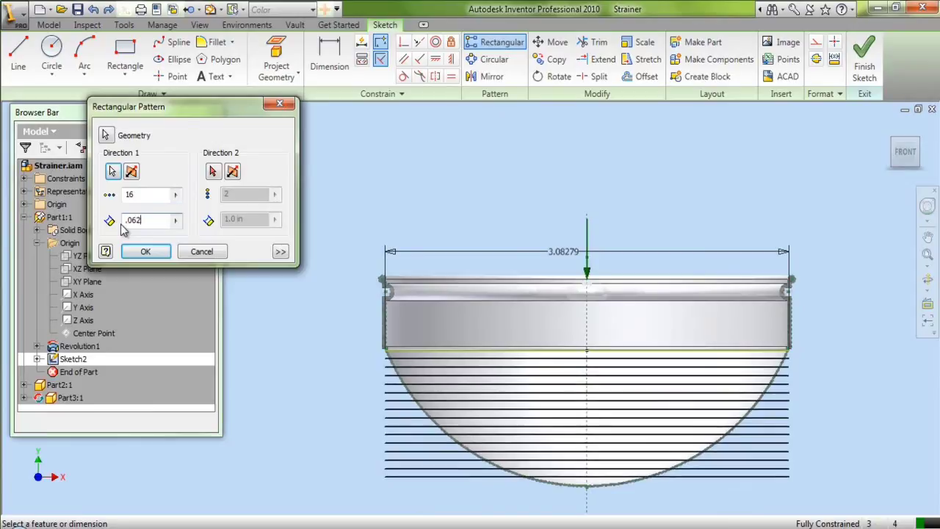
left_click(140, 251)
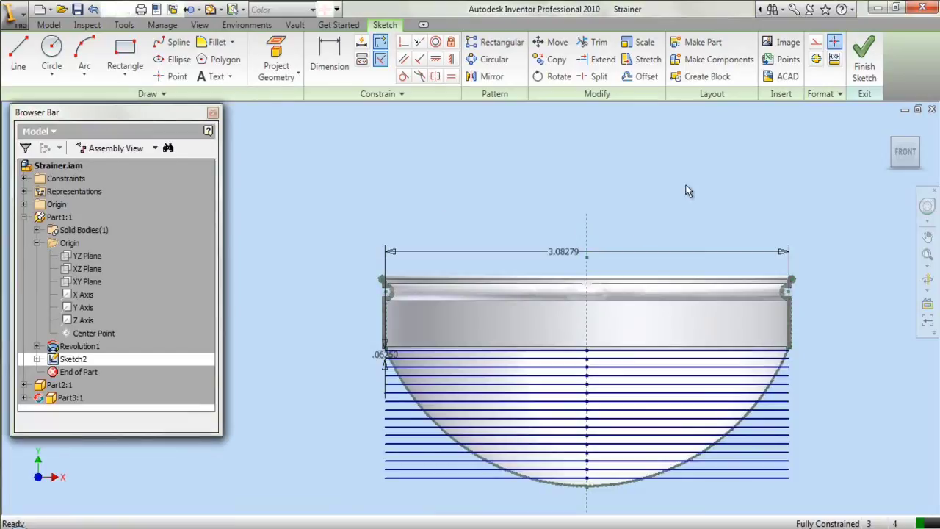
- Finish the sketch, show the bowl in an isometric view, and save the work
left_click(865, 63)
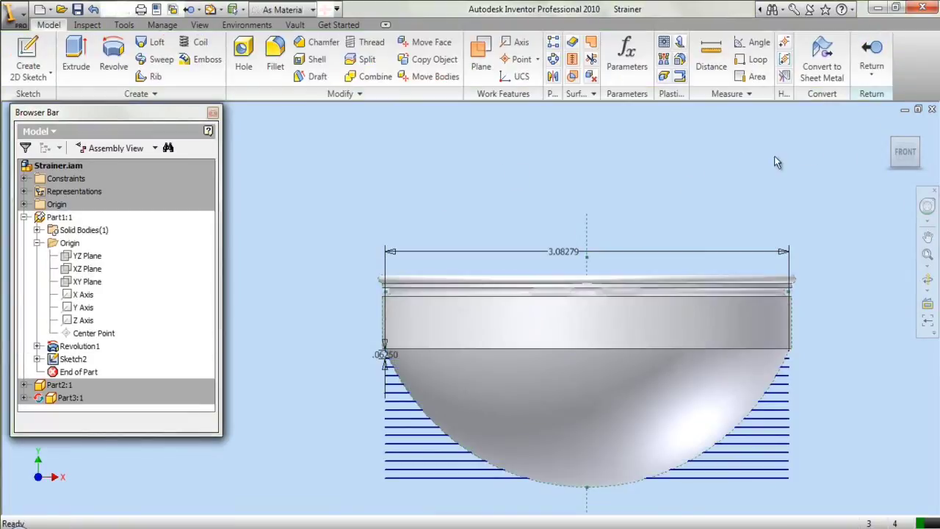
left_click(892, 137)
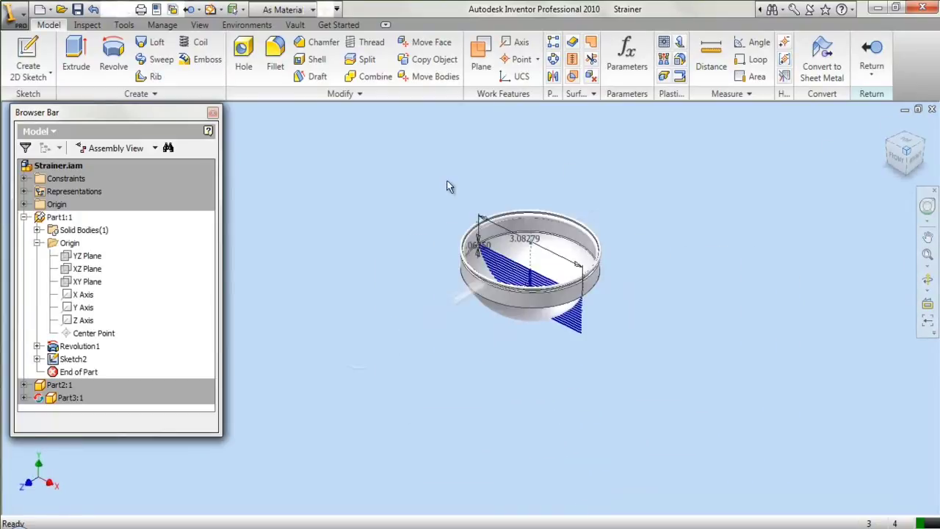
left_click(928, 253)
left_click_drag(506, 182, 235, 119)
key("Escape")
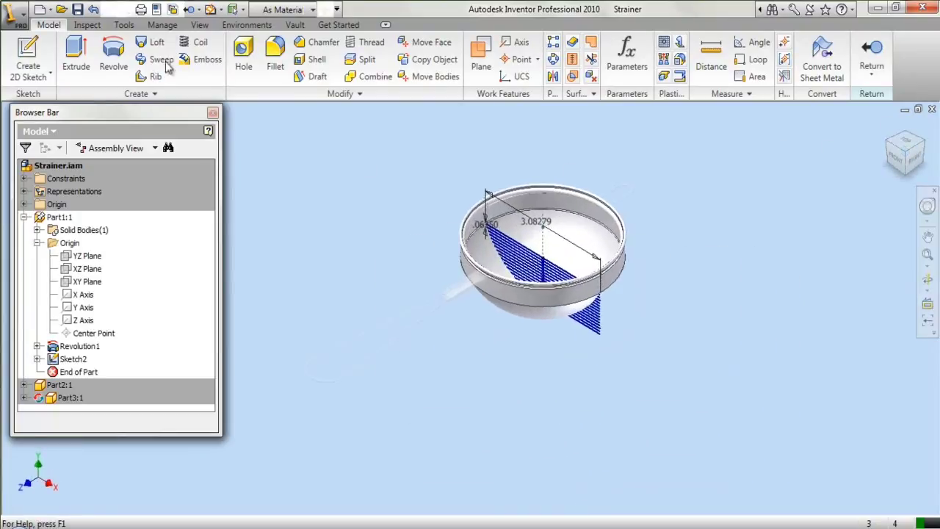
left_click(80, 9)
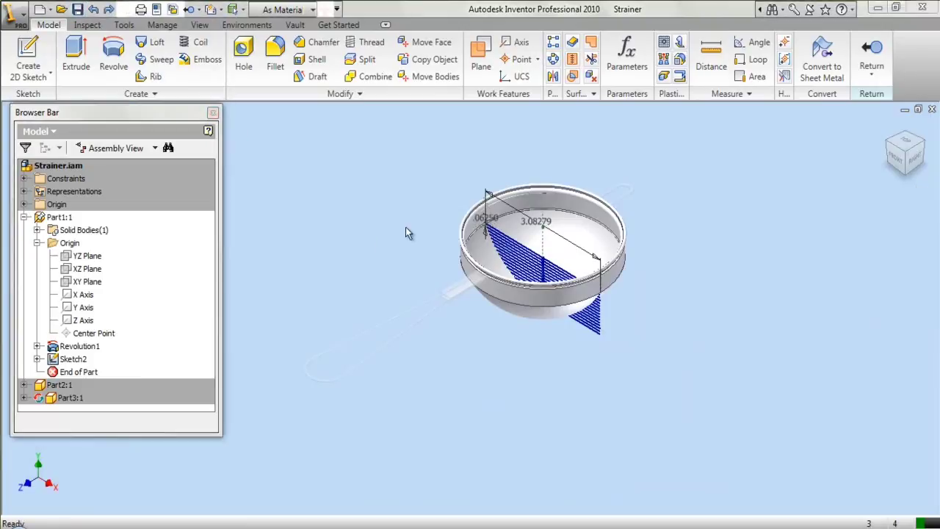
- Change the visual style to Wireframe so the patterned sketch lines show through the bowl
scroll(593, 291, "up", 5)
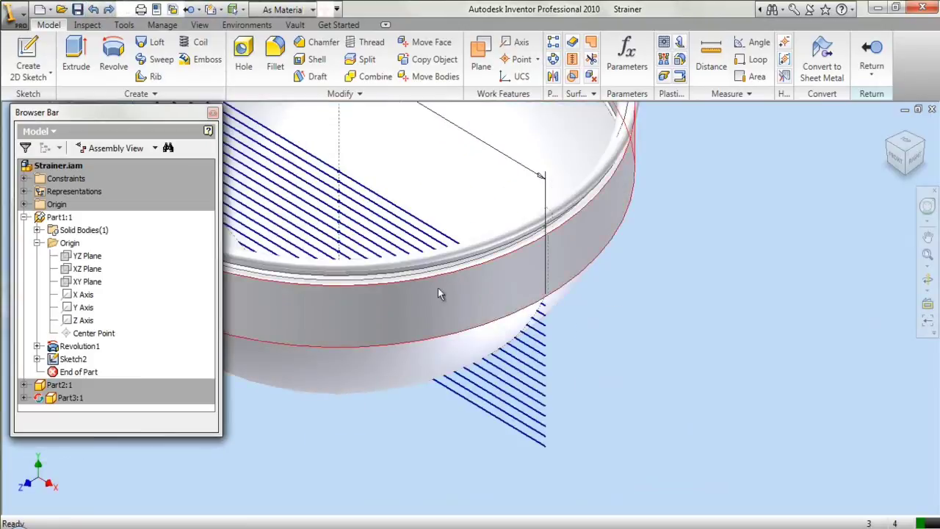
left_click(200, 25)
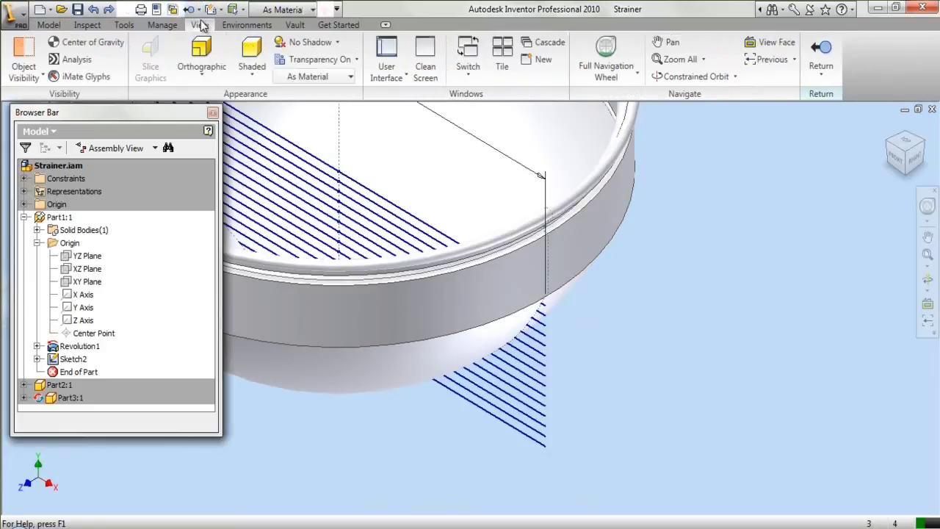
left_click(249, 53)
left_click(265, 153)
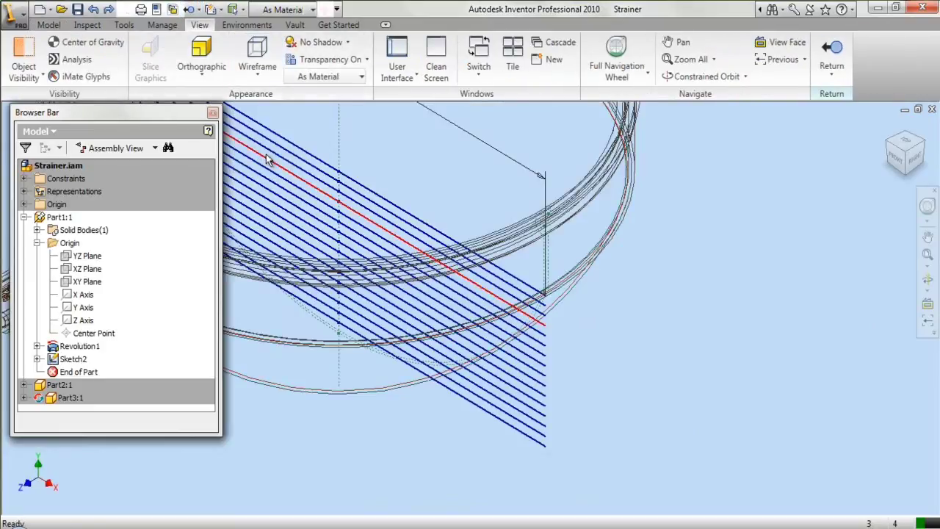
- Place work points where the second to fifth patterned lines cross the outer edge of the bowl's projected wall profile
left_click(49, 25)
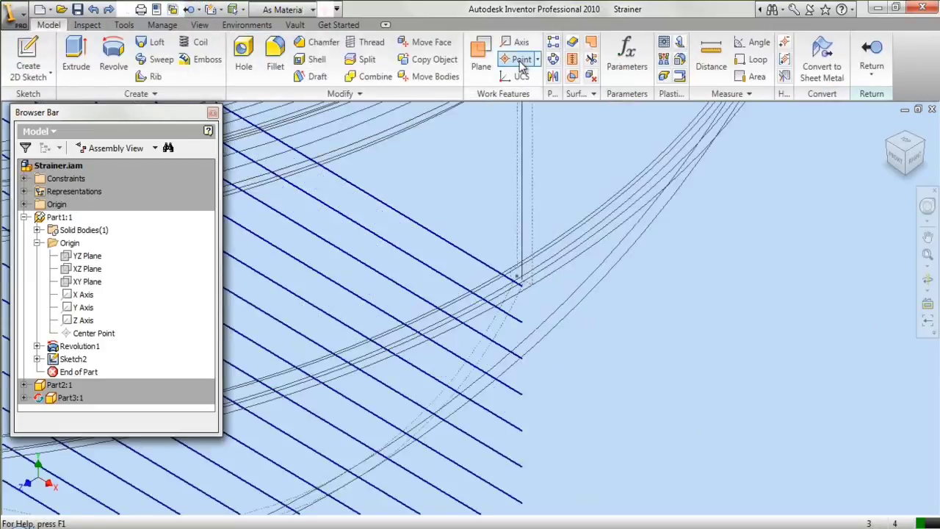
left_click(521, 60)
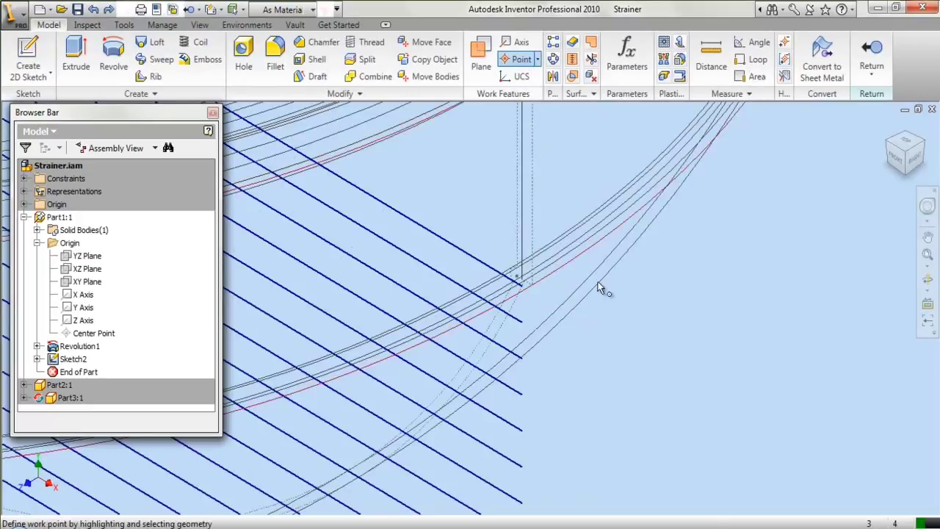
left_click(506, 318)
scroll(506, 322, "down", 2)
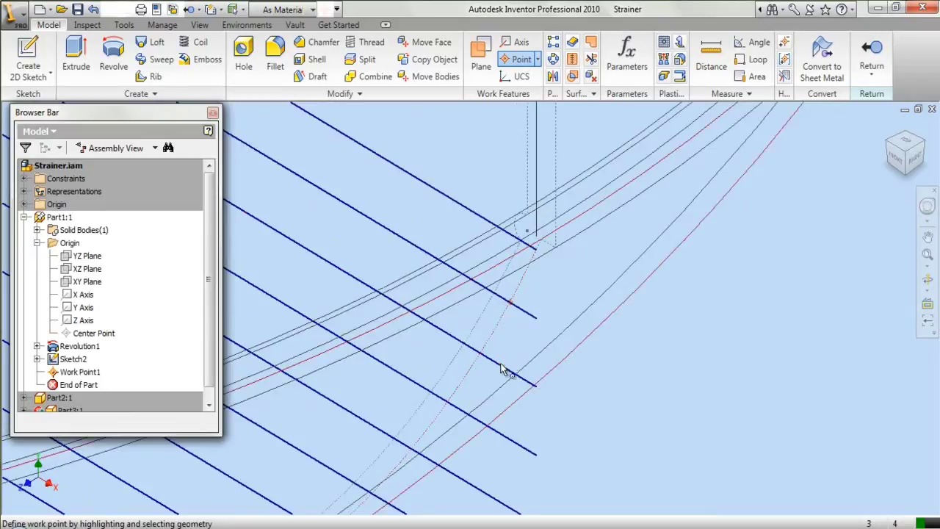
left_click(476, 369)
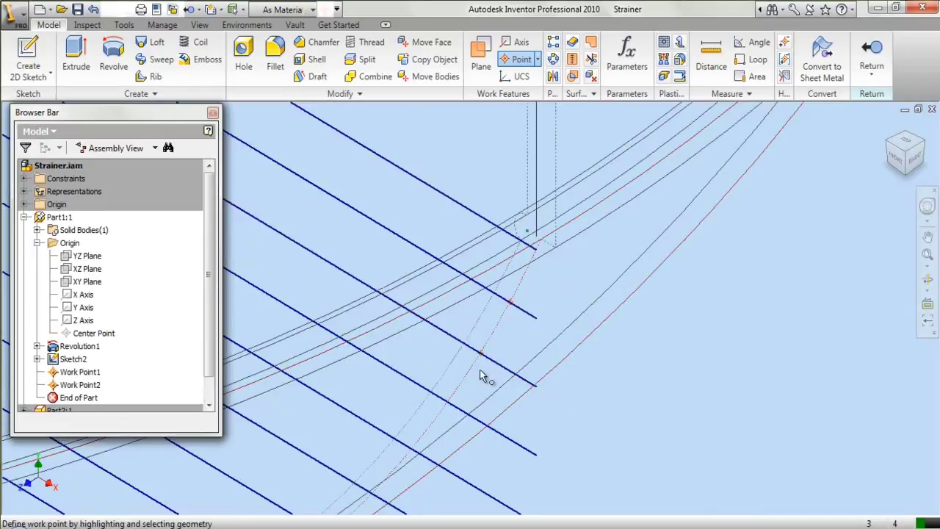
left_click(441, 407)
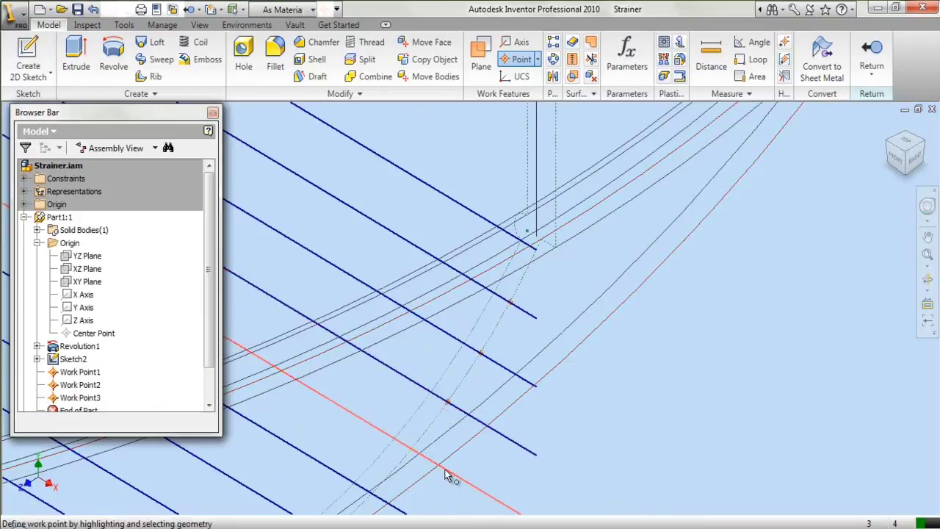
left_click(422, 460)
- Place work points where the sixth to ninth patterned lines cross the outer edge of the bowl's projected wall profile
scroll(713, 348, "down", 3)
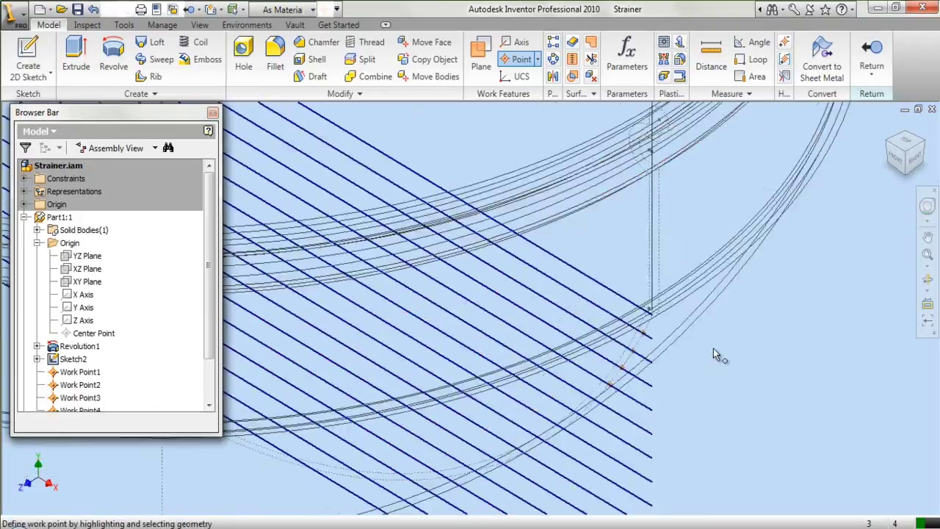
scroll(630, 429, "up", 3)
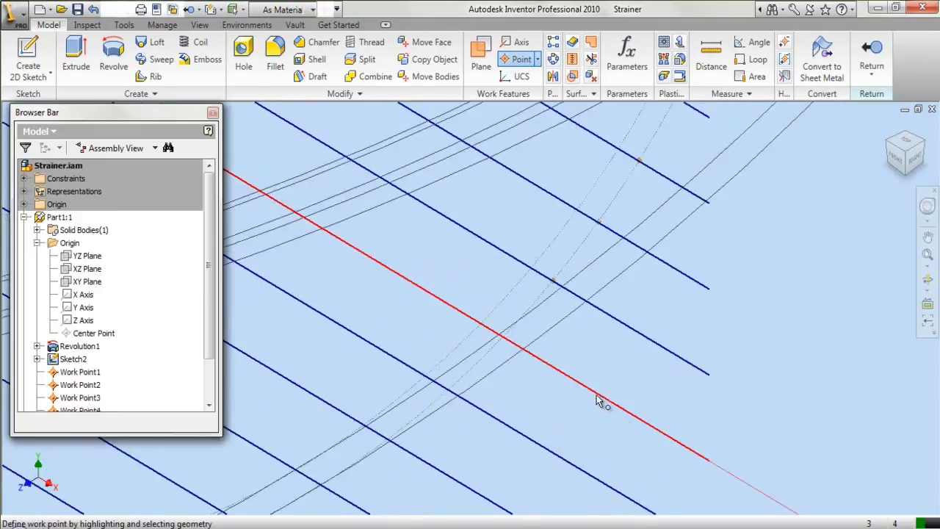
left_click(492, 348)
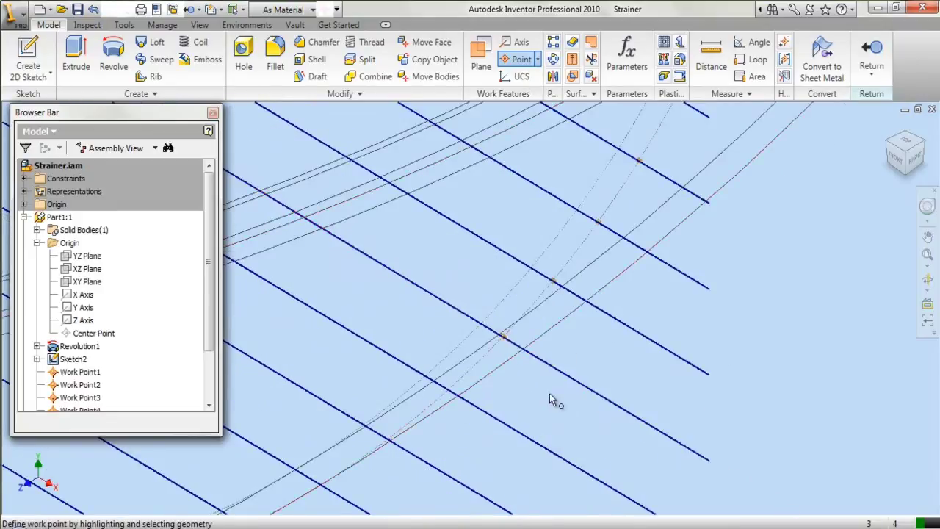
left_click(523, 440)
left_click(436, 409)
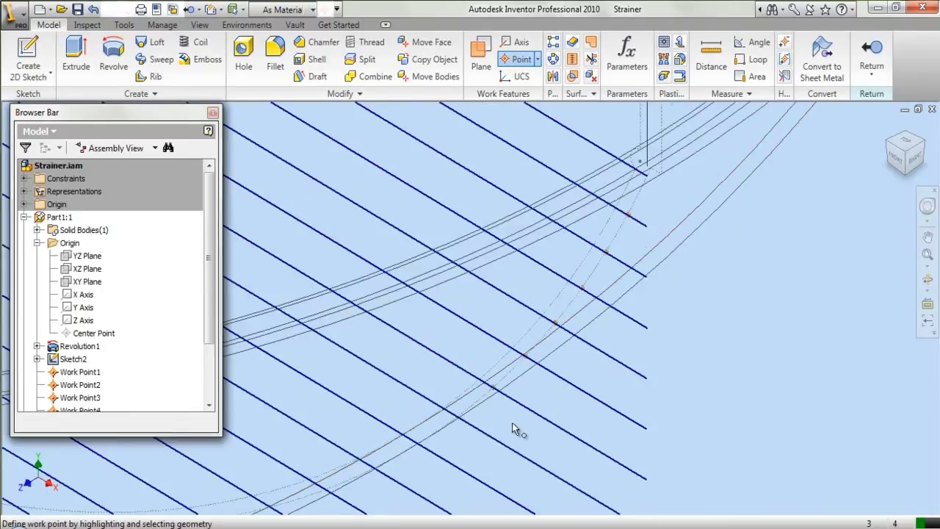
left_click(435, 413)
left_click(431, 405)
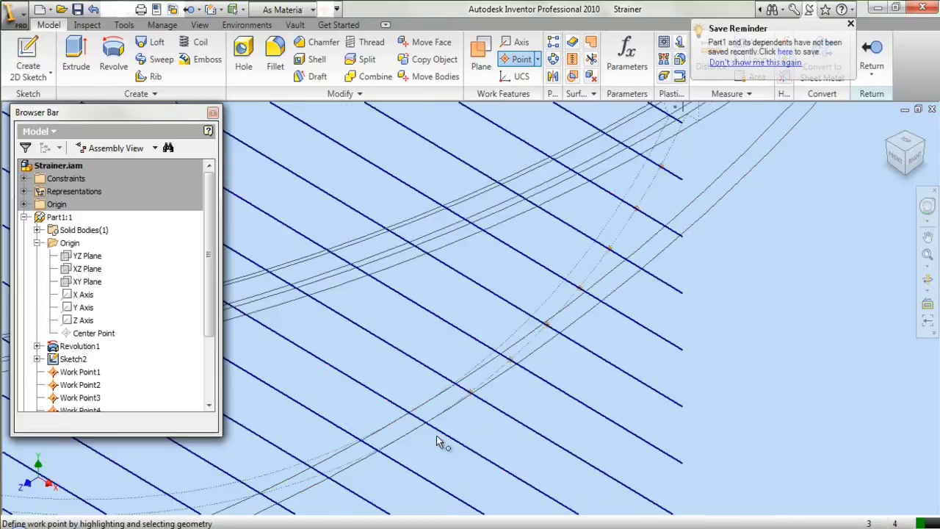
left_click(415, 434)
left_click(415, 435)
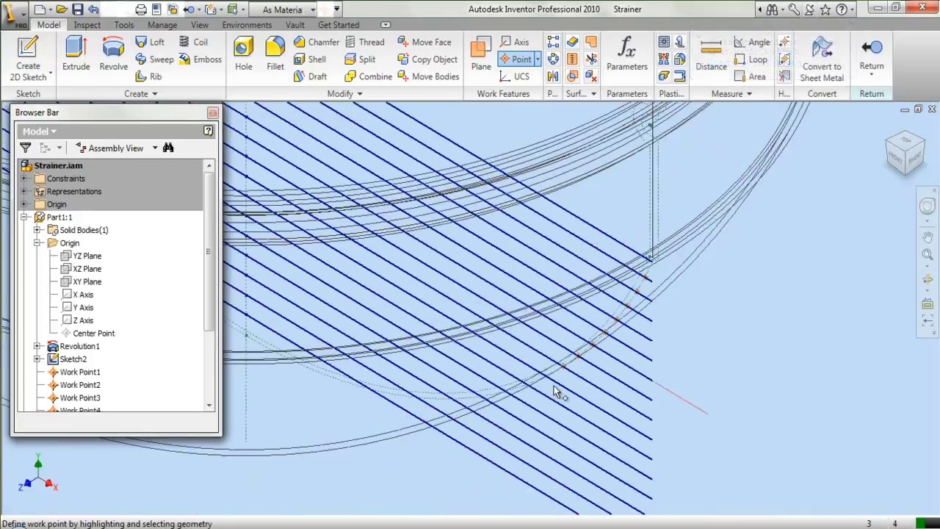
- Place work points where the tenth to thirteenth patterned lines cross the outer edge of the bowl's projected wall profile
left_click(528, 374)
left_click(535, 388)
left_click(539, 410)
left_click(490, 391)
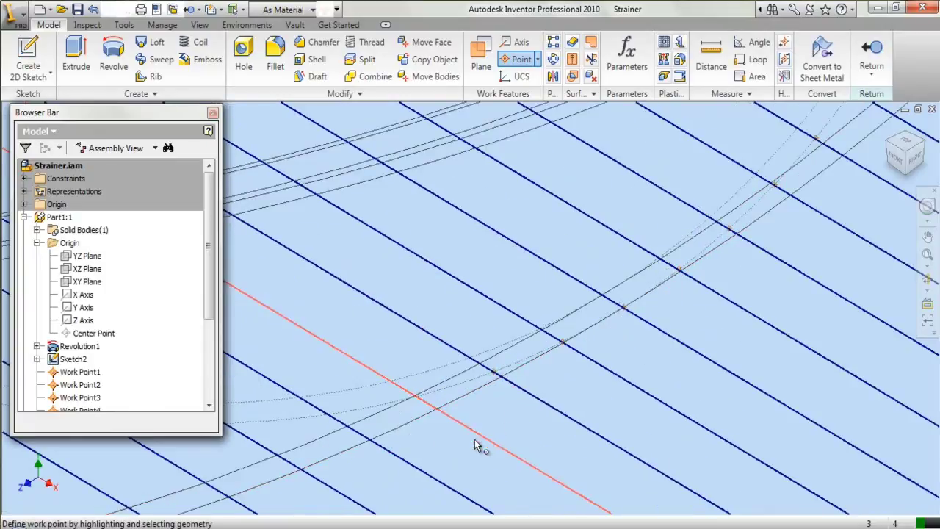
left_click(486, 437)
left_click(410, 412)
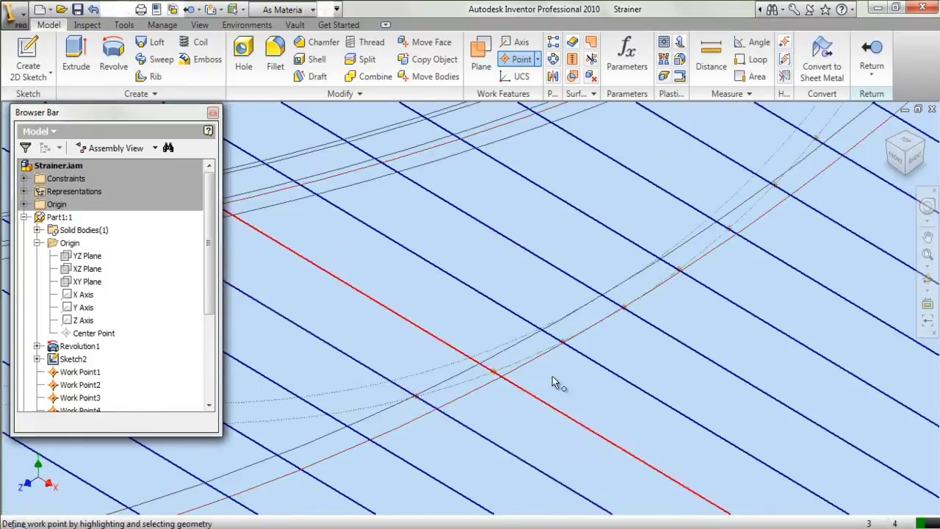
left_click(445, 415)
left_click(439, 404)
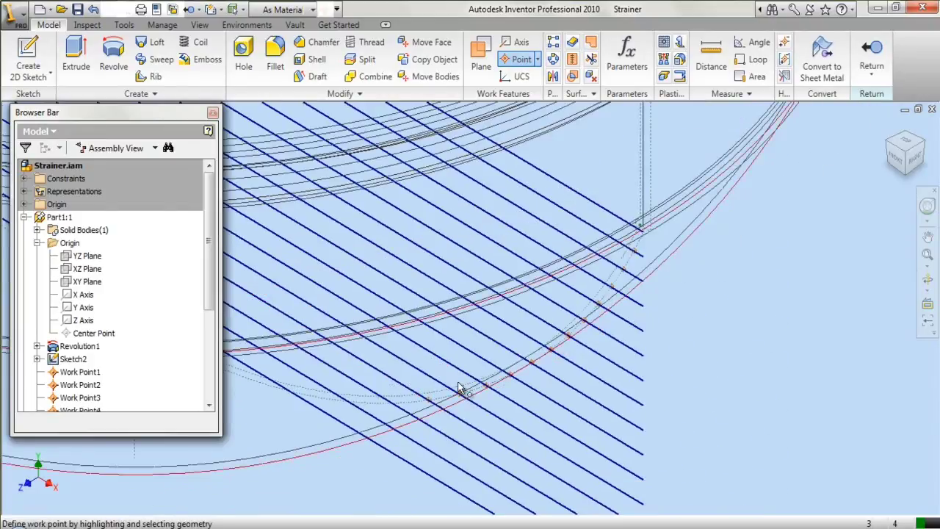
- Place work points where the last three patterned lines cross the profile's outer edge, and finish the work point command
left_click(430, 424)
left_click(384, 415)
left_click(413, 440)
left_click(362, 404)
scroll(349, 424, "down", 2)
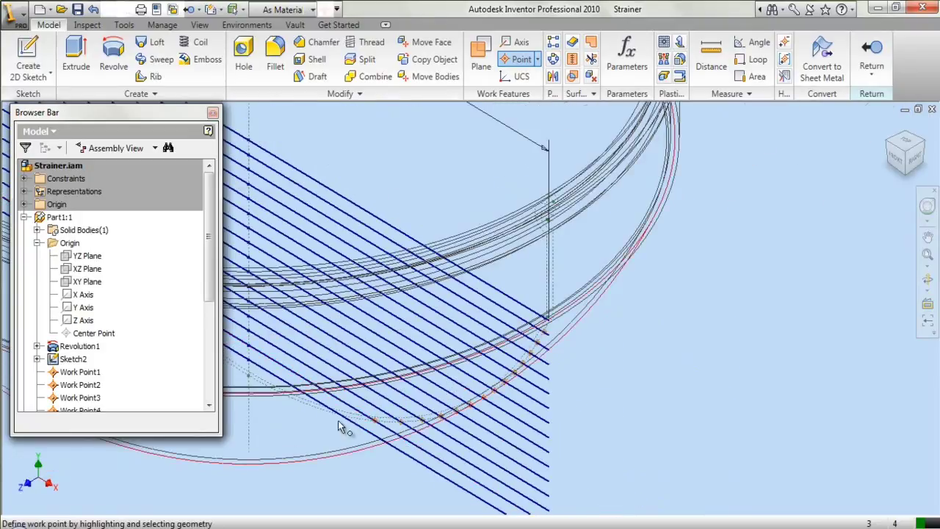
scroll(338, 421, "up", 3)
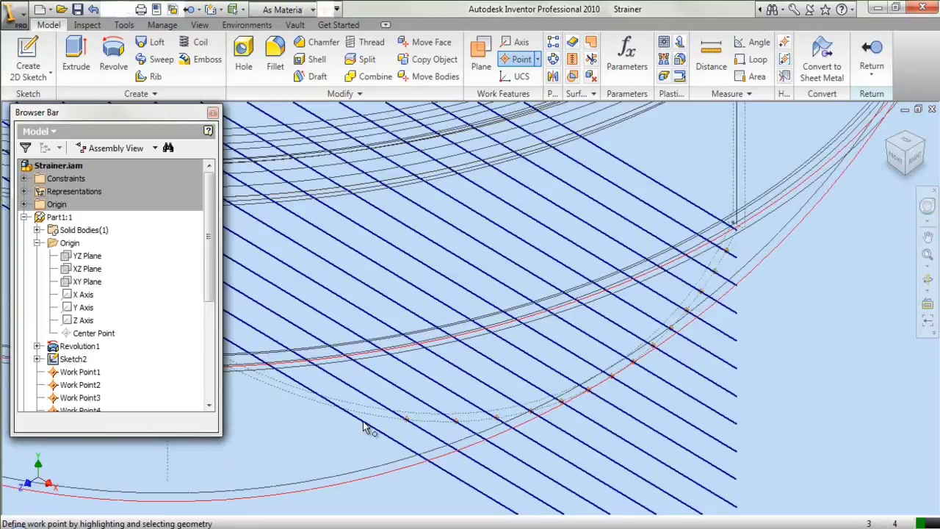
middle_click_drag(384, 436, 403, 442, "shift")
left_click(449, 467)
left_click(362, 421)
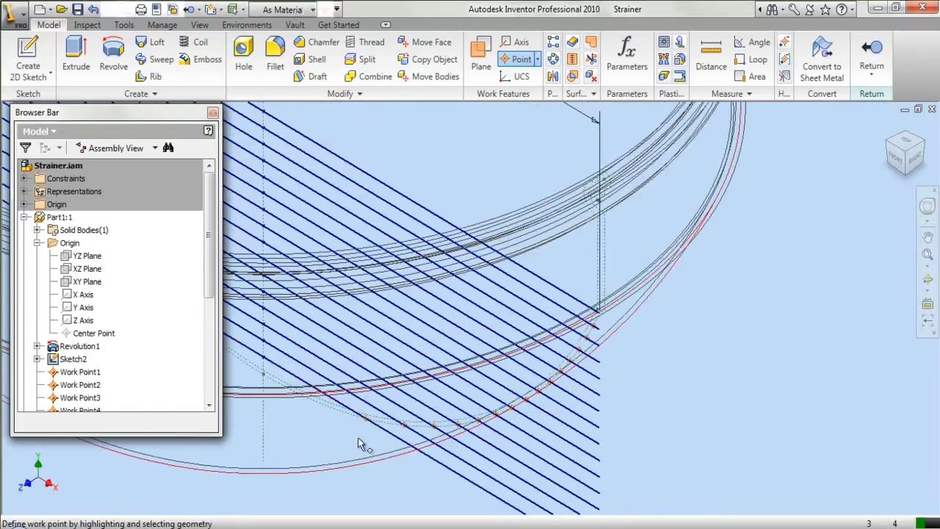
right_click(737, 339)
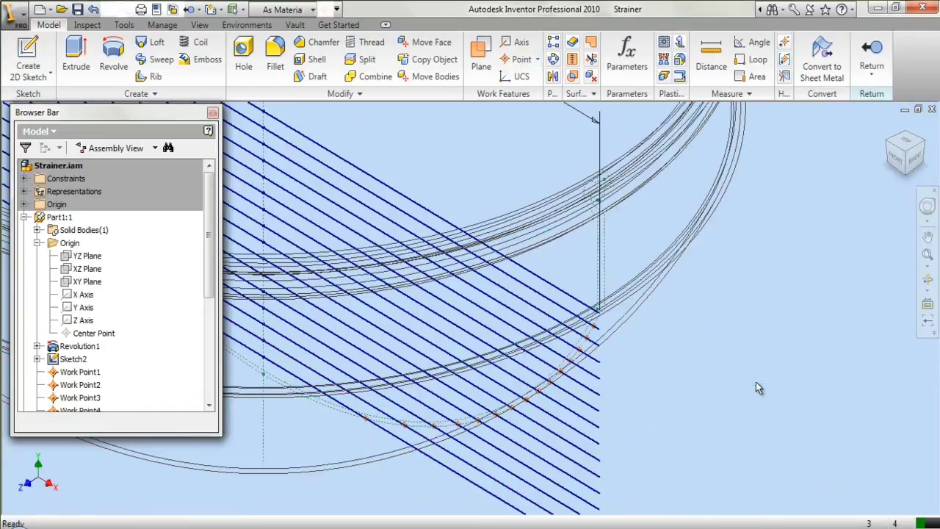
- Hide Sketch2, which holds the patterned lines, leaving the work points shown
left_click_drag(211, 288, 219, 370)
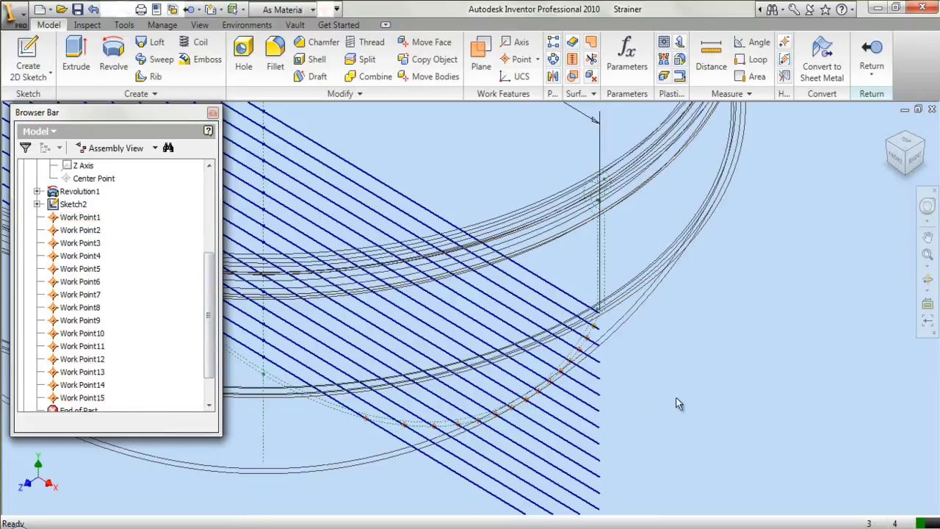
right_click(78, 204)
left_click(118, 389)
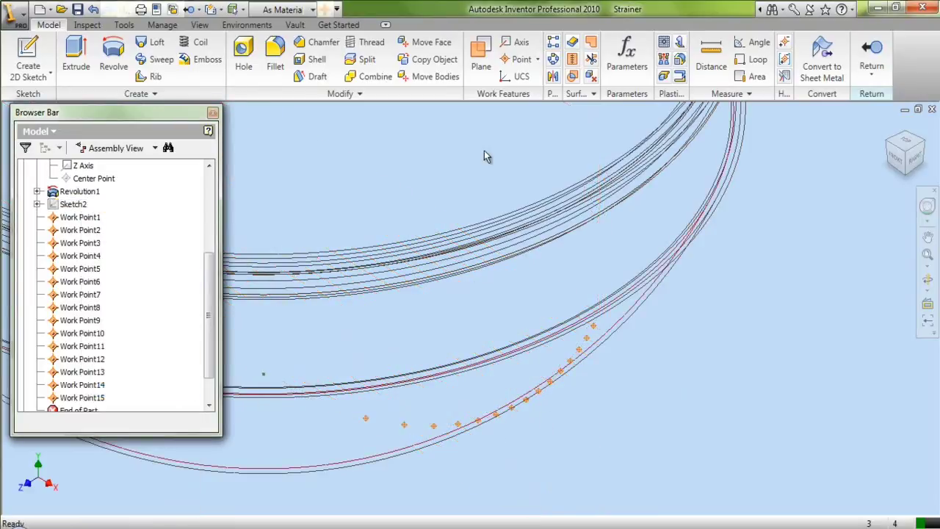
- Change the visual style from Wireframe to Shaded
left_click(199, 24)
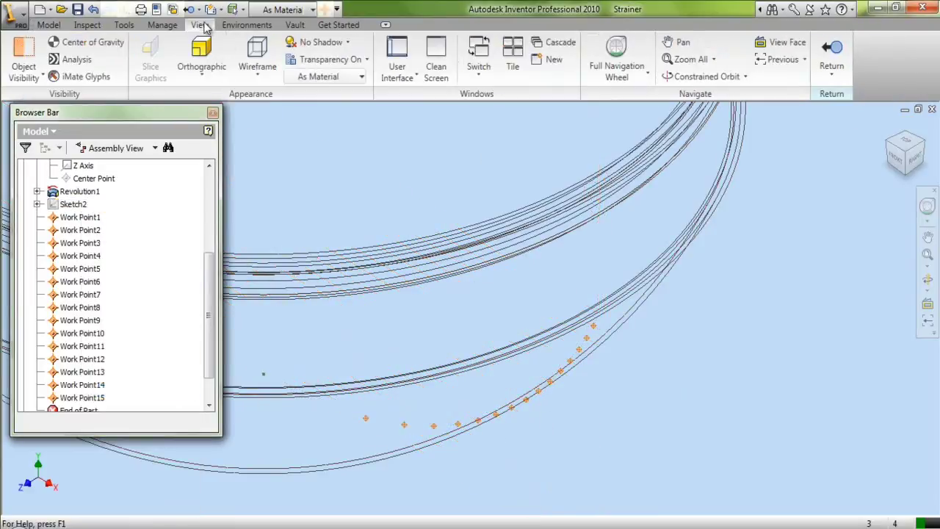
left_click(266, 68)
left_click(270, 96)
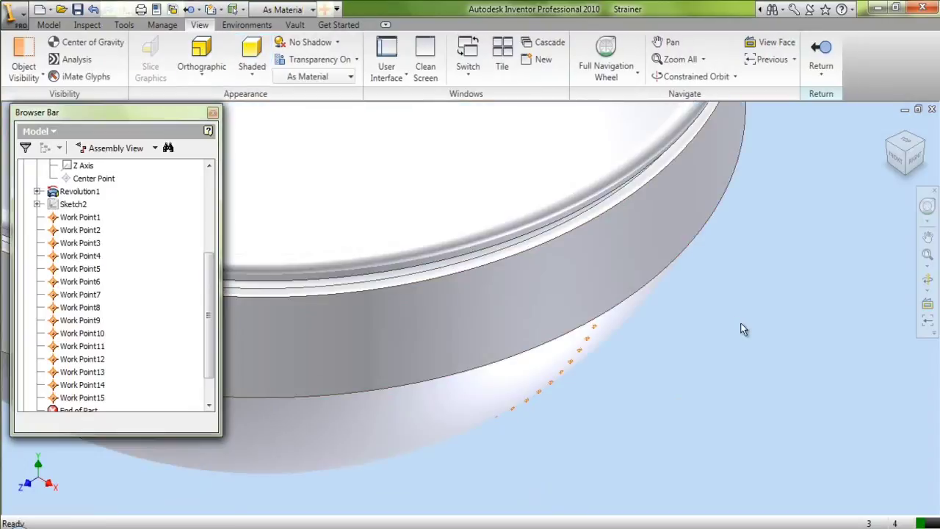
left_click(49, 24)
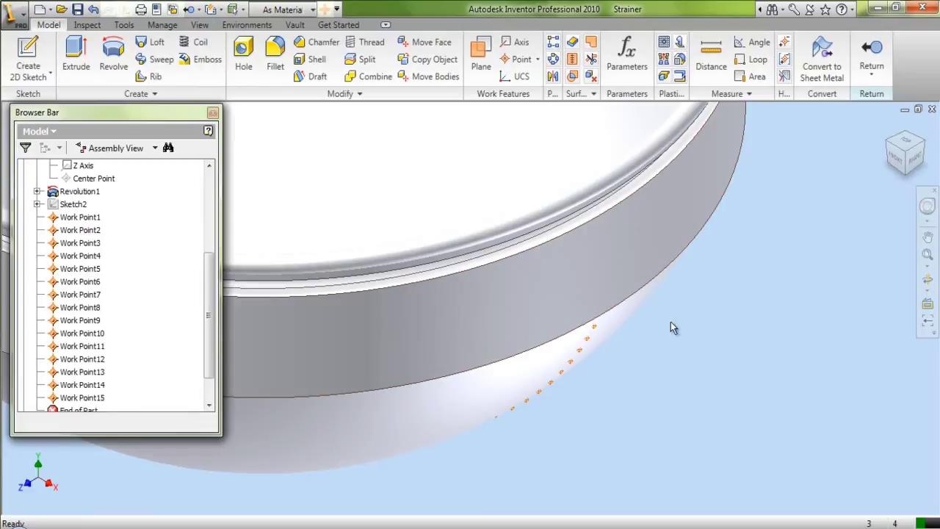
- Create a work plane through Work Point1, nearest the rim, tangent to the bowl's outer surface
key("Home")
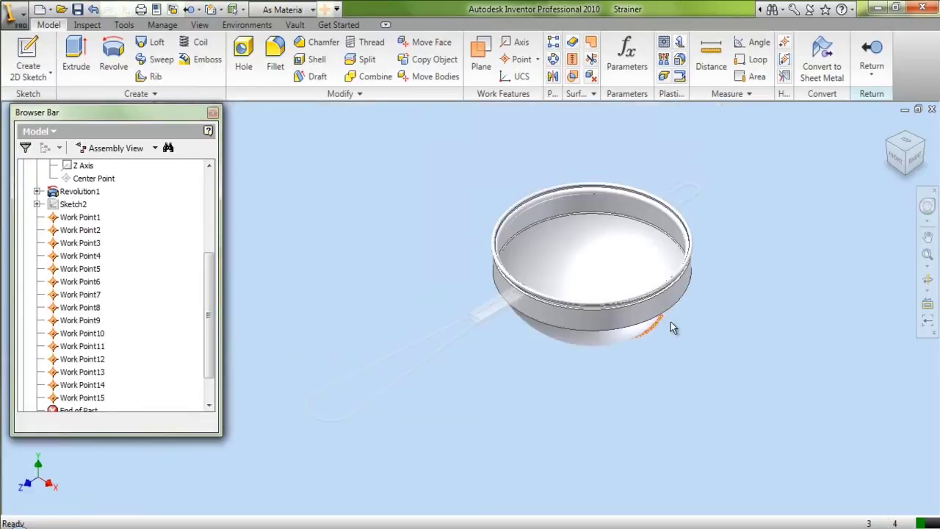
left_click(905, 145)
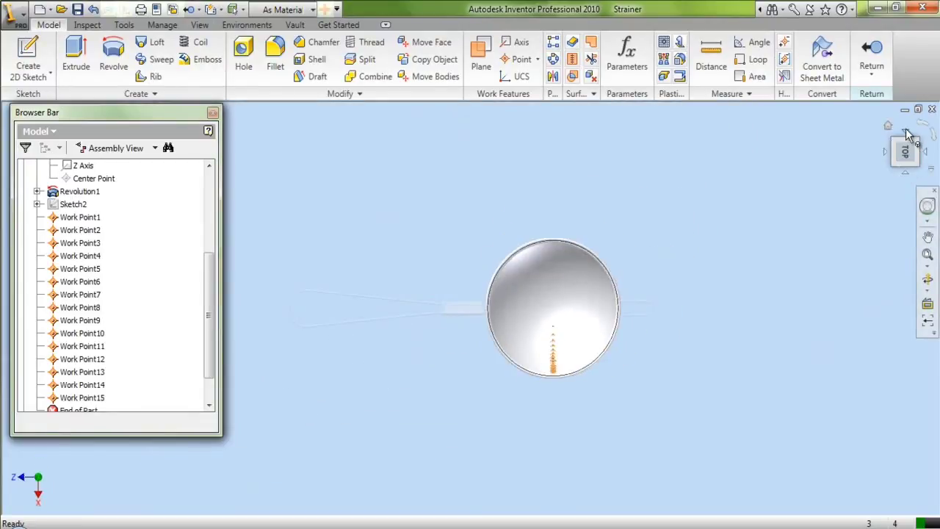
left_click(908, 136)
left_click(918, 144)
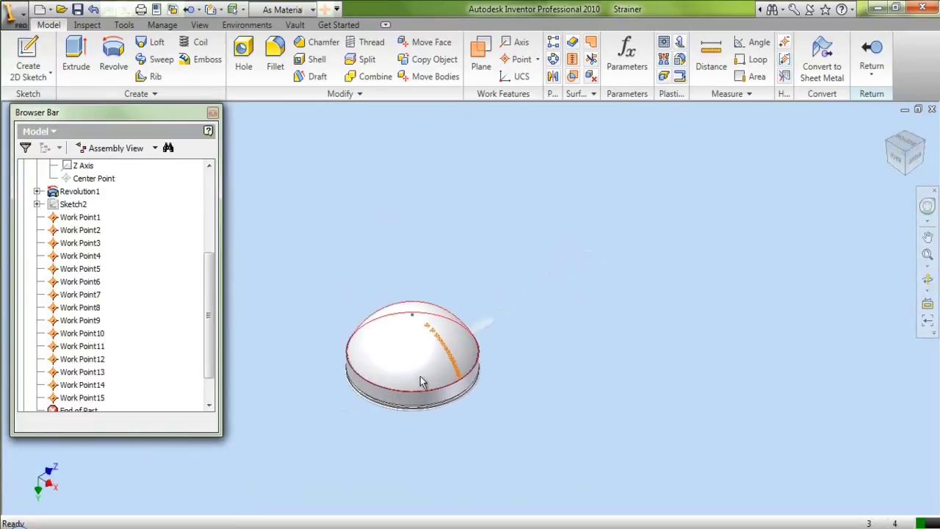
scroll(416, 351, "down", 5)
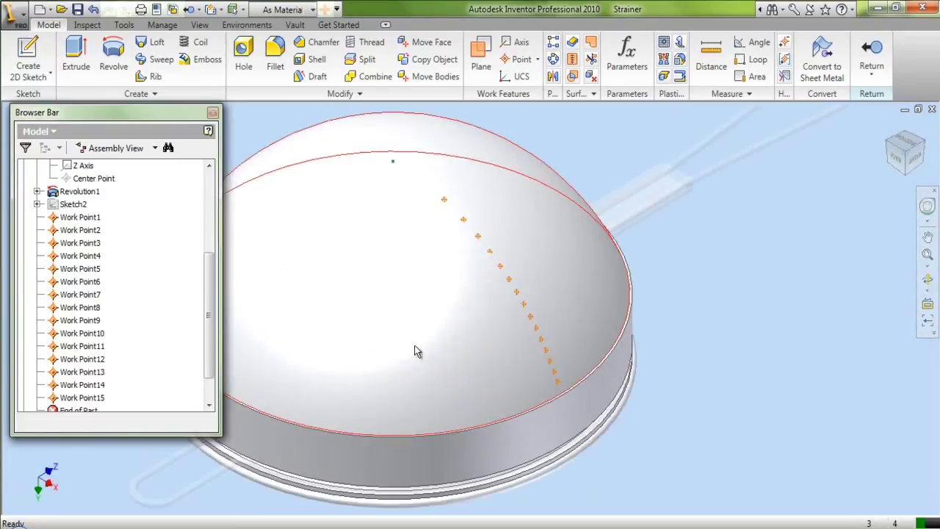
left_click(481, 63)
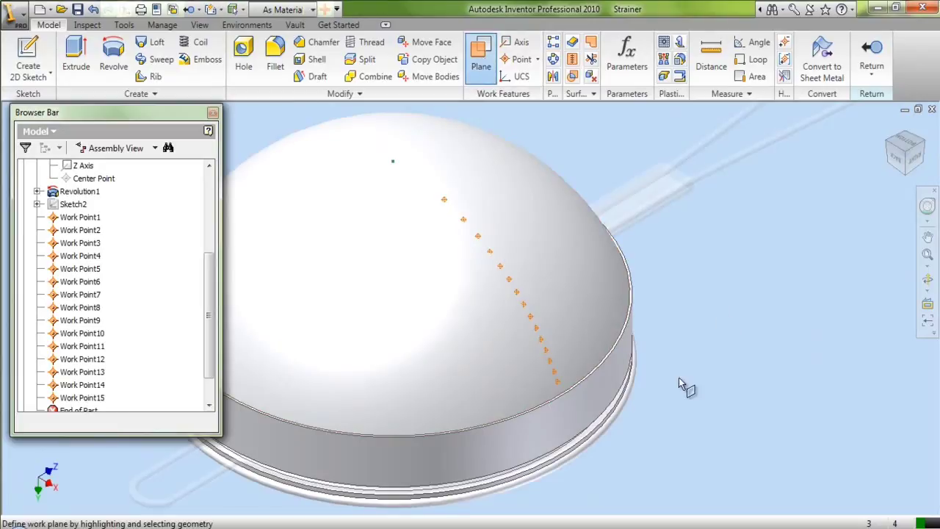
scroll(562, 400, "down", 3)
left_click(557, 373)
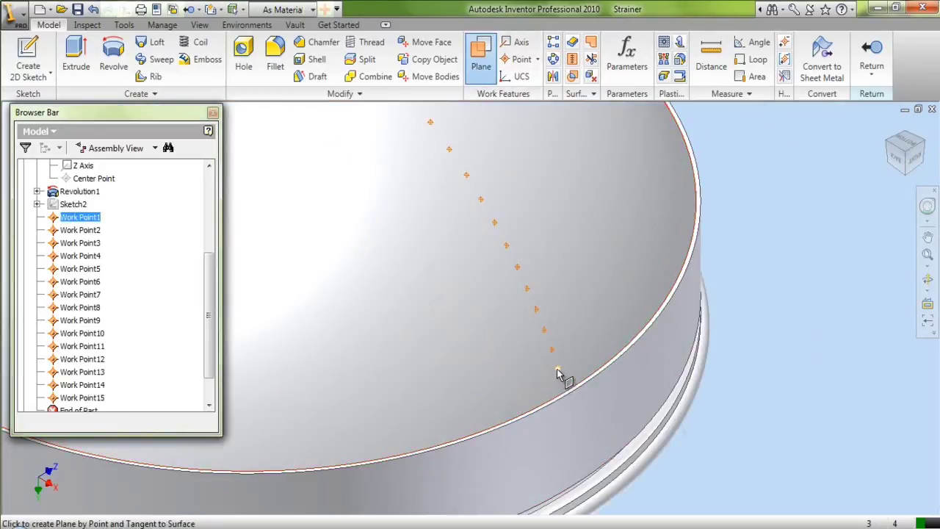
left_click(559, 374)
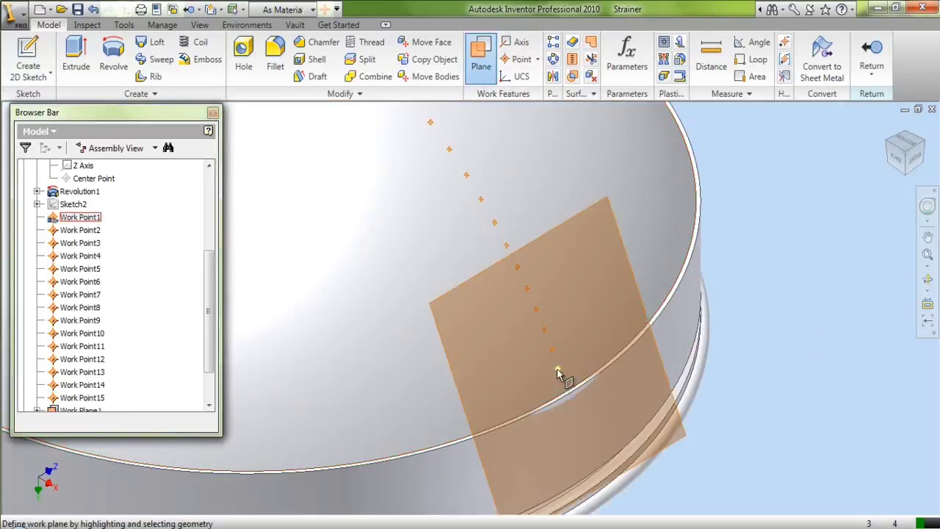
right_click(750, 292)
left_click(772, 330)
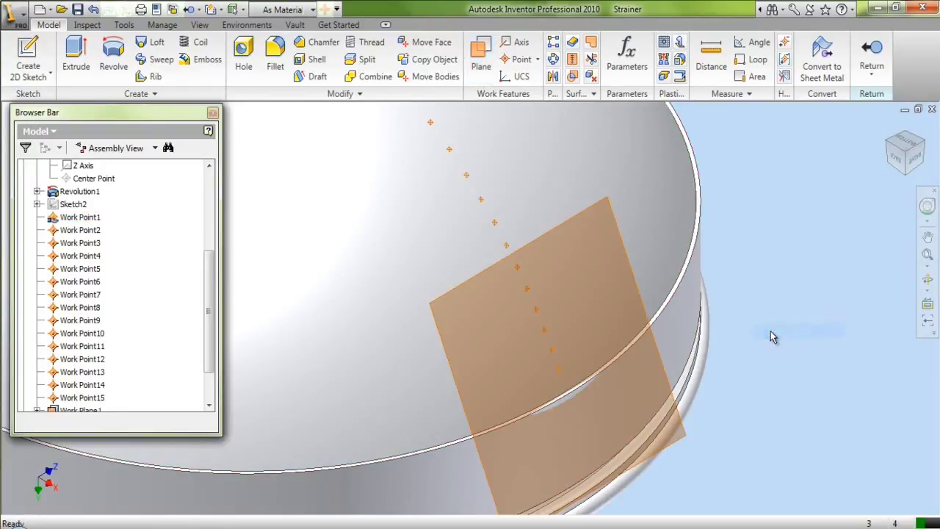
- Start a sketch on the new tangent work plane and project Work Point1 into it
left_click(28, 57)
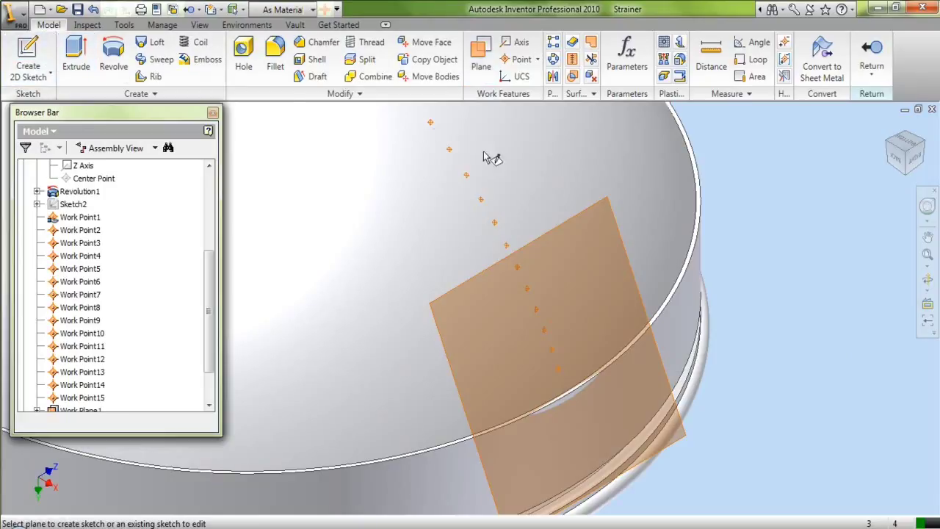
left_click(593, 205)
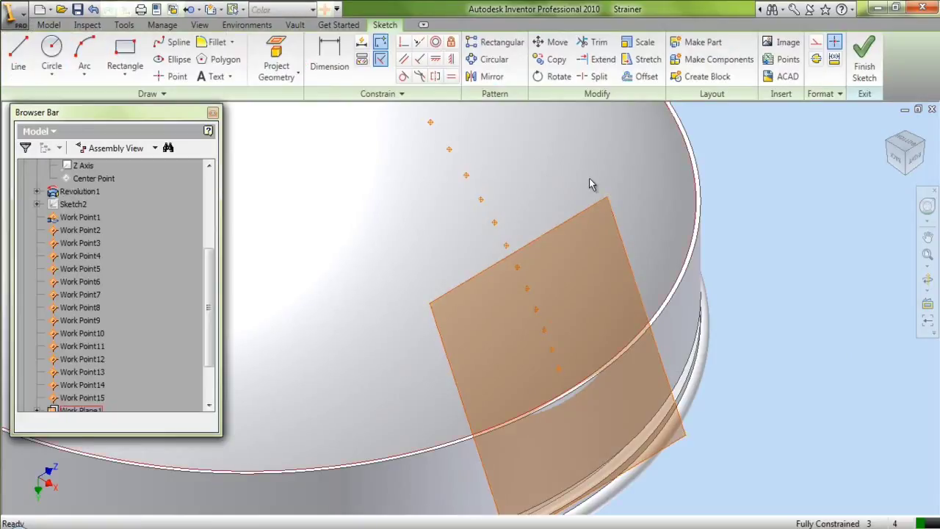
left_click(285, 48)
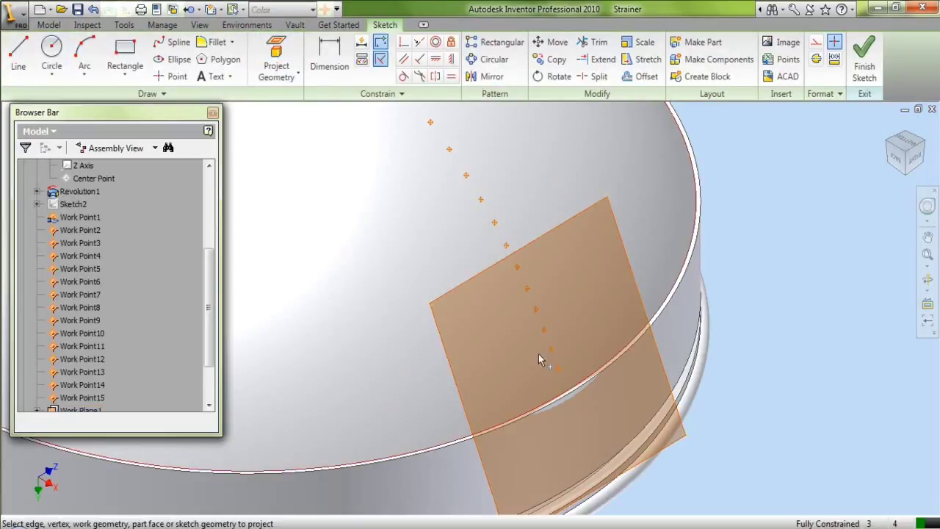
scroll(559, 369, "up", 3)
left_click(557, 370)
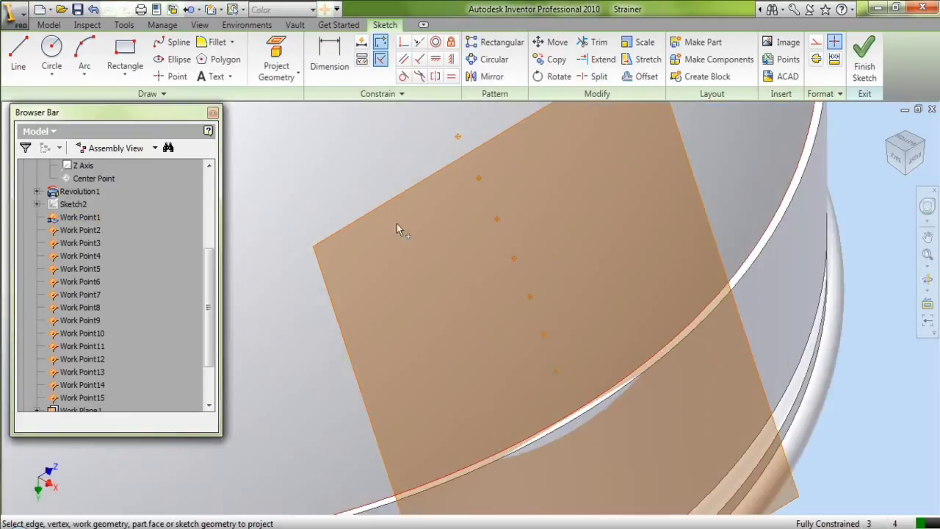
- Draw a circle centred on the projected work point and set its diameter to 0.03125 in
left_click(52, 52)
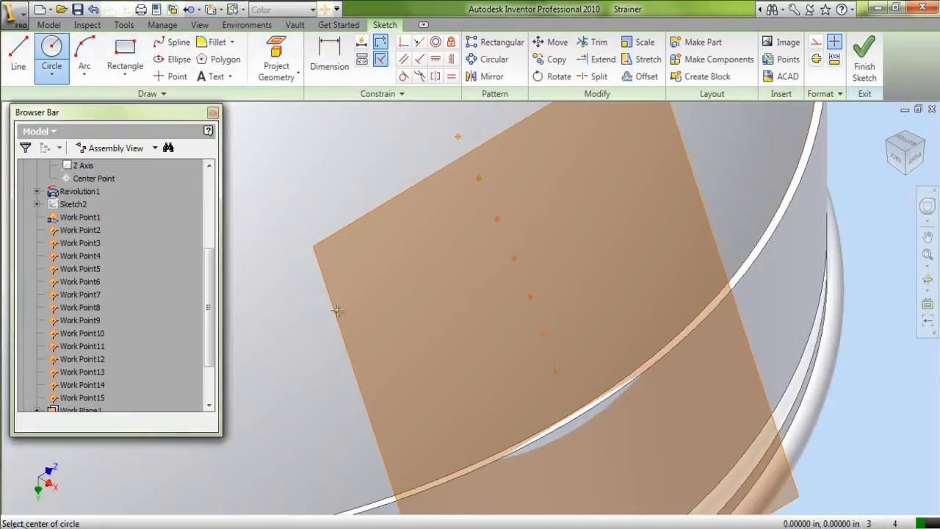
left_click(556, 371)
left_click(556, 381)
left_click(329, 64)
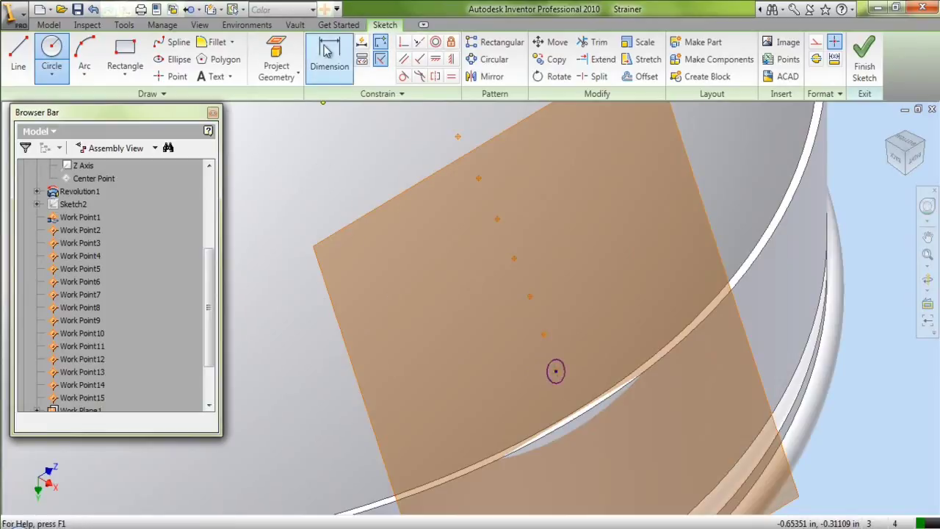
left_click(575, 364)
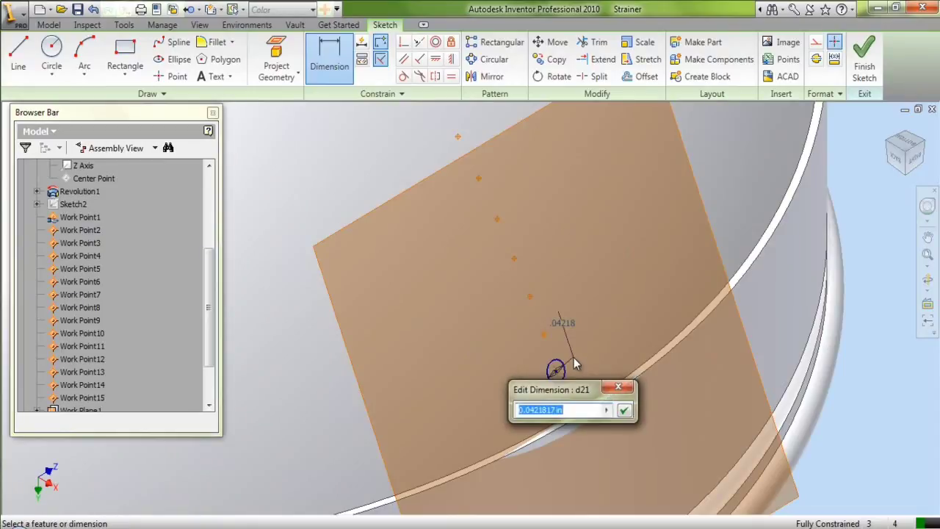
type(".03")
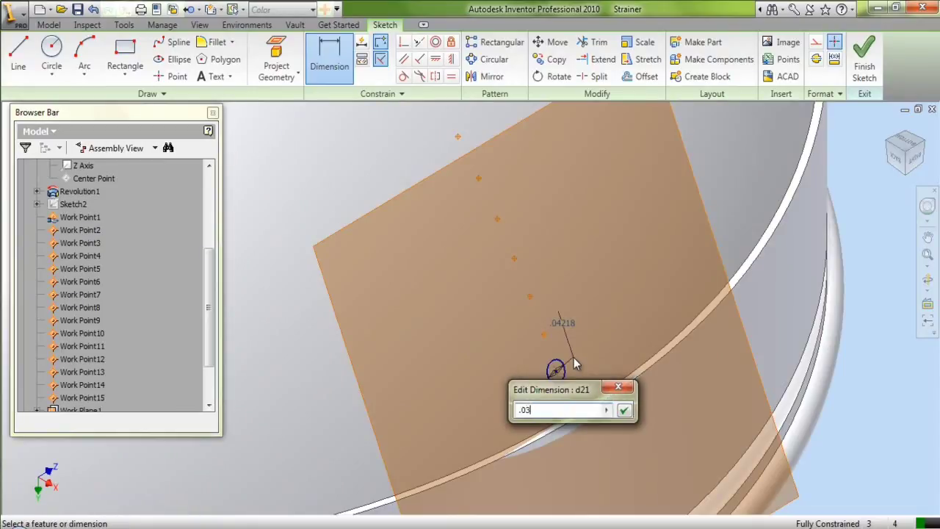
type("125")
key("Return")
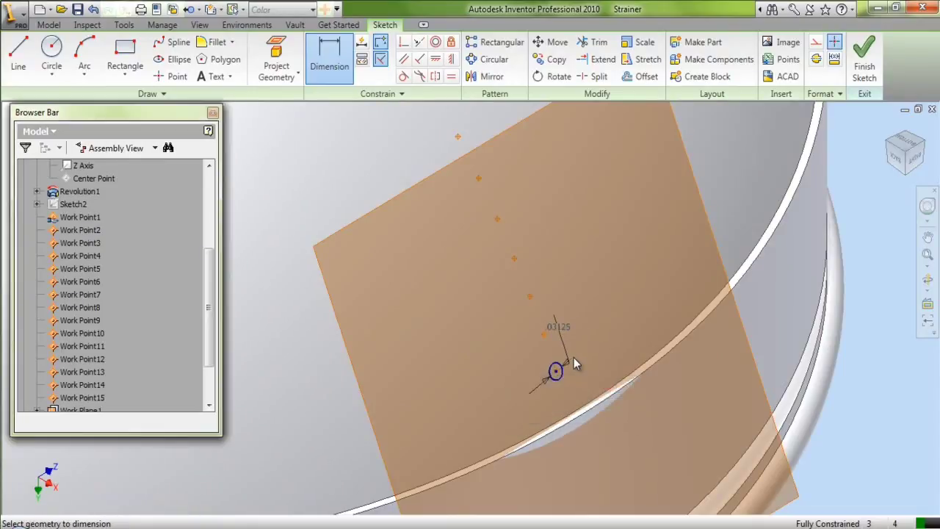
- Cut the circle at Work Point1 through the bowl wall with a 1 in extrusion, symmetric about the sketch plane
right_click(596, 316)
left_click(607, 318)
left_click(48, 25)
left_click(76, 52)
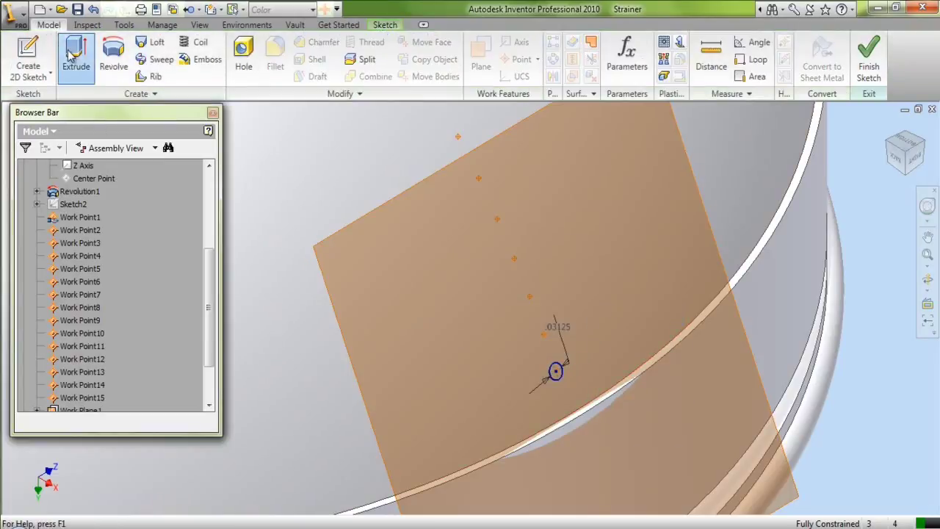
left_click(555, 374)
left_click(123, 179)
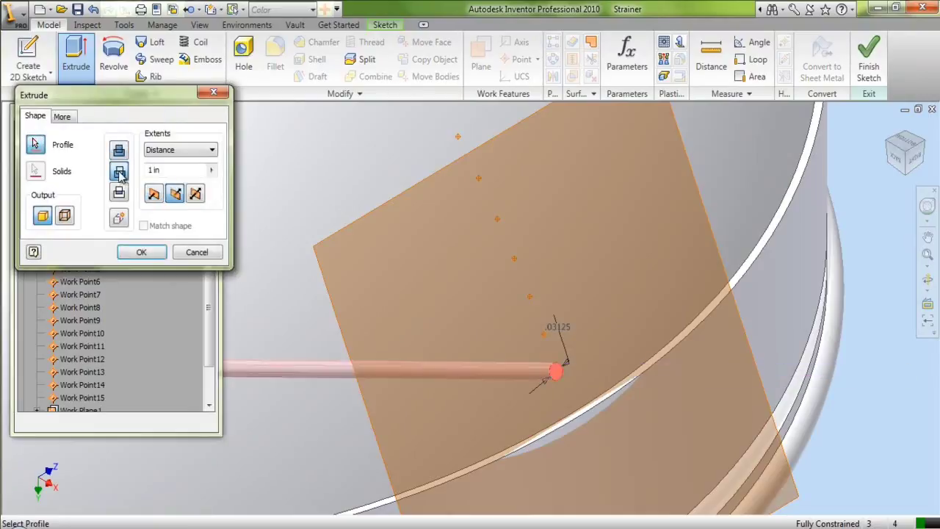
left_click(195, 193)
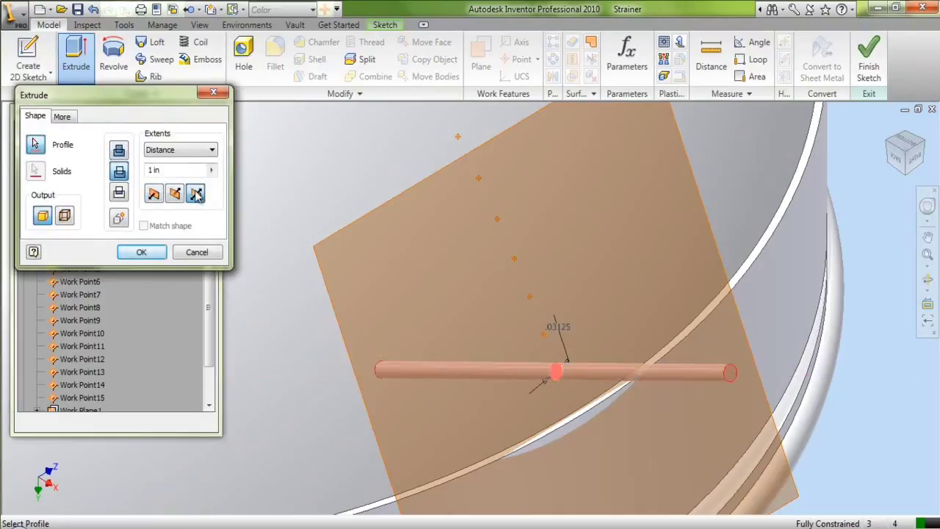
left_click(141, 252)
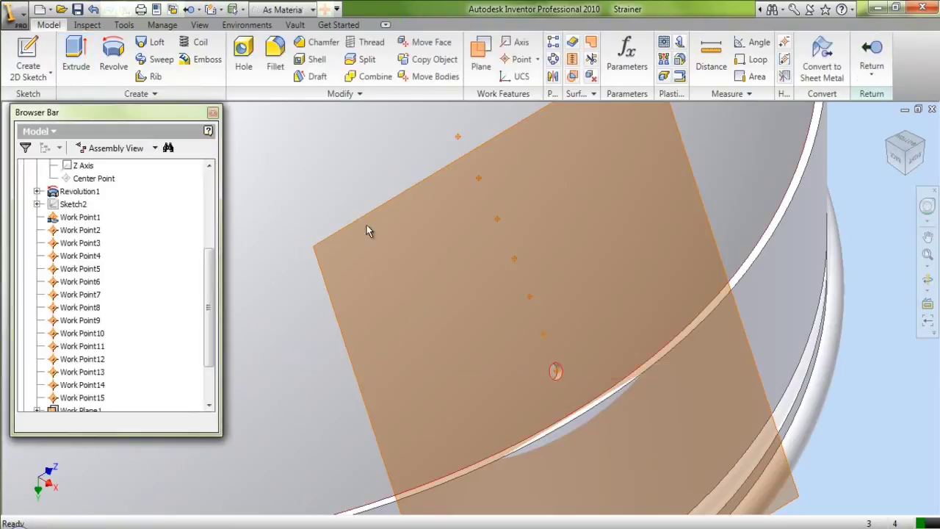
- Hide the work plane at Work Point1
left_click(365, 223)
right_click(365, 218)
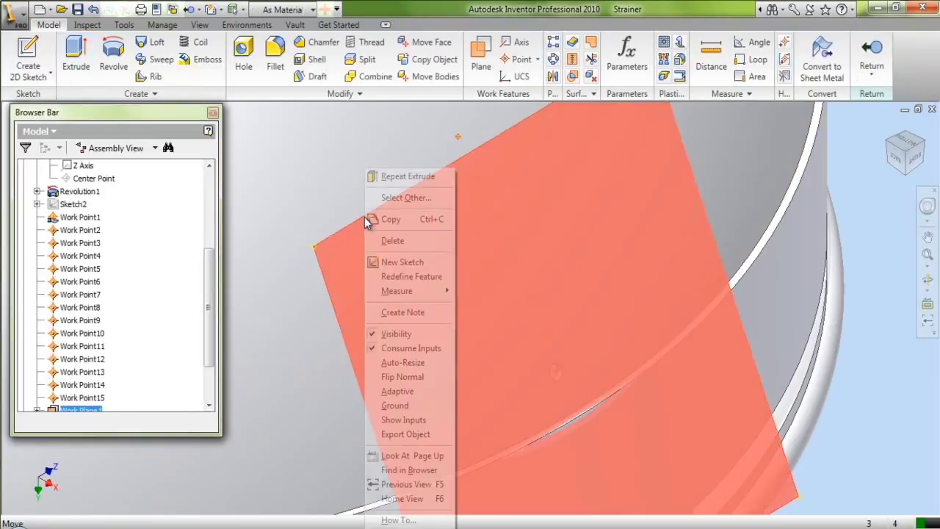
left_click(371, 337)
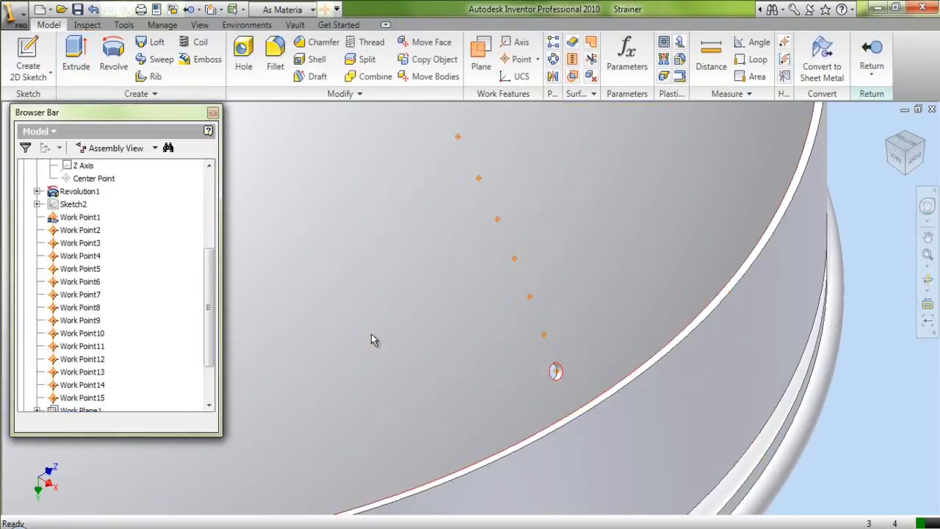
- Create a work plane through Work Point2, tangent to the bowl's surface
left_click(481, 55)
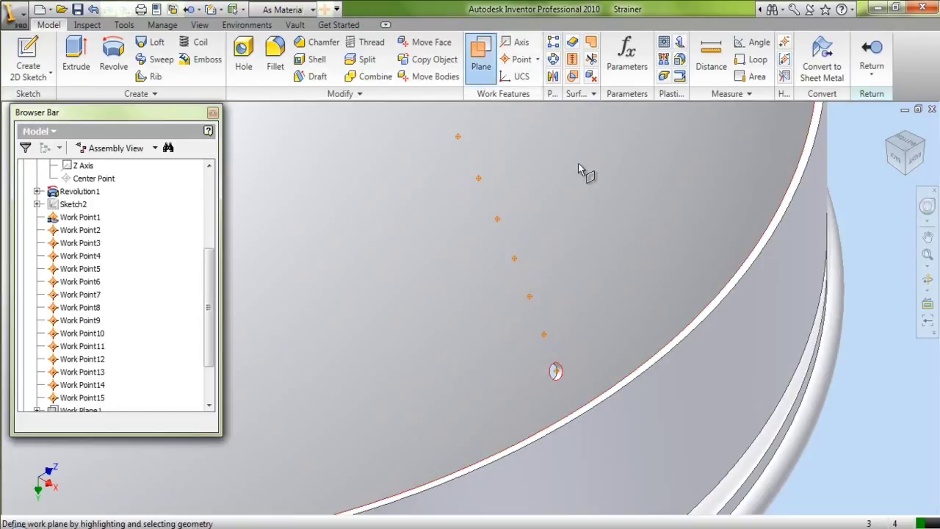
left_click(545, 337)
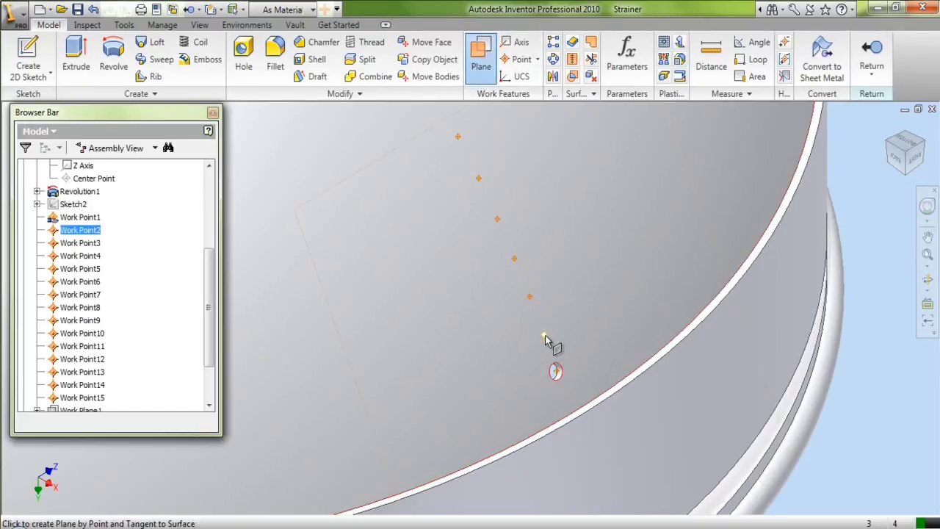
left_click(546, 340)
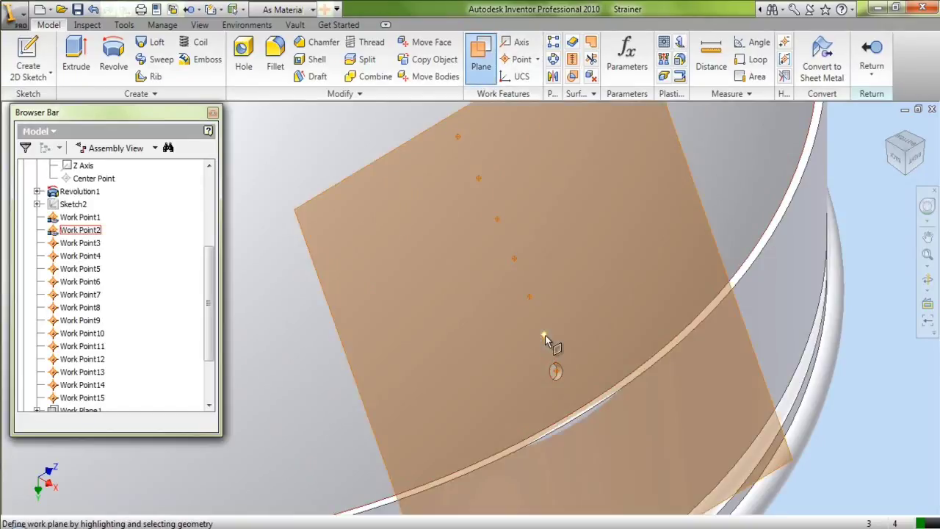
- Start a sketch on the tangent plane at Work Point2 and project Work Point2 into it
left_click(28, 59)
left_click(347, 197)
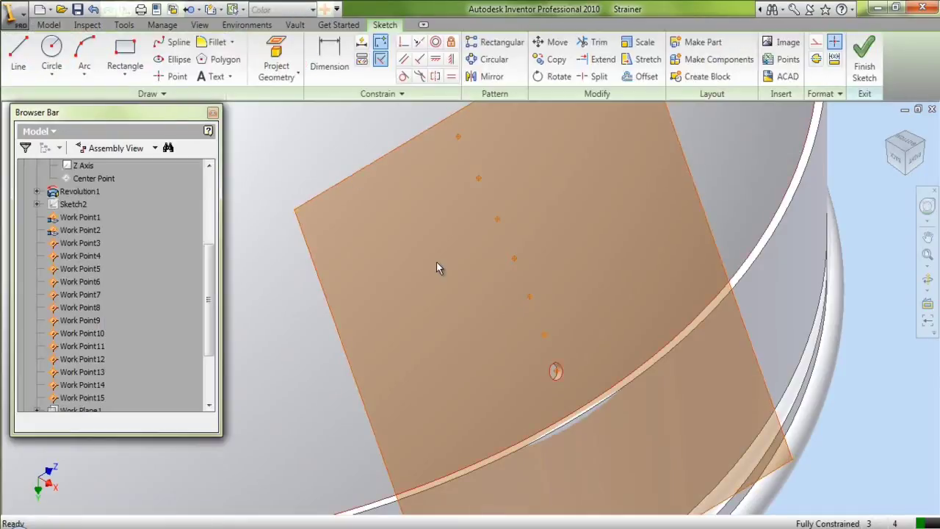
left_click(293, 74)
left_click(544, 335)
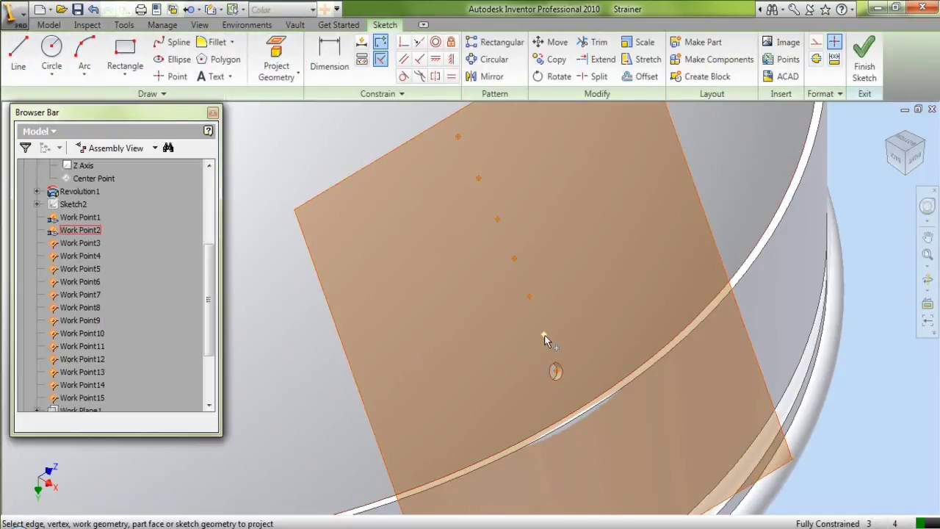
right_click(570, 258)
left_click(596, 293)
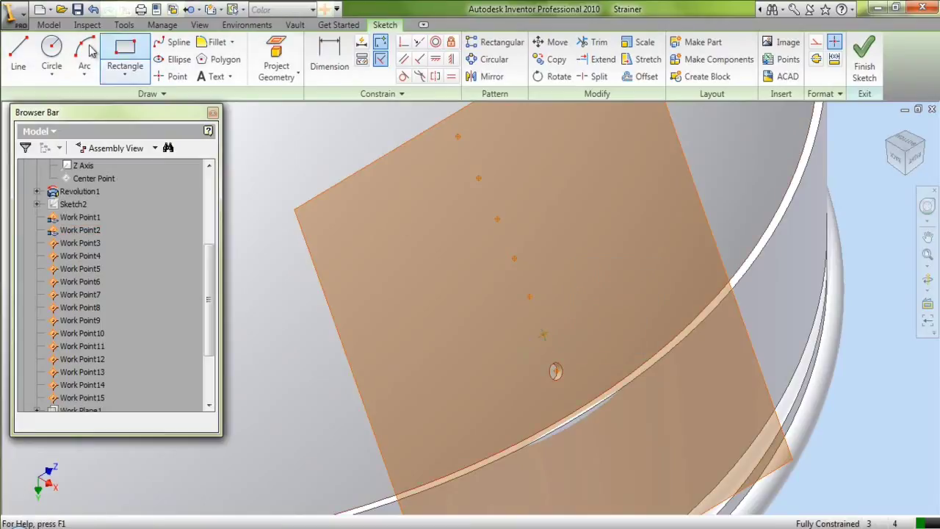
- Draw a circle about 0.051 in in diameter centred on the projected Work Point2
left_click(52, 48)
left_click(544, 335)
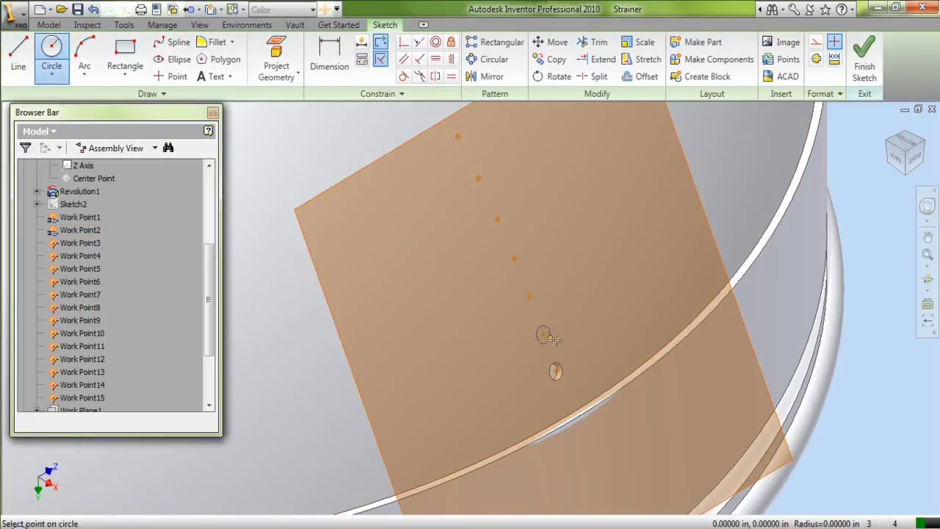
left_click(552, 324)
right_click(583, 271)
left_click(610, 281)
- Show Sketch3 under Extrusion1 and move its hole diameter dimension clear of the new circle
left_click_drag(210, 294, 212, 362)
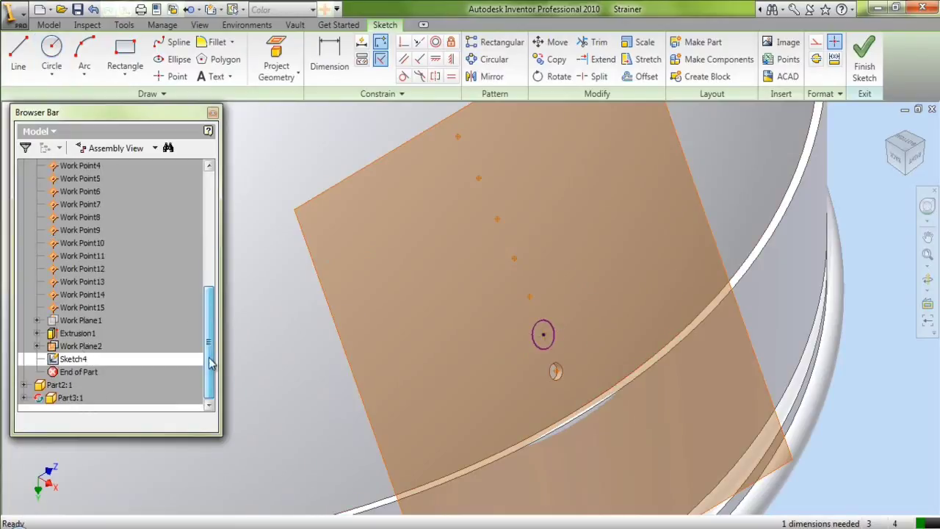
left_click(36, 333)
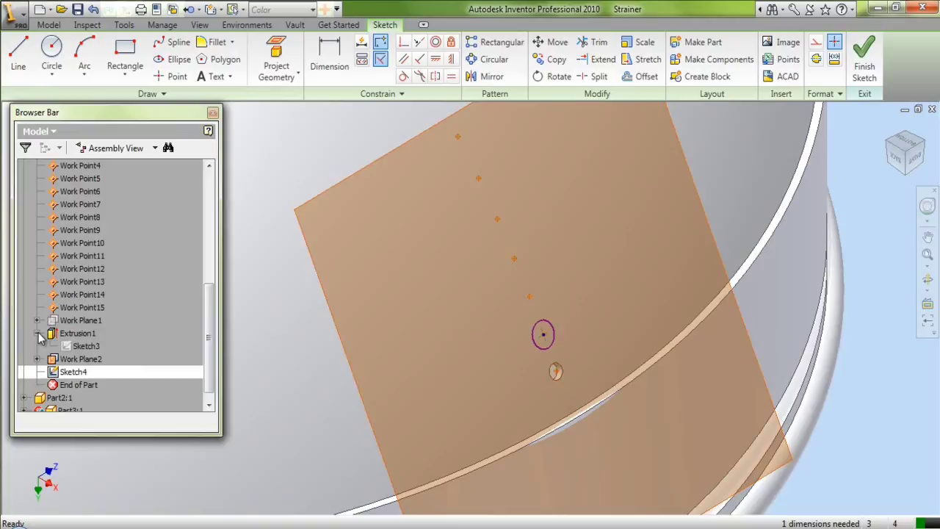
right_click(76, 349)
left_click(87, 266)
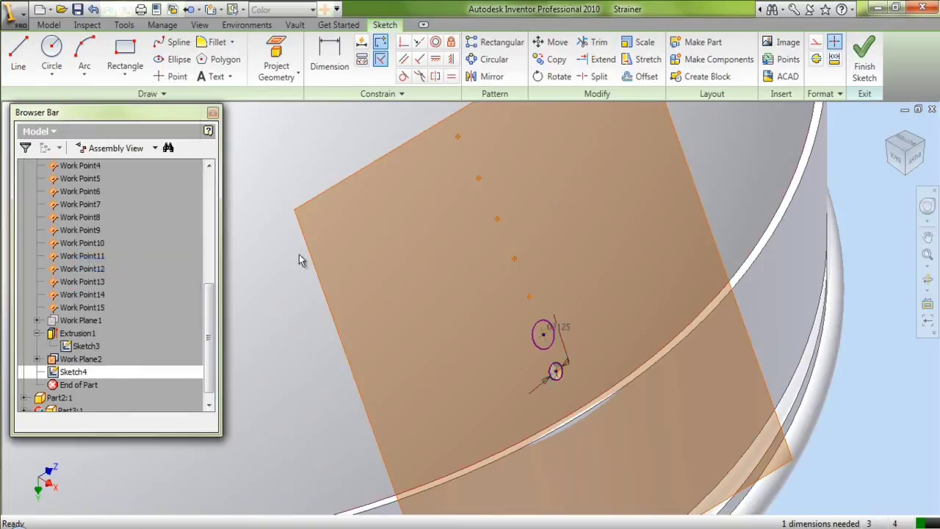
left_click_drag(571, 336, 601, 360)
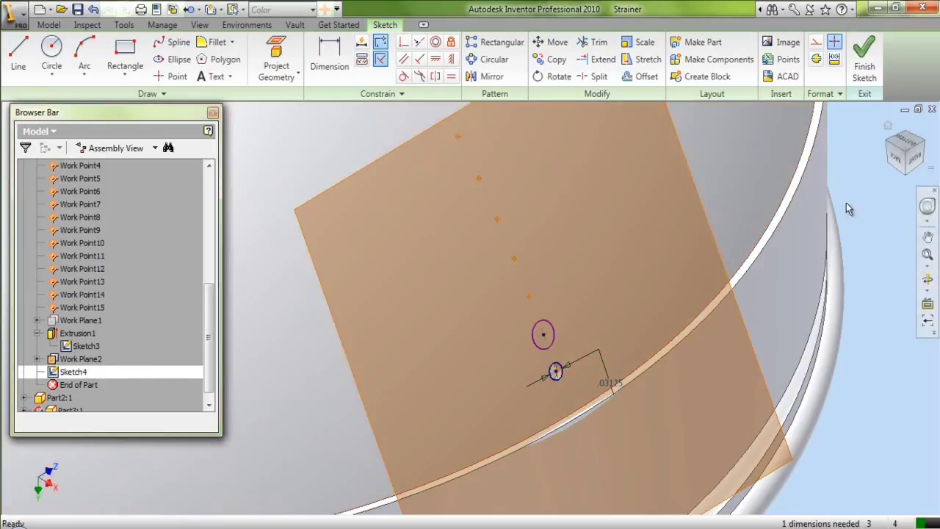
- Dimension the new circle's diameter and link it to the first hole's diameter parameter d21
left_click(329, 59)
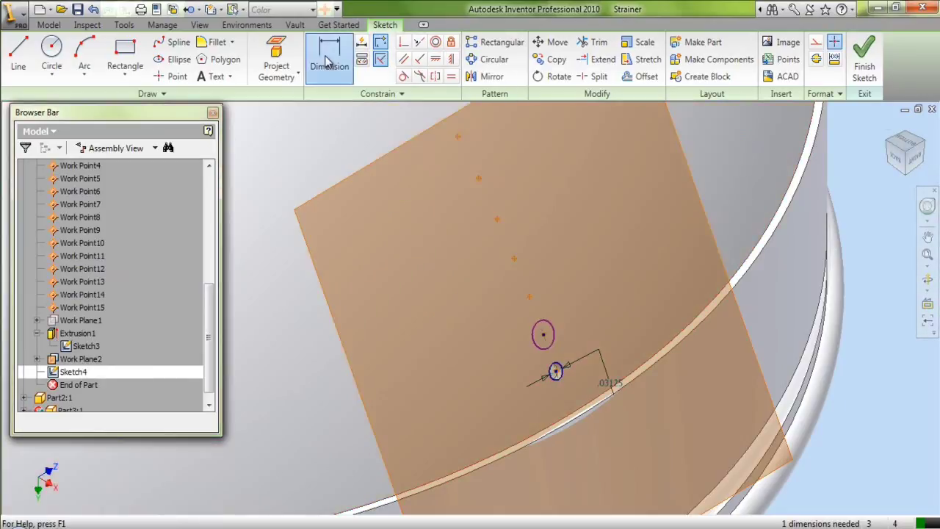
left_click(543, 351)
left_click(512, 350)
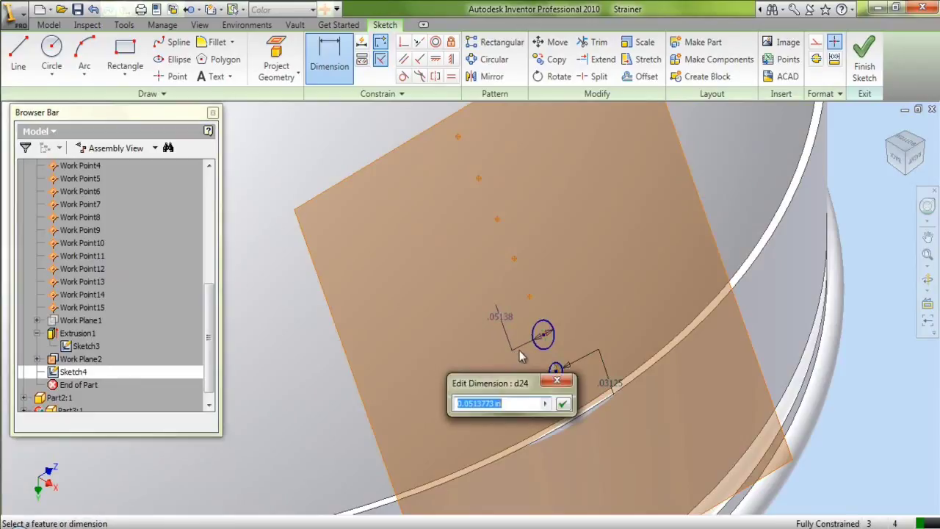
left_click(614, 384)
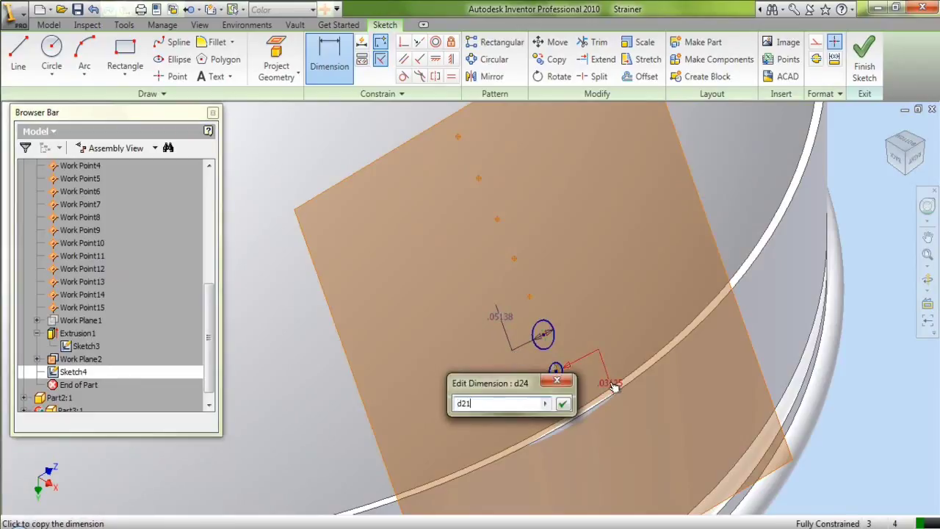
left_click(561, 405)
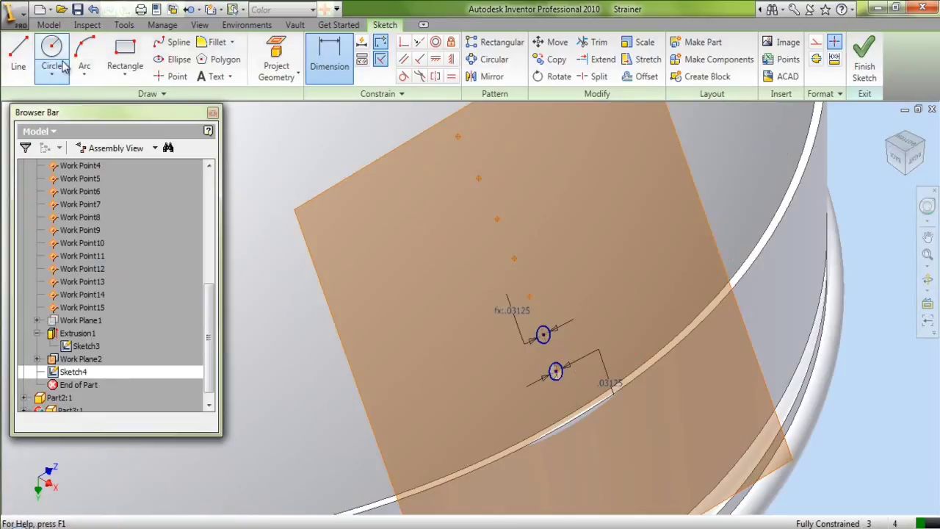
- Cut the circle at Work Point2 through the bowl wall with a 1 in extrusion
left_click(49, 24)
left_click(75, 63)
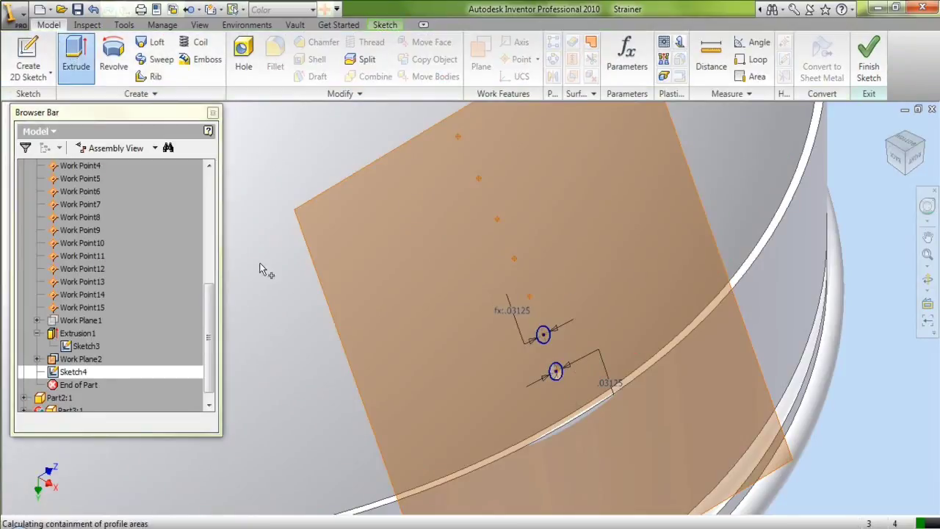
left_click(544, 338)
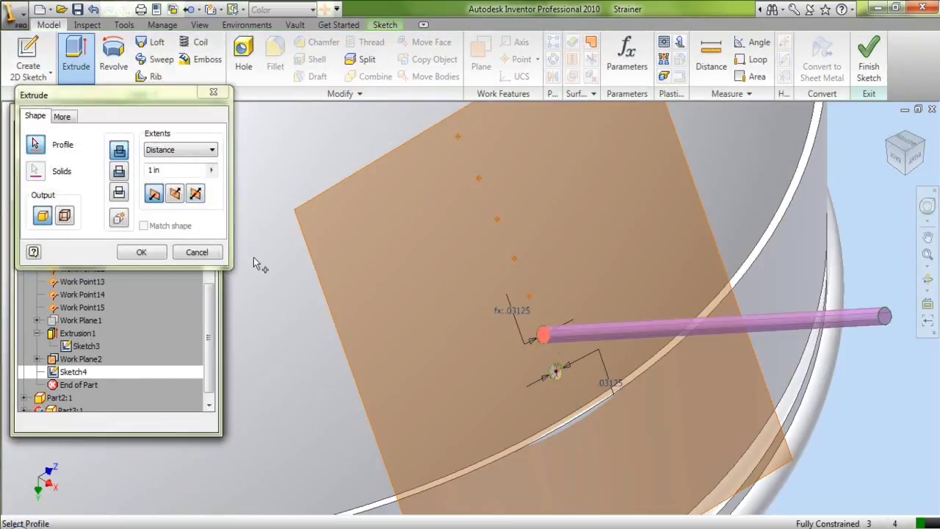
left_click(119, 172)
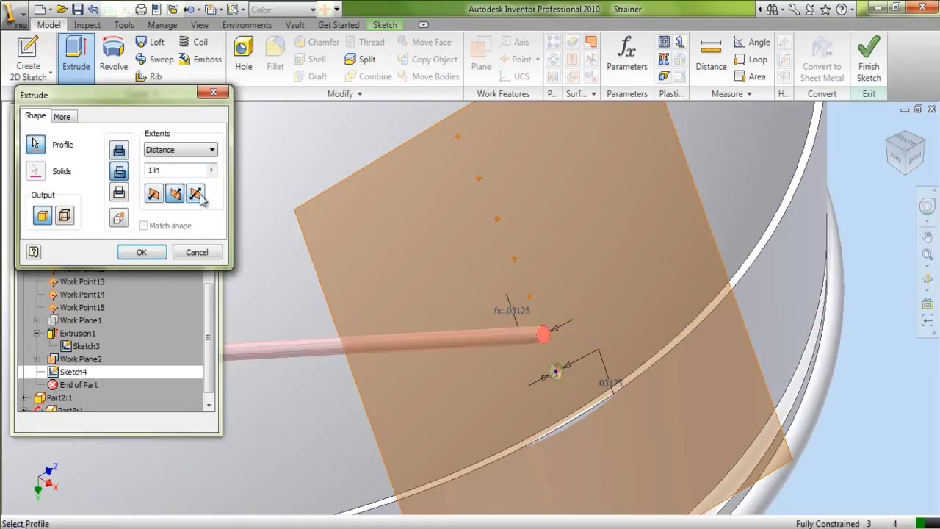
left_click(155, 252)
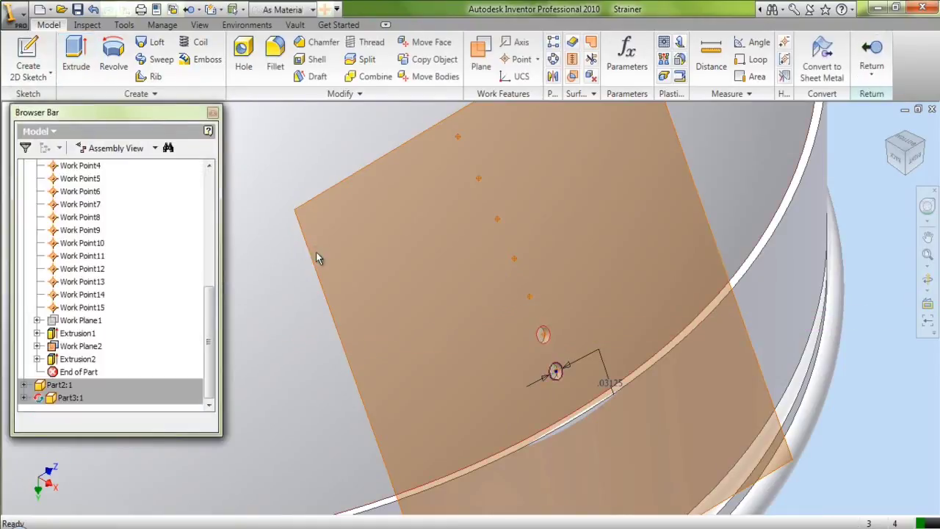
- Hide Work Plane2
left_click(83, 346)
right_click(83, 347)
left_click(113, 166)
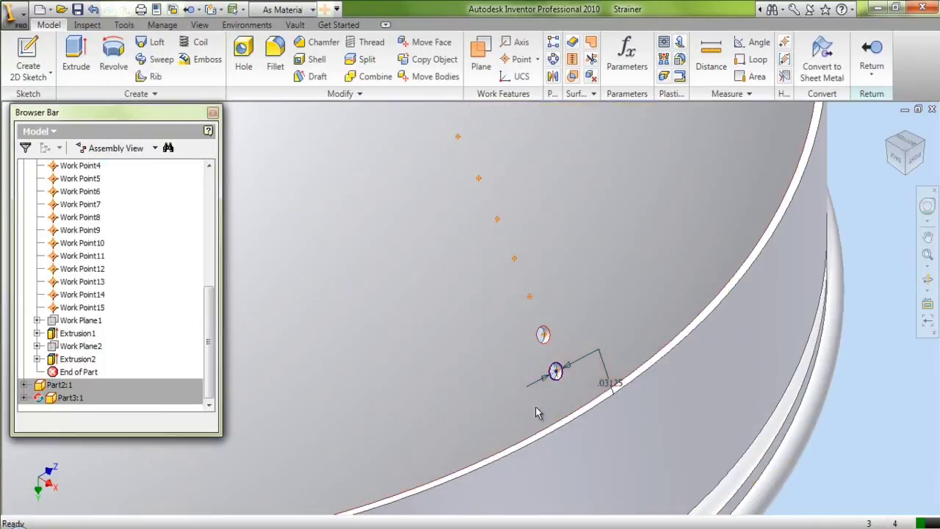
- Create a work plane through Work Point3 tangent to the bowl and start a sketch on it
left_click(482, 58)
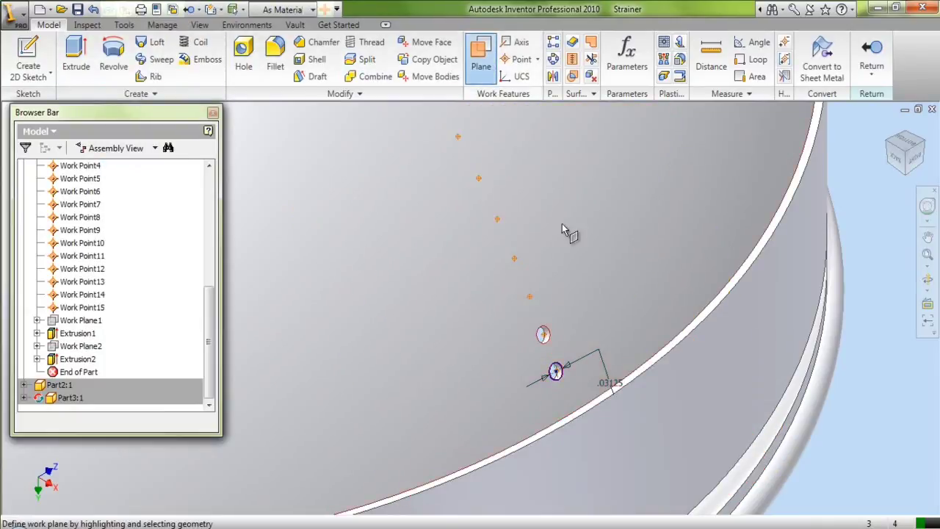
left_click(532, 297)
left_click(28, 58)
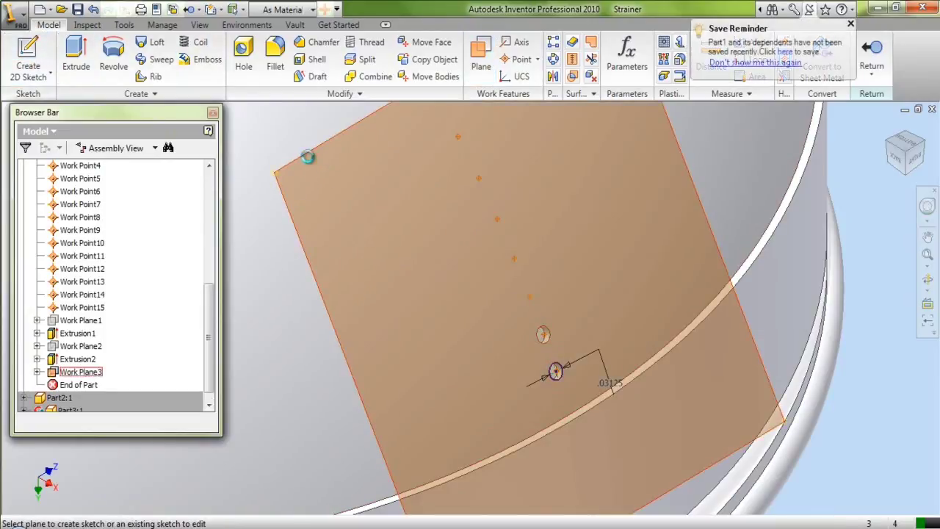
left_click(309, 153)
- Project Work Point3 into the new sketch
left_click(276, 50)
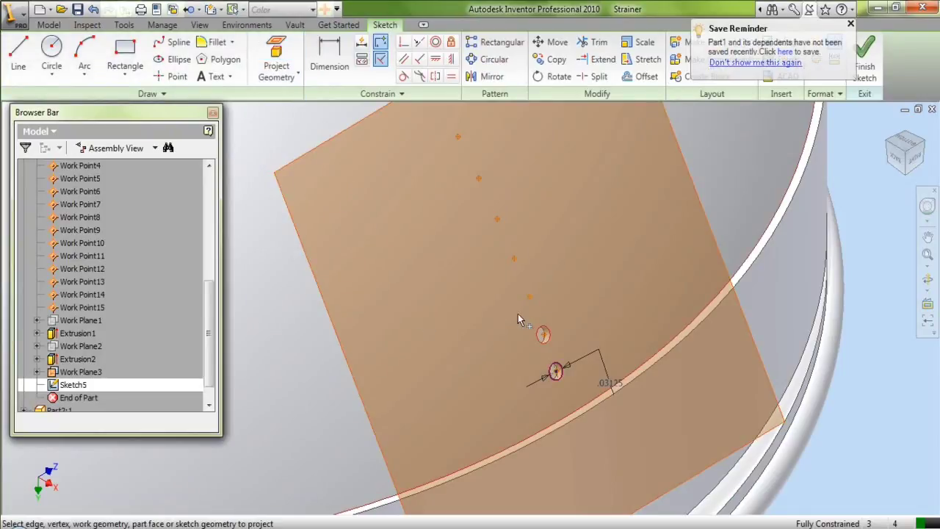
left_click(531, 298)
right_click(599, 253)
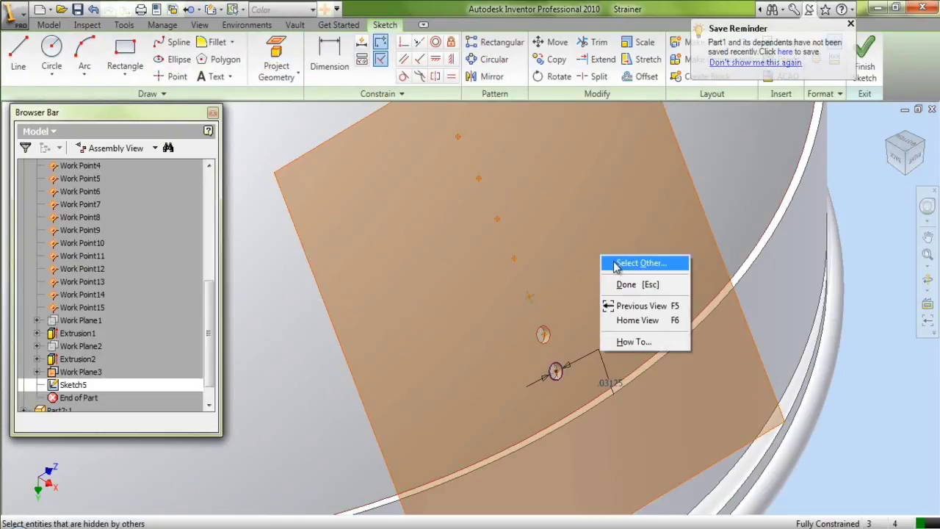
left_click(628, 285)
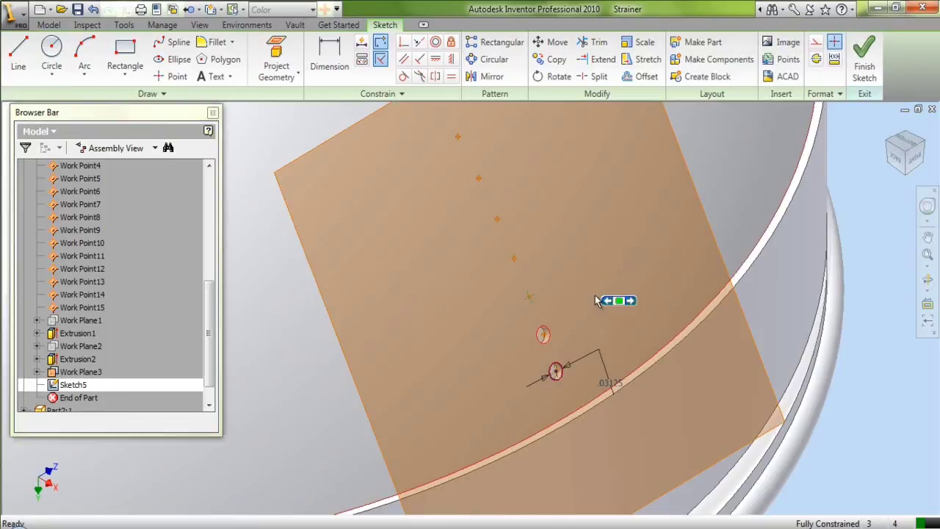
- Draw a circle about 0.047 in in diameter centred on the projected Work Point3
left_click(51, 53)
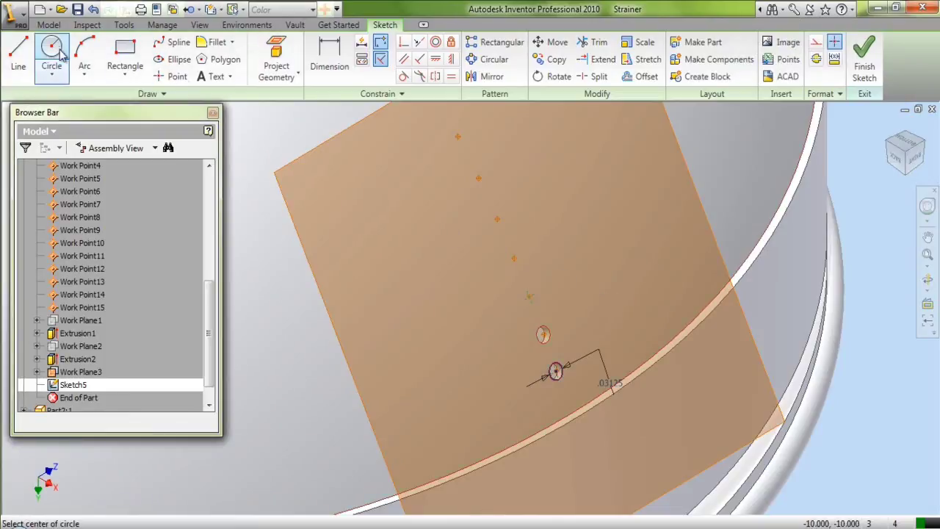
left_click(530, 298)
left_click(538, 303)
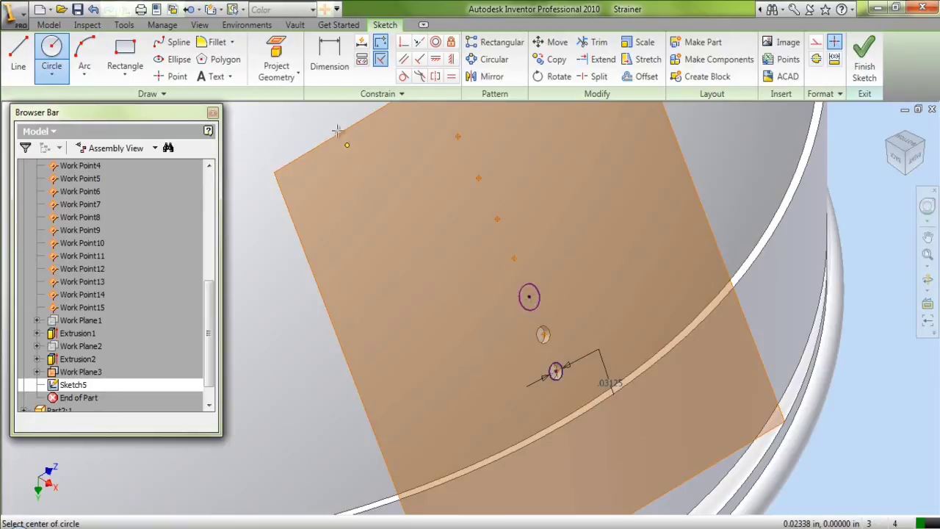
- Dimension the circle at Work Point3 and set its diameter equal to d21, the first hole's diameter
left_click(330, 59)
left_click(543, 297)
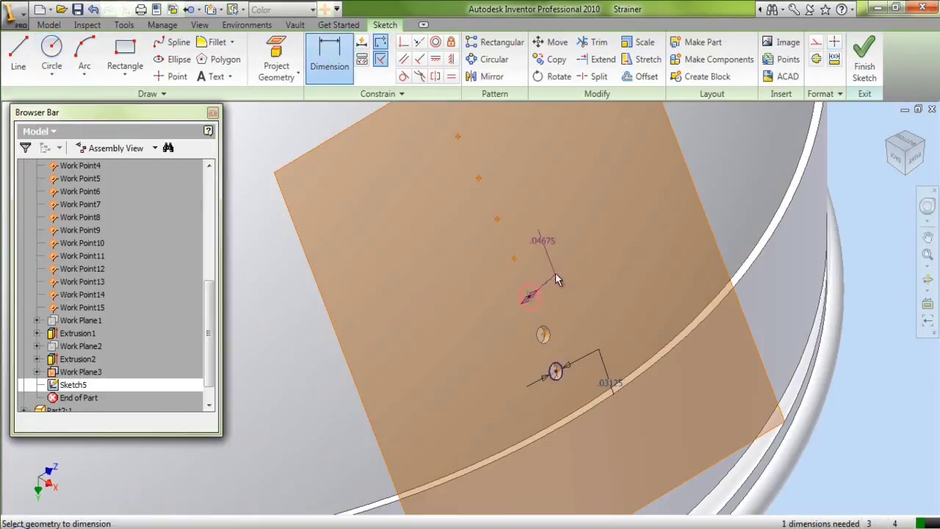
left_click(554, 273)
left_click(614, 387)
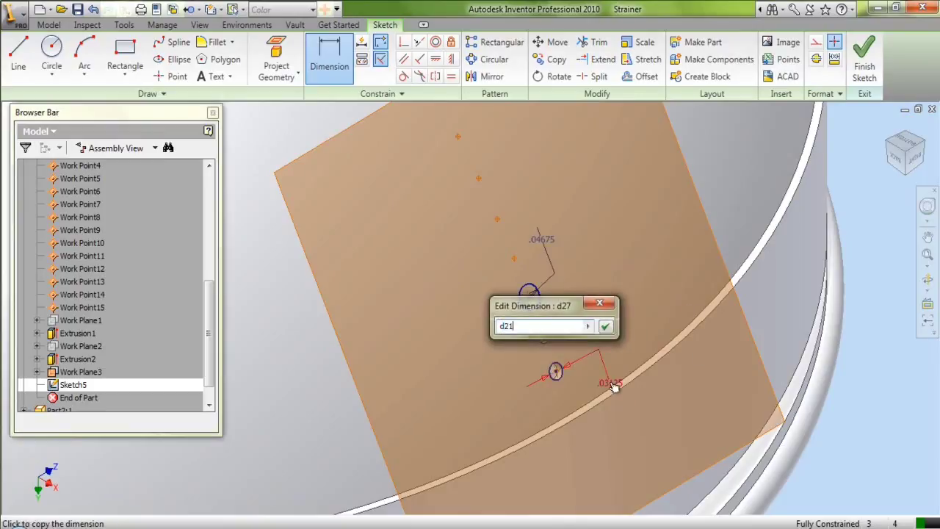
left_click(606, 327)
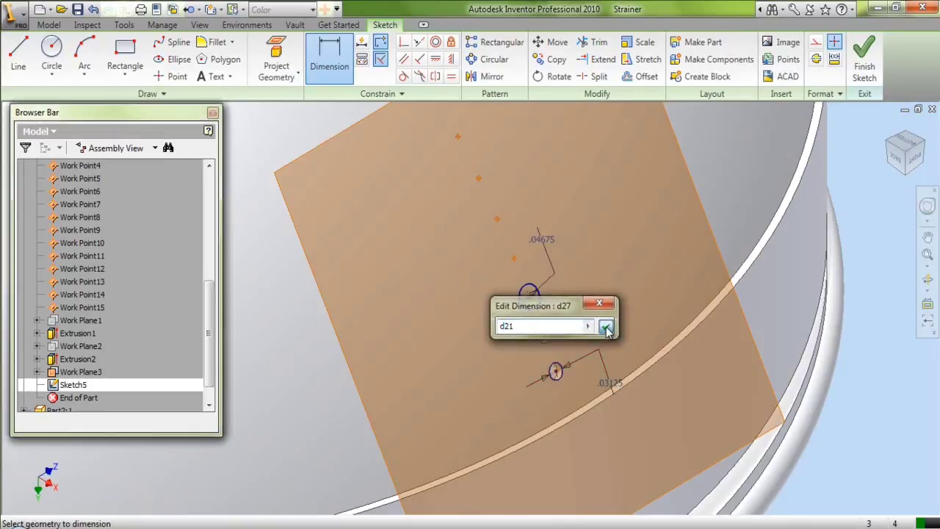
right_click(602, 223)
left_click(609, 225)
- Extrude the circle at Work Point3 as a symmetric 1 in cut through the bowl wall
left_click(49, 25)
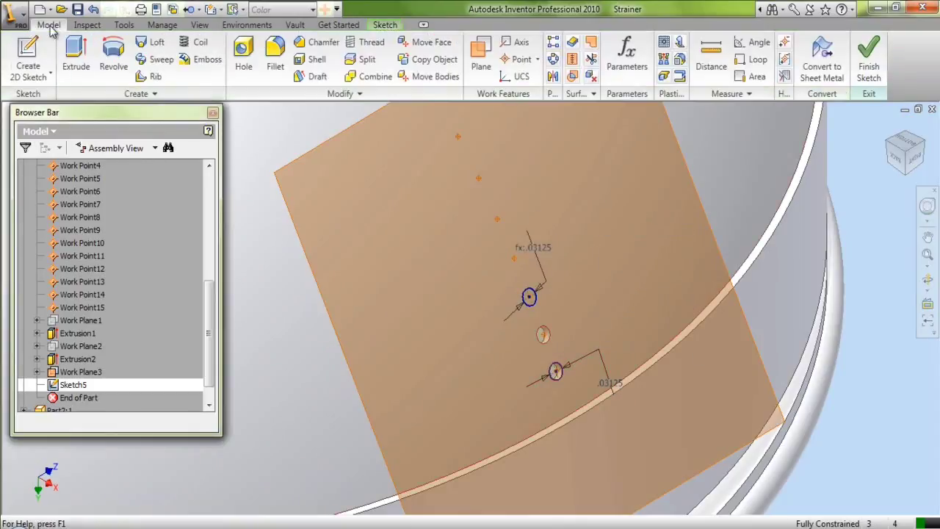
left_click(76, 55)
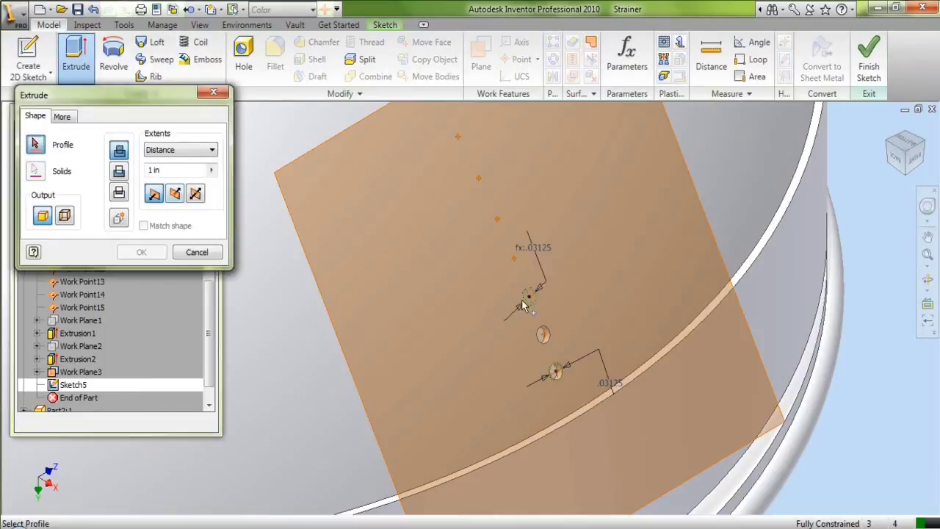
left_click(520, 301)
left_click(119, 173)
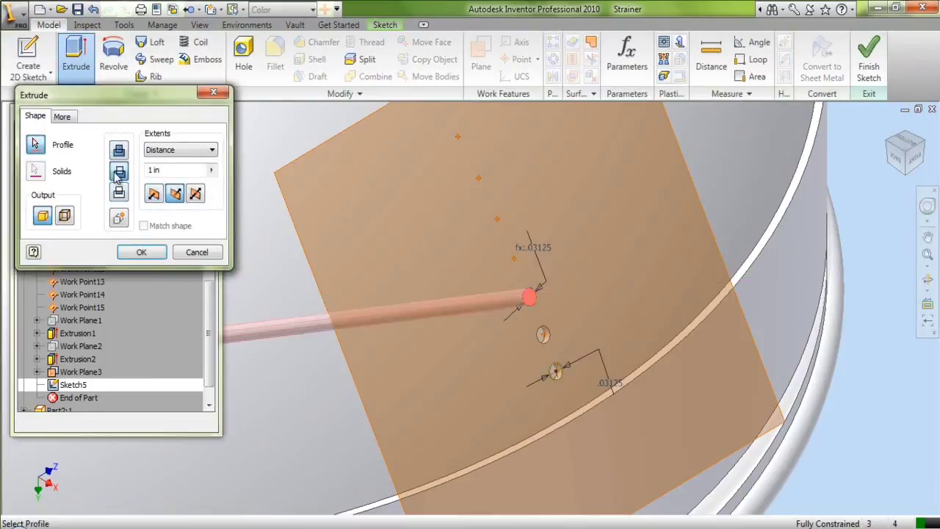
left_click(197, 193)
left_click(142, 252)
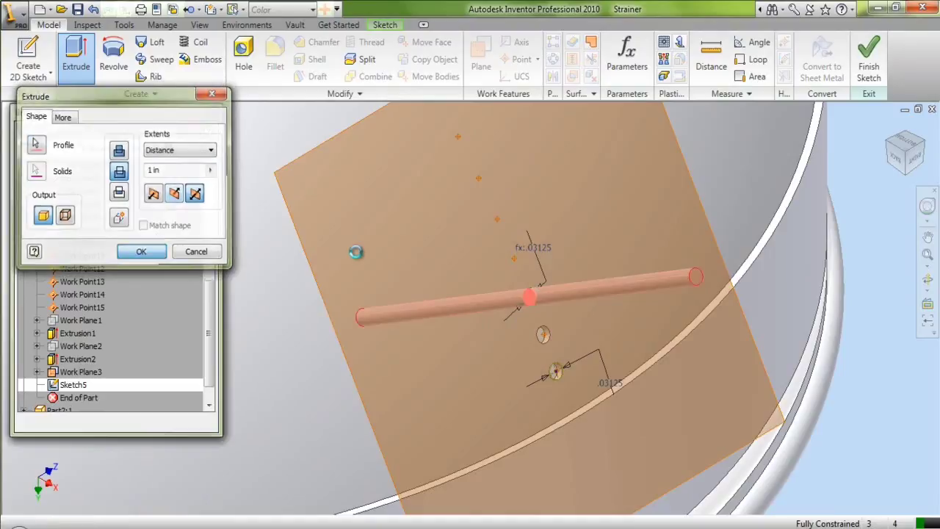
- Hide Work Plane3
left_click(287, 168)
right_click(287, 168)
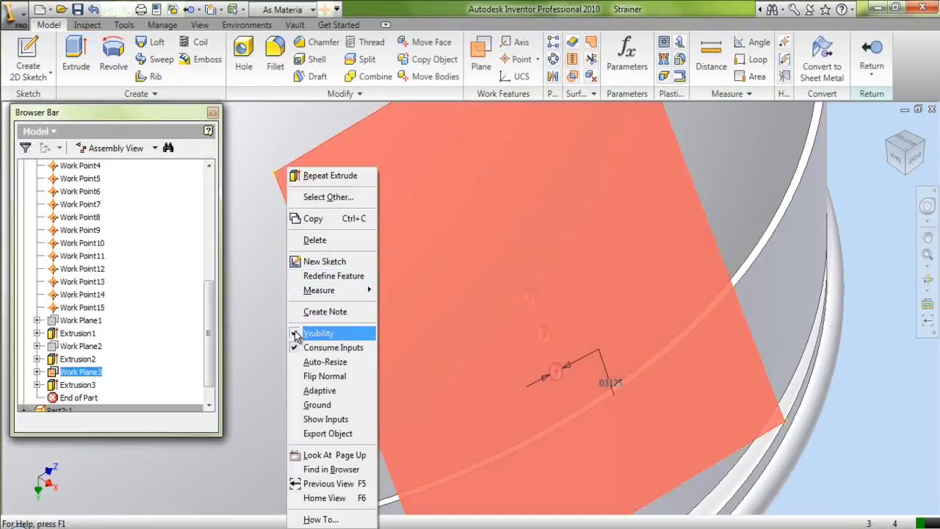
left_click(316, 333)
- Create a work plane through Work Point4 tangent to the bowl and start a sketch on it
key("]")
left_click(514, 259)
left_click(516, 258)
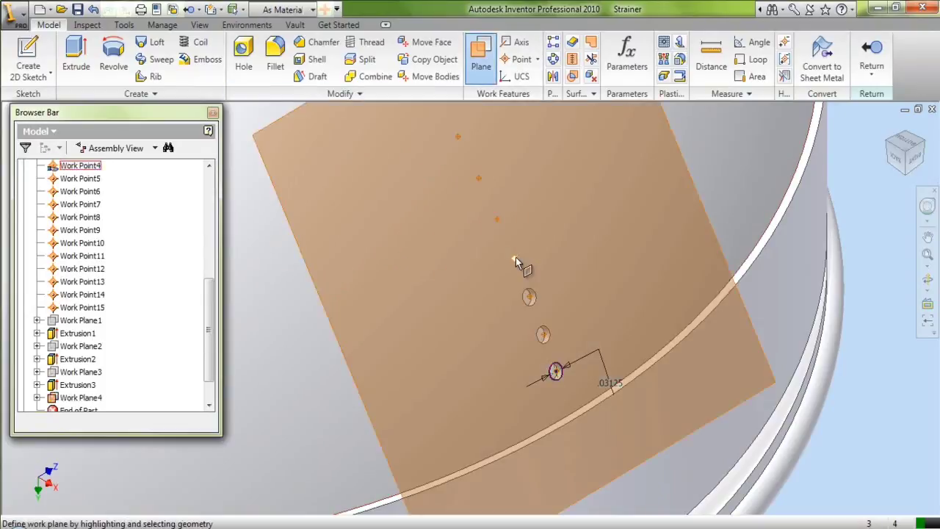
key("s")
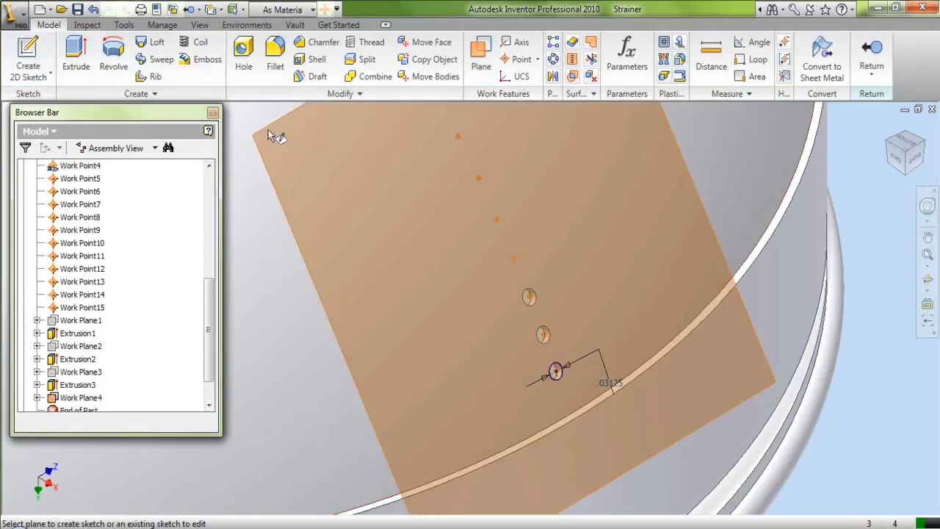
left_click(266, 130)
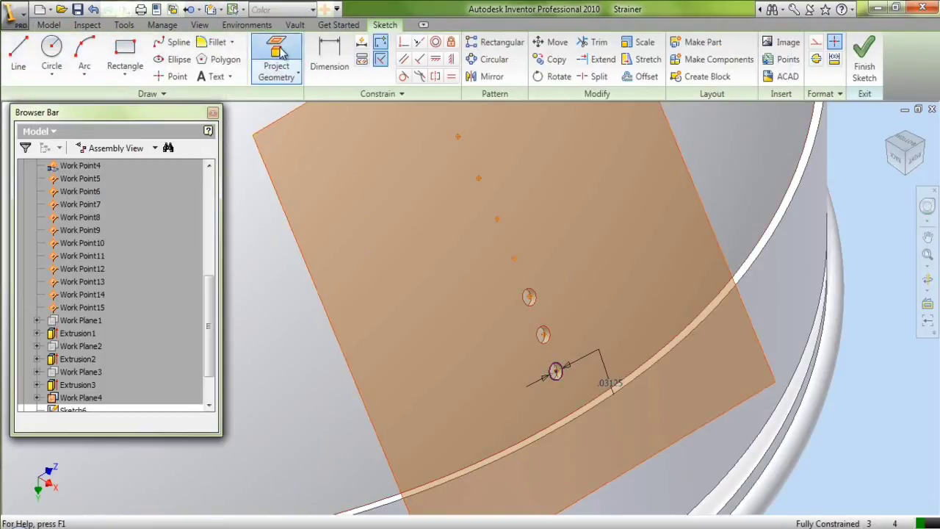
- Project Work Point4 into the sketch and draw a circle about 0.047 in in diameter centred on it
left_click(290, 78)
left_click(514, 259)
right_click(544, 227)
left_click(569, 256)
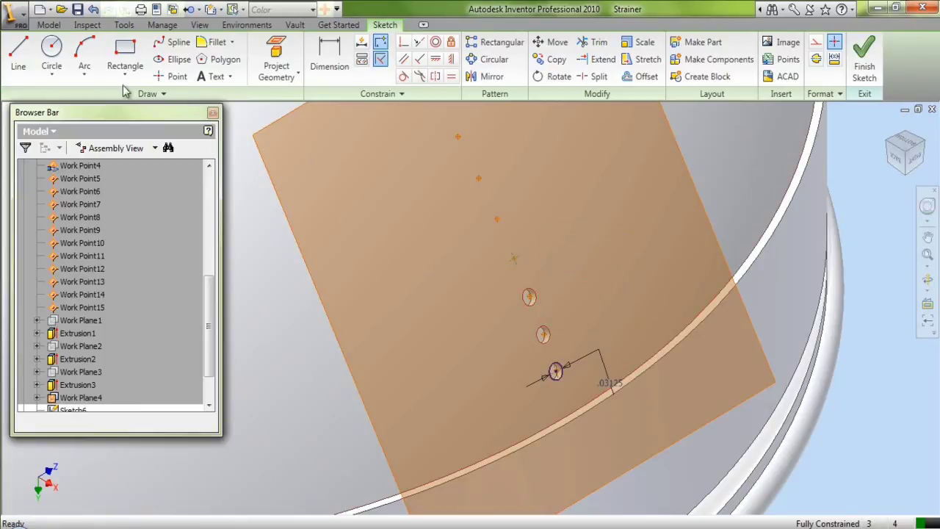
left_click(52, 48)
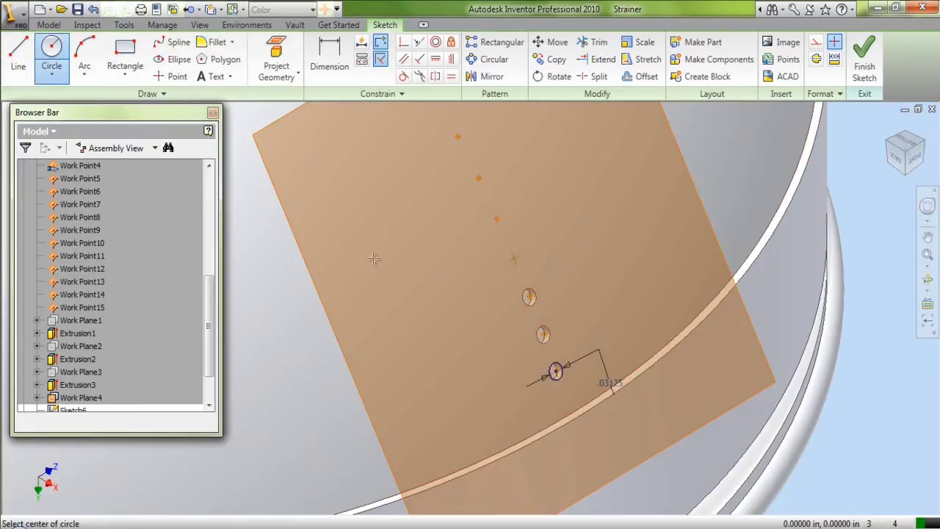
left_click(514, 258)
left_click(522, 267)
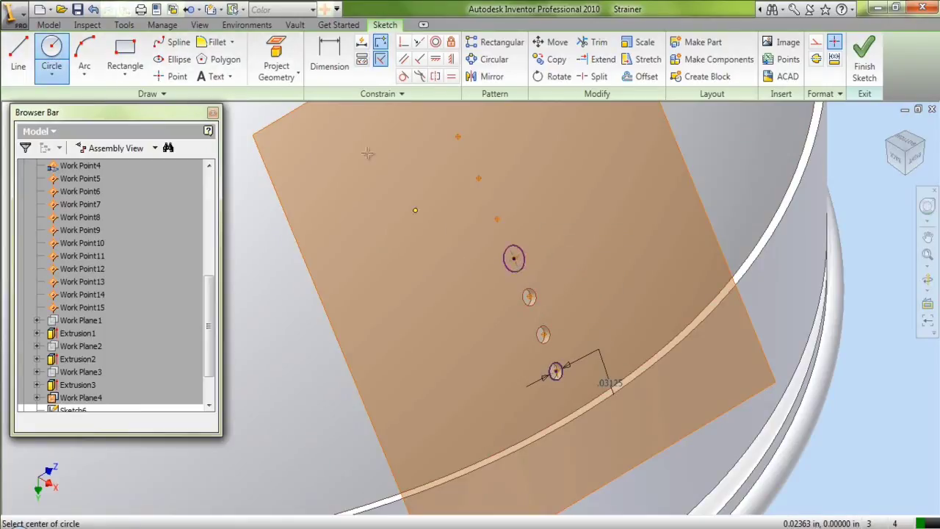
- Dimension the circle at Work Point4 and set its diameter to d21
left_click(330, 62)
left_click(525, 268)
left_click(550, 254)
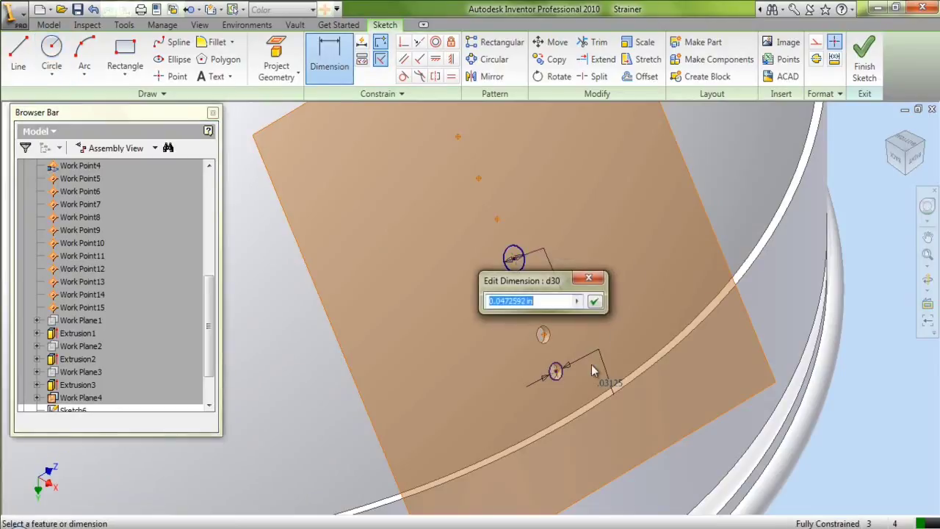
type("d21")
left_click(594, 301)
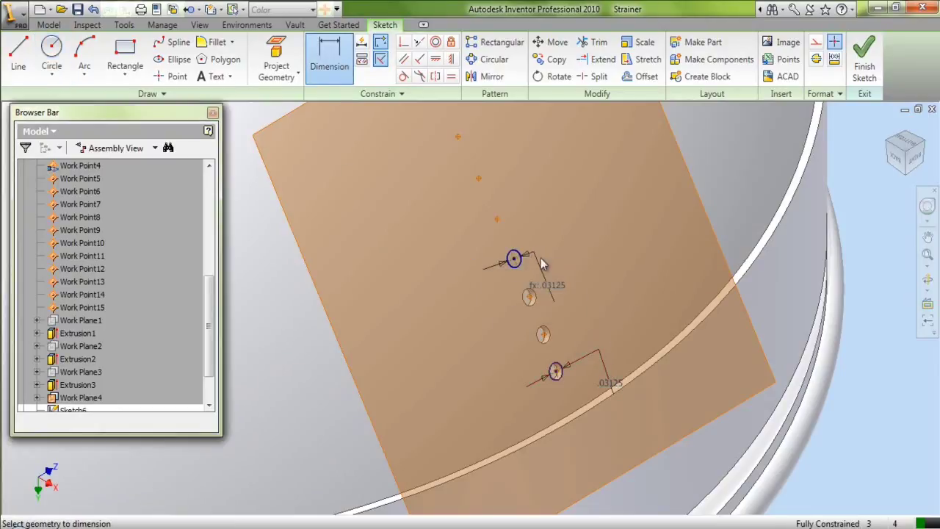
- Extrude the circle at Work Point4 as a symmetric 1 in cut through the bowl, and hide Work Plane4
left_click(48, 24)
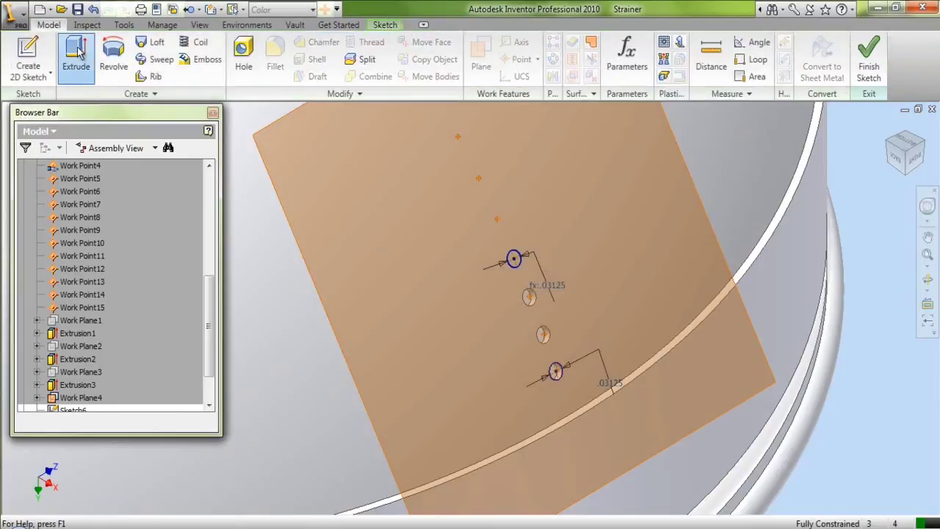
left_click(78, 51)
left_click(514, 259)
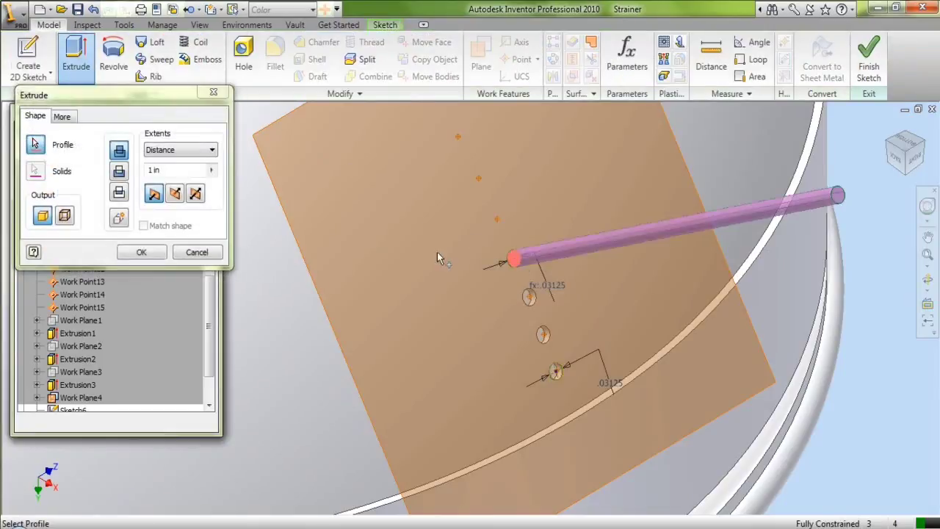
left_click(119, 171)
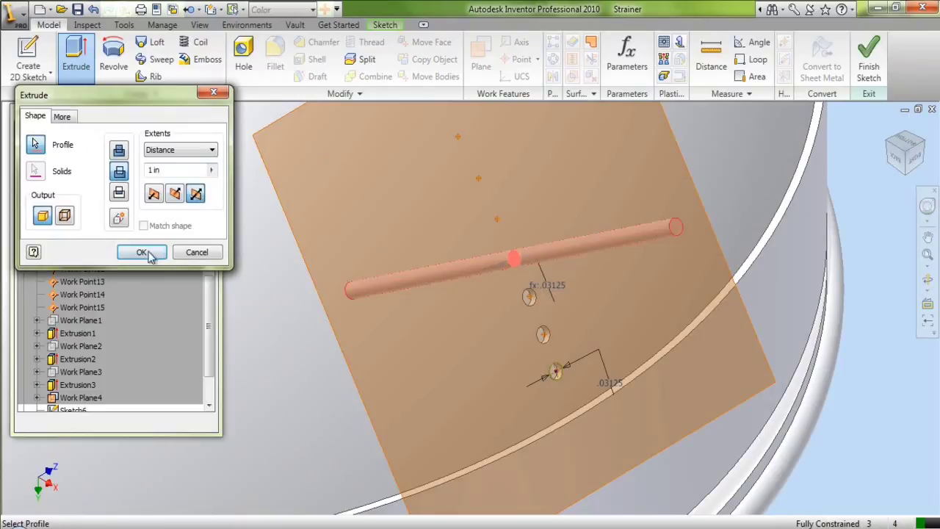
left_click(141, 252)
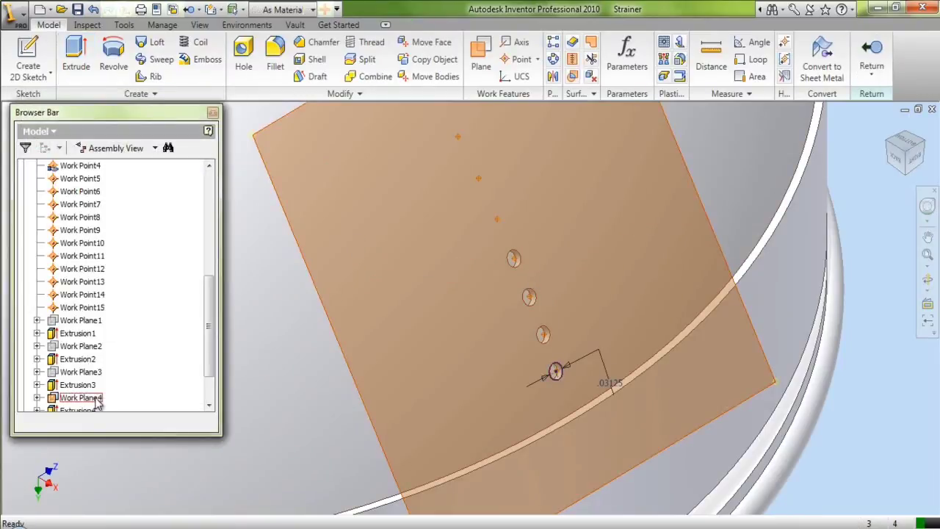
right_click(98, 400)
left_click(121, 216)
- Create a work plane through Work Point5 tangent to the bowl and start a sketch on it
left_click(481, 56)
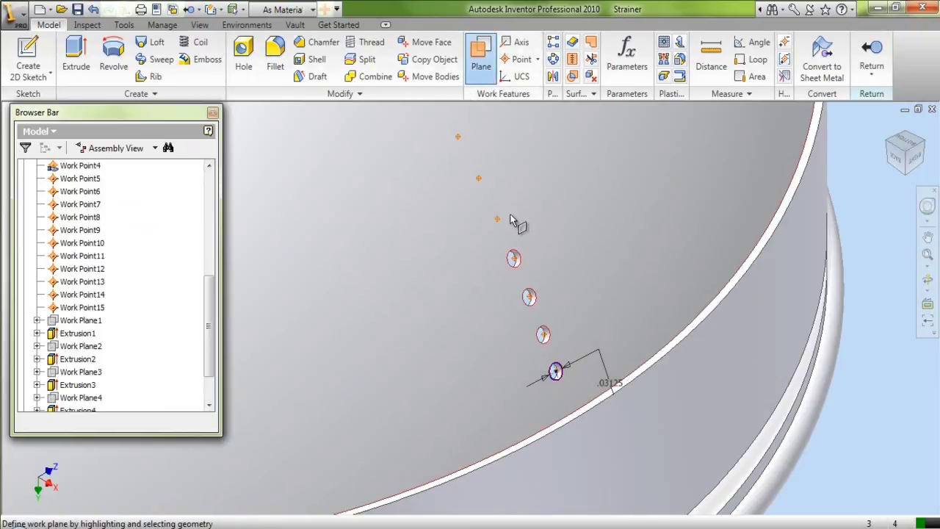
left_click(500, 224)
left_click(499, 224)
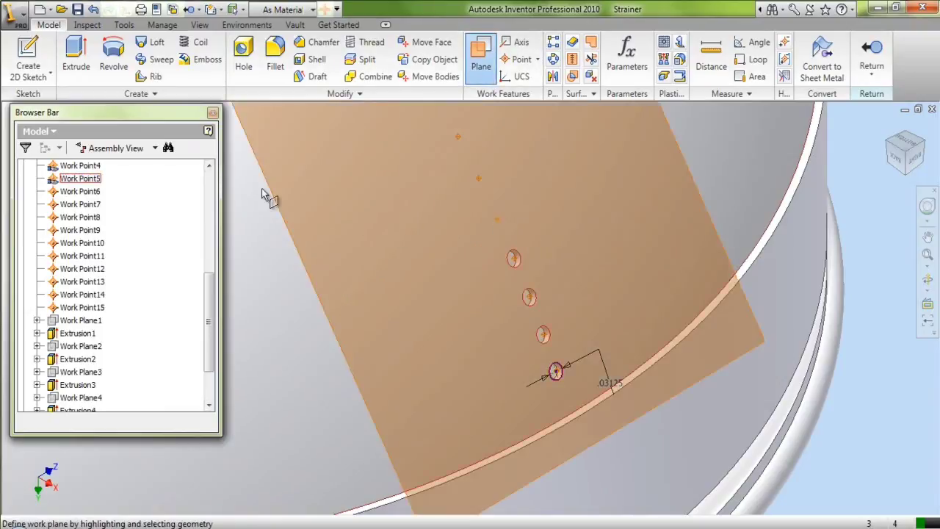
left_click(28, 59)
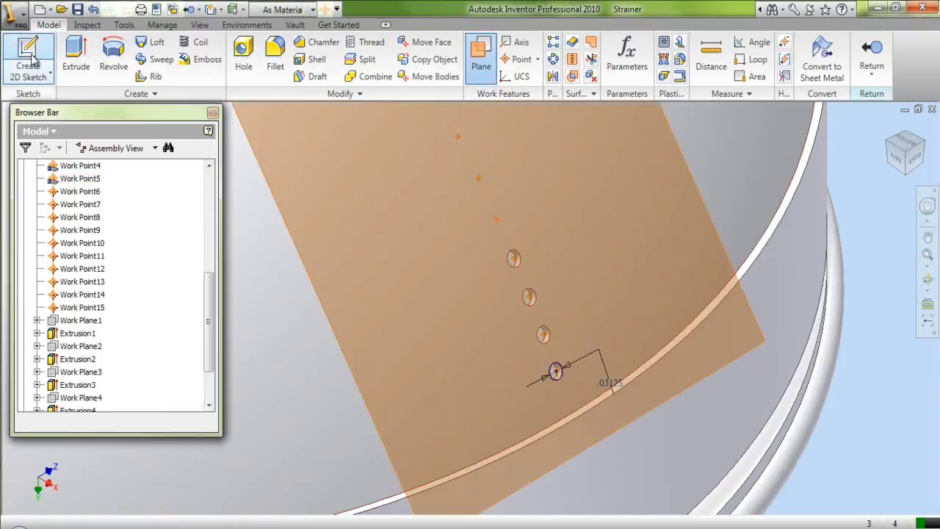
left_click(363, 395)
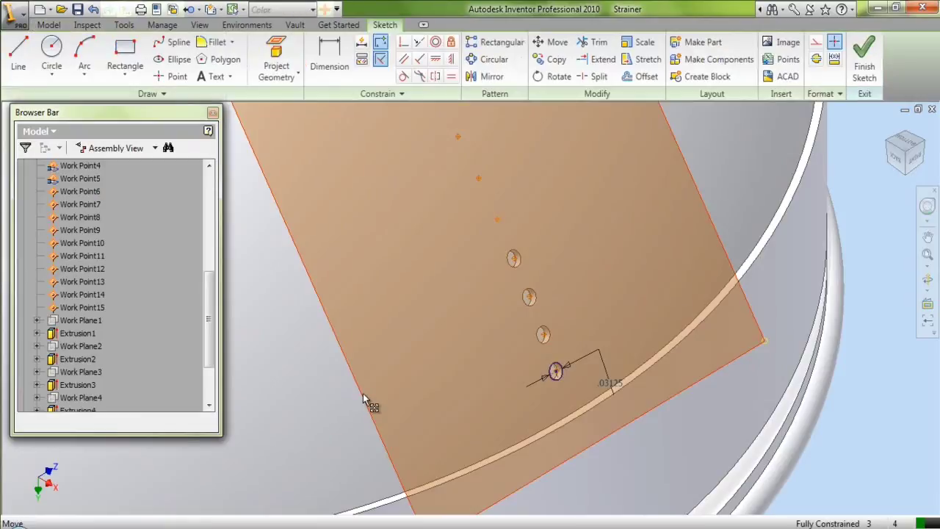
- Project Work Point5 into the sketch and draw a circle about 0.046 in in diameter centred on it
left_click(276, 62)
left_click(51, 53)
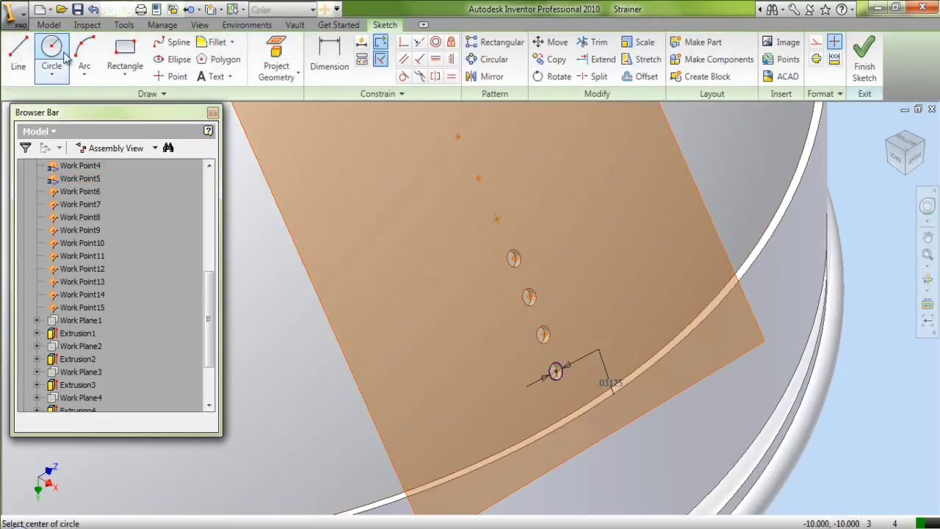
left_click(497, 219)
left_click(498, 230)
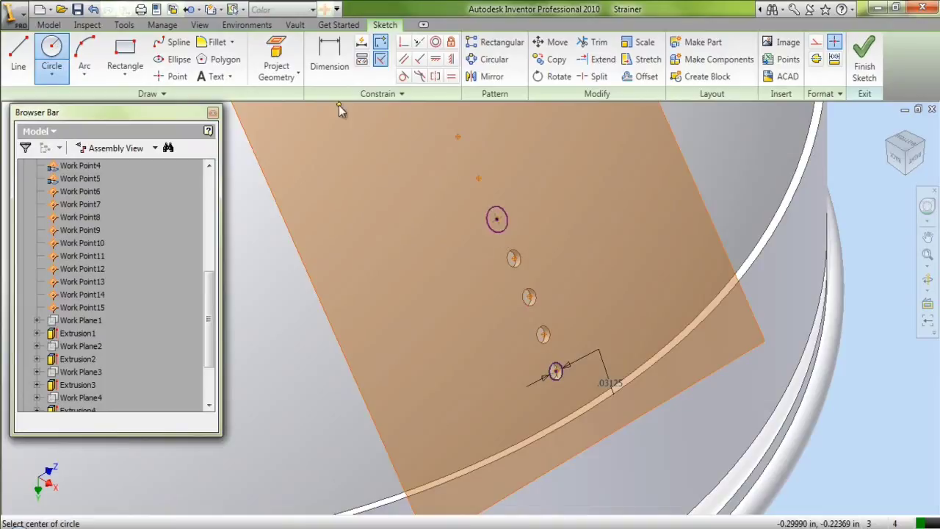
- Dimension the circle at Work Point5 and set its diameter to d21
key("d")
left_click(506, 219)
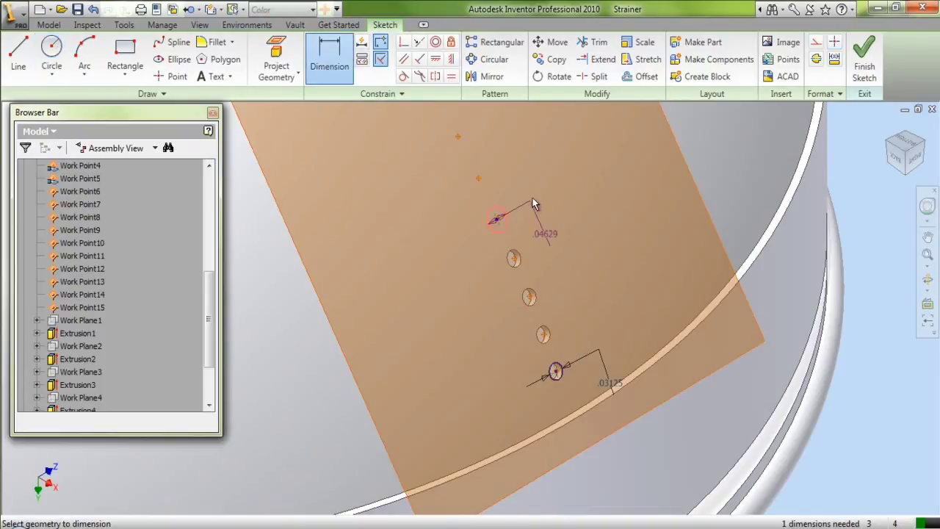
left_click(535, 200)
left_click(608, 365)
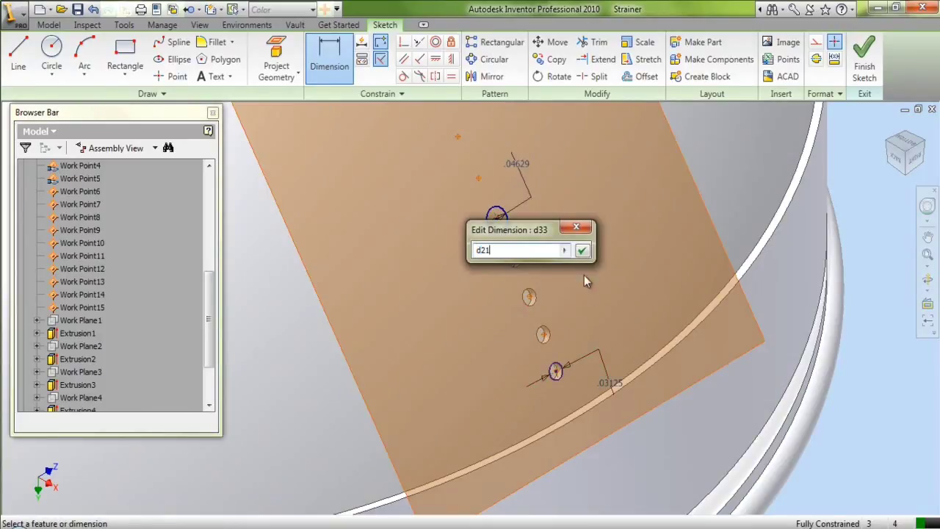
left_click(582, 251)
right_click(552, 193)
left_click(575, 193)
- Extrude the circle at Work Point5 as a symmetric 1 in cut through the bowl wall
left_click(49, 25)
left_click(76, 55)
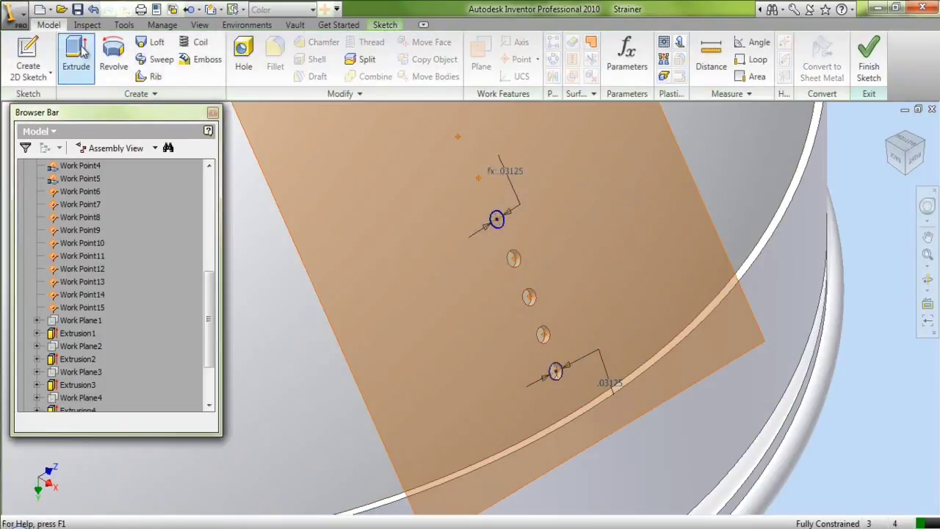
left_click(497, 218)
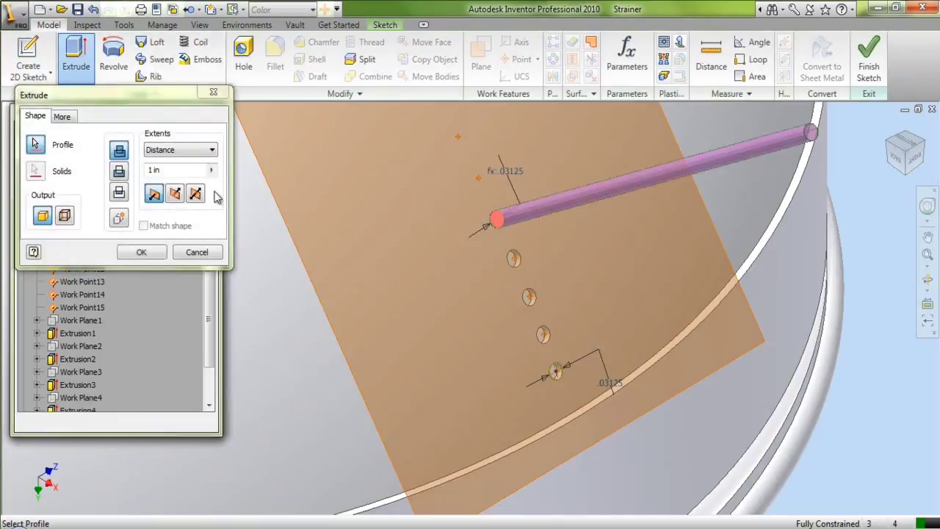
left_click(119, 172)
left_click(176, 193)
left_click(141, 252)
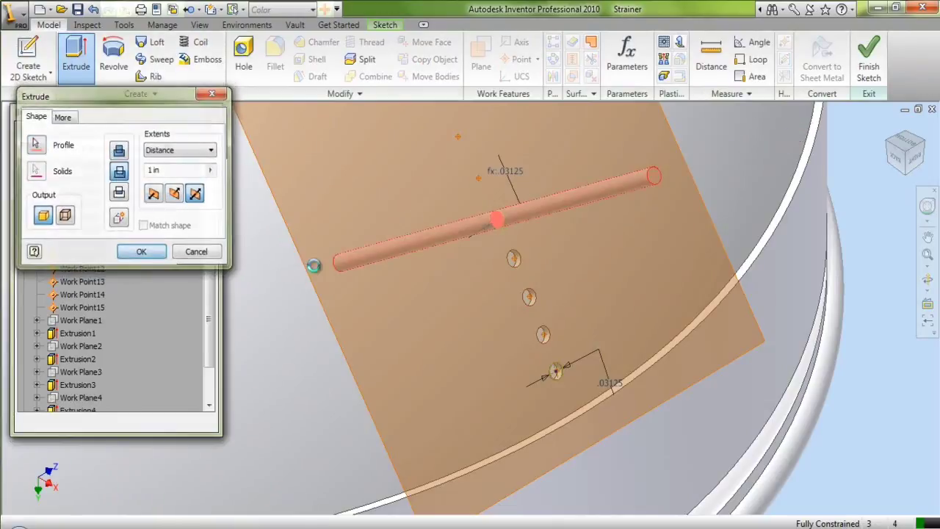
- Hide the work plane through Work Point5
left_click(319, 290)
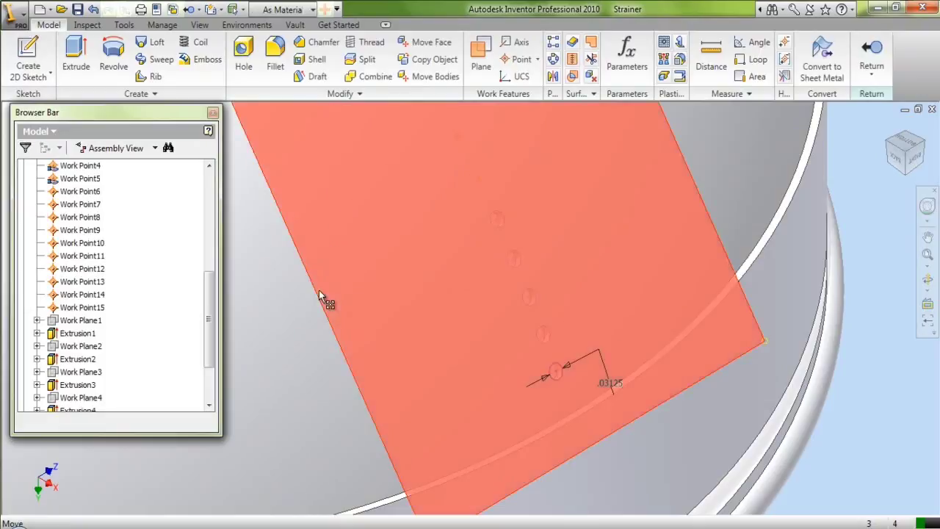
right_click(319, 290)
left_click(345, 334)
- Create a work plane through Work Point6 tangent to the bowl and start a sketch on it
left_click(481, 58)
left_click(479, 177)
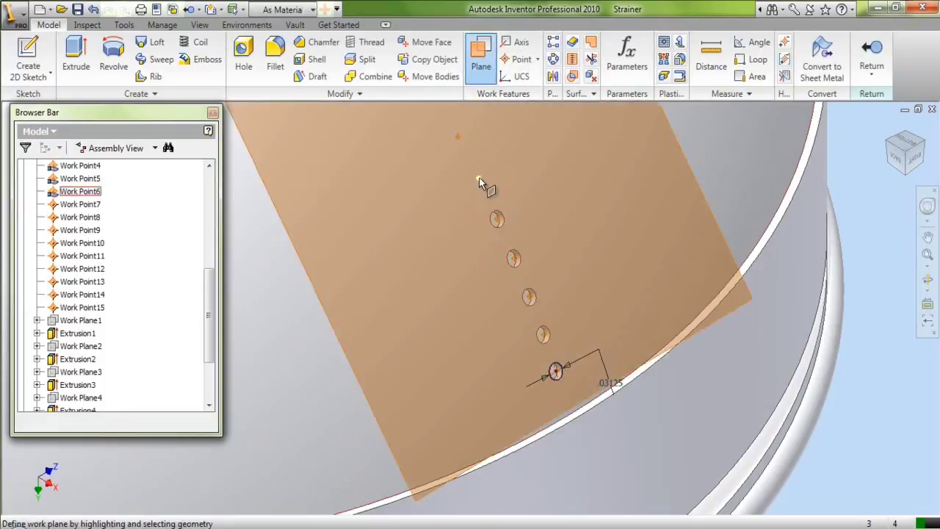
left_click(28, 59)
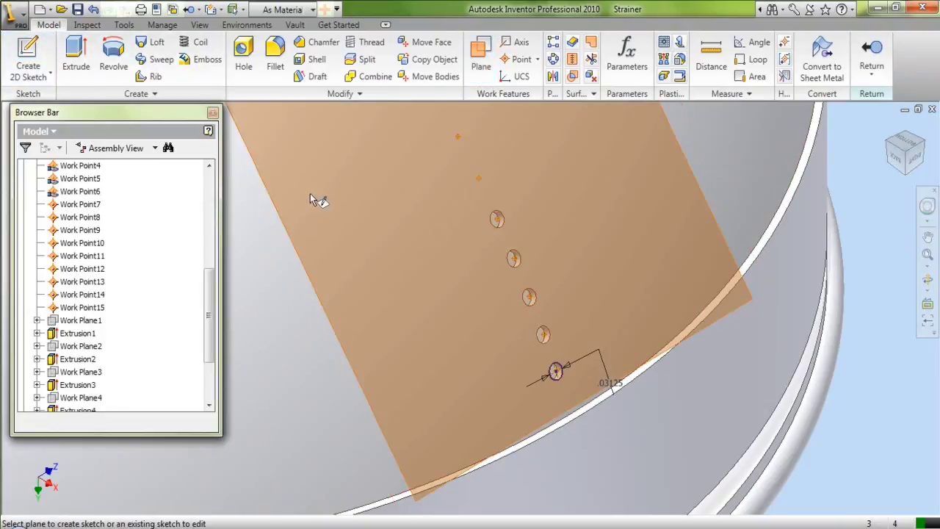
left_click(329, 267)
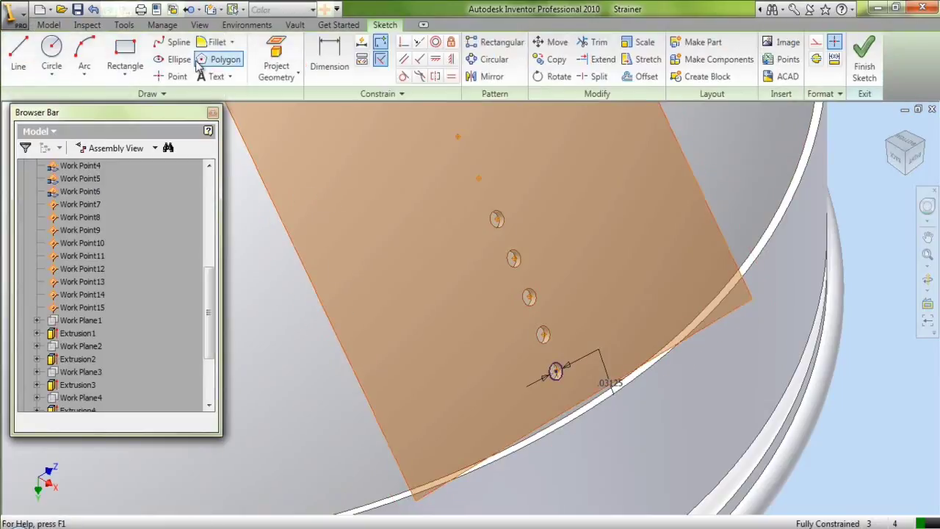
- Project the work point just above the fifth hole into the sketch and draw a circle about 0.067 in across centred on it
left_click(282, 53)
left_click(477, 179)
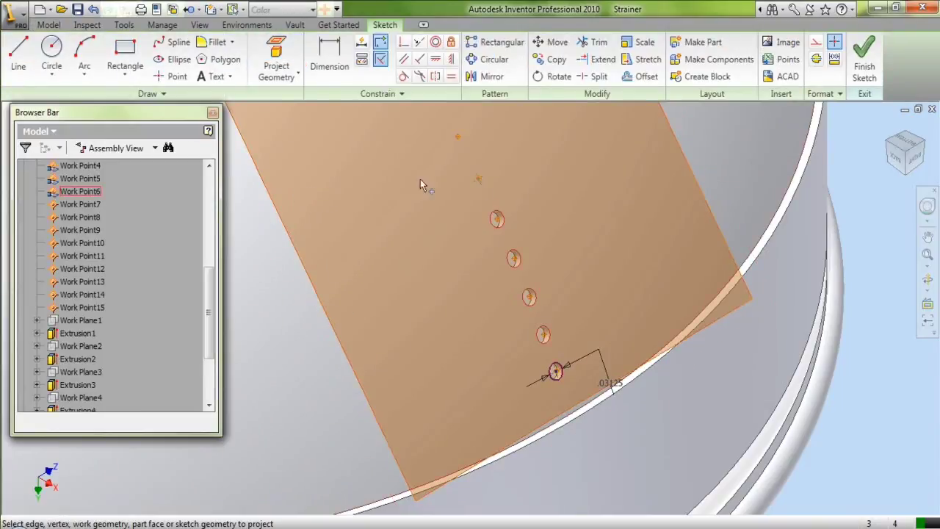
left_click(52, 51)
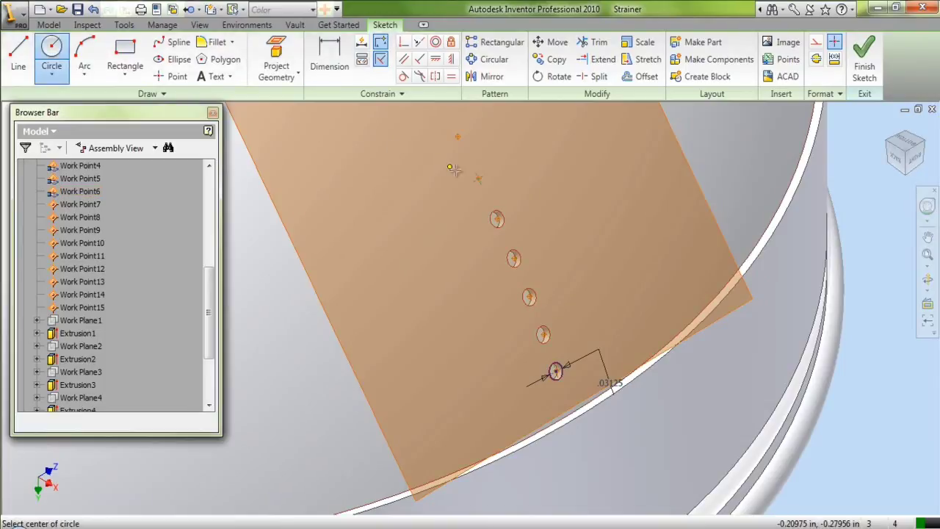
left_click(482, 163)
- Dimension the sixth hole's circle and link its diameter to the lowest hole's .03125 dimension
key("d")
left_click(492, 169)
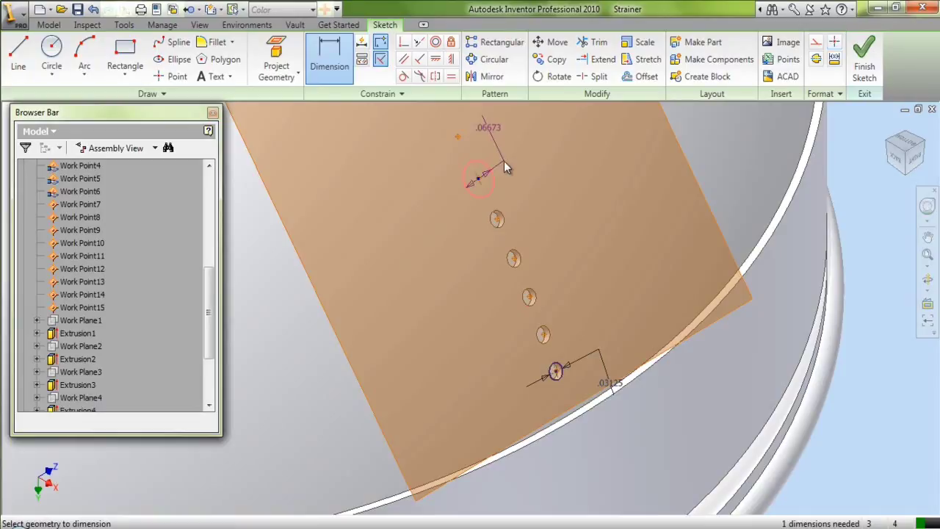
left_click(504, 161)
left_click(610, 383)
left_click(555, 213)
- Extrude the sixth hole's circle as a cut with a distance of 1 in, symmetric about the sketch plane
left_click(49, 24)
left_click(77, 47)
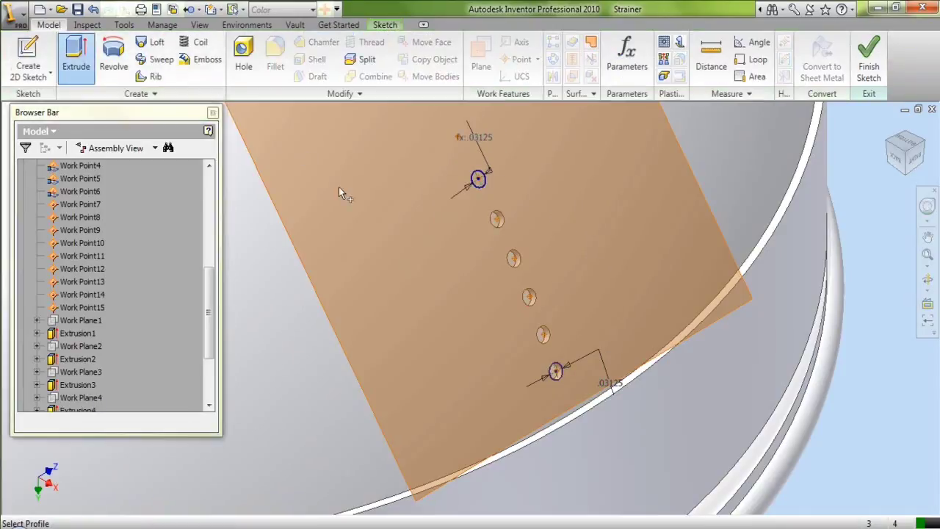
left_click(474, 187)
left_click(119, 171)
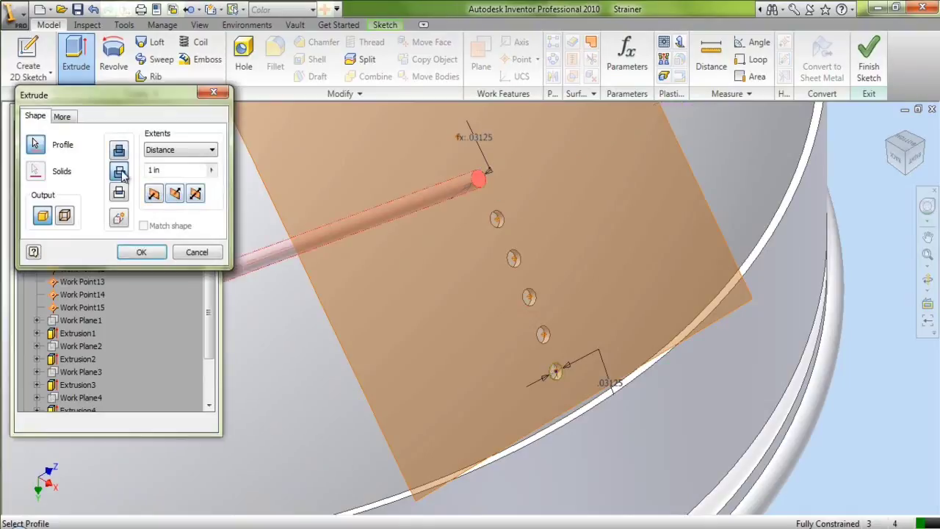
left_click(194, 193)
left_click(142, 252)
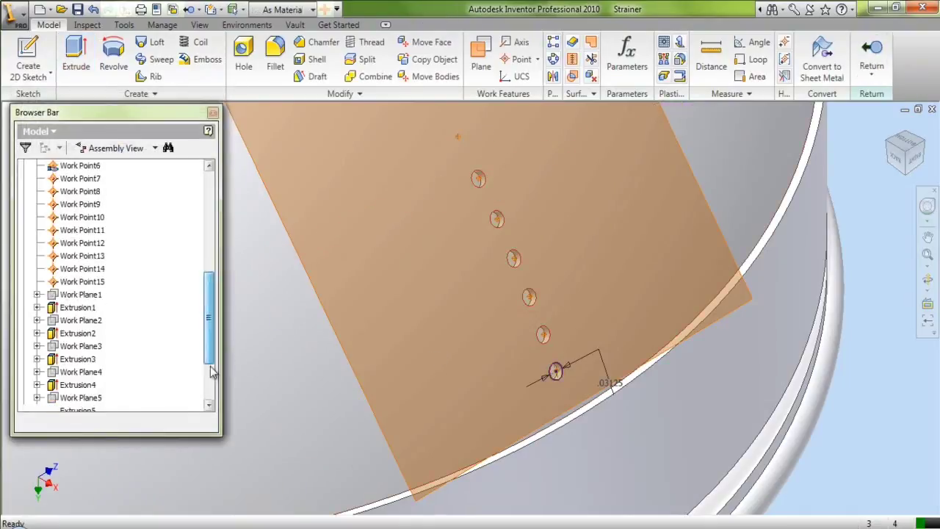
- Turn off the visibility of Work Plane6
scroll(217, 344, "down", 3)
left_click(81, 346)
right_click(81, 346)
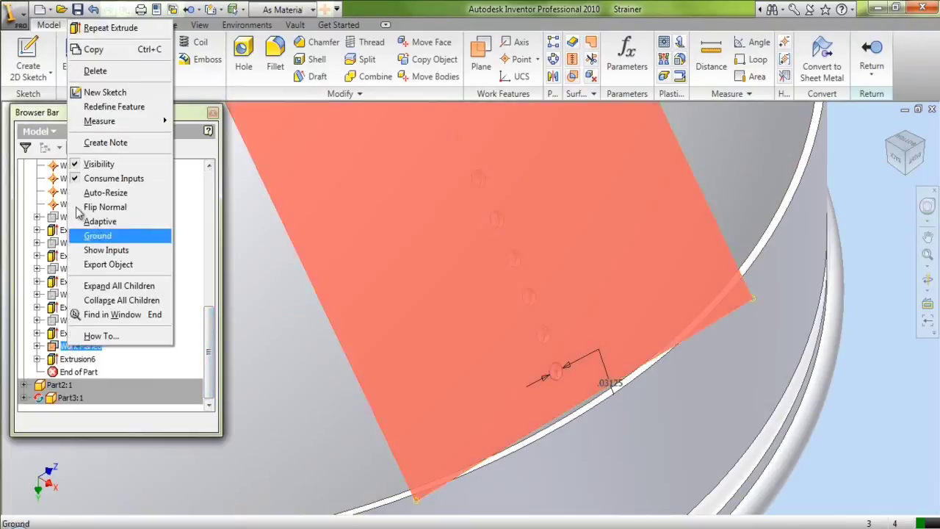
left_click(132, 164)
- Create a work plane on the dome surface at the work point above the sixth hole and start a sketch on it
left_click(481, 59)
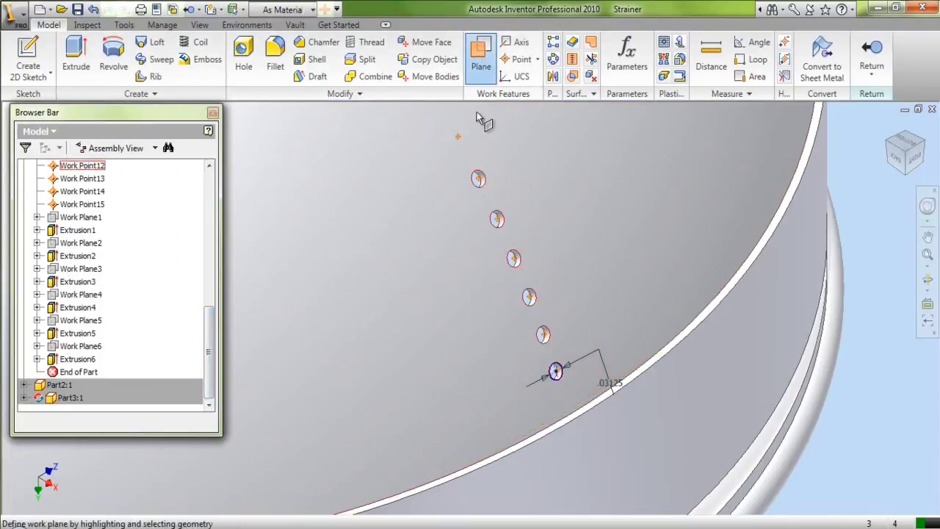
left_click(459, 136)
left_click(453, 176)
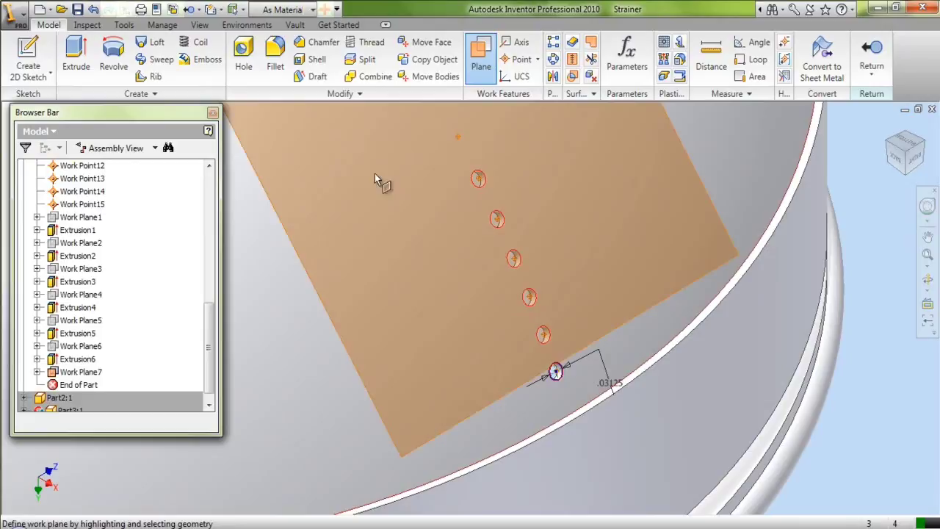
left_click(28, 55)
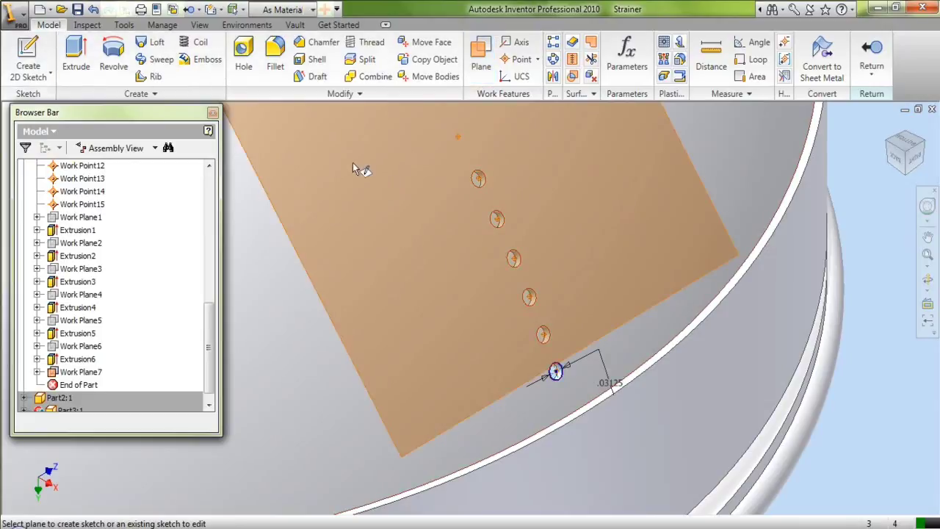
left_click(471, 412)
- Project the work point above the sixth hole and draw a circle about 0.084 in across centred on it
left_click(275, 49)
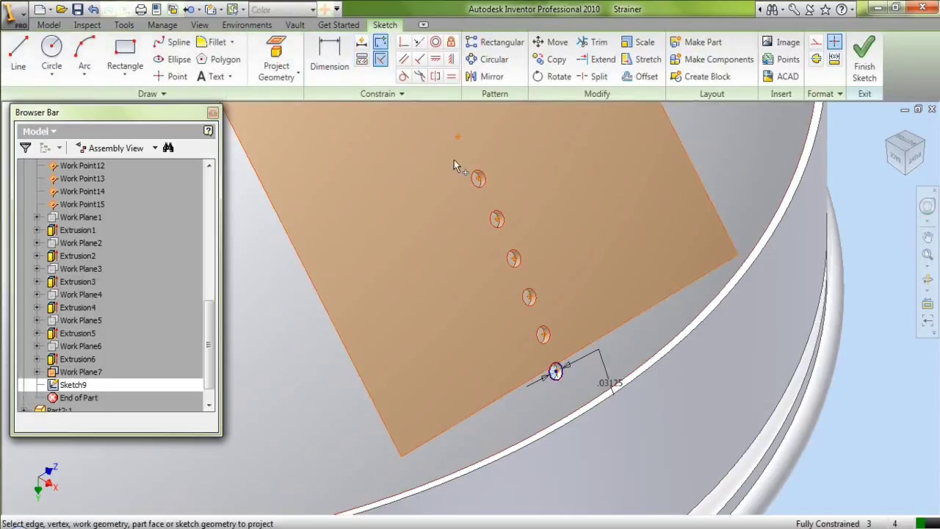
right_click(441, 189)
left_click(459, 216)
left_click(55, 49)
left_click(457, 137)
left_click(441, 122)
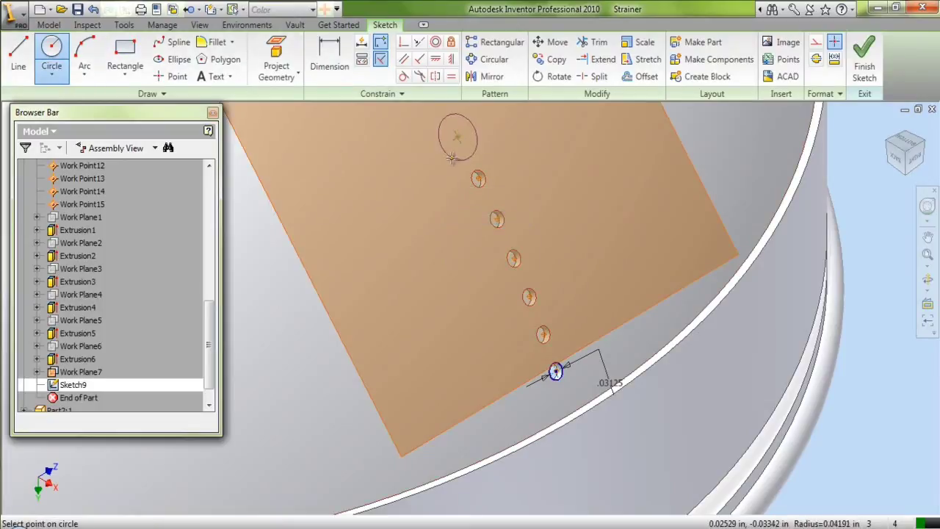
- Dimension the seventh hole's circle and link its diameter to the lowest hole's dimension, d21
left_click(337, 63)
left_click(476, 137)
left_click(471, 143)
left_click(611, 382)
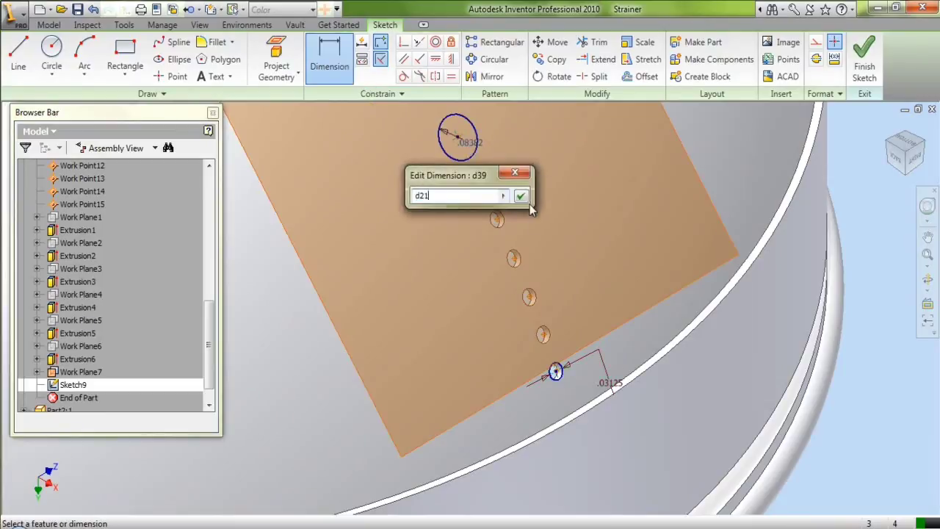
left_click(520, 197)
- Extrude the seventh hole's circle as a cut with a distance of 1 in, symmetric about the sketch plane
left_click(49, 24)
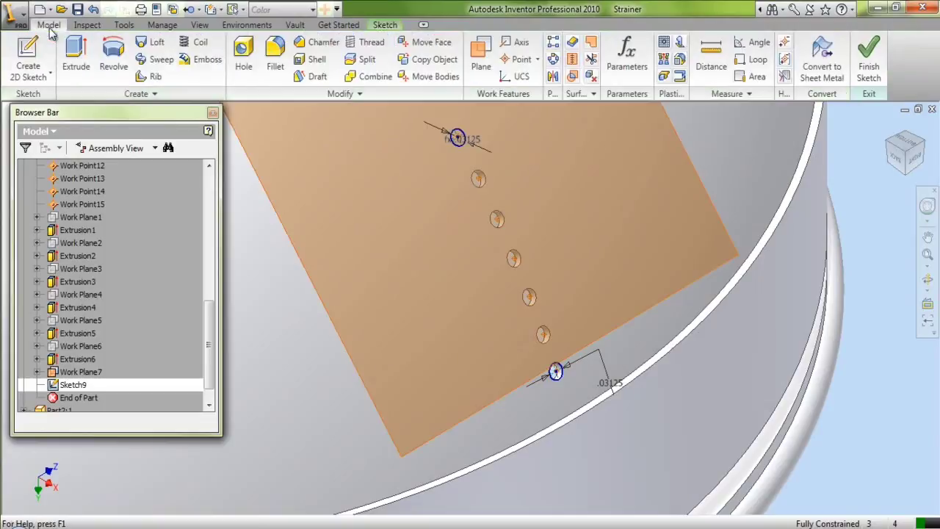
left_click(76, 52)
left_click(457, 137)
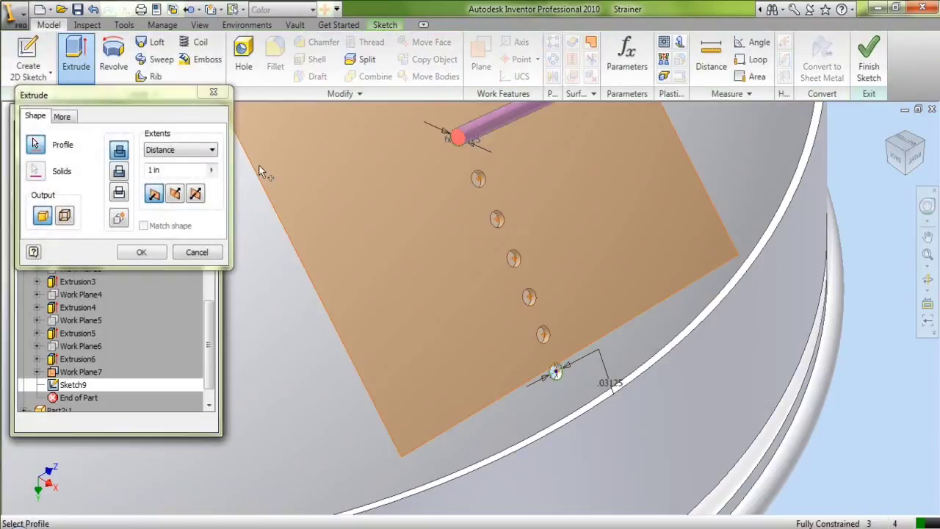
left_click(119, 171)
left_click(195, 194)
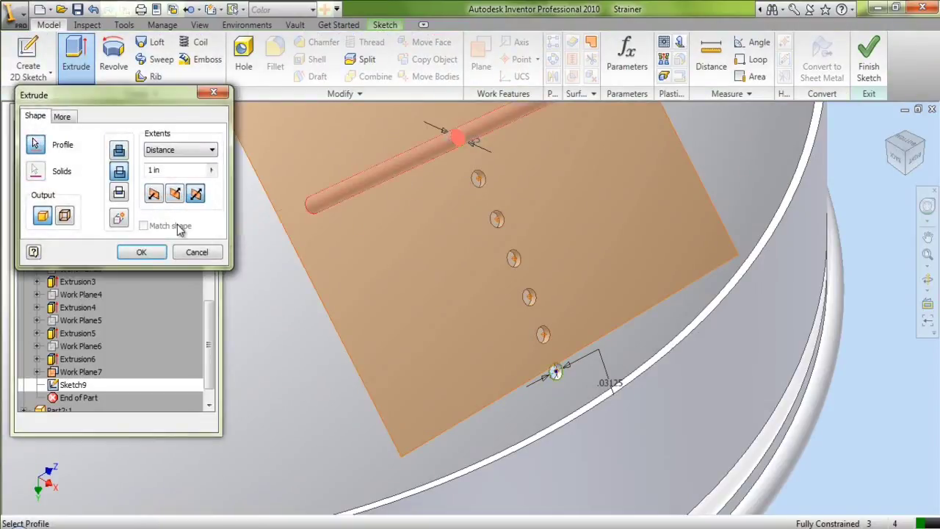
left_click(141, 252)
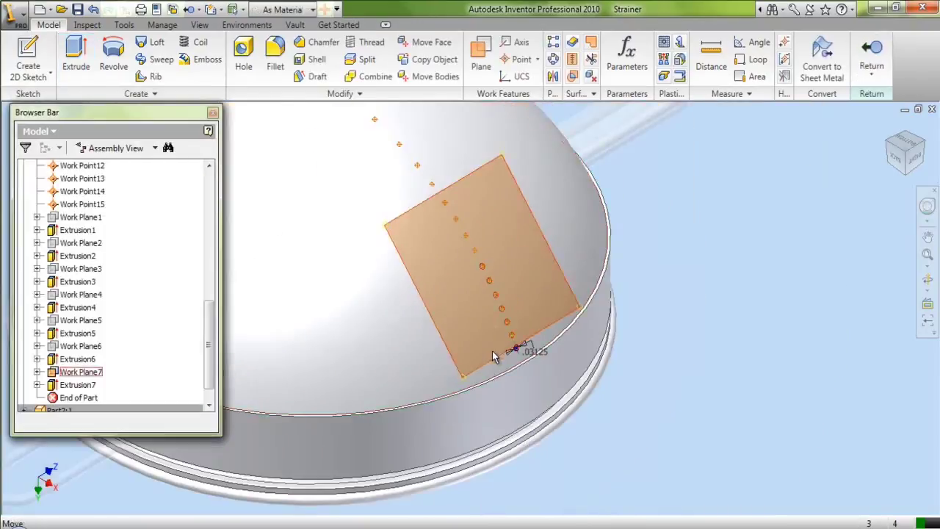
- Turn off the visibility of the work plane used for the seventh hole
scroll(470, 230, "up", 3)
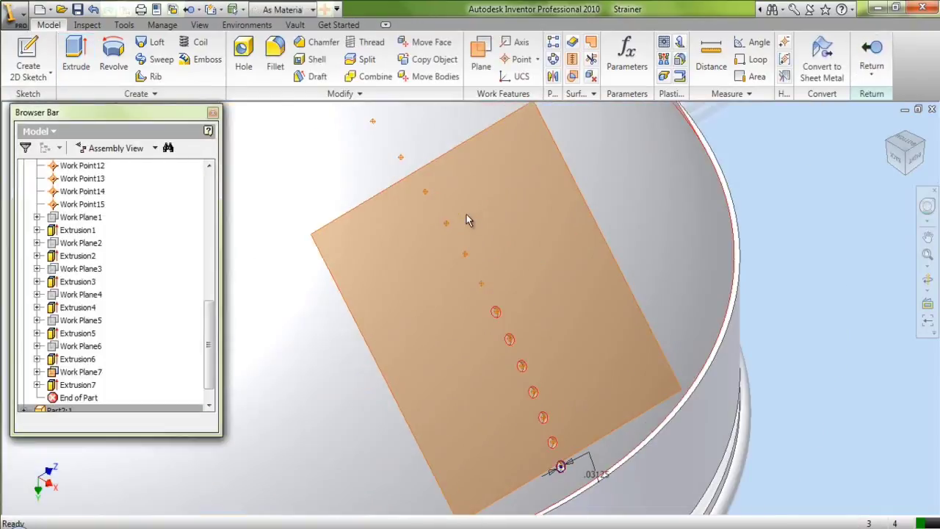
left_click(437, 159)
right_click(437, 159)
left_click(448, 326)
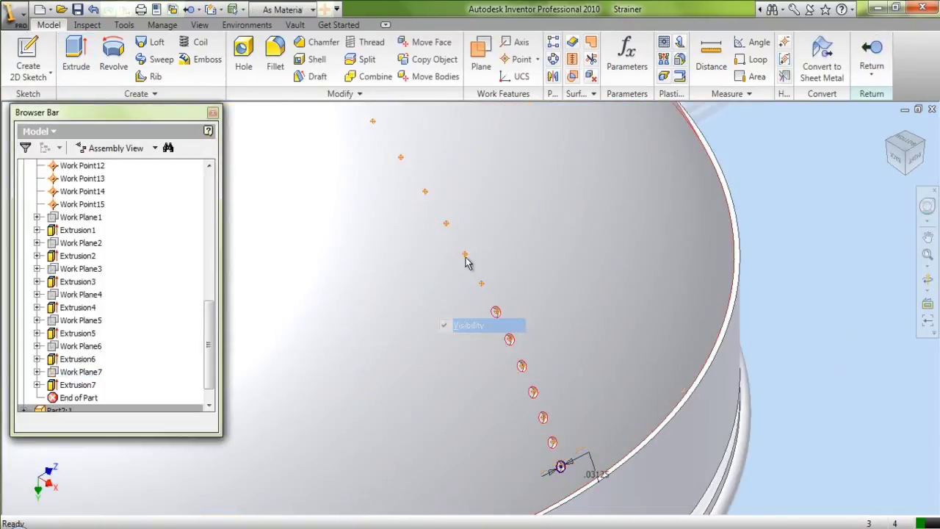
left_click(308, 188)
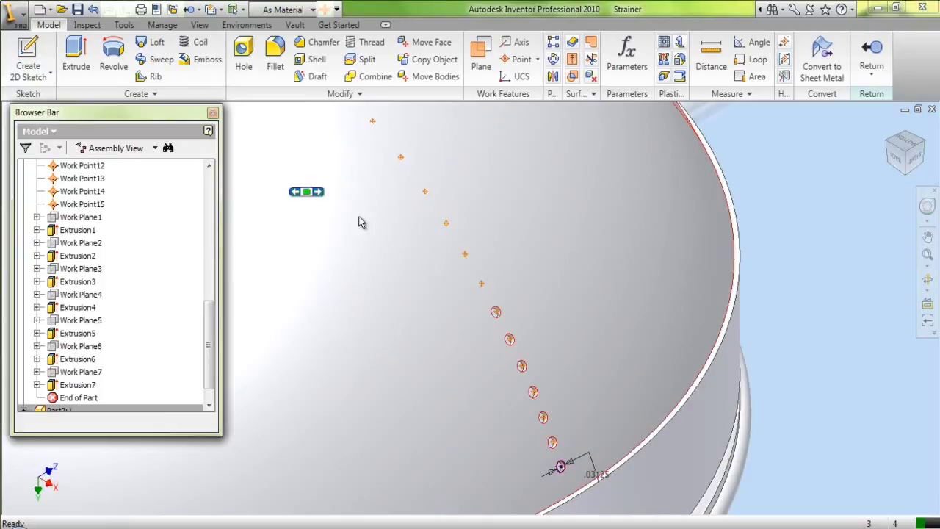
- Create a work plane on the dome surface at the work point above the seventh hole and start a sketch on it
left_click(482, 59)
left_click(483, 286)
left_click(486, 289)
left_click(28, 55)
left_click(298, 202)
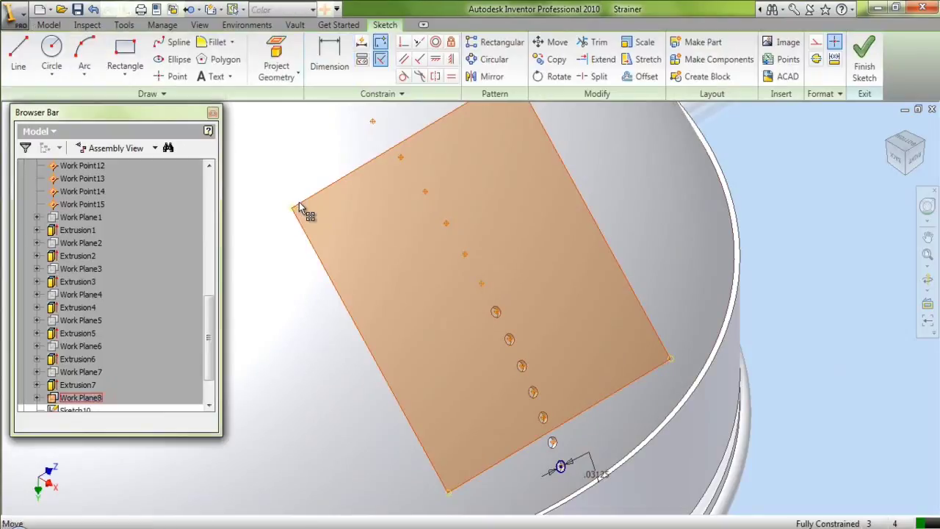
- Project the work point above the seventh hole into the sketch and draw a circle centred on it
left_click(276, 59)
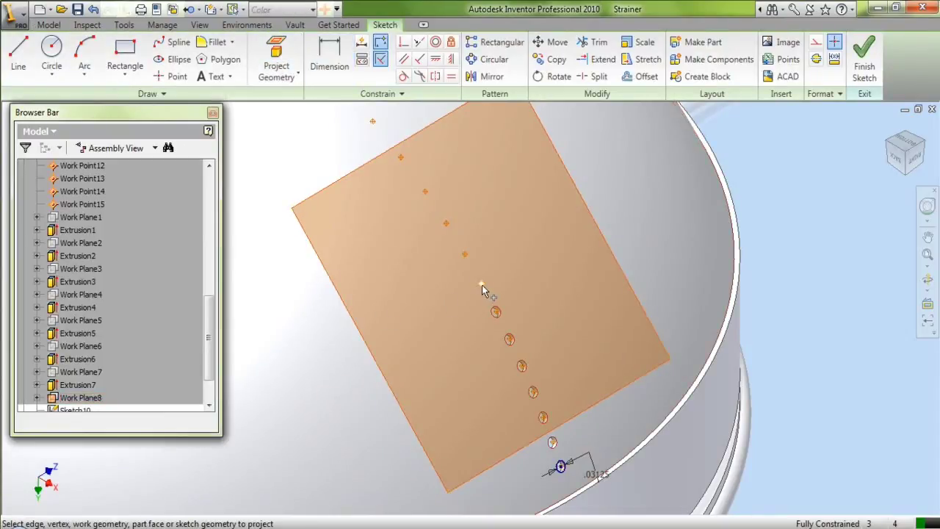
left_click(52, 53)
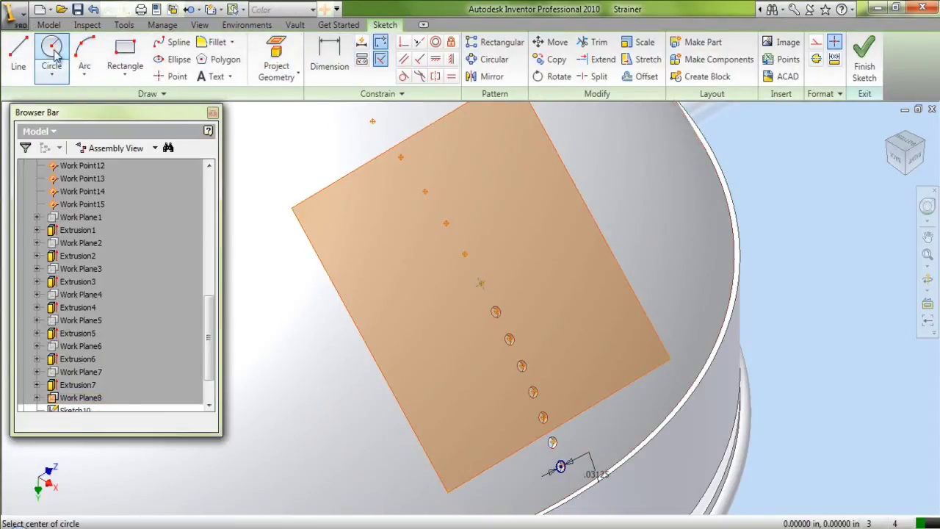
left_click(479, 283)
left_click(495, 291)
- Dimension the eighth hole's circle and link its diameter to the lowest hole's .03125 dimension
key("d")
left_click(488, 273)
left_click(505, 280)
left_click(599, 476)
left_click(554, 326)
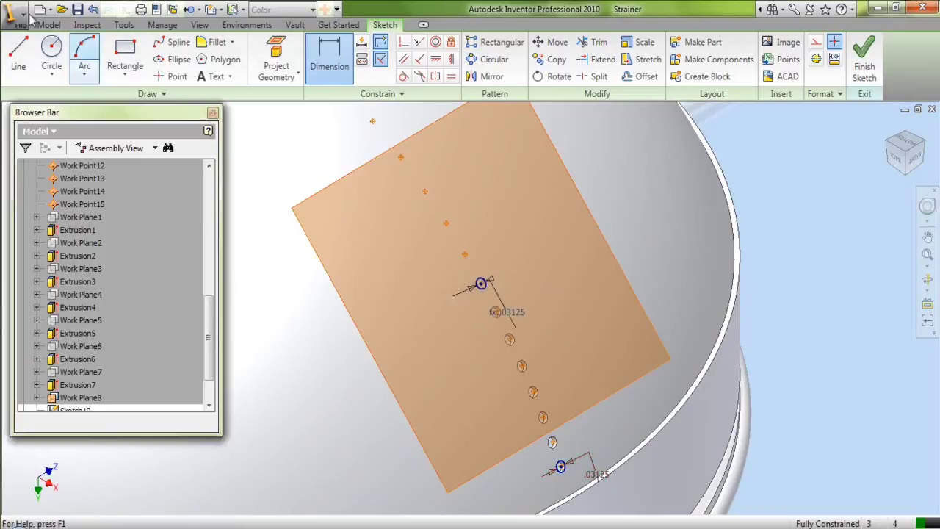
- Extrude the eighth hole's circle as a cut with a distance of 1 in, symmetric about the sketch plane
left_click(48, 25)
key("d")
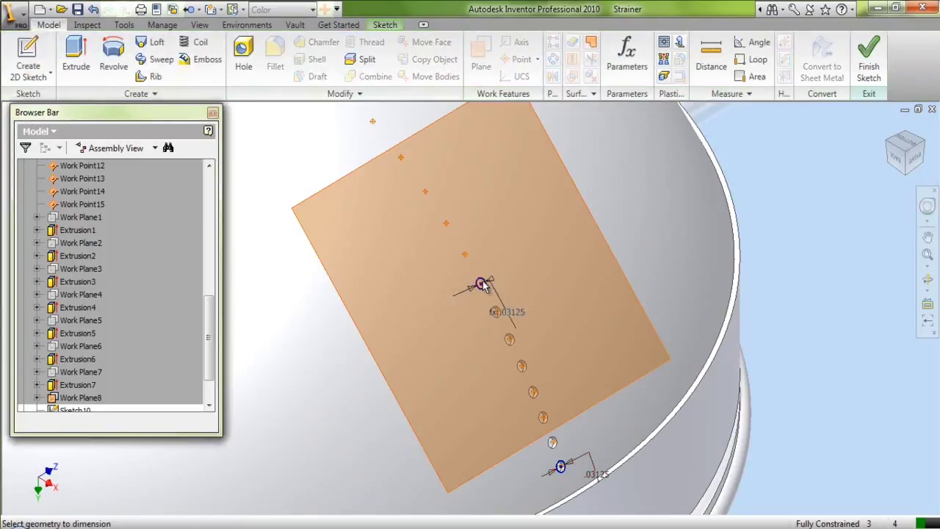
key("Escape")
left_click(76, 55)
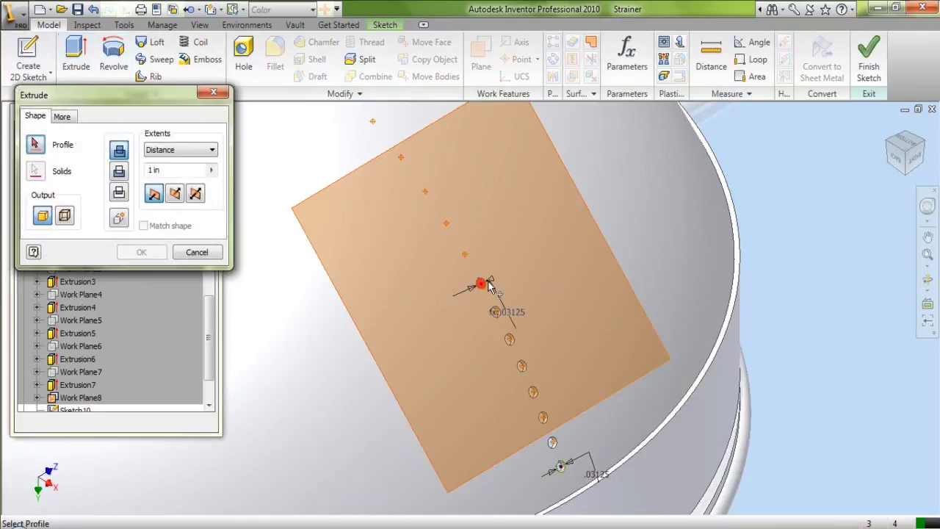
left_click(119, 169)
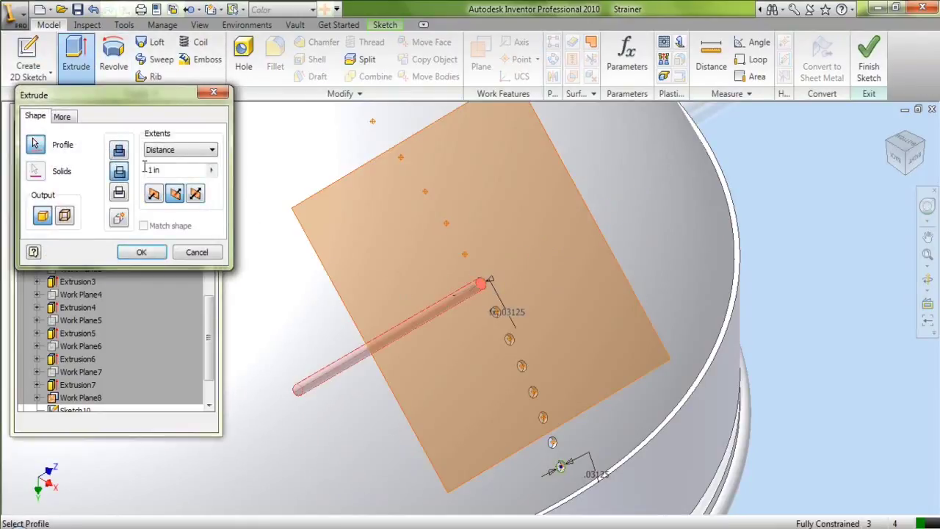
left_click(196, 194)
left_click(141, 252)
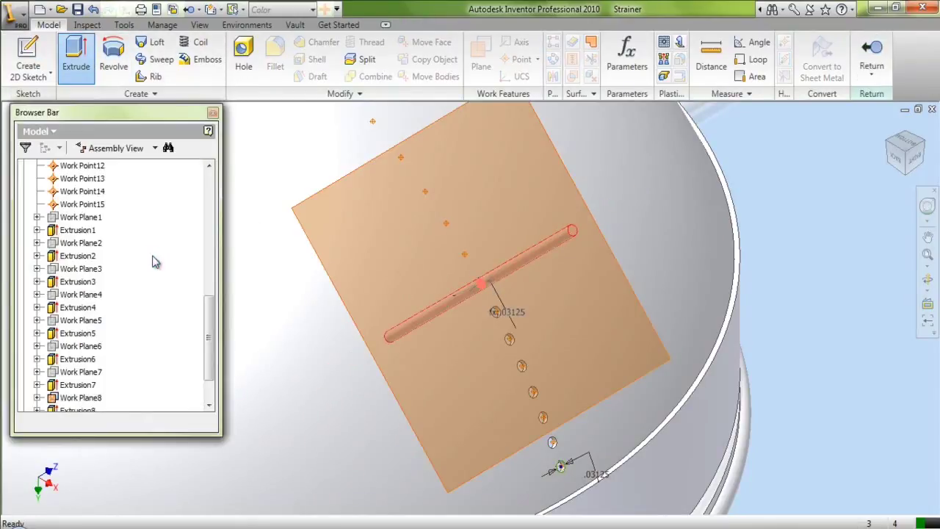
- Turn off the visibility of Work Plane8
left_click(296, 215)
right_click(301, 272)
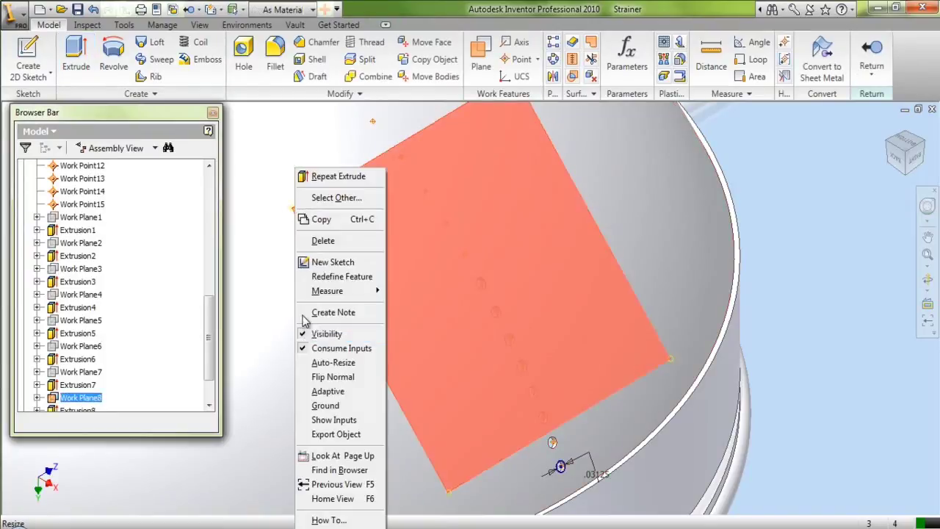
left_click(308, 334)
- Create a work plane on the dome surface at the work point above the eighth hole and start a sketch on it
left_click(481, 55)
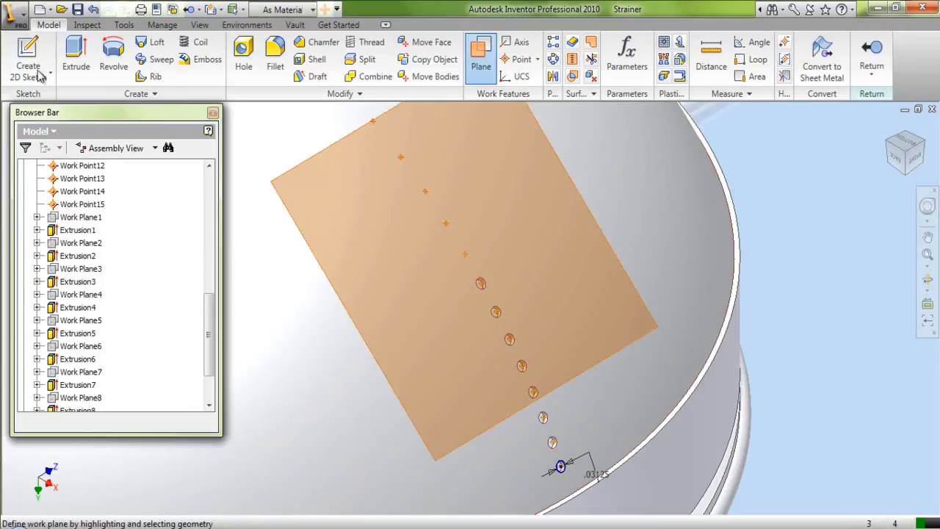
key("s")
left_click(279, 174)
- Project the work point above the eighth hole and draw a circle about 0.093 in across centred on it
key("p")
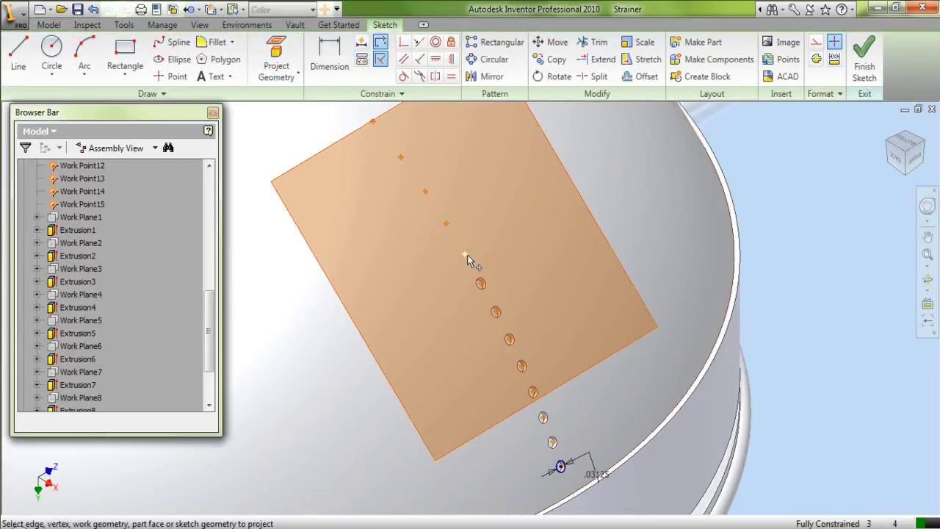
left_click(51, 55)
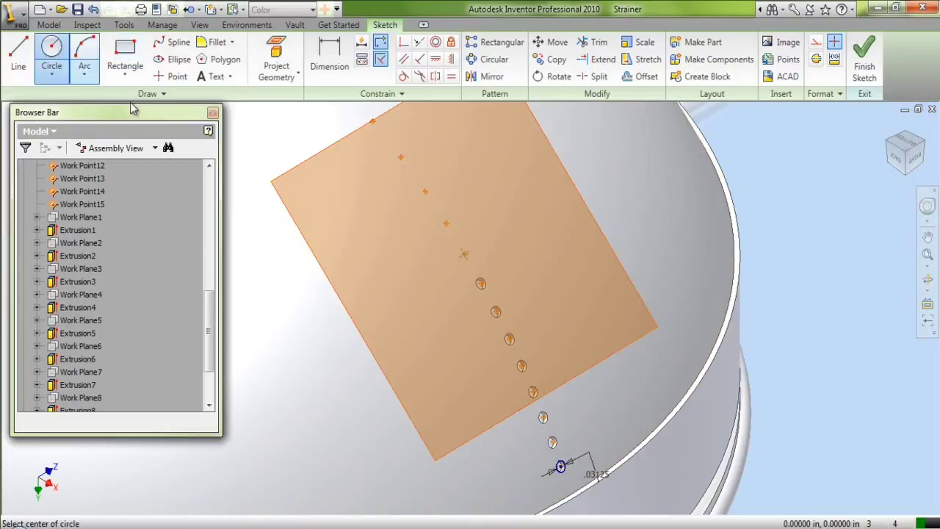
left_click(464, 255)
left_click(474, 241)
- Dimension the ninth hole's circle and link its diameter to the first hole's diameter parameter d21
key("d")
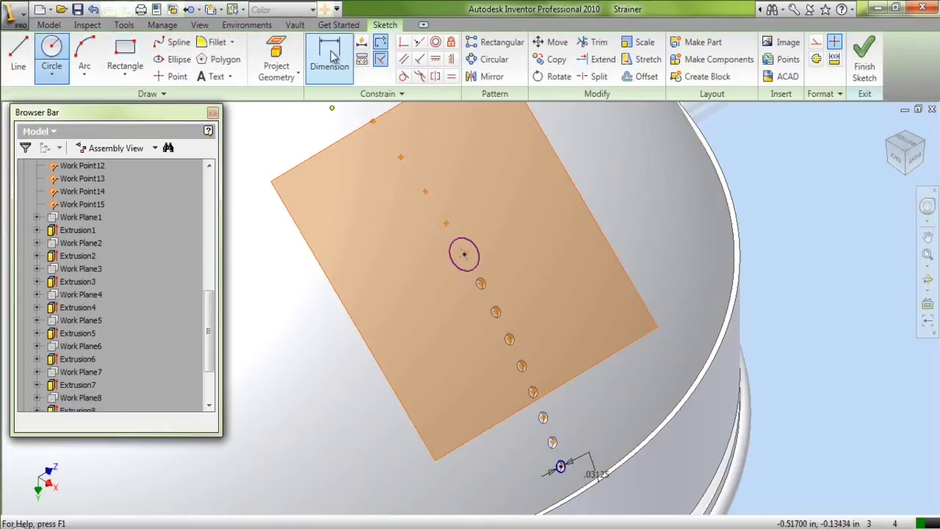
left_click(478, 251)
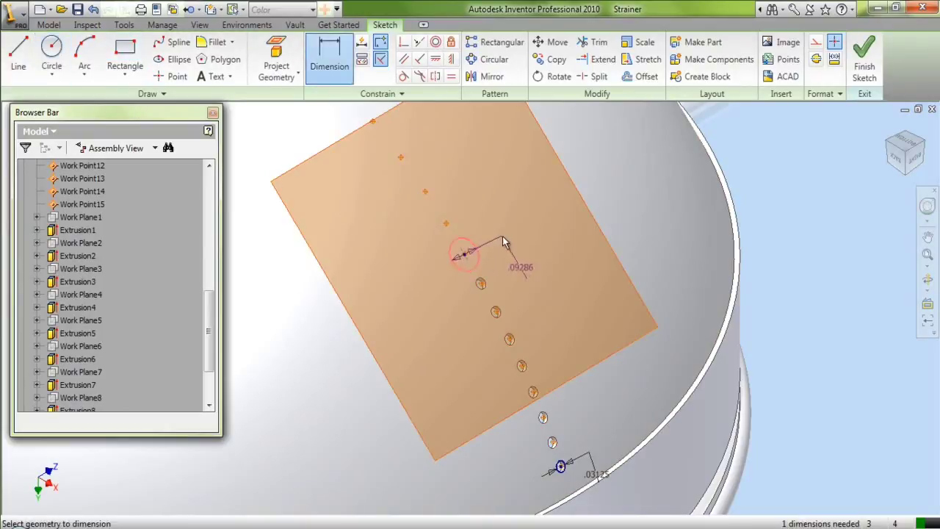
left_click(502, 236)
left_click(596, 473)
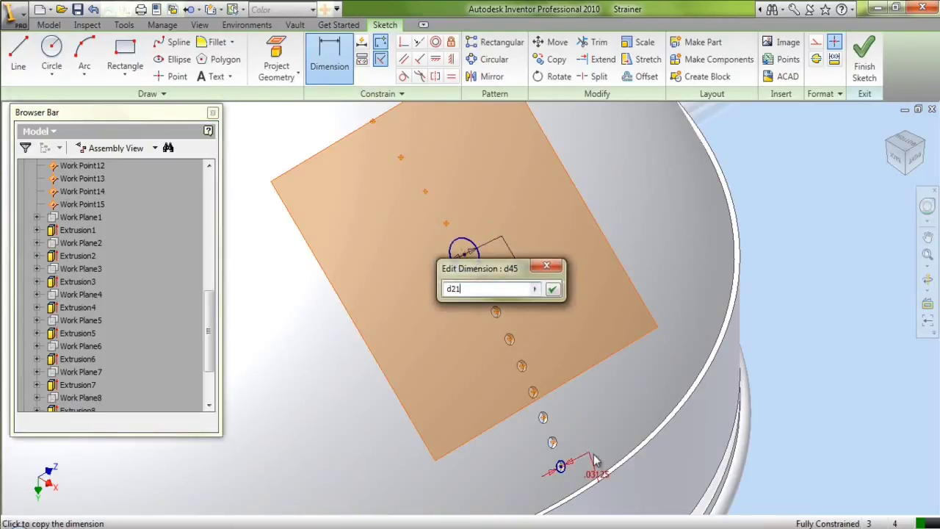
left_click(552, 288)
right_click(472, 164)
left_click(481, 172)
- Extrude the ninth hole's circle as a cut 1 in long, symmetric about the sketch plane, and hide its work plane
left_click(49, 24)
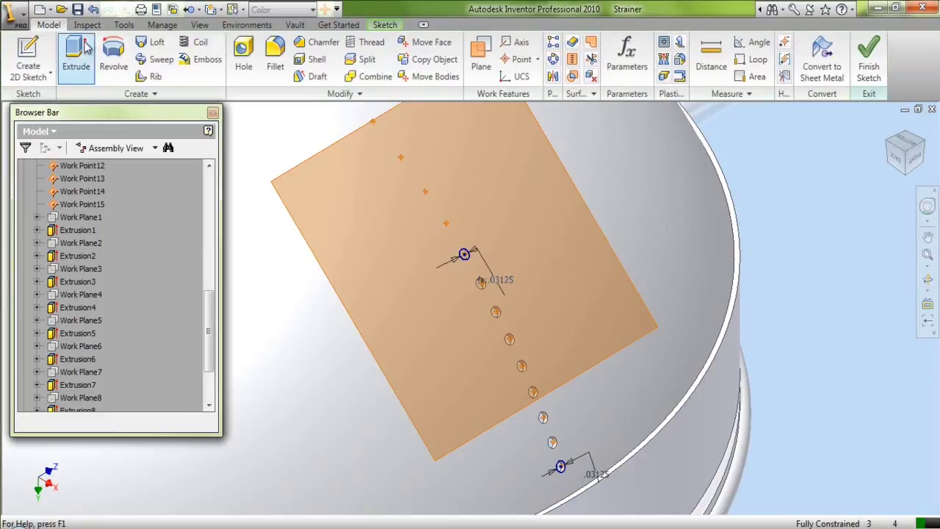
left_click(76, 59)
left_click(462, 255)
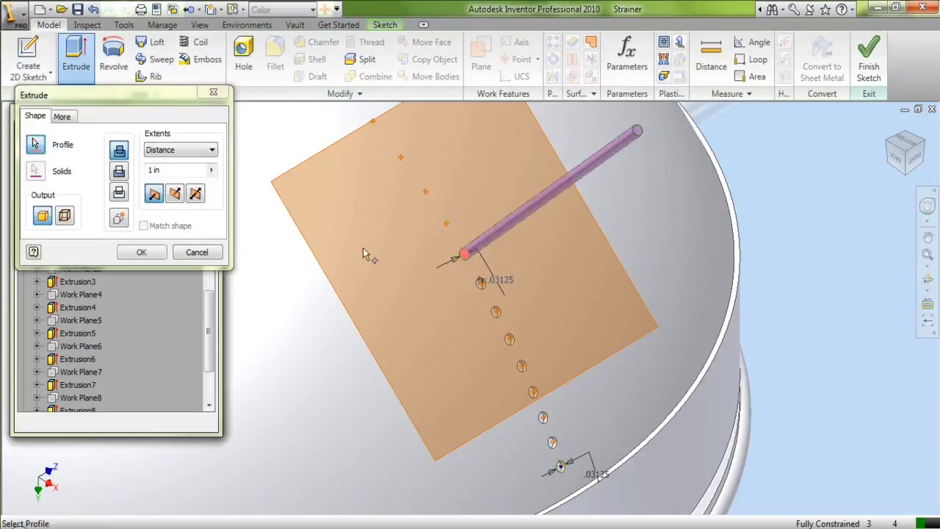
left_click(119, 171)
left_click(195, 192)
left_click(141, 252)
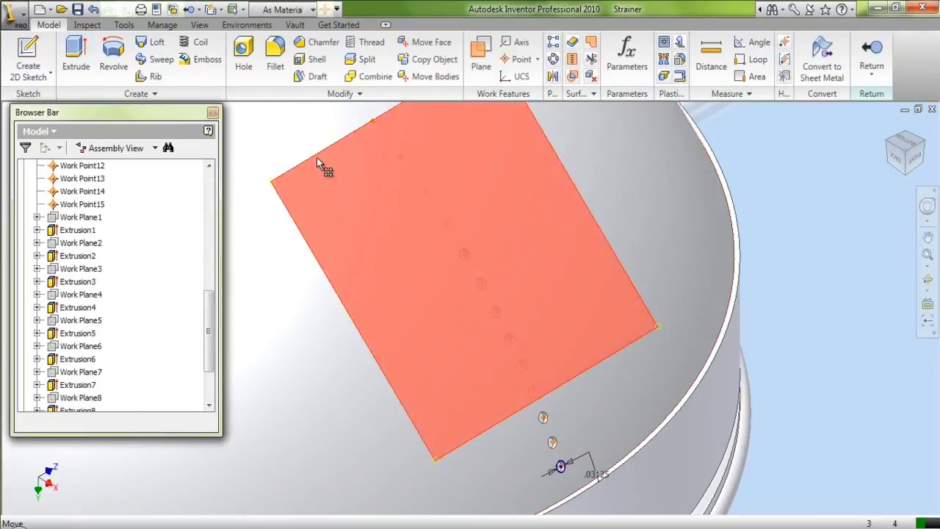
right_click(317, 158)
left_click(335, 329)
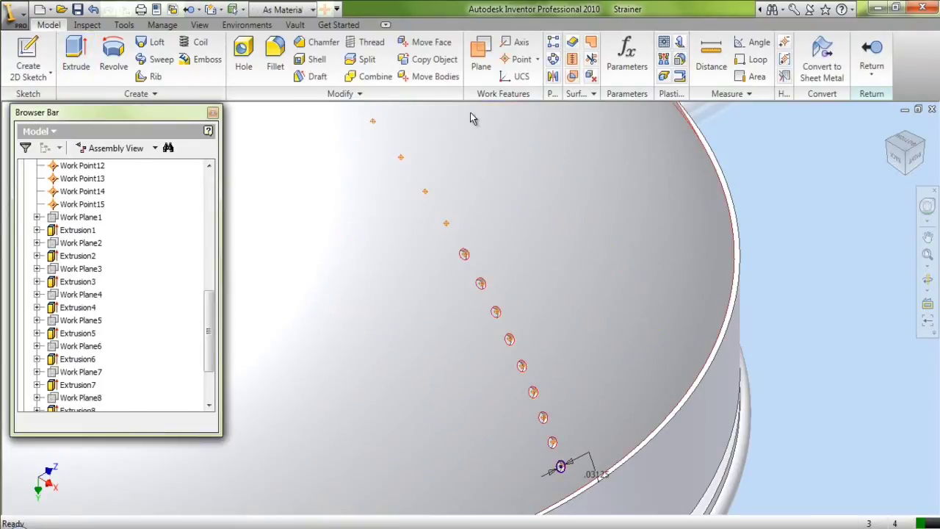
- Create a work plane on the dome surface at the work point above the ninth hole and start a sketch on it
left_click(481, 55)
scroll(462, 180, "down", 3)
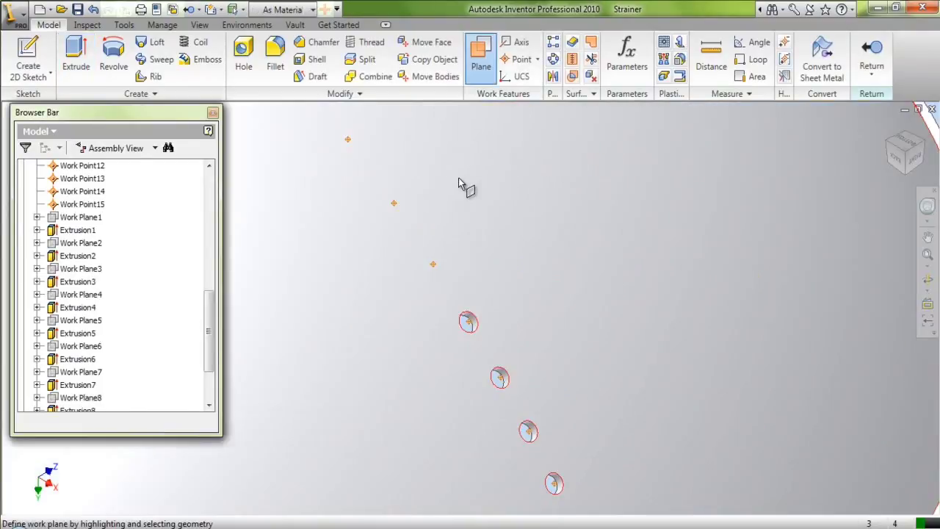
left_click(435, 267)
key("s")
left_click(666, 172)
- Project the work point above the ninth hole and draw a circle about 0.061 in across centred on it
key("p")
left_click(434, 263)
right_click(365, 224)
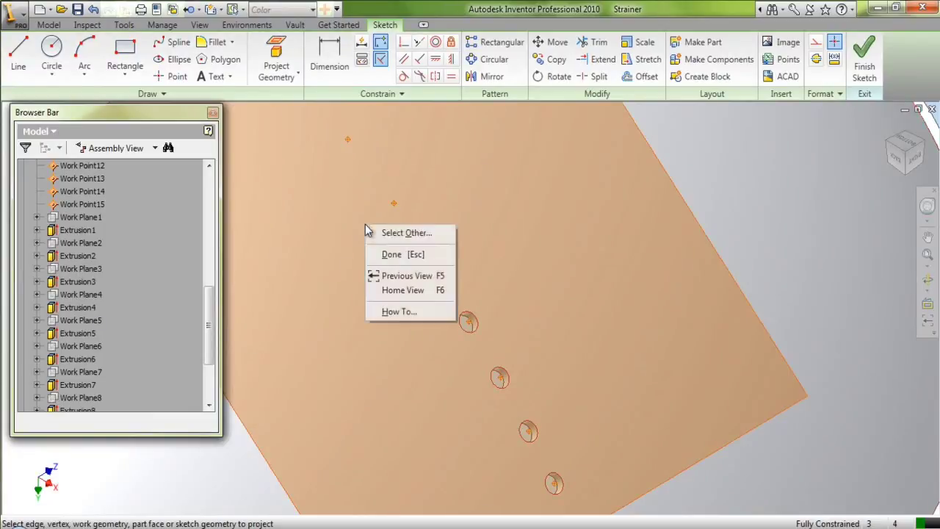
left_click(391, 256)
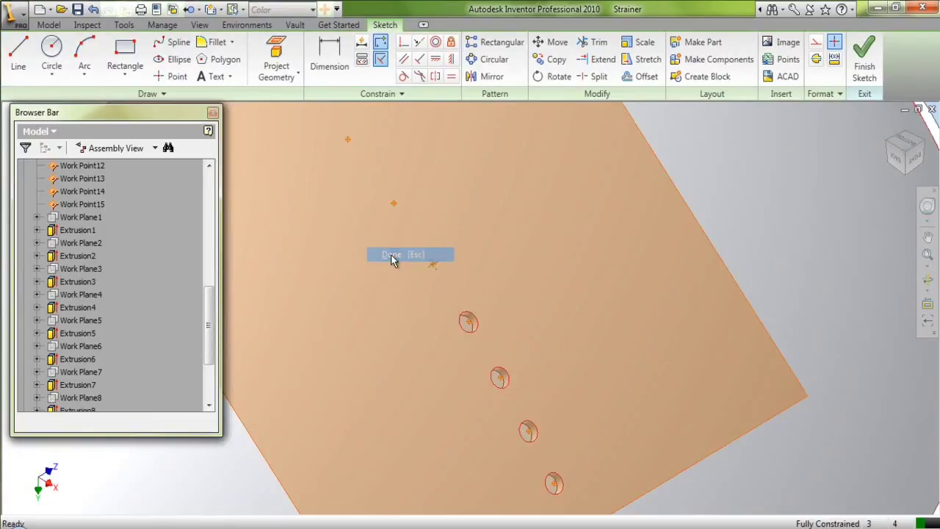
left_click(51, 47)
left_click(433, 265)
- Dimension the tenth hole's circle and set its diameter to the first hole's parameter d21
key("d")
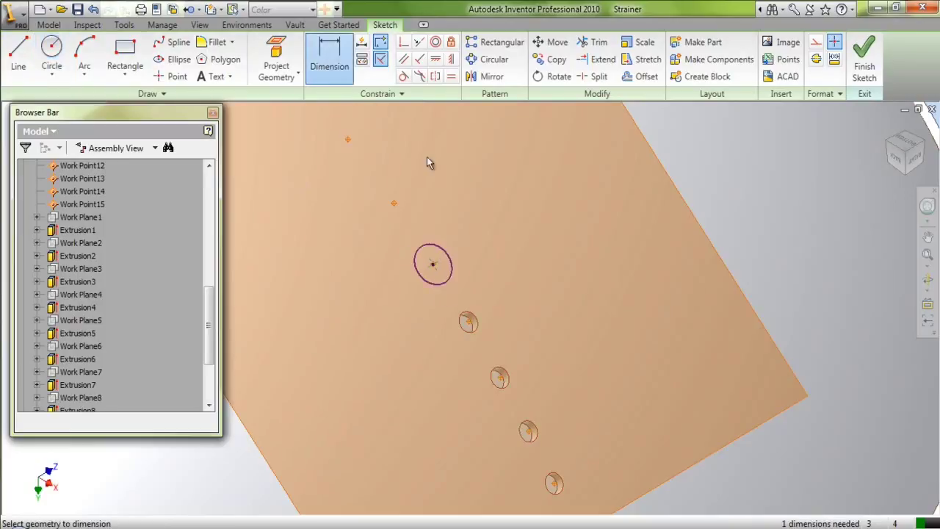
left_click(452, 266)
left_click(497, 217)
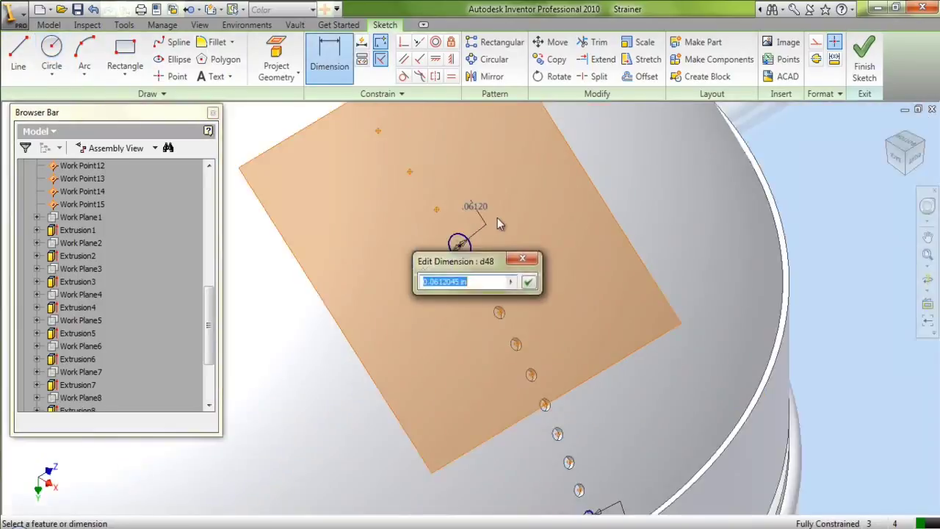
scroll(599, 396, "down", 5)
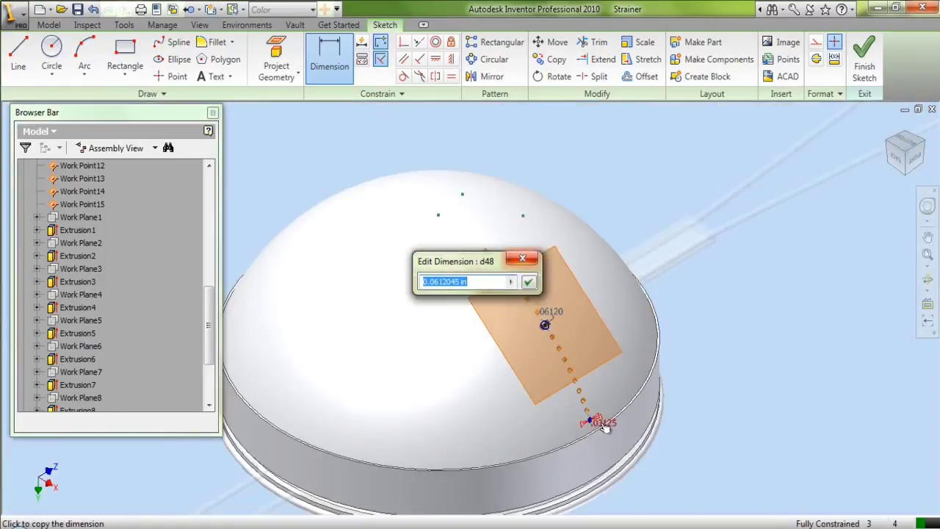
type("d21")
key("Return")
scroll(564, 232, "up", 5)
key("Escape")
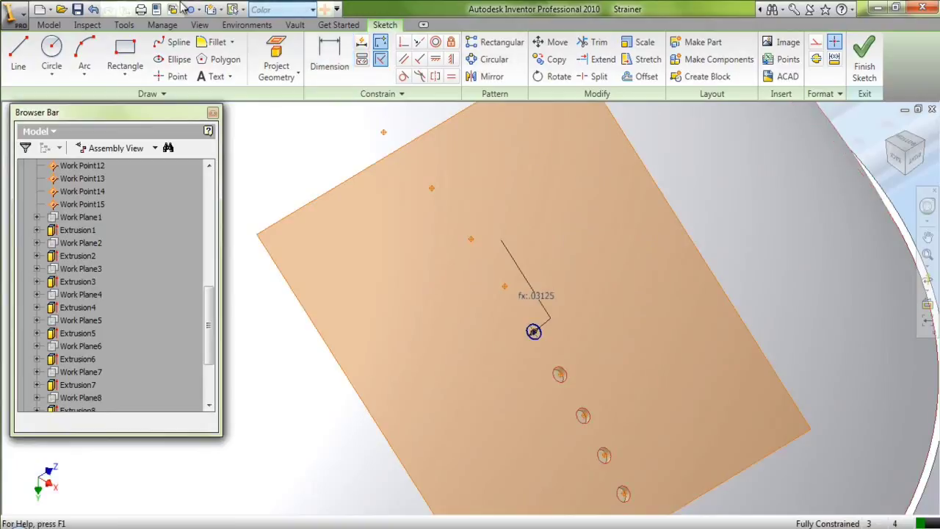
- Extrude the tenth hole's circle as a cut 1 in long, symmetric about the sketch plane, and hide its work plane
left_click(49, 26)
left_click(75, 52)
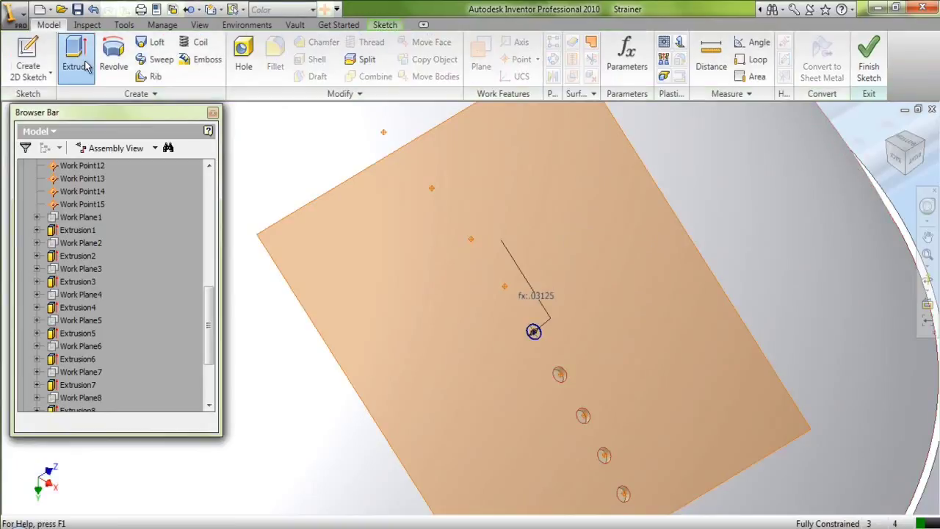
left_click(540, 332)
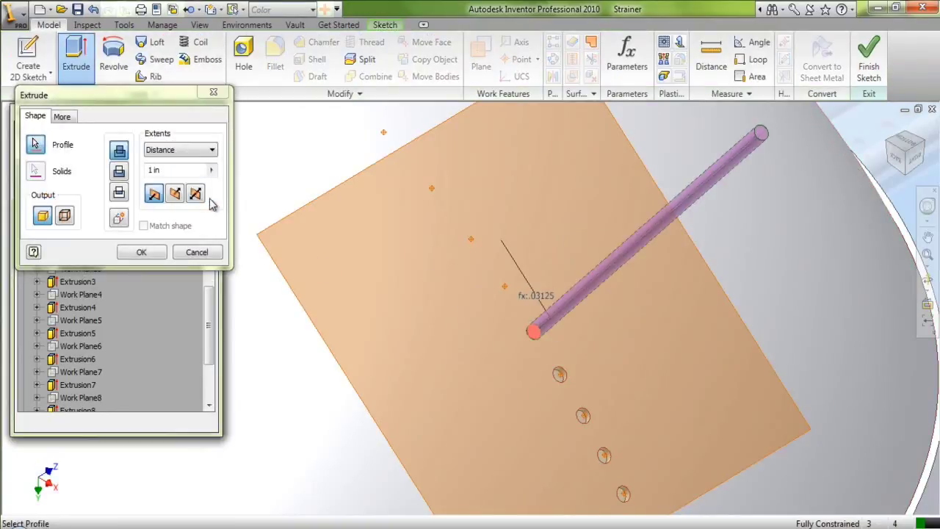
left_click(174, 195)
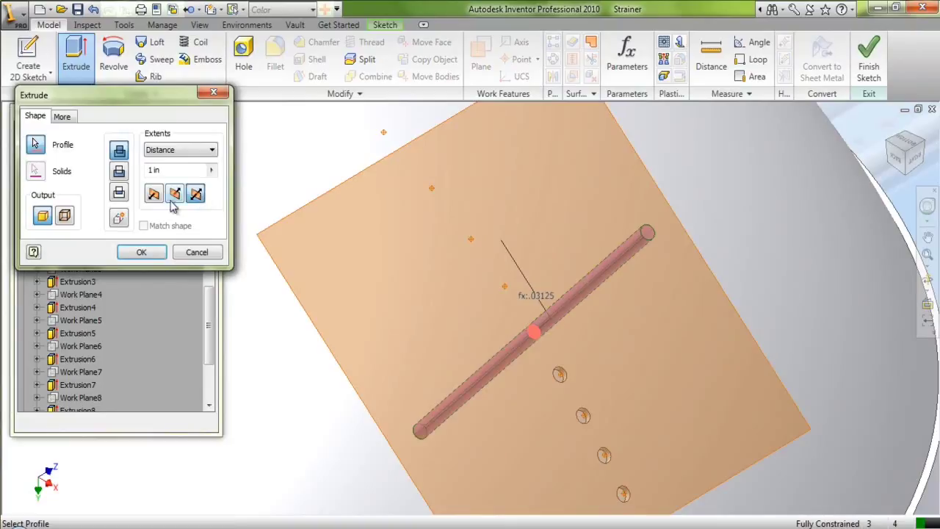
left_click(119, 171)
left_click(150, 253)
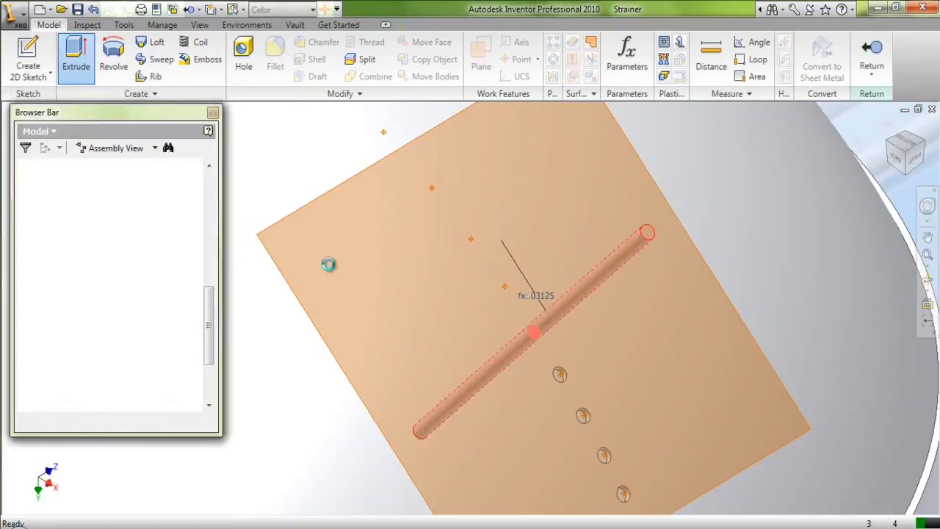
left_click(323, 199)
right_click(323, 199)
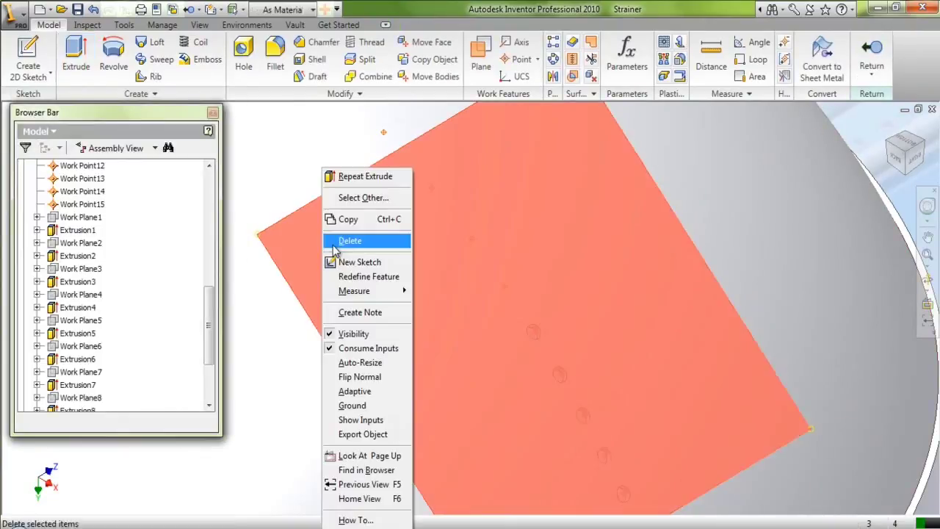
left_click(345, 334)
- Turn off the visibility of Sketch3 under Extrusion1
scroll(377, 264, "down", 5)
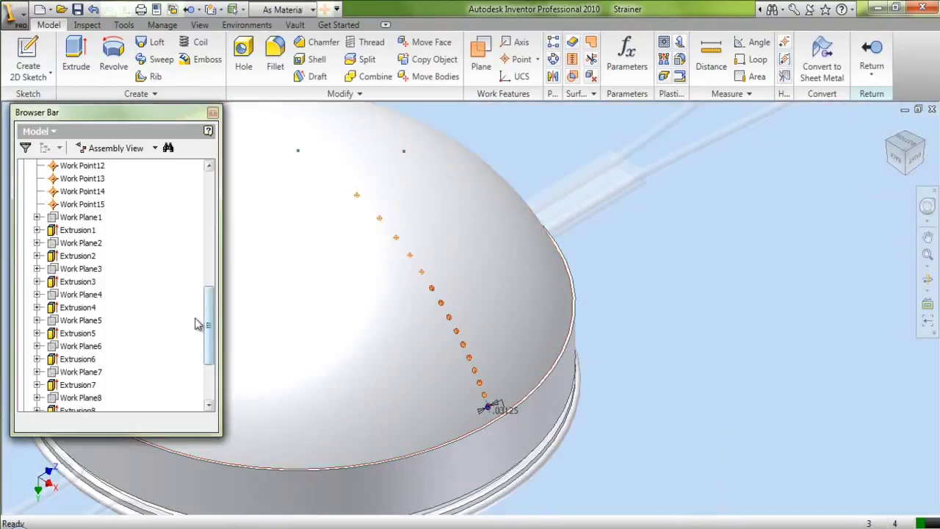
left_click(37, 230)
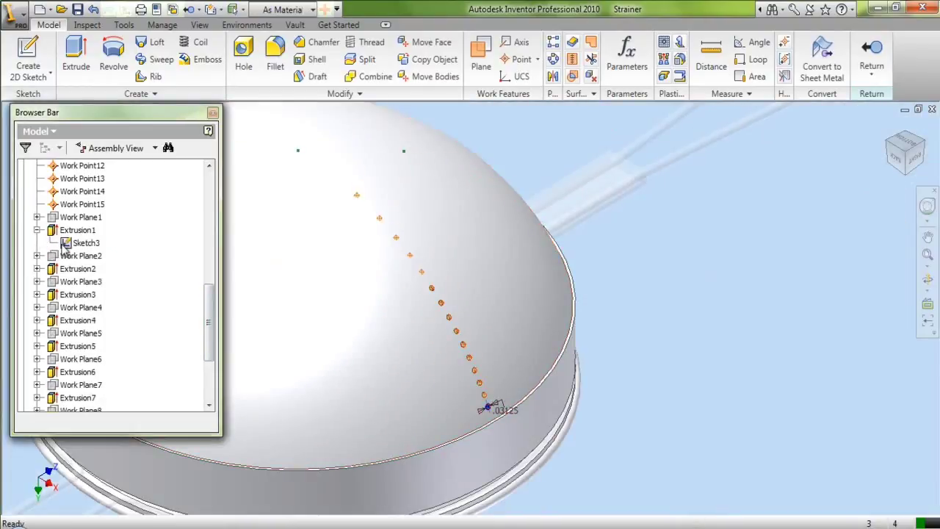
right_click(66, 246)
left_click(125, 426)
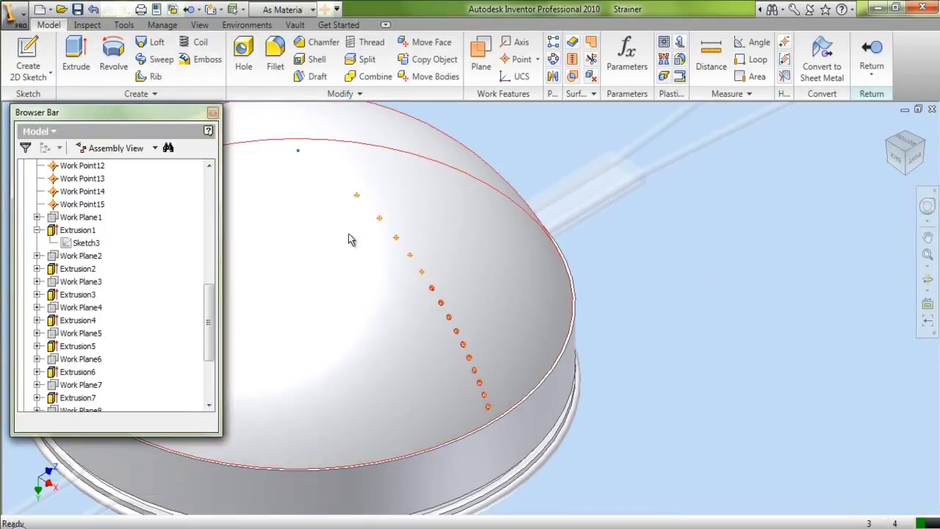
- Create a work plane on the dome surface at the work point above the tenth hole and start a sketch on it
scroll(402, 264, "up", 5)
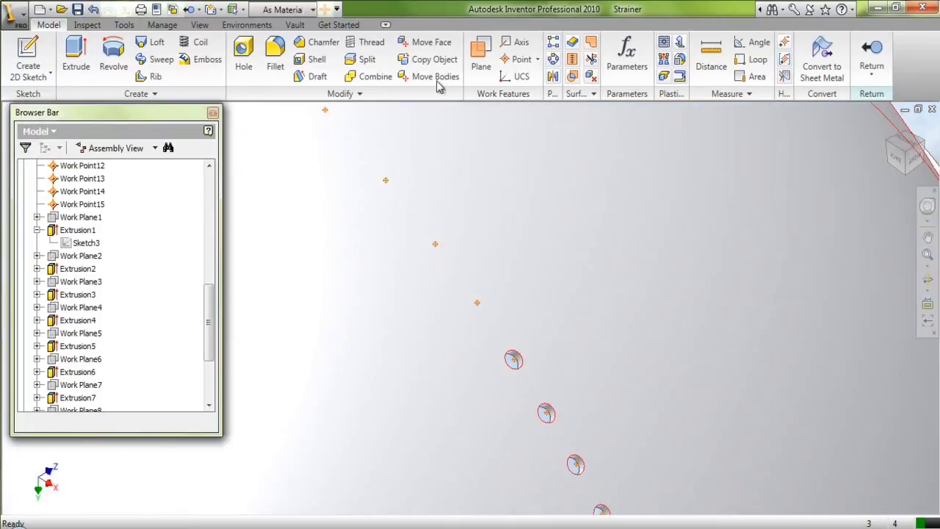
left_click(481, 52)
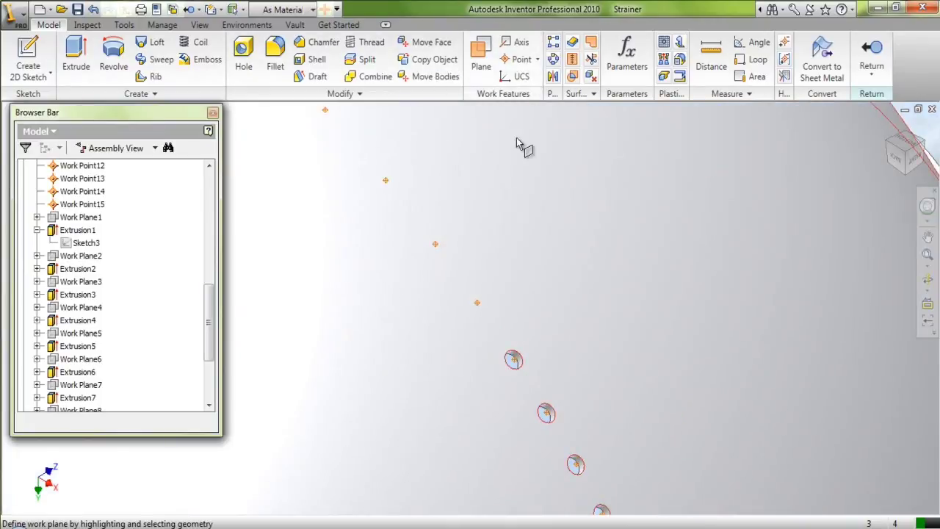
left_click(490, 308)
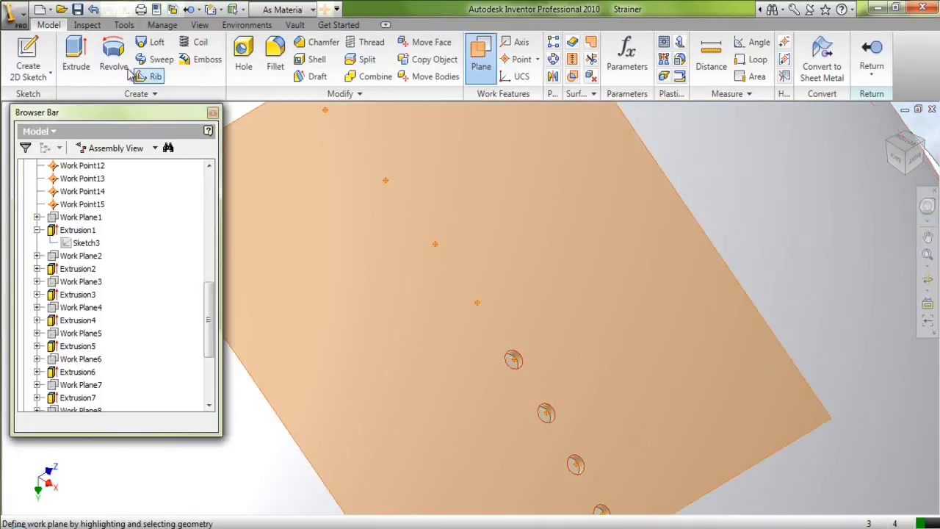
left_click(28, 55)
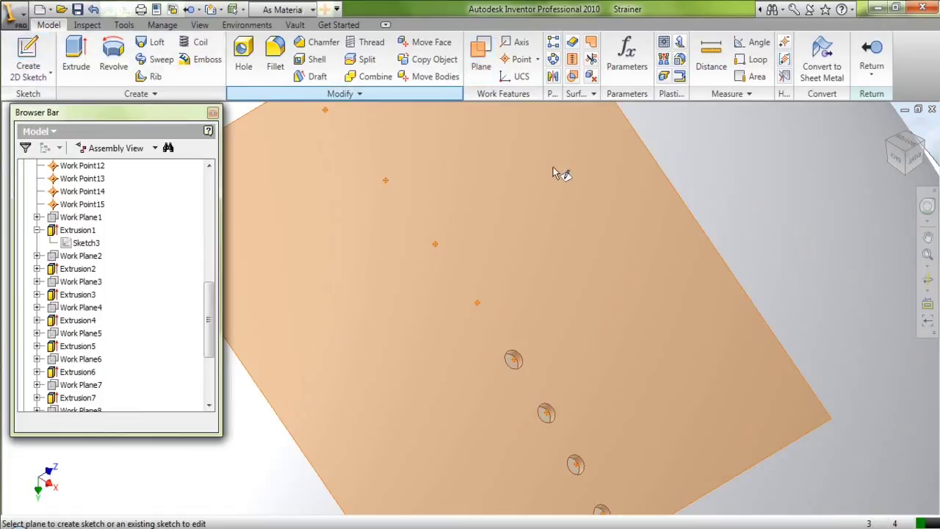
left_click(691, 217)
- Project the work point above the tenth hole and draw a circle about 0.064 in across centred on it
left_click(276, 62)
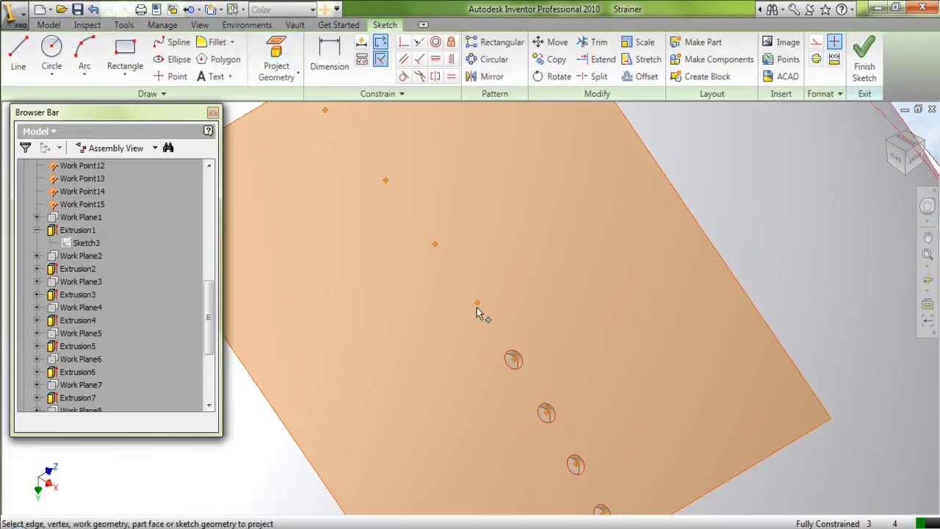
right_click(546, 216)
left_click(553, 218)
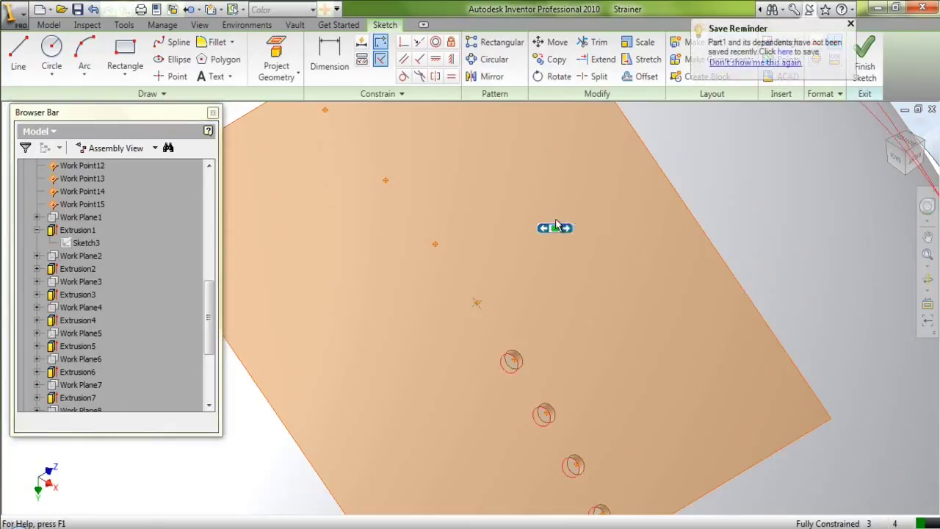
right_click(556, 230)
left_click(560, 260)
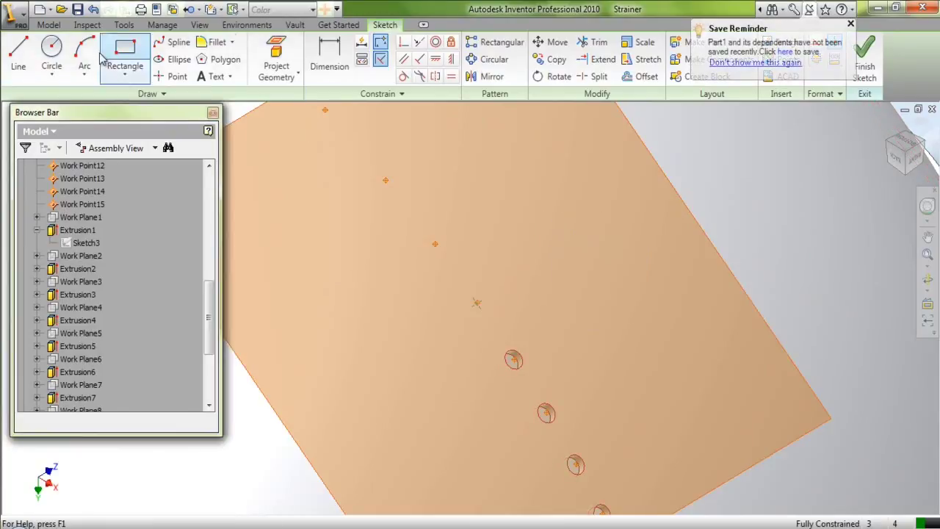
left_click(51, 59)
left_click(478, 304)
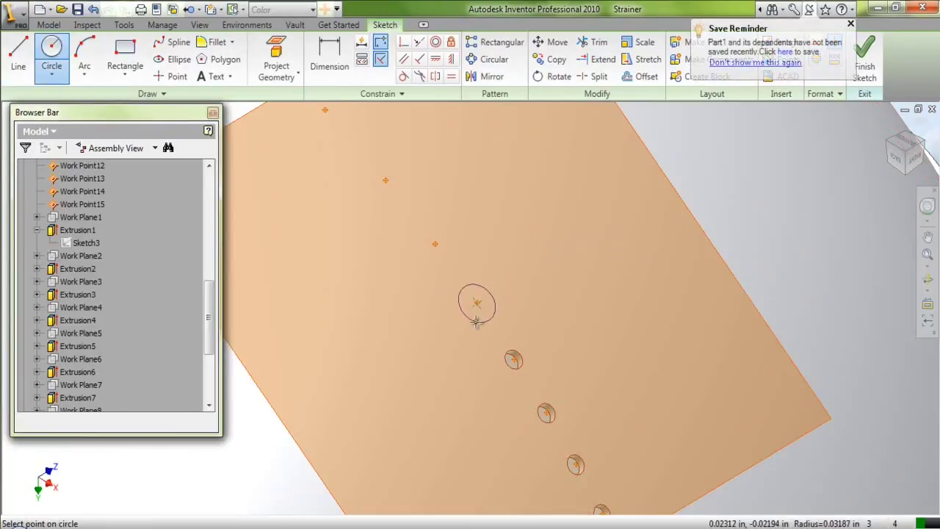
left_click(476, 321)
right_click(559, 286)
left_click(573, 330)
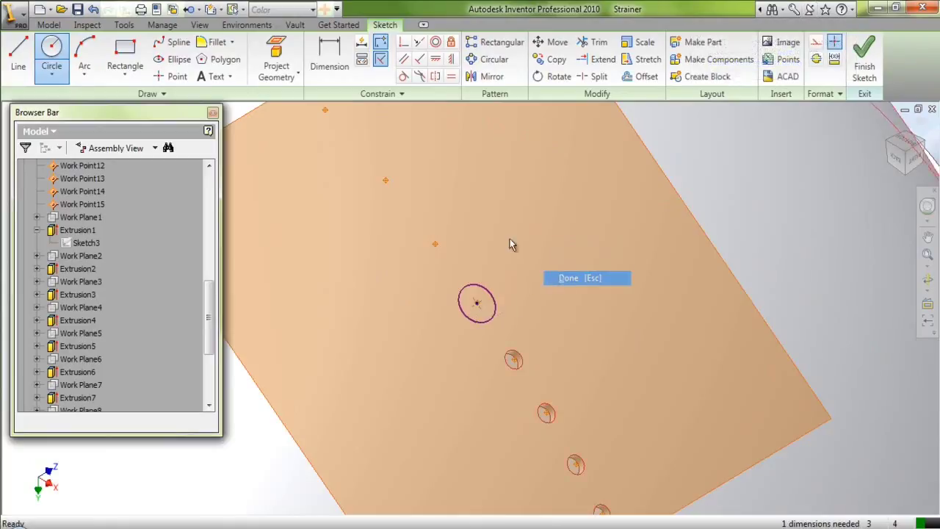
- Dimension the eleventh hole's circle and set its diameter to 0.03125 in by measuring the tenth hole's edge
left_click(356, 76)
left_click(497, 305)
left_click(523, 256)
left_click(558, 310)
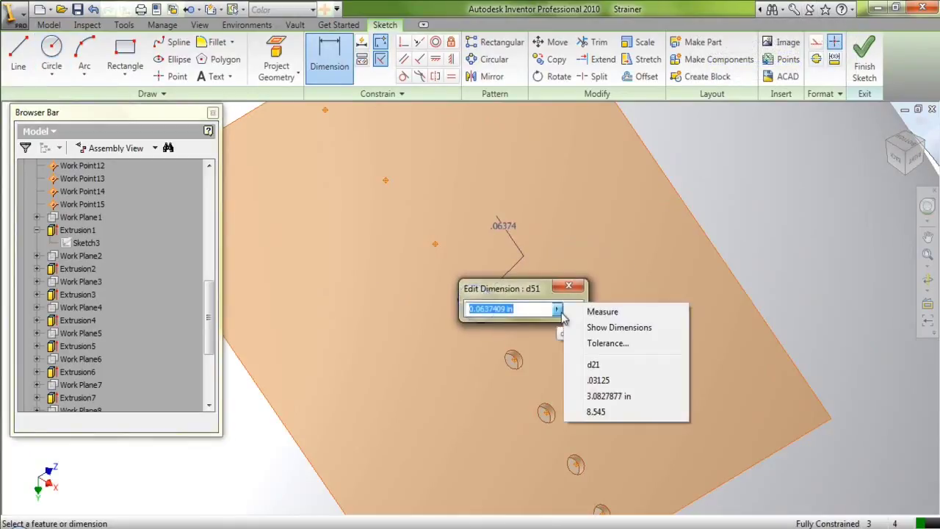
left_click(592, 314)
left_click(523, 364)
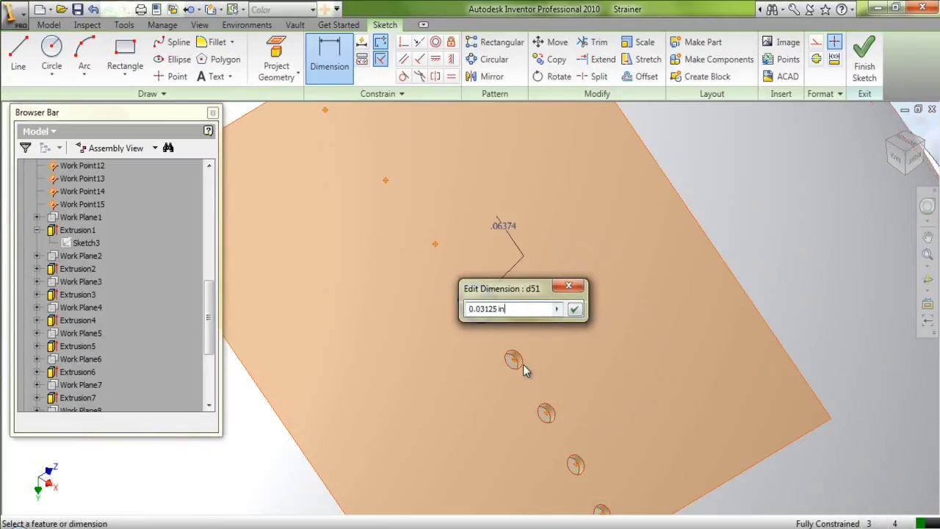
left_click(576, 310)
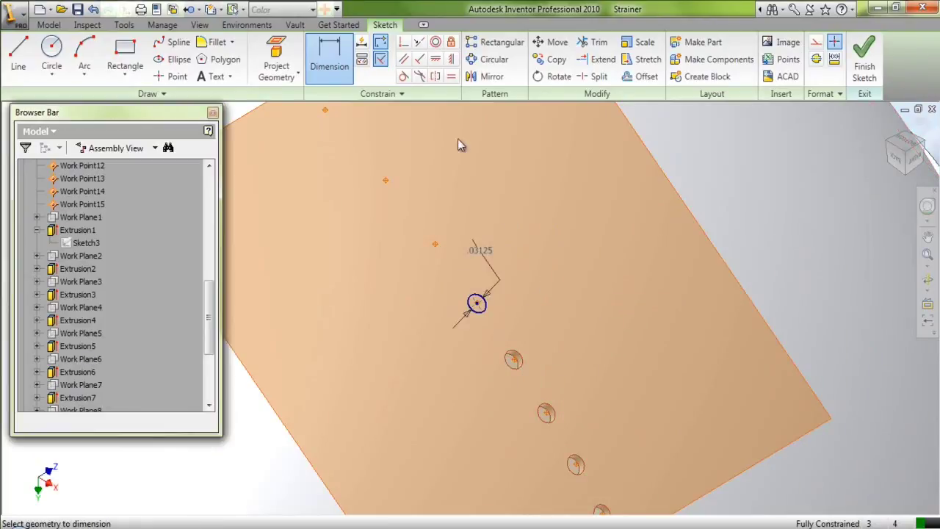
right_click(360, 158)
left_click(374, 158)
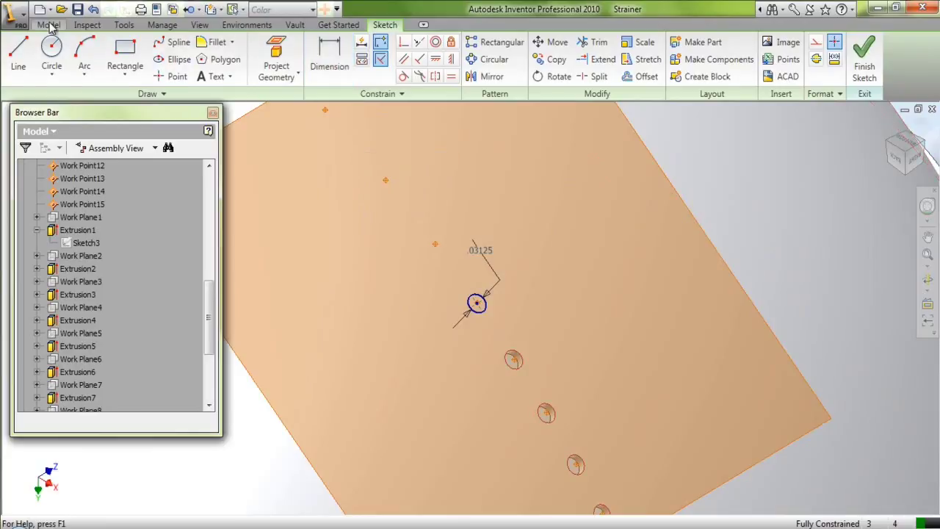
- Extrude the eleventh hole's circle as a symmetric 1 in cut through the dome
left_click(49, 25)
left_click(81, 59)
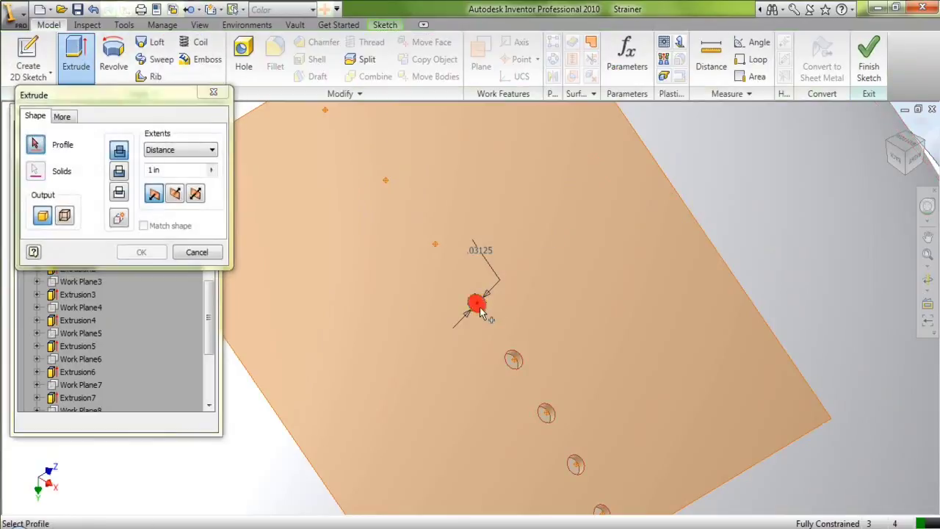
left_click(476, 309)
left_click(120, 170)
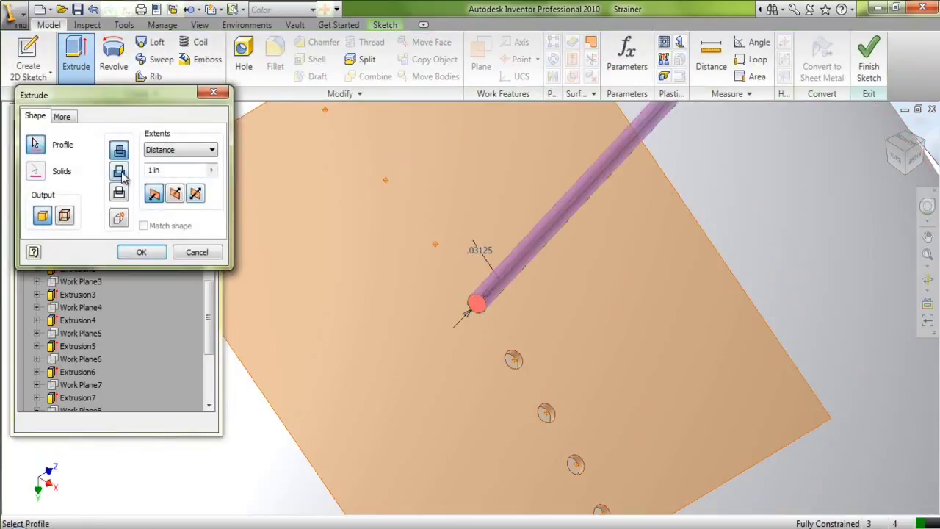
left_click(197, 192)
left_click(141, 252)
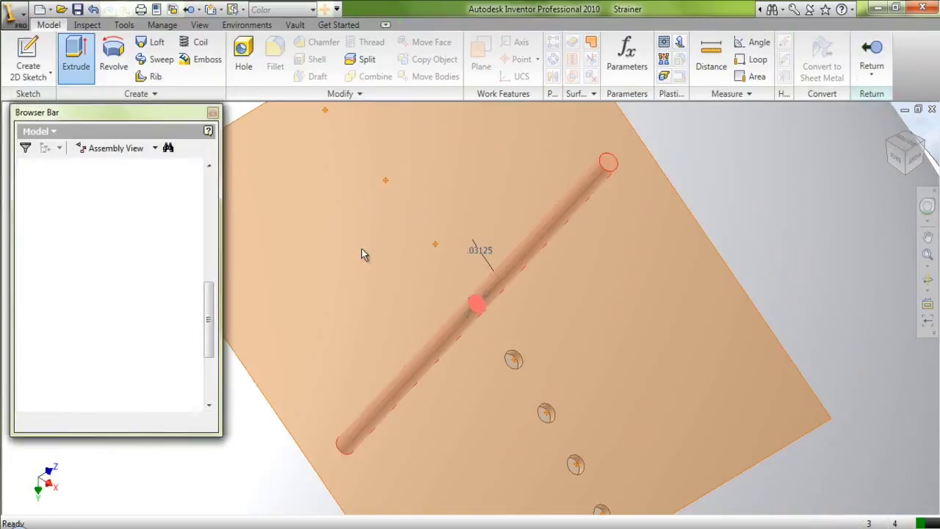
- Turn off the visibility of Work Plane11
left_click_drag(210, 321, 210, 361)
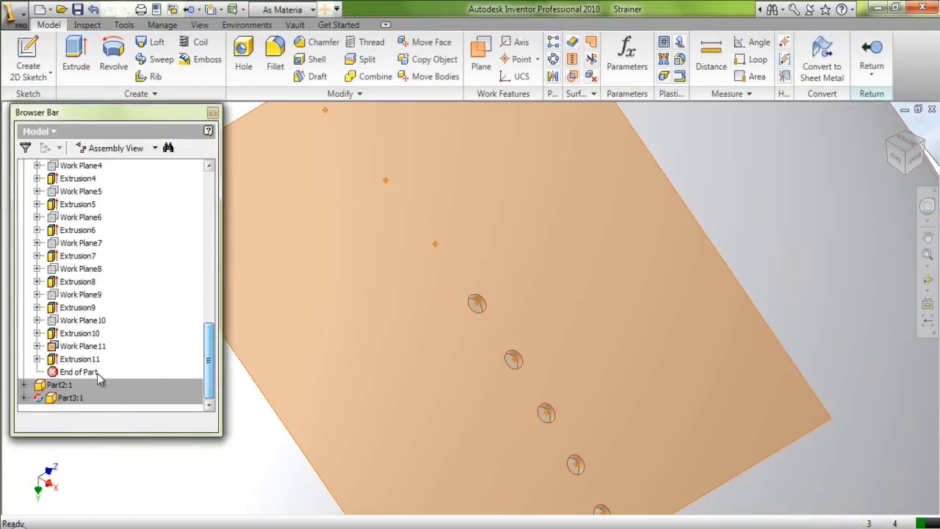
left_click(73, 348)
right_click(73, 348)
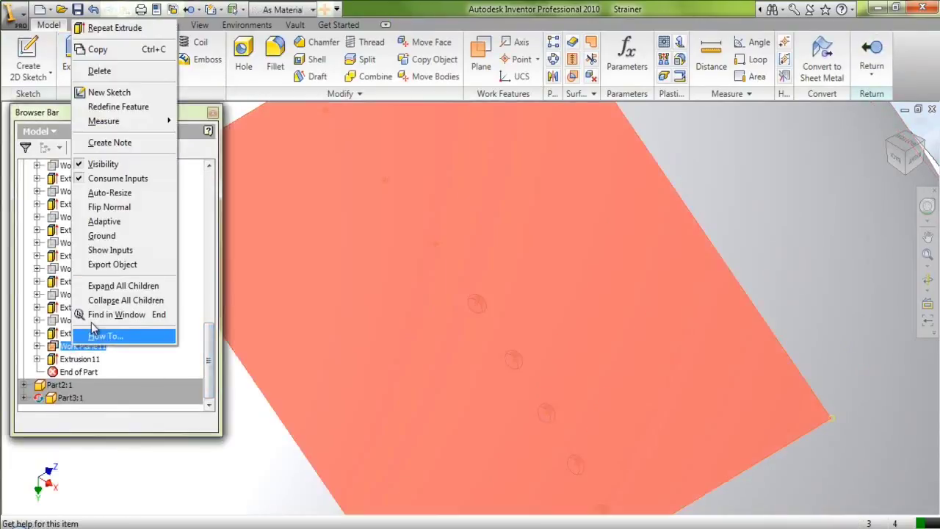
left_click(94, 165)
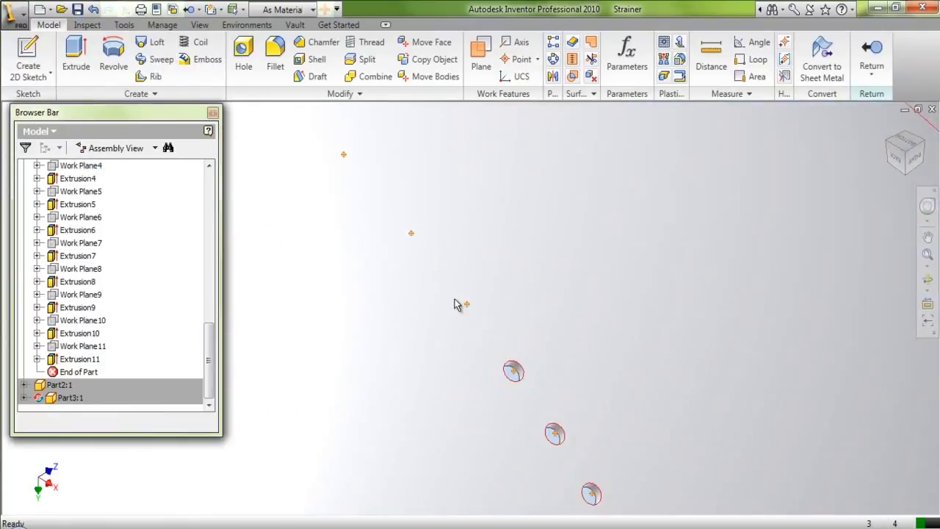
- Create a work plane on the dome surface at the work point above the eleventh hole and start a sketch on it
left_click(481, 59)
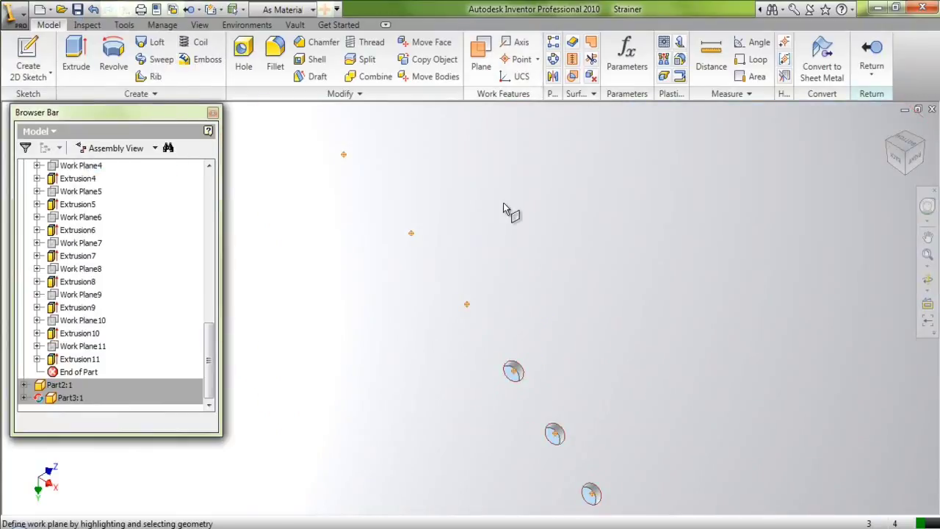
left_click(472, 308)
left_click(29, 52)
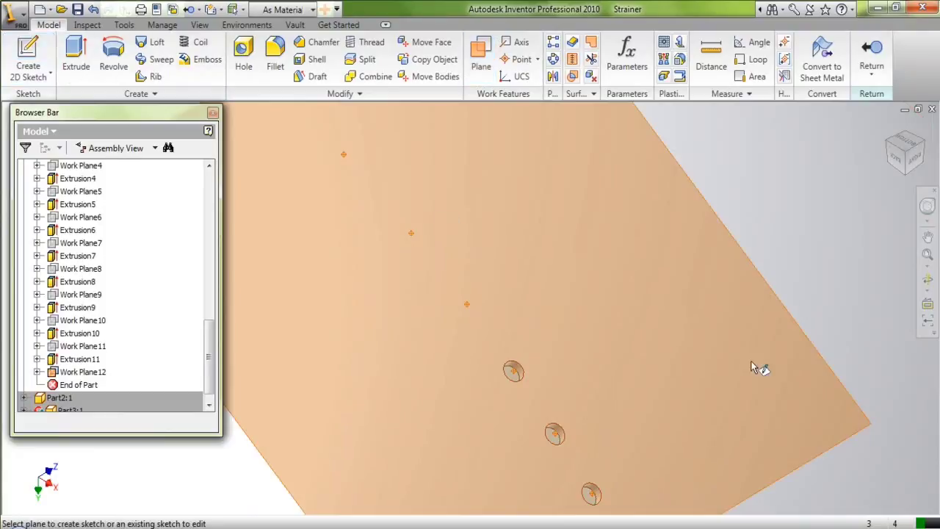
left_click(855, 438)
- Project the work point above the eleventh hole and draw a circle about 0.057 in across centred on it
left_click(276, 58)
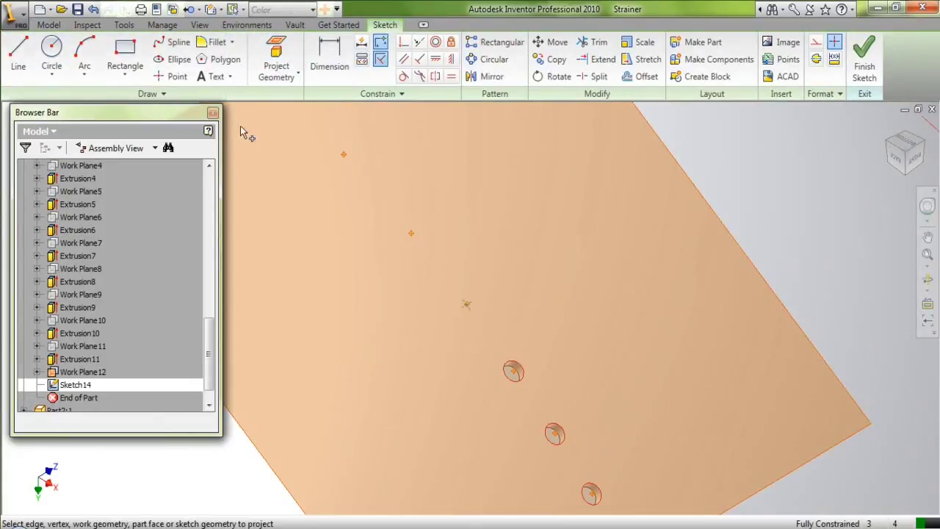
left_click(52, 53)
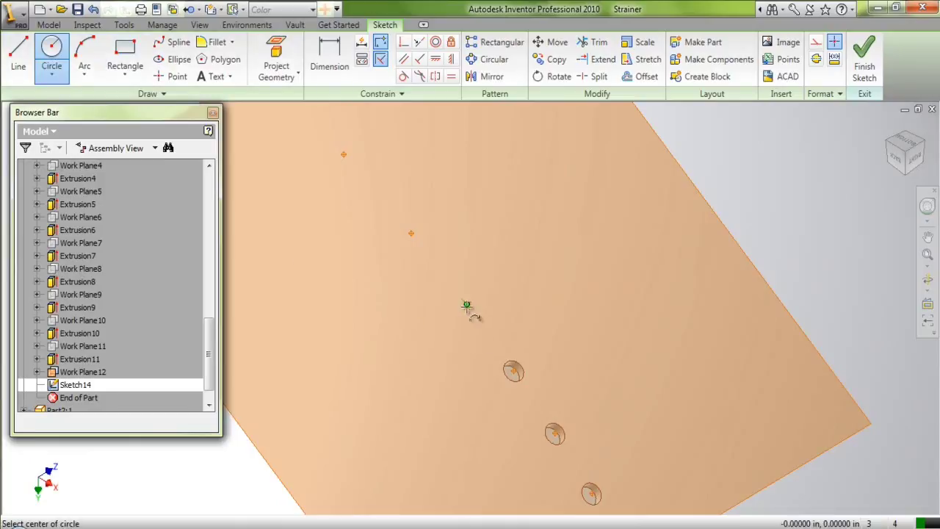
left_click(467, 305)
left_click(479, 320)
key("Escape")
- Dimension the twelfth hole's circle and set its diameter to 0.03125 in by measuring the eleventh hole's edge
key("d")
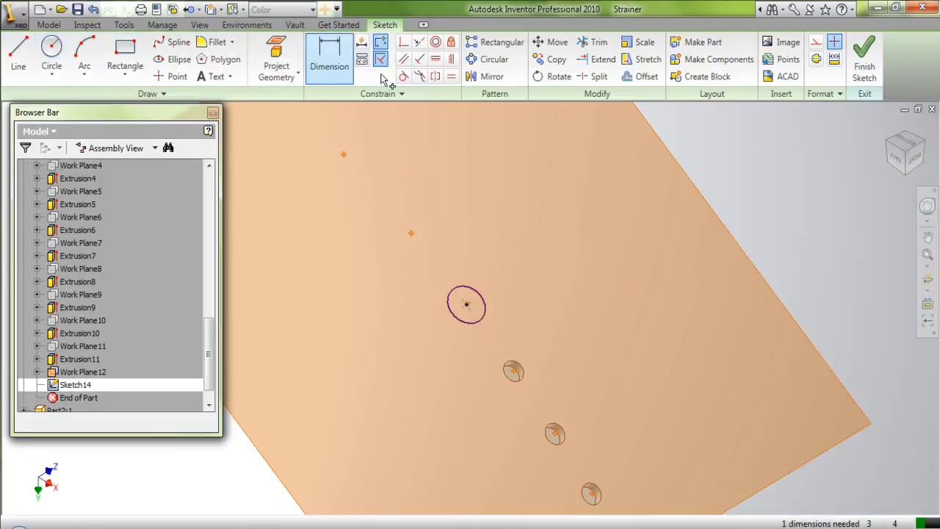
left_click(486, 280)
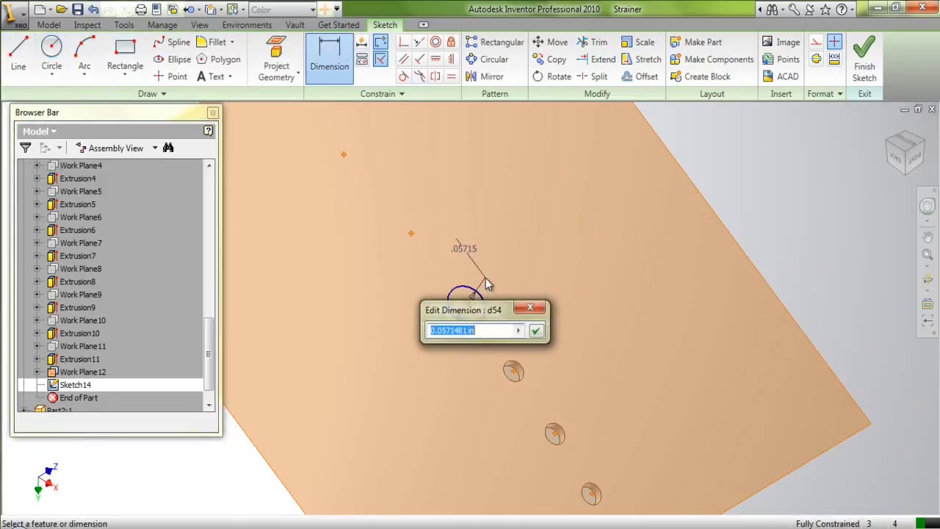
left_click(518, 331)
left_click(562, 333)
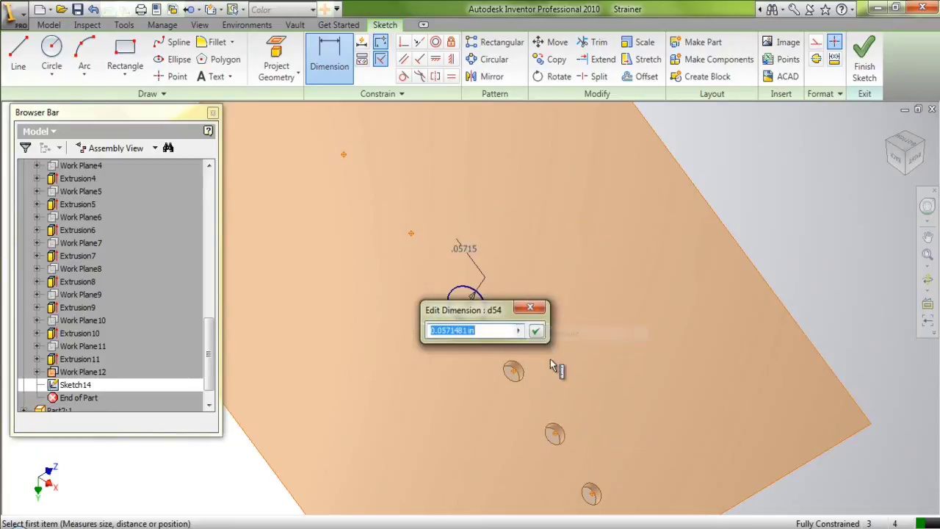
left_click(523, 375)
left_click(536, 332)
right_click(524, 258)
left_click(565, 214)
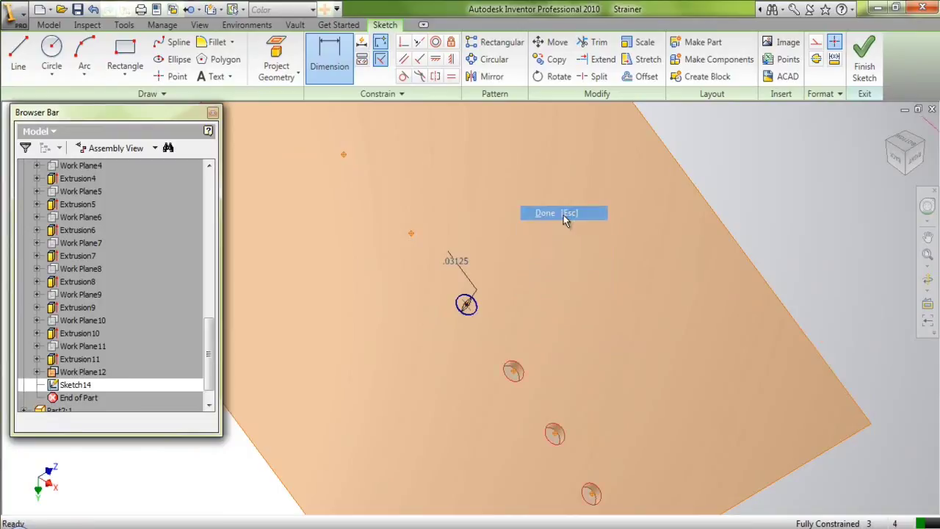
- Extrude the twelfth hole's circle as a symmetric 1 in cut through the dome and turn off the visibility of Work Plane12
left_click(49, 24)
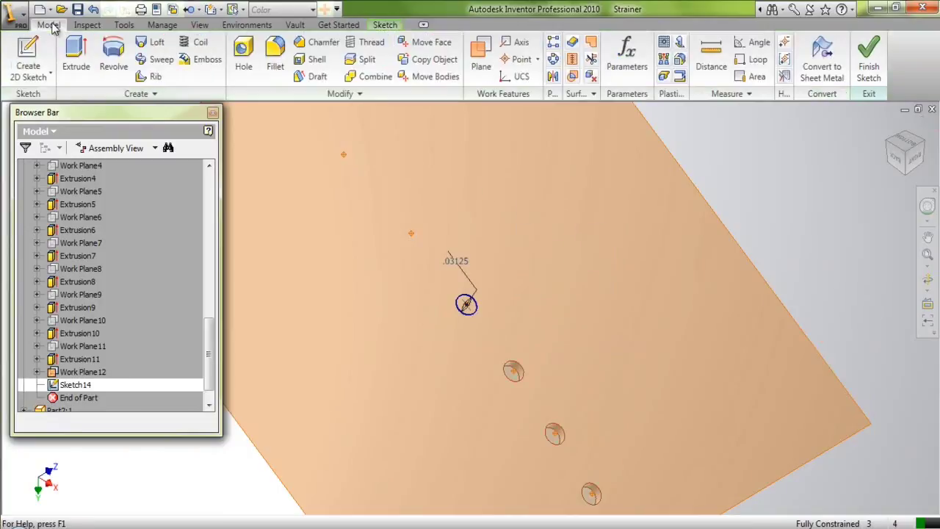
left_click(76, 57)
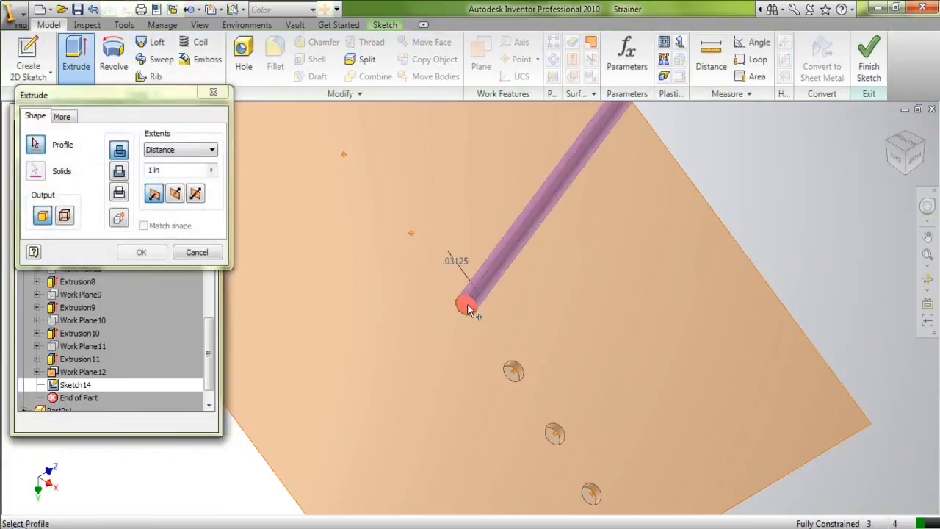
left_click(119, 171)
left_click(196, 194)
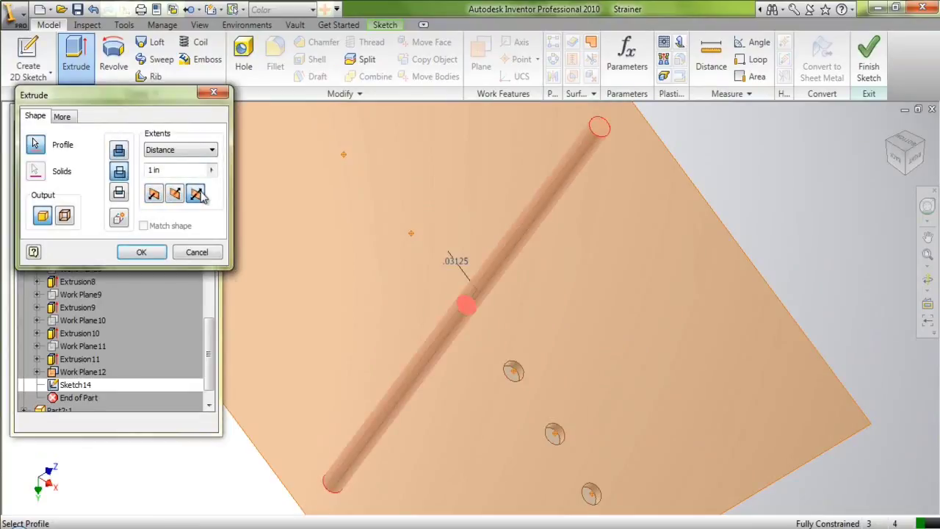
left_click(145, 253)
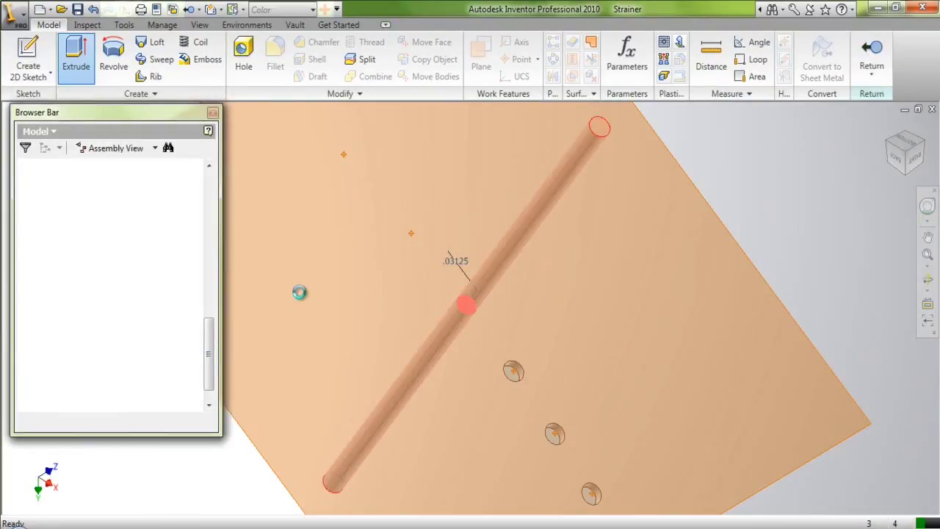
right_click(103, 373)
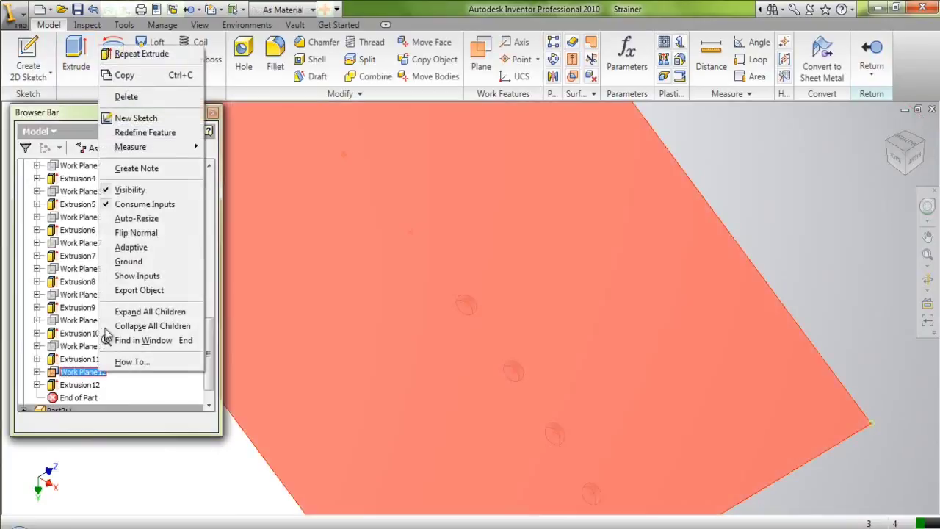
left_click(130, 190)
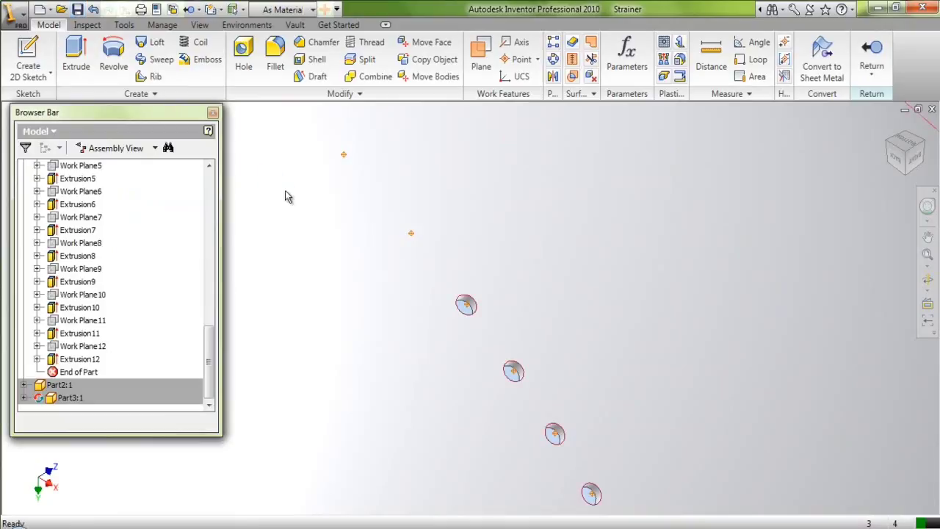
- Create a work plane on the dome surface at the work point above the twelfth hole and start a sketch on it
left_click(481, 52)
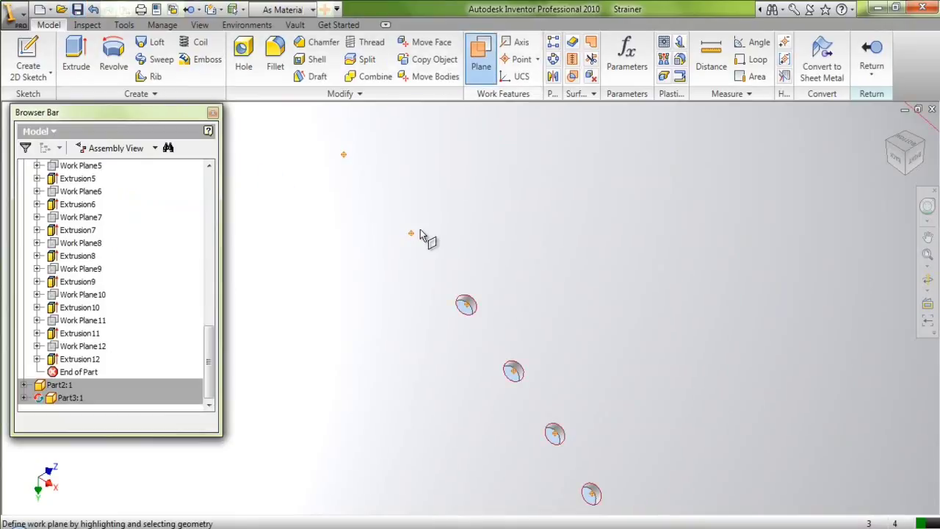
left_click(410, 235)
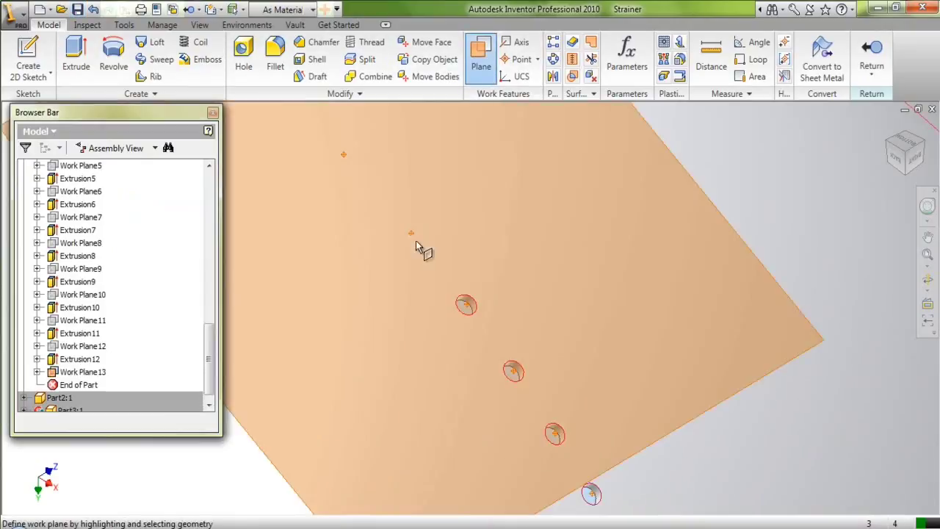
left_click(29, 55)
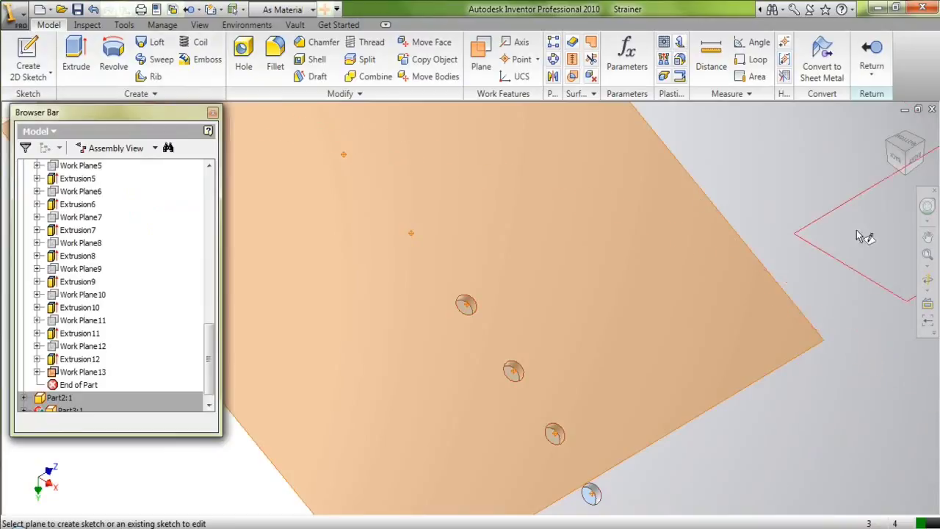
left_click(800, 313)
- Project the work point above the twelfth hole and draw a circle about 0.081 in across centred on it
left_click(276, 55)
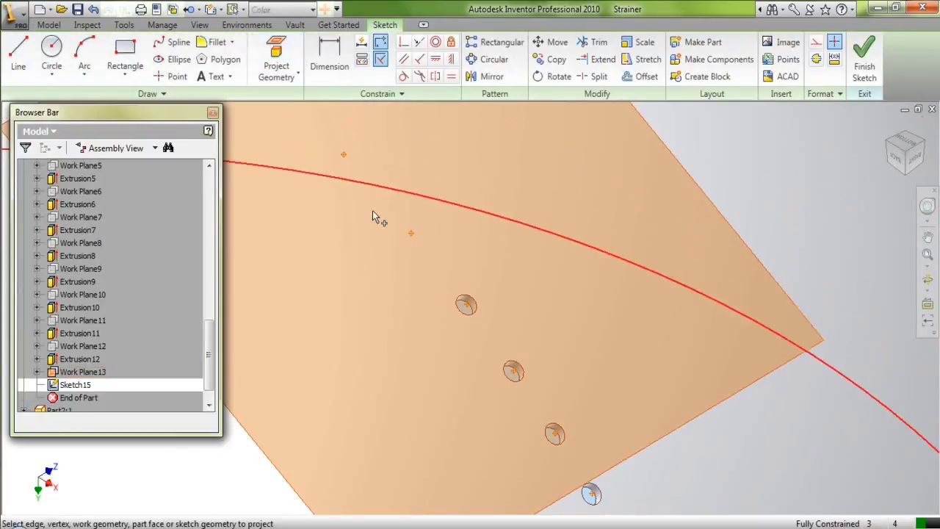
left_click(410, 235)
left_click(51, 55)
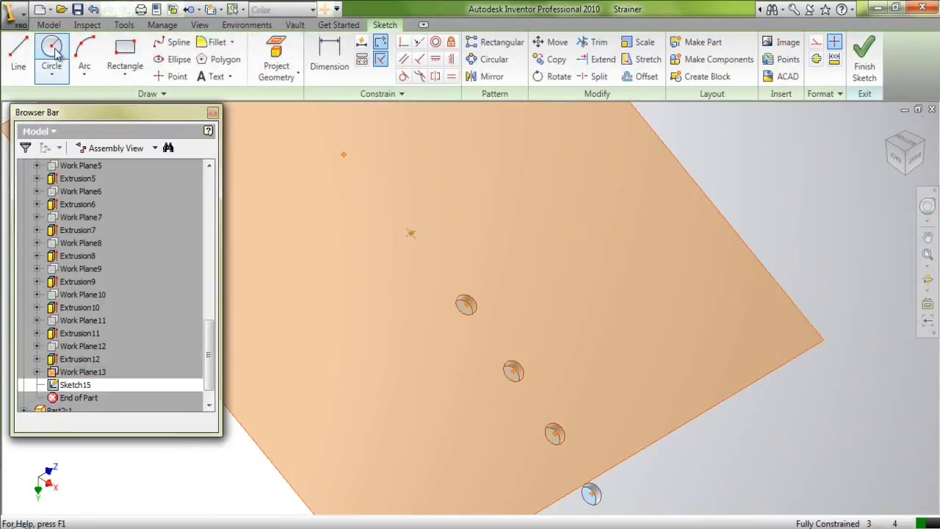
left_click(412, 234)
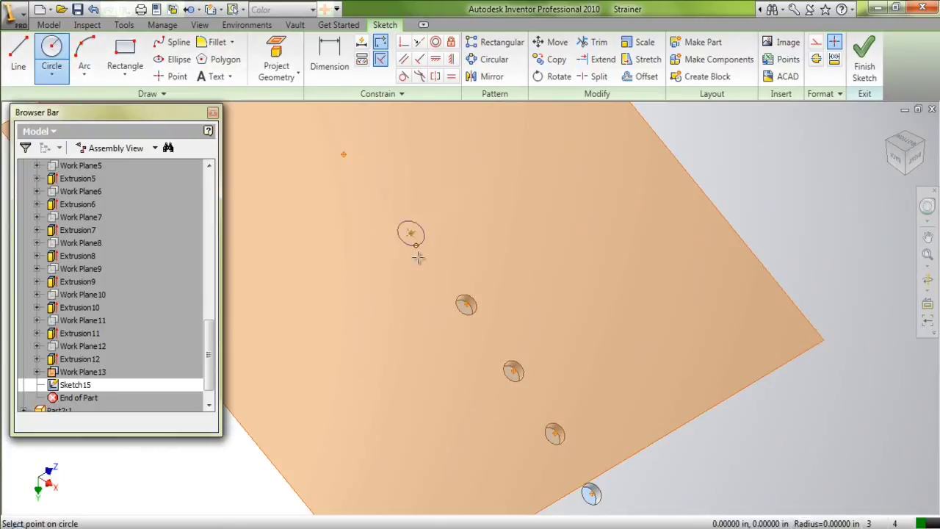
left_click(418, 259)
- Dimension the thirteenth hole's circle and set its diameter to 0.03125 in by measuring the twelfth hole's edge
key("d")
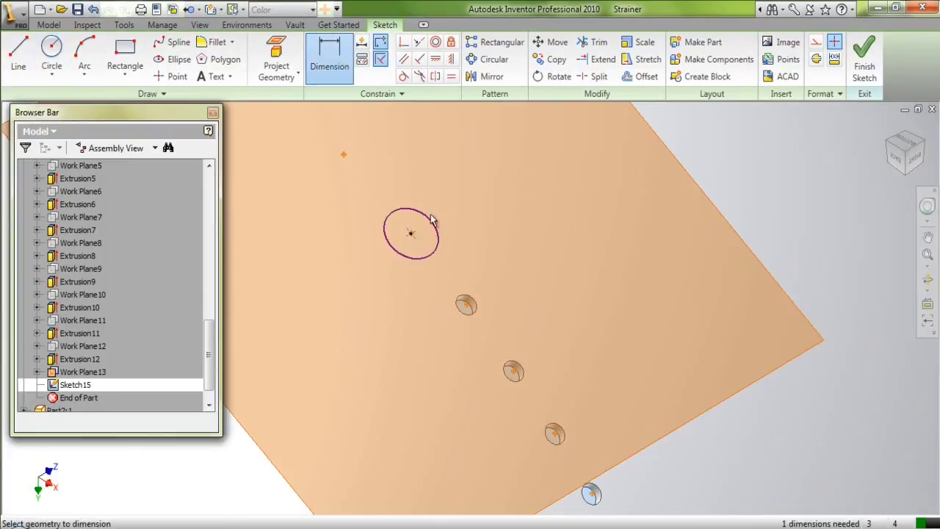
left_click(431, 218)
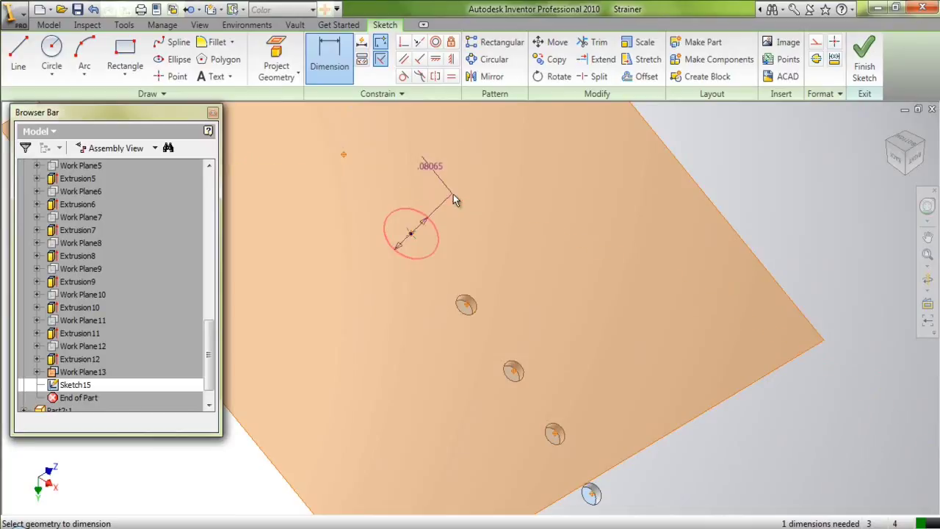
left_click(452, 194)
left_click(485, 246)
left_click(549, 248)
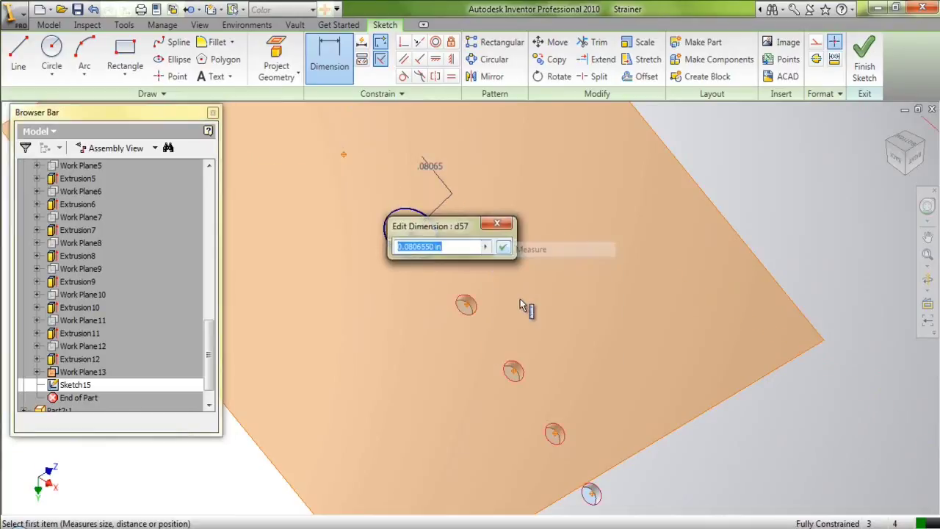
left_click(470, 306)
left_click(504, 248)
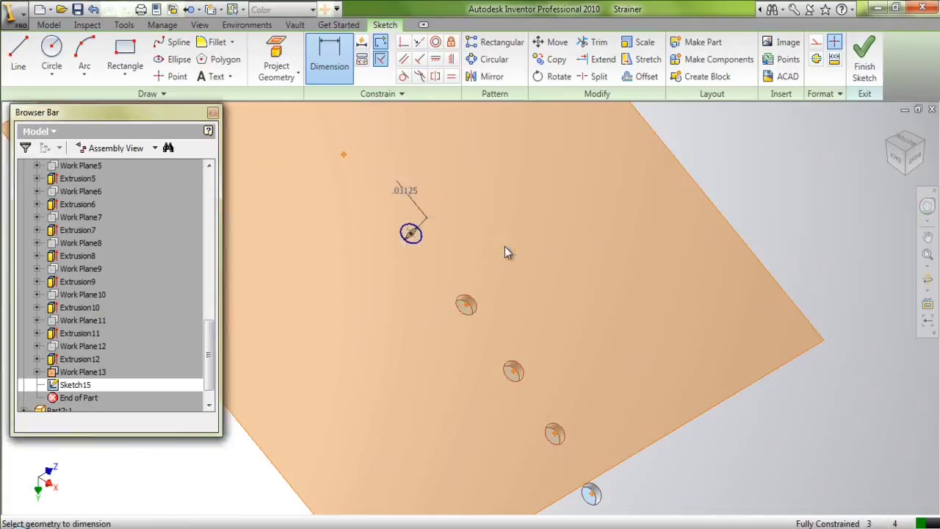
right_click(523, 200)
left_click(544, 207)
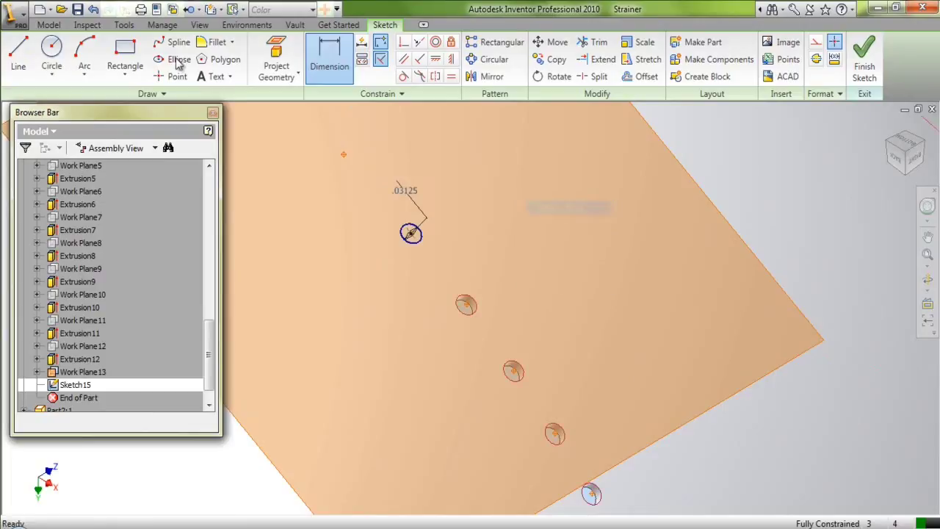
- Extrude the thirteenth hole's circle as a symmetric 1 in cut through the dome
left_click(48, 24)
left_click(75, 55)
left_click(413, 231)
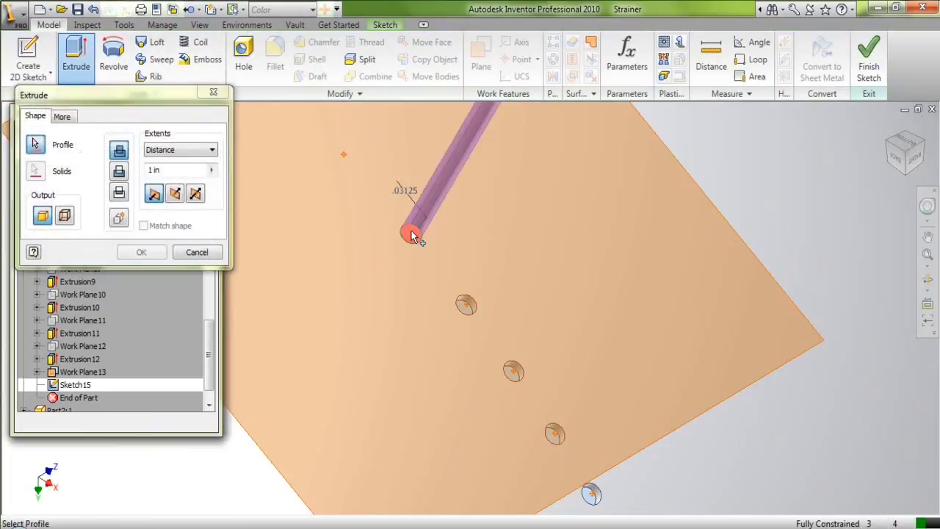
left_click(118, 171)
left_click(196, 193)
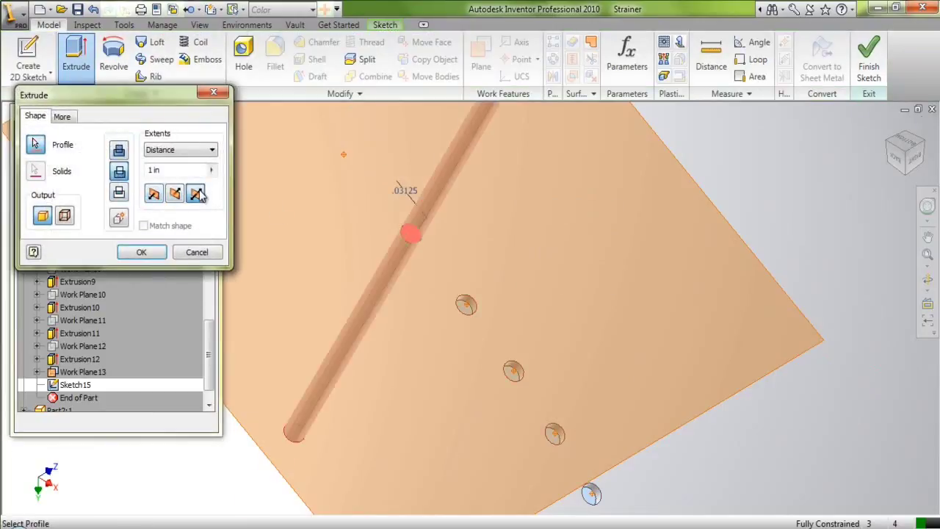
left_click(151, 252)
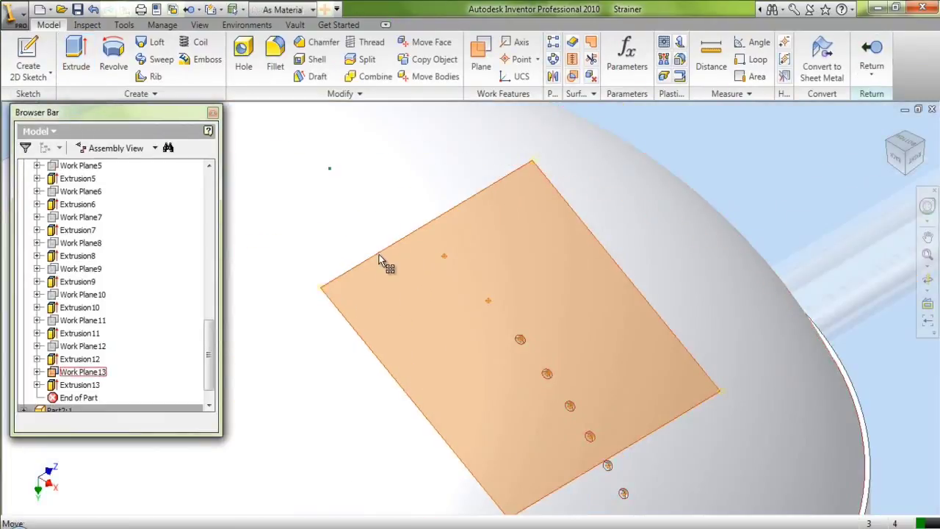
- Hide the thirteenth hole's work plane
left_click(379, 259)
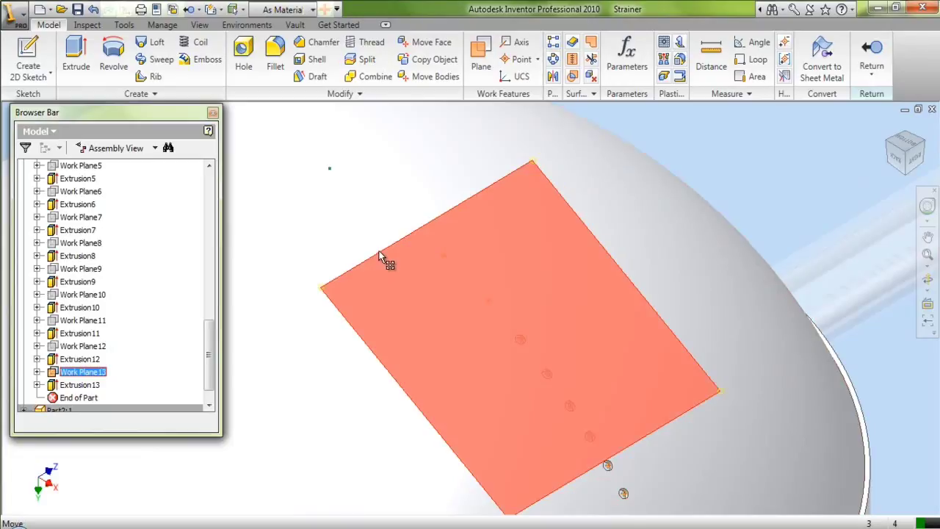
right_click(380, 258)
left_click(400, 331)
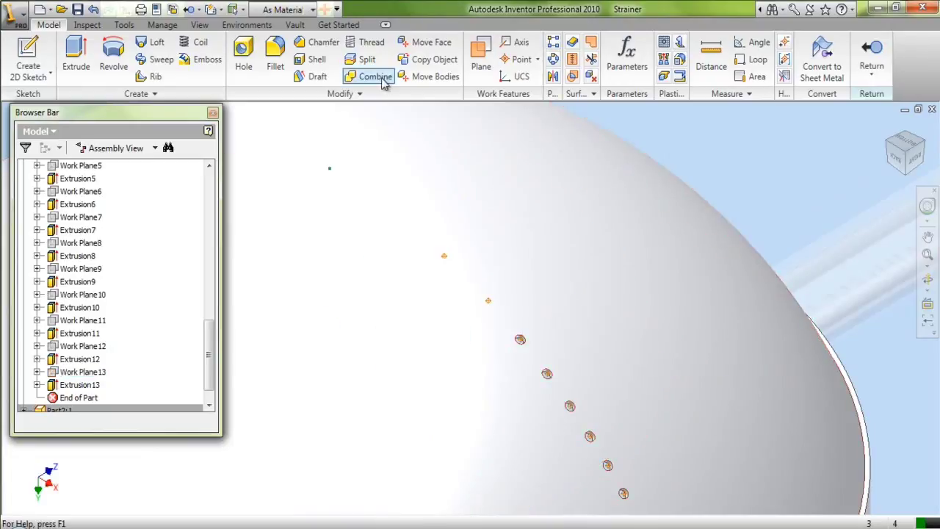
- Create a work plane on the dome surface at the work point above the thirteenth hole and start a sketch on it
left_click(481, 55)
left_click(489, 303)
left_click(497, 316)
key("s")
left_click(489, 136)
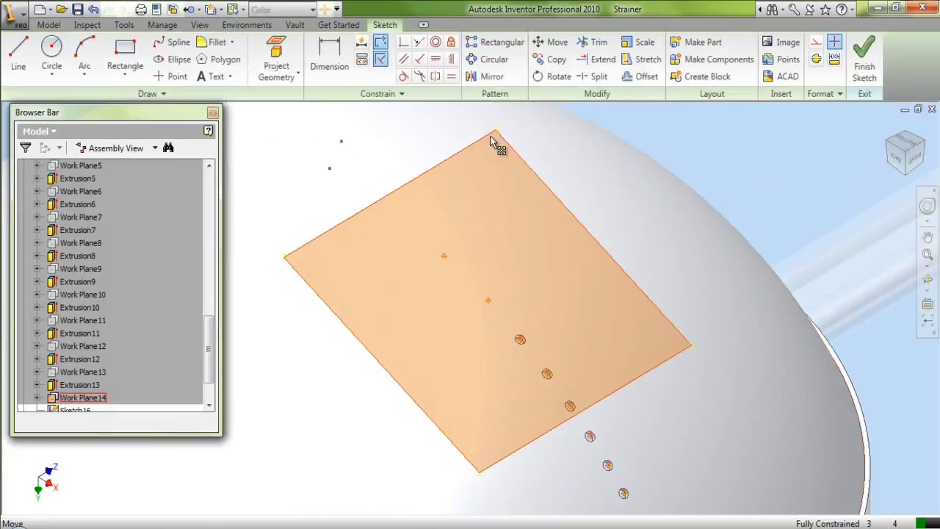
- Project the work point above the thirteenth hole and draw a circle about 0.053 in across centred on it
left_click(276, 60)
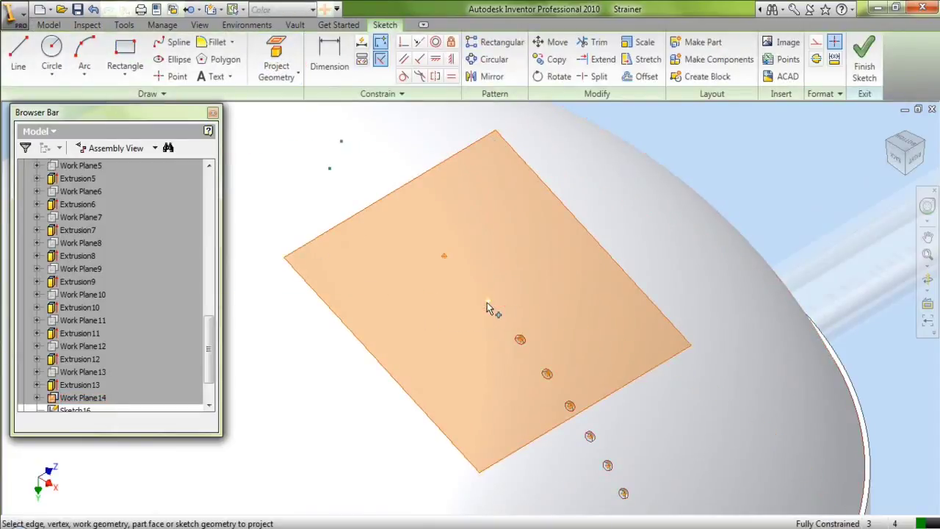
left_click(51, 52)
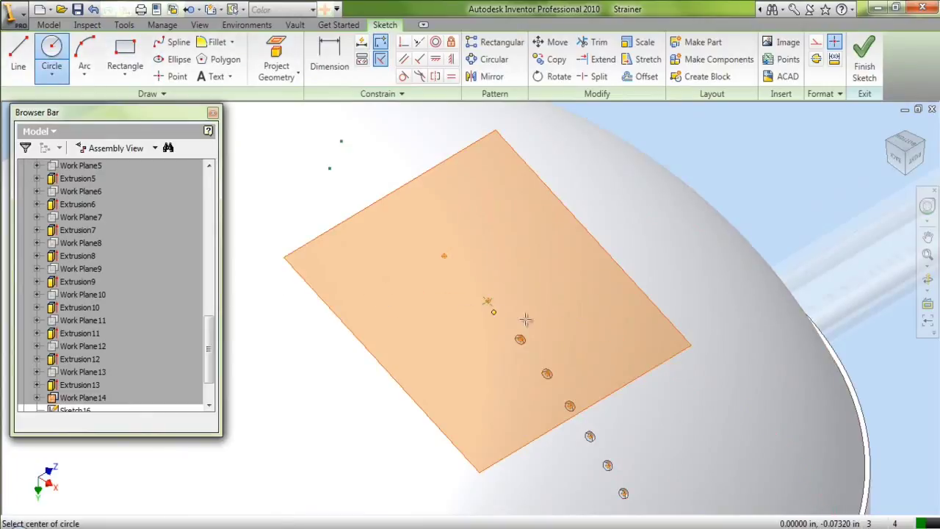
scroll(509, 314, "up", 3)
left_click(462, 287)
left_click(469, 302)
- Dimension the fourteenth hole's circle and set its diameter to 0.03125 in by measuring the thirteenth hole's edge
key("d")
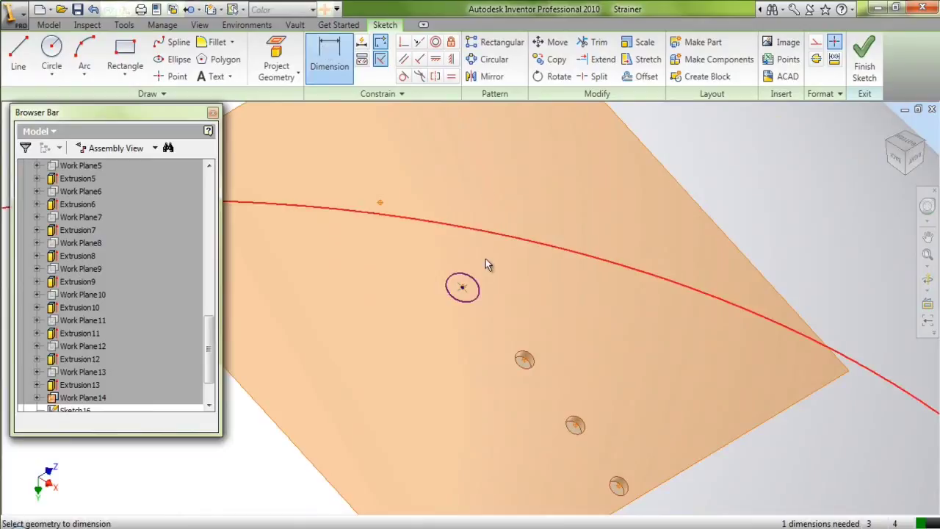
left_click(481, 294)
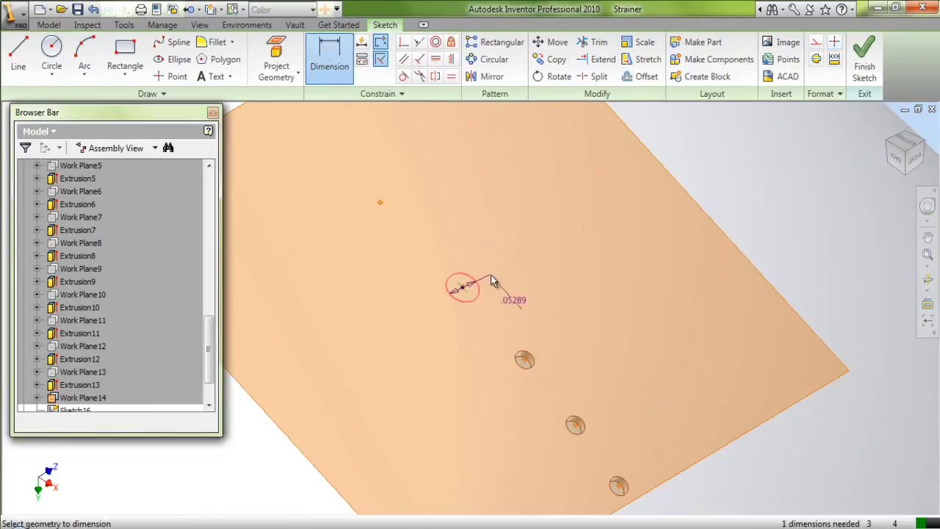
left_click(490, 274)
left_click(523, 327)
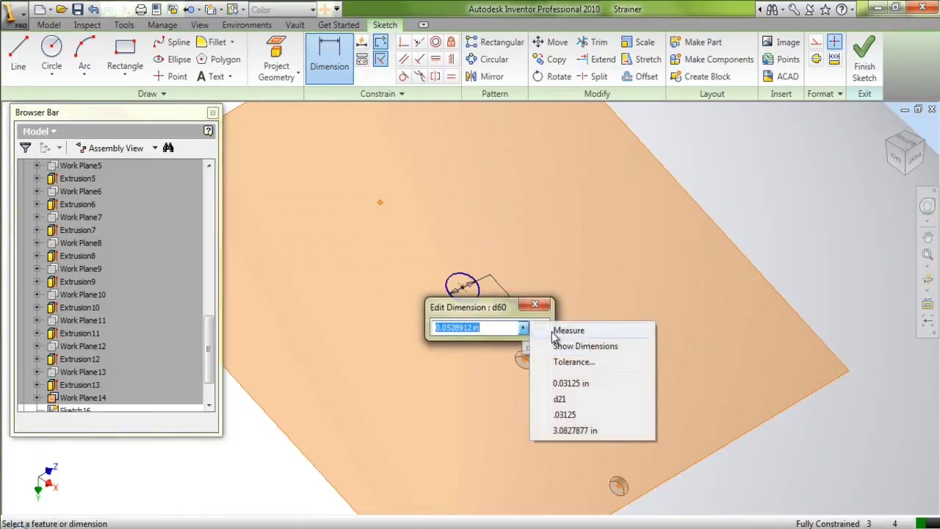
left_click(559, 327)
left_click(533, 368)
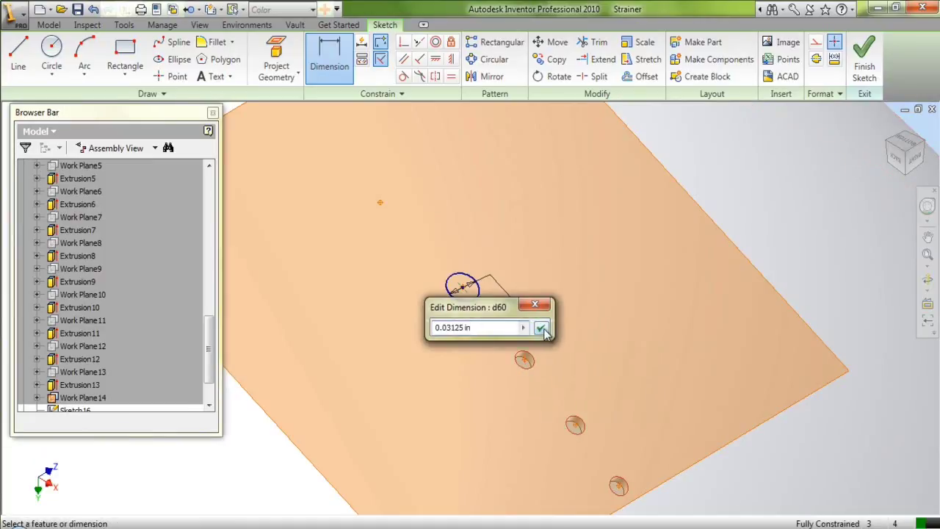
left_click(542, 329)
right_click(526, 206)
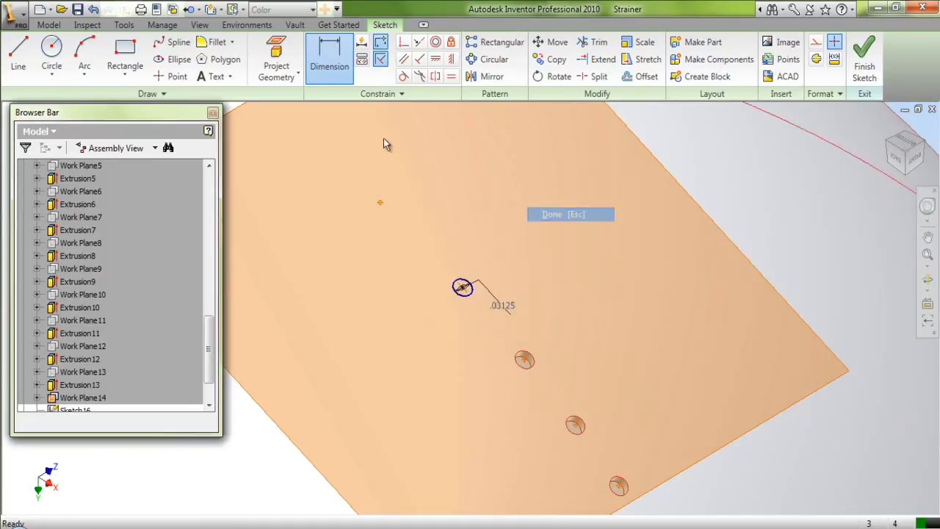
key("Escape")
- Extrude the fourteenth hole's circle as a symmetric 1 in cut through the dome and hide its work plane
left_click(48, 25)
left_click(76, 58)
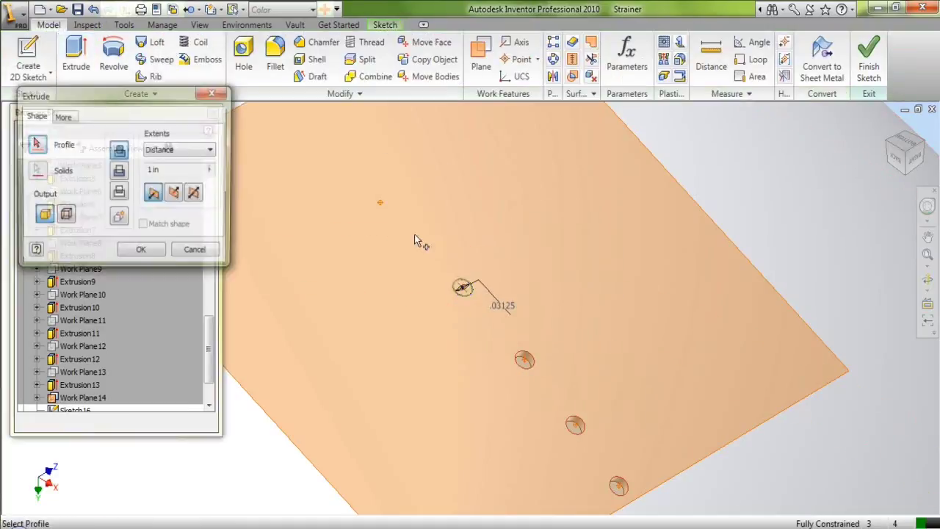
left_click(119, 172)
left_click(196, 194)
left_click(141, 252)
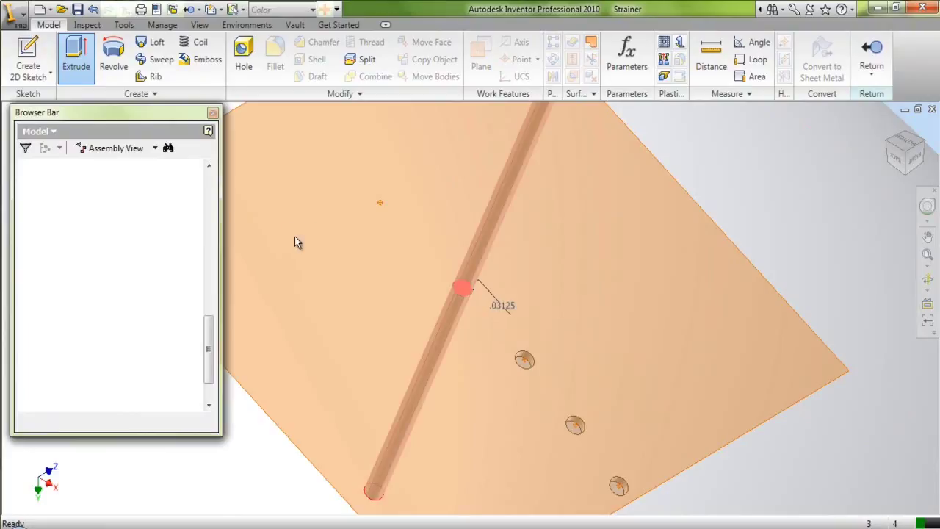
scroll(110, 352, "down", 2)
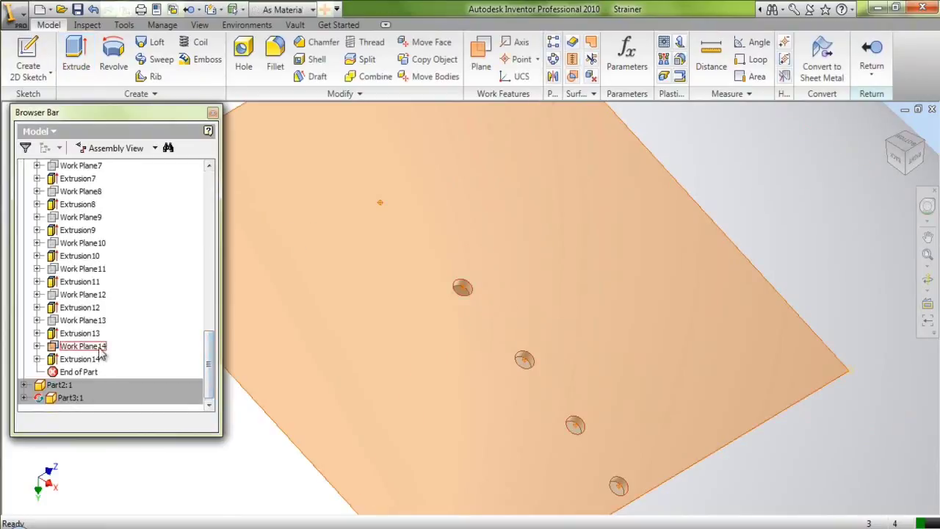
right_click(101, 354)
left_click(143, 168)
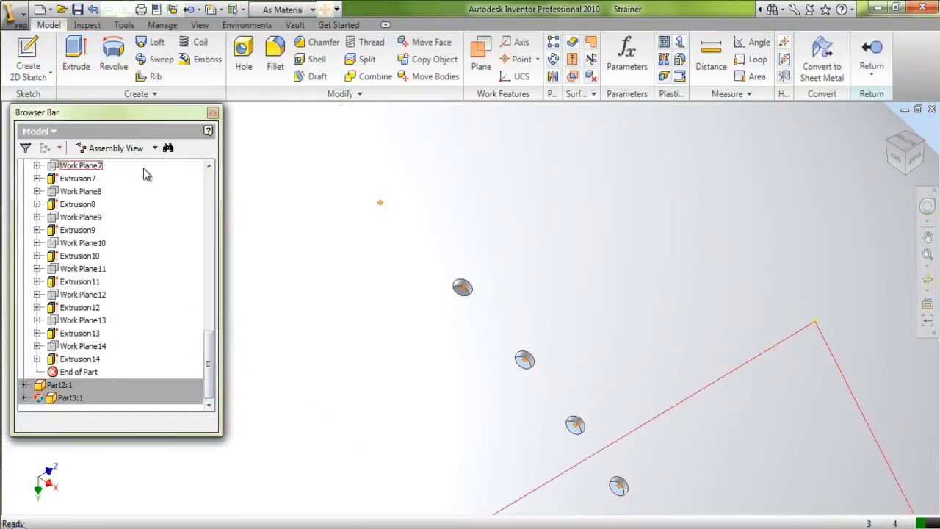
- Create a work plane on the dome surface at the last work point above the fourteenth hole and start a sketch on it
left_click(481, 55)
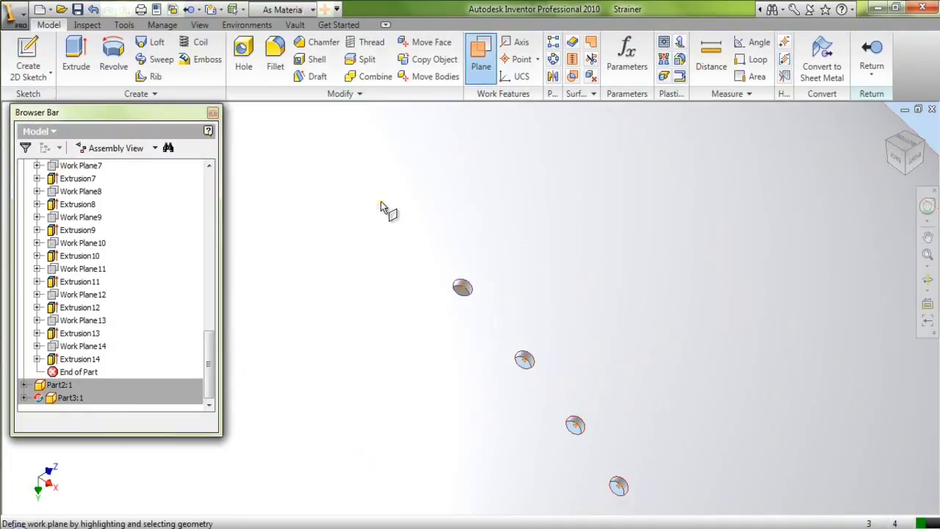
left_click(382, 206)
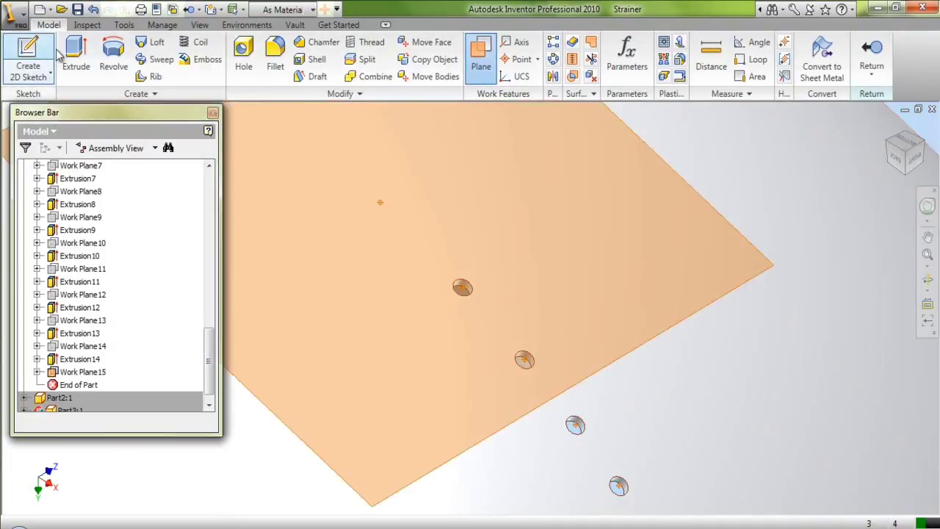
left_click(29, 55)
left_click(735, 229)
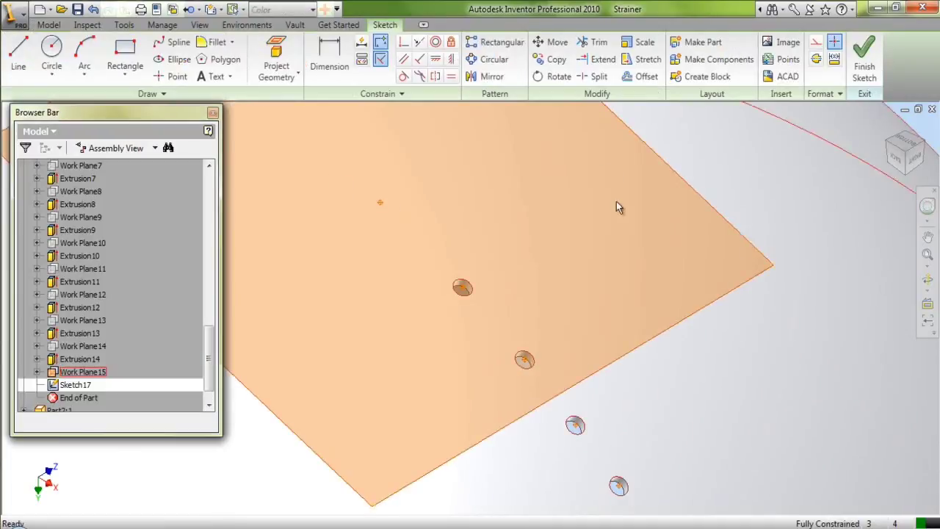
- Project the work point above the fourteenth hole and draw a circle about 0.103 in across centred on it
left_click(277, 63)
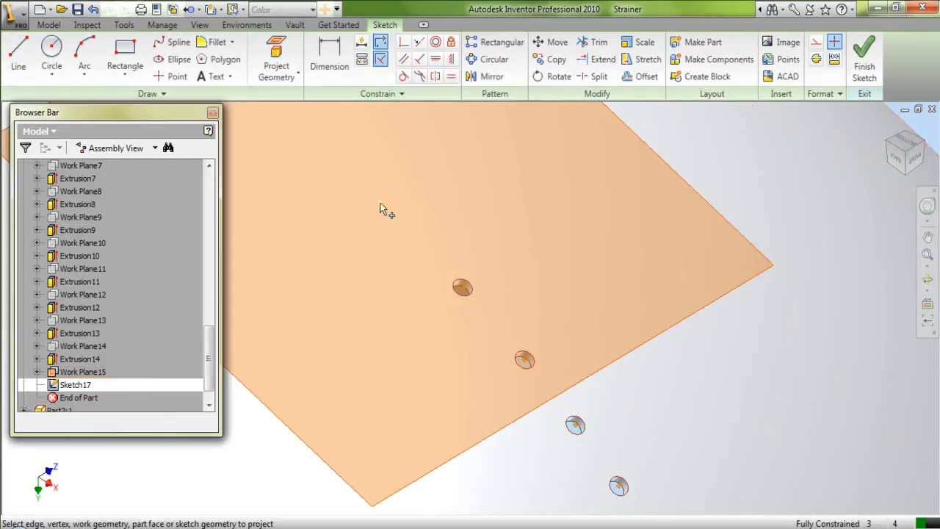
left_click(52, 55)
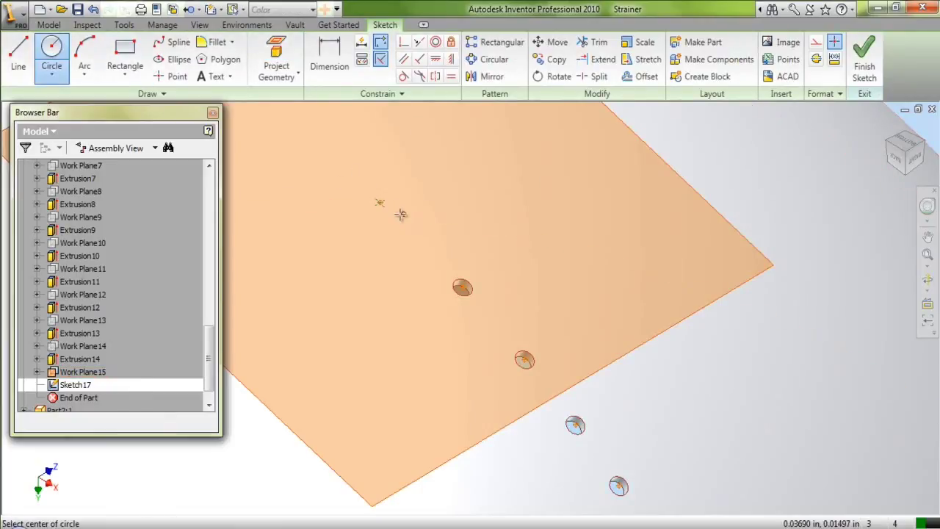
left_click(380, 204)
left_click(380, 227)
- Dimension the fifteenth hole's circle and set its diameter to 0.03125 in by measuring the fourteenth hole's edge
key("d")
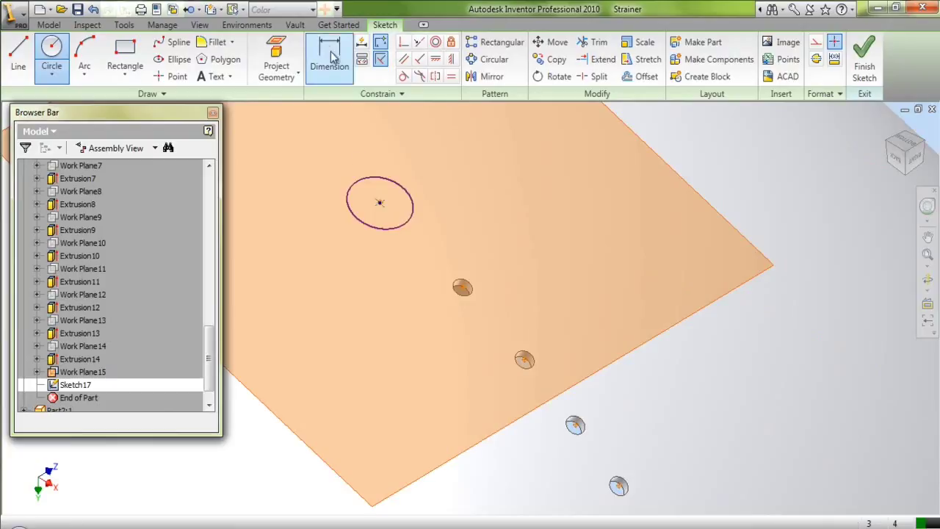
left_click(400, 174)
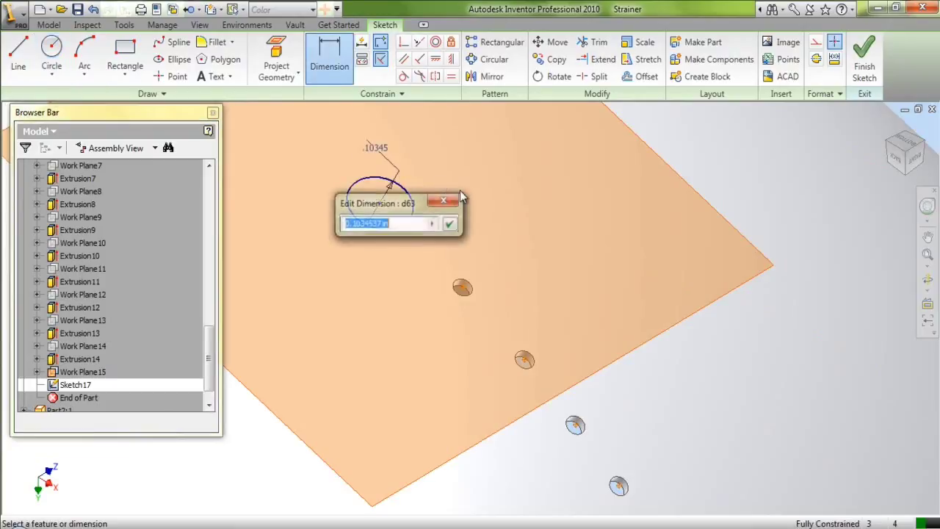
left_click(433, 224)
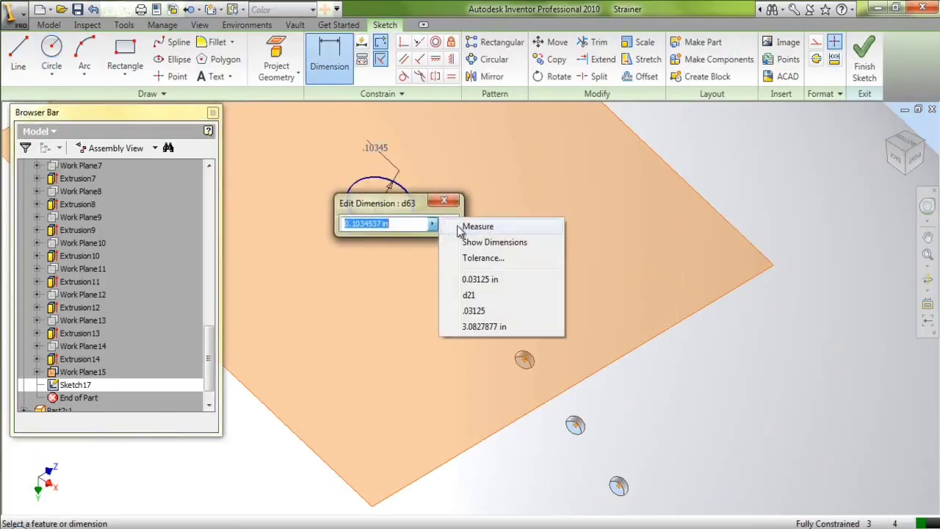
left_click(466, 223)
left_click(470, 282)
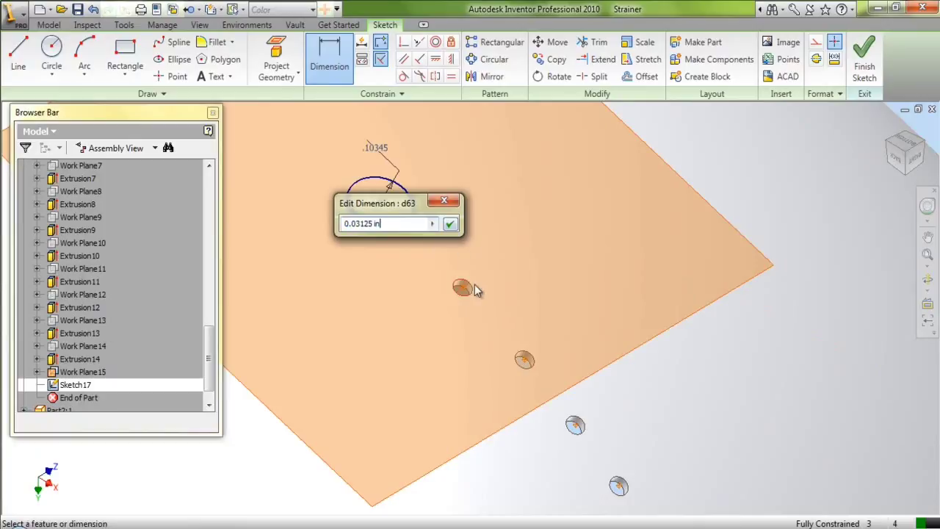
left_click(450, 226)
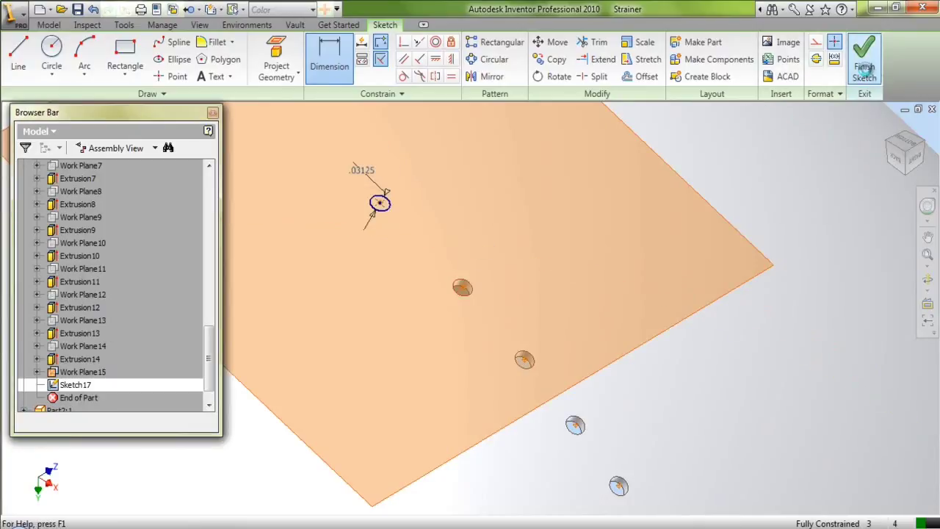
- Extrude the fifteenth hole's circle as a symmetric 1 in cut through the dome and hide its work plane
left_click(76, 59)
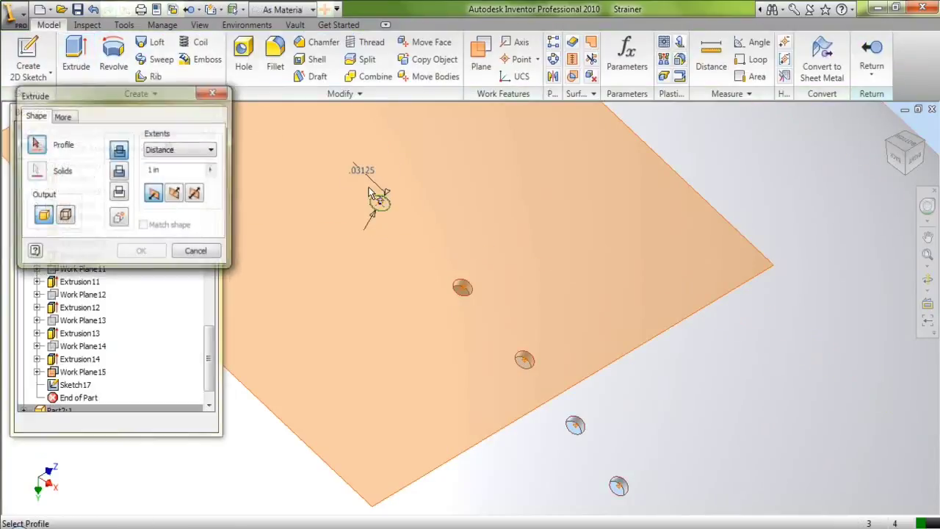
left_click(379, 206)
left_click(117, 172)
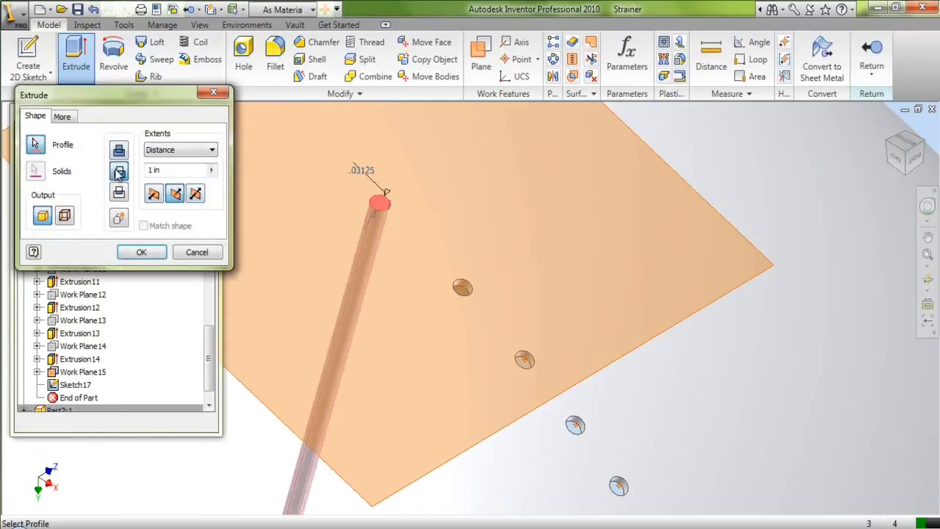
left_click(211, 171)
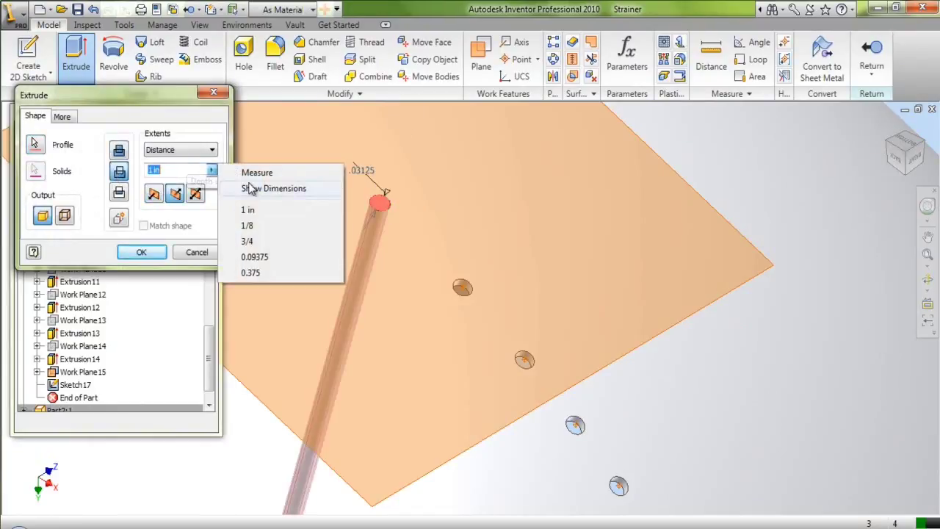
key("Escape")
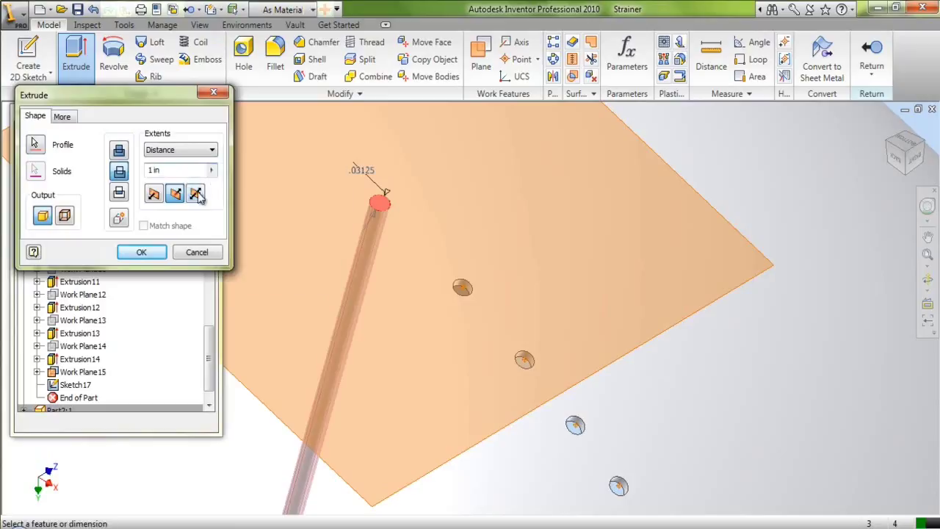
left_click(196, 194)
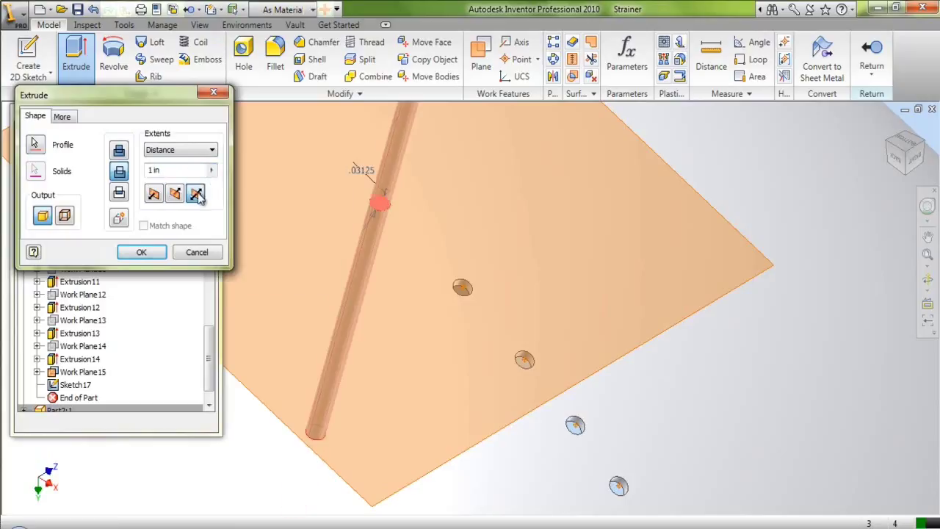
left_click(142, 252)
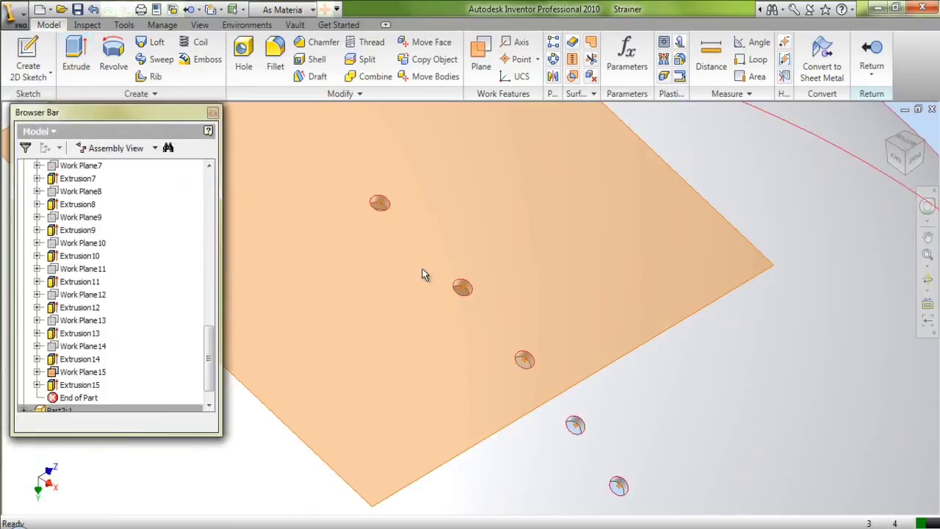
right_click(93, 376)
left_click(133, 187)
- Turn on the visibility of Sketch2, the layout sketch that holds the parallel lines across the dome
scroll(540, 307, "down", 5)
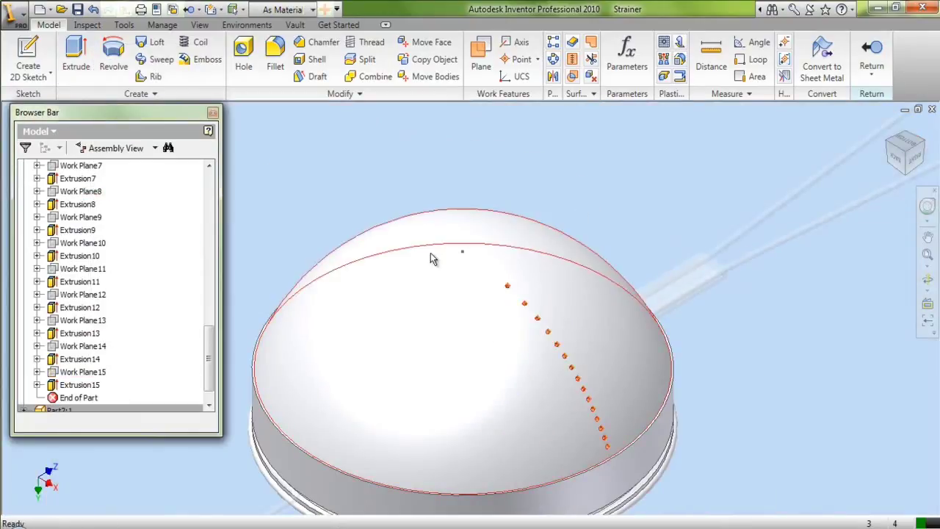
scroll(323, 144, "up", 9)
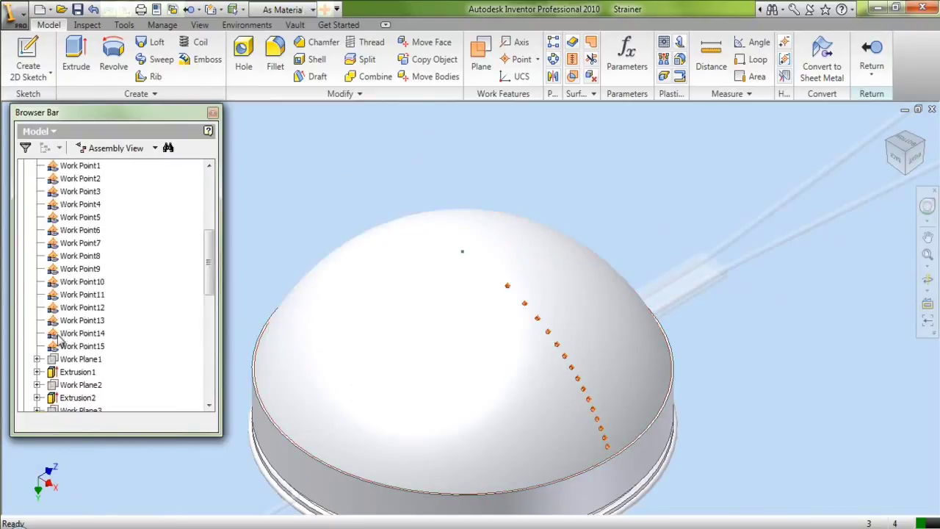
scroll(71, 345, "up", 3)
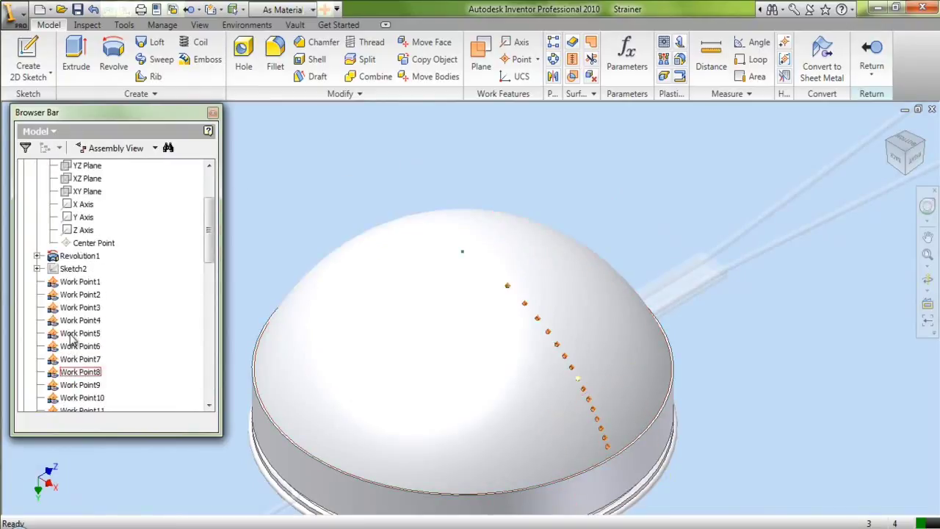
right_click(53, 271)
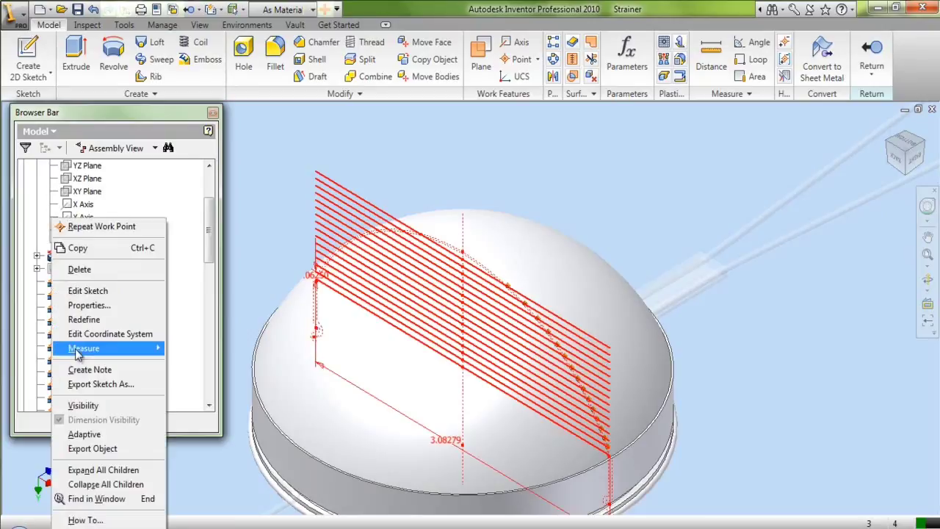
left_click(78, 403)
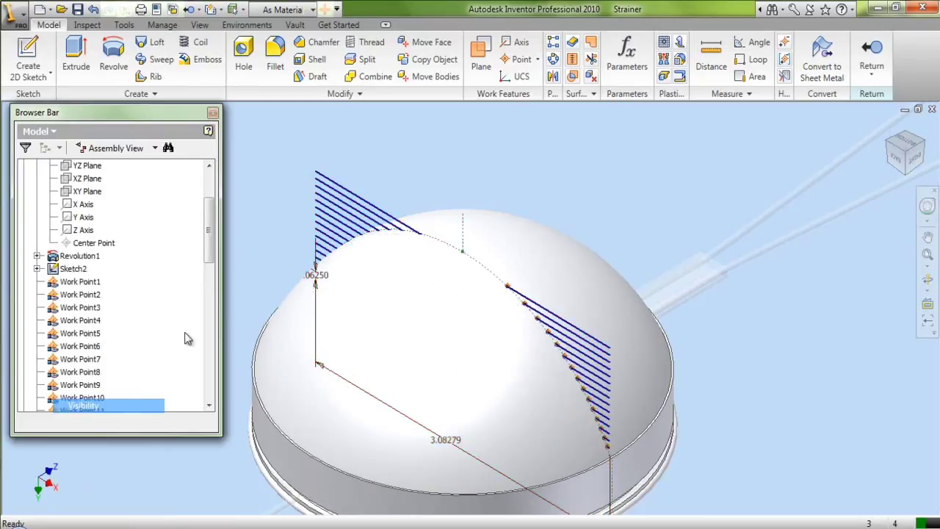
- Place a work point at the dome's apex, where the layout sketch's vertical centreline meets its dashed arc
left_click(518, 58)
scroll(470, 220, "up", 5)
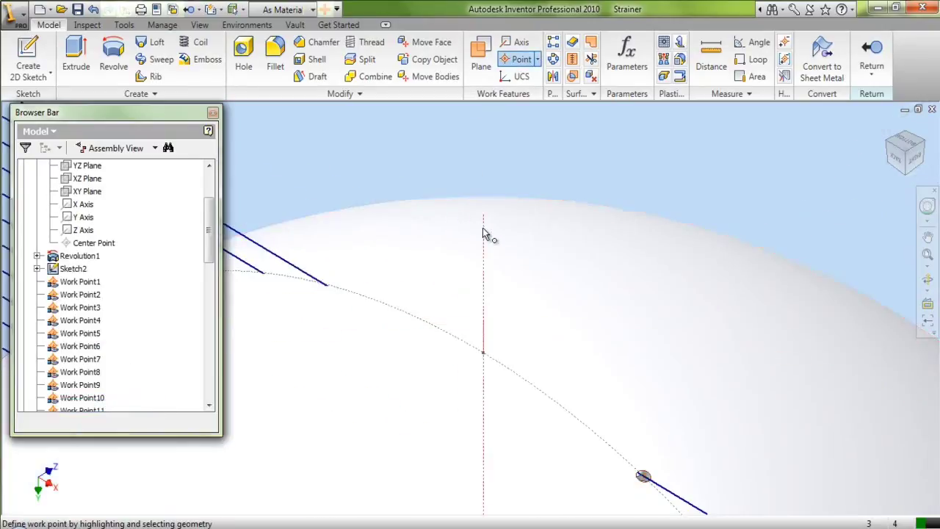
scroll(482, 351, "down", 2)
left_click(483, 350)
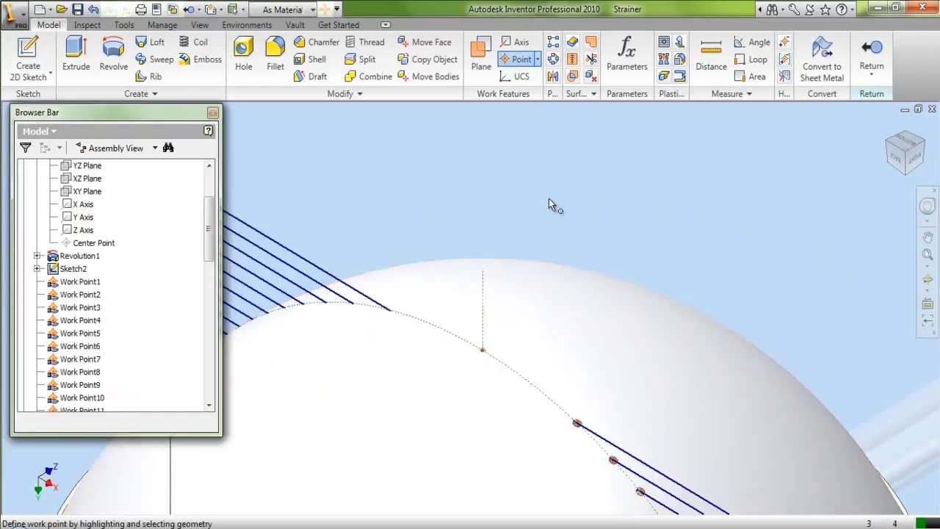
right_click(548, 177)
left_click(576, 219)
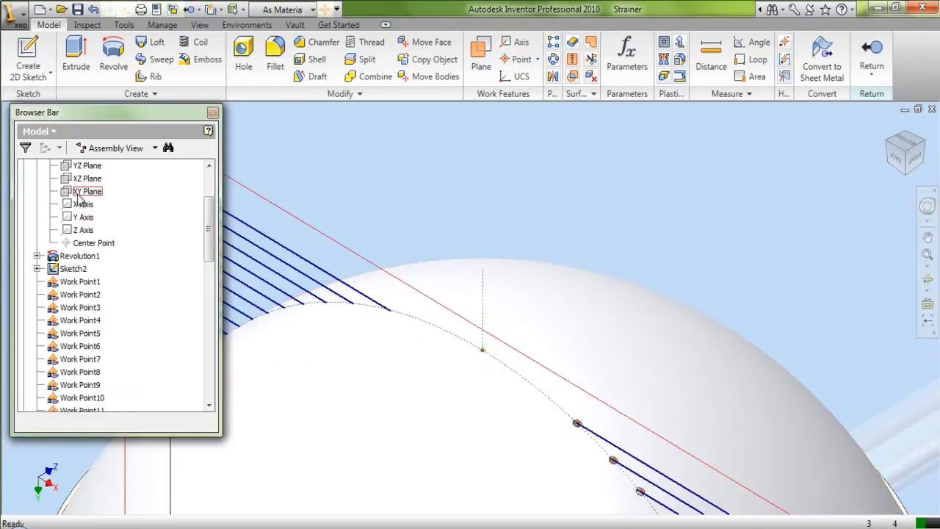
- Hide the layout sketch Sketch2 and collapse the part's Origin folder
right_click(80, 270)
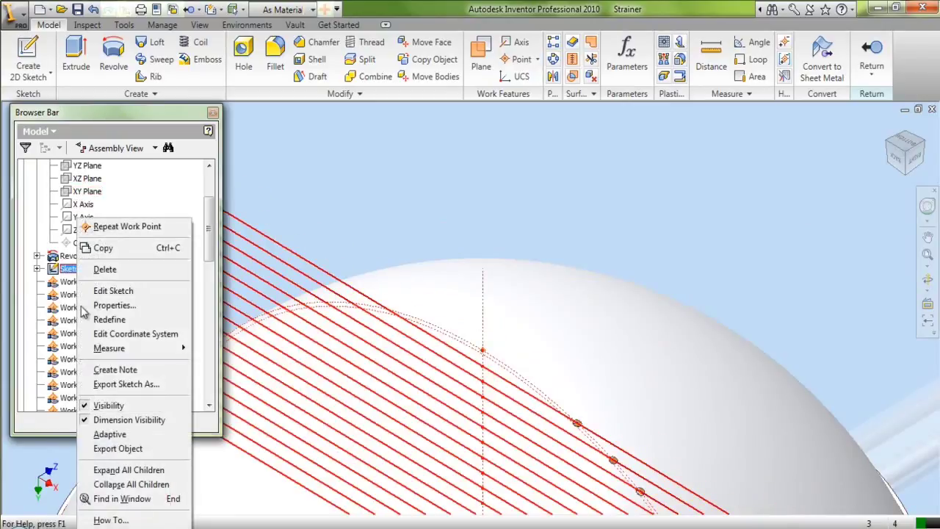
left_click(110, 405)
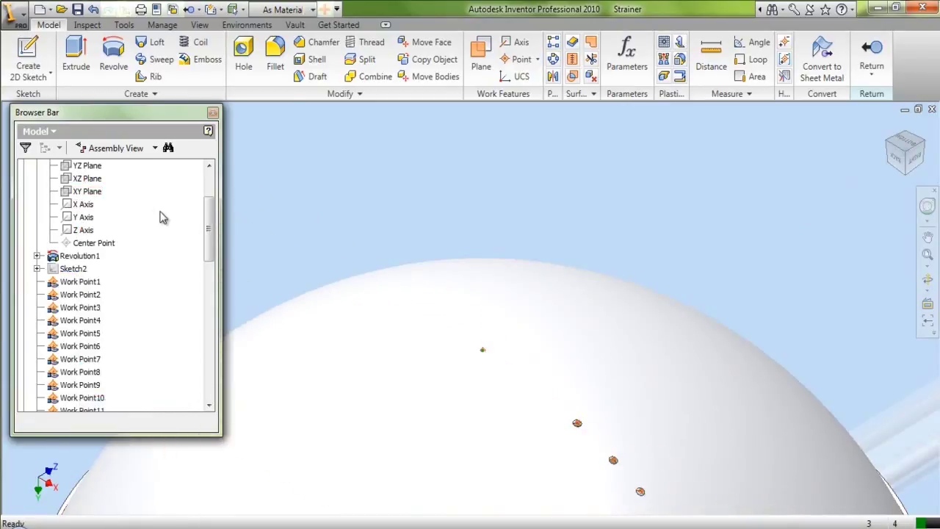
left_click_drag(208, 225, 213, 211)
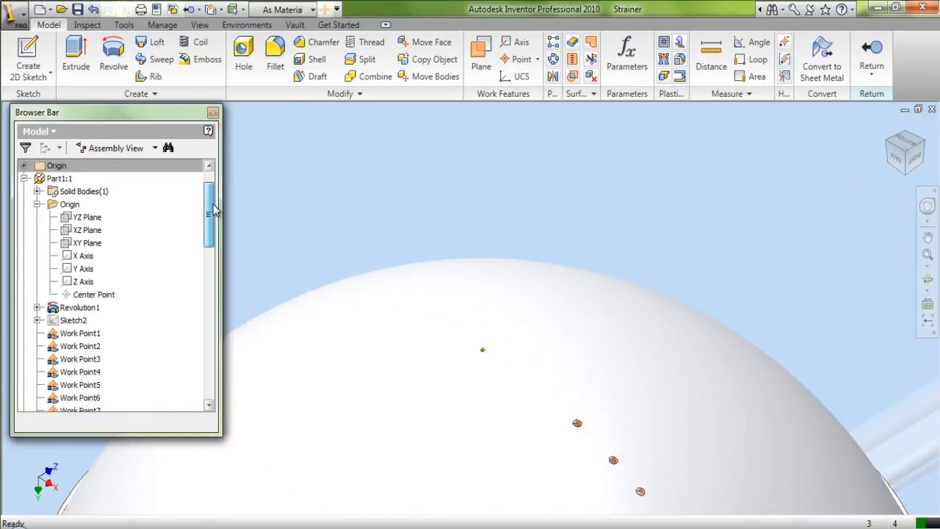
left_click(37, 205)
scroll(115, 199, "down", 10)
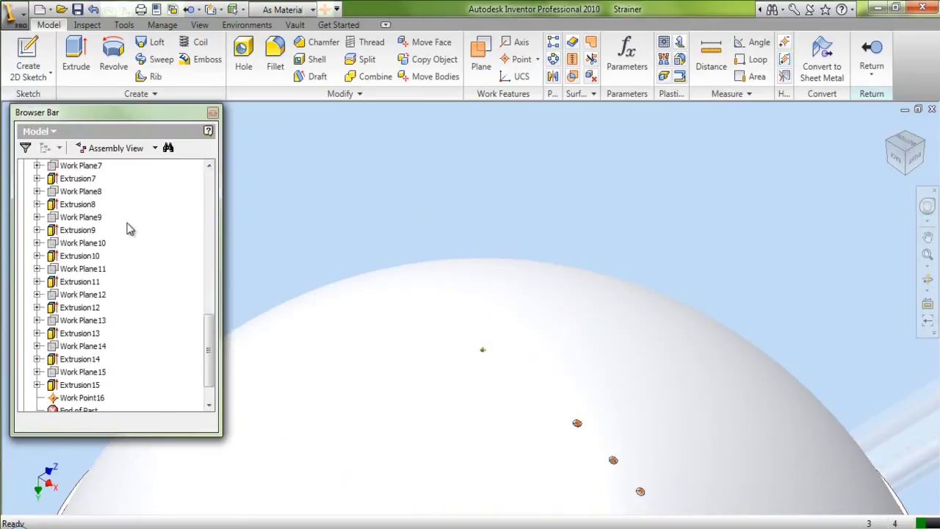
- Create a work plane tangent to the dome at the apex work point and start a sketch on it
key("Home")
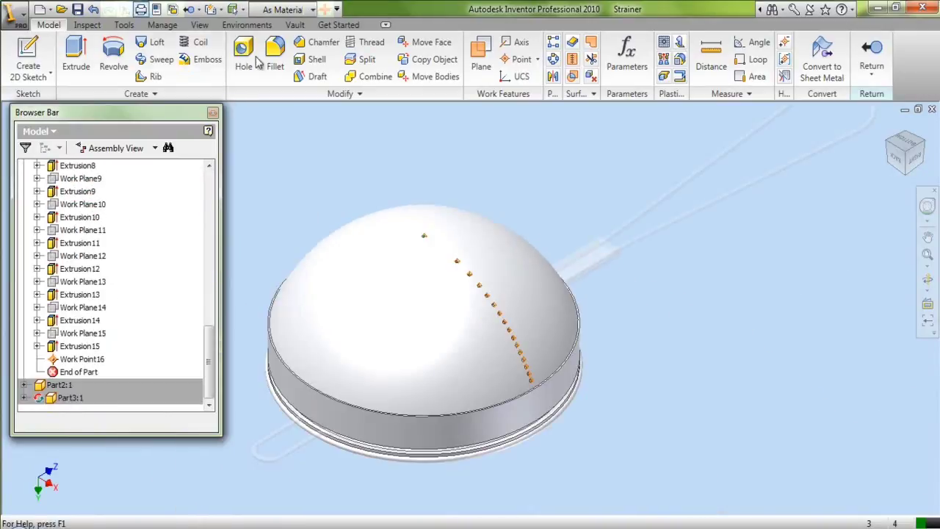
left_click(481, 59)
scroll(428, 232, "down", 3)
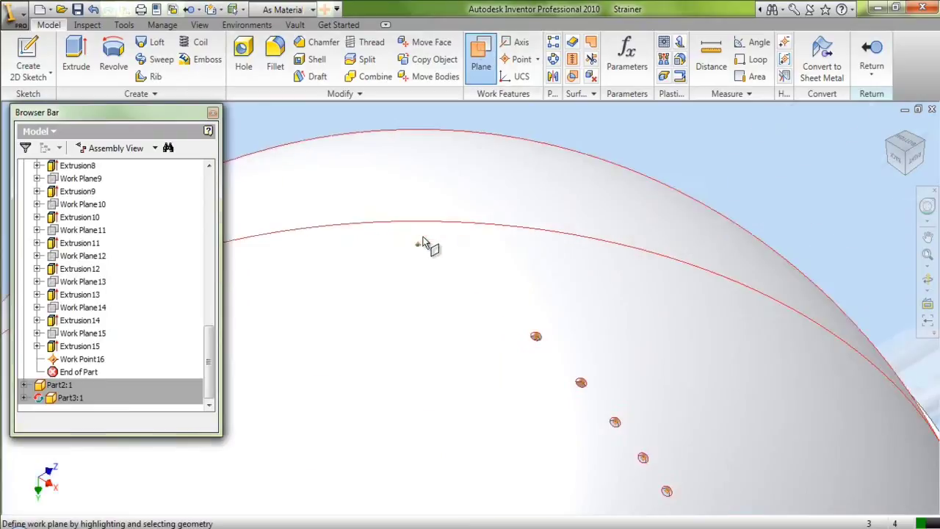
left_click(423, 252)
left_click(428, 256)
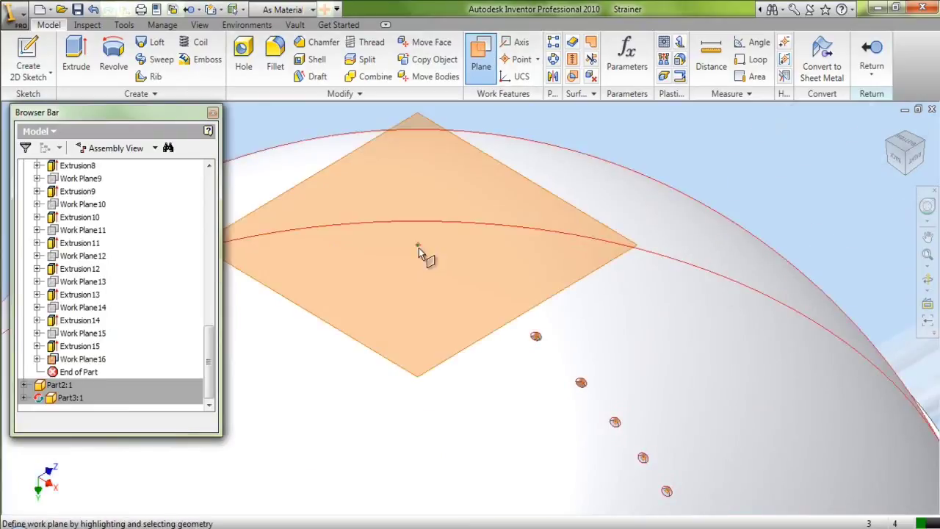
key("s")
left_click(409, 117)
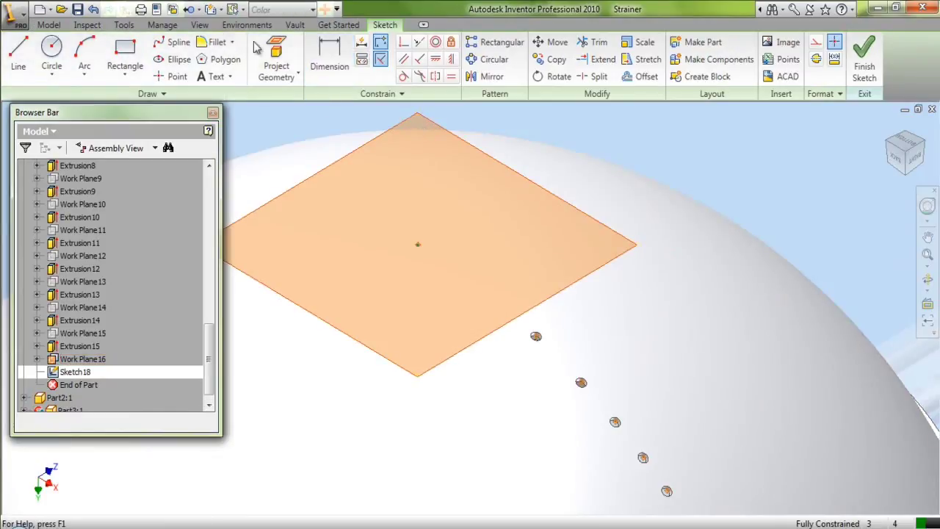
- Project the apex work point into the sketch and draw a circle about 0.091 in across centred on it
left_click(263, 77)
scroll(411, 245, "down", 3)
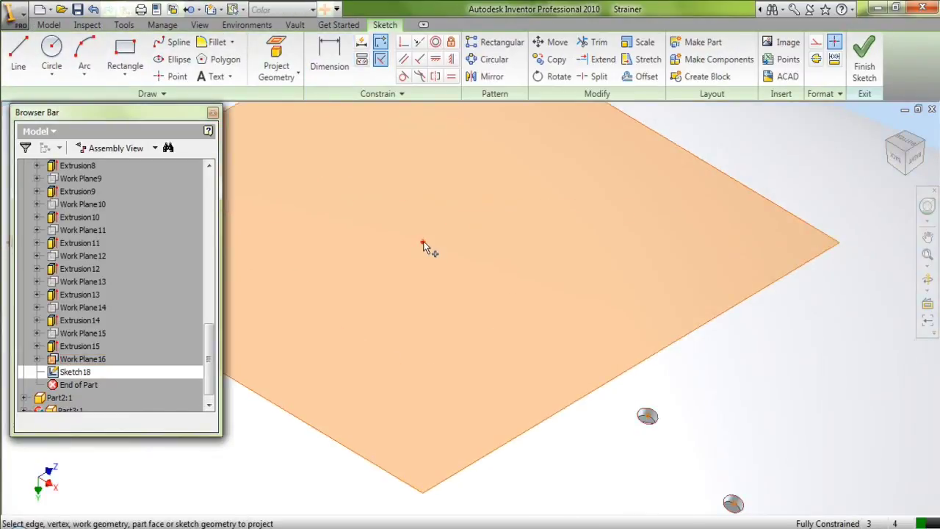
left_click(423, 243)
left_click(51, 55)
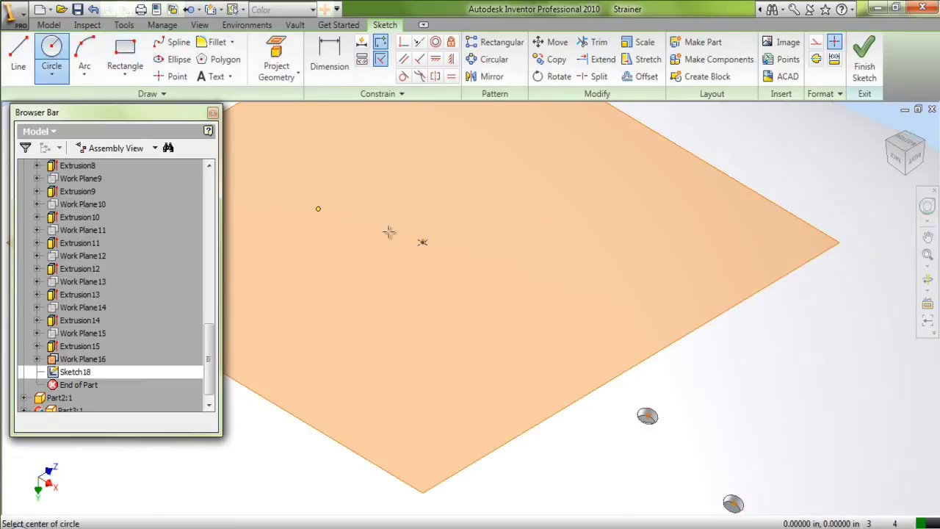
left_click(423, 243)
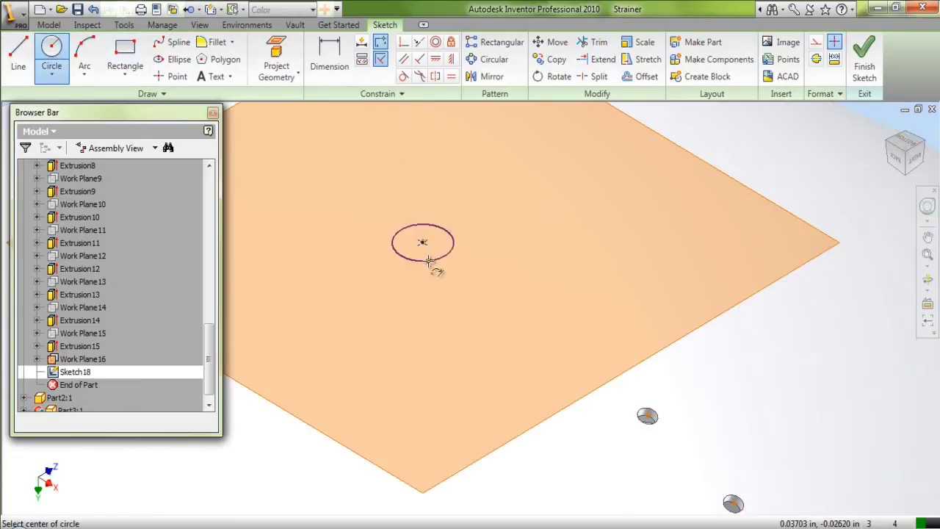
right_click(426, 176)
left_click(452, 184)
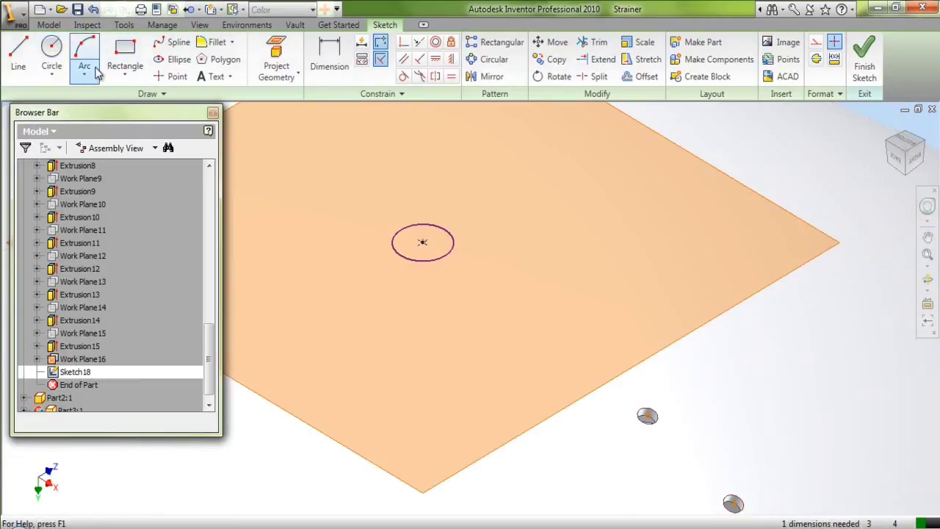
- Dimension the apex circle and set its diameter to 0.03125 in by measuring the edge of the nearest hole
left_click(329, 55)
left_click(455, 240)
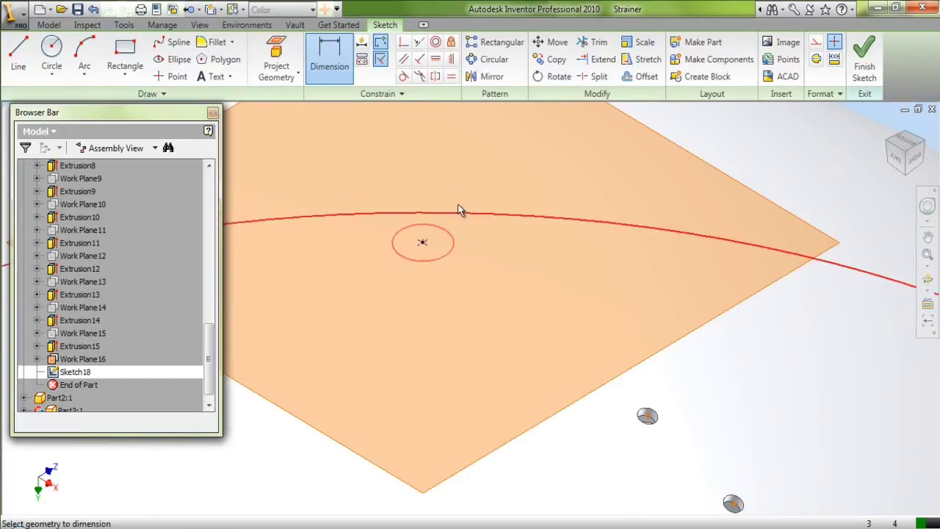
left_click(461, 207)
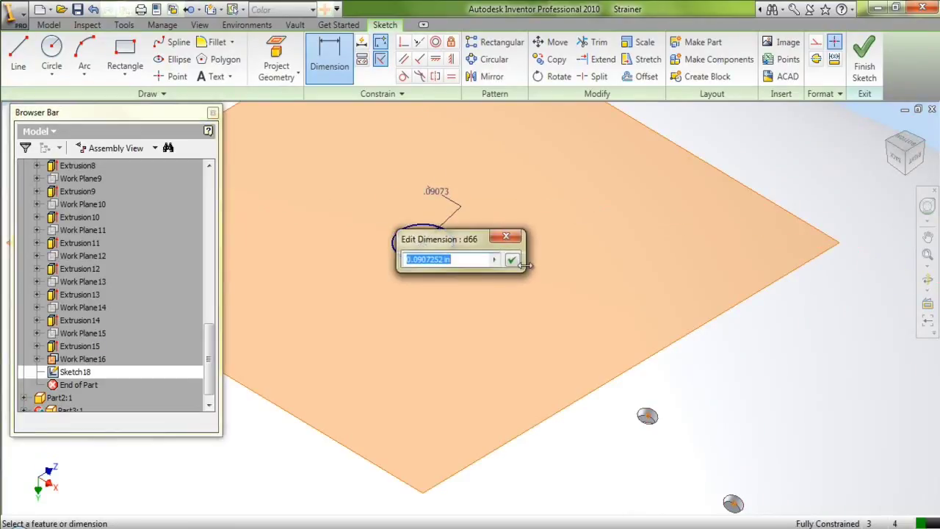
left_click(494, 259)
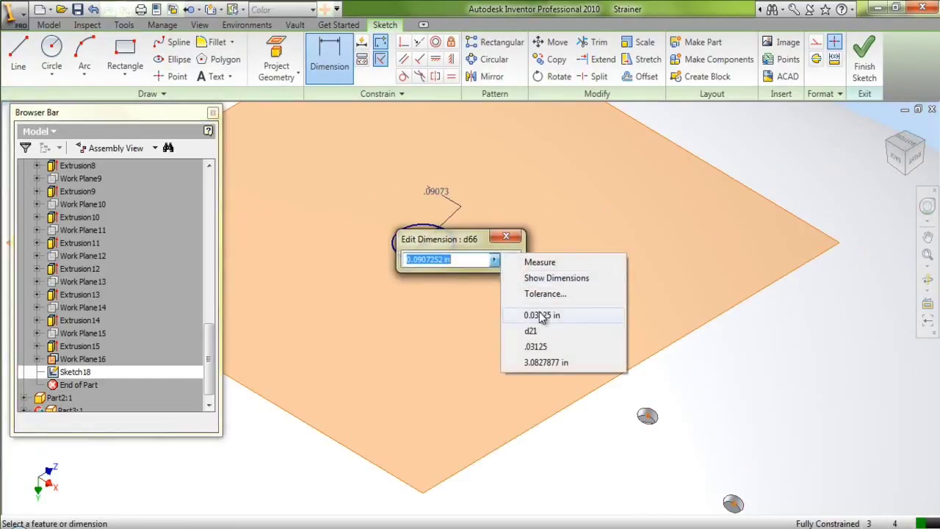
left_click(540, 262)
left_click(648, 416)
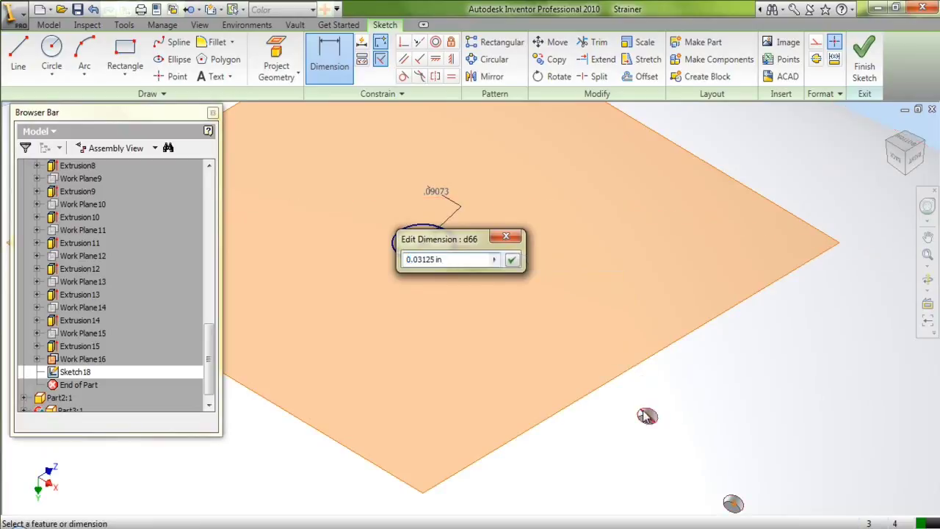
left_click(514, 261)
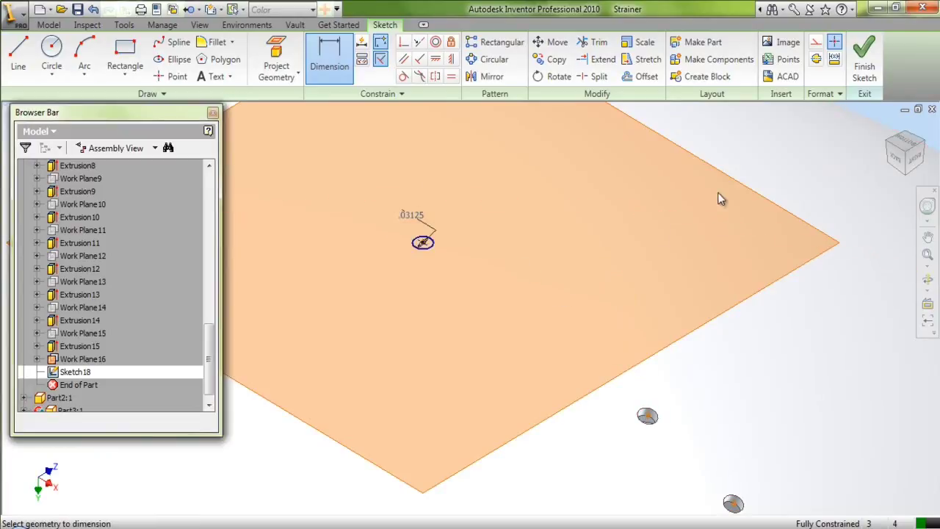
- Extrude the apex circle as a symmetric 1 in cut through the dome and hide its work plane
left_click(867, 66)
left_click(76, 57)
left_click(422, 242)
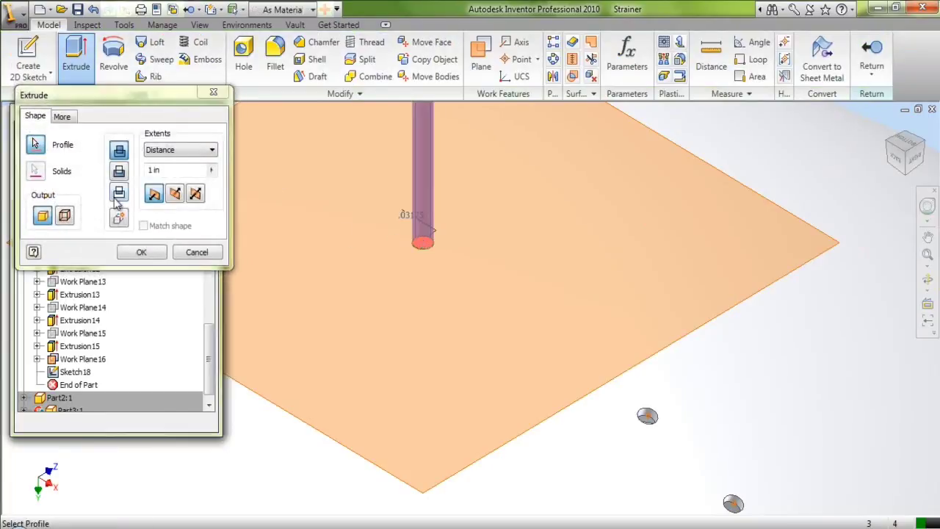
left_click(119, 170)
left_click(196, 193)
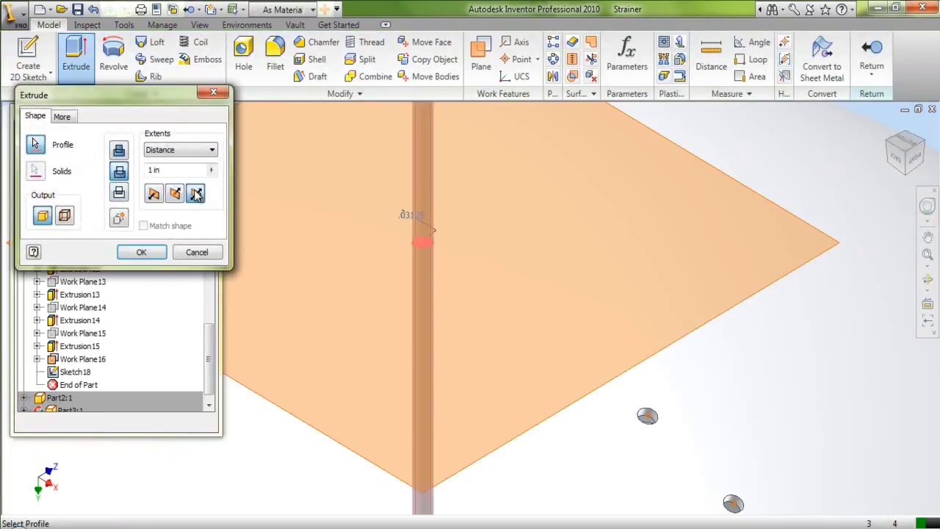
left_click(141, 251)
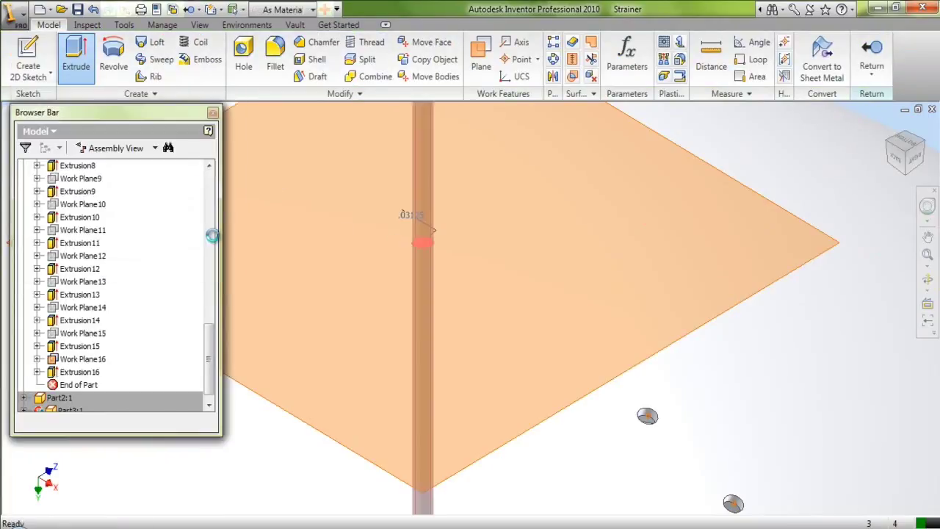
left_click(840, 248)
right_click(840, 250)
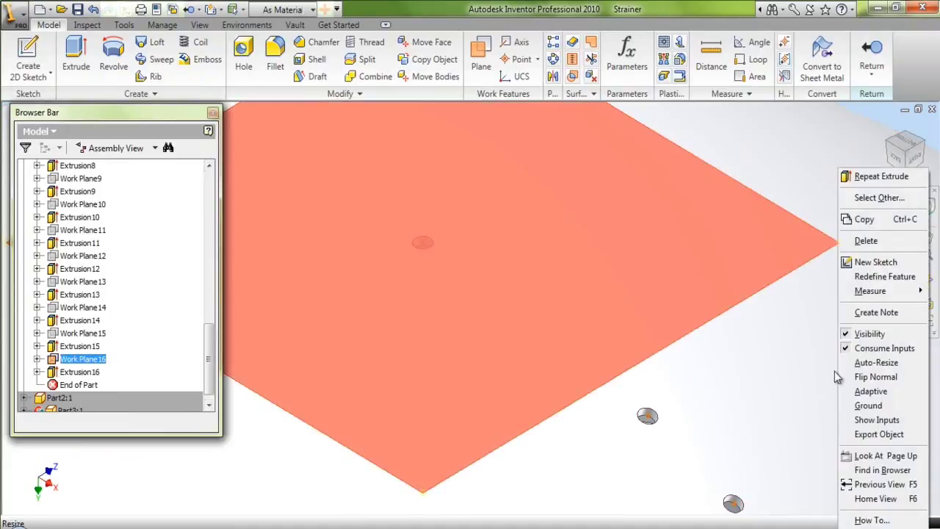
left_click(867, 334)
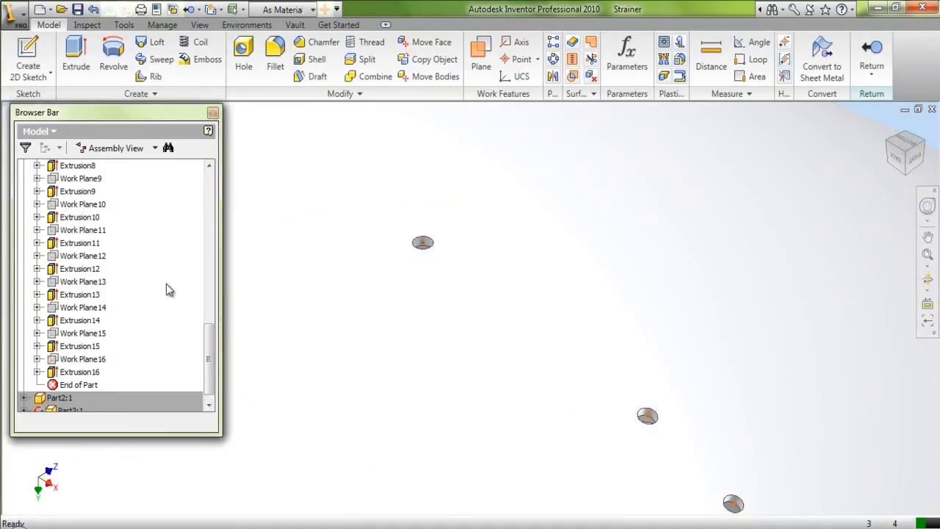
- Hide Work Point1 through Work Point15 along the row of holes together
scroll(163, 285, "up", 4)
scroll(166, 283, "up", 5)
scroll(168, 278, "down", 9)
scroll(478, 249, "down", 6)
scroll(470, 285, "up", 2)
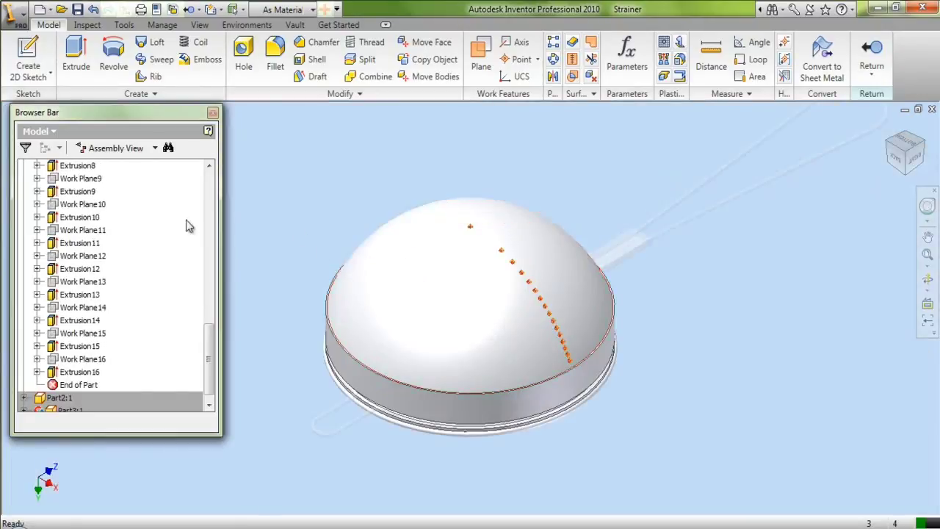
scroll(166, 237, "up", 10)
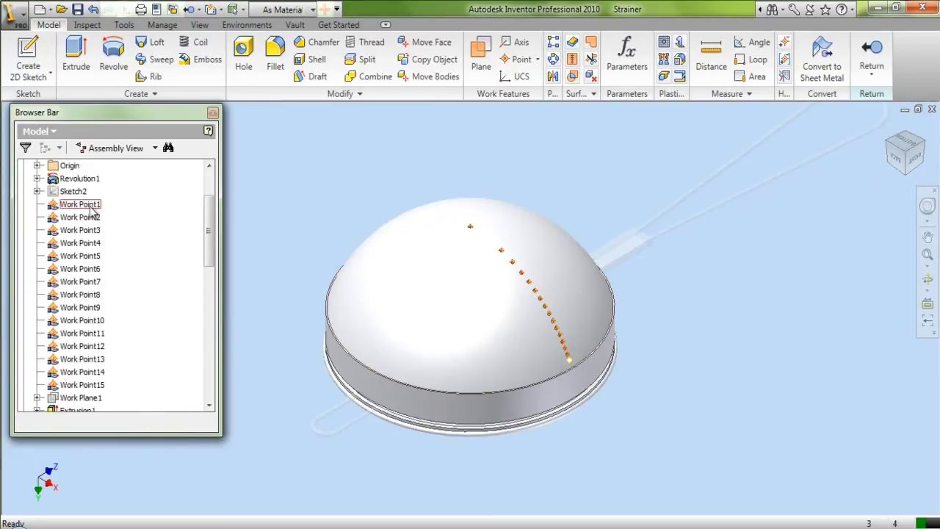
left_click_drag(211, 242, 209, 256)
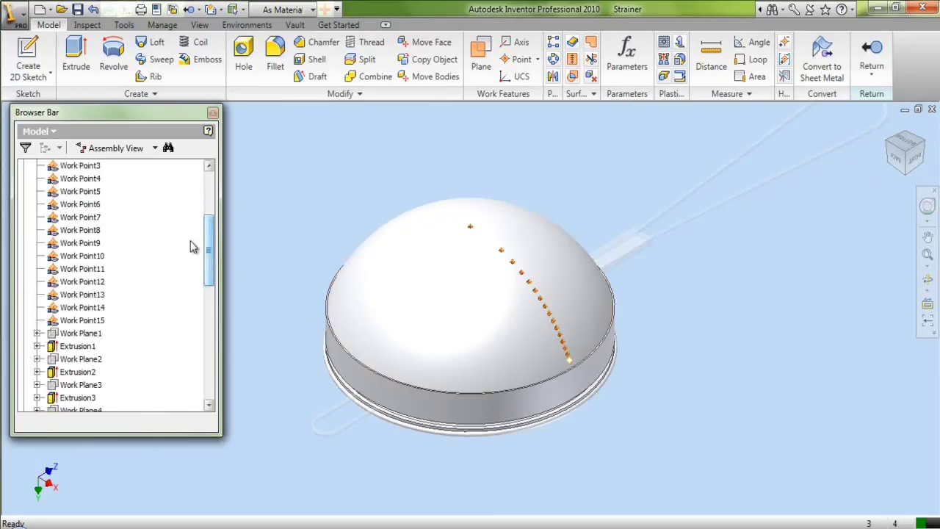
left_click(82, 320, "shift")
right_click(96, 326)
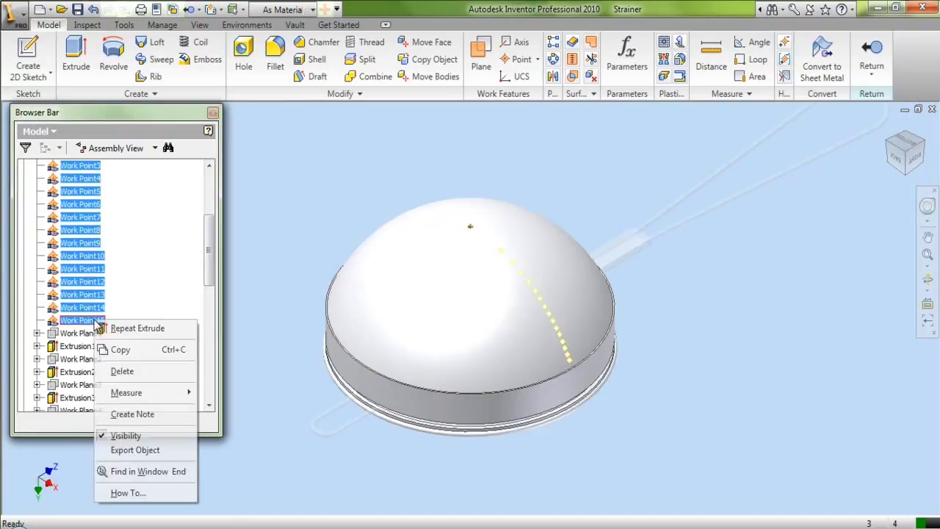
left_click(140, 435)
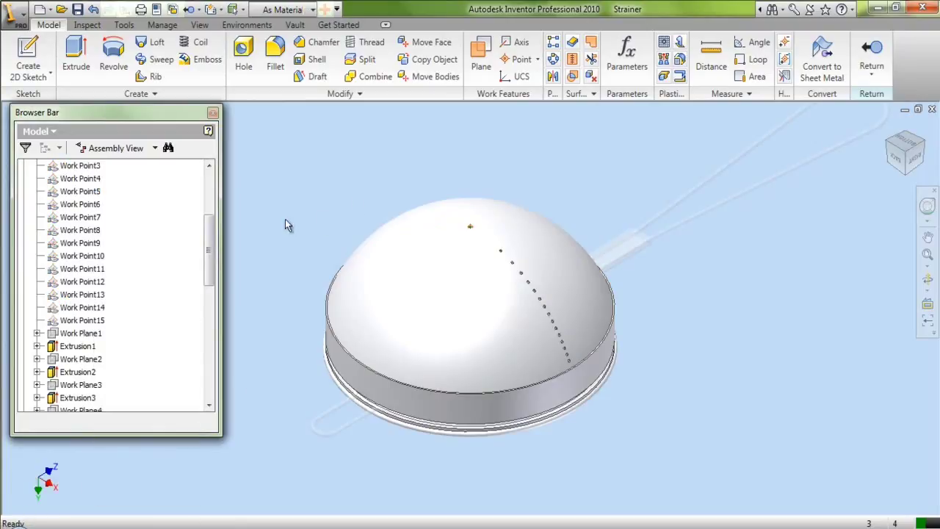
- Hide the remaining work point at the dome's apex
scroll(135, 300, "down", 10)
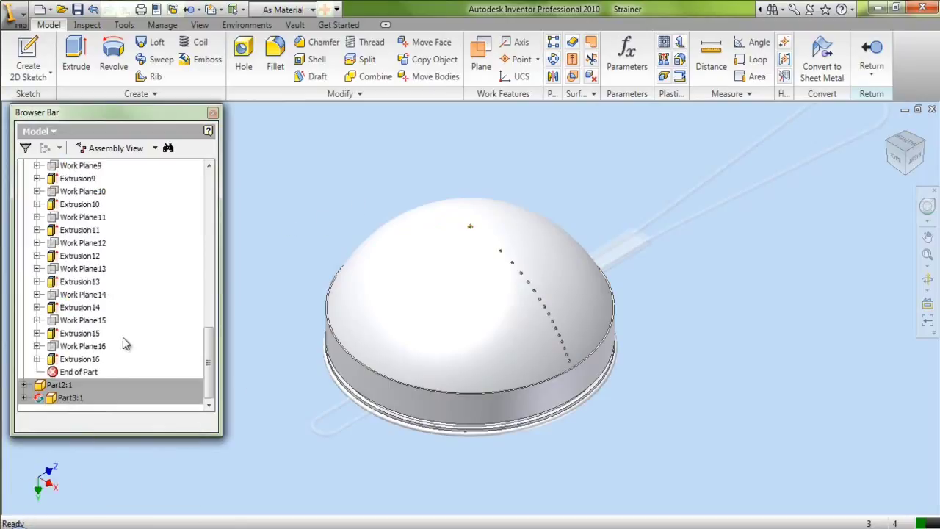
right_click(472, 232)
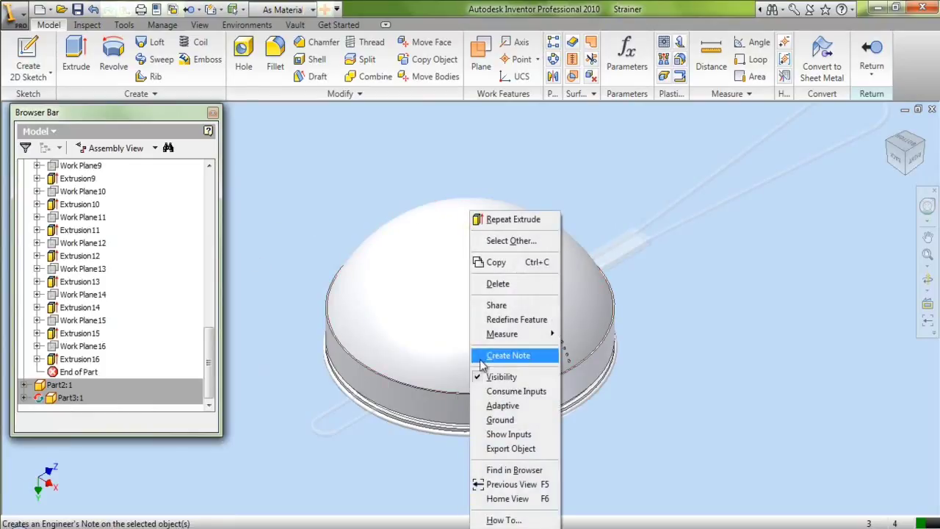
left_click(504, 374)
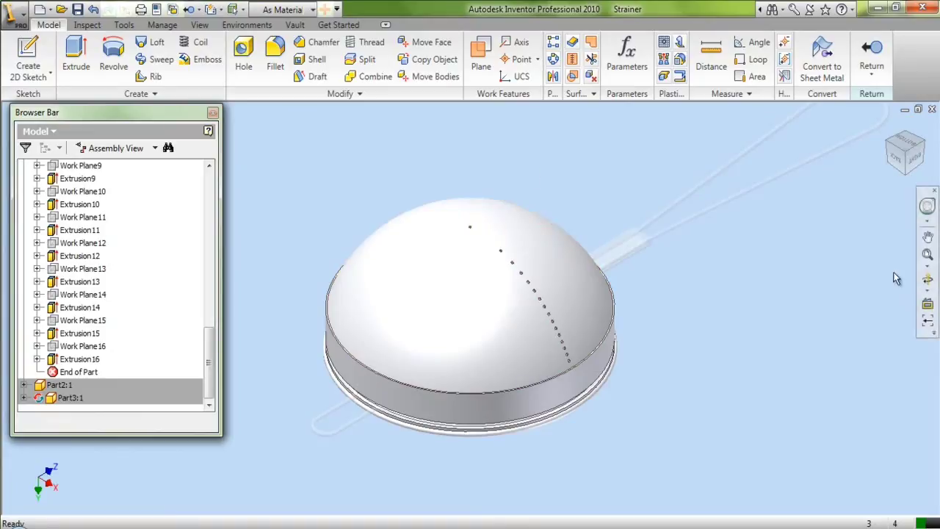
- Examine the row of holes from the inside of the strainer bowl
left_click(928, 279)
left_click_drag(476, 160, 656, 242)
key("Escape")
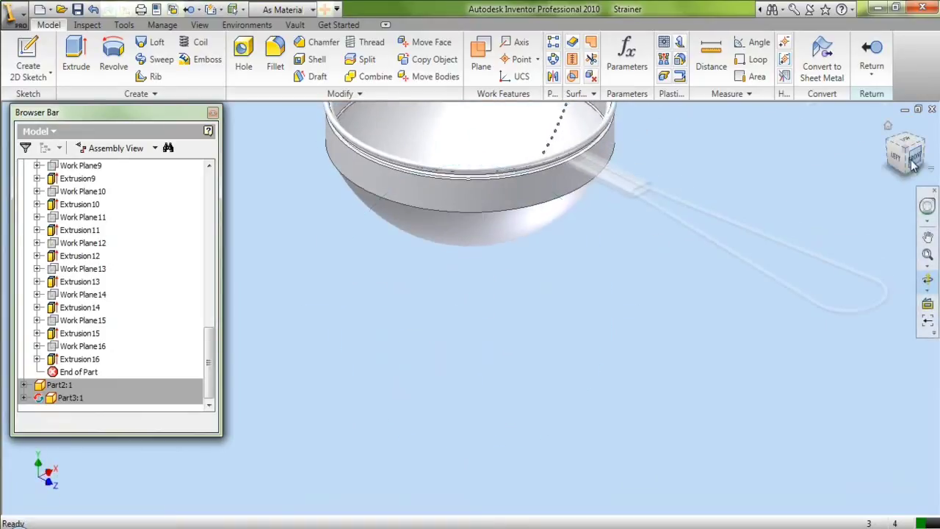
left_click(915, 169)
scroll(431, 231, "up", 5)
key("F4")
scroll(507, 216, "down", 3)
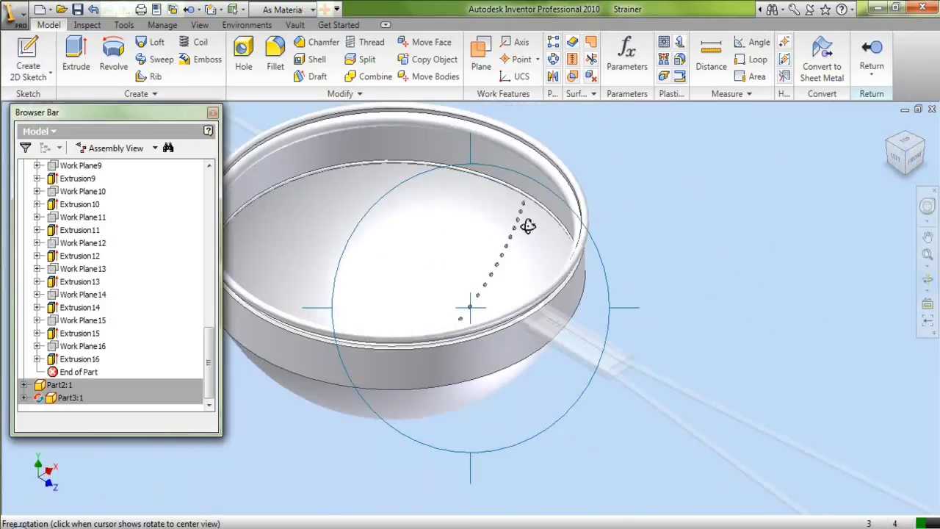
- Inspect the holes near the bowl's centre from above and restore the isometric view of the strainer
scroll(474, 295, "up", 2)
left_click_drag(472, 309, 474, 377)
scroll(497, 323, "down", 2)
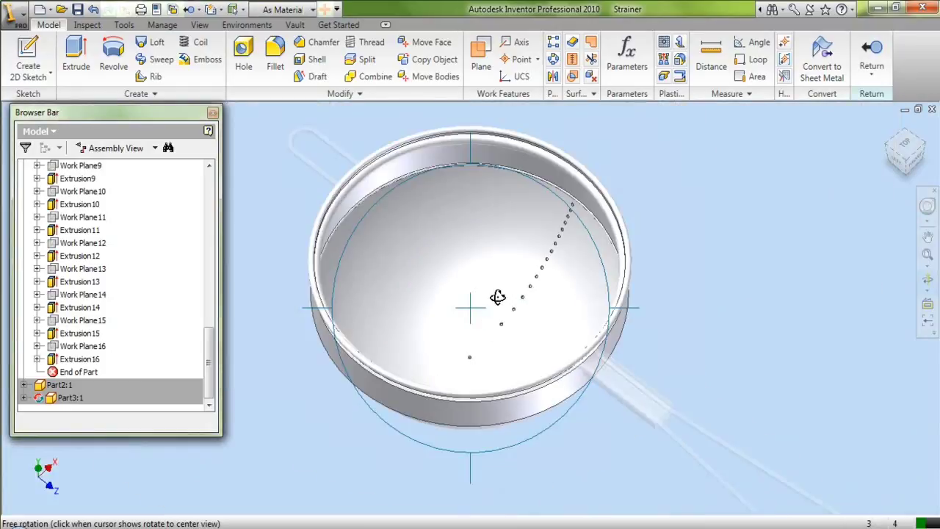
right_click(499, 297)
left_click(523, 302)
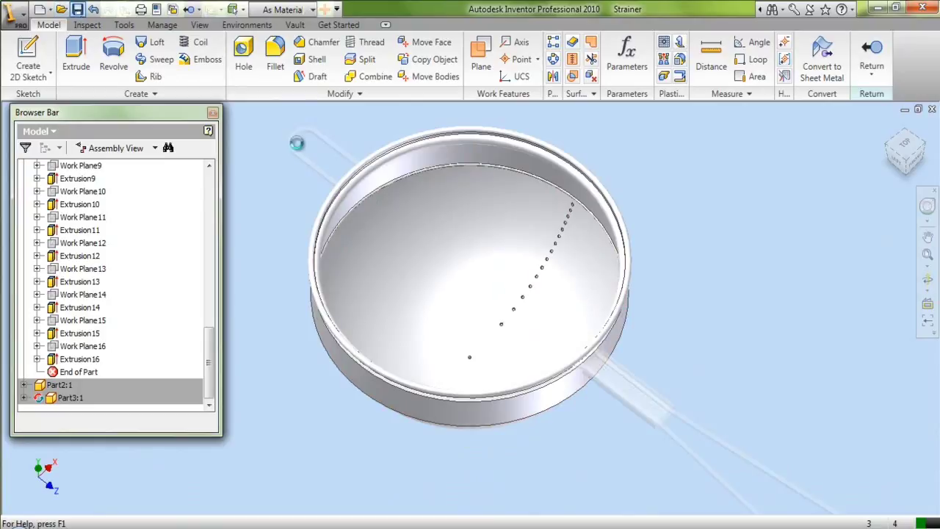
left_click(911, 166)
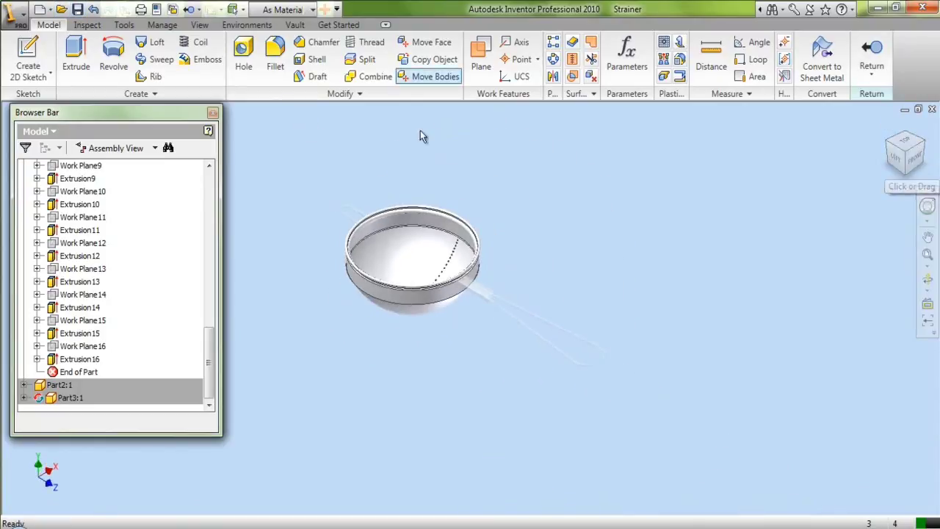
scroll(374, 243, "up", 5)
- Make the Y Axis of Part1 visible and collapse the model tree down to Part1's features
scroll(143, 260, "up", 15)
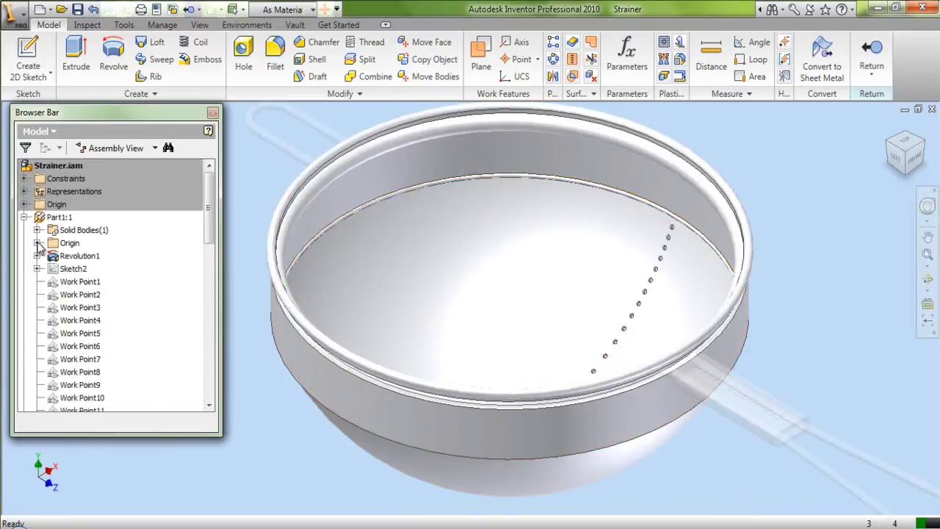
left_click(36, 243)
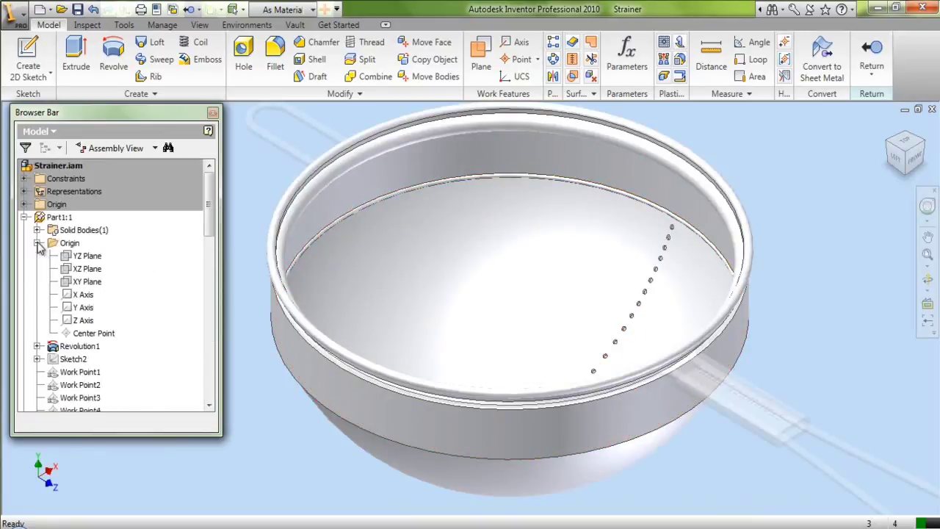
right_click(75, 310)
left_click(94, 404)
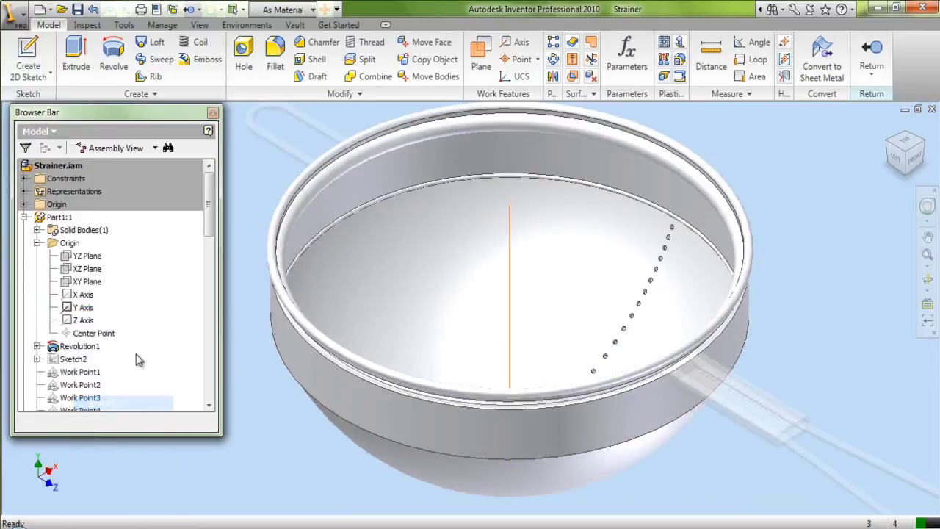
right_click(163, 292)
left_click(182, 444)
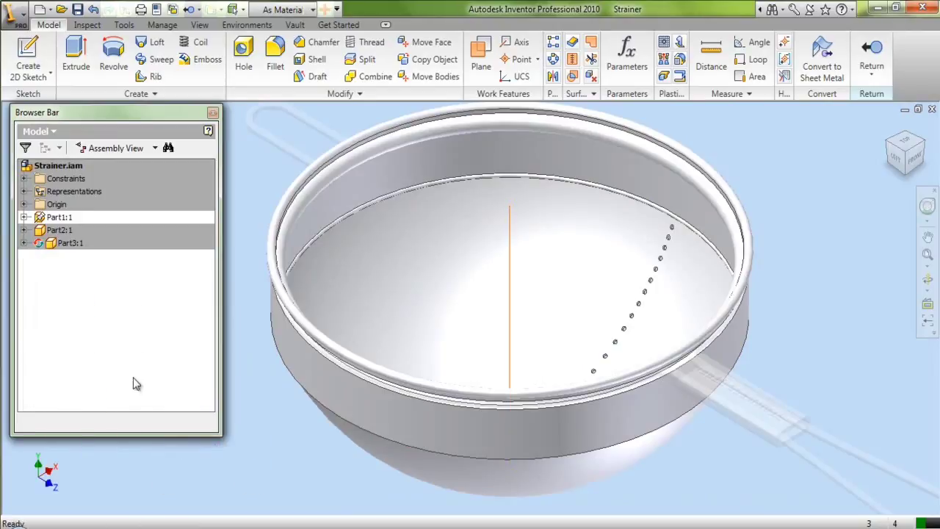
left_click(24, 218)
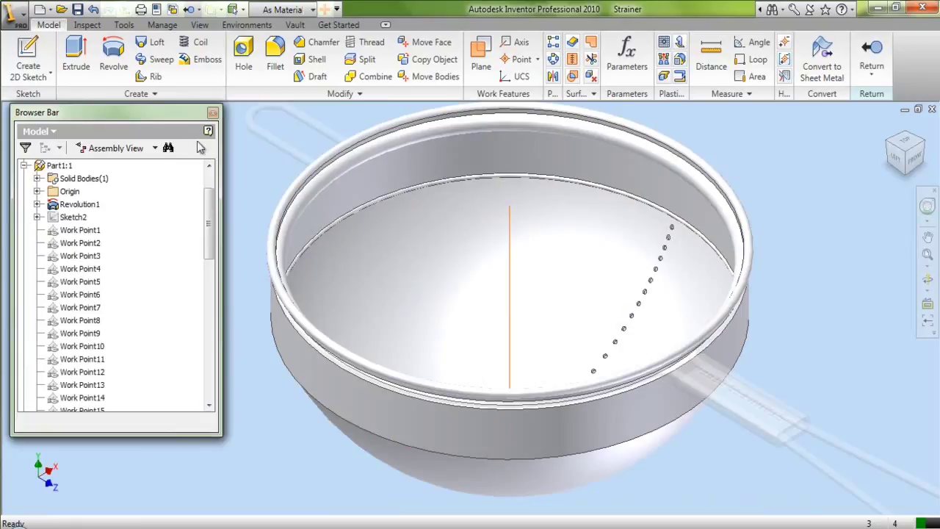
- Create a circular pattern of Extrusion1, the hole nearest the rim, with 80 occurrences over 360 deg around the Y axis
left_click(556, 60)
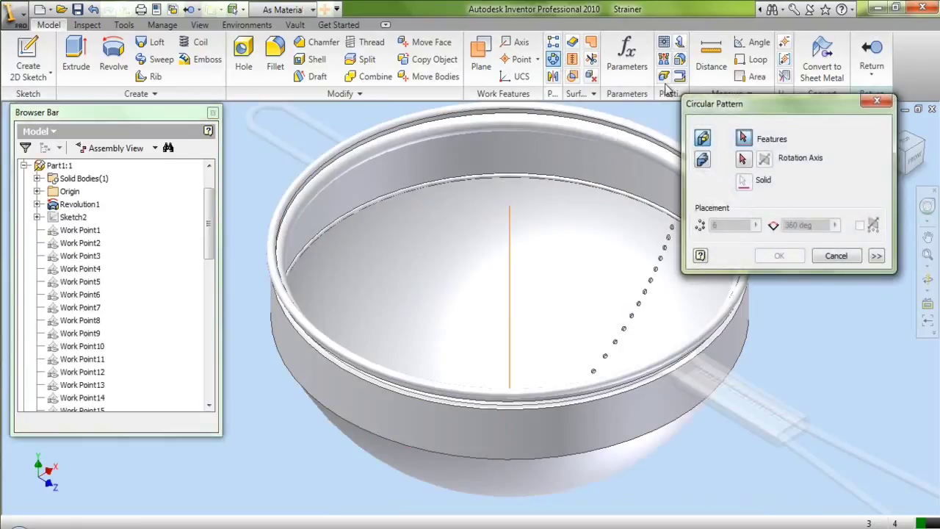
left_click_drag(720, 108, 549, 19)
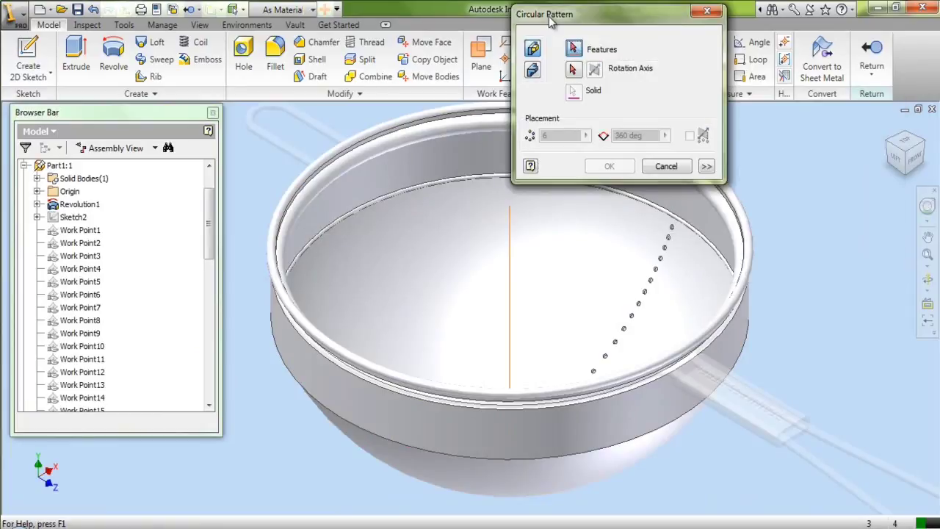
left_click_drag(210, 230, 208, 287)
left_click(81, 243)
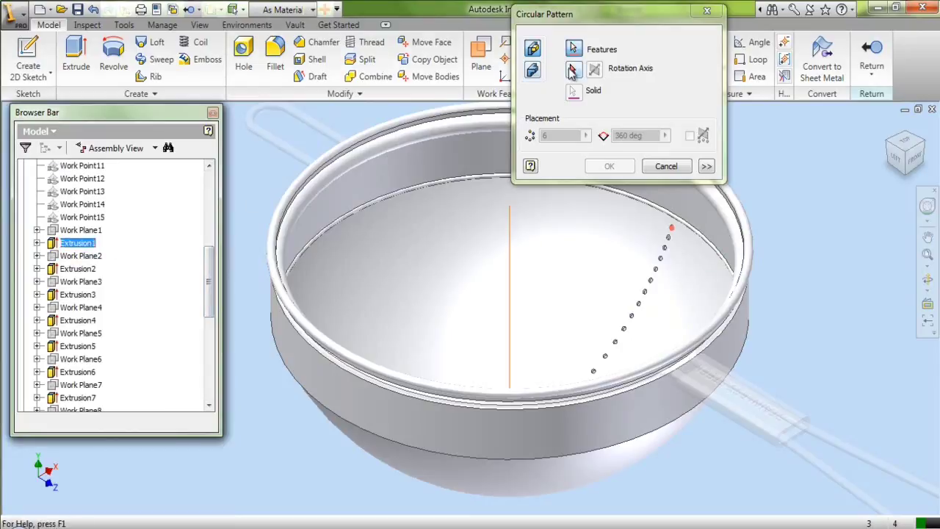
left_click(572, 70)
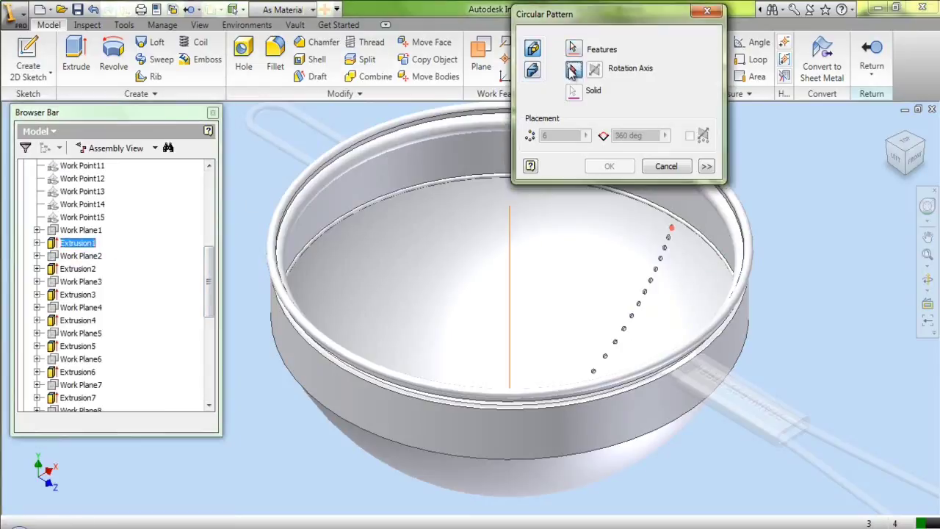
left_click(508, 208)
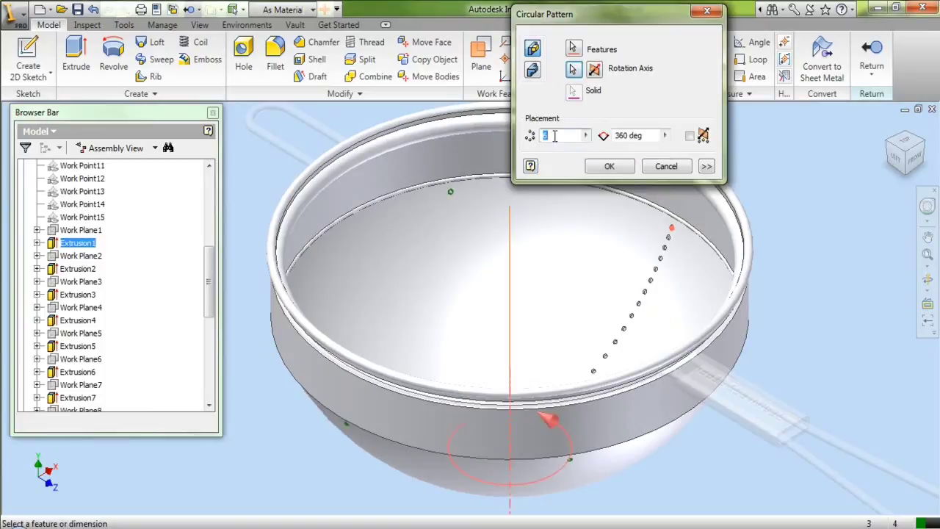
type("6")
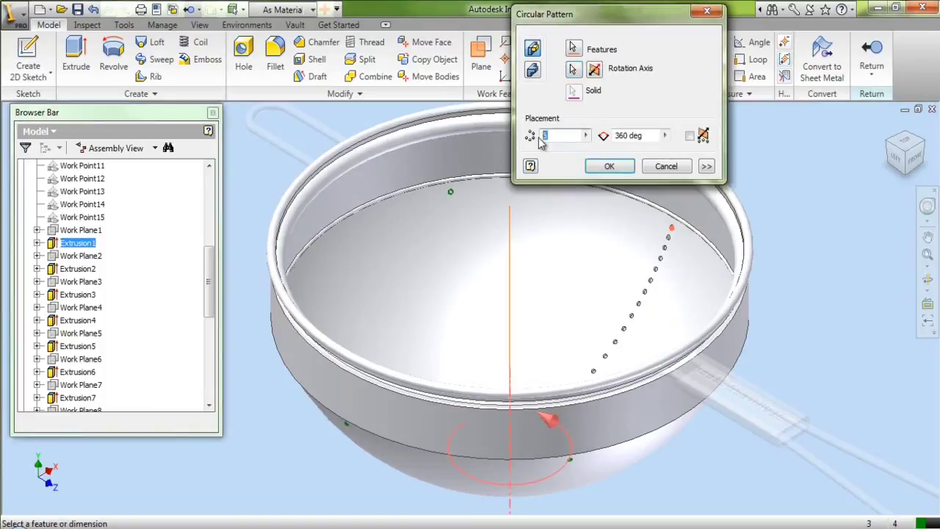
type("80")
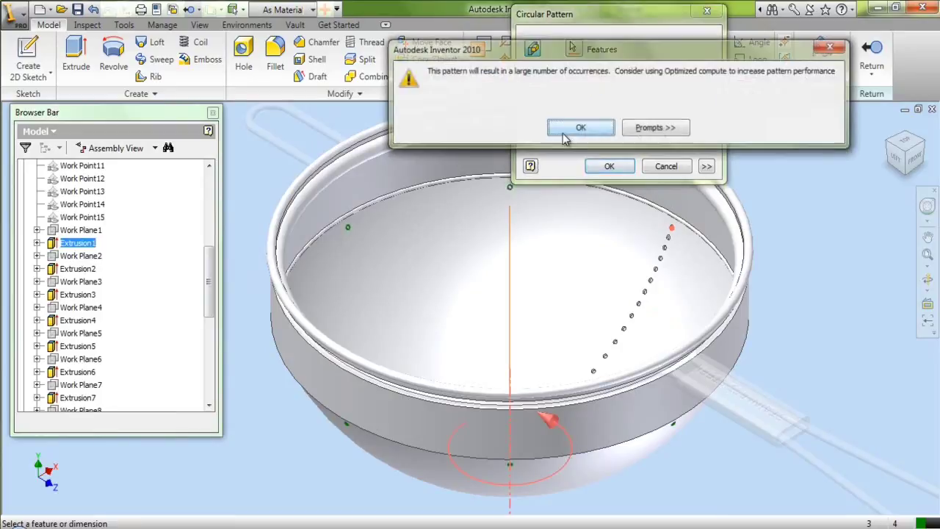
left_click(571, 126)
left_click(608, 166)
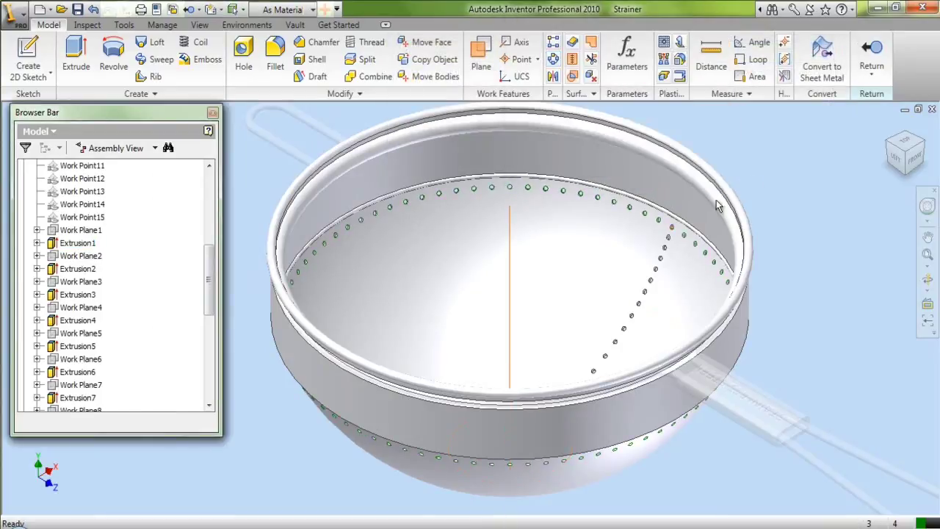
- Rename the circular pattern of the outermost holes as Circular Pattern80
left_click_drag(209, 304, 208, 391)
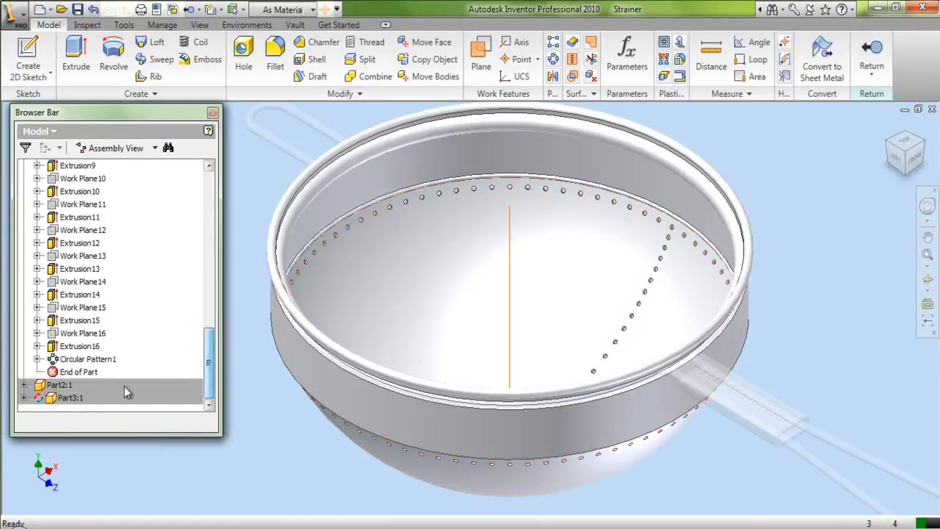
left_click(109, 360)
left_click(113, 360)
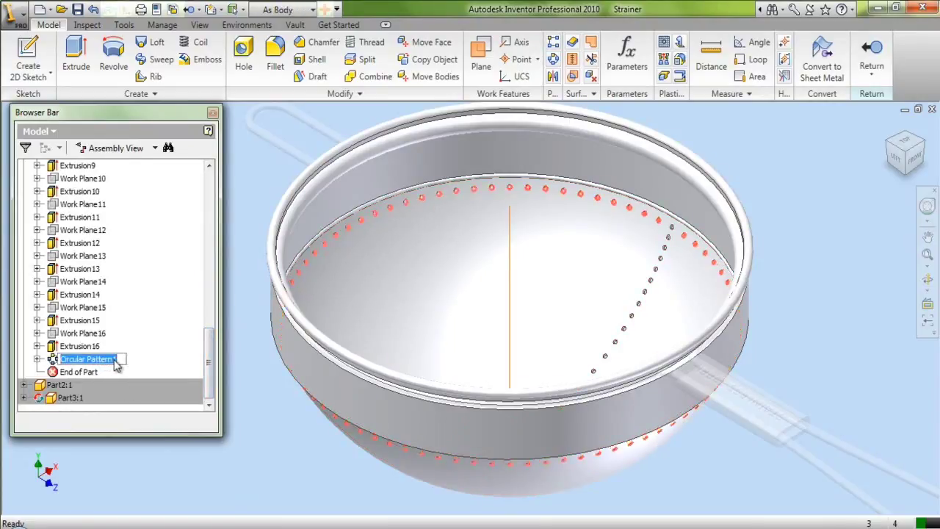
key("Return")
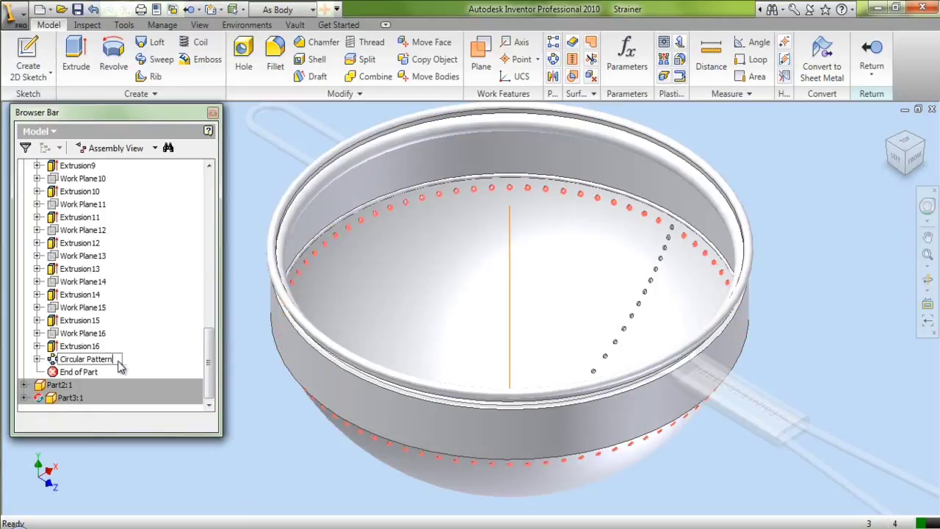
left_click(140, 365)
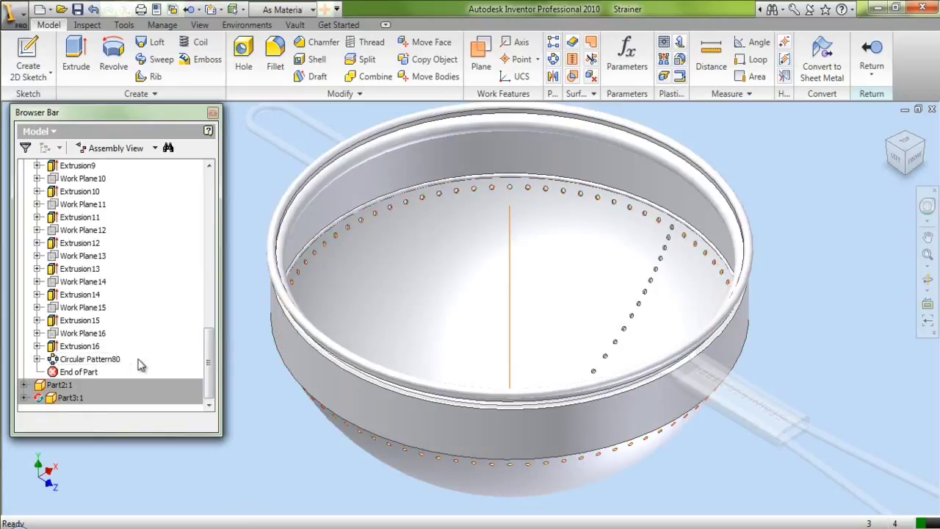
- Create a circular pattern of the second hole from the rim with 78 occurrences over 360 deg around the Y axis
key("F5")
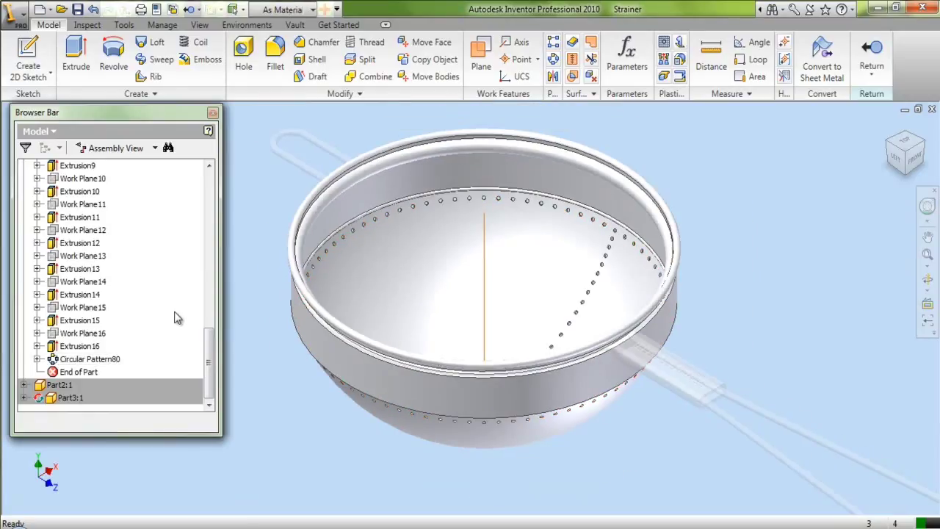
left_click(554, 60)
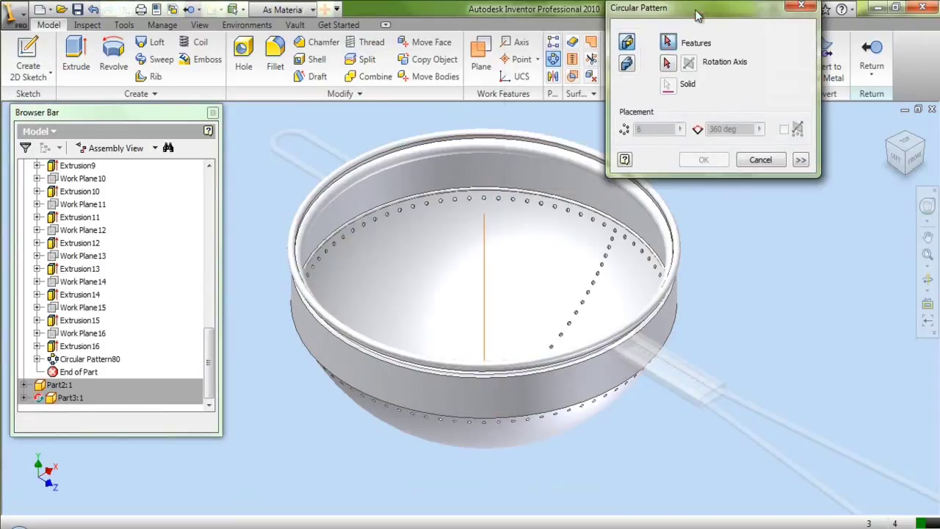
scroll(614, 245, "up", 3)
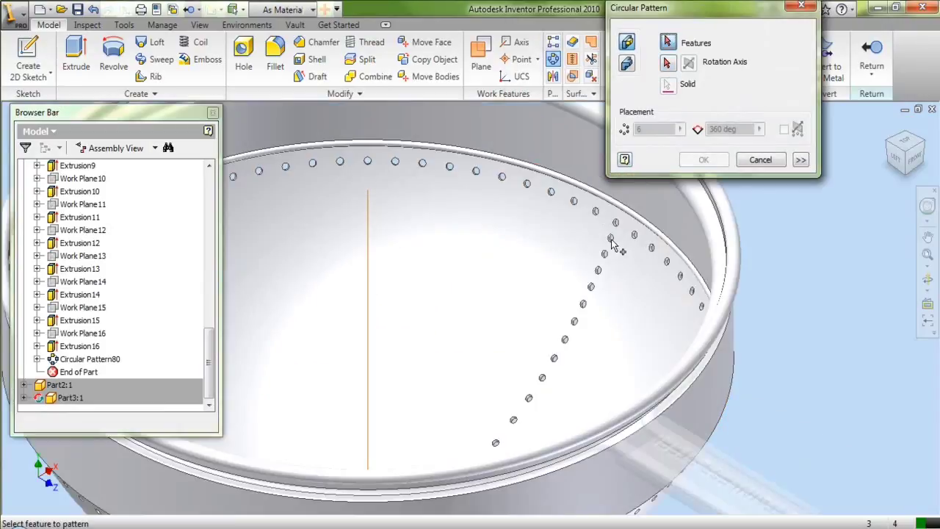
left_click(611, 243)
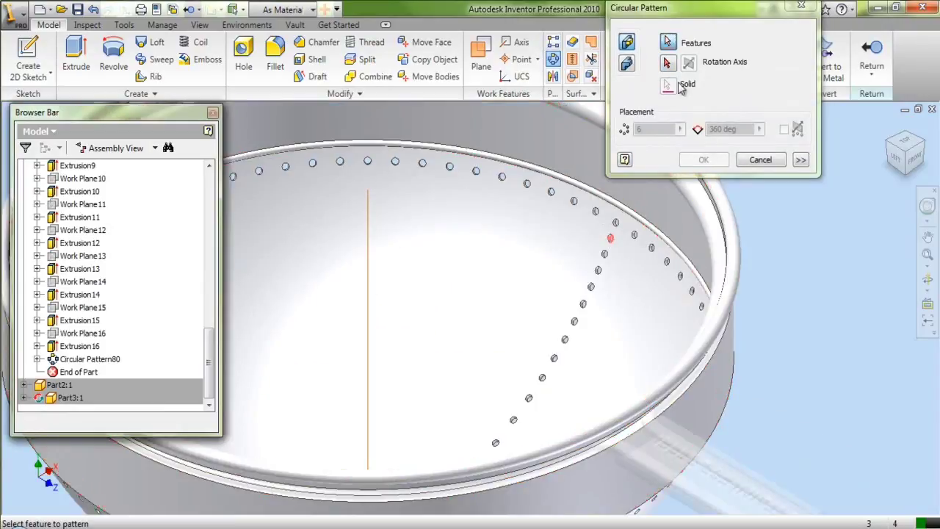
left_click(668, 64)
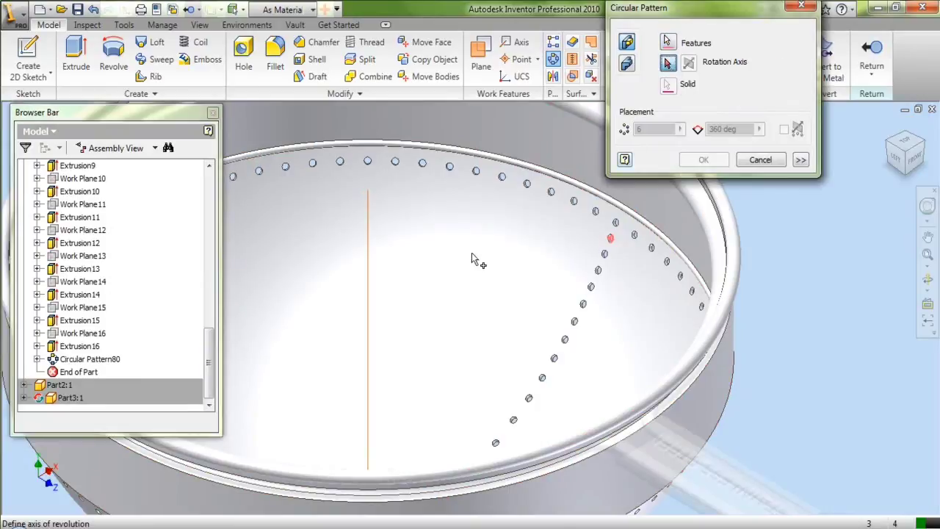
left_click(369, 277)
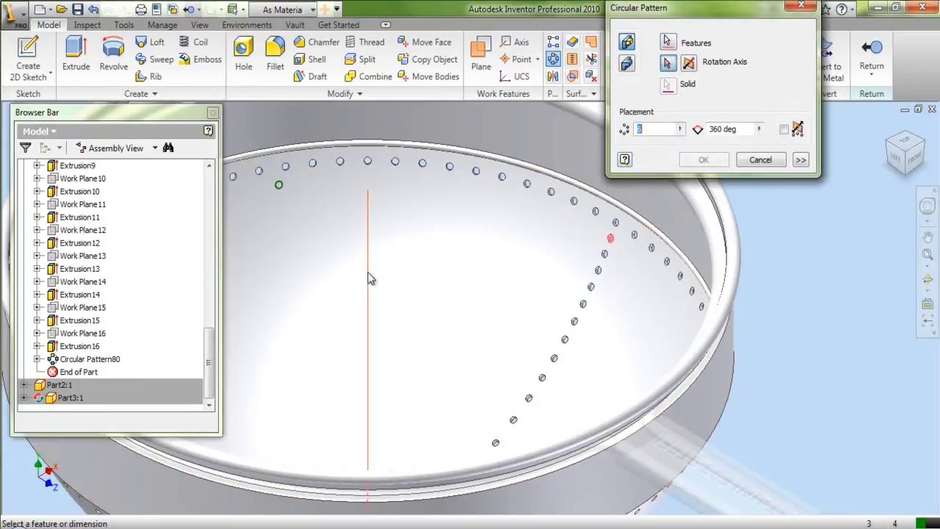
left_click(637, 129)
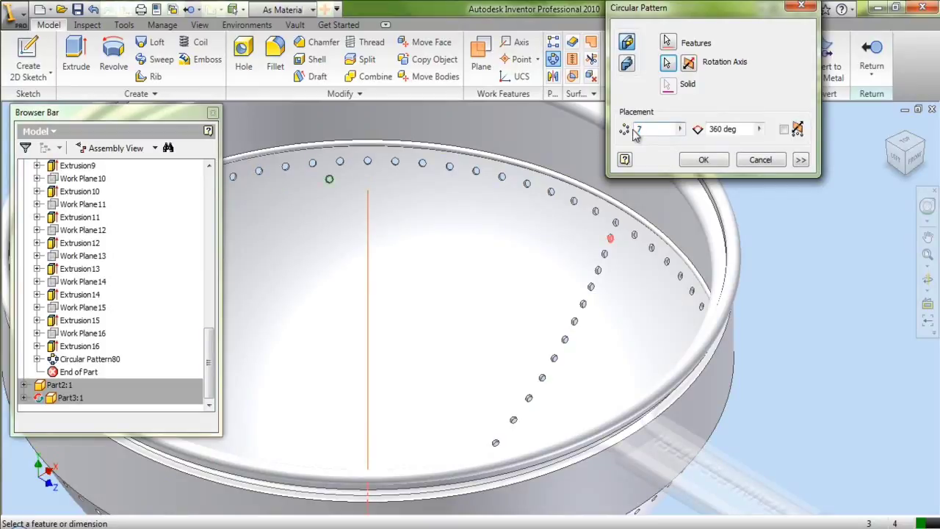
left_click(643, 121)
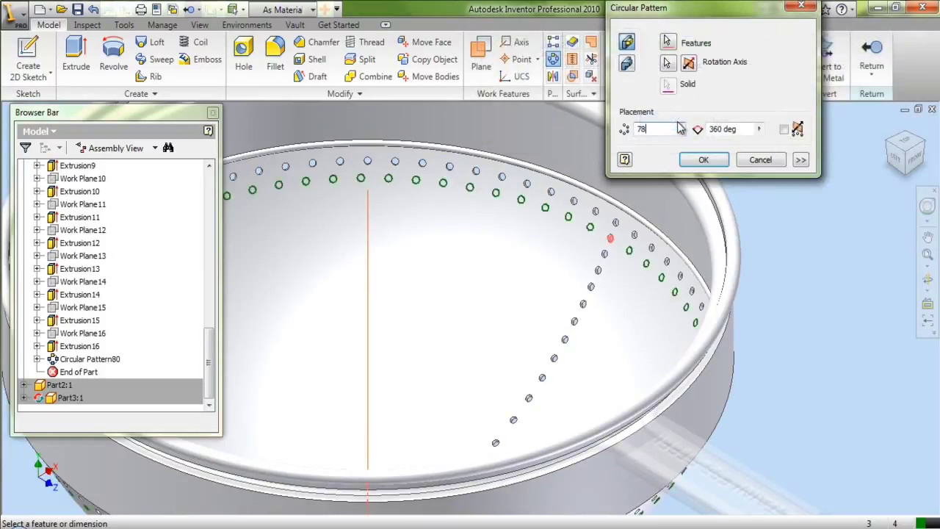
left_click(703, 159)
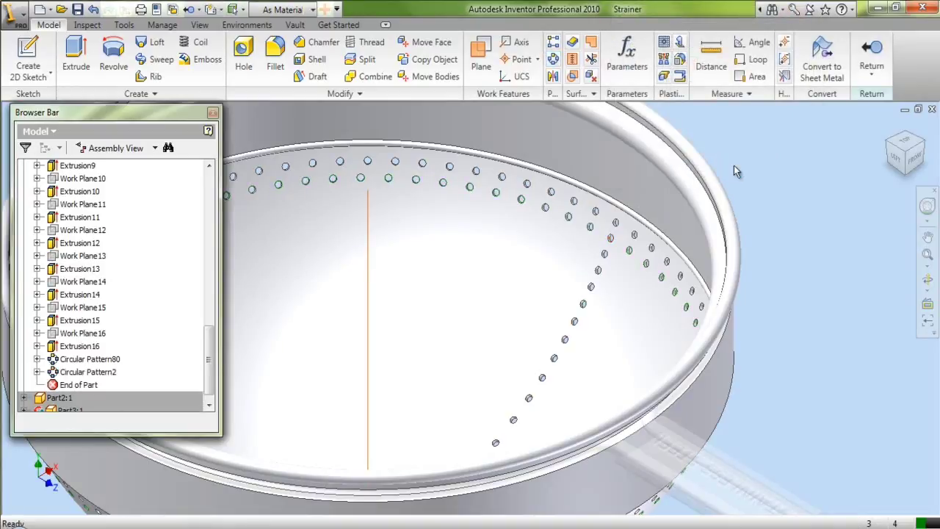
- Rename the circular pattern of the second ring of holes as Circular Pattern78
left_click(110, 373)
left_click(110, 372)
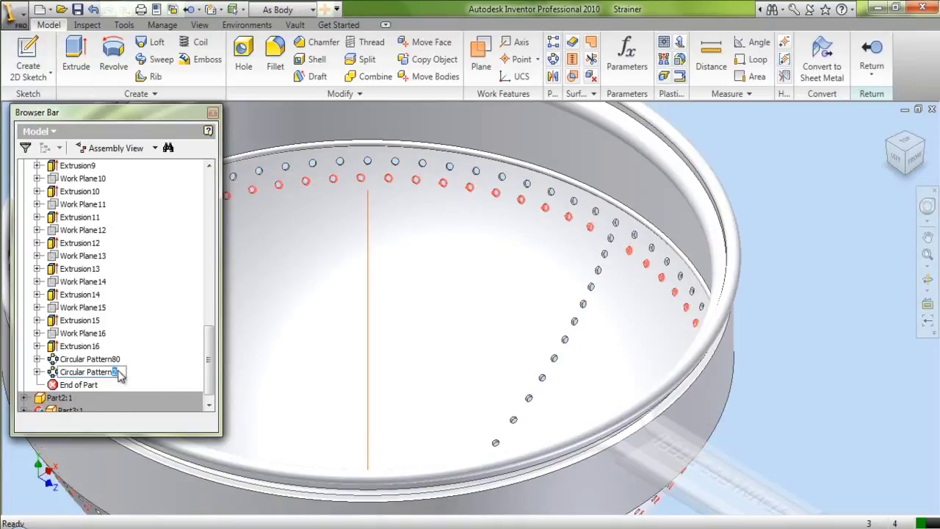
key("Return")
left_click(153, 364)
- Create a circular pattern of the third hole from the rim with 76 occurrences over 360 deg around the Y axis
left_click(553, 59)
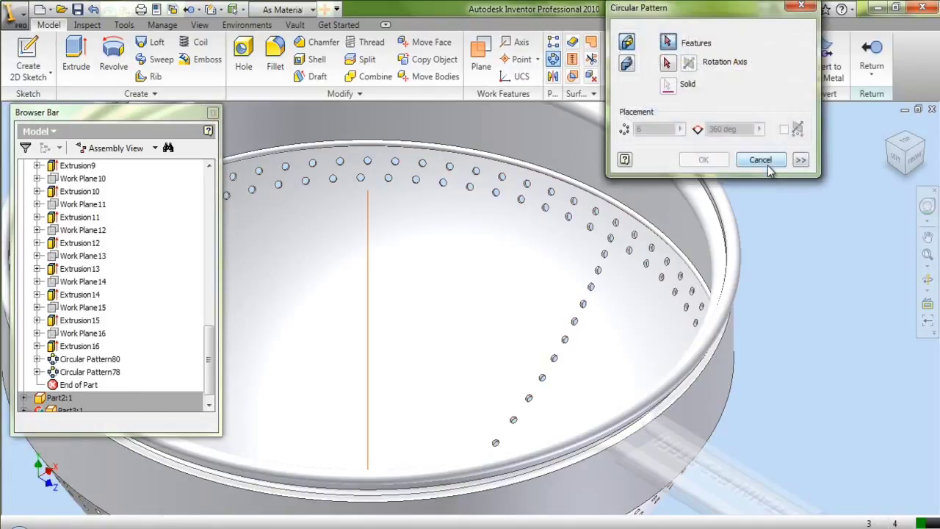
left_click(605, 255)
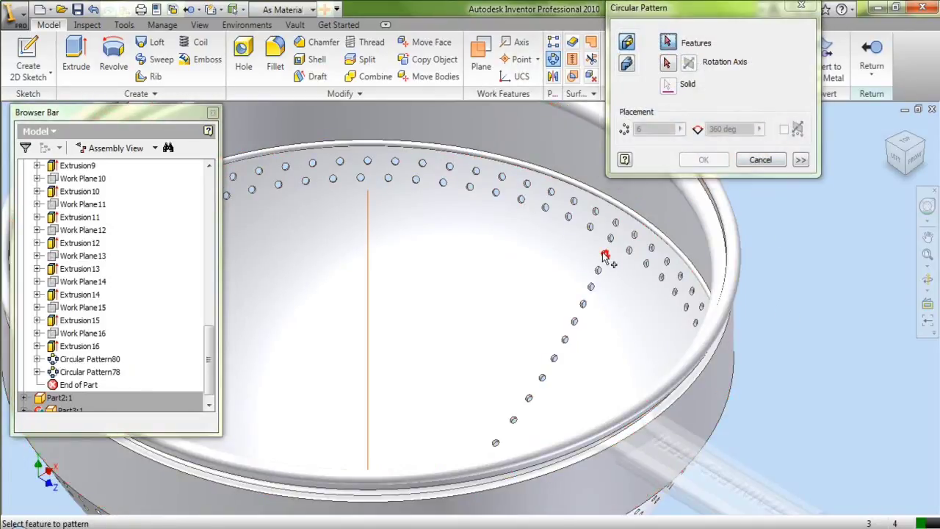
left_click(667, 63)
left_click(367, 268)
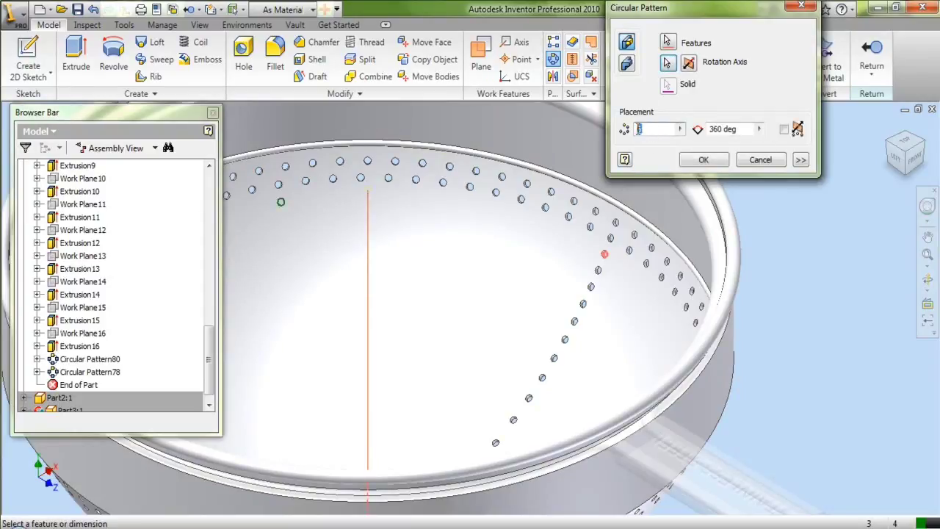
type("2")
left_click(659, 129)
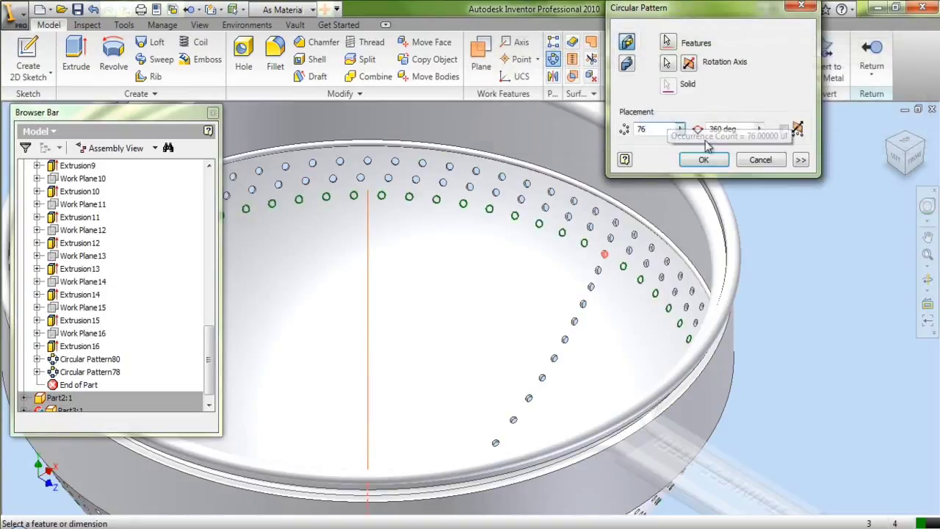
left_click(703, 160)
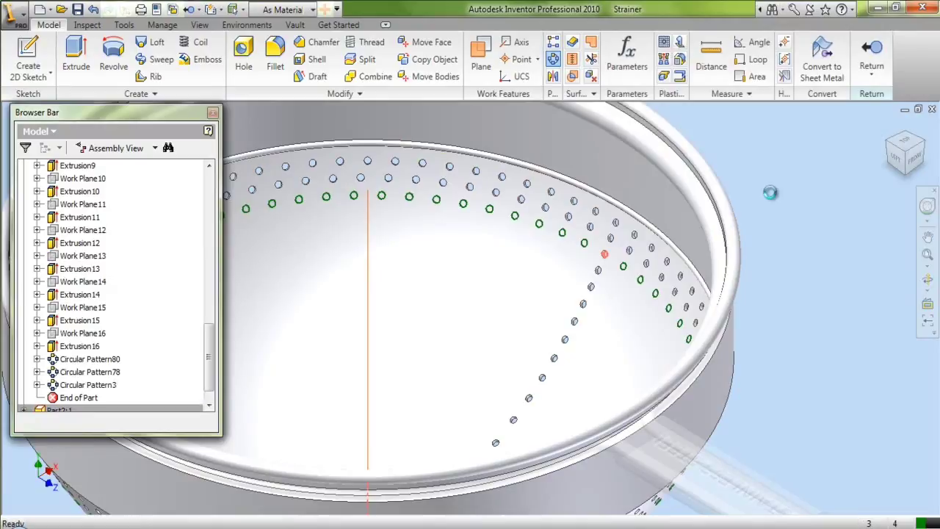
- Rename the circular pattern of the third ring of holes as Circular Pattern76
left_click(109, 385)
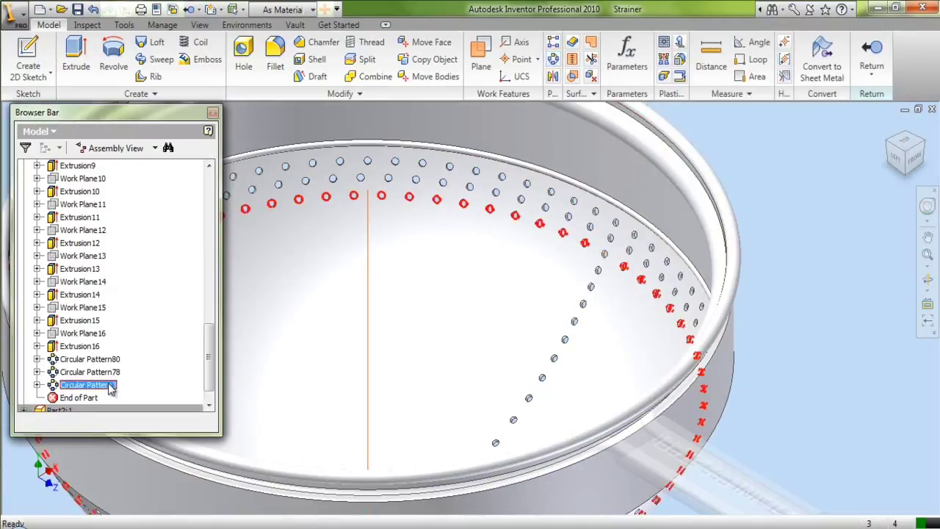
key("Escape")
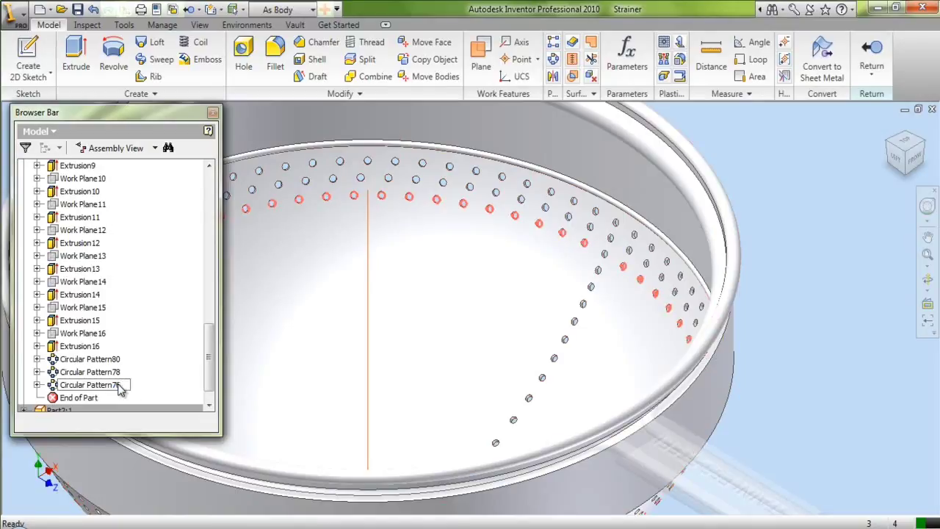
key("Return")
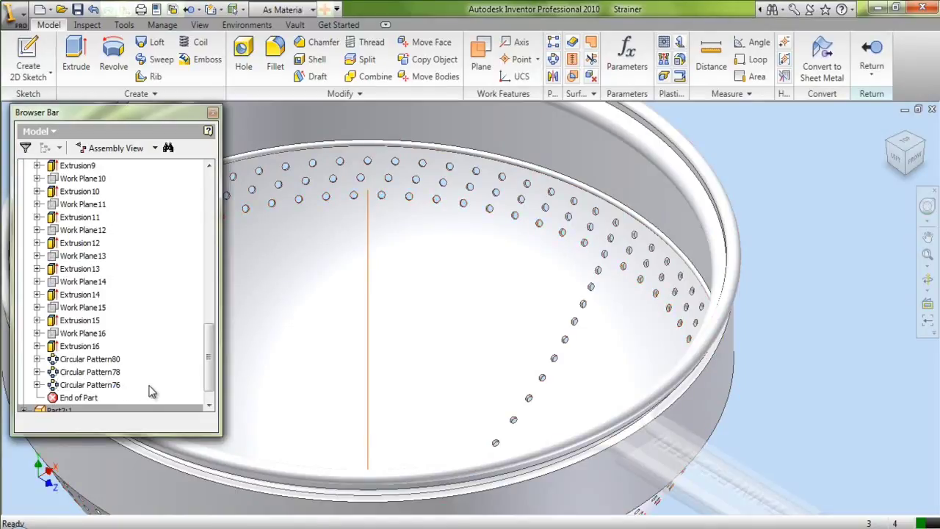
- Create a circular pattern of the fourth hole from the rim with 74 occurrences over 360 deg around the Y axis
left_click(553, 59)
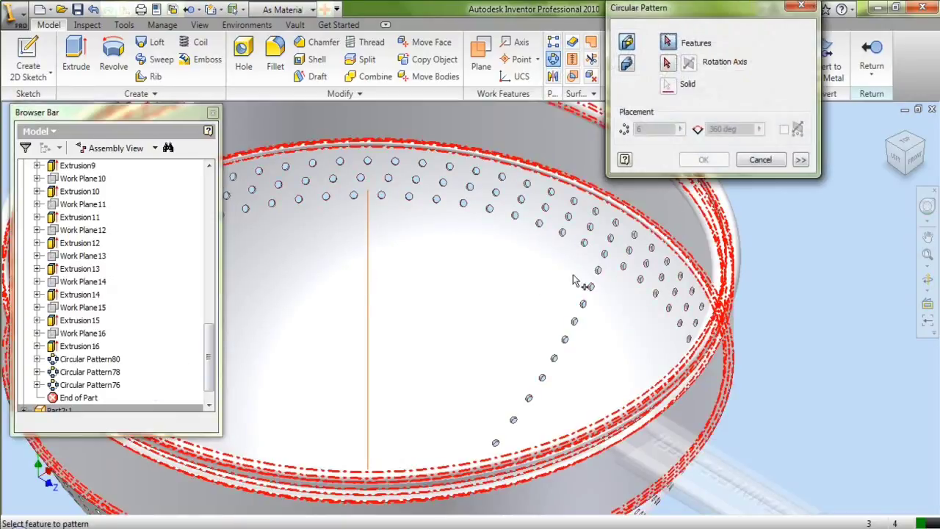
left_click(599, 273)
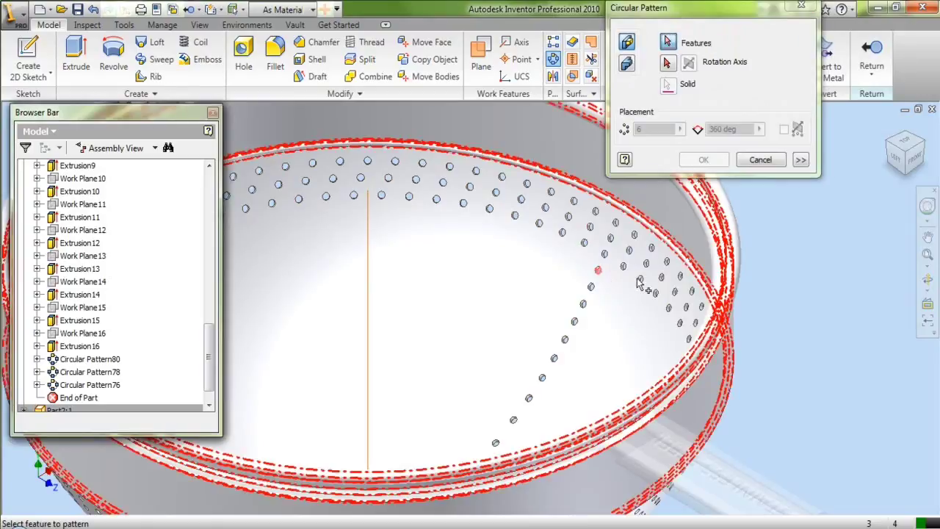
left_click(667, 63)
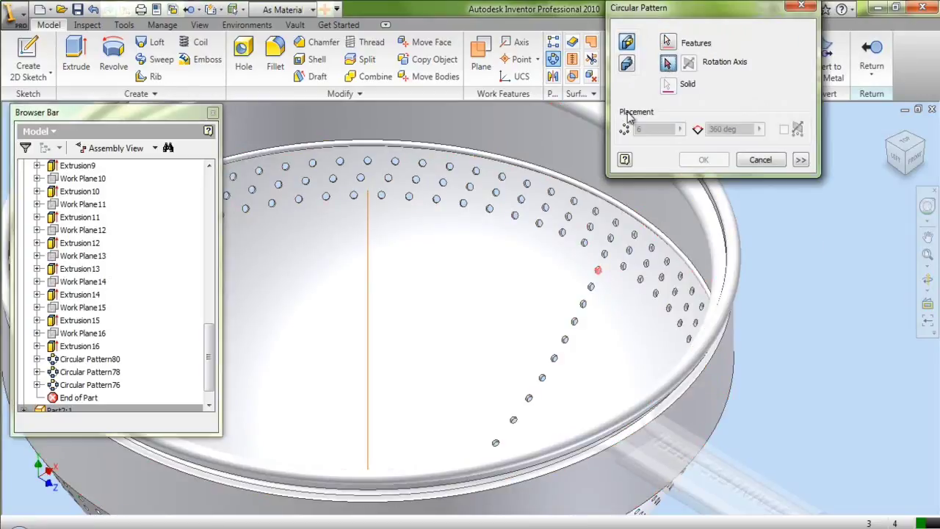
left_click(371, 256)
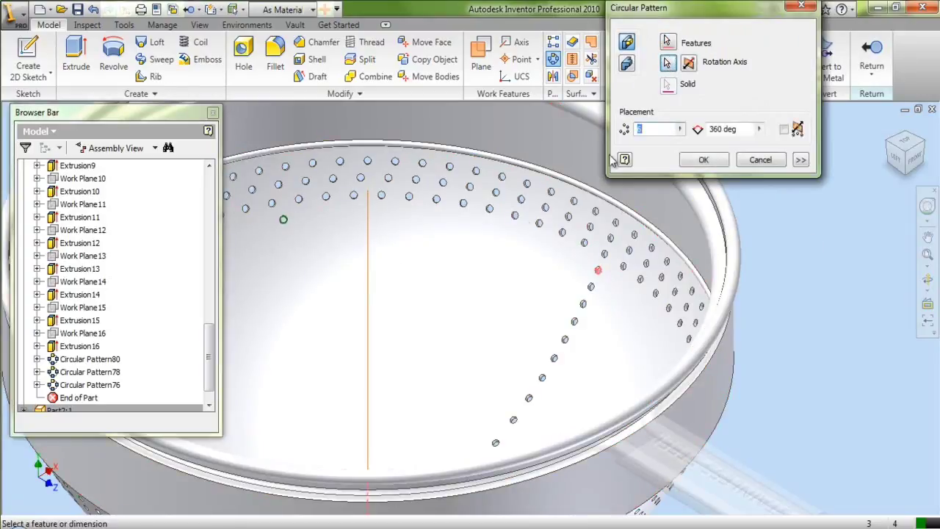
type("72")
left_click(700, 161)
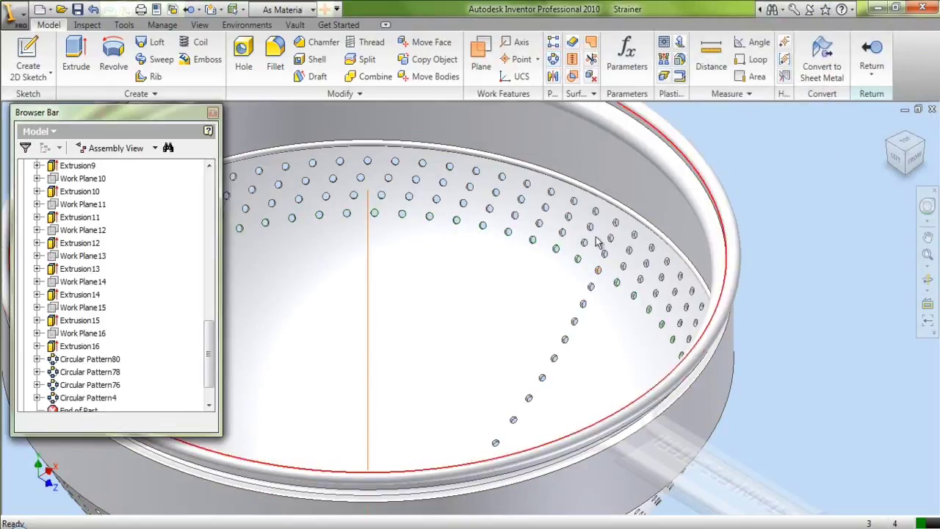
- Rename the circular pattern of the fourth ring of holes as Circular Pattern74
left_click(112, 401)
key("Escape")
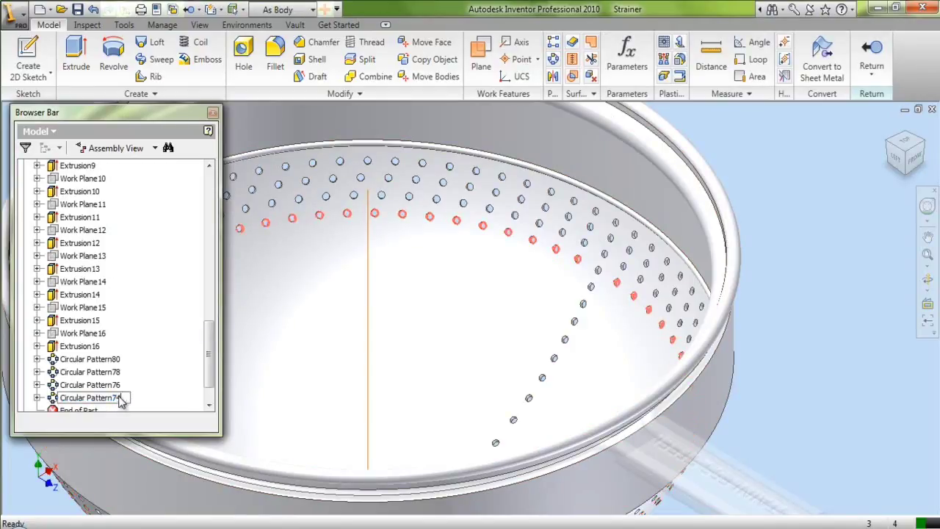
left_click(129, 399)
left_click(150, 398)
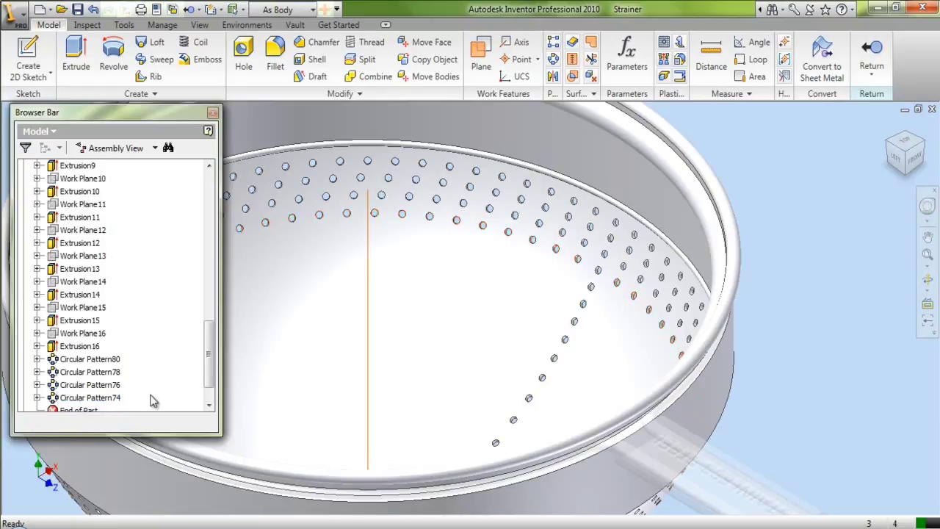
- Create a circular pattern of the fifth hole from the rim with 72 occurrences over 360 deg around the Y axis
left_click(553, 58)
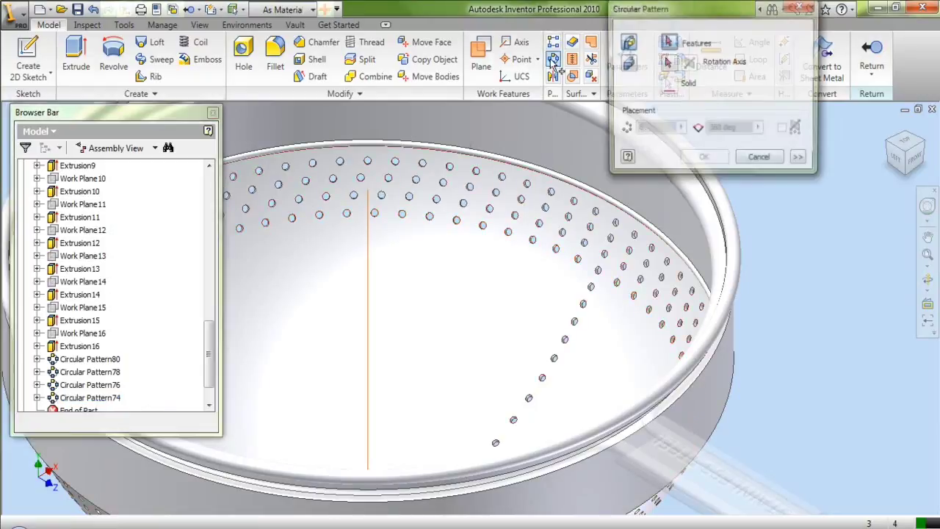
left_click(592, 291)
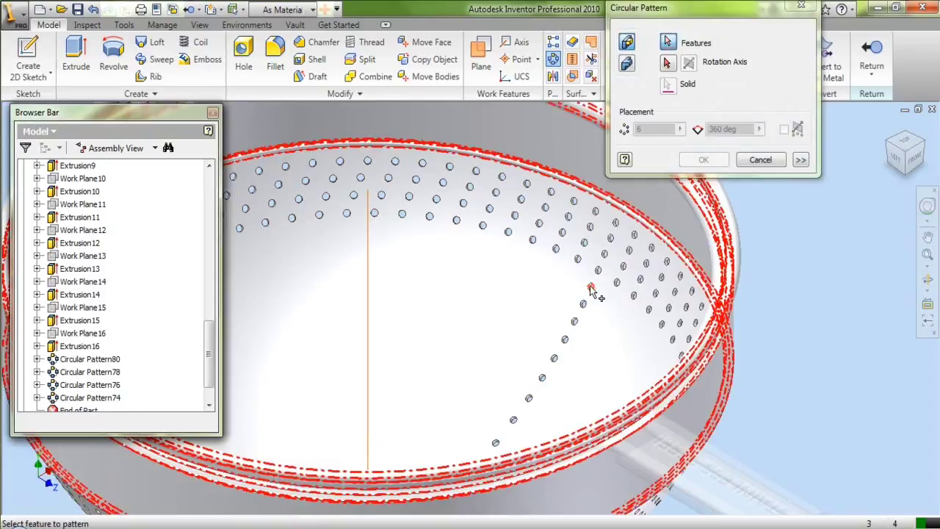
left_click(668, 63)
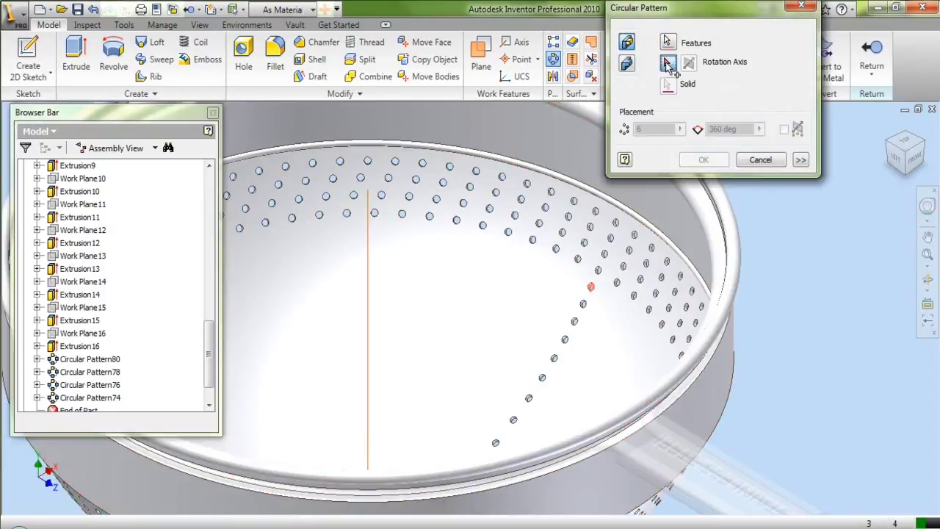
left_click(368, 301)
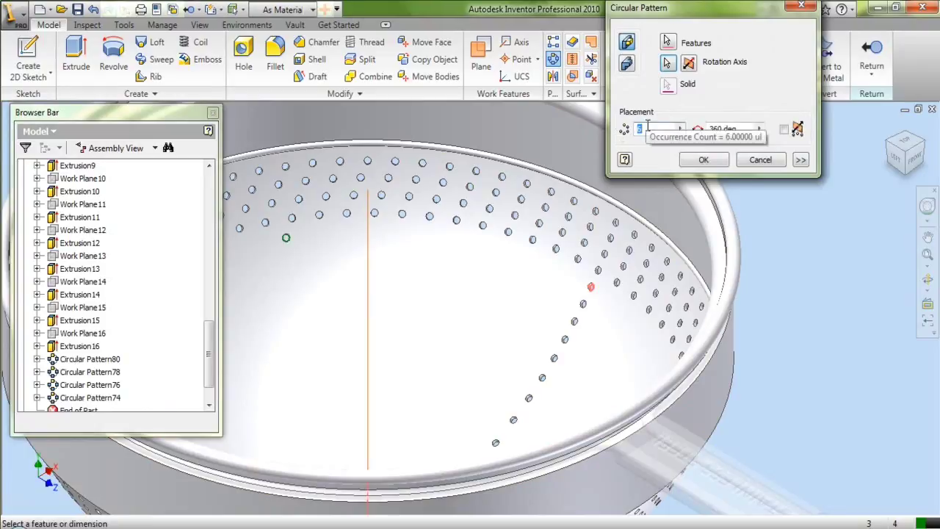
left_click(647, 129)
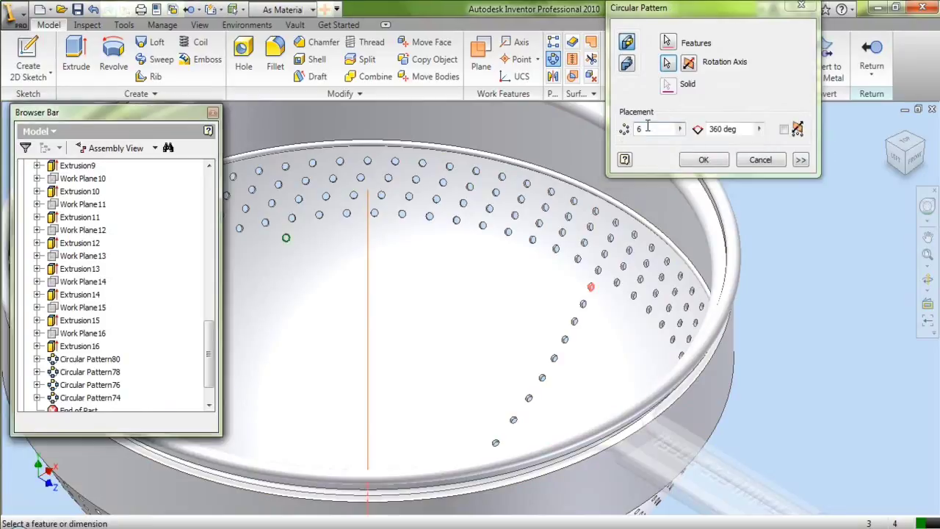
double_click(647, 128)
type("7")
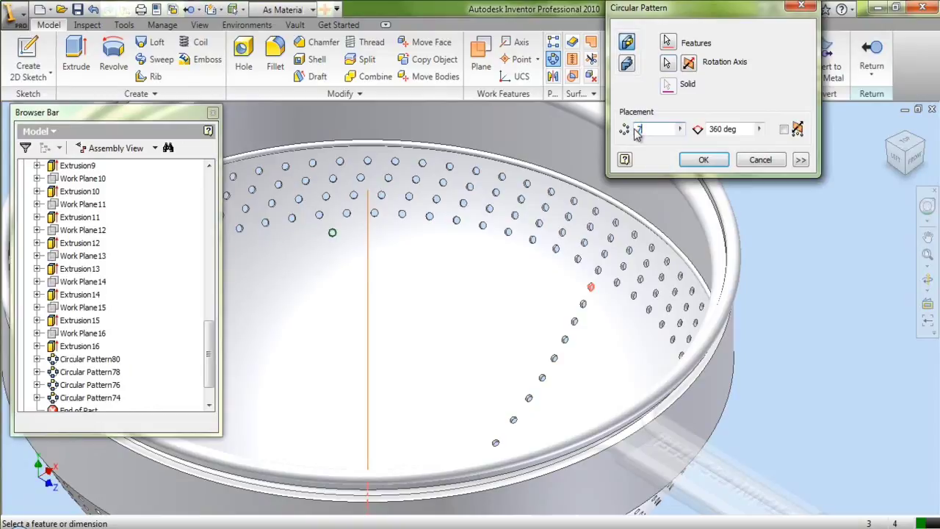
type("2")
left_click(670, 121)
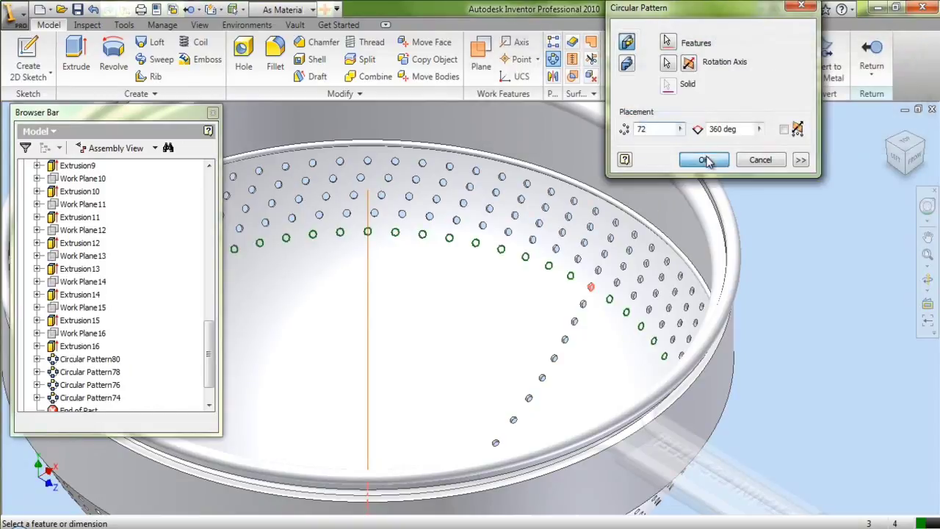
left_click(703, 160)
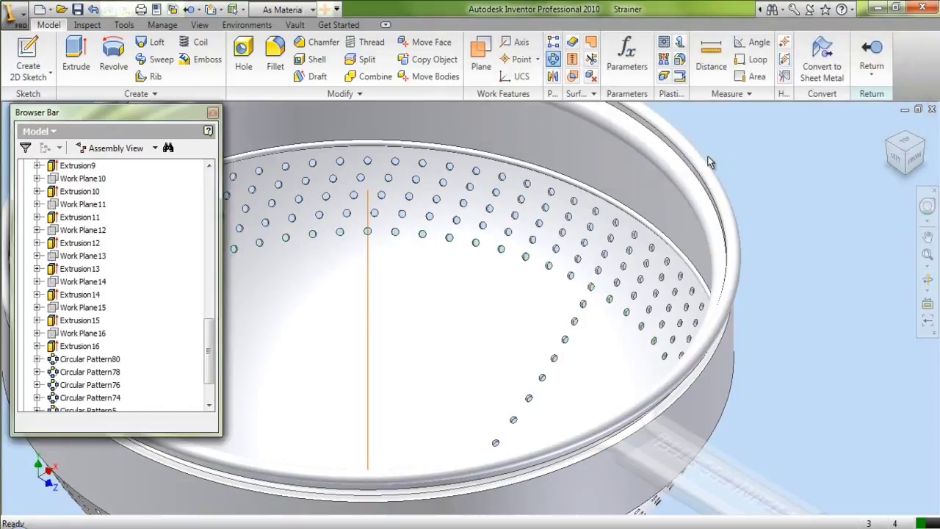
- Rename the circular pattern of the fifth ring of holes as Circular Pattern72
scroll(184, 376, "down", 2)
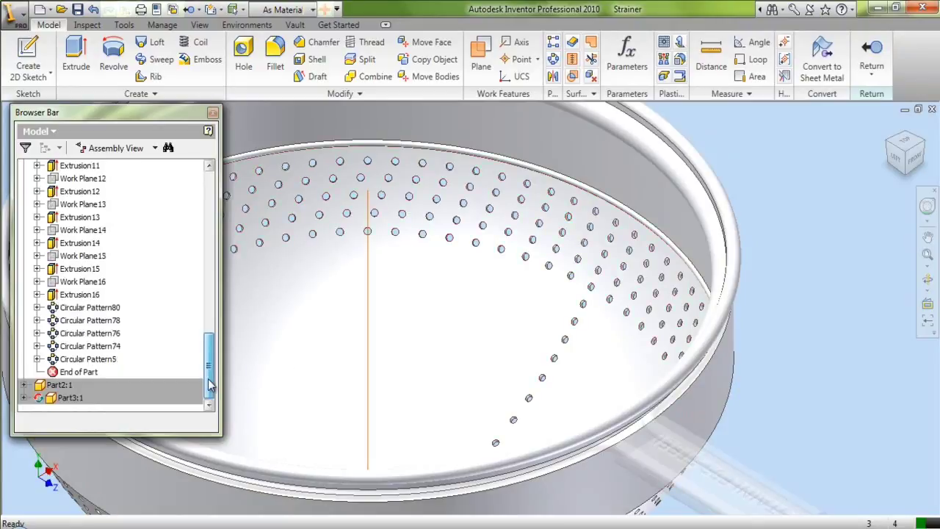
left_click(115, 360)
left_click(116, 360)
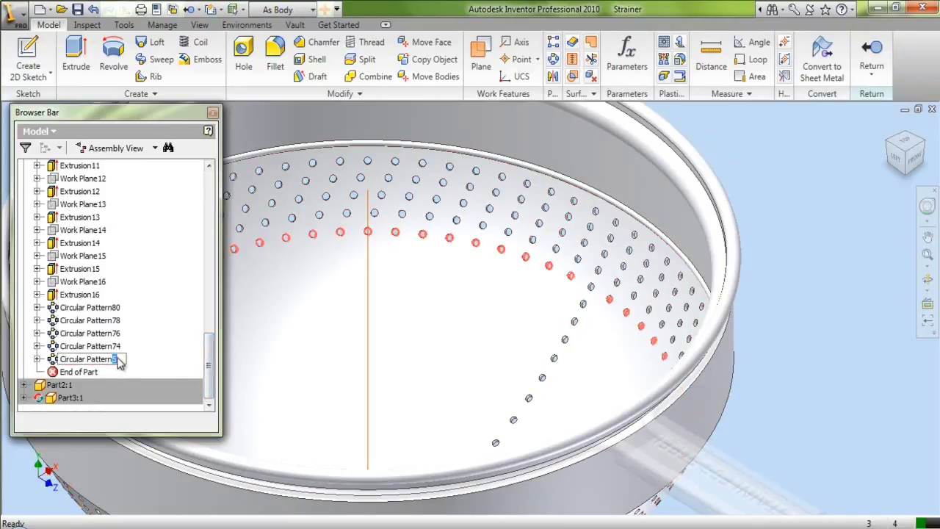
key("Return")
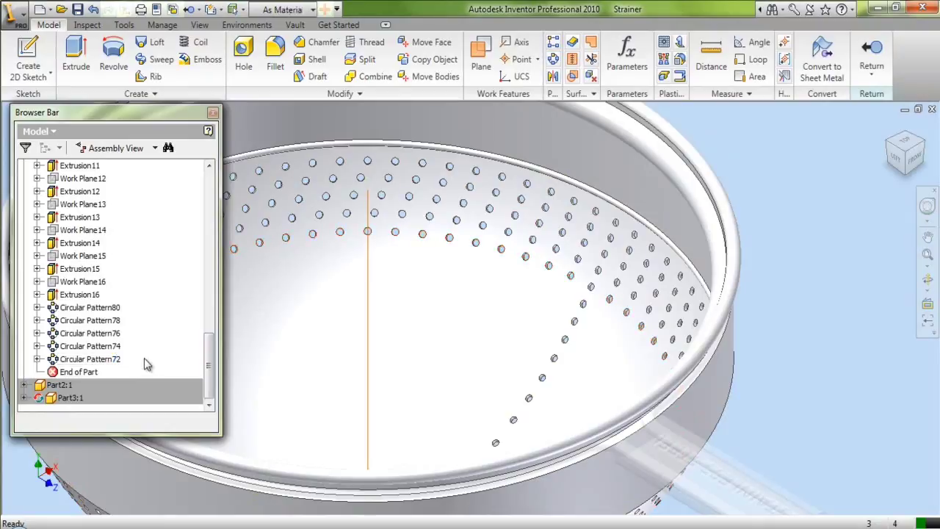
- Create a circular pattern of the sixth hole from the rim with 70 occurrences over 360 deg around the Y axis
left_click(553, 59)
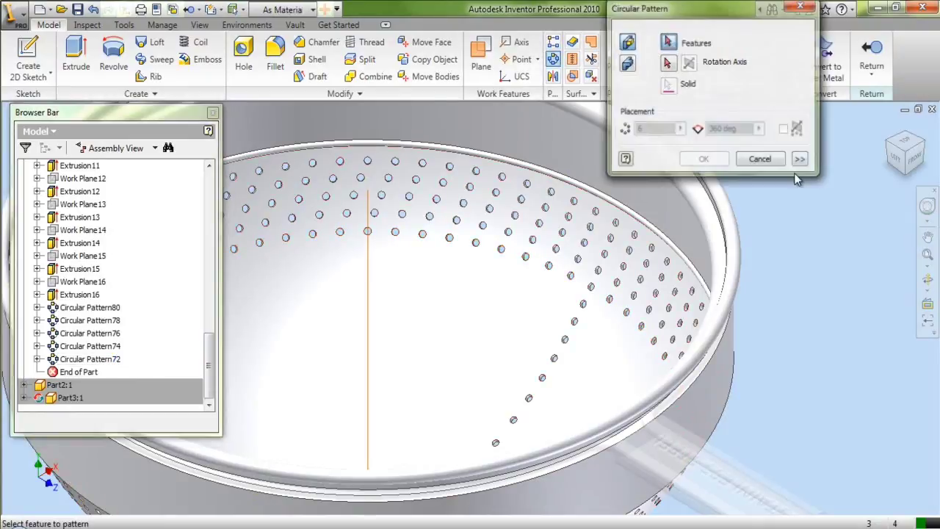
left_click(583, 304)
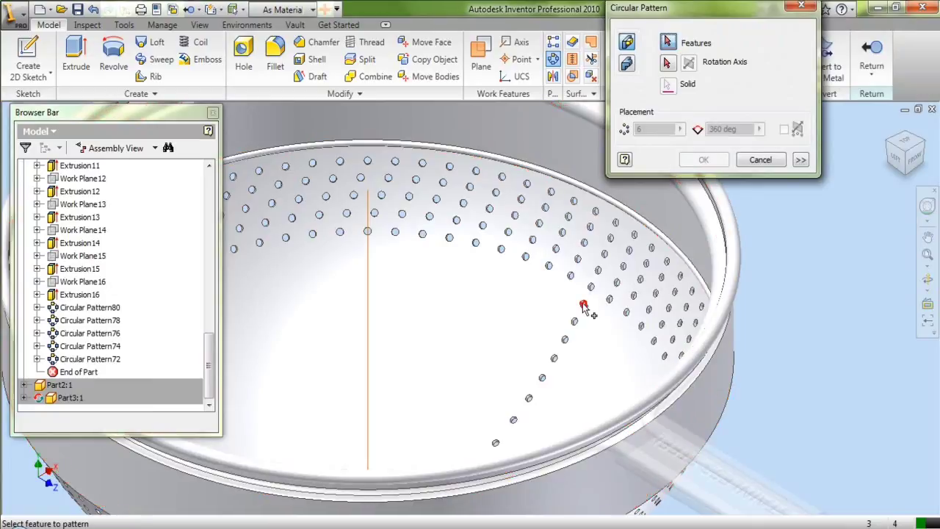
left_click(667, 62)
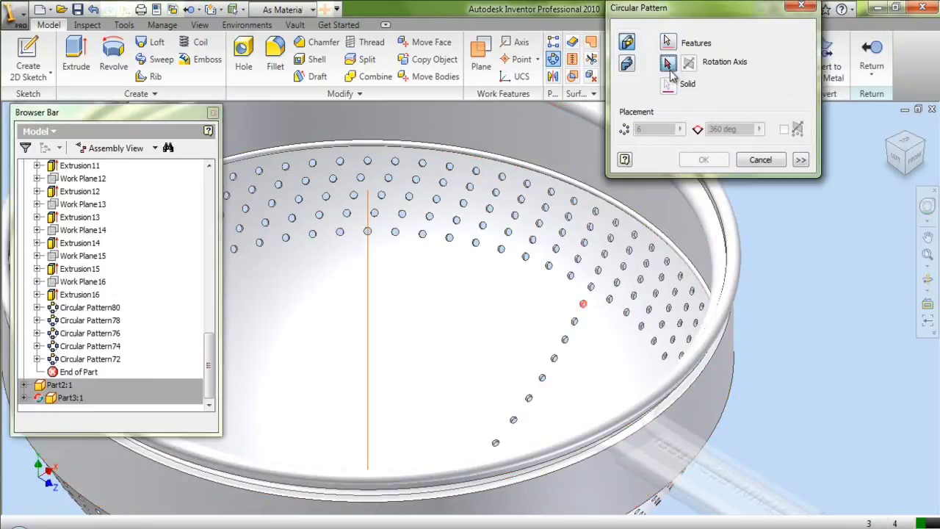
left_click(371, 310)
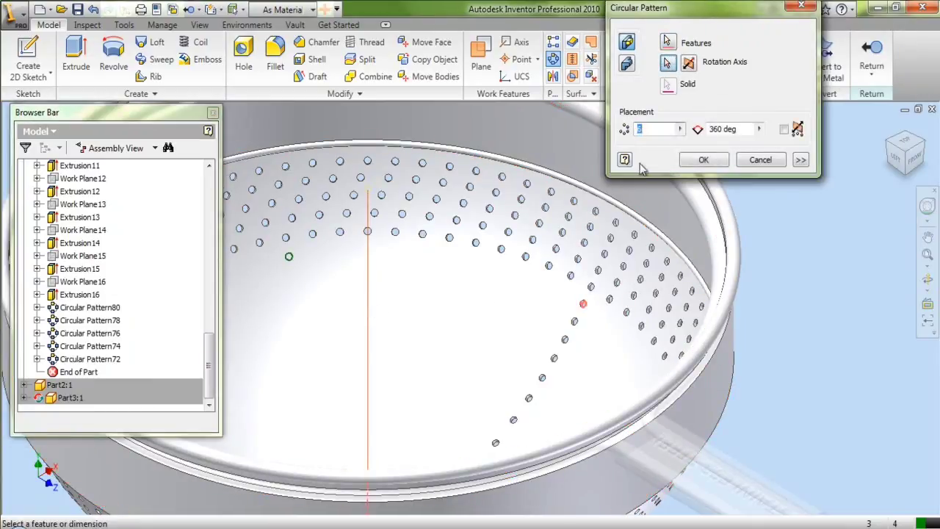
left_click(636, 130)
type("7")
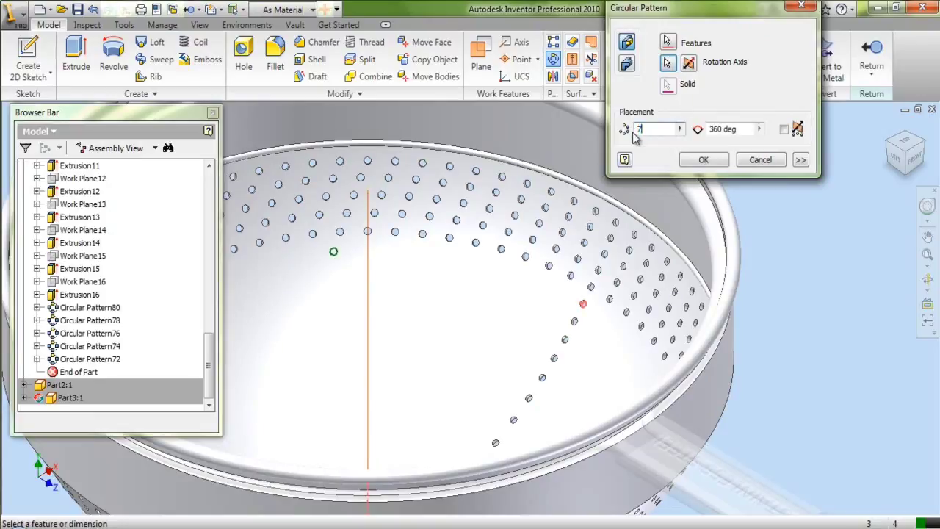
type("0")
left_click(661, 120)
left_click(705, 158)
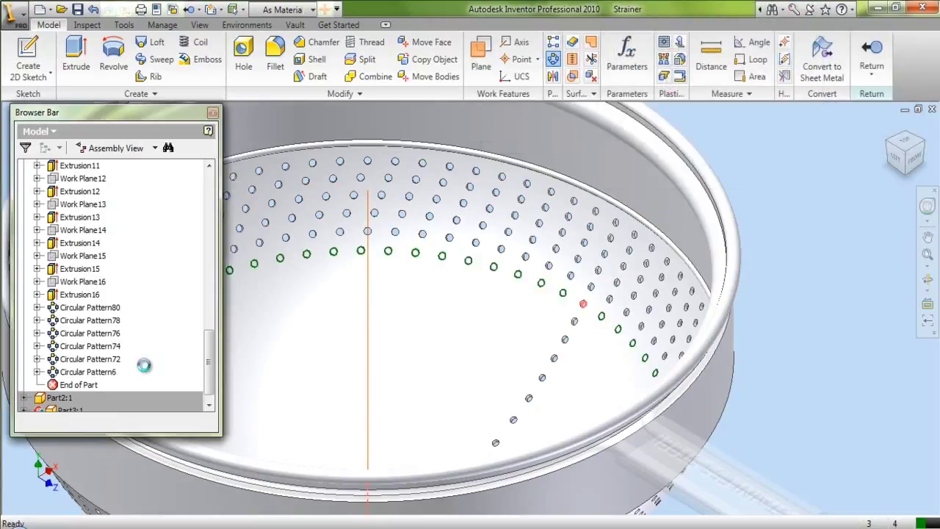
- Rename the circular pattern of the sixth ring of holes as Circular Pattern70
left_click(121, 375)
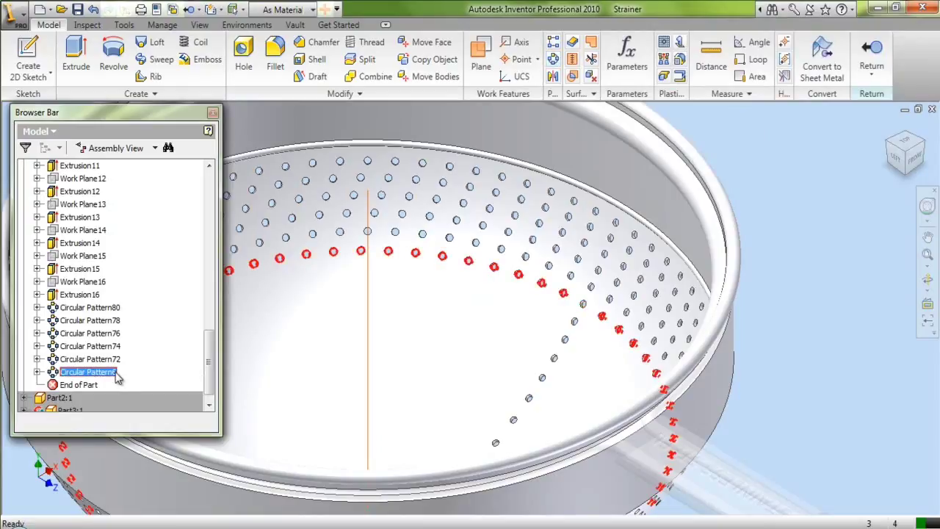
left_click(117, 375)
left_click_drag(114, 372, 120, 373)
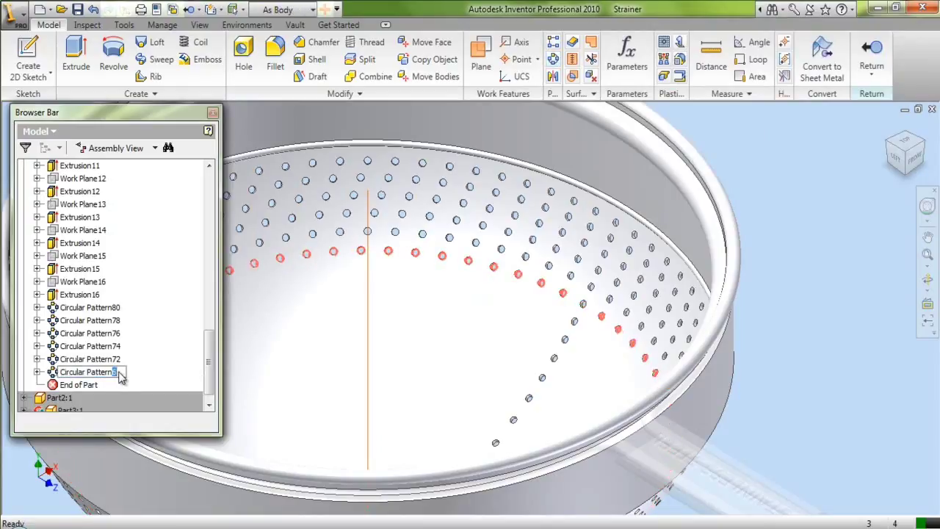
type("70")
key("Return")
- Create a circular pattern of the seventh hole from the rim with 68 occurrences over 360 deg around the Y axis
left_click(553, 58)
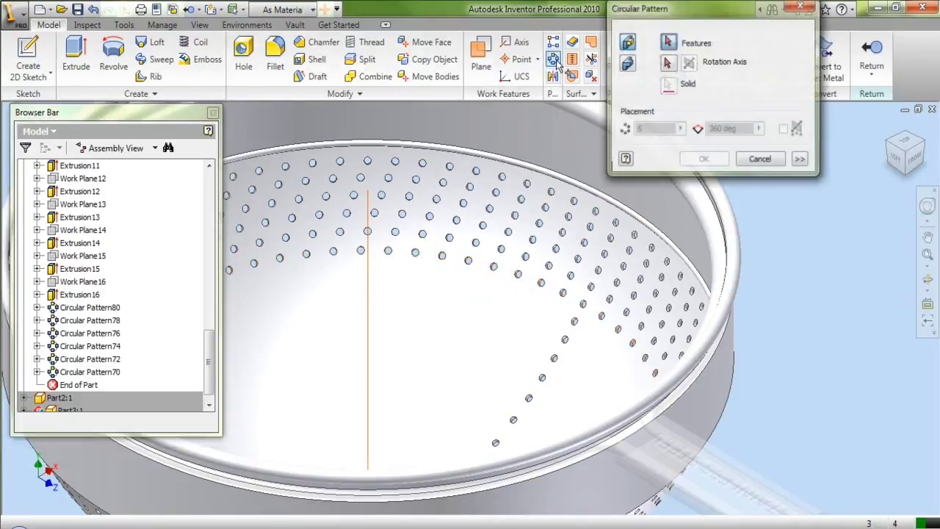
left_click(575, 323)
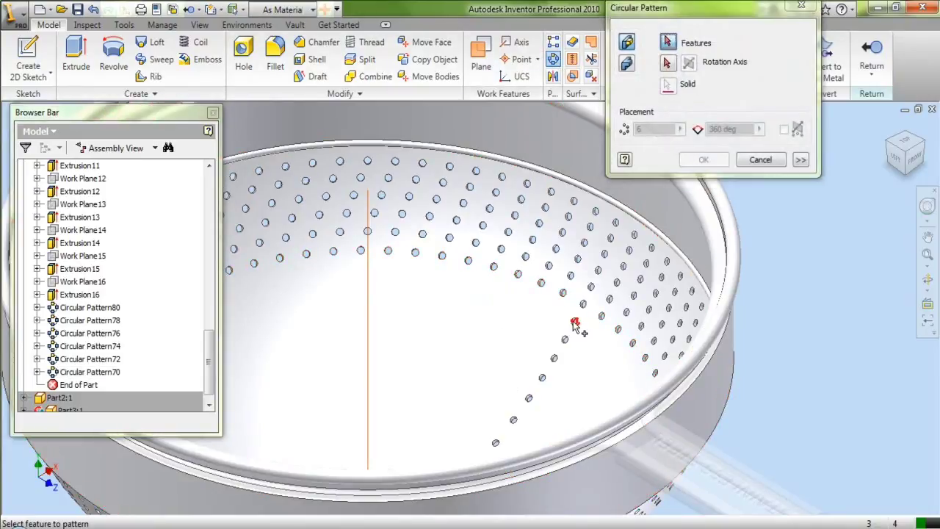
left_click(666, 63)
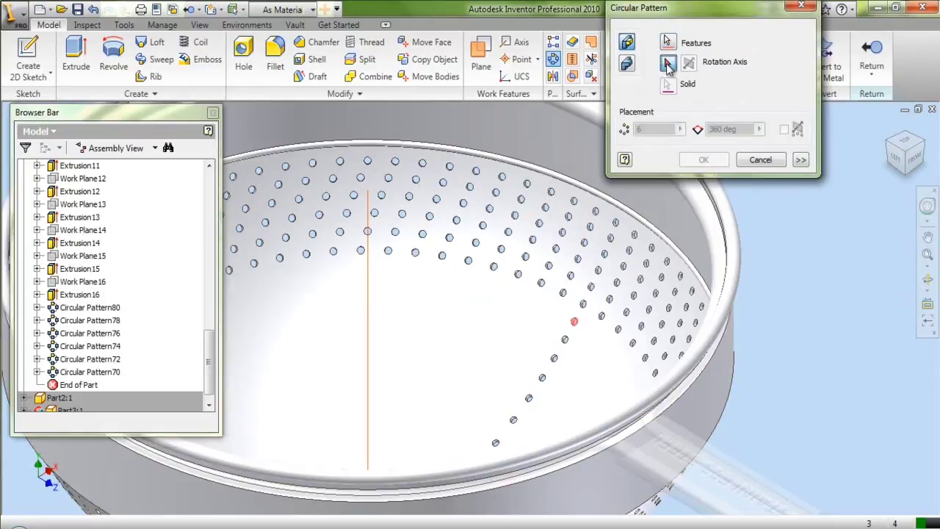
left_click(368, 340)
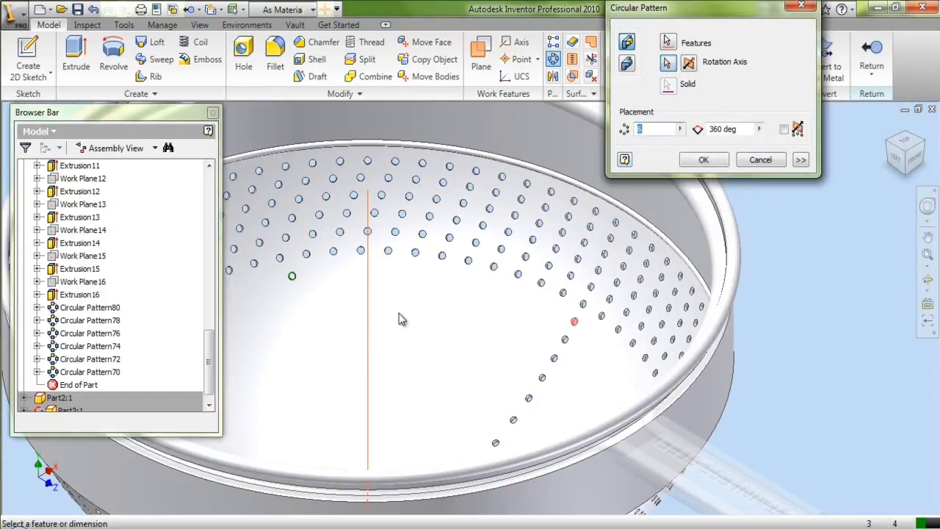
type("8")
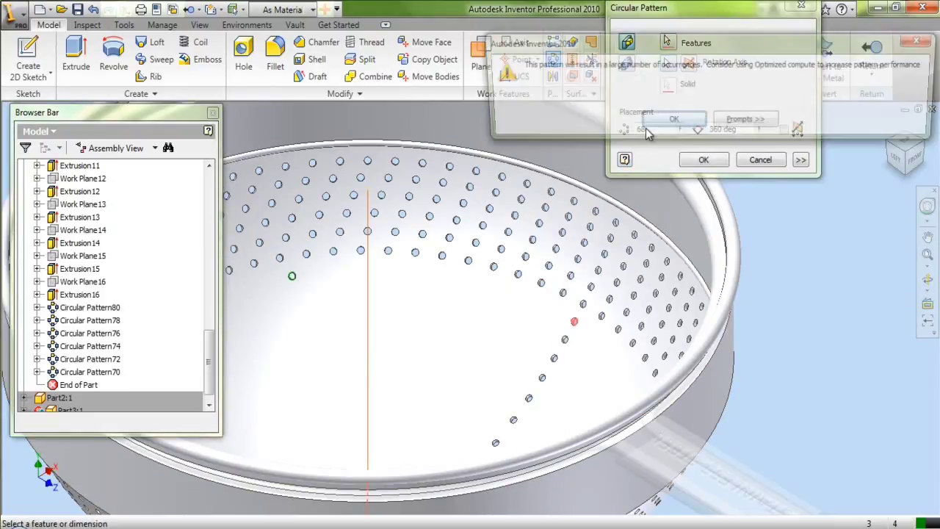
left_click(670, 118)
left_click(704, 161)
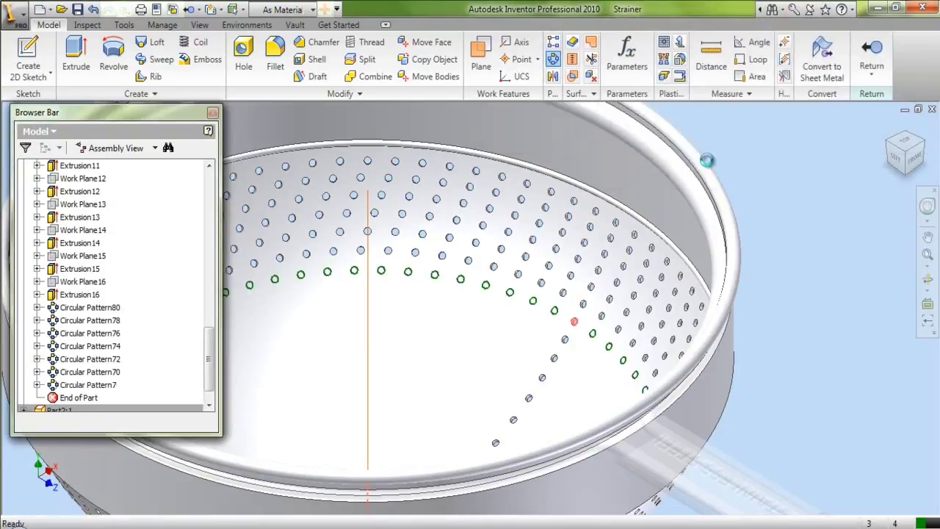
- Rename the circular pattern of the seventh ring of holes as Circular Pattern68
left_click(107, 386)
left_click(111, 387)
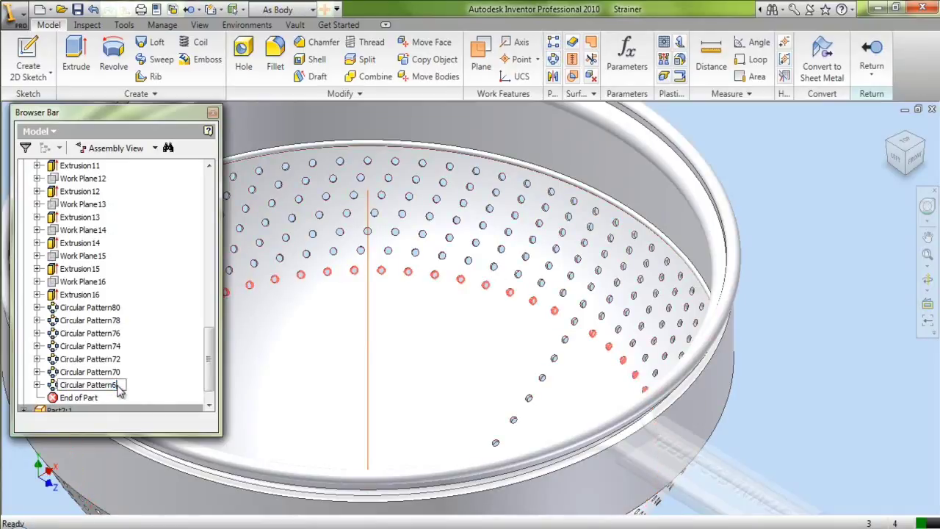
key("Return")
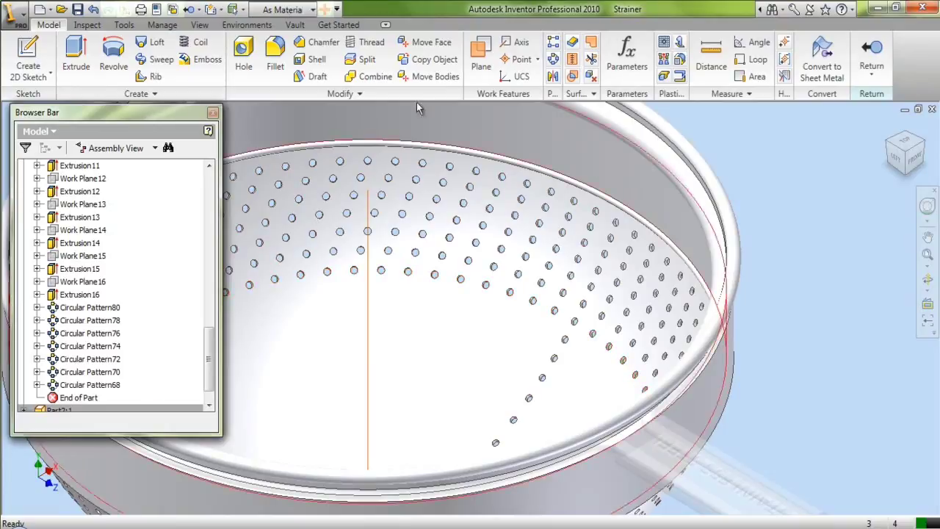
- Create a circular pattern of the eighth hole from the rim with 66 occurrences over 360 deg around the Y axis and rename it Circular Pattern66
left_click(554, 77)
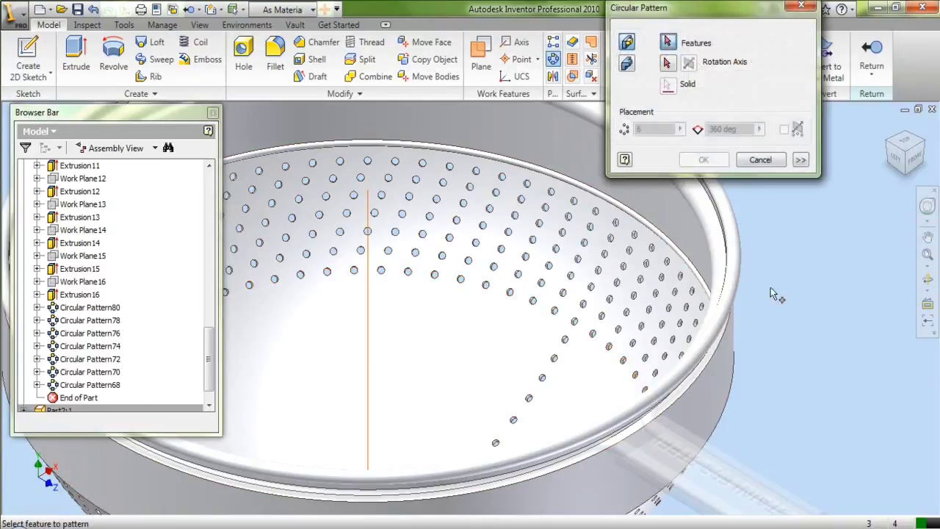
left_click(565, 341)
left_click(668, 65)
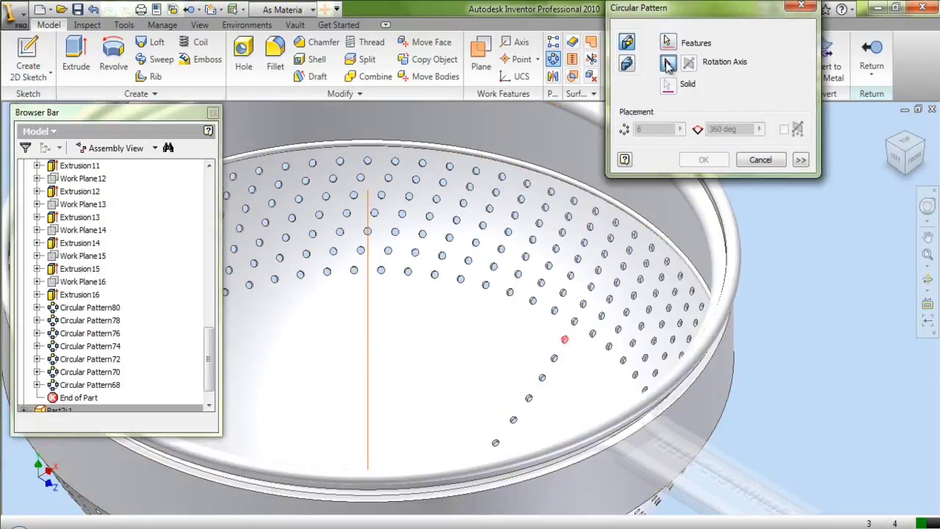
left_click(371, 342)
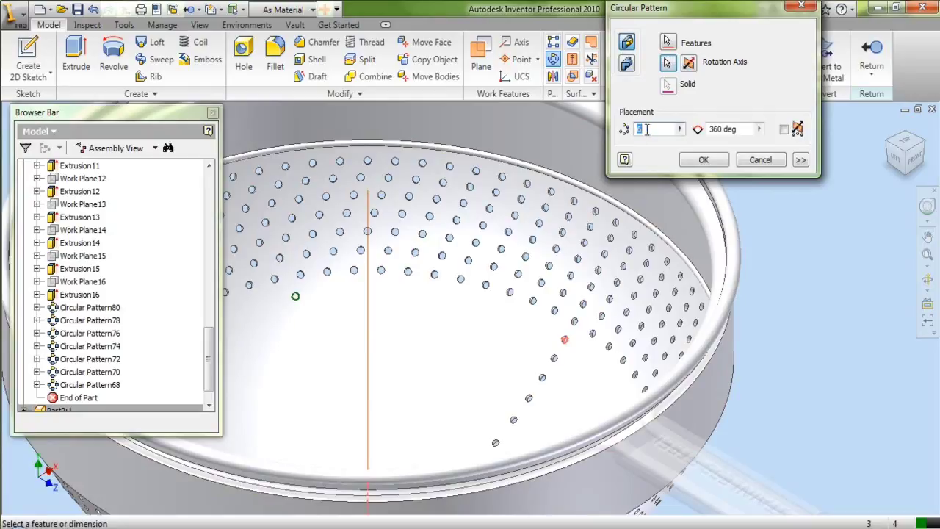
type("6")
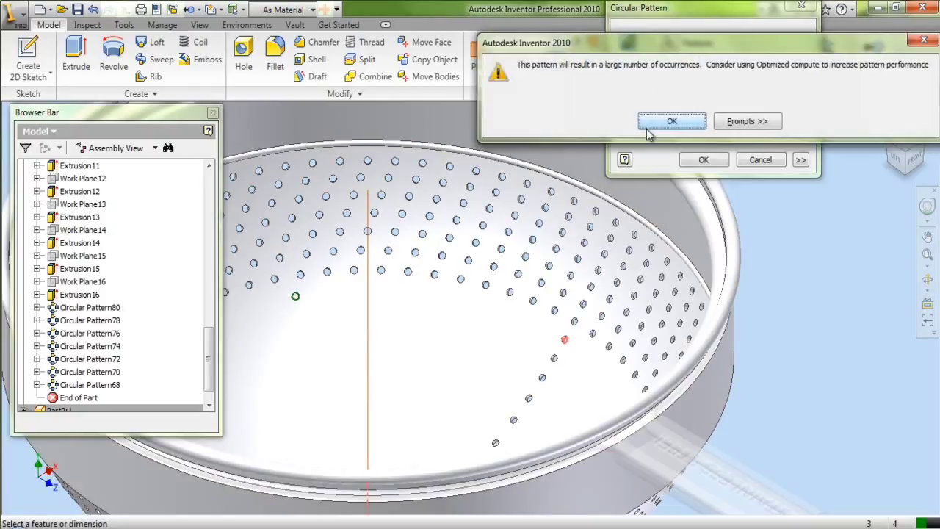
left_click(594, 147)
left_click(704, 160)
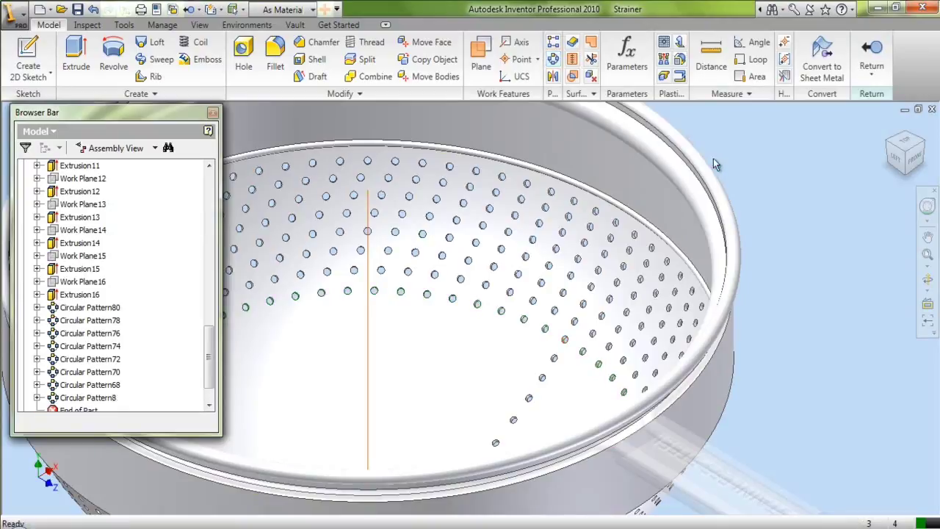
left_click(110, 398)
key("Escape")
- Create a circular pattern of the ninth hole from the rim with 64 occurrences over 360 deg around the Y axis
left_click(553, 59)
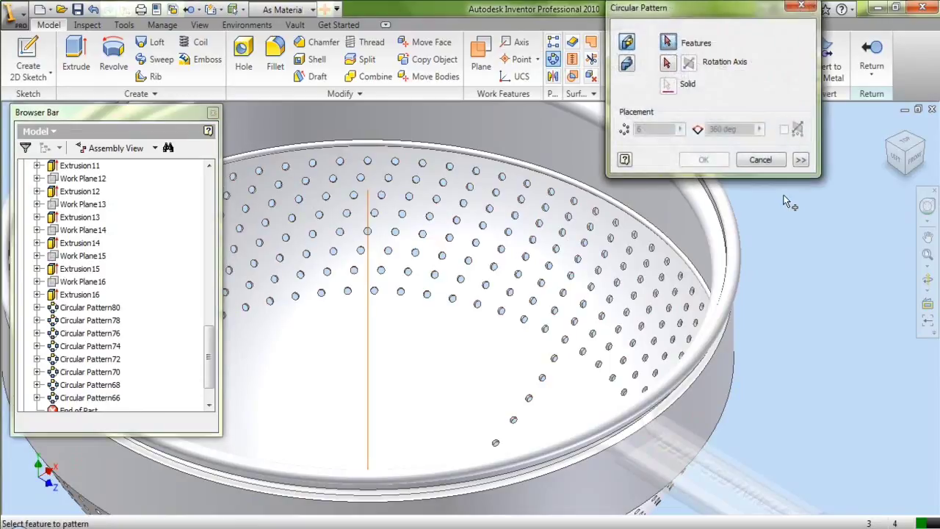
left_click(554, 357)
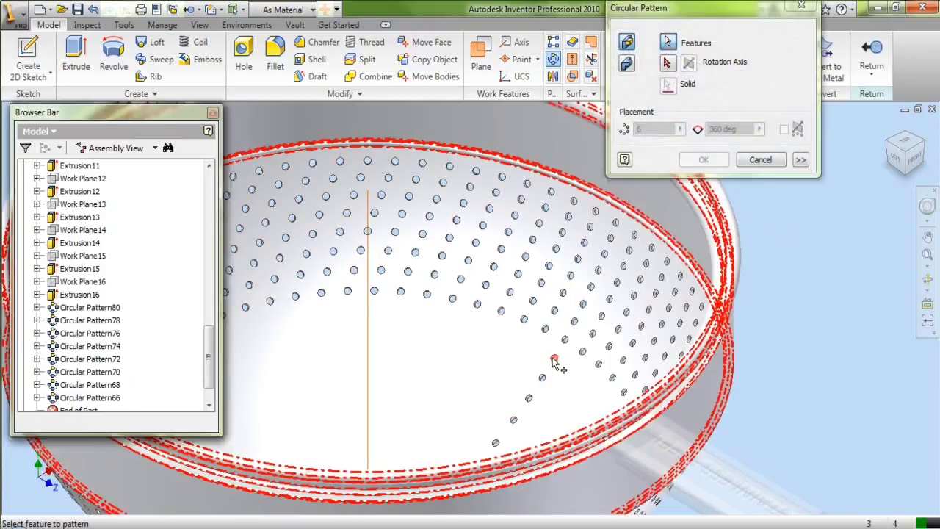
left_click(667, 63)
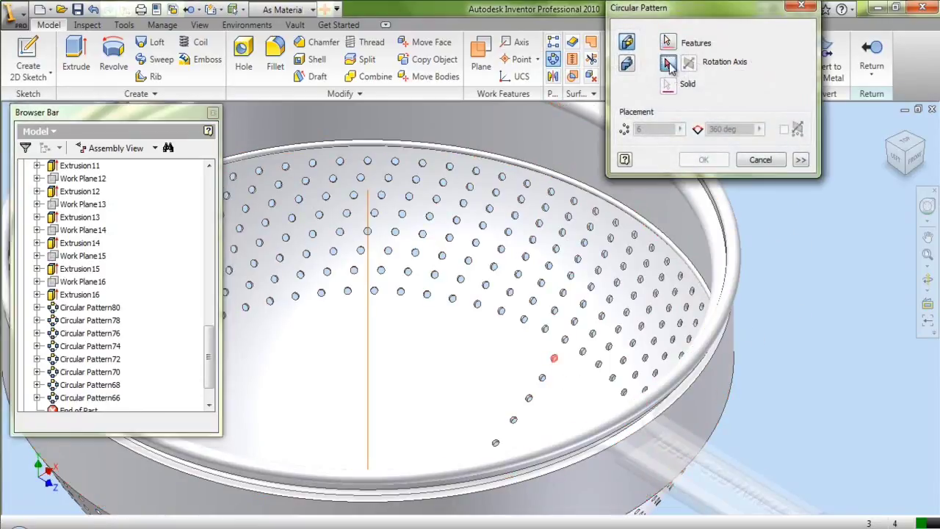
left_click(367, 326)
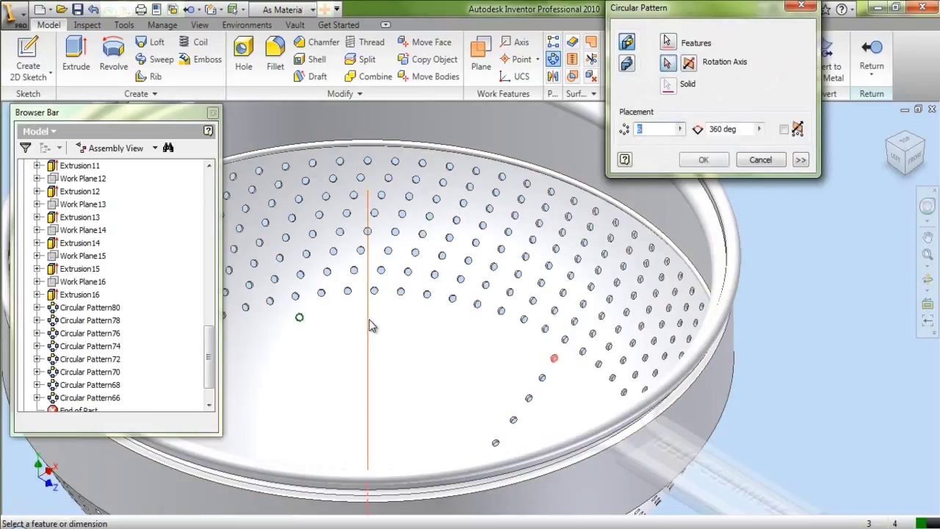
type("0")
left_click(640, 120)
left_click(703, 160)
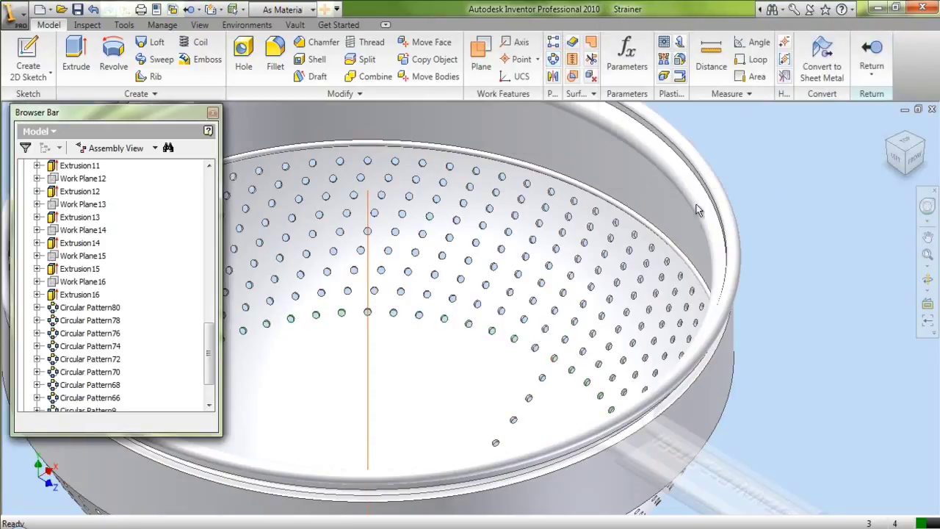
- Rename the circular pattern of the ninth ring of holes as Circular Pattern64
scroll(209, 371, "down", 2)
left_click(114, 359)
left_click(114, 361)
left_click(115, 360)
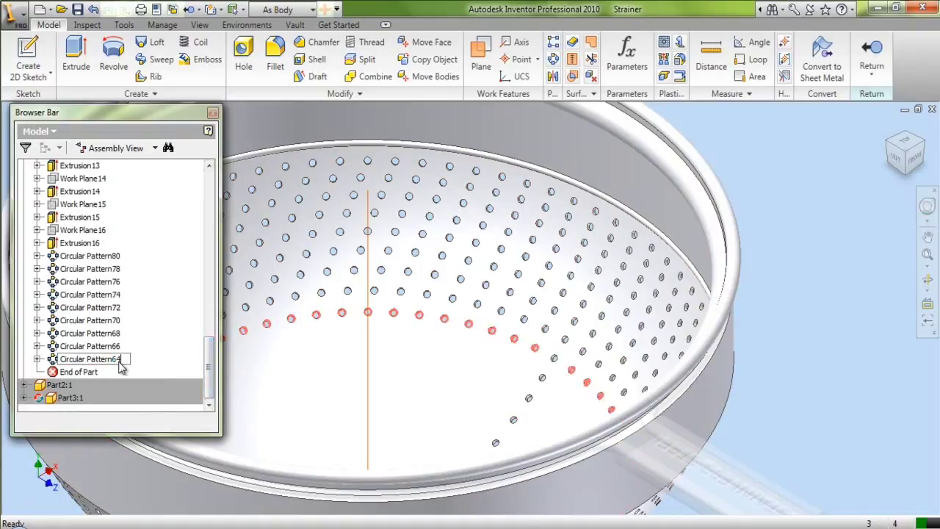
left_click(143, 356)
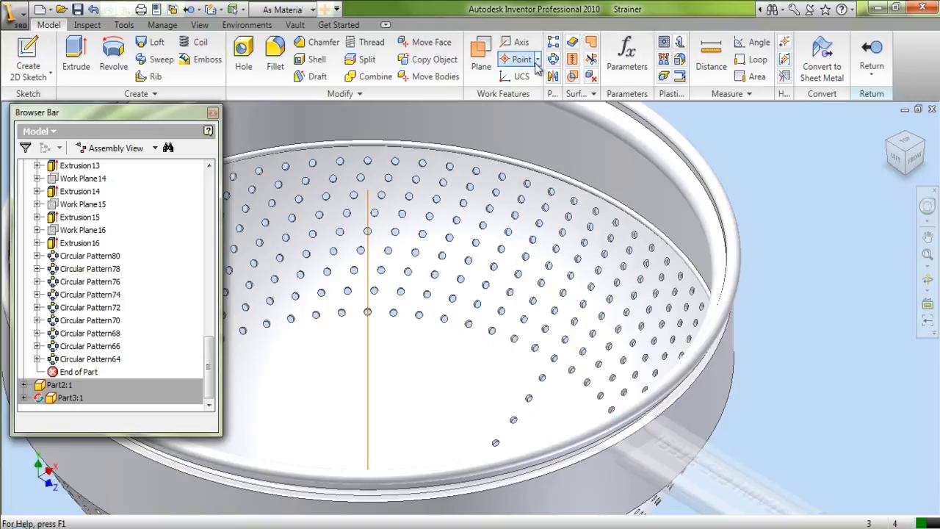
- Create a circular pattern of the tenth hole from the rim with 62 occurrences over 360 deg around the Y axis
left_click(553, 59)
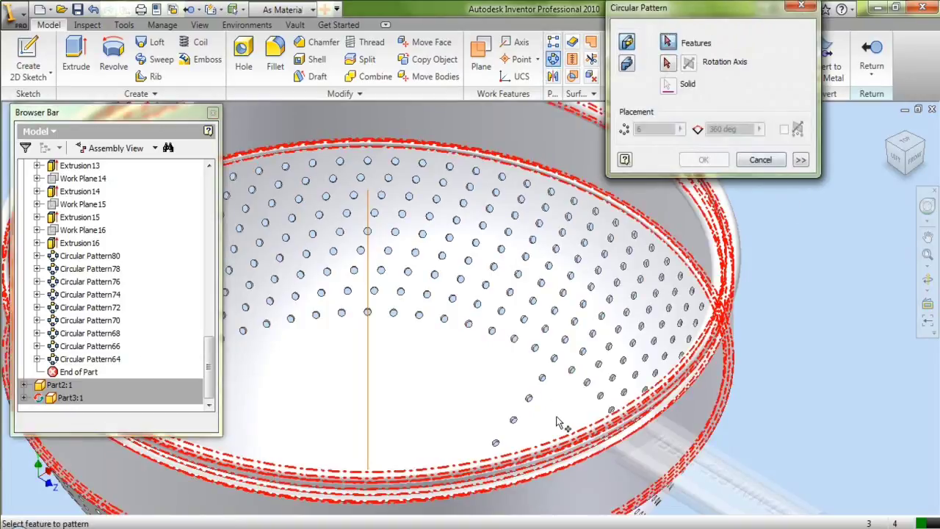
left_click(542, 380)
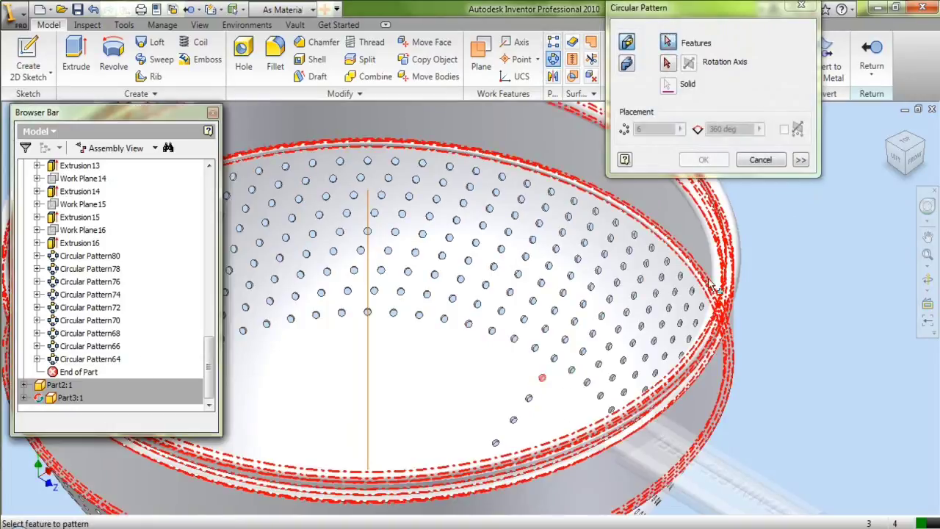
left_click(672, 65)
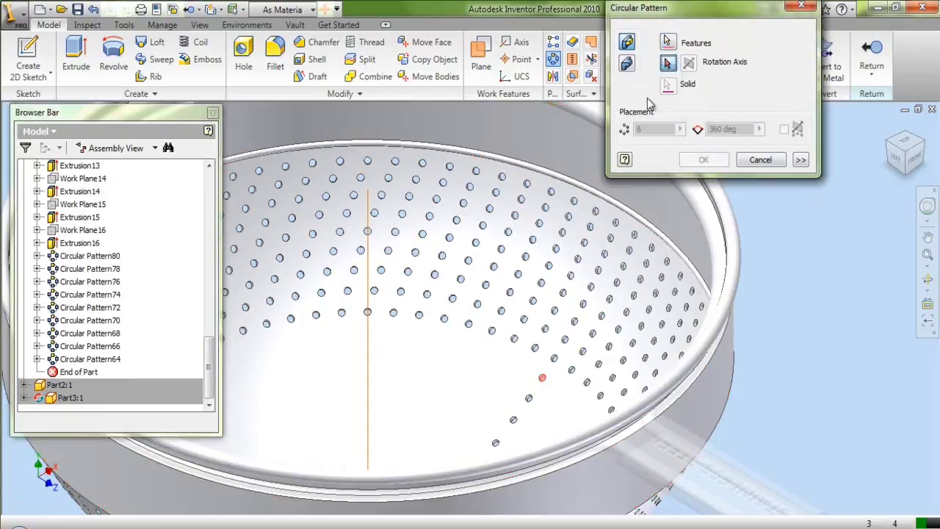
left_click(372, 222)
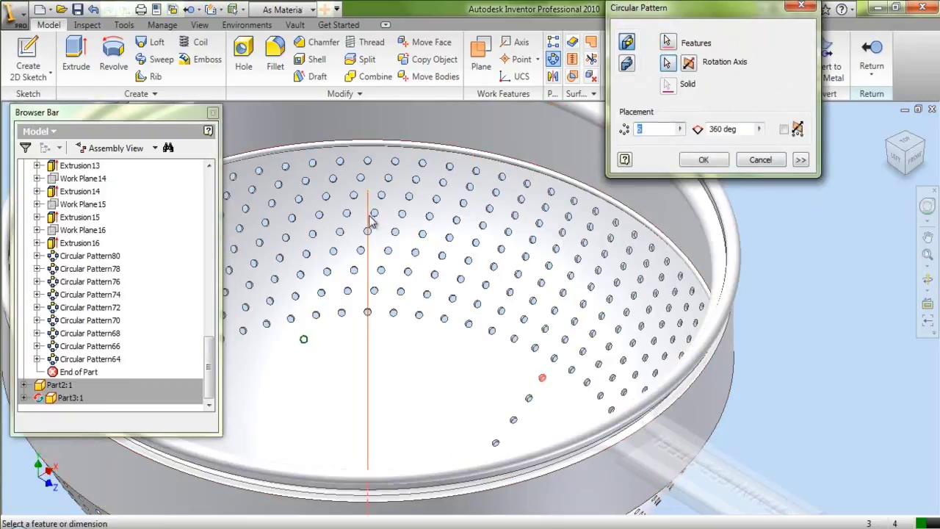
left_click(647, 128)
type("2")
left_click(654, 119)
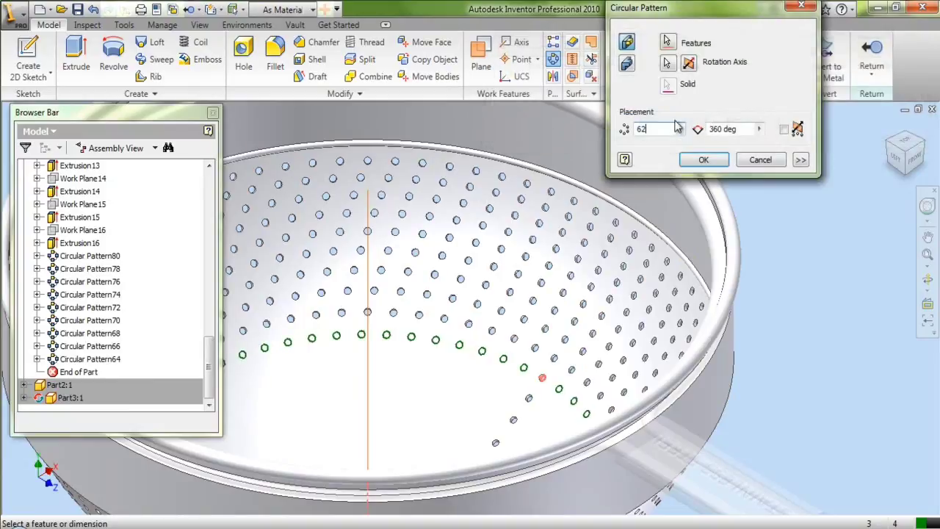
left_click(703, 160)
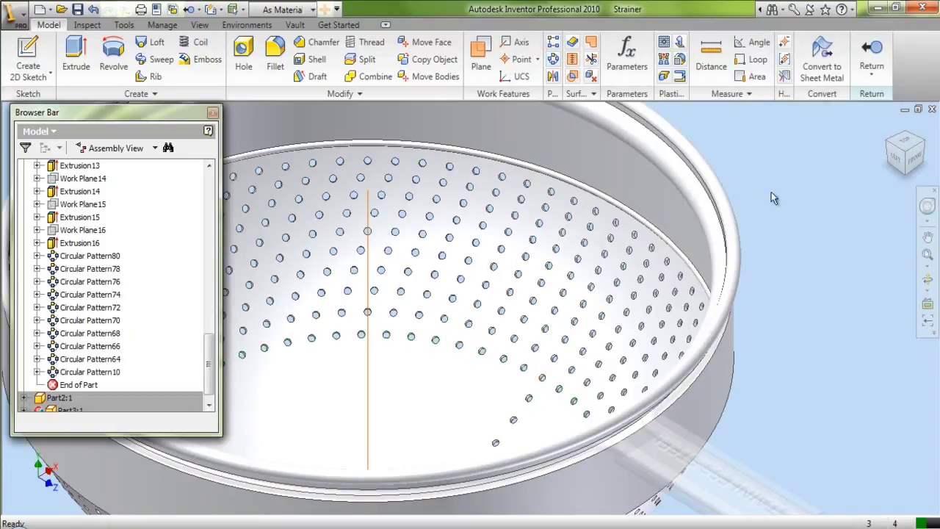
- Rename the circular pattern of the tenth ring of holes as Circular Pattern62
left_click(117, 373)
left_click(117, 375)
left_click_drag(114, 373, 122, 373)
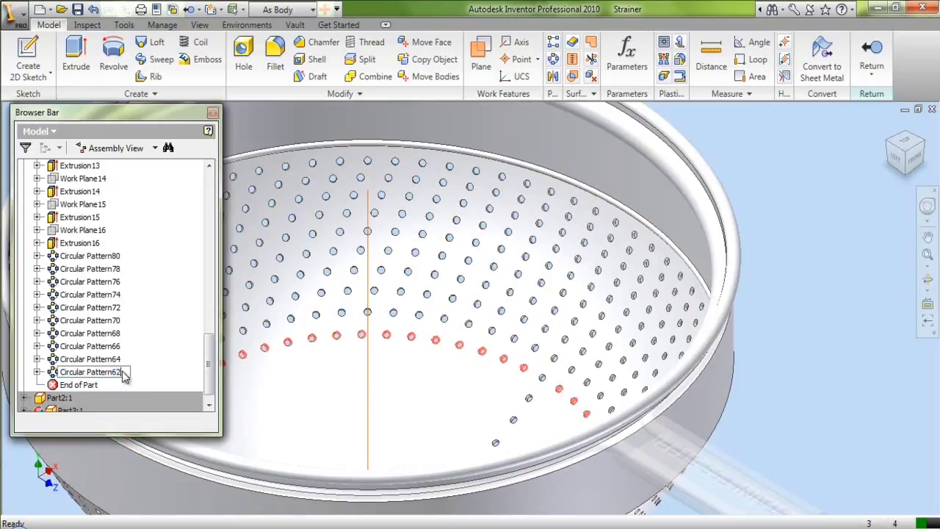
key("Return")
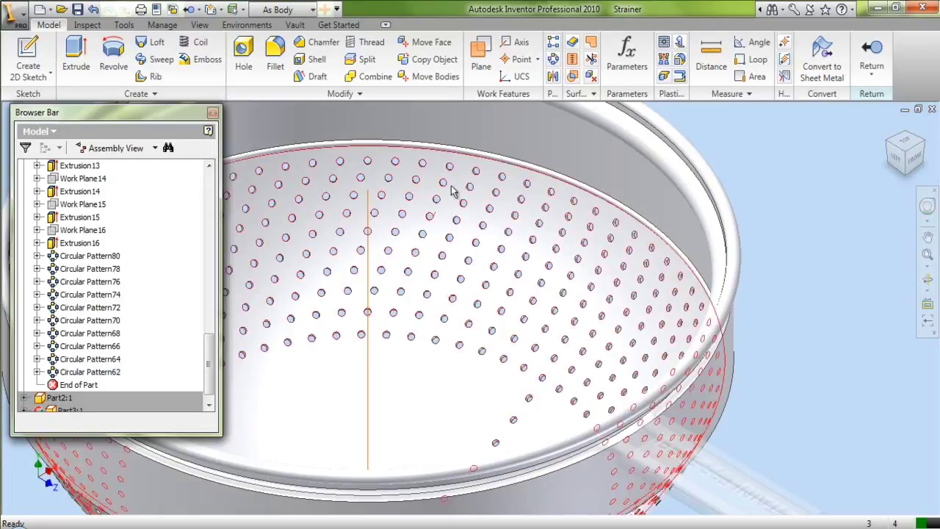
- Create a circular pattern of the eleventh hole from the rim with 60 occurrences over 360 deg around the Y axis
left_click(553, 58)
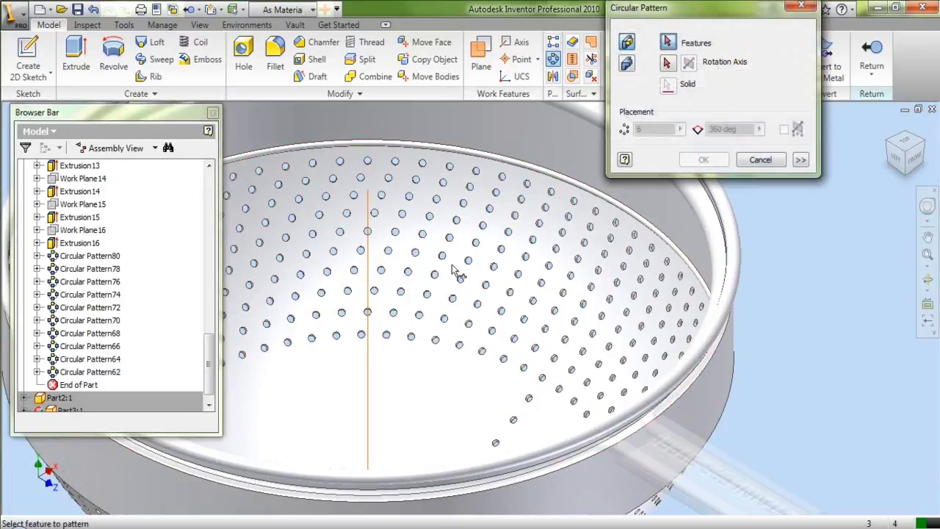
left_click(530, 400)
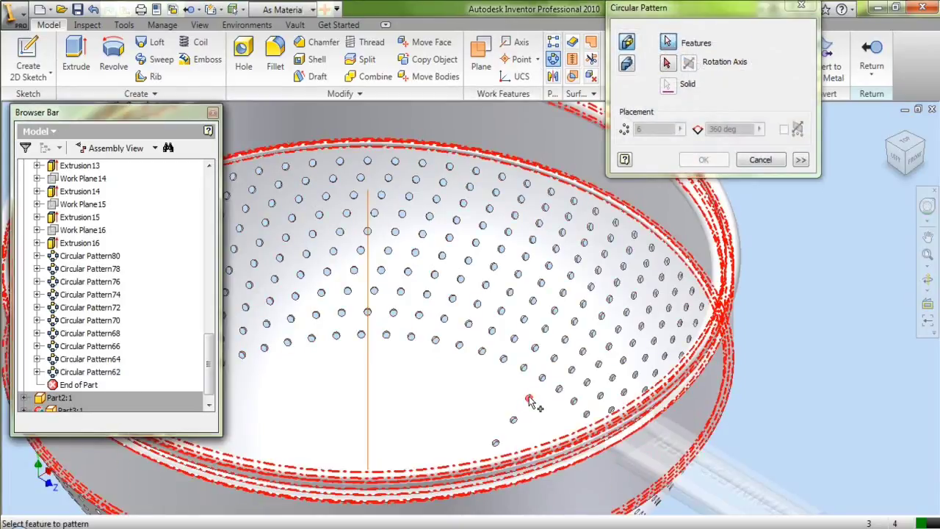
left_click(669, 64)
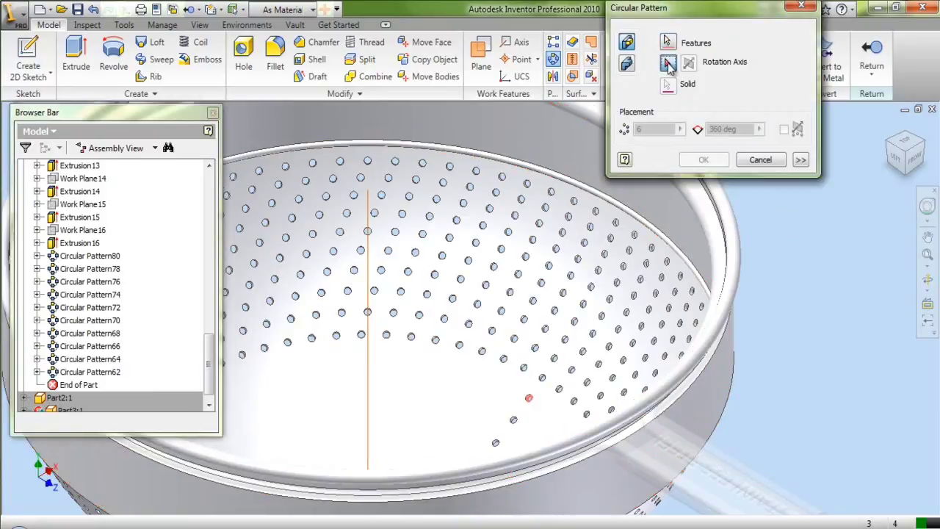
left_click(368, 376)
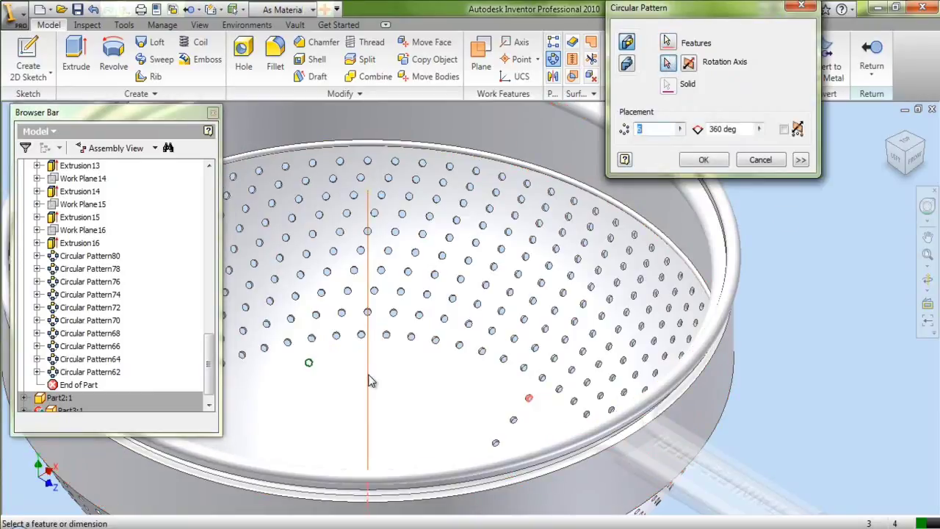
left_click(650, 129)
type("0")
left_click(640, 120)
left_click(703, 161)
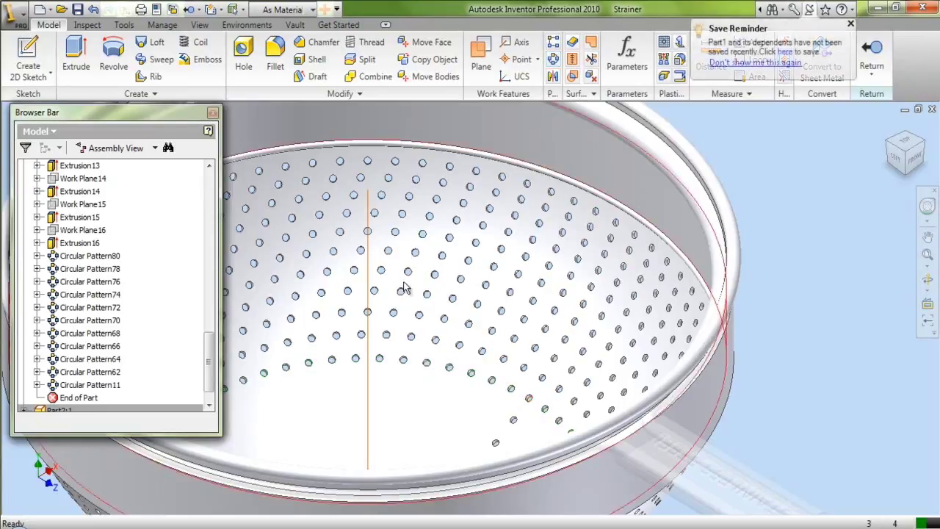
- Rename the circular pattern of the eleventh ring of holes as Circular Pattern60 and save the part
left_click(114, 389)
left_click(116, 389)
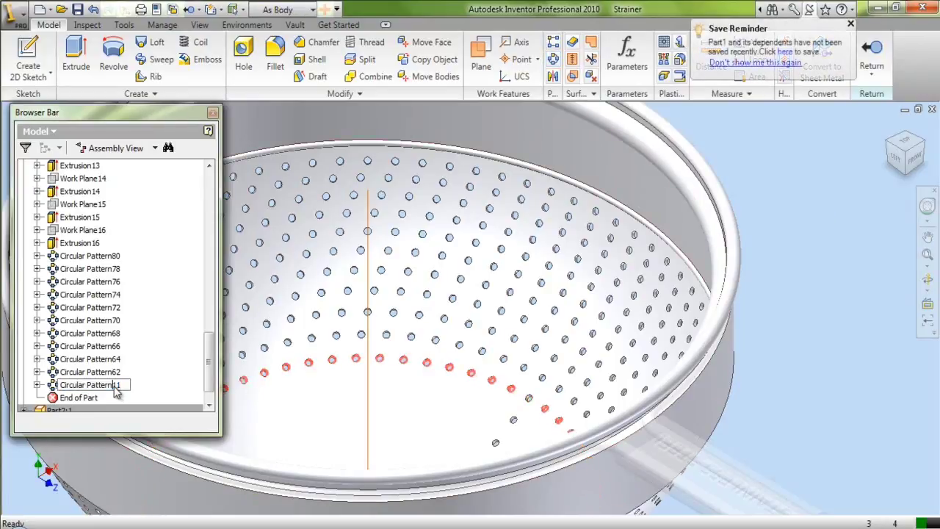
left_click_drag(114, 389, 126, 388)
type("60")
key("Return")
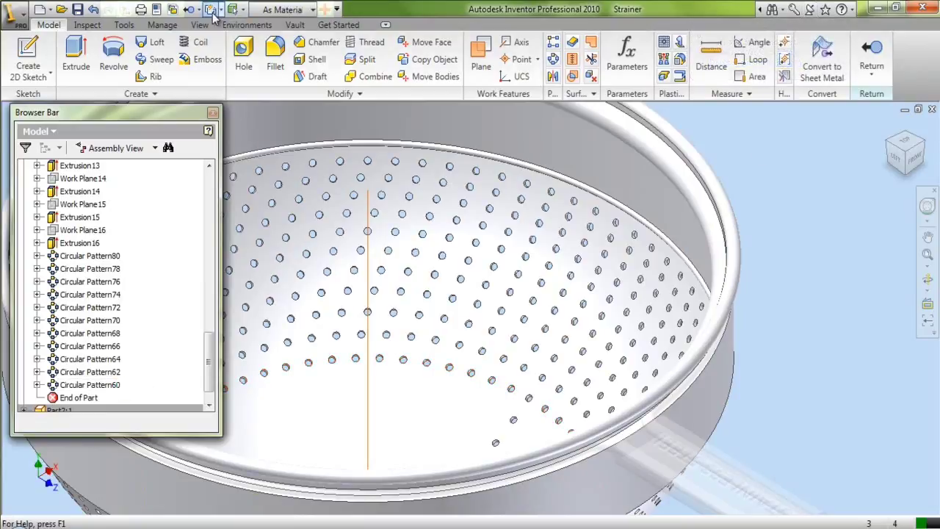
left_click(77, 9)
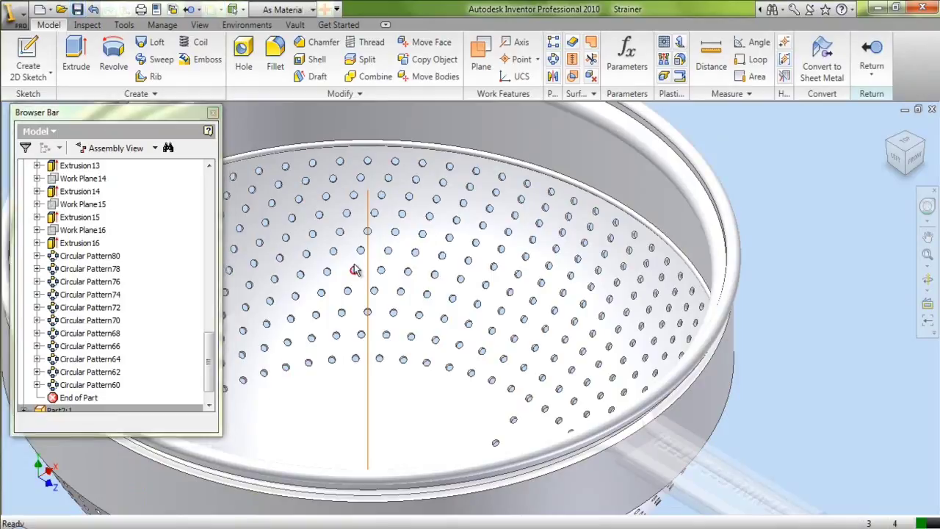
- Create a circular pattern of the twelfth hole from the rim with 58 occurrences over 360 deg around the Y axis
left_click(553, 59)
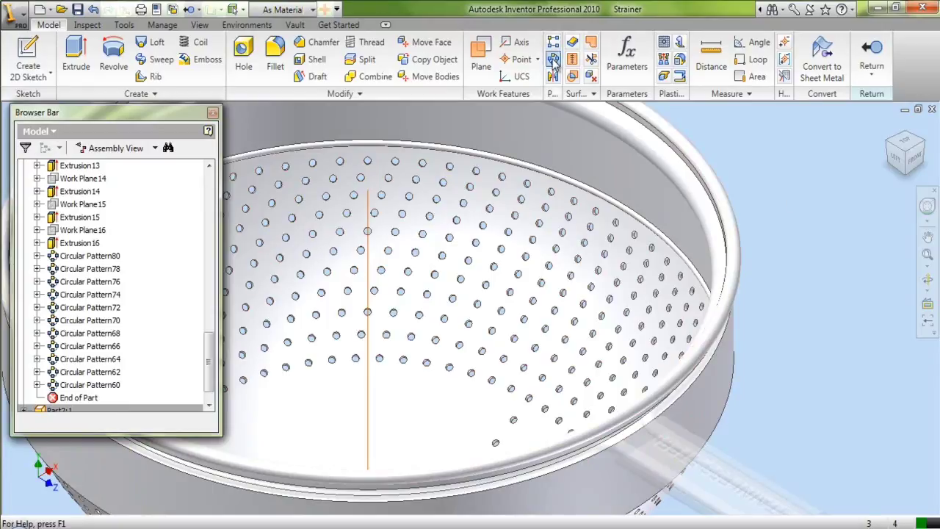
left_click(514, 423)
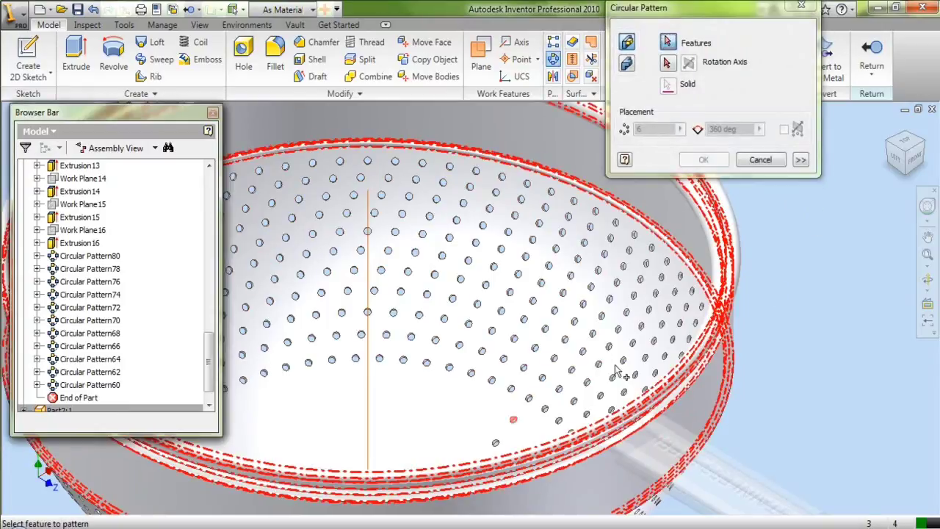
left_click(667, 65)
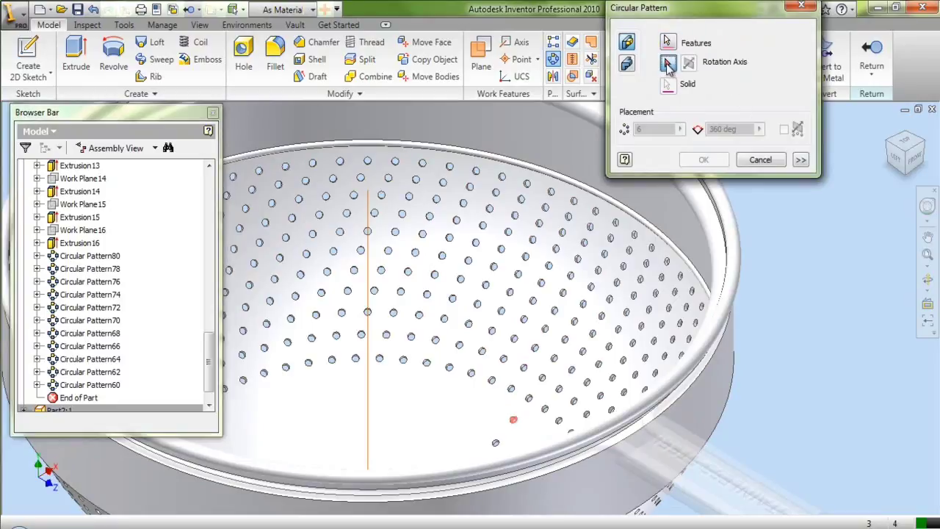
left_click(369, 392)
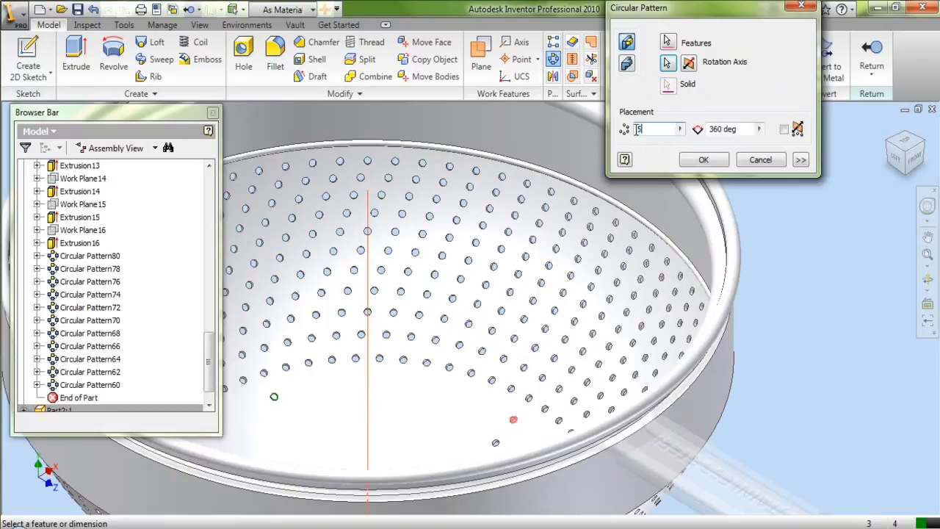
type("58")
left_click(666, 177)
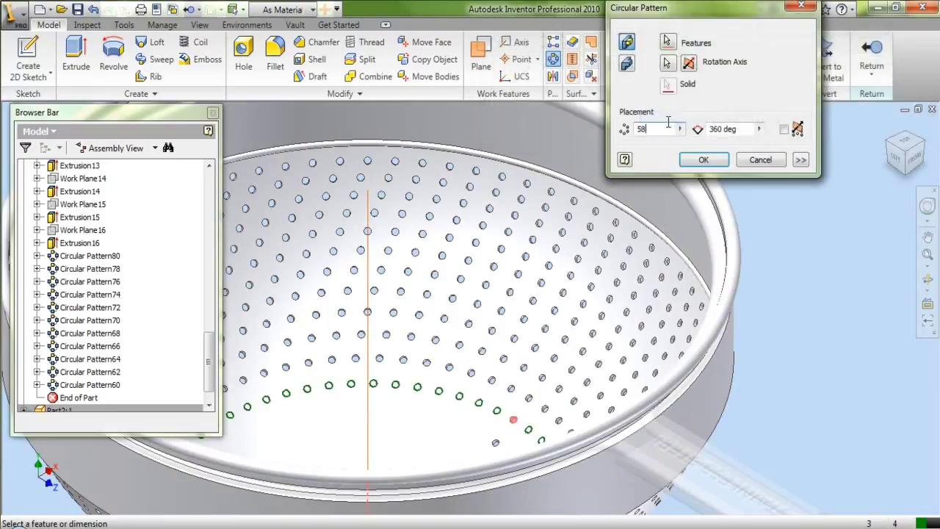
left_click(715, 165)
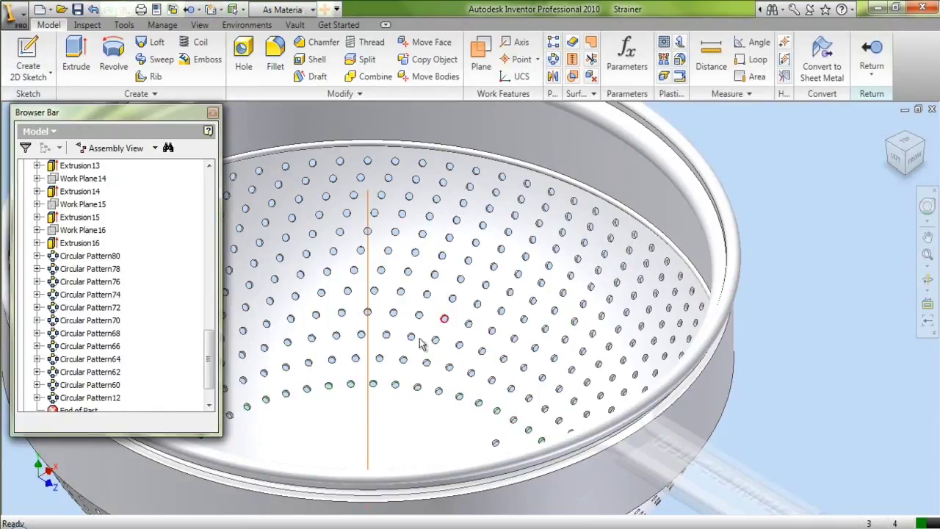
- Rename the circular pattern of the twelfth ring of holes as Circular Pattern58
left_click(117, 401)
left_click(116, 401)
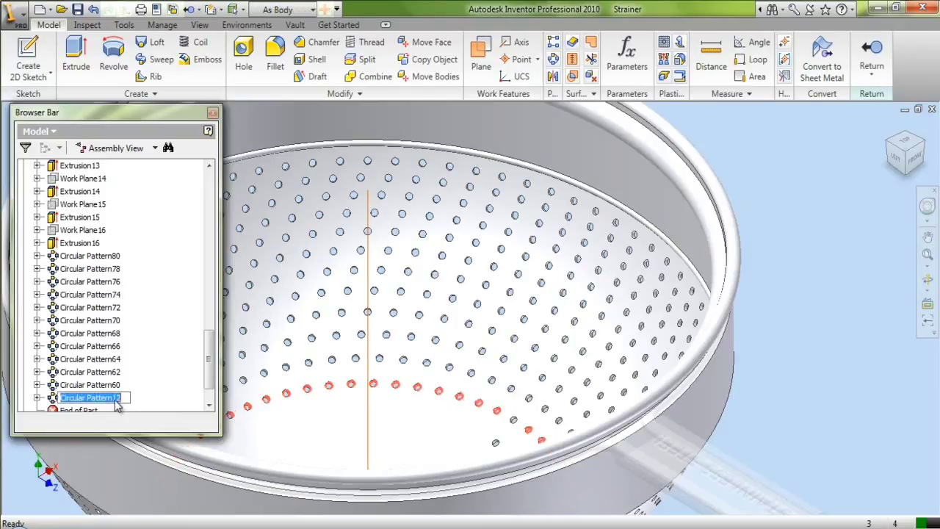
left_click_drag(116, 401, 125, 401)
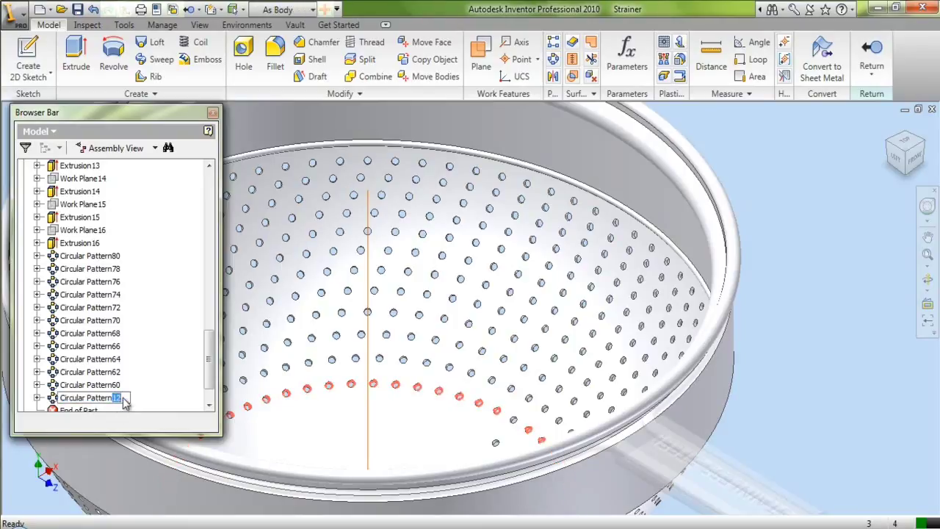
type("58")
key("Return")
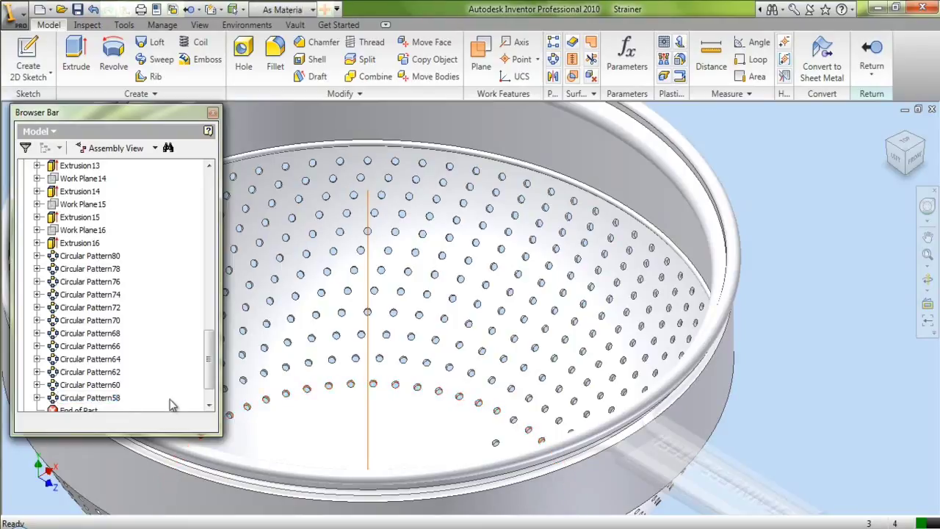
- Create a circular pattern of the thirteenth hole from the rim with 56 occurrences over 360 deg around the Y axis
left_click(553, 59)
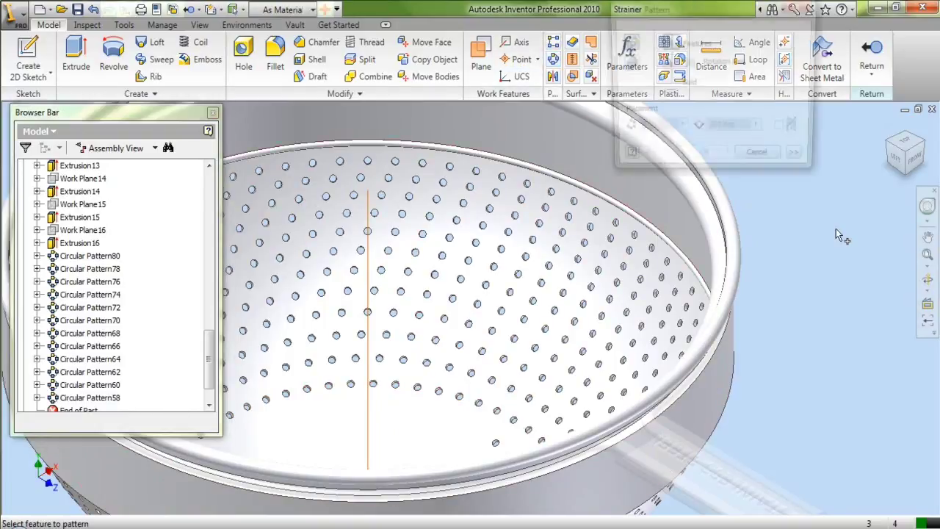
left_click(496, 446)
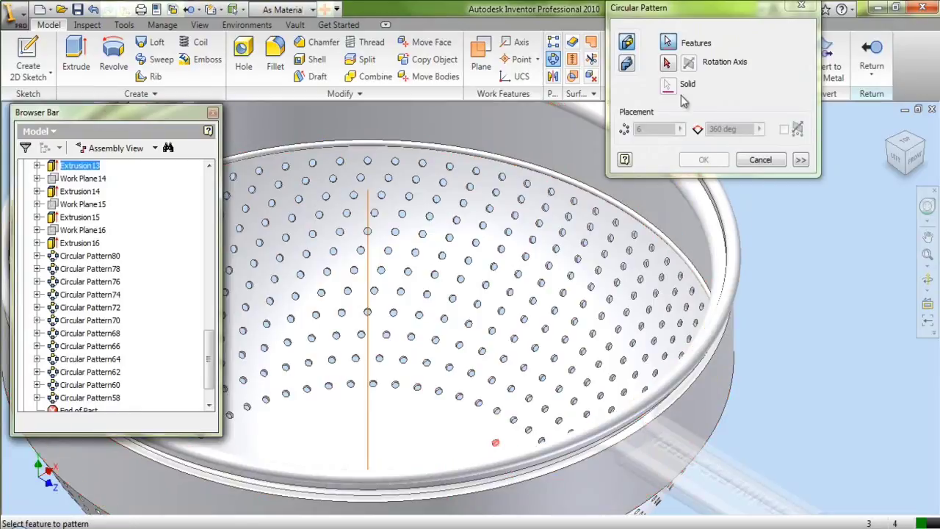
left_click(667, 65)
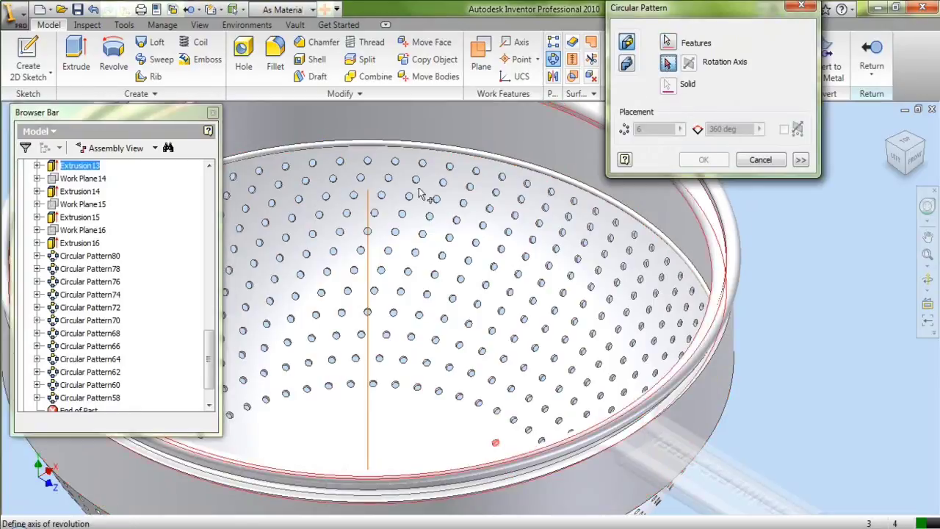
left_click(368, 214)
type("6")
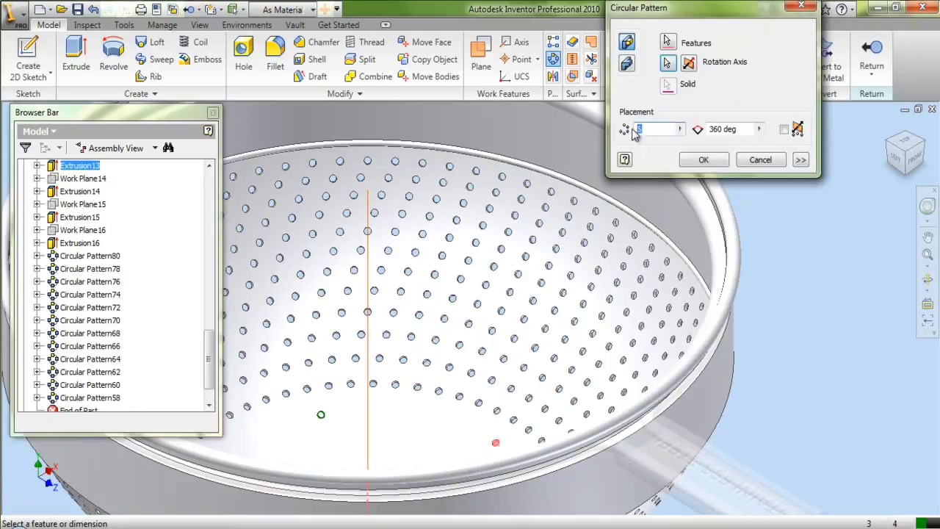
type("0")
left_click(563, 117)
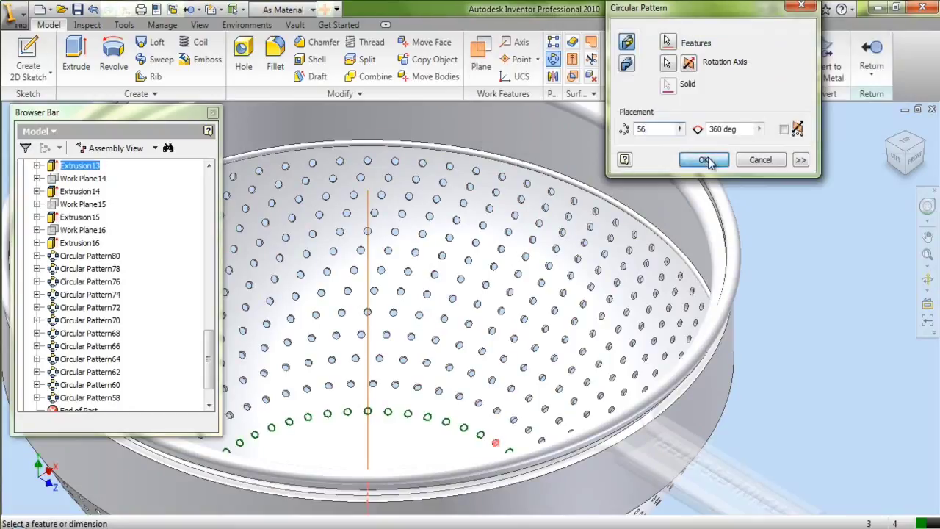
left_click(702, 159)
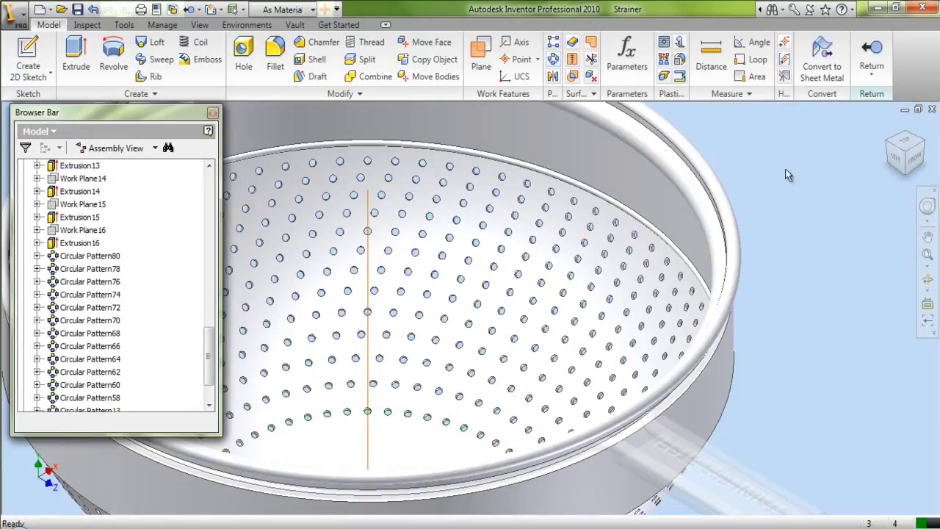
- Rename the circular pattern of the thirteenth ring of holes as Circular Pattern56
scroll(132, 352, "down", 2)
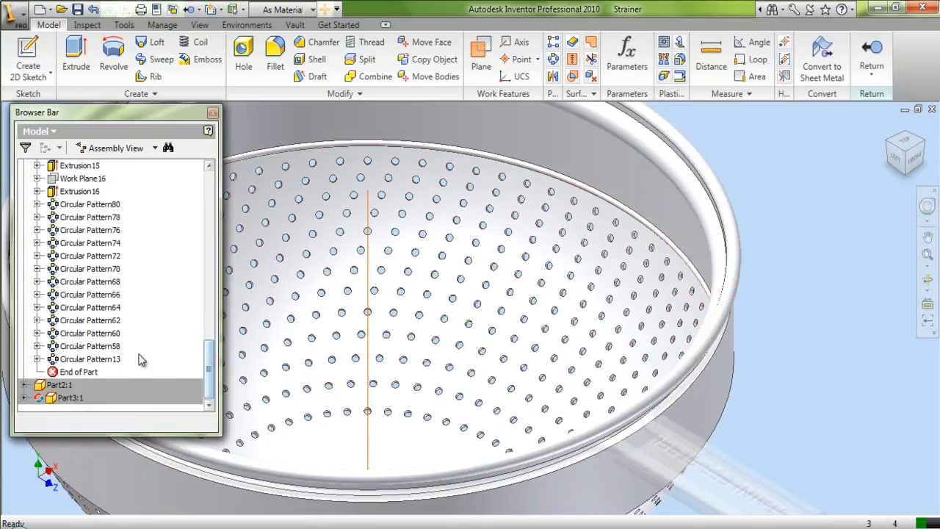
left_click(121, 360)
left_click(119, 360)
left_click_drag(112, 360, 126, 361)
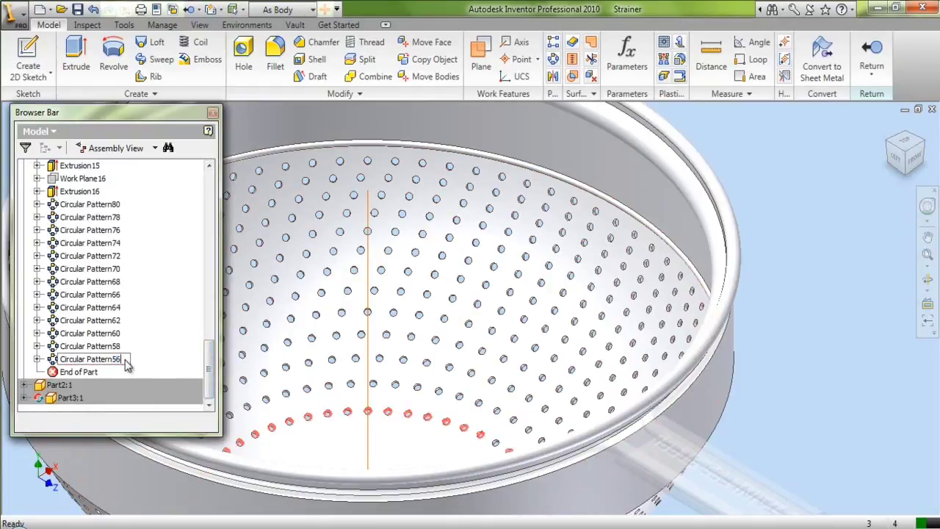
type("56")
key("Return")
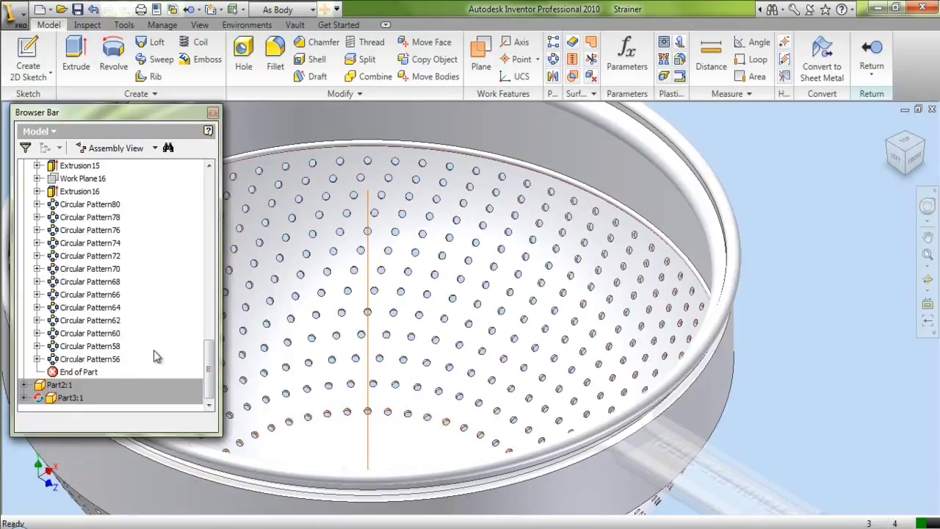
- Circularly pattern the fourteenth hole from the rim with 54 occurrences over 360 deg around the Y axis and rename the pattern as Circular Pattern54
left_click(555, 61)
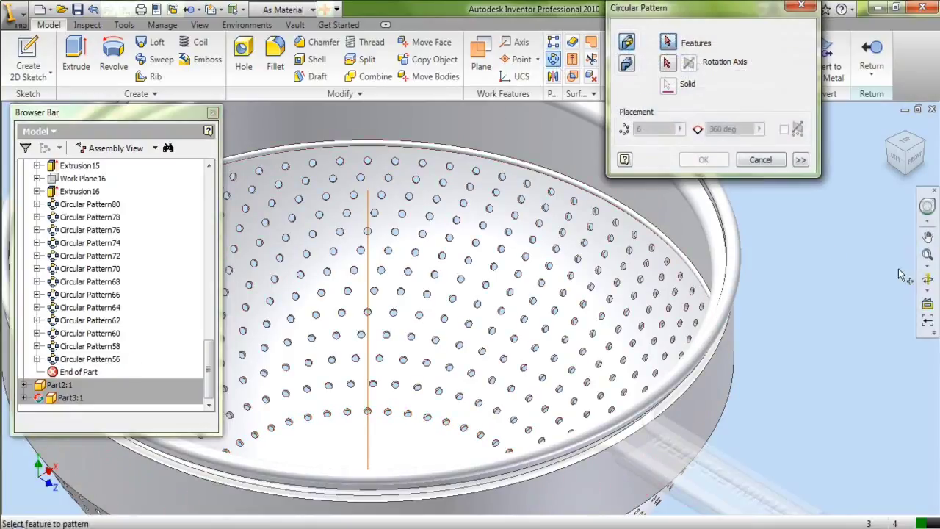
left_click(927, 282)
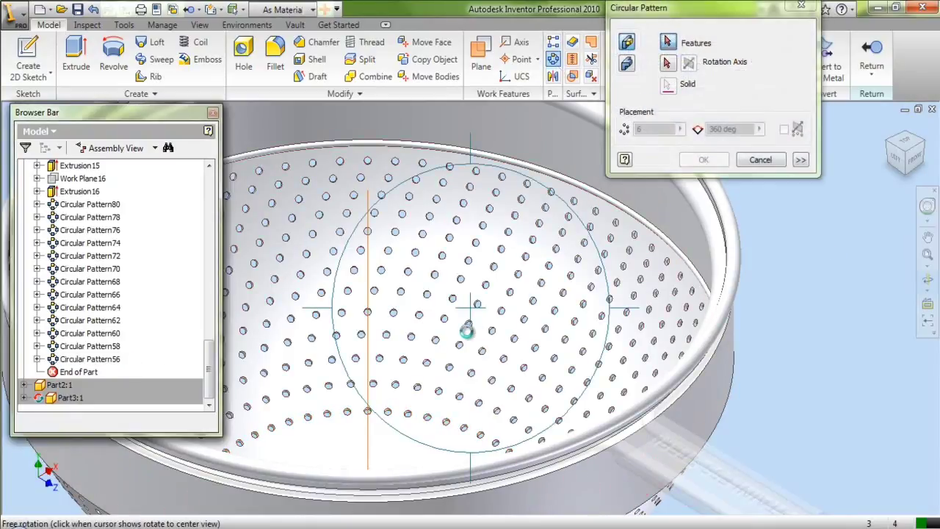
left_click_drag(467, 327, 510, 365)
right_click(441, 390)
left_click(457, 396)
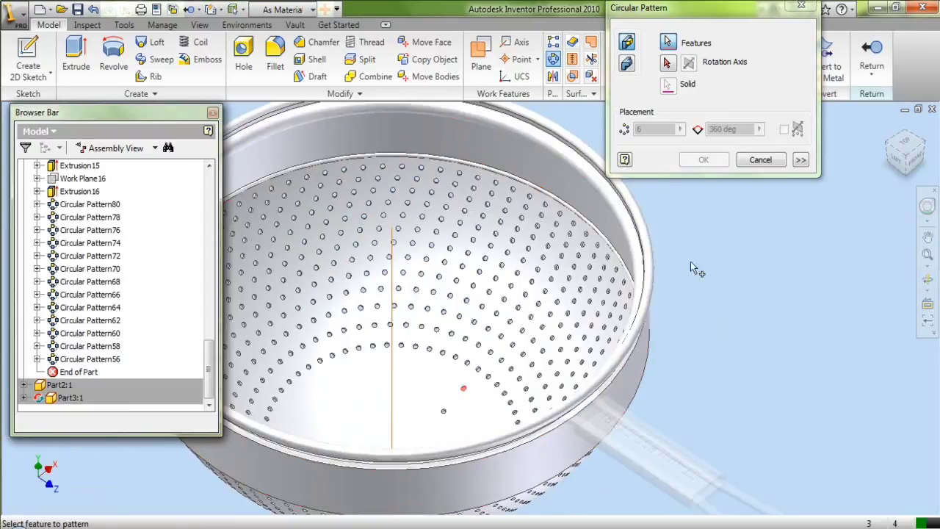
left_click(668, 64)
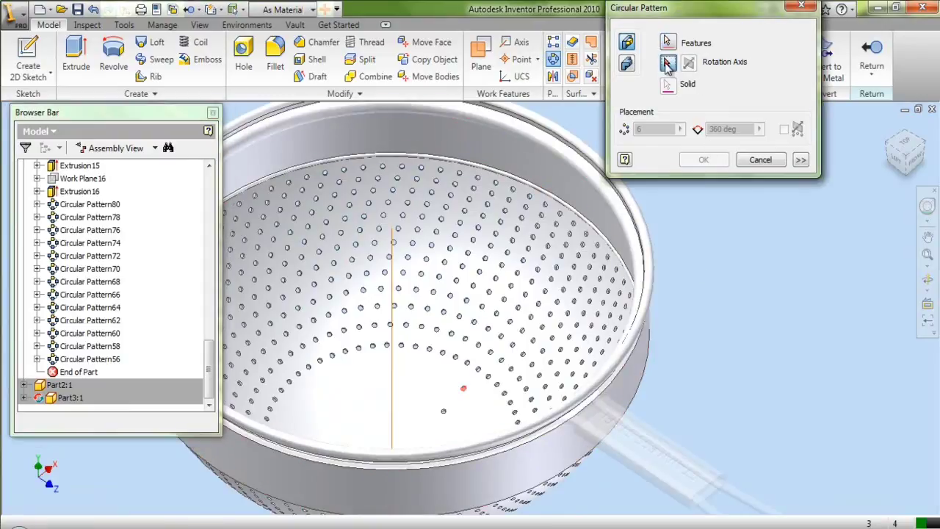
left_click(393, 232)
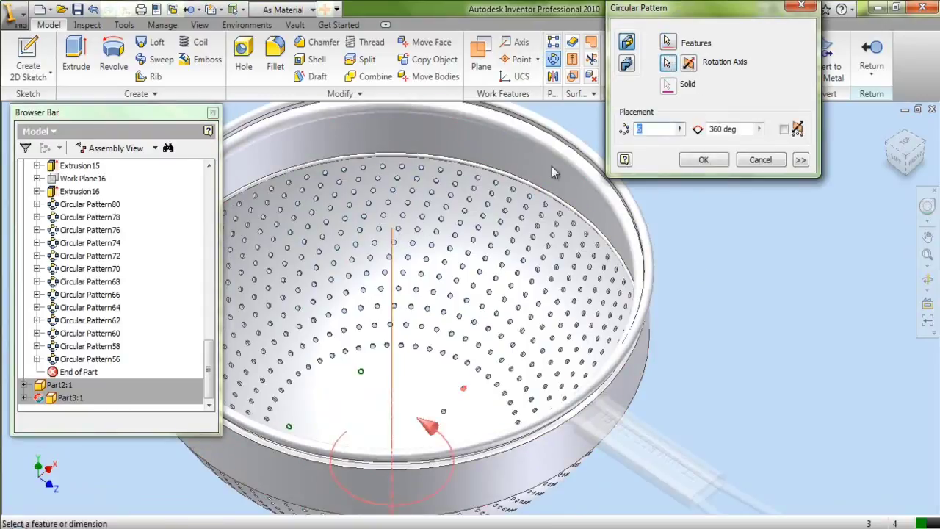
type("8")
left_click(647, 123)
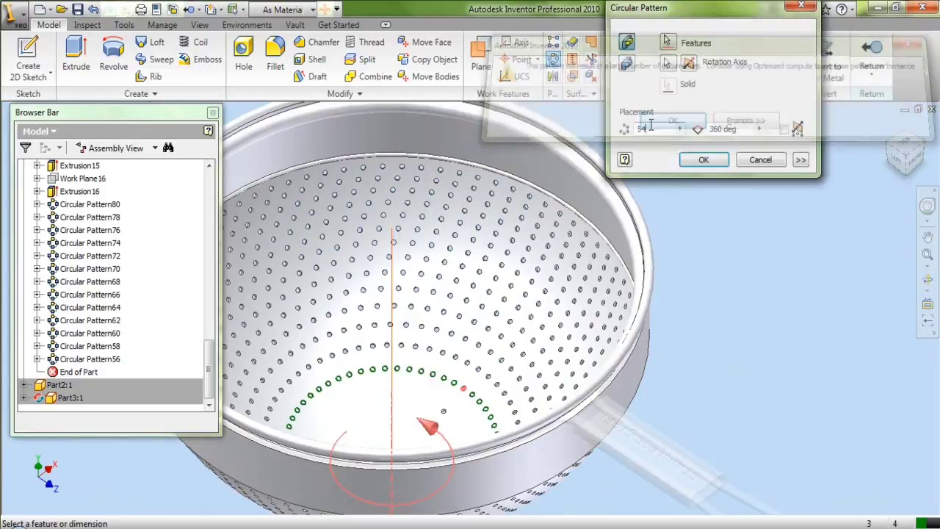
left_click(703, 159)
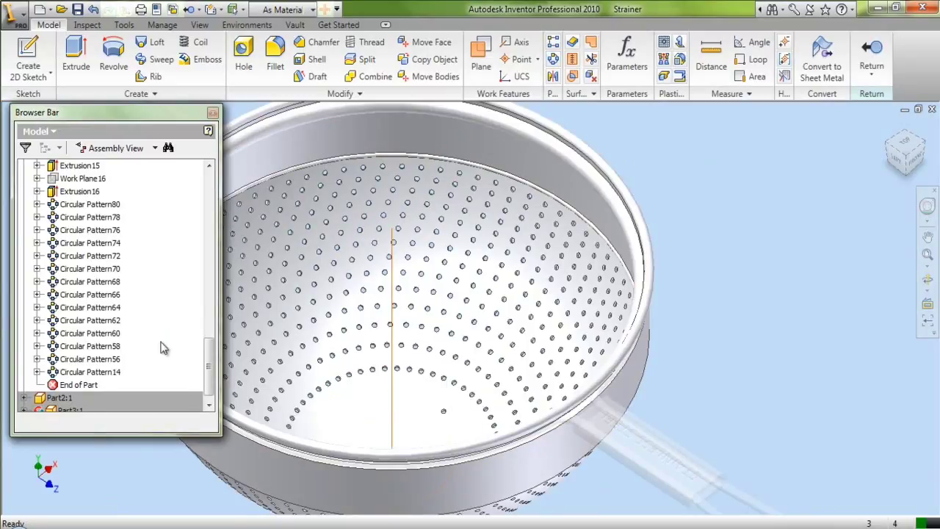
left_click(123, 375)
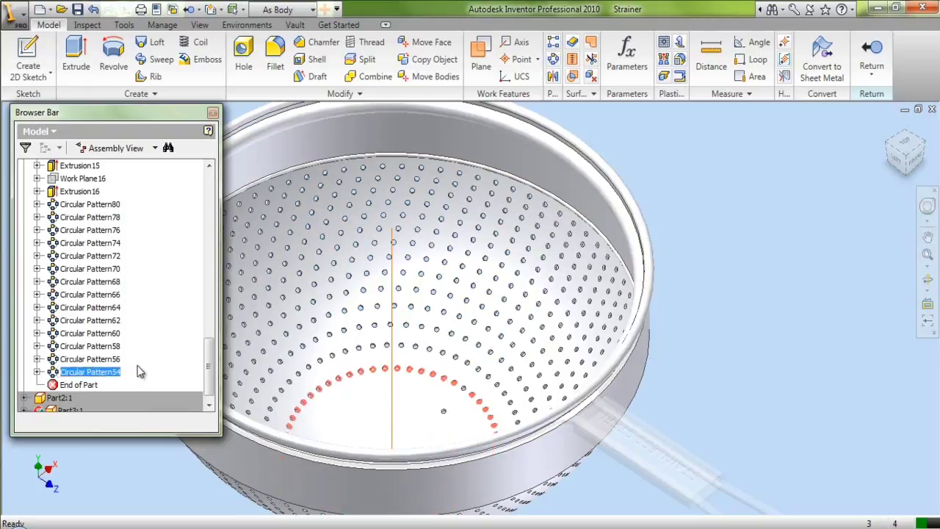
- Create a circular pattern of the fifteenth hole from the rim with 52 occurrences over 360 deg around the Y axis
left_click(554, 59)
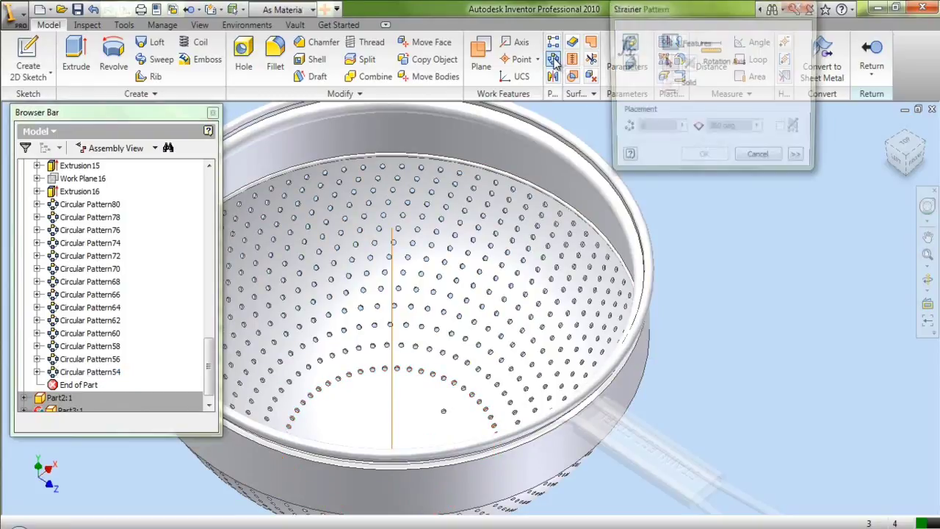
left_click(444, 413)
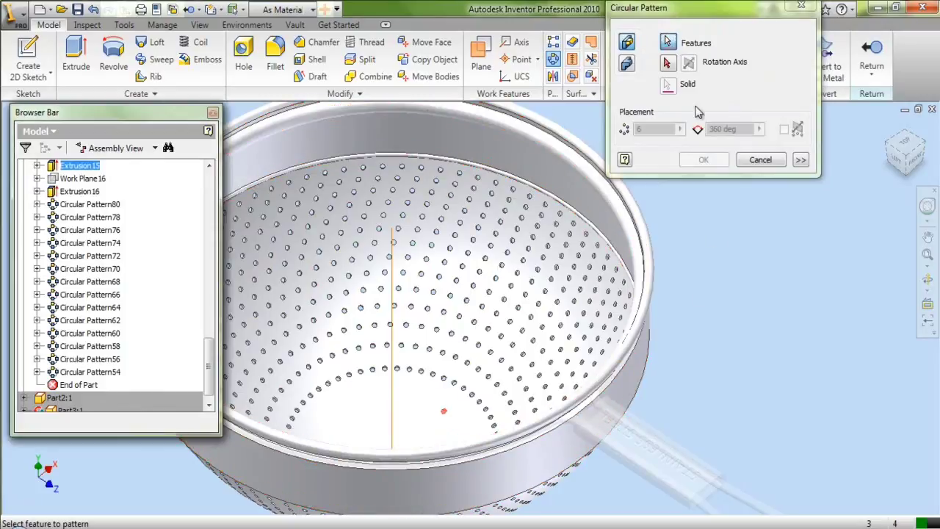
left_click(668, 64)
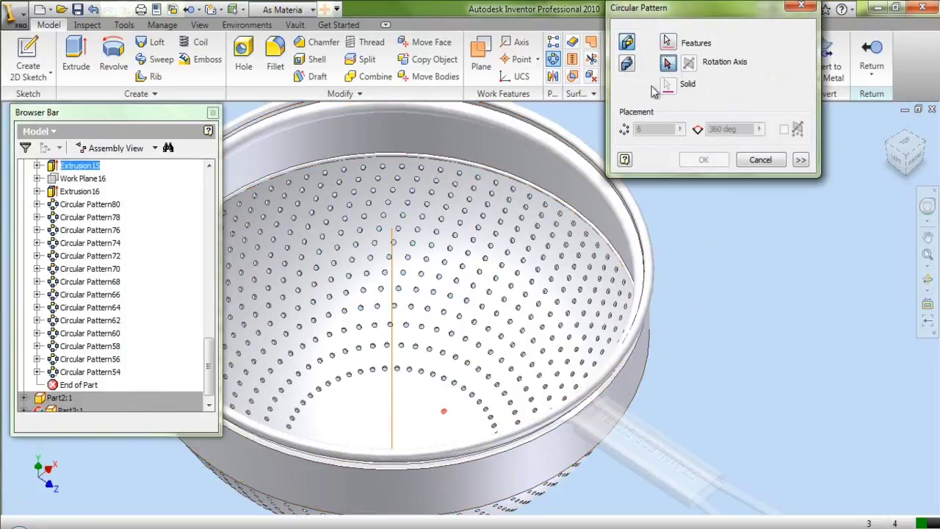
left_click(393, 248)
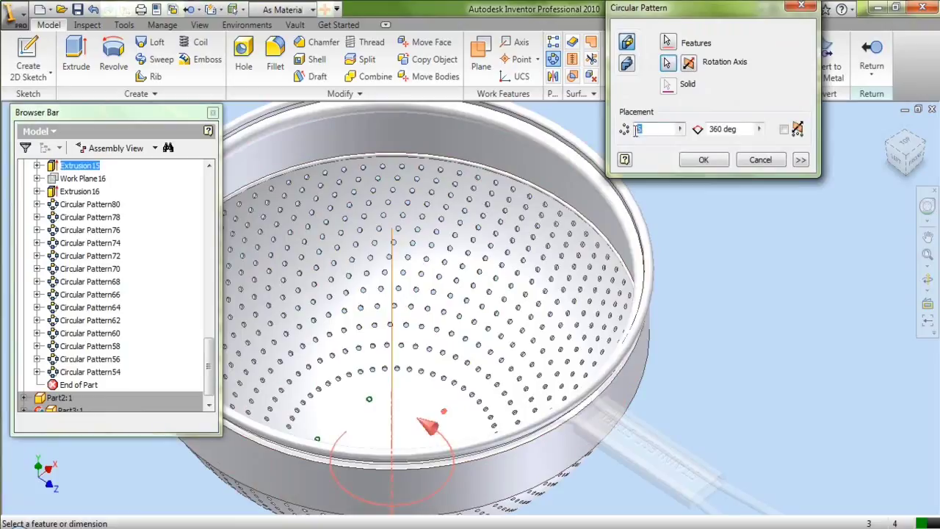
type("40")
key("Return")
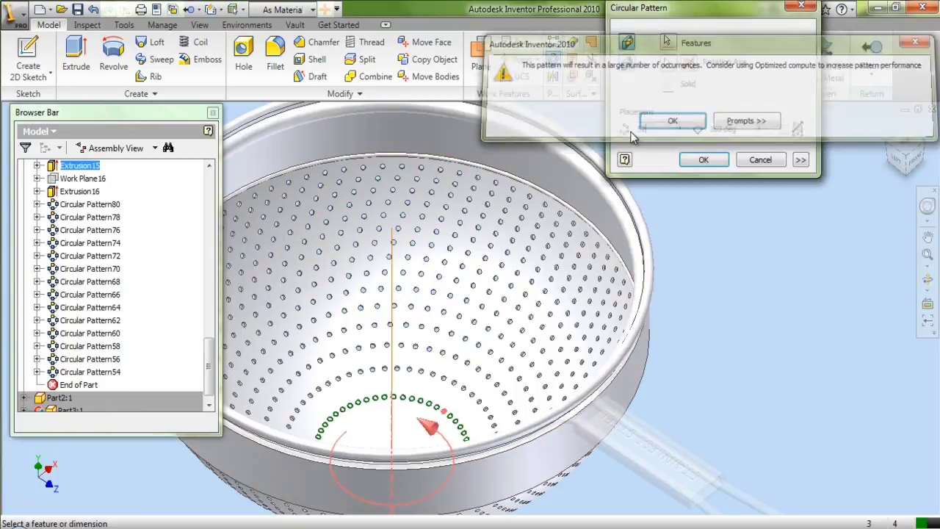
key("Return")
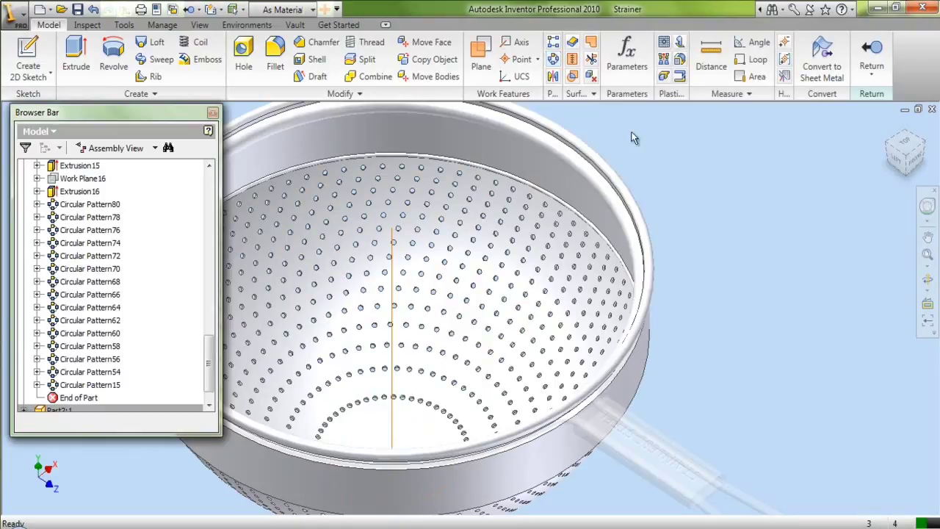
- Rename the circular pattern of the fifteenth ring of holes as Circular Pattern52
left_click(120, 390)
left_click(115, 388)
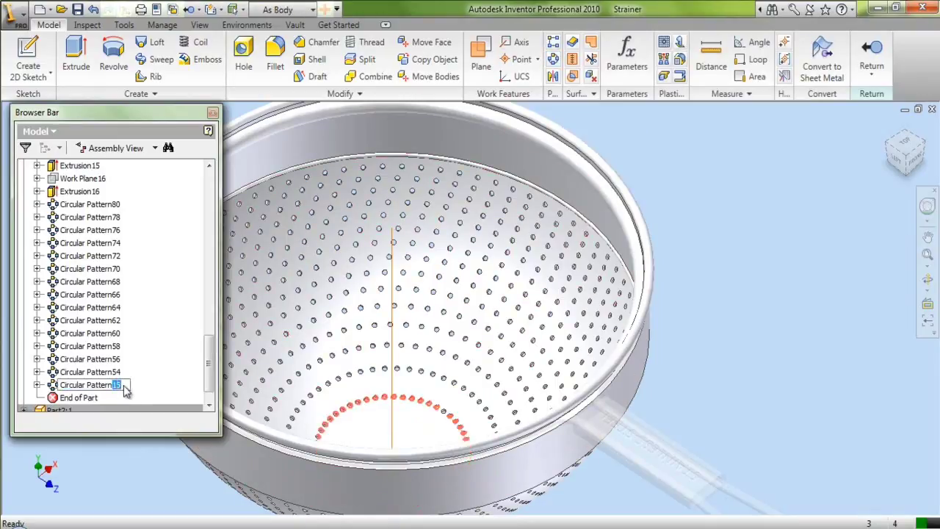
type("52")
key("Return")
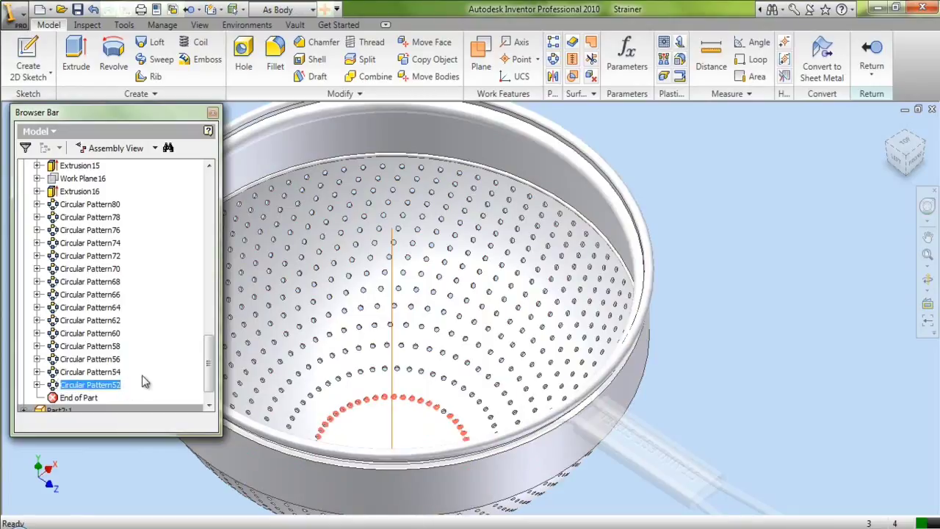
left_click(703, 282)
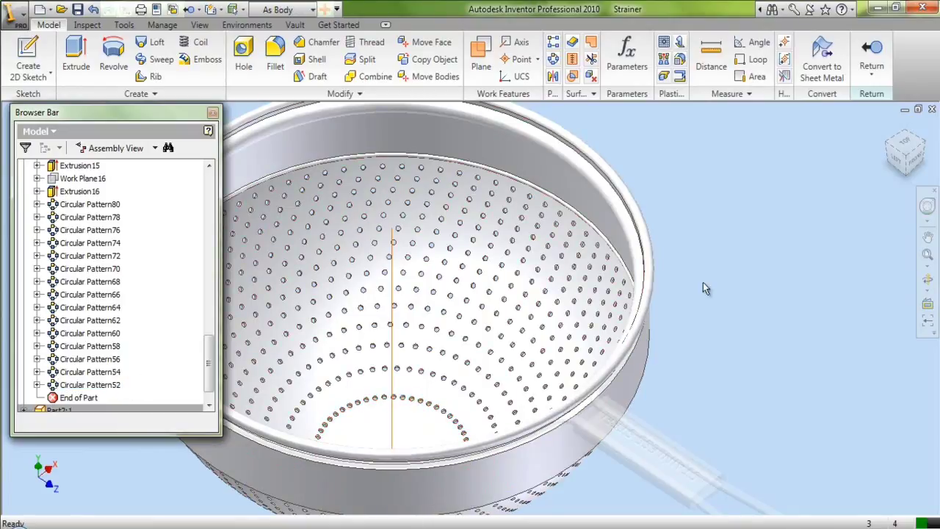
- Examine the rings of holes on the strainer's bowl from the outside and the inside
left_click(928, 279)
left_click_drag(822, 279, 500, 380)
scroll(500, 380, "up", 5)
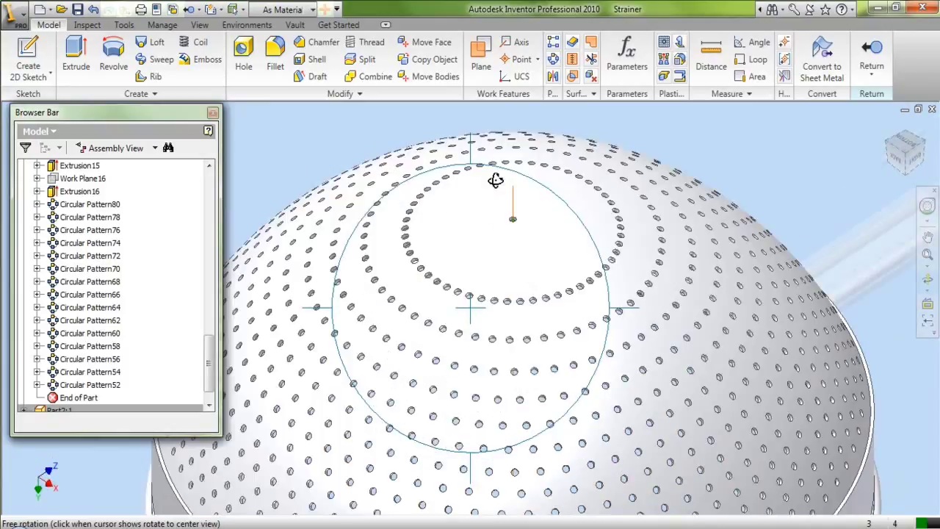
scroll(496, 191, "down", 5)
left_click_drag(489, 294, 490, 181)
scroll(506, 191, "down", 5)
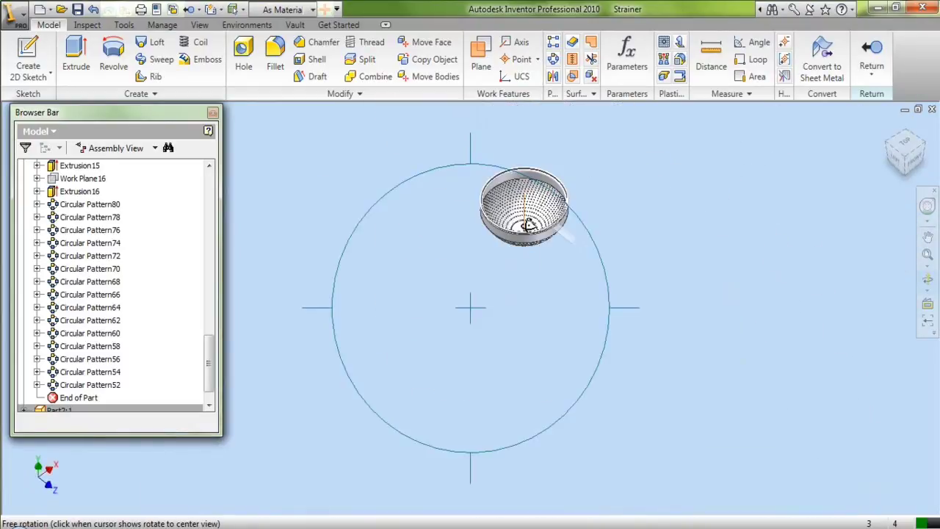
scroll(529, 221, "up", 8)
scroll(530, 233, "down", 6)
right_click(536, 250)
left_click(559, 258)
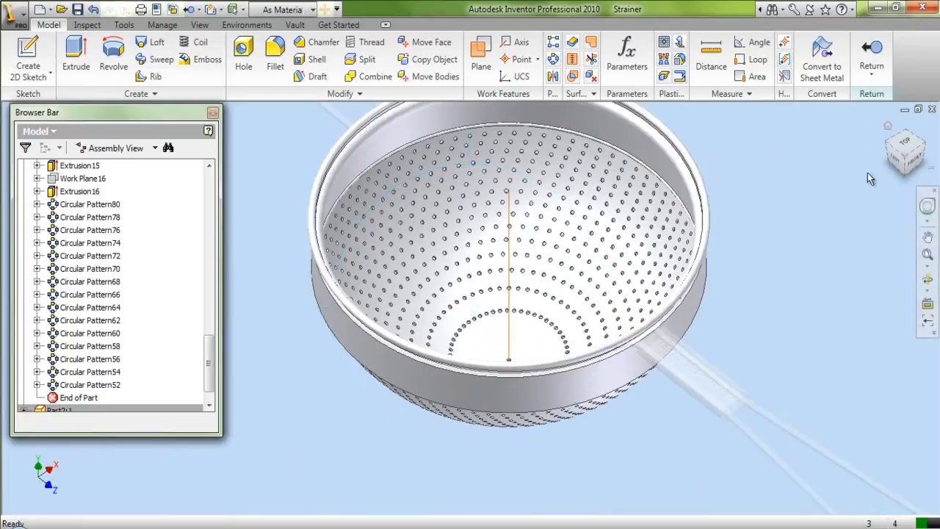
left_click(908, 166)
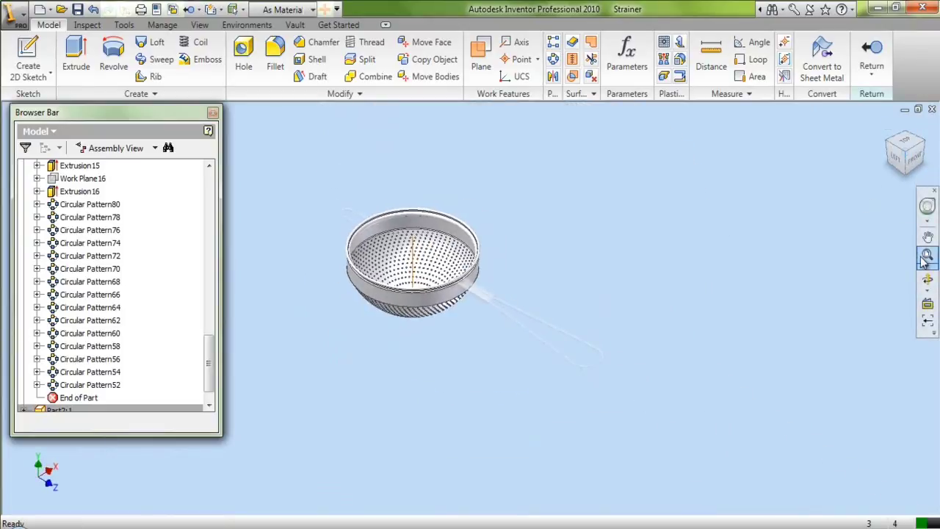
- Turn off the visibility of the Y Axis in Part1's origin
scroll(122, 246, "up", 13)
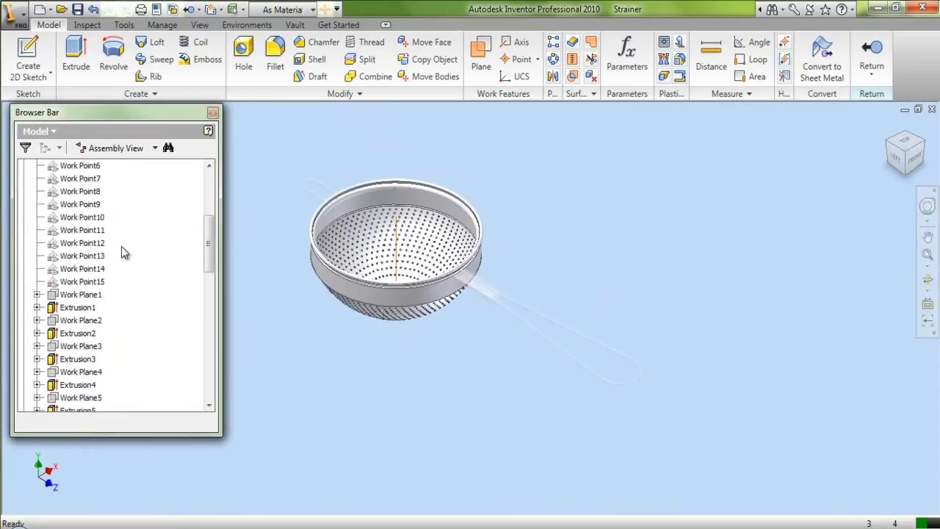
scroll(115, 248, "up", 5)
left_click(37, 243)
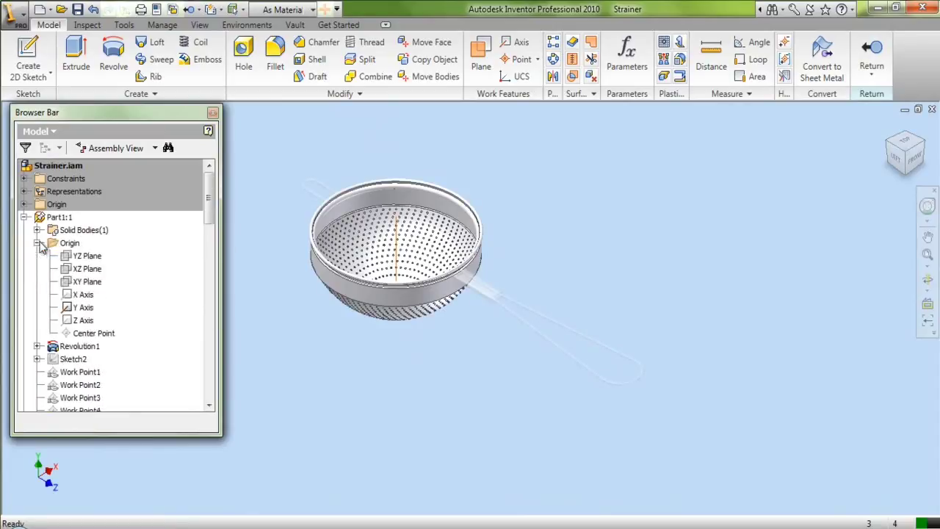
right_click(75, 308)
left_click(103, 403)
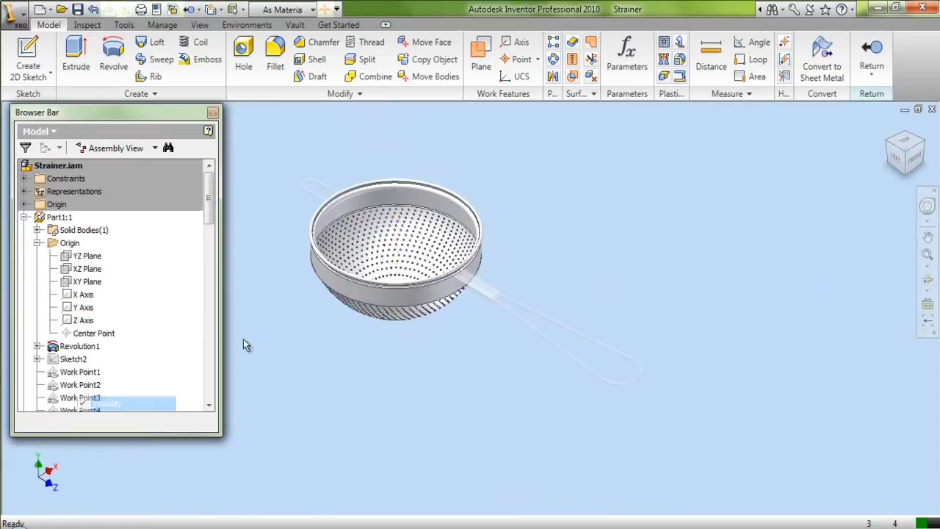
- Finish editing Part1, return to the Strainer assembly and show it in the home view
right_click(163, 349)
left_click(360, 152)
left_click(872, 59)
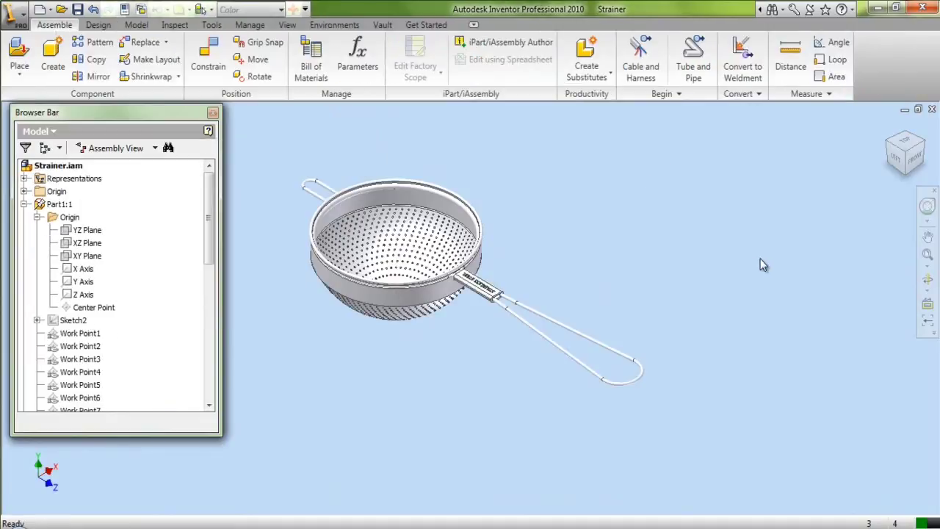
right_click(760, 259)
left_click(788, 499)
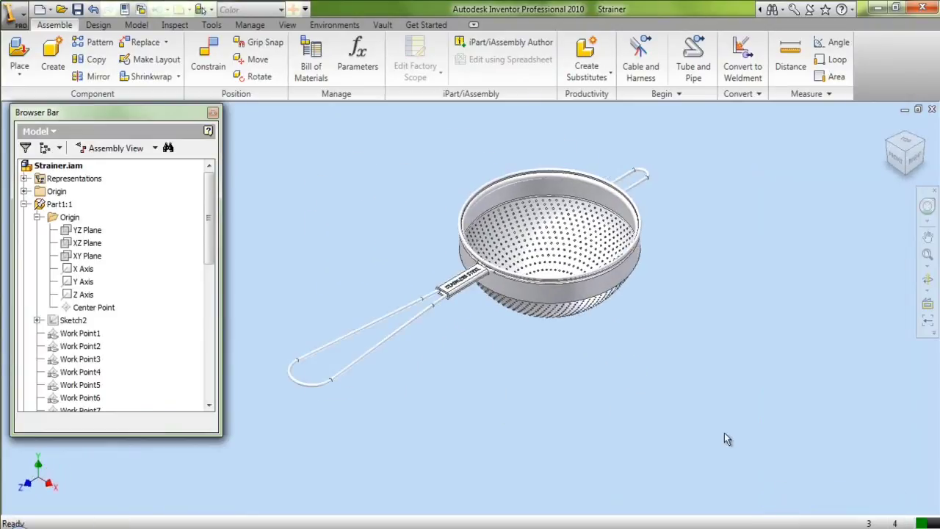
- Collapse the whole assembly tree and save Strainer.iam together with its dependents
right_click(141, 312)
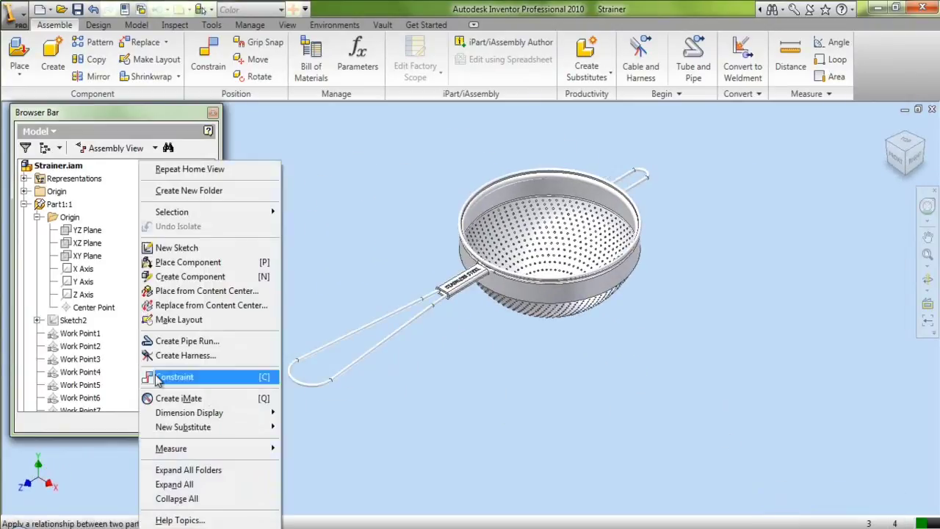
left_click(183, 495)
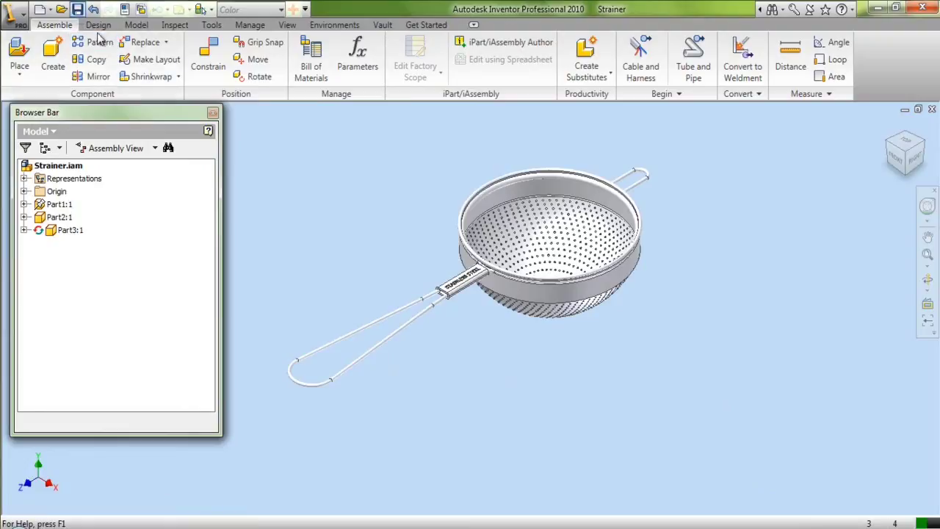
left_click(77, 10)
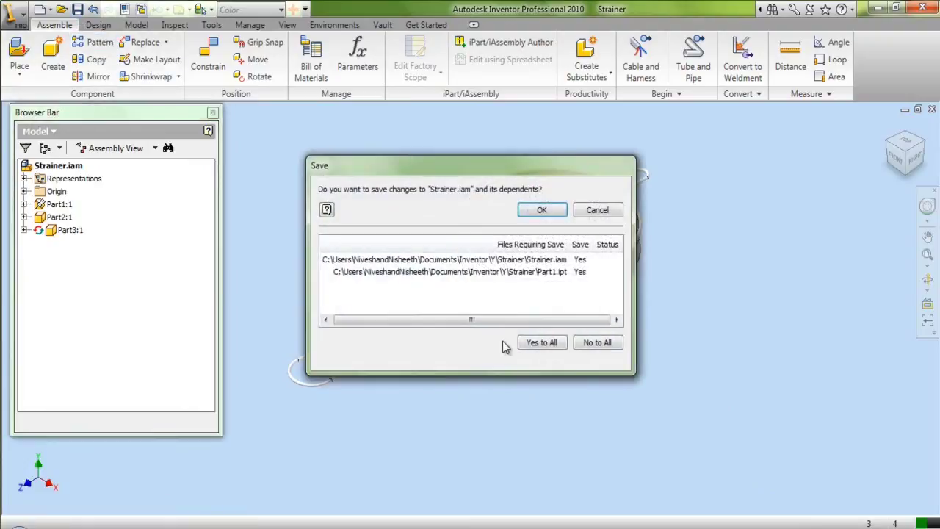
left_click(541, 210)
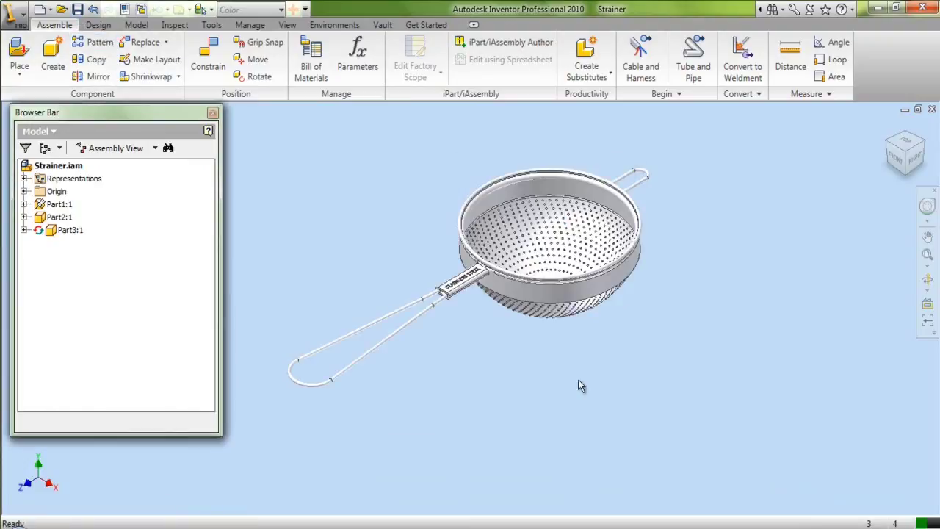
- Switch to the Clean Screen display and view the whole strainer enlarged
left_click(287, 25)
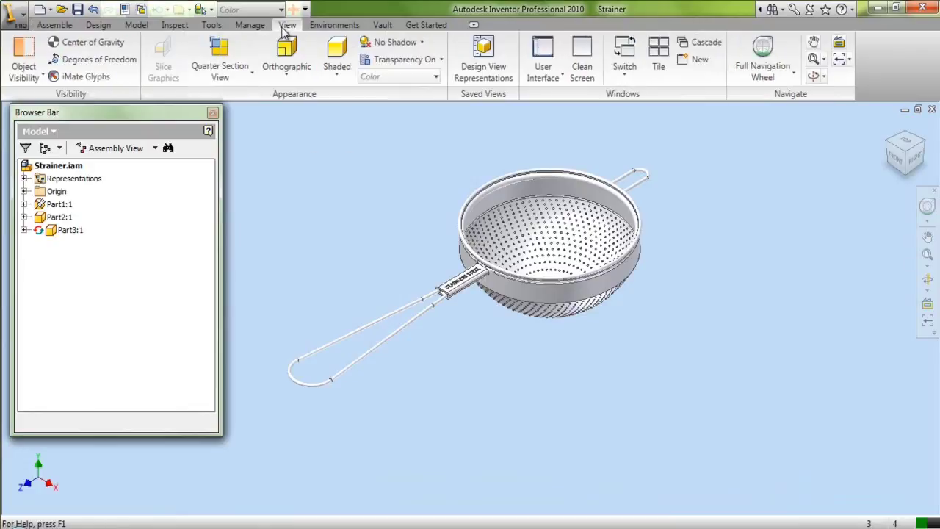
left_click(580, 64)
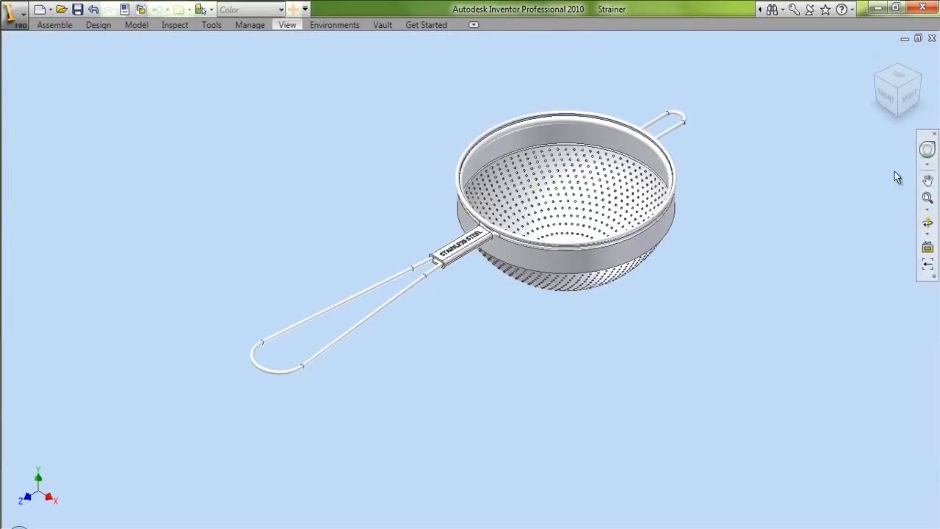
left_click_drag(619, 183, 573, 235)
right_click(547, 199)
left_click(581, 236)
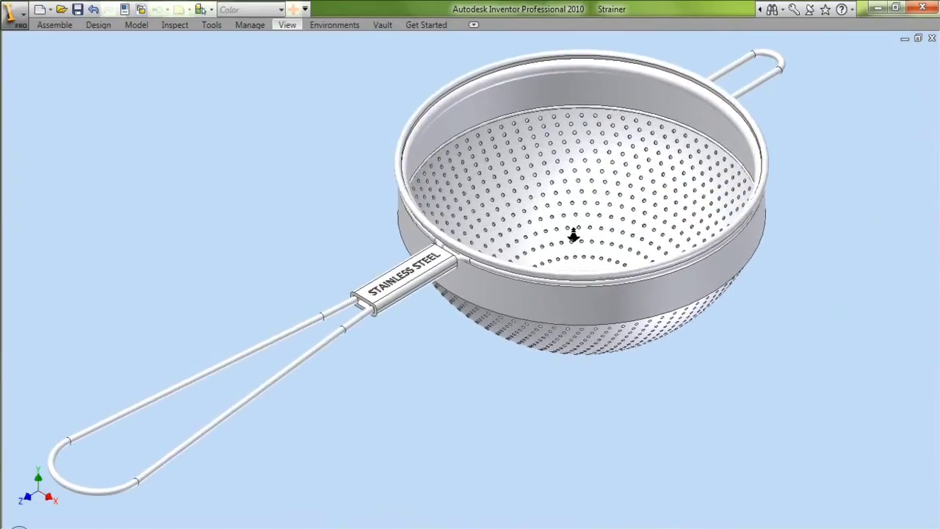
right_click(573, 190)
left_click(588, 193)
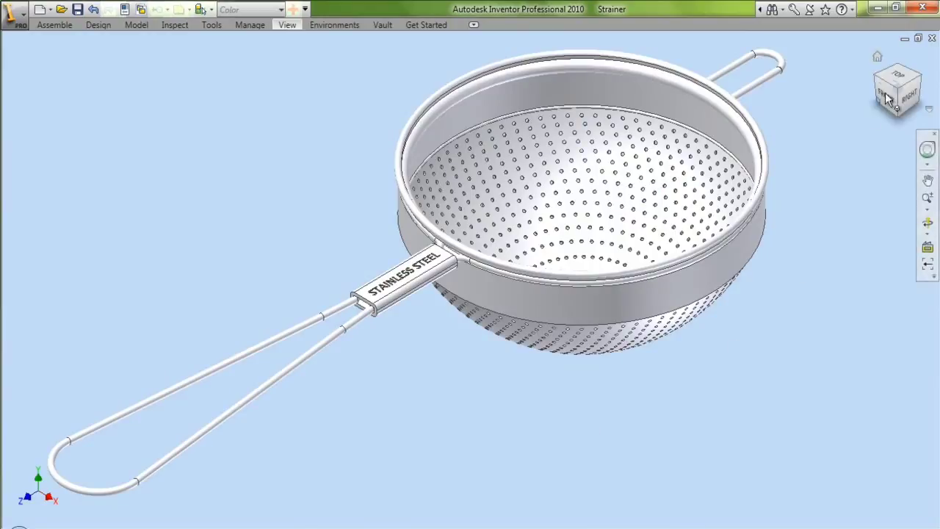
- Examine the finished strainer from the underside of its dome, from the side and in the home view
left_click_drag(898, 81, 848, 306)
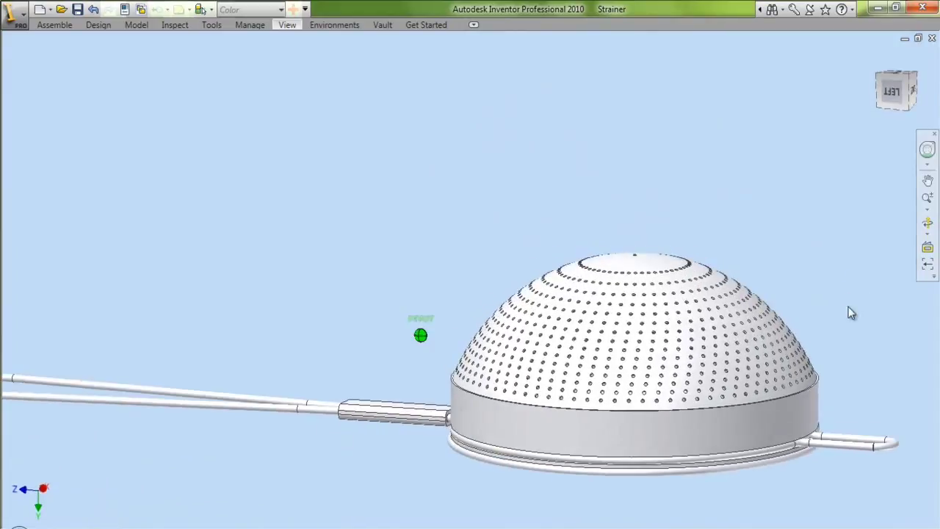
left_click(880, 78)
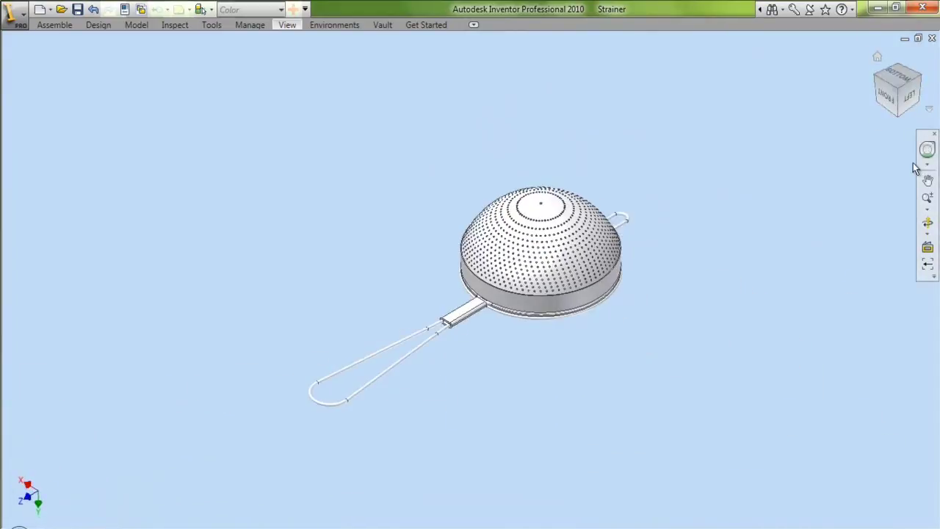
left_click(928, 200)
left_click_drag(609, 210, 613, 253)
right_click(598, 155)
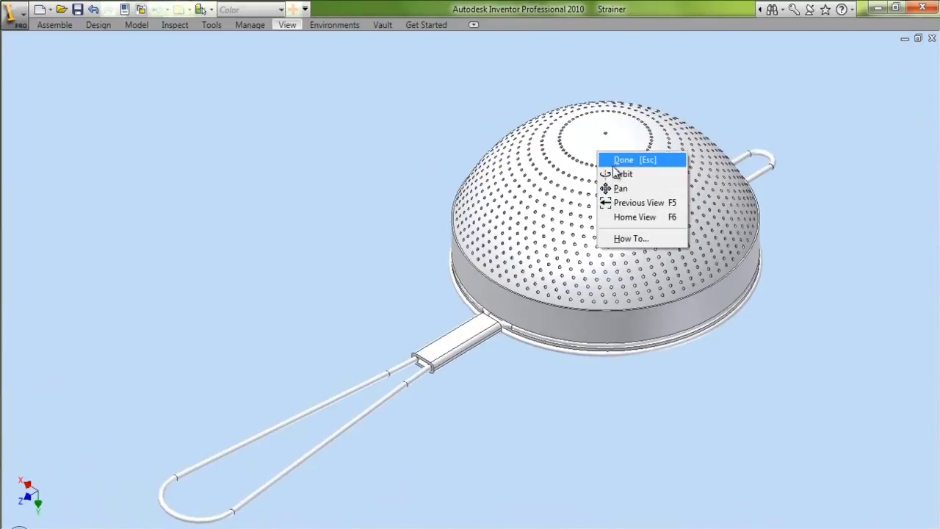
left_click(623, 161)
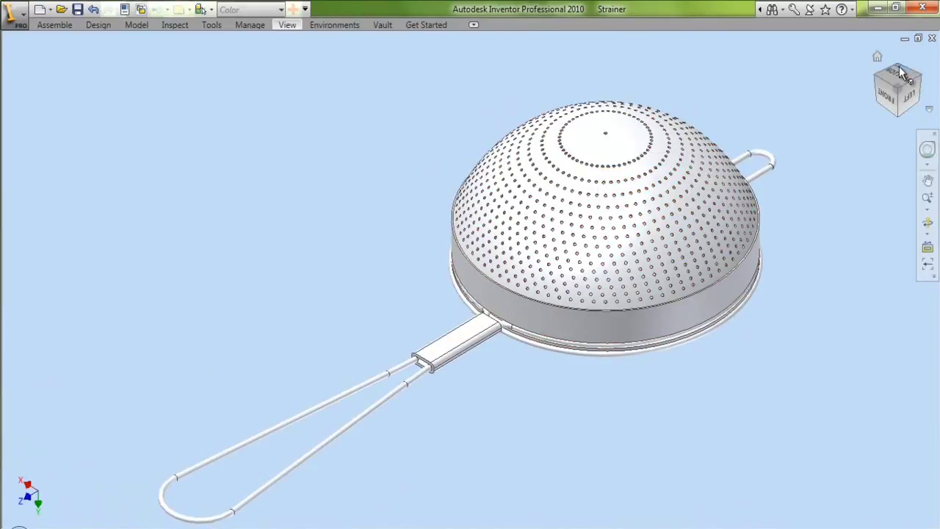
left_click_drag(902, 77, 876, 66)
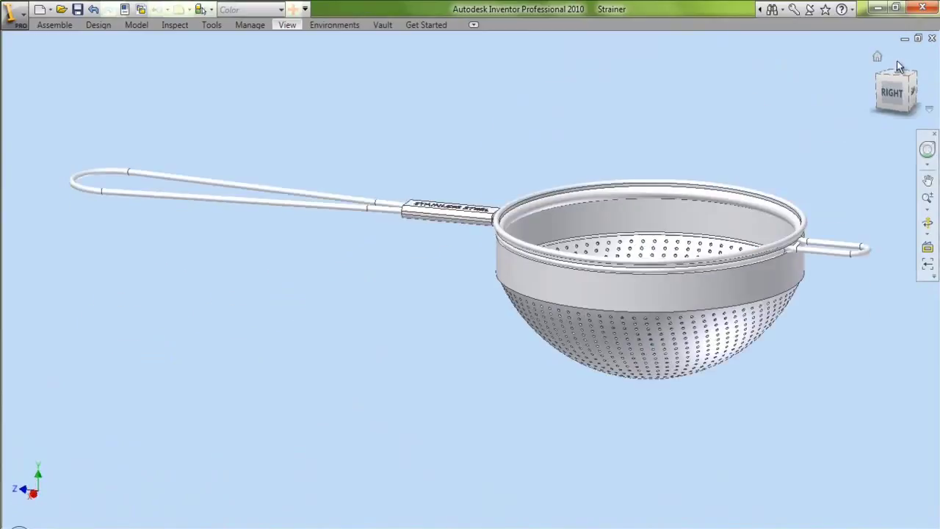
left_click(877, 59)
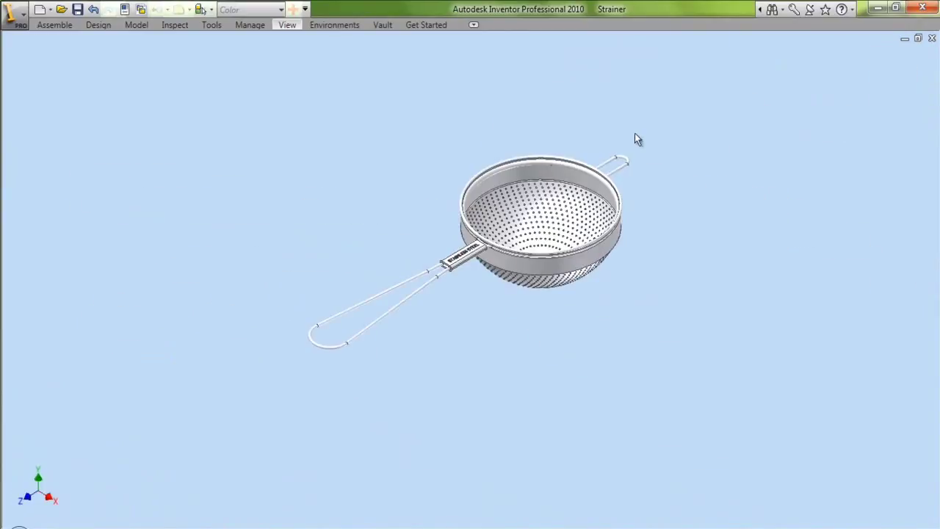
left_click(927, 209)
left_click(824, 237)
- Turn off the Clean Screen display, bring back the assembly tools and recentre the strainer in the view
left_click(288, 24)
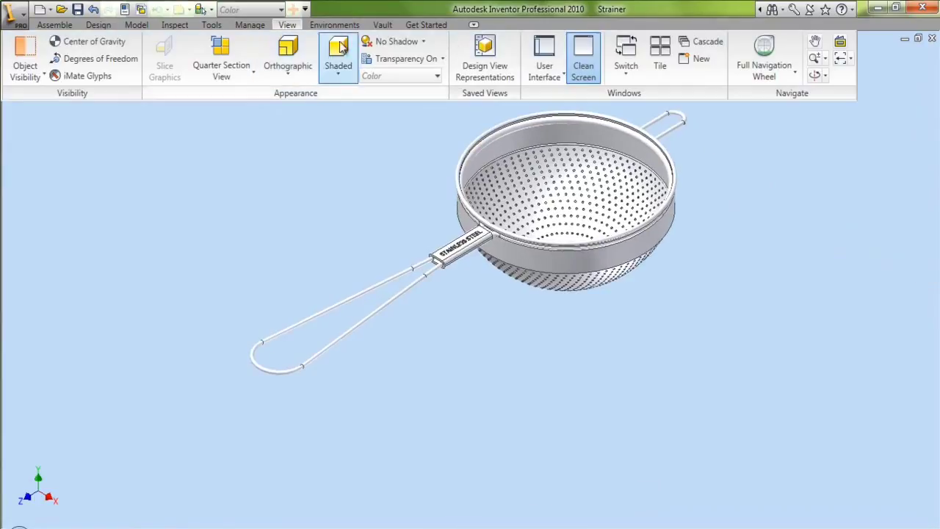
left_click(584, 64)
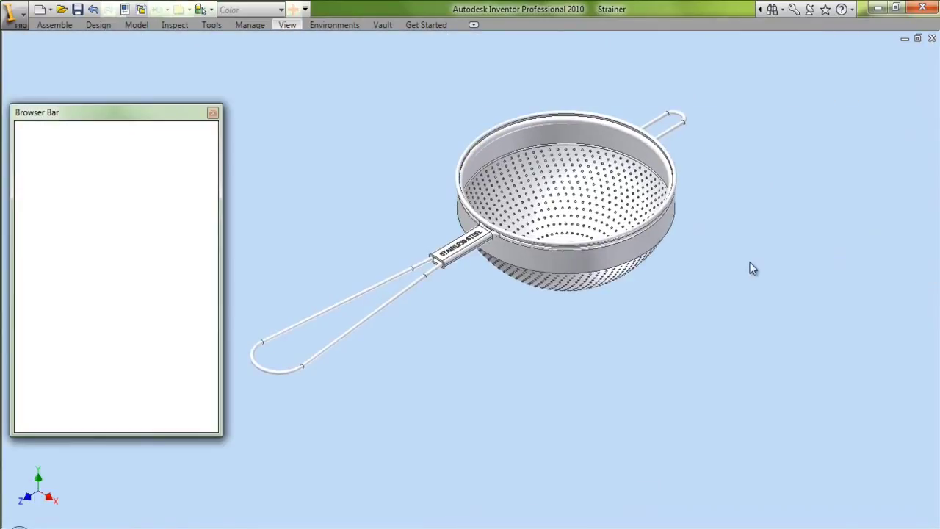
left_click(55, 25)
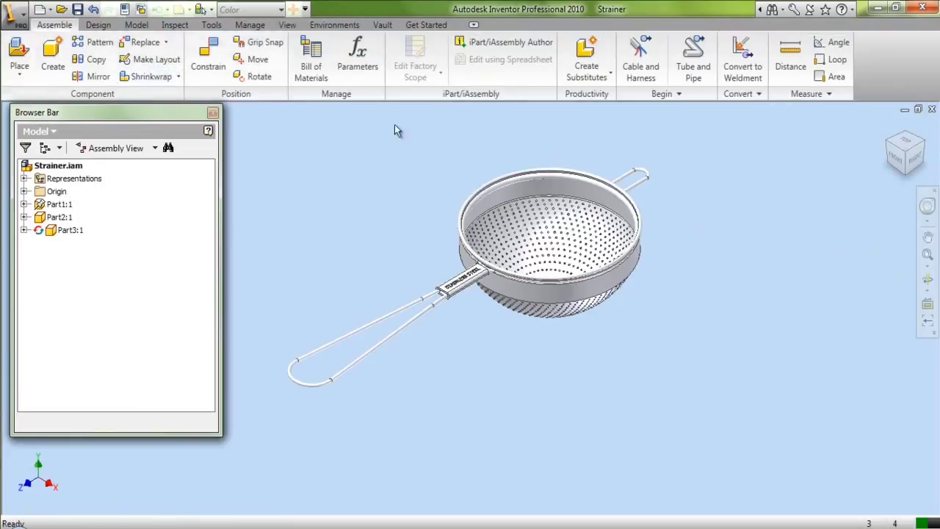
left_click(928, 237)
left_click_drag(678, 272, 649, 315)
right_click(623, 263)
left_click(646, 269)
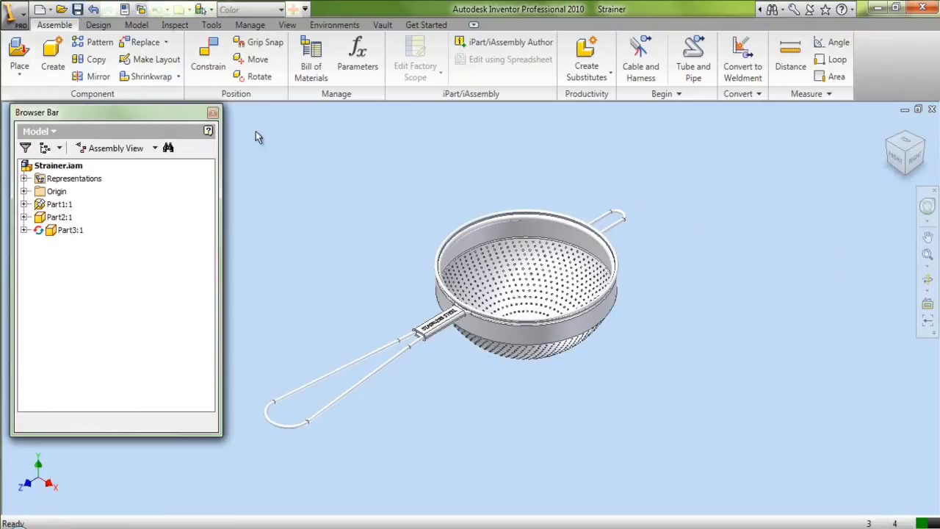